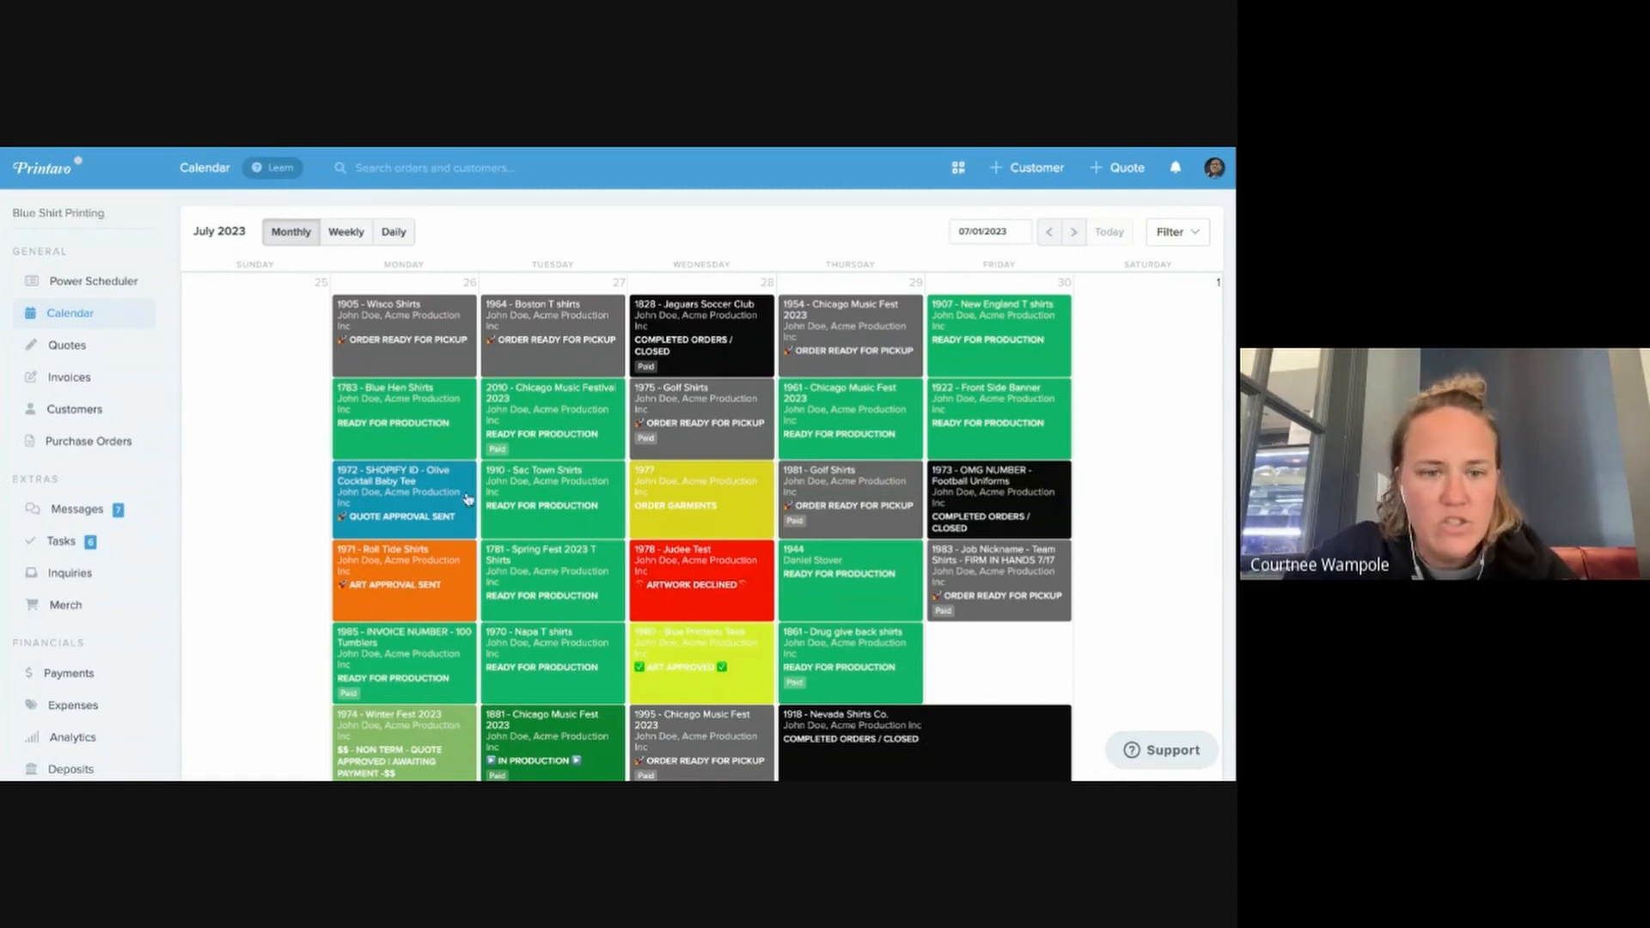
Look through the July 2023 order calendar down to the week of July 16 and its job statuses
{"action": "scroll", "coordinate": [712, 589], "scroll_direction": "down", "scroll_amount": 1}
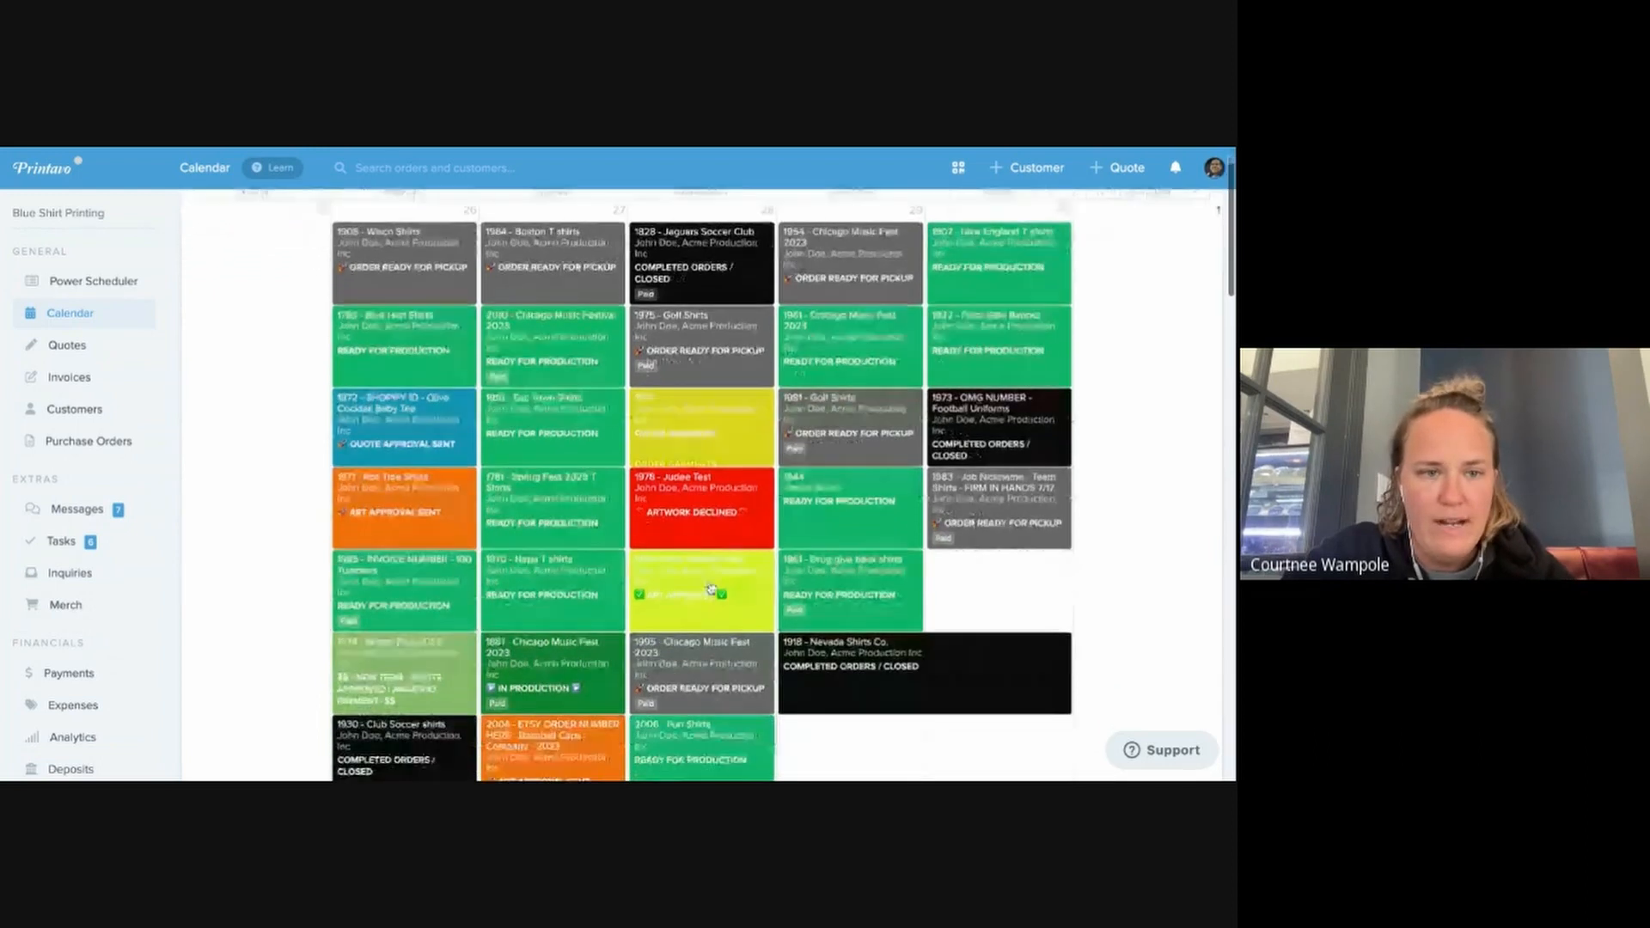
{"action": "scroll", "coordinate": [712, 590], "scroll_direction": "down", "scroll_amount": 20}
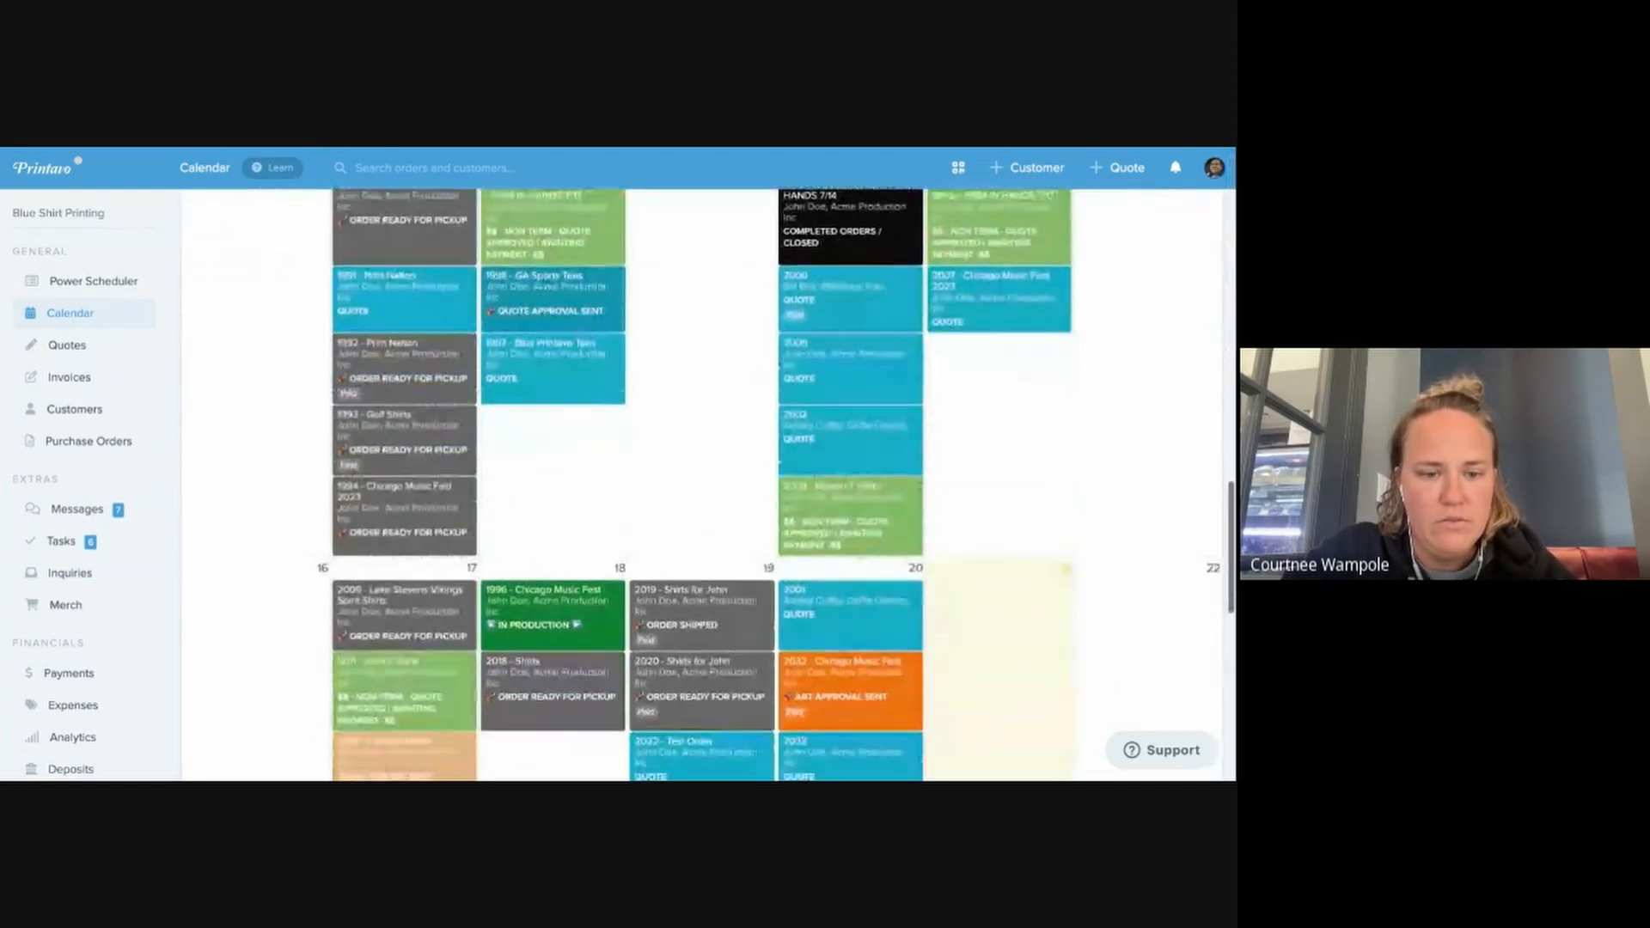
{"action": "scroll", "coordinate": [709, 485], "scroll_direction": "down", "scroll_amount": 8}
{"action": "scroll", "coordinate": [708, 485], "scroll_direction": "up", "scroll_amount": 6}
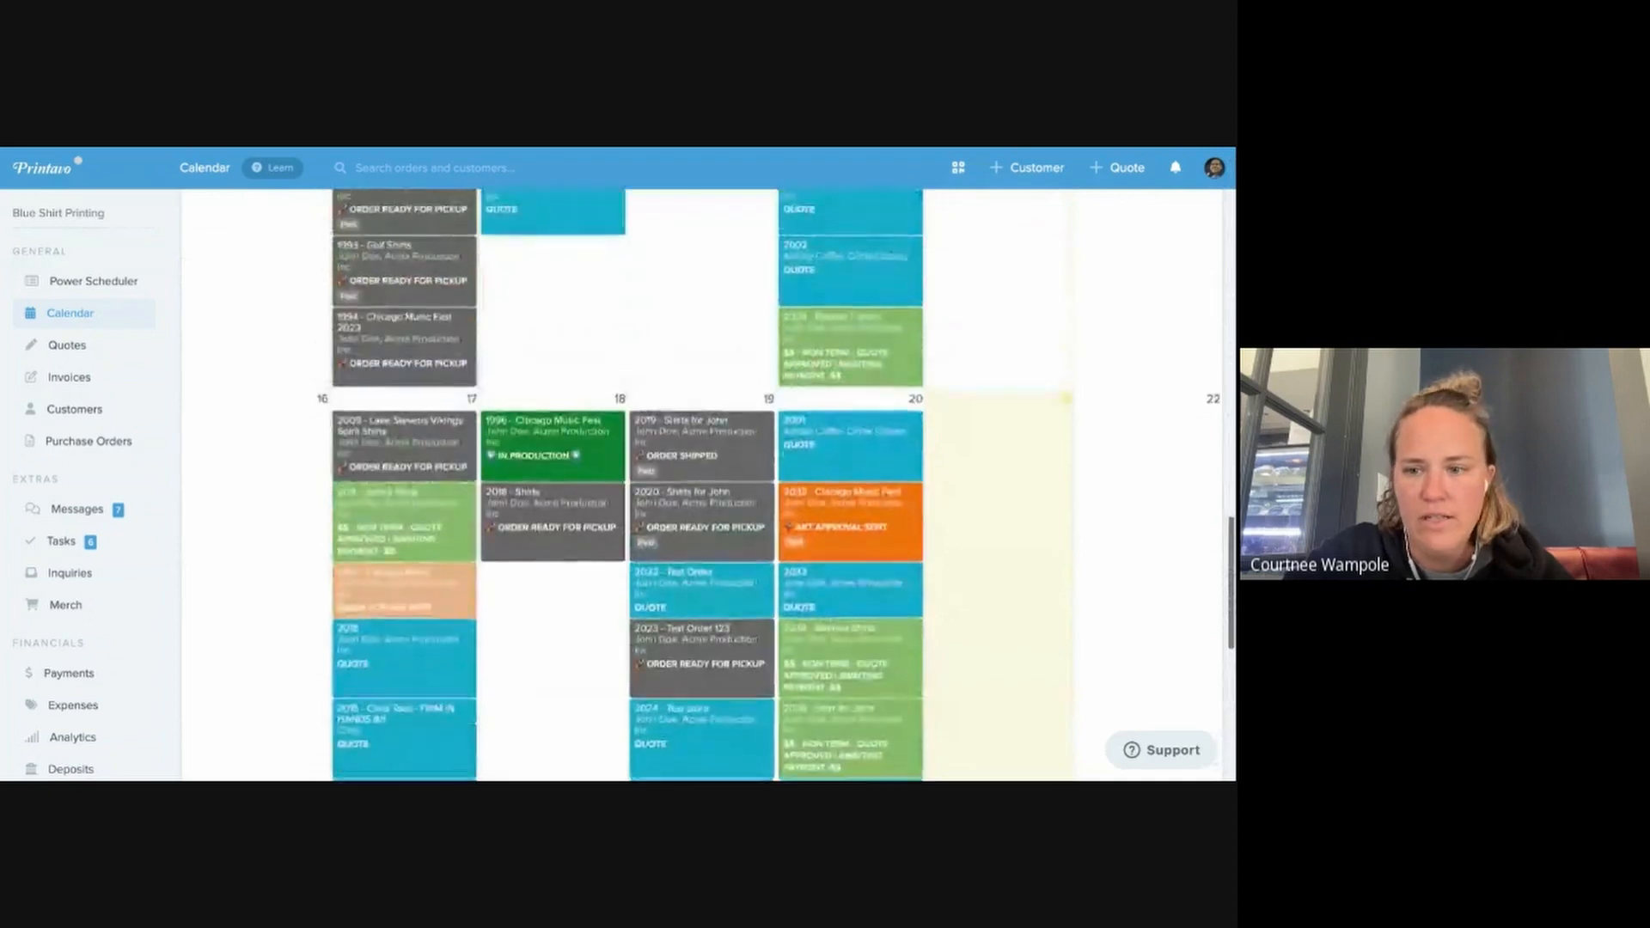
{"action": "scroll", "coordinate": [708, 485], "scroll_direction": "down", "scroll_amount": 1}
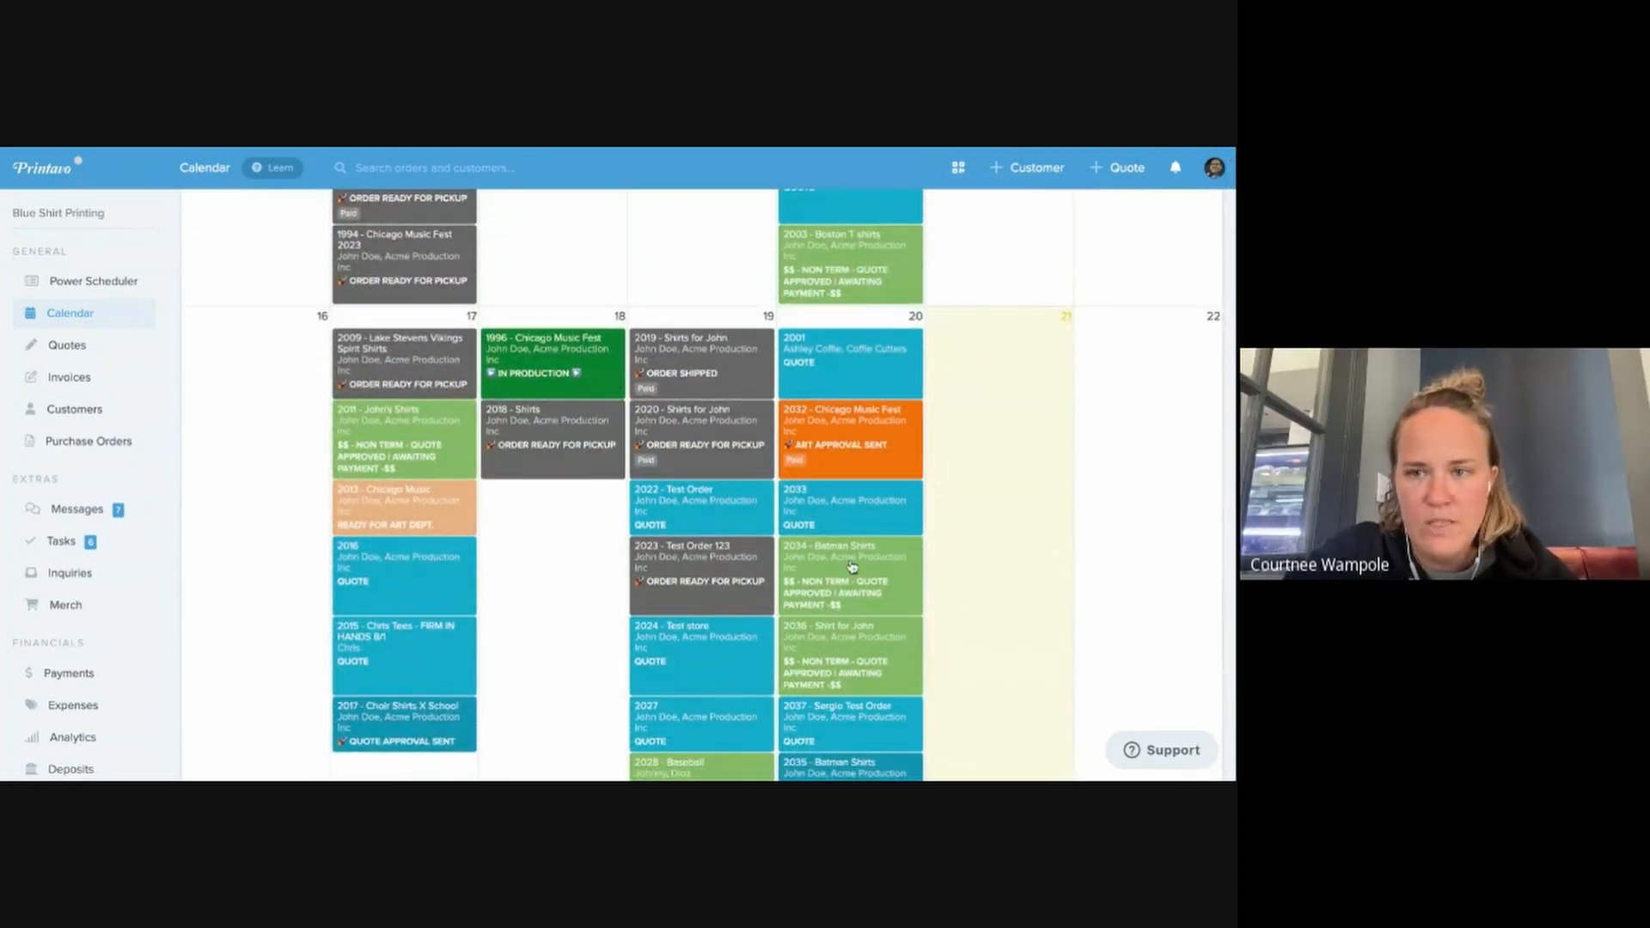
{"action": "scroll", "coordinate": [852, 565], "scroll_direction": "up", "scroll_amount": 1}
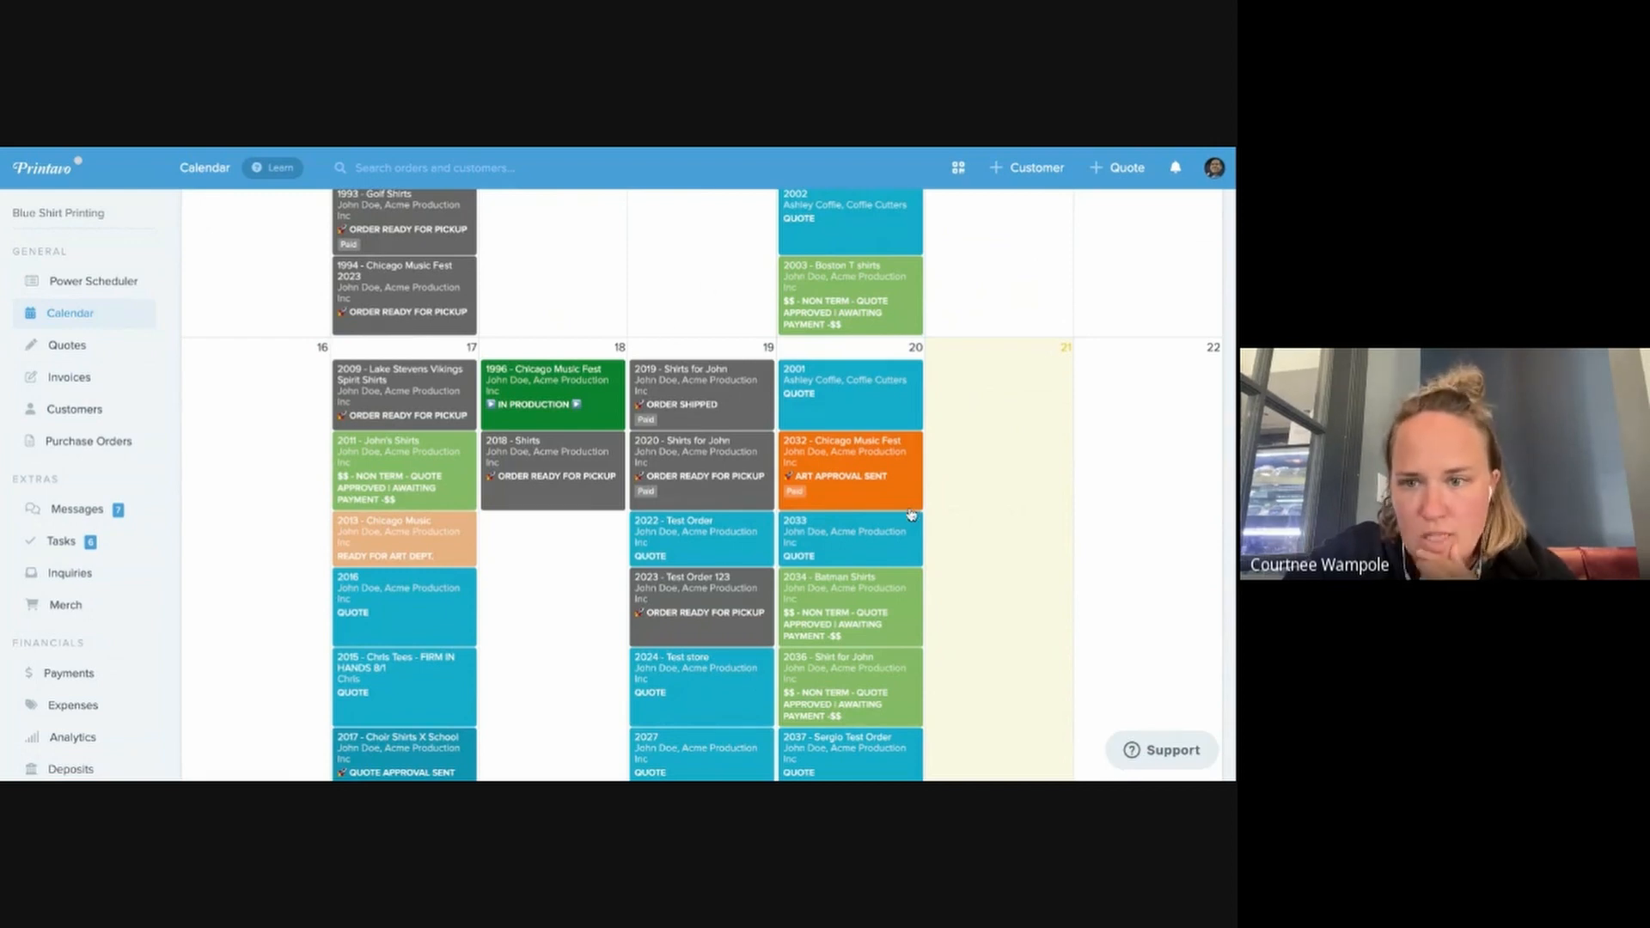
Open a blank new customer form and look over its general and contact fields
{"action": "left_click", "coordinate": [1031, 168]}
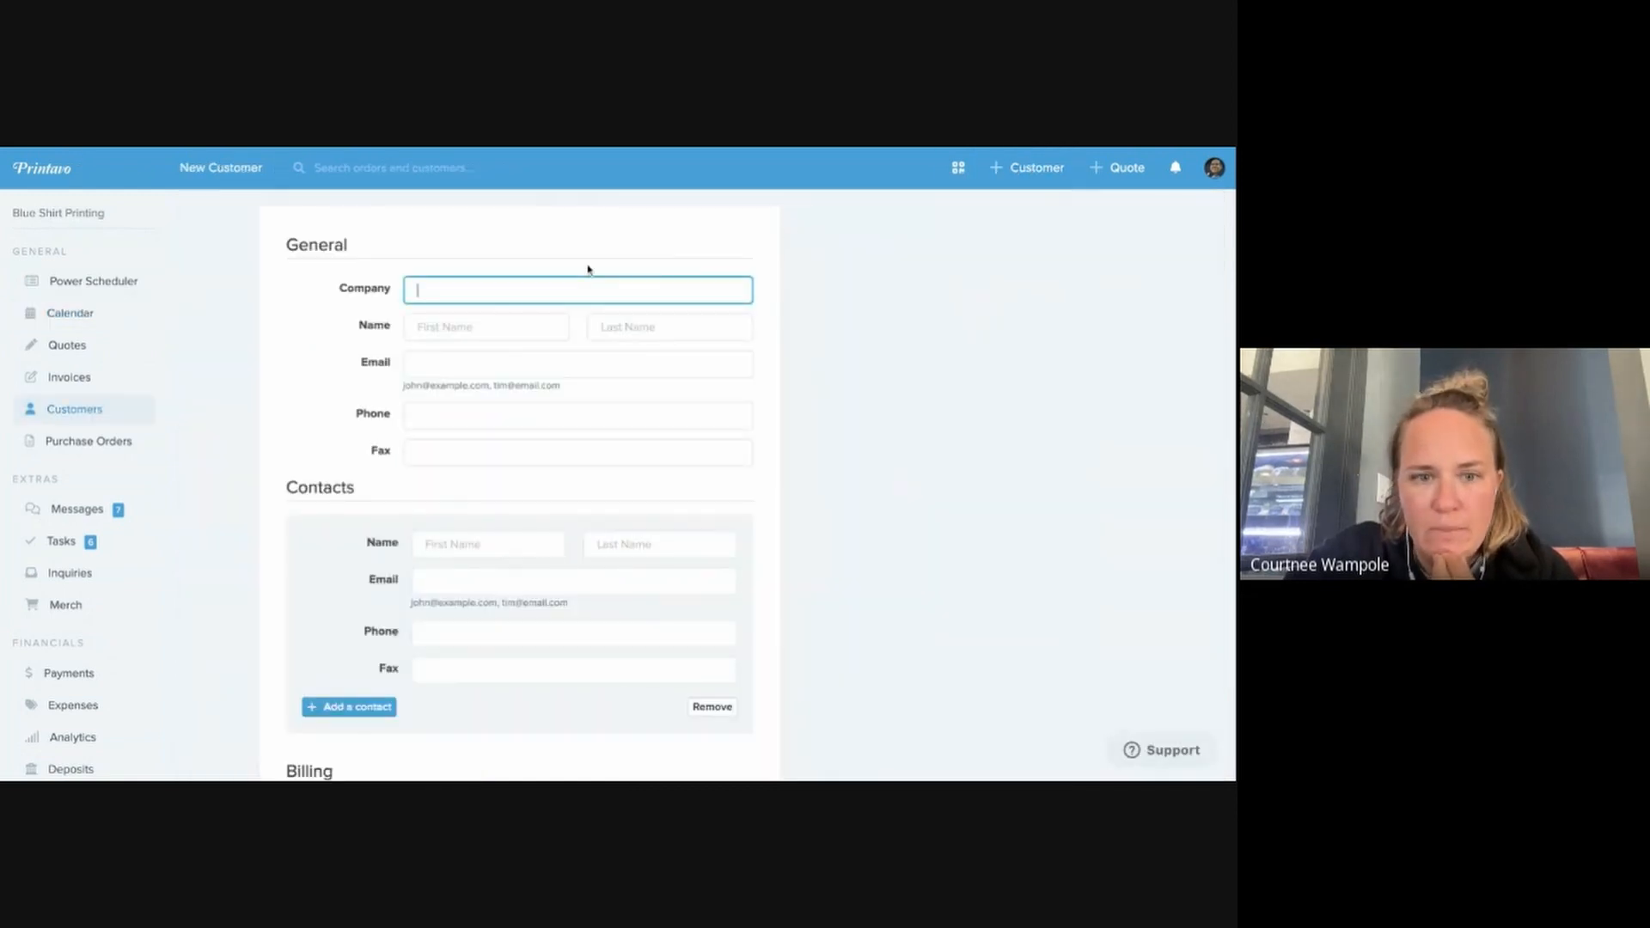
{"action": "scroll", "coordinate": [545, 552], "scroll_direction": "down", "scroll_amount": 1}
{"action": "scroll", "coordinate": [544, 552], "scroll_direction": "up", "scroll_amount": 1}
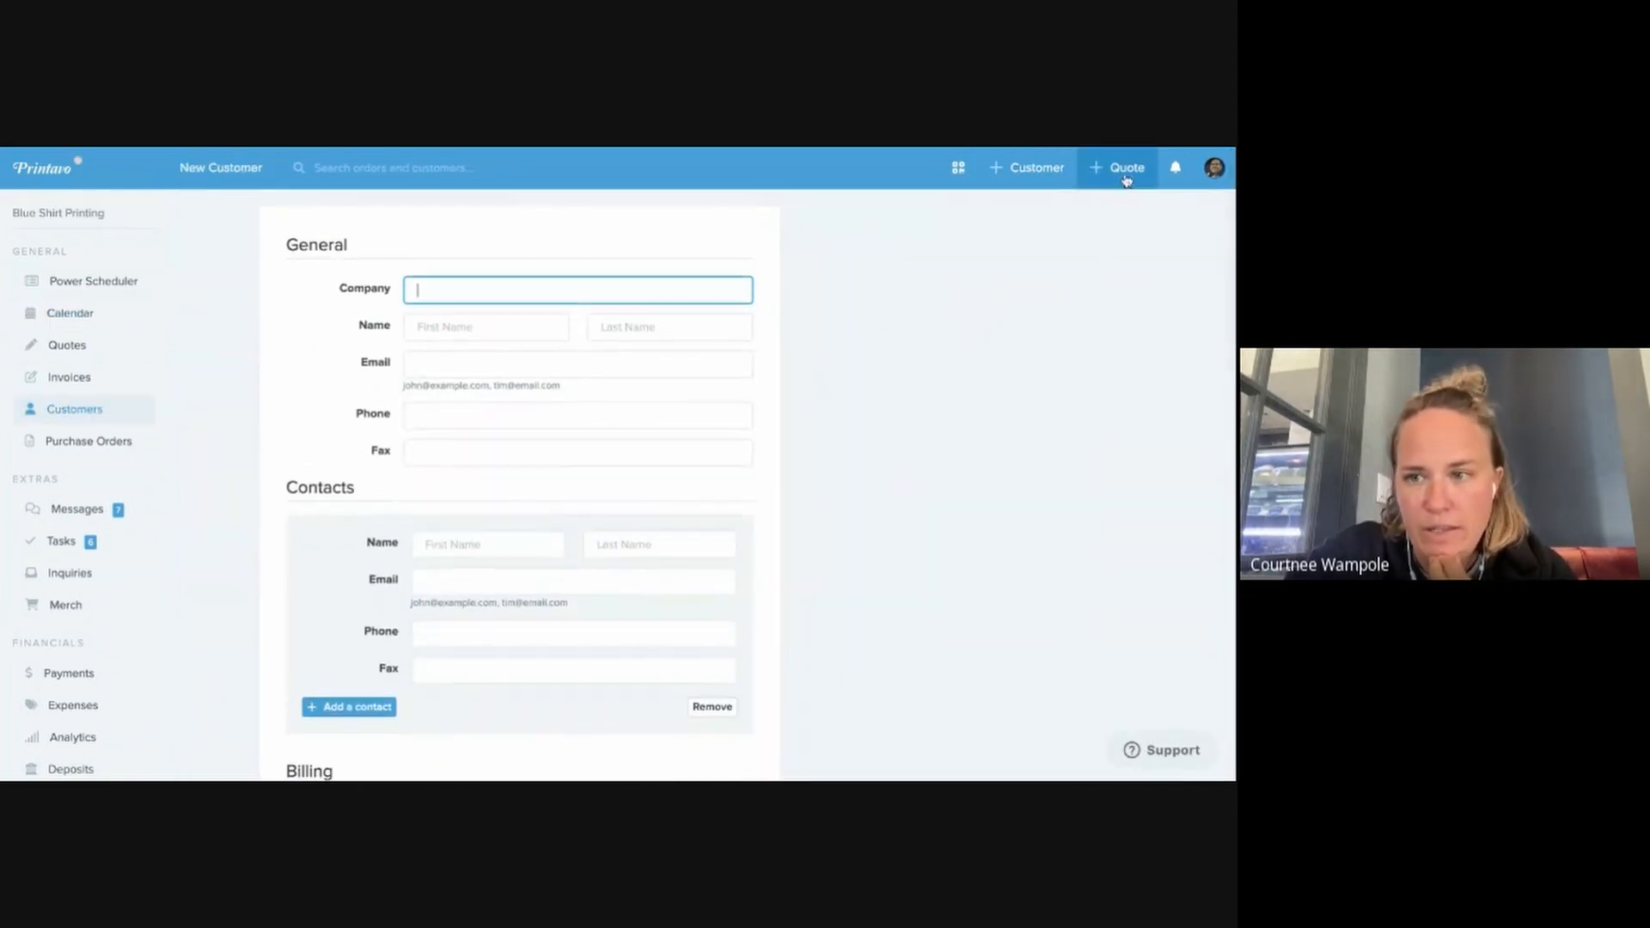
Start a new quote and choose the existing Acme Production Inc customer for it
{"action": "left_click", "coordinate": [1090, 180]}
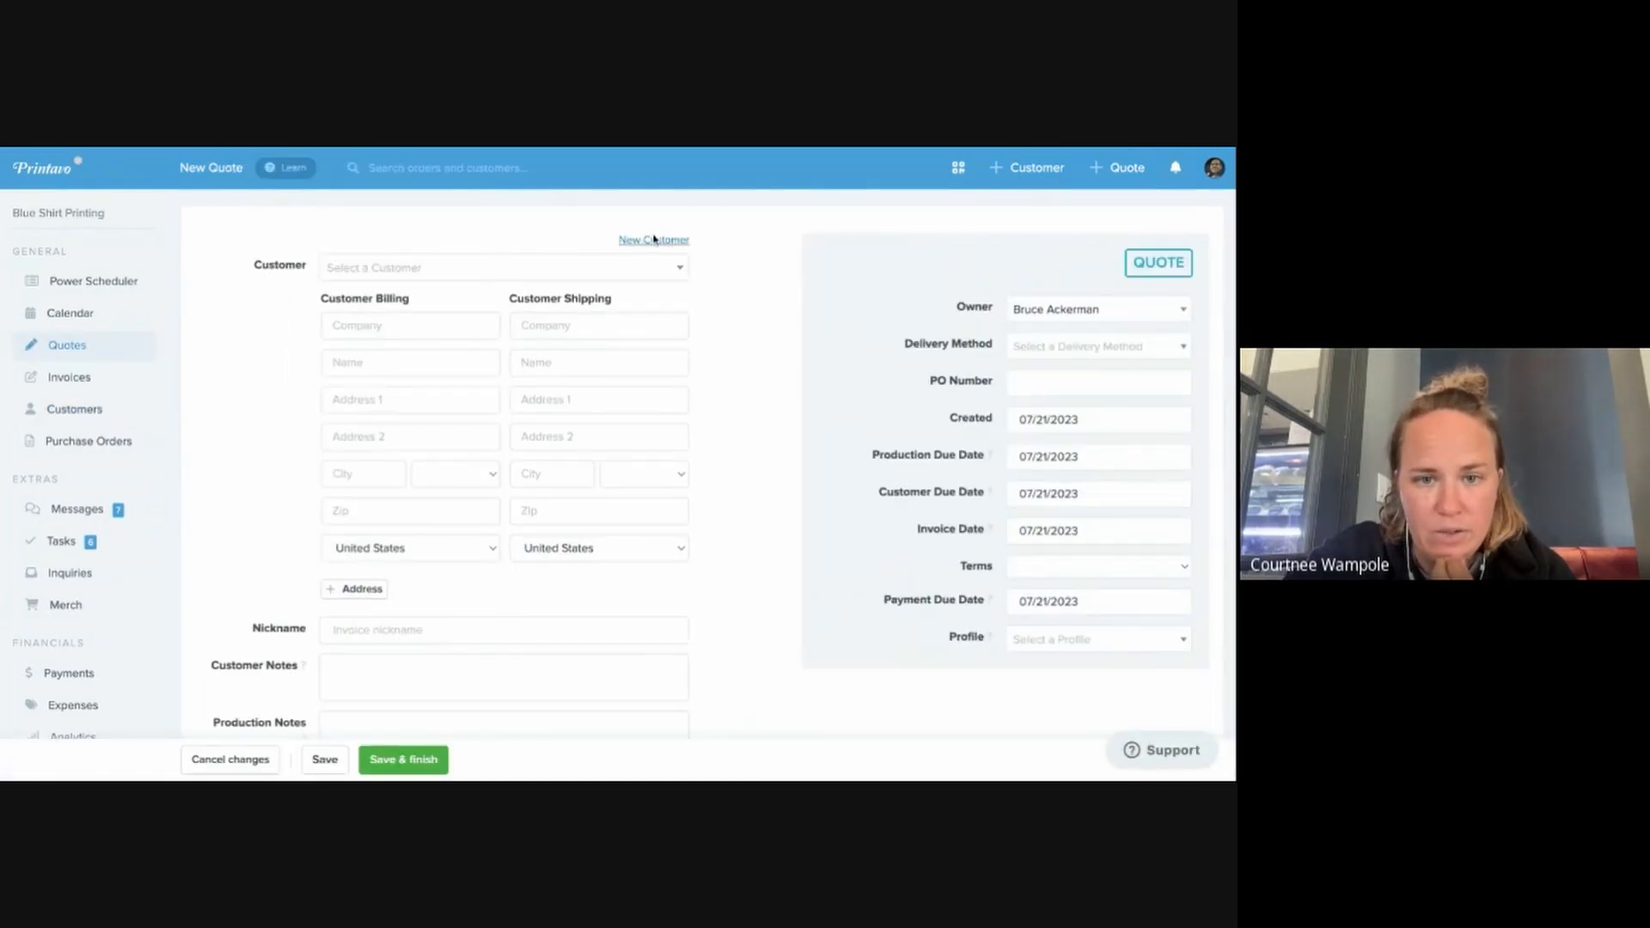
{"action": "left_click", "coordinate": [516, 269]}
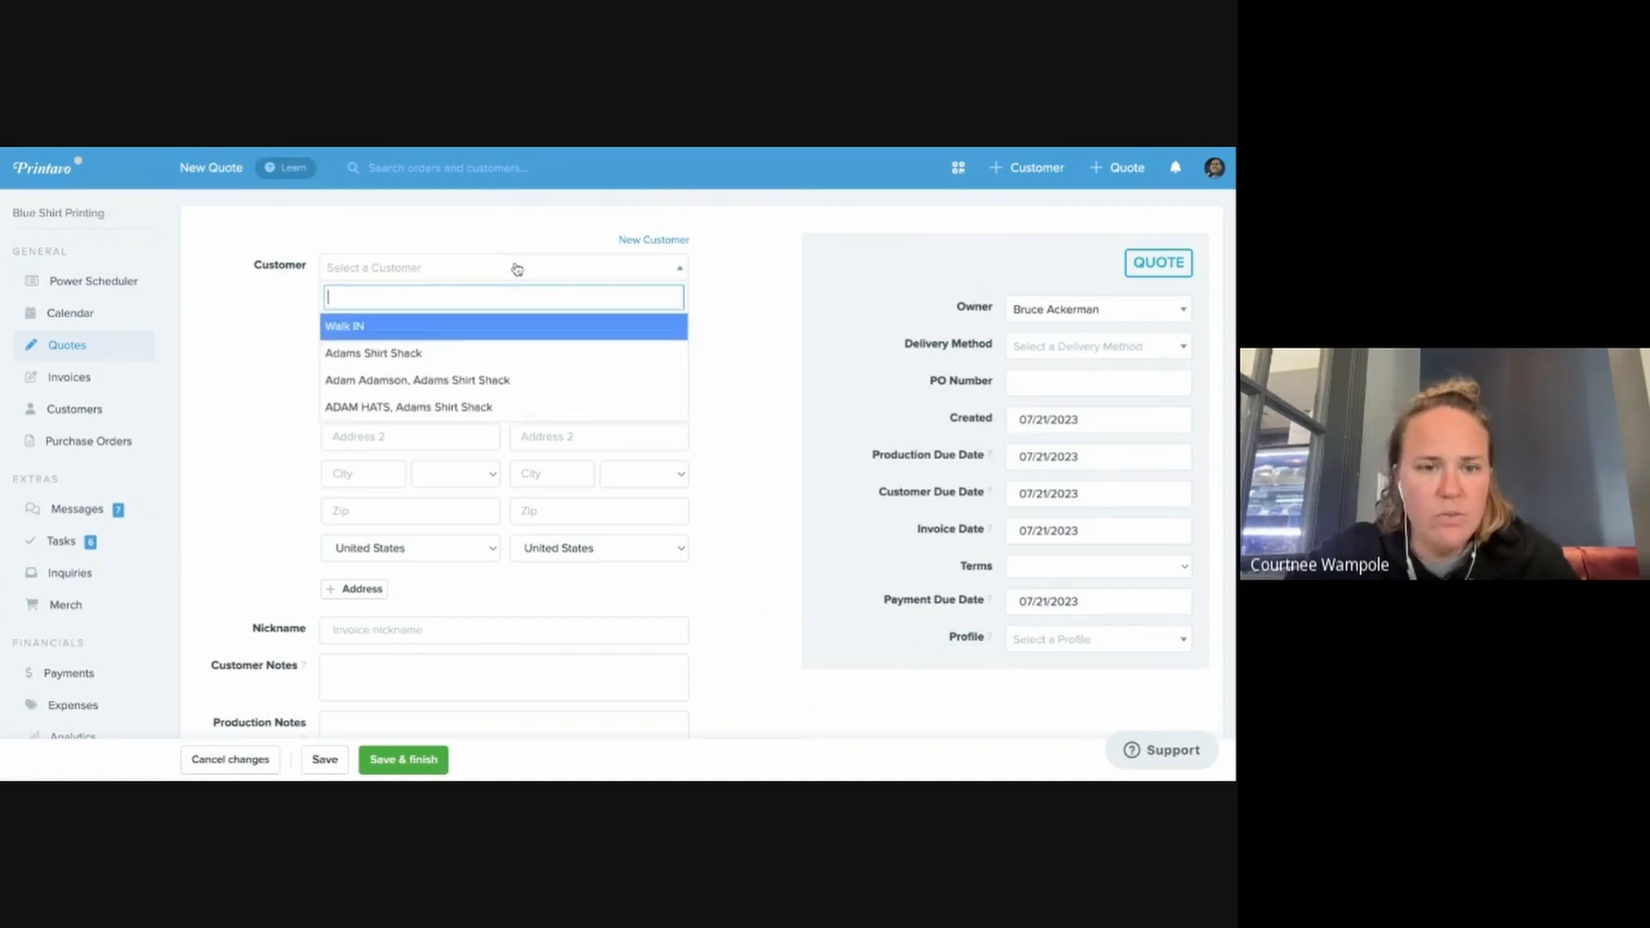
{"action": "type", "text": "john"}
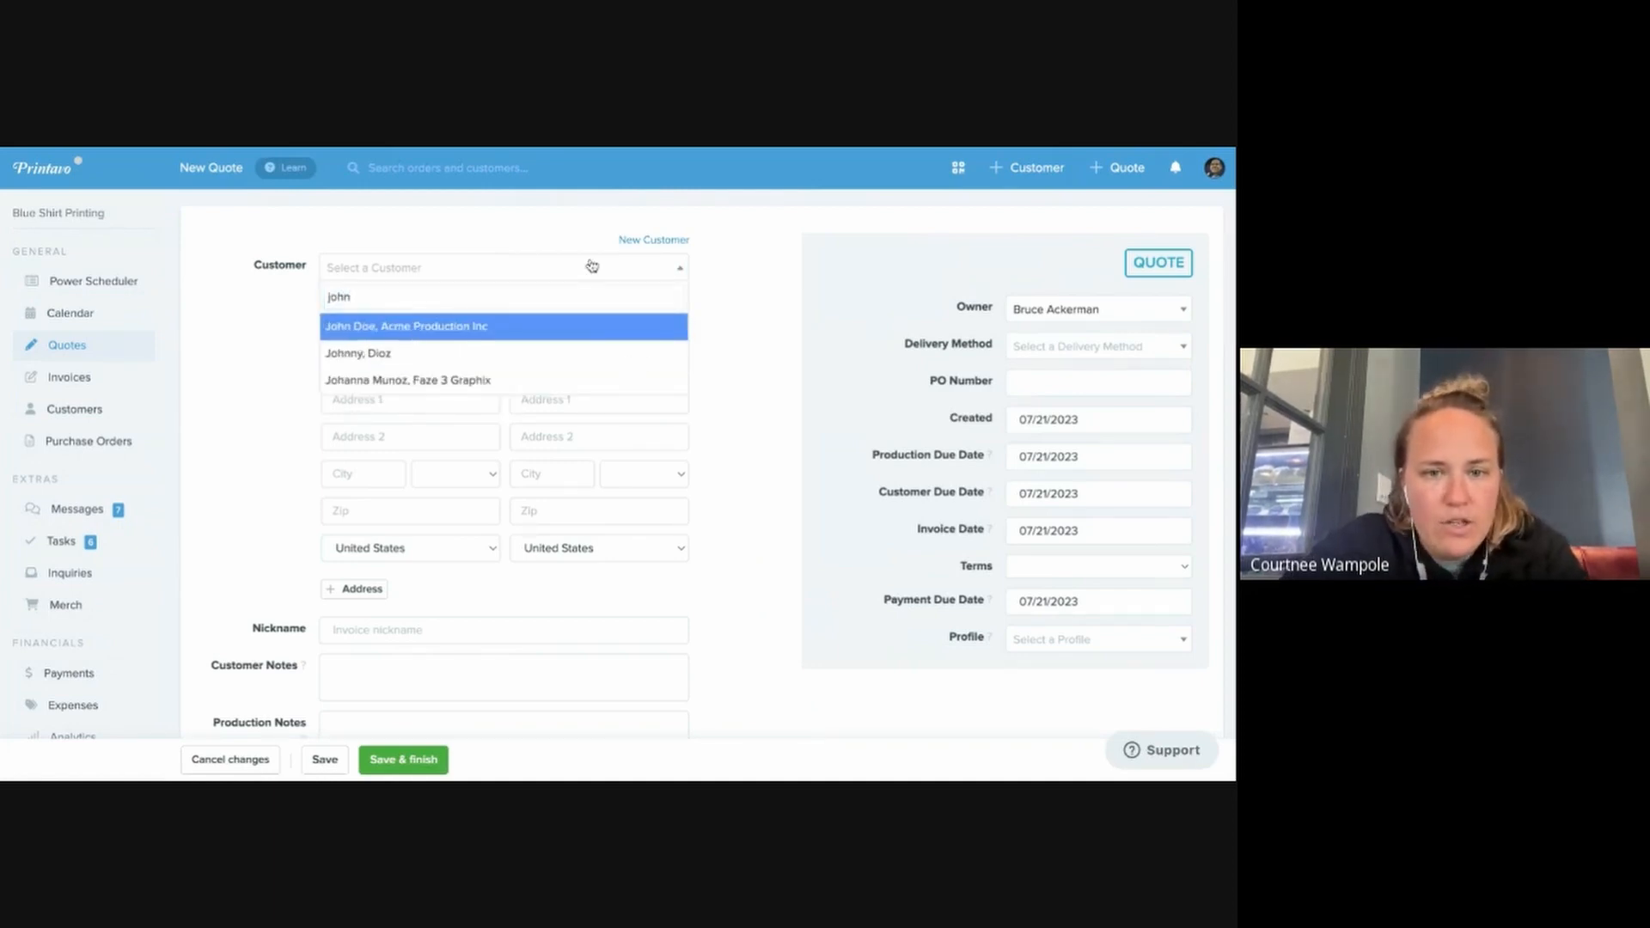
{"action": "key", "text": "Return"}
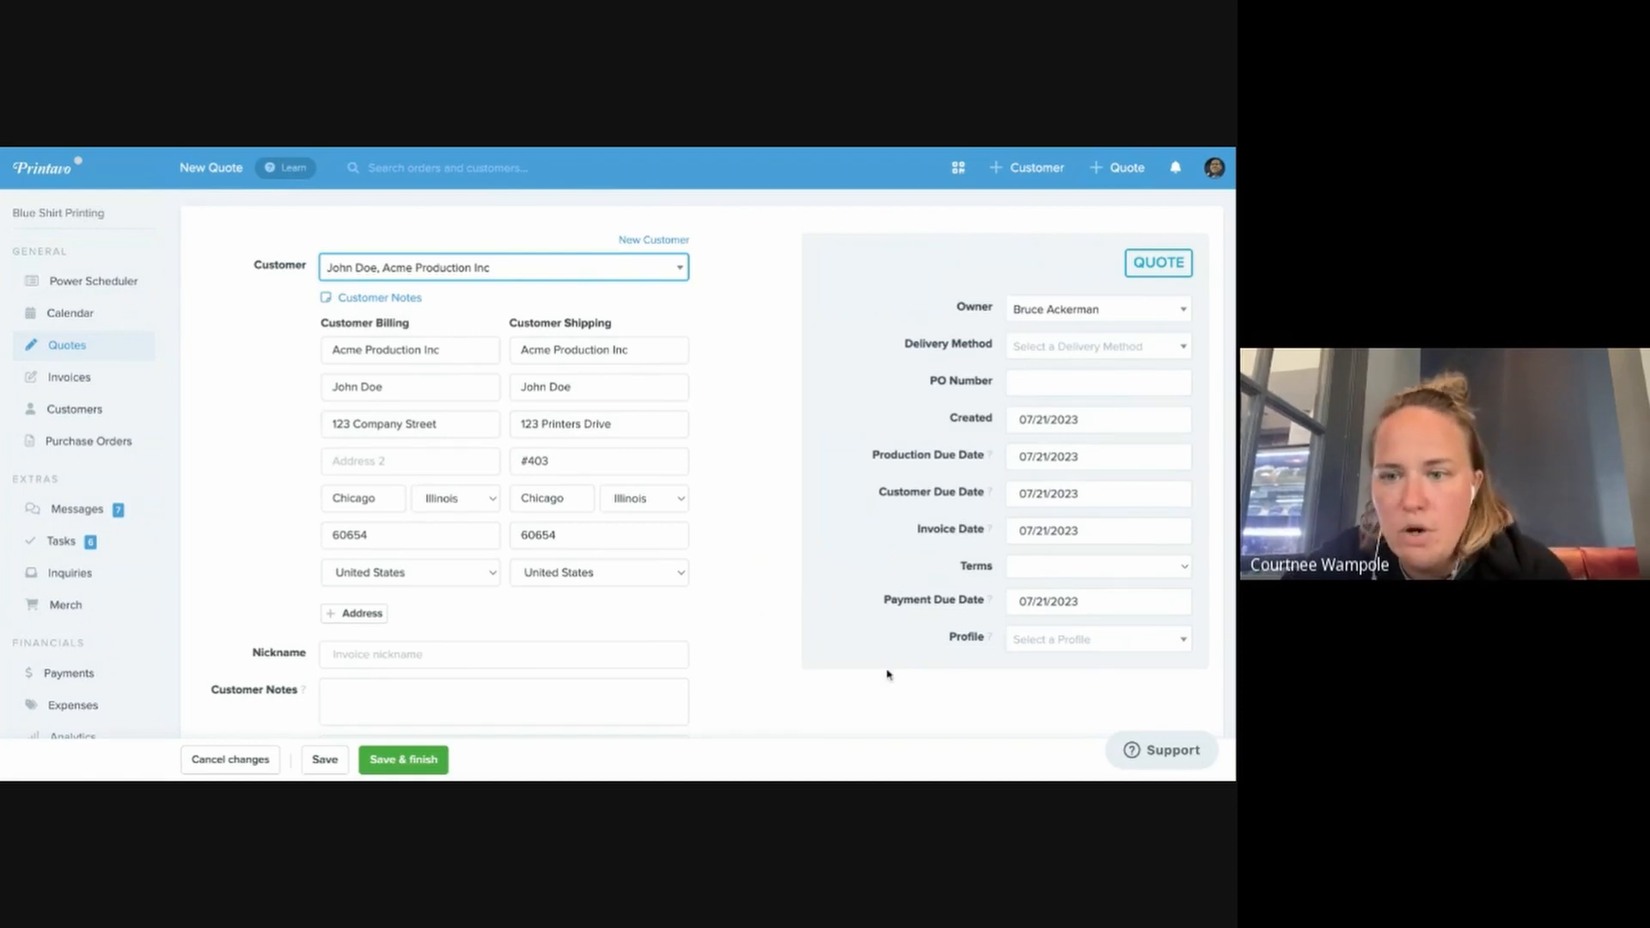
Review the available owner and delivery method choices for the quote
{"action": "left_click", "coordinate": [1069, 318]}
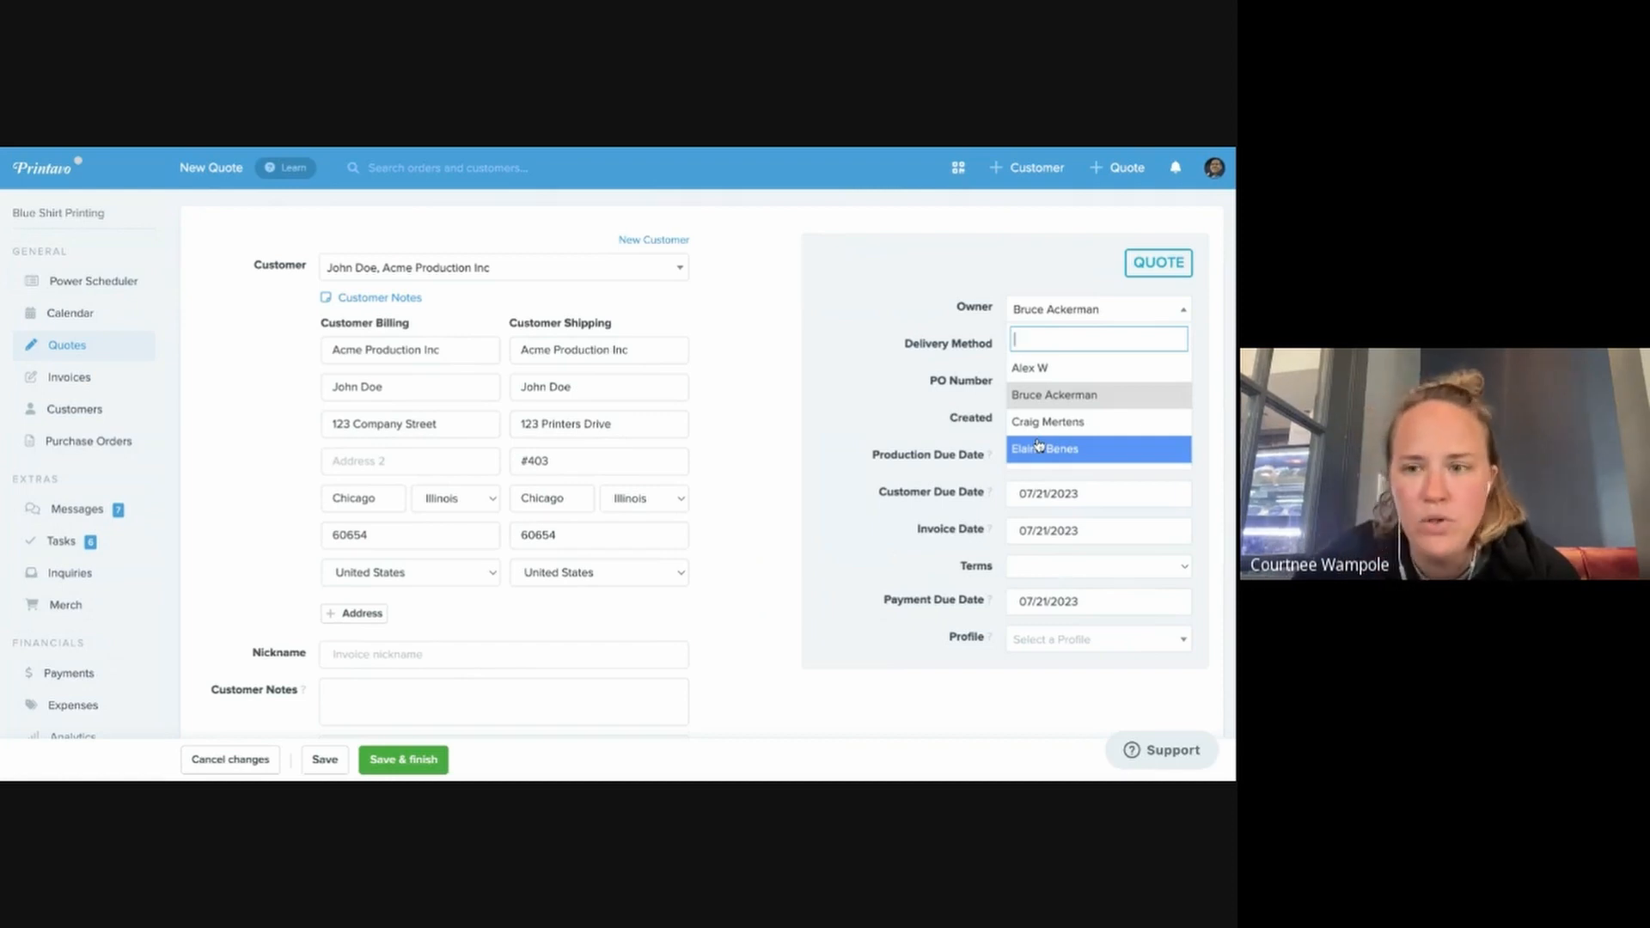
{"action": "left_click", "coordinate": [951, 301]}
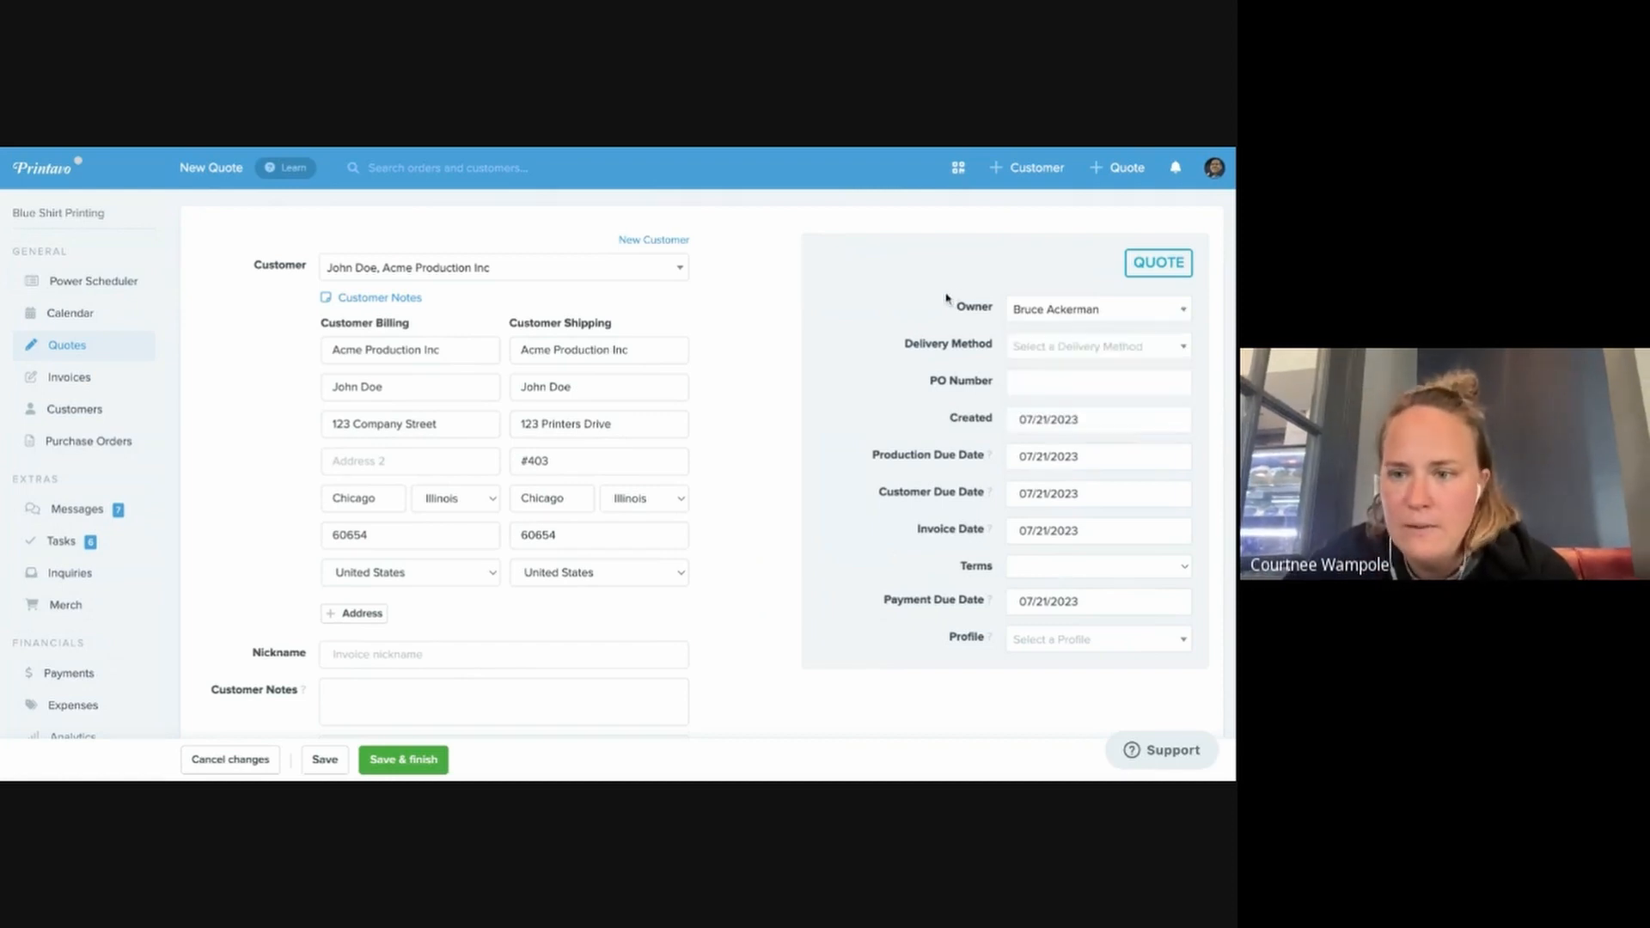
{"action": "left_click", "coordinate": [1100, 353]}
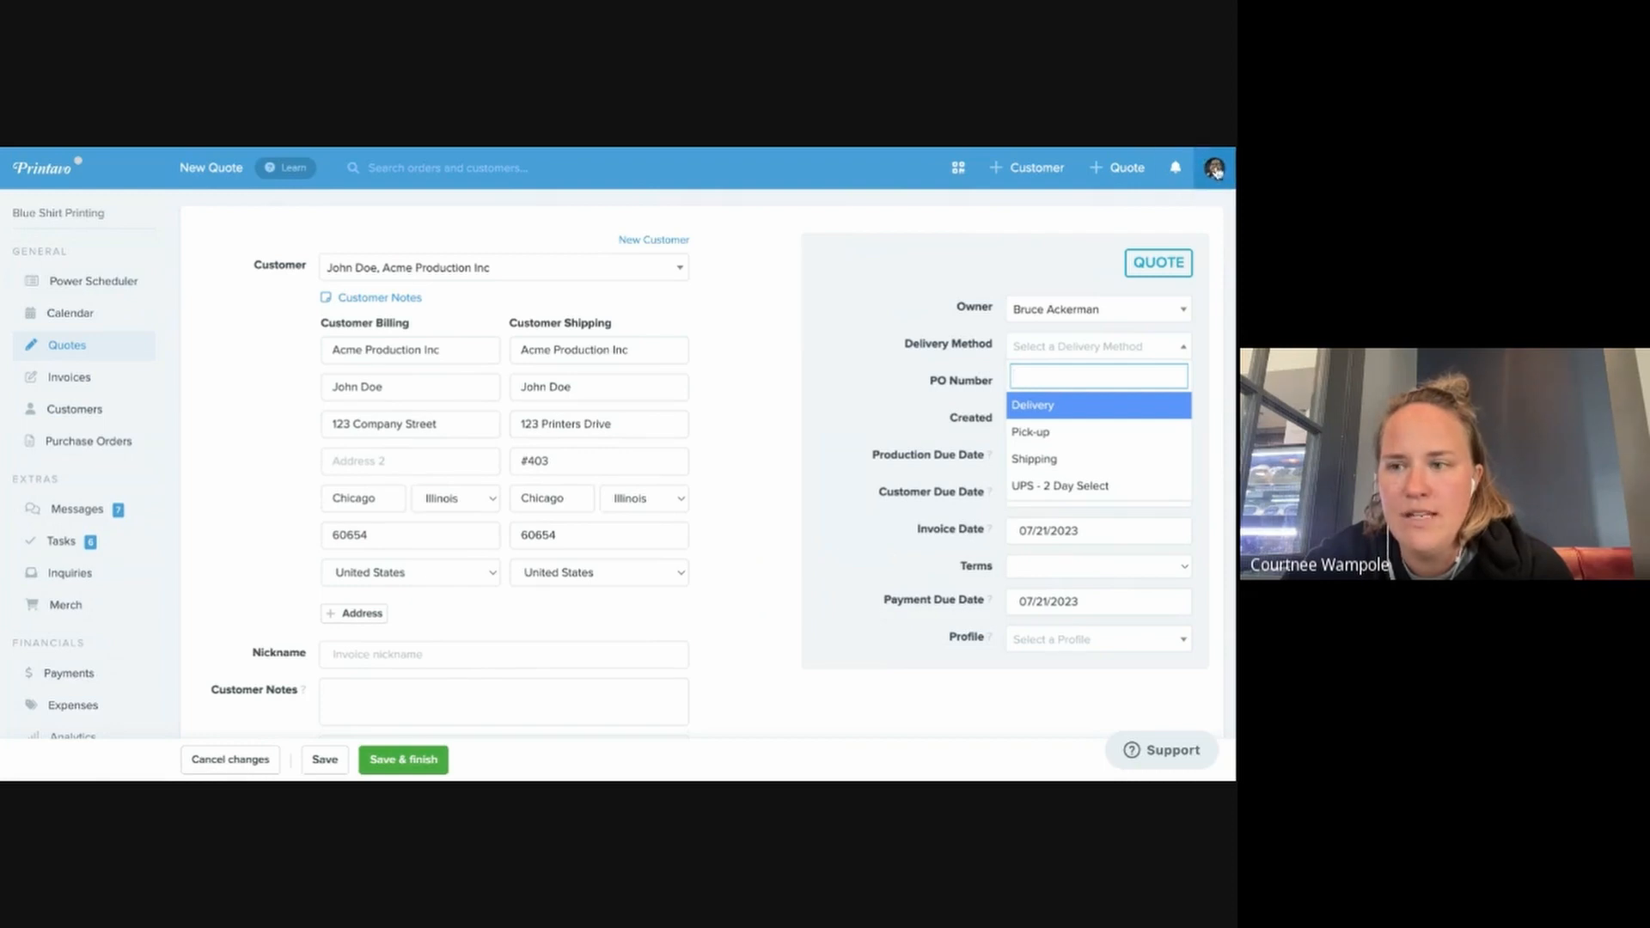
{"action": "left_click", "coordinate": [1039, 347]}
{"action": "left_click", "coordinate": [1039, 347]}
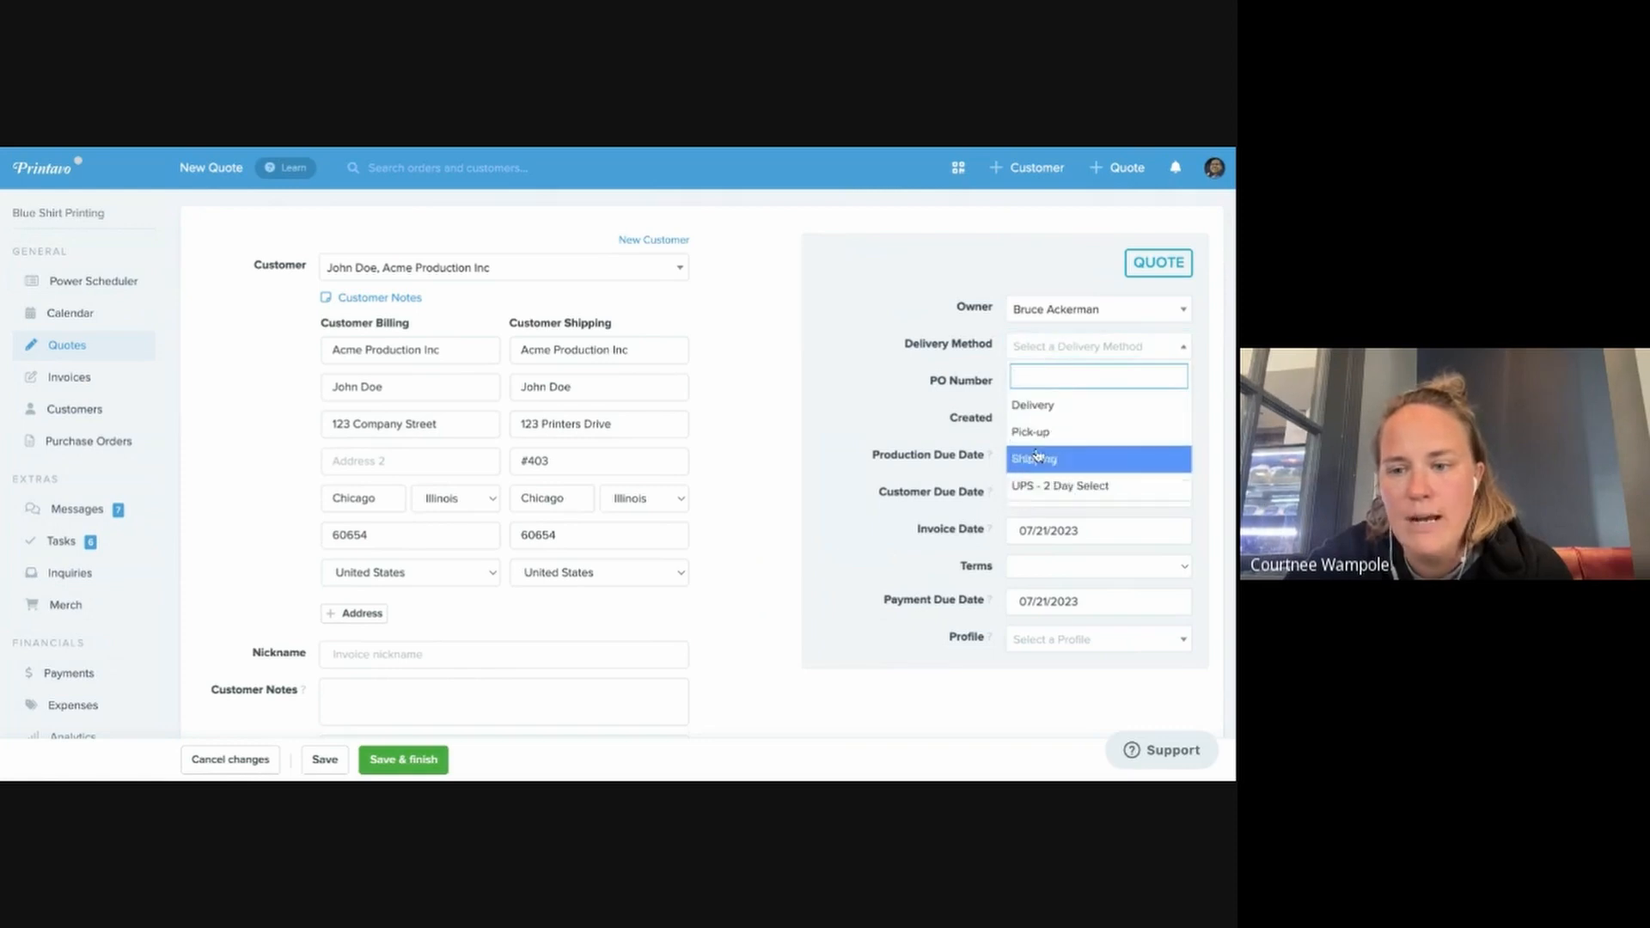
{"action": "left_click", "coordinate": [1023, 349]}
{"action": "left_click", "coordinate": [1023, 349]}
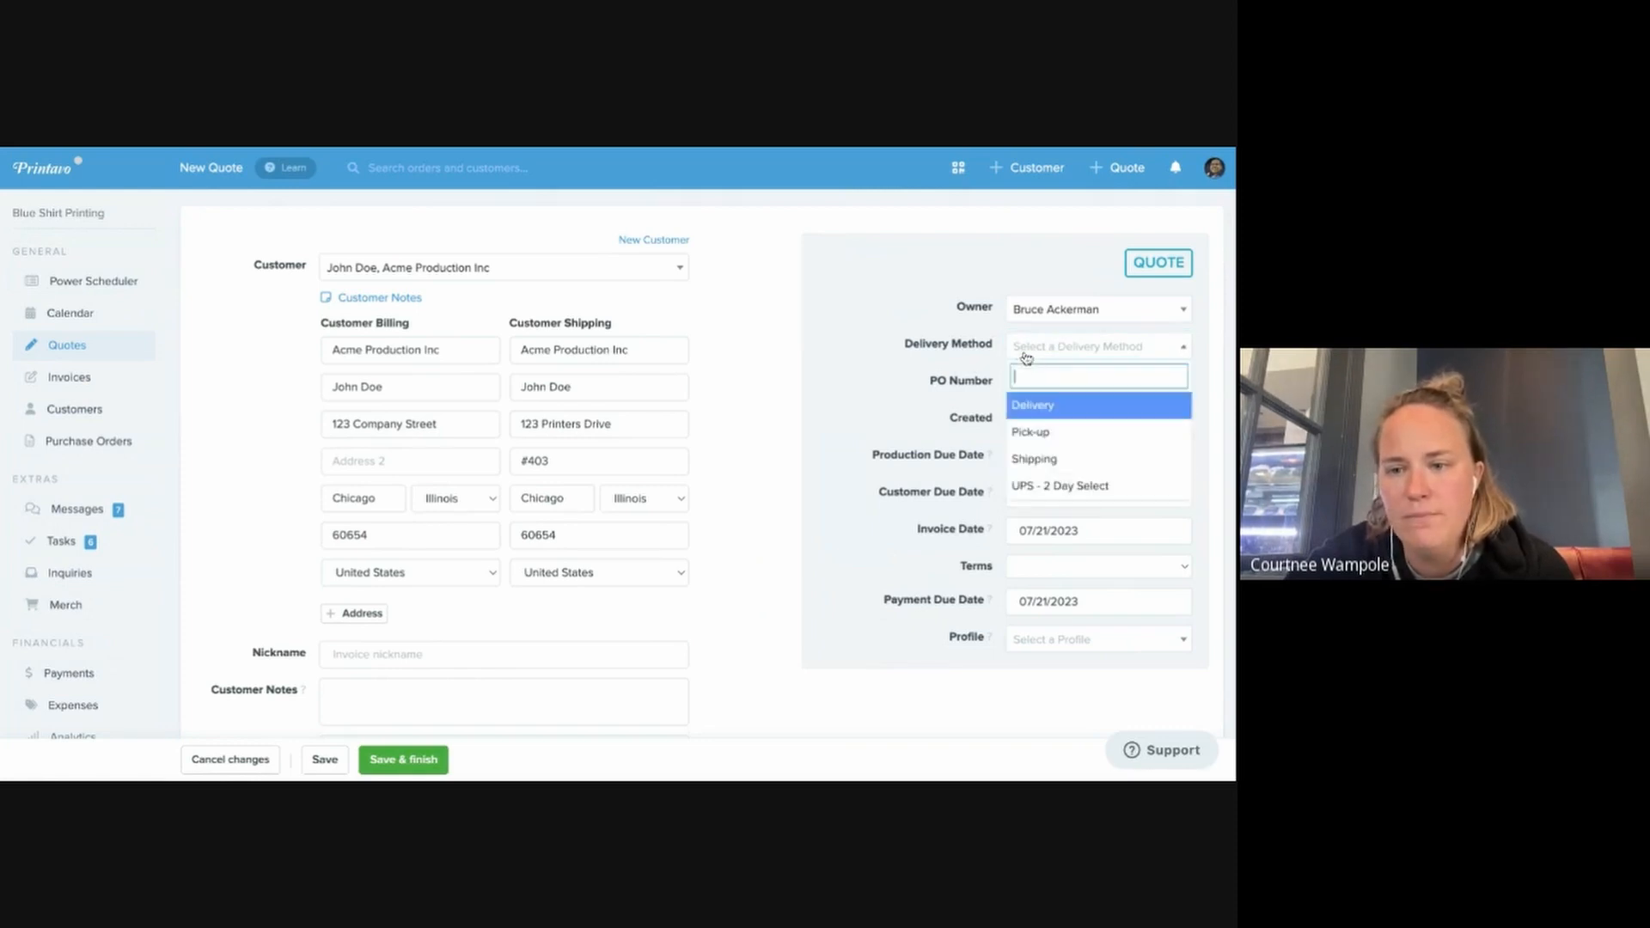
Set the quote's delivery method to Pick-up and leave the PO number empty
{"action": "left_click", "coordinate": [1038, 443]}
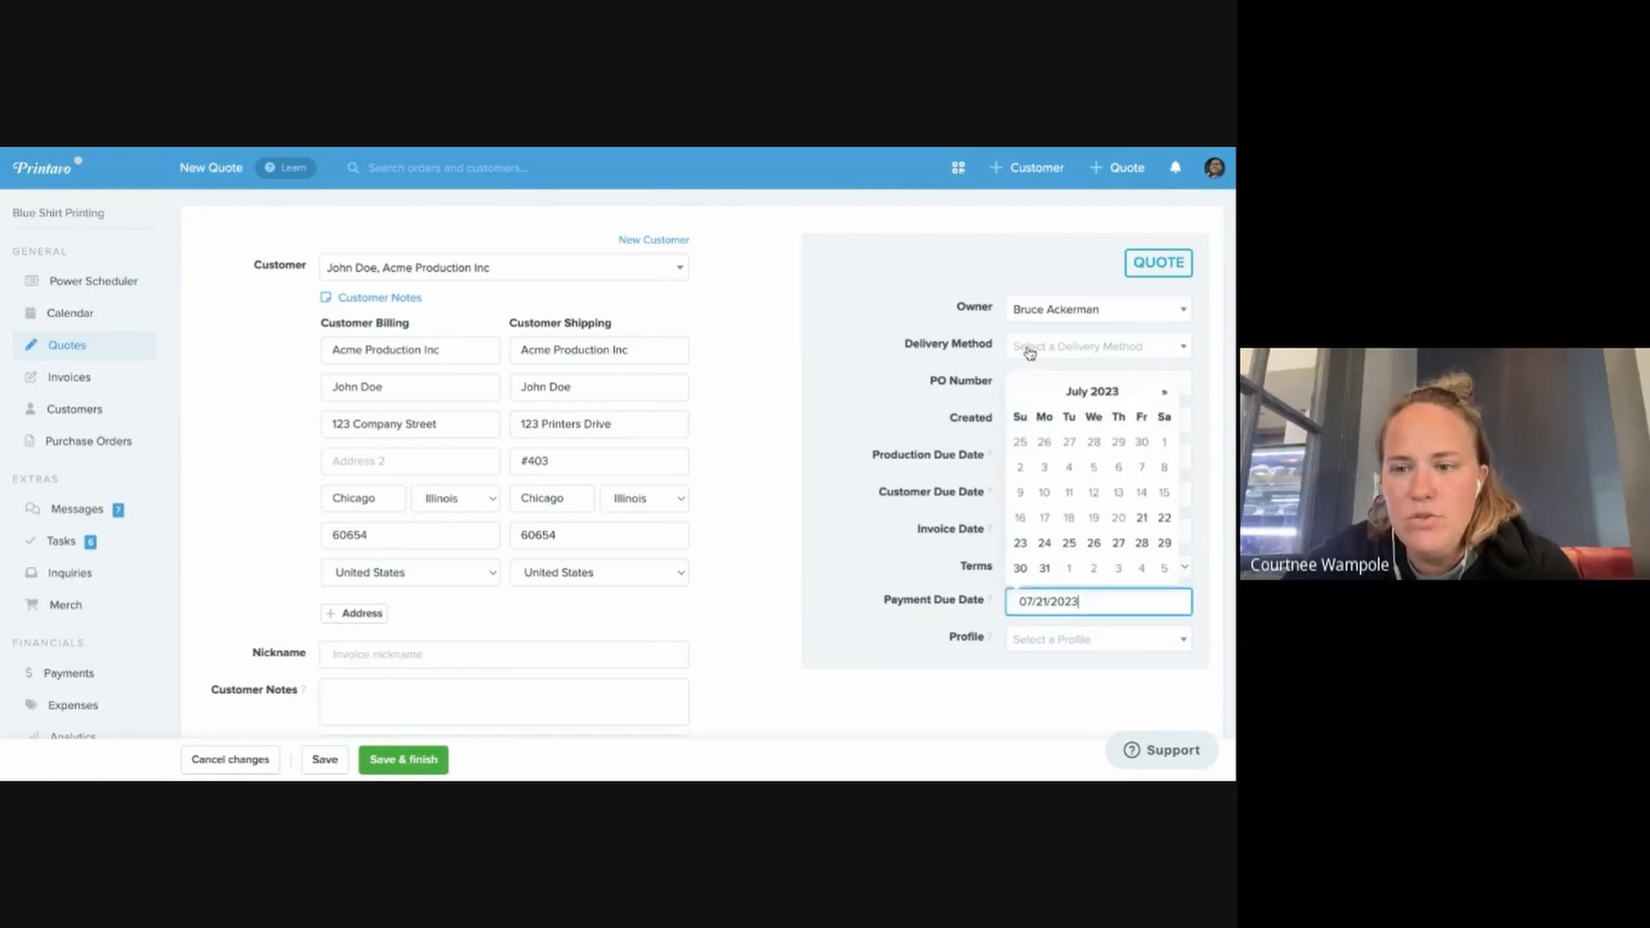
{"action": "left_click", "coordinate": [1031, 350]}
{"action": "left_click", "coordinate": [1030, 431]}
{"action": "left_click", "coordinate": [980, 388]}
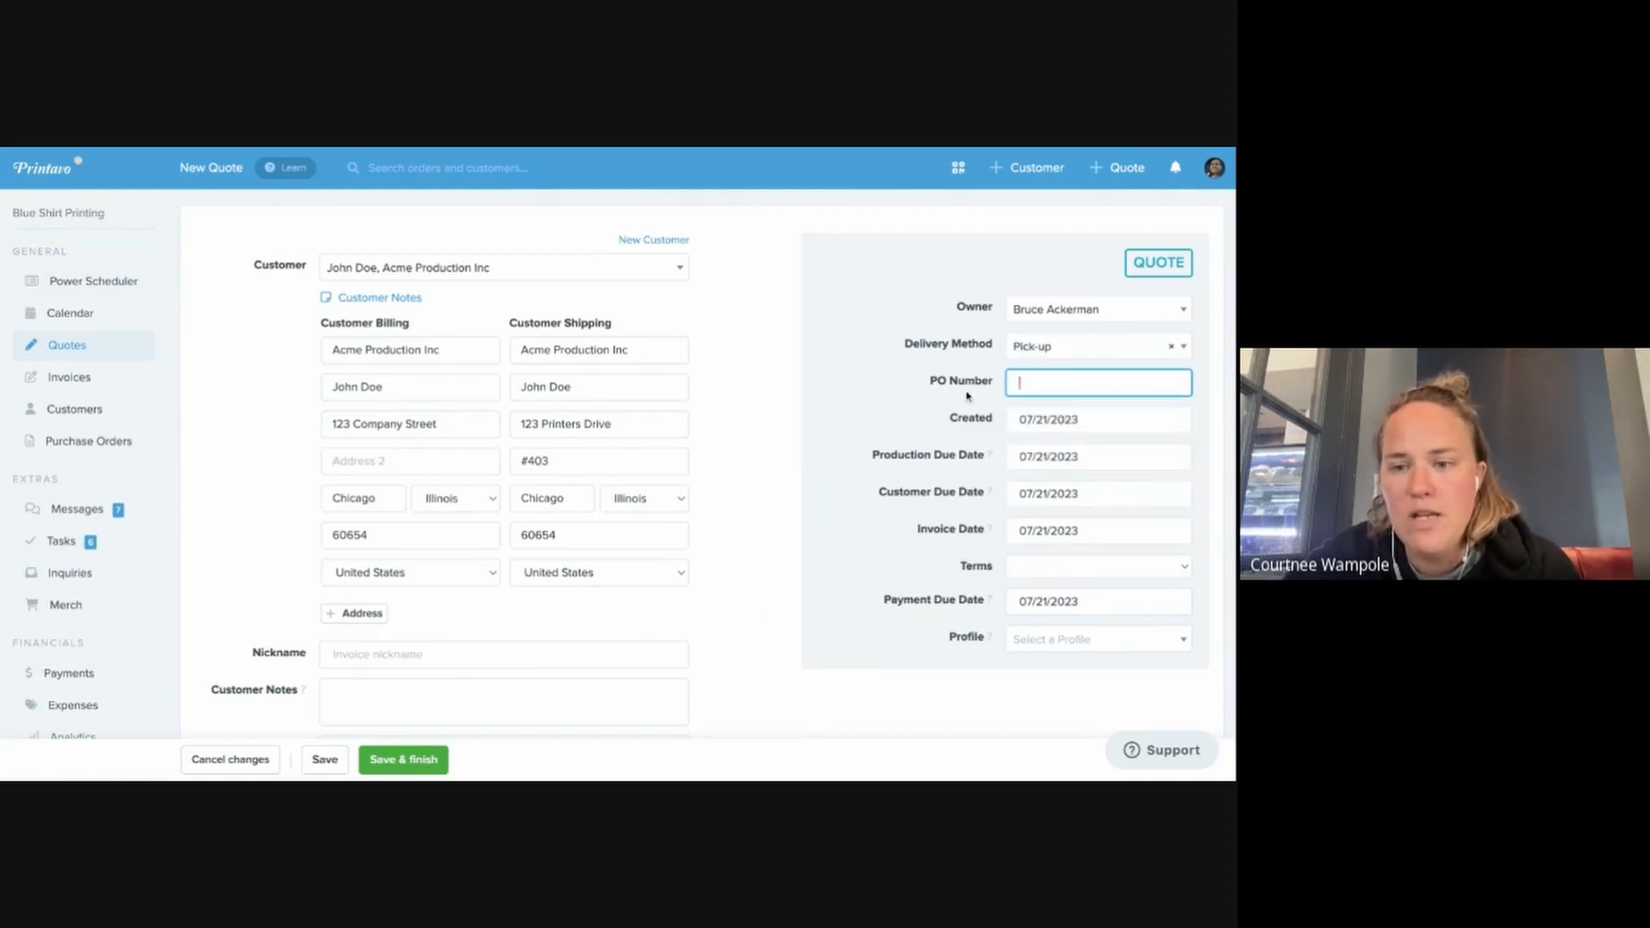
Set the production due date to 08/04/2023 and the customer due date to 08/07/2023
{"action": "left_click", "coordinate": [1052, 460]}
{"action": "left_click", "coordinate": [1143, 424]}
{"action": "left_click", "coordinate": [1079, 494]}
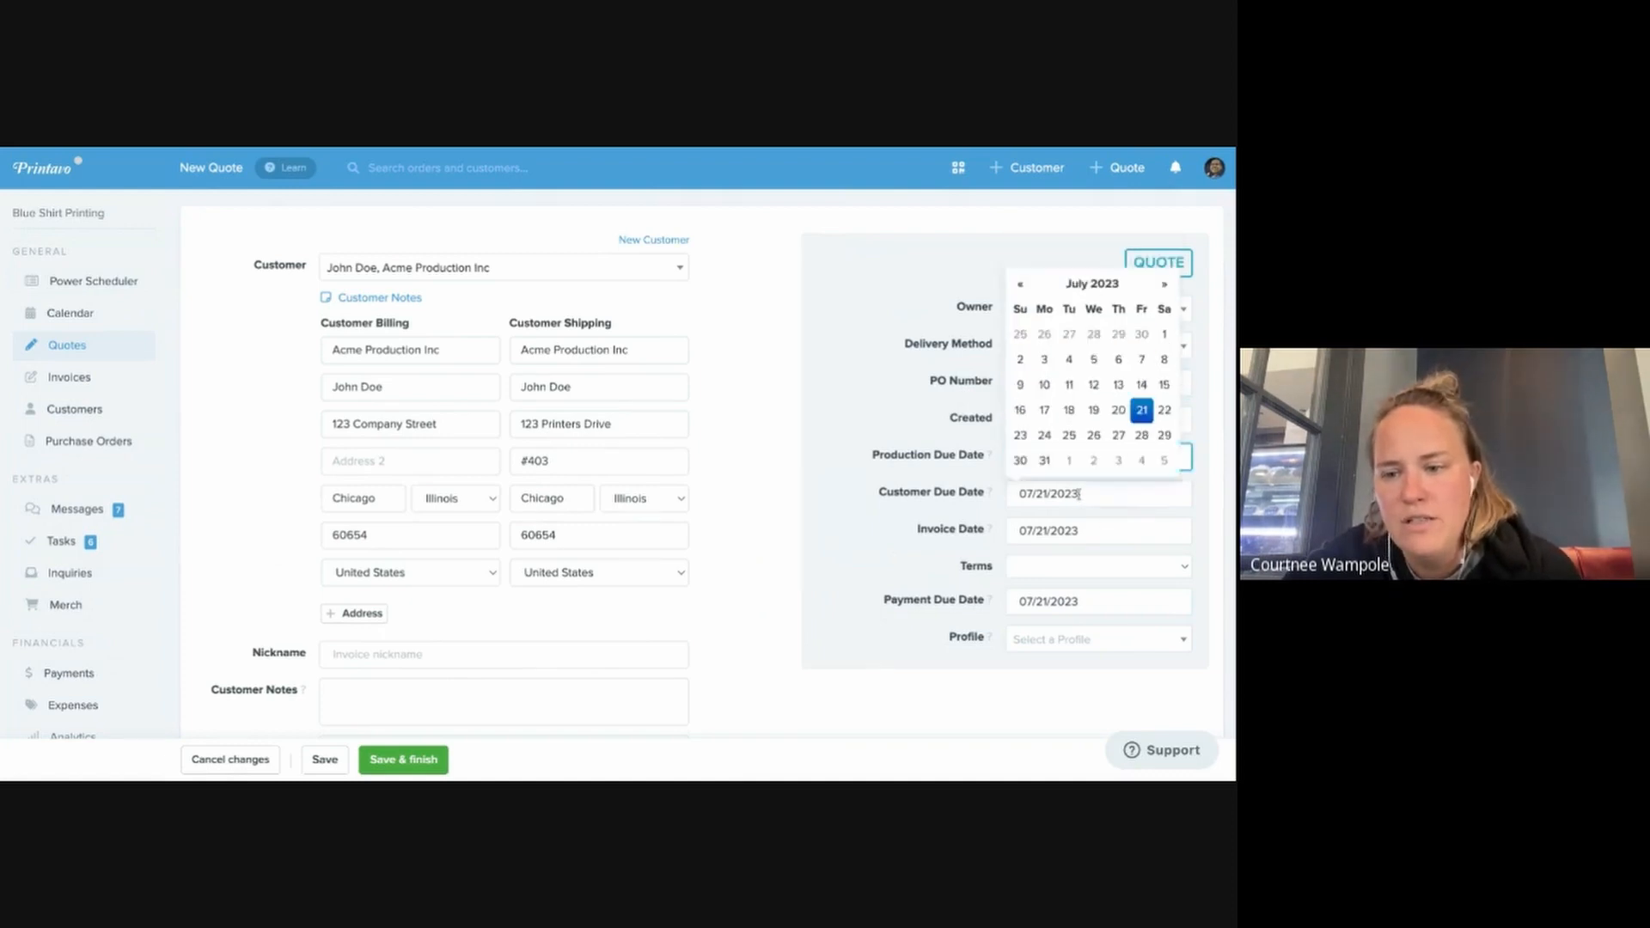
{"action": "scroll", "coordinate": [1151, 459], "scroll_direction": "down", "scroll_amount": 1}
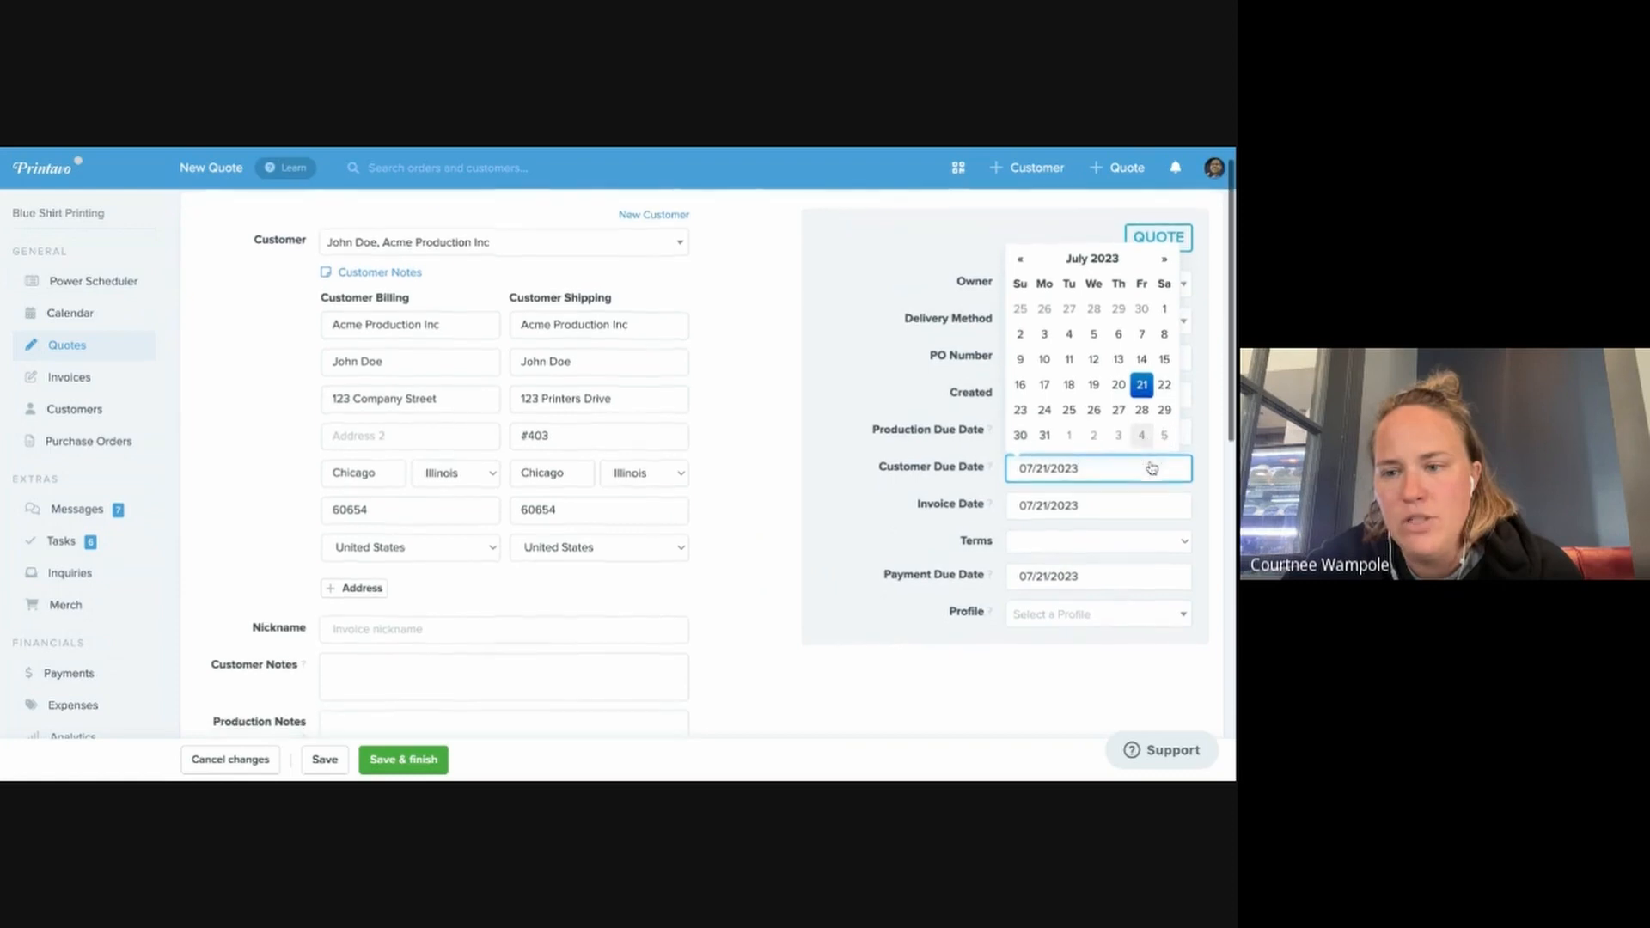
{"action": "left_click", "coordinate": [1167, 259]}
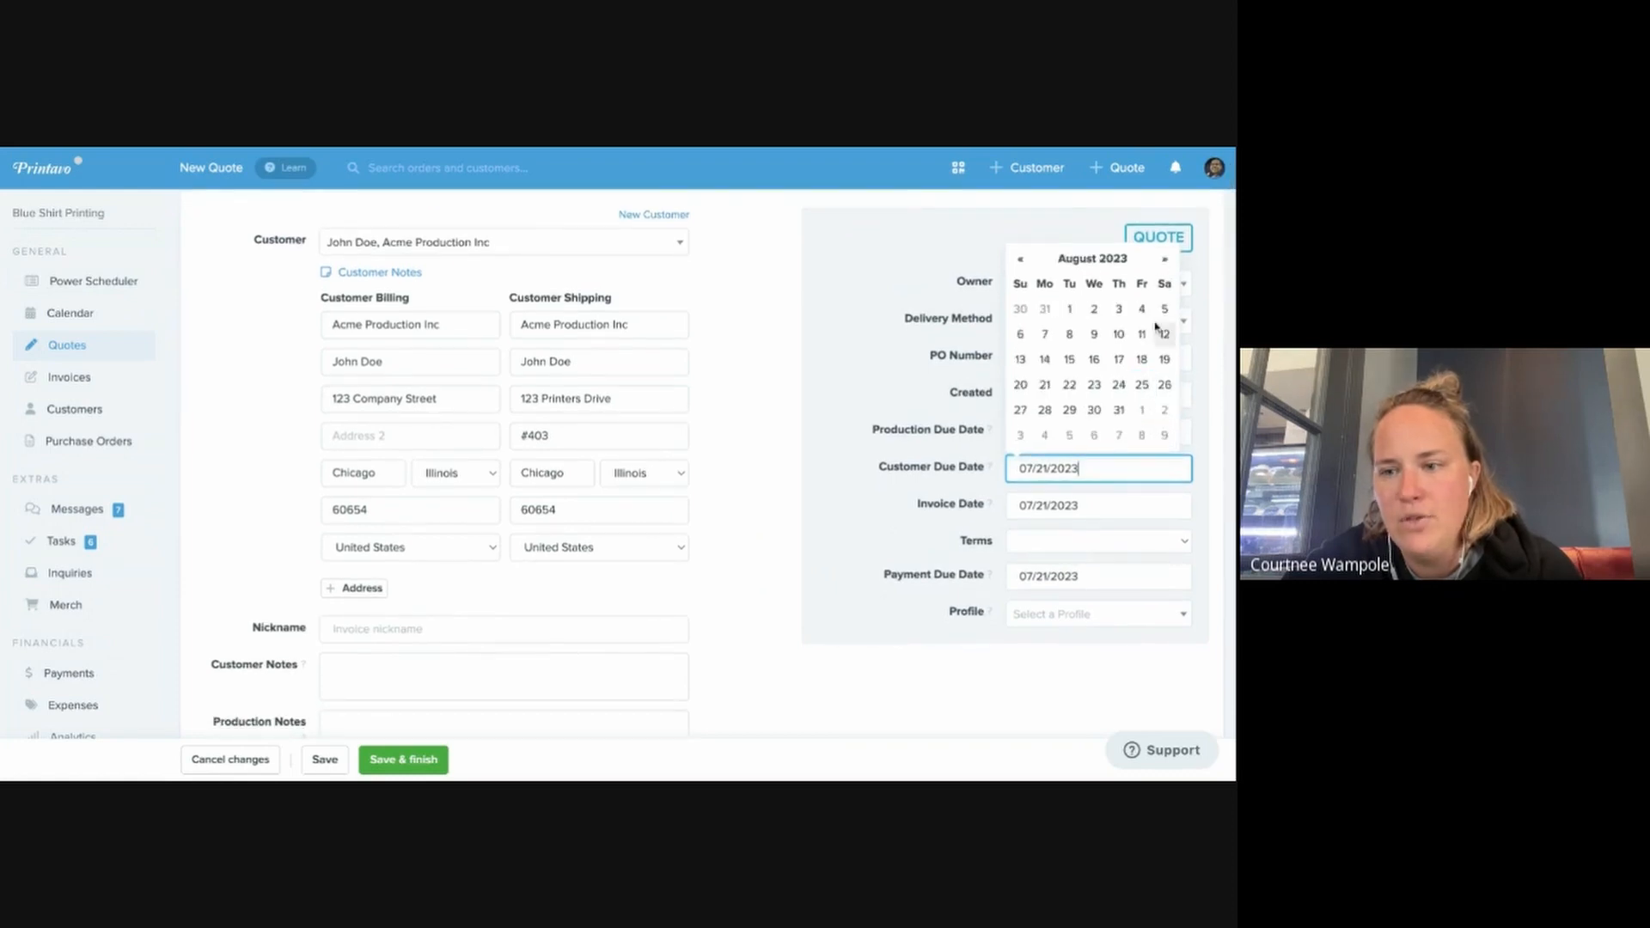
{"action": "left_click", "coordinate": [1047, 337]}
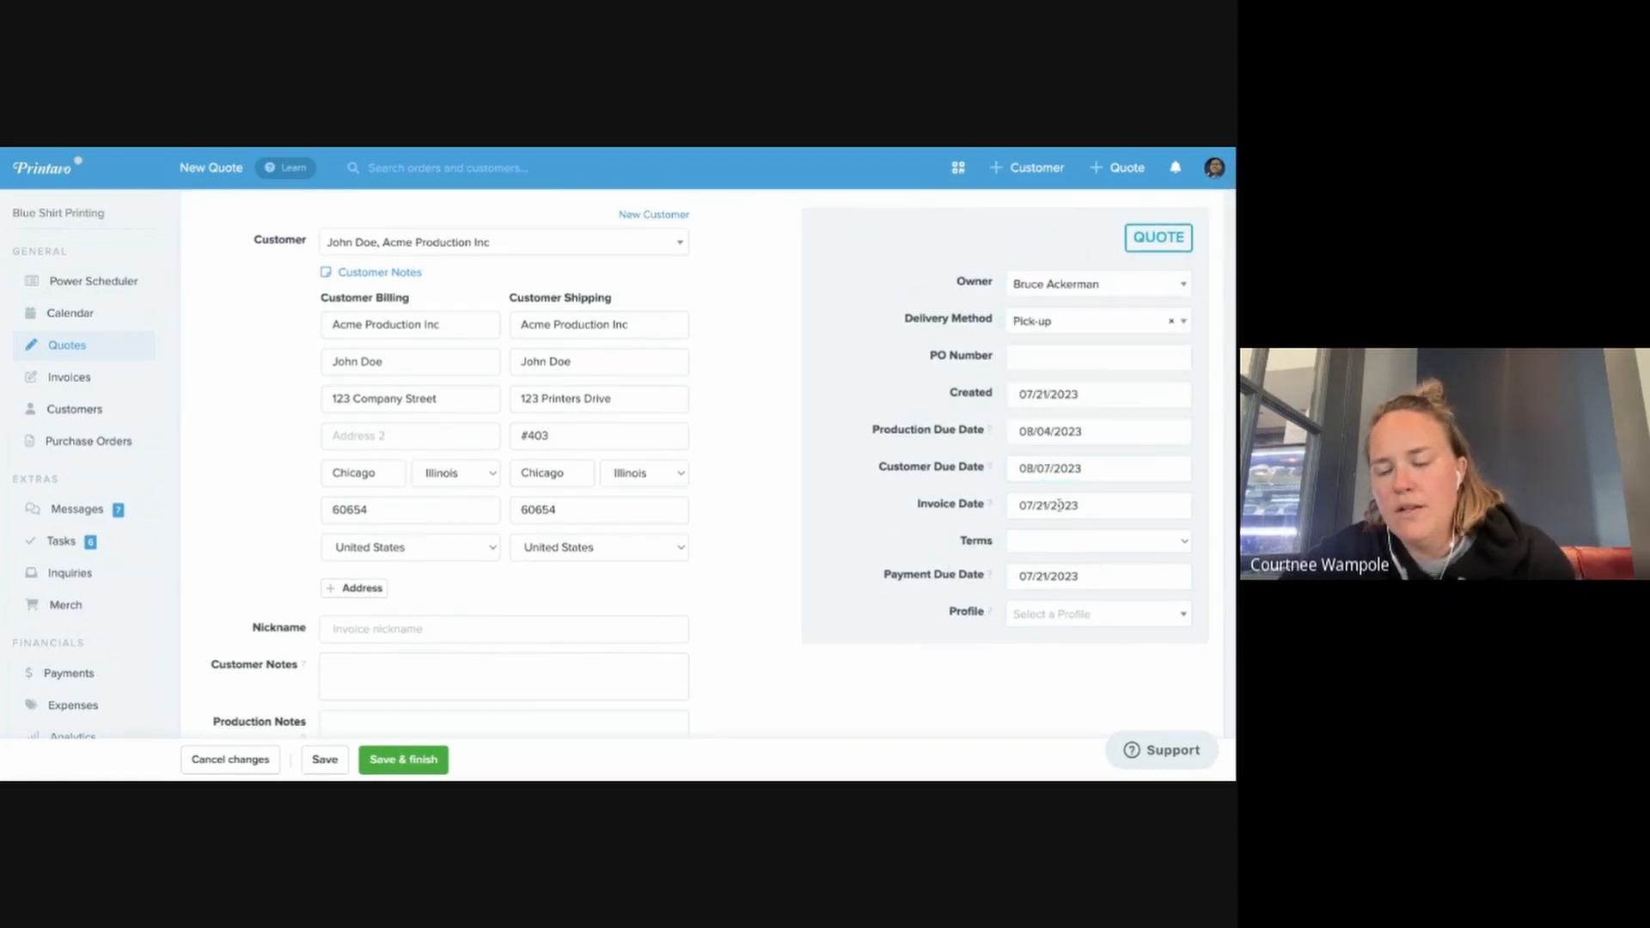
Check the quote's Terms field and the help for its Profile field
{"action": "left_click", "coordinate": [1046, 548]}
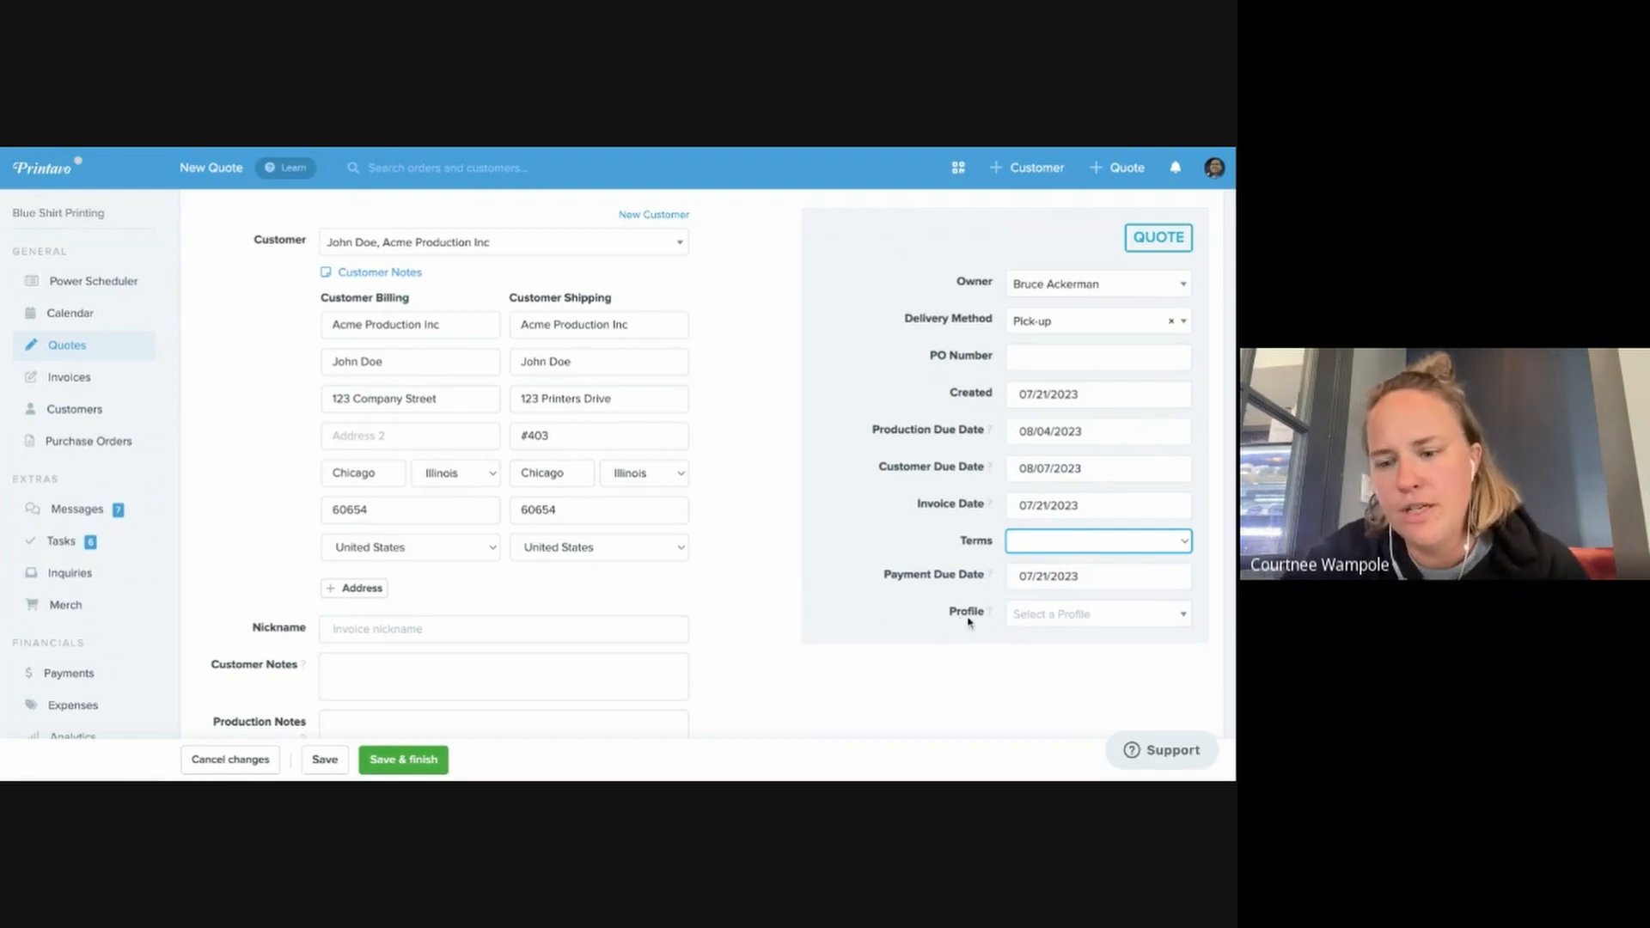
{"action": "mouse_move", "coordinate": [988, 614]}
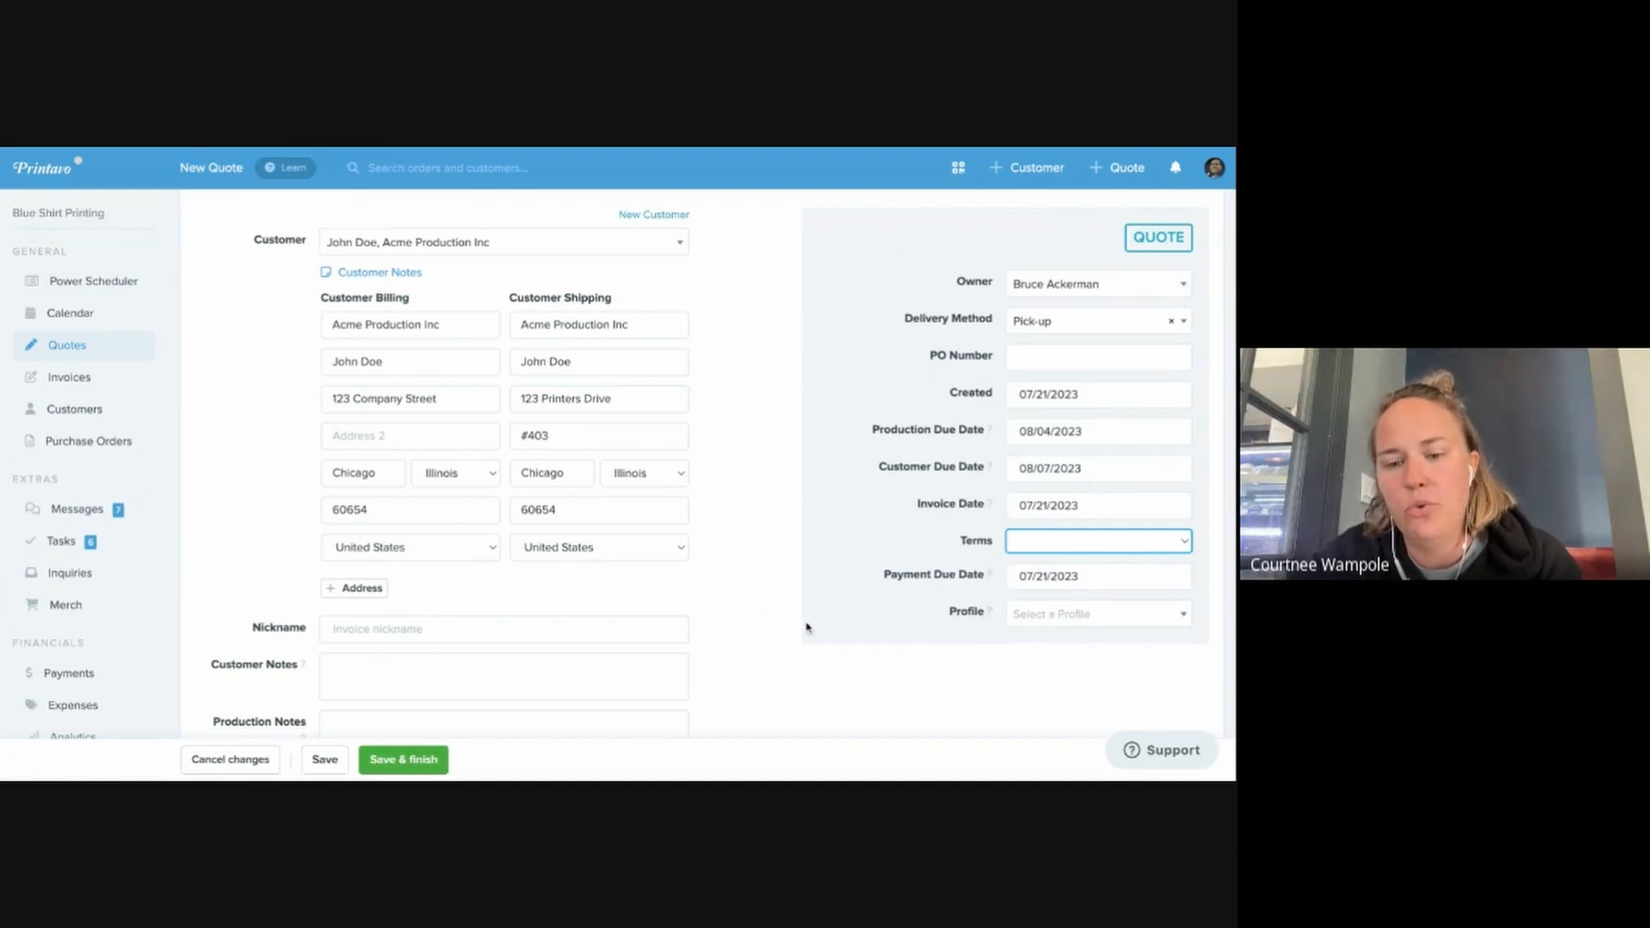
Give the quote the nickname "Job Nickname - FIRM IN HANDS 8/7"
{"action": "scroll", "coordinate": [806, 627], "scroll_direction": "down", "scroll_amount": 4}
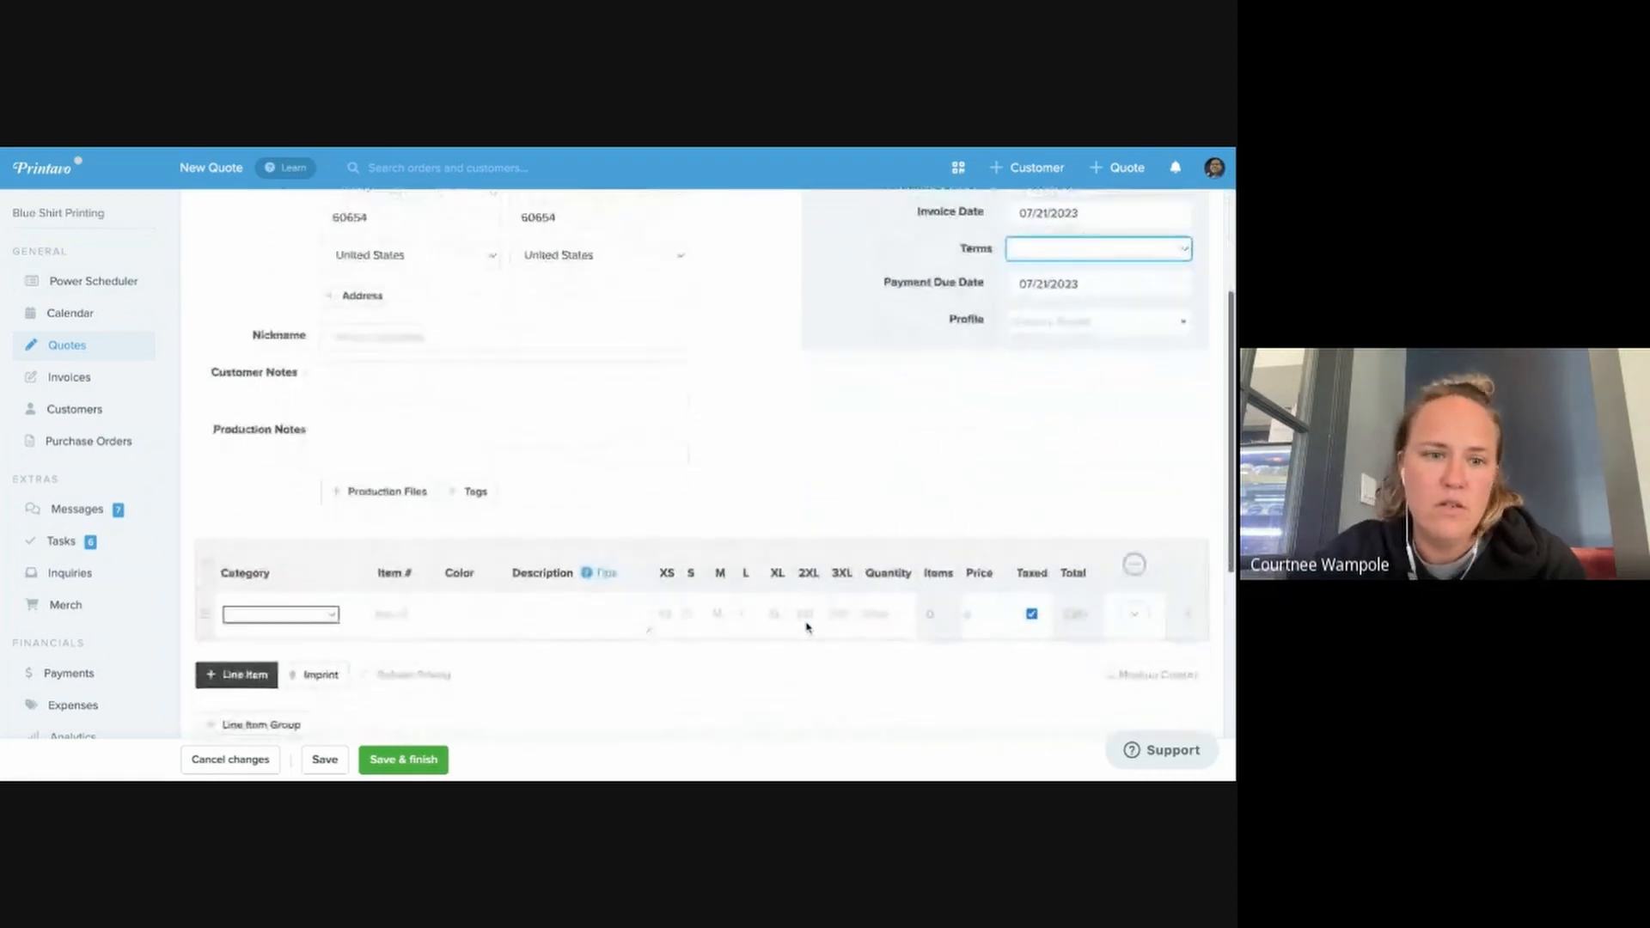
{"action": "left_click", "coordinate": [373, 340]}
{"action": "type", "text": "Jo"}
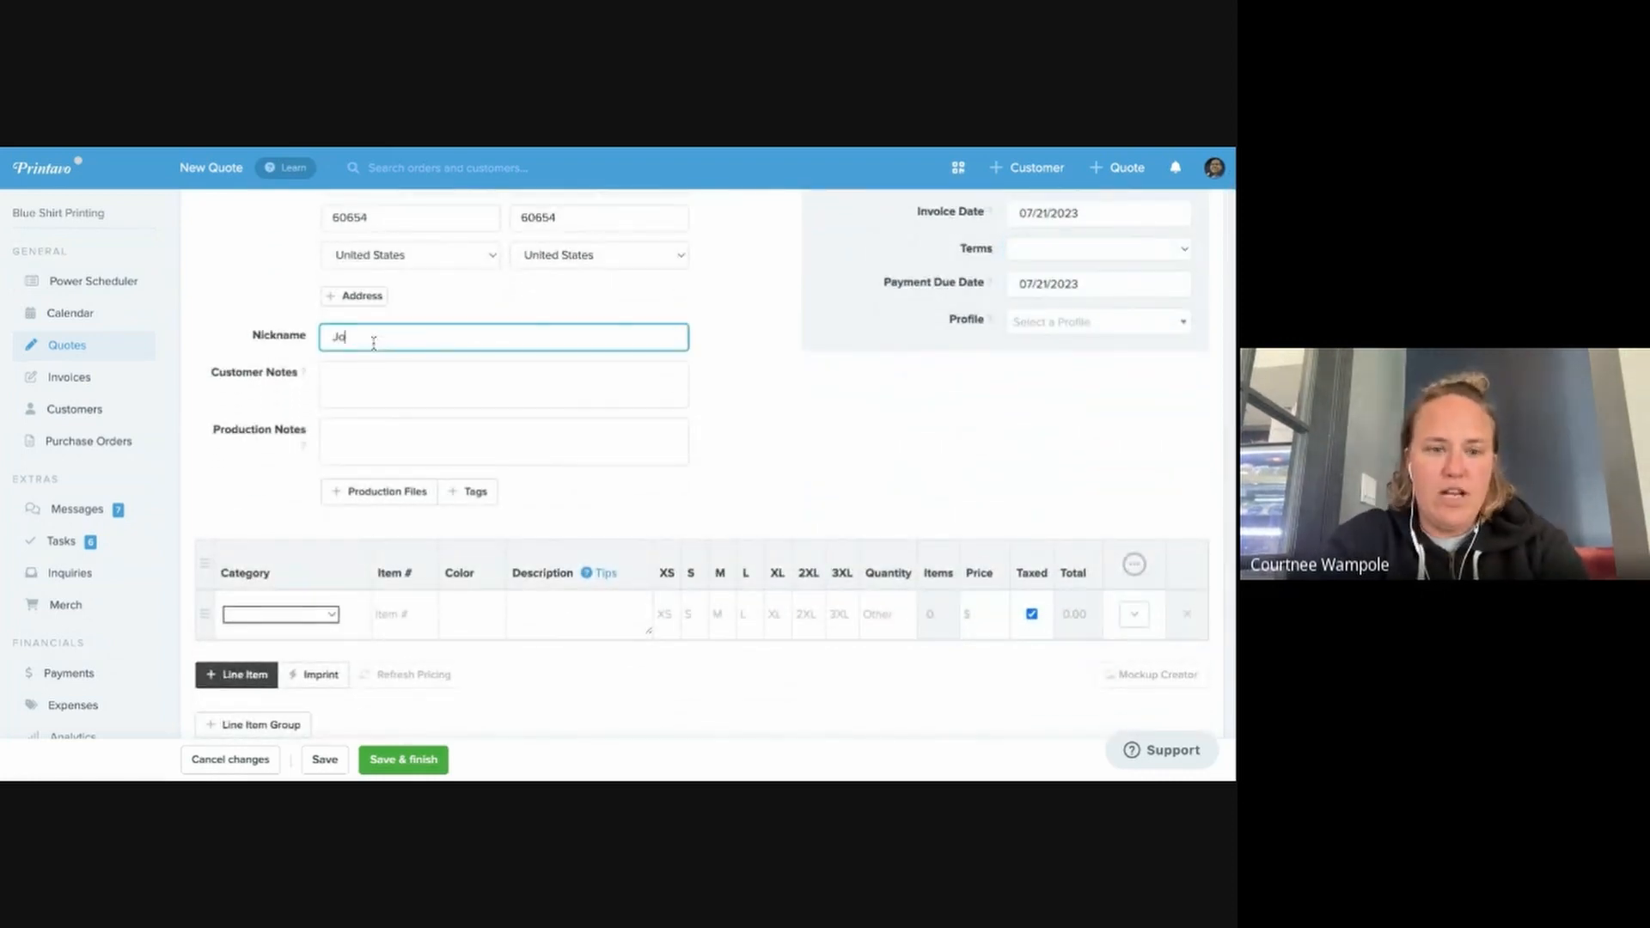
{"action": "type", "text": "b Nicknm"}
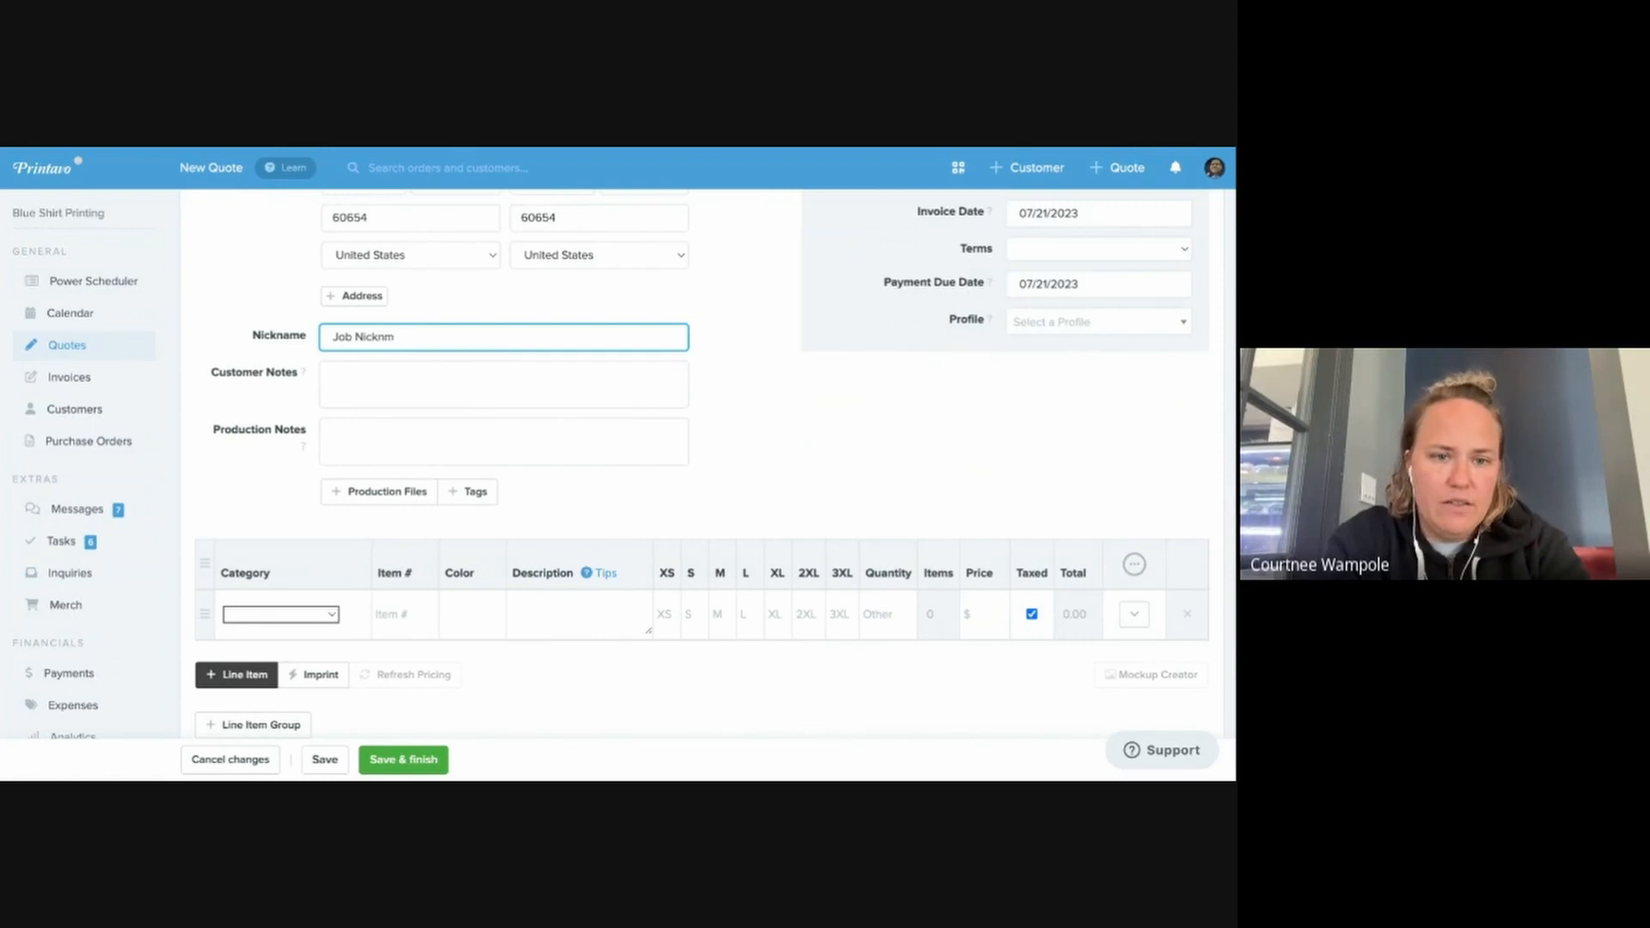
{"action": "key", "text": "BackSpace"}
{"action": "type", "text": "ame - FIRM IN H"}
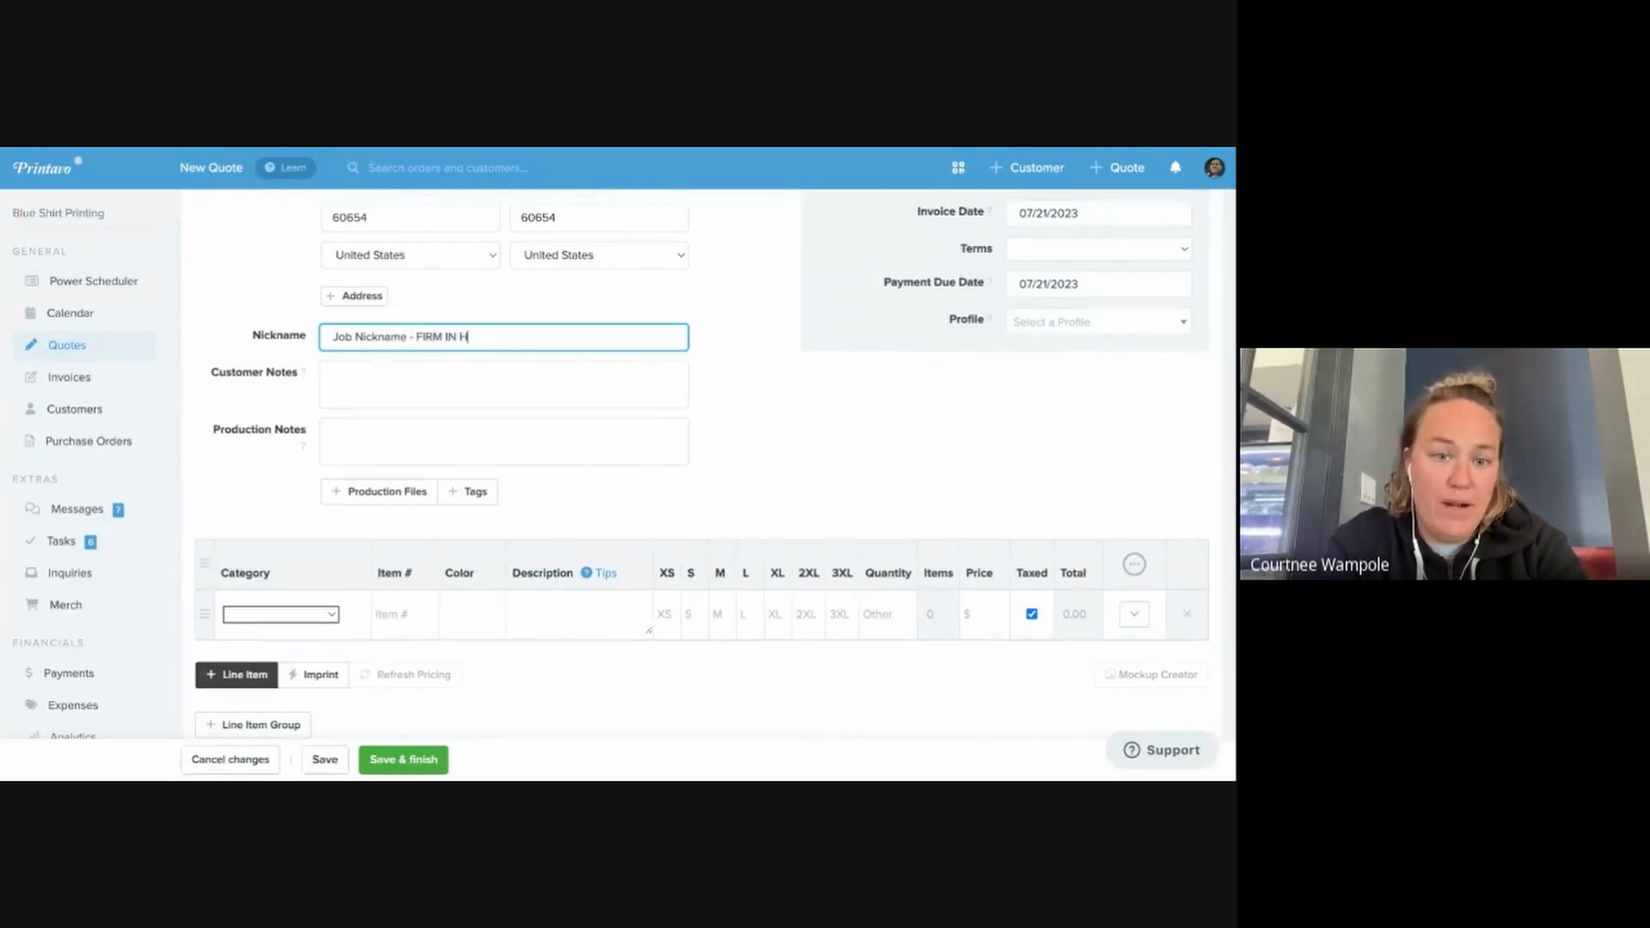
{"action": "type", "text": "ANDS 8/5"}
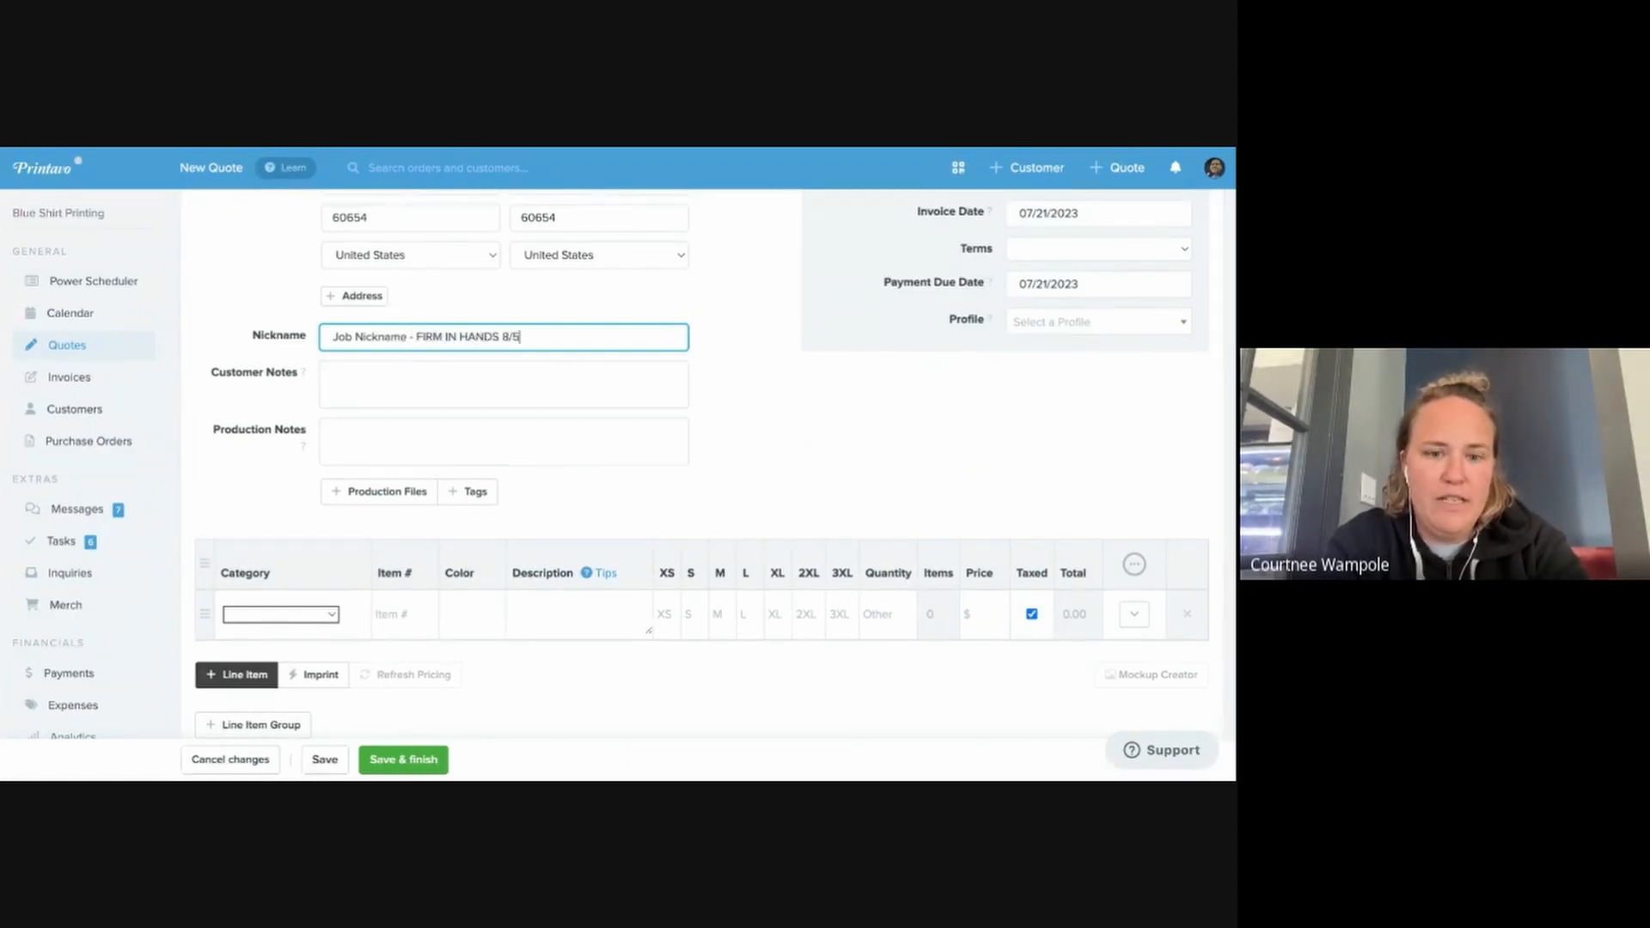
{"action": "scroll", "coordinate": [1054, 327], "scroll_direction": "up", "scroll_amount": 3}
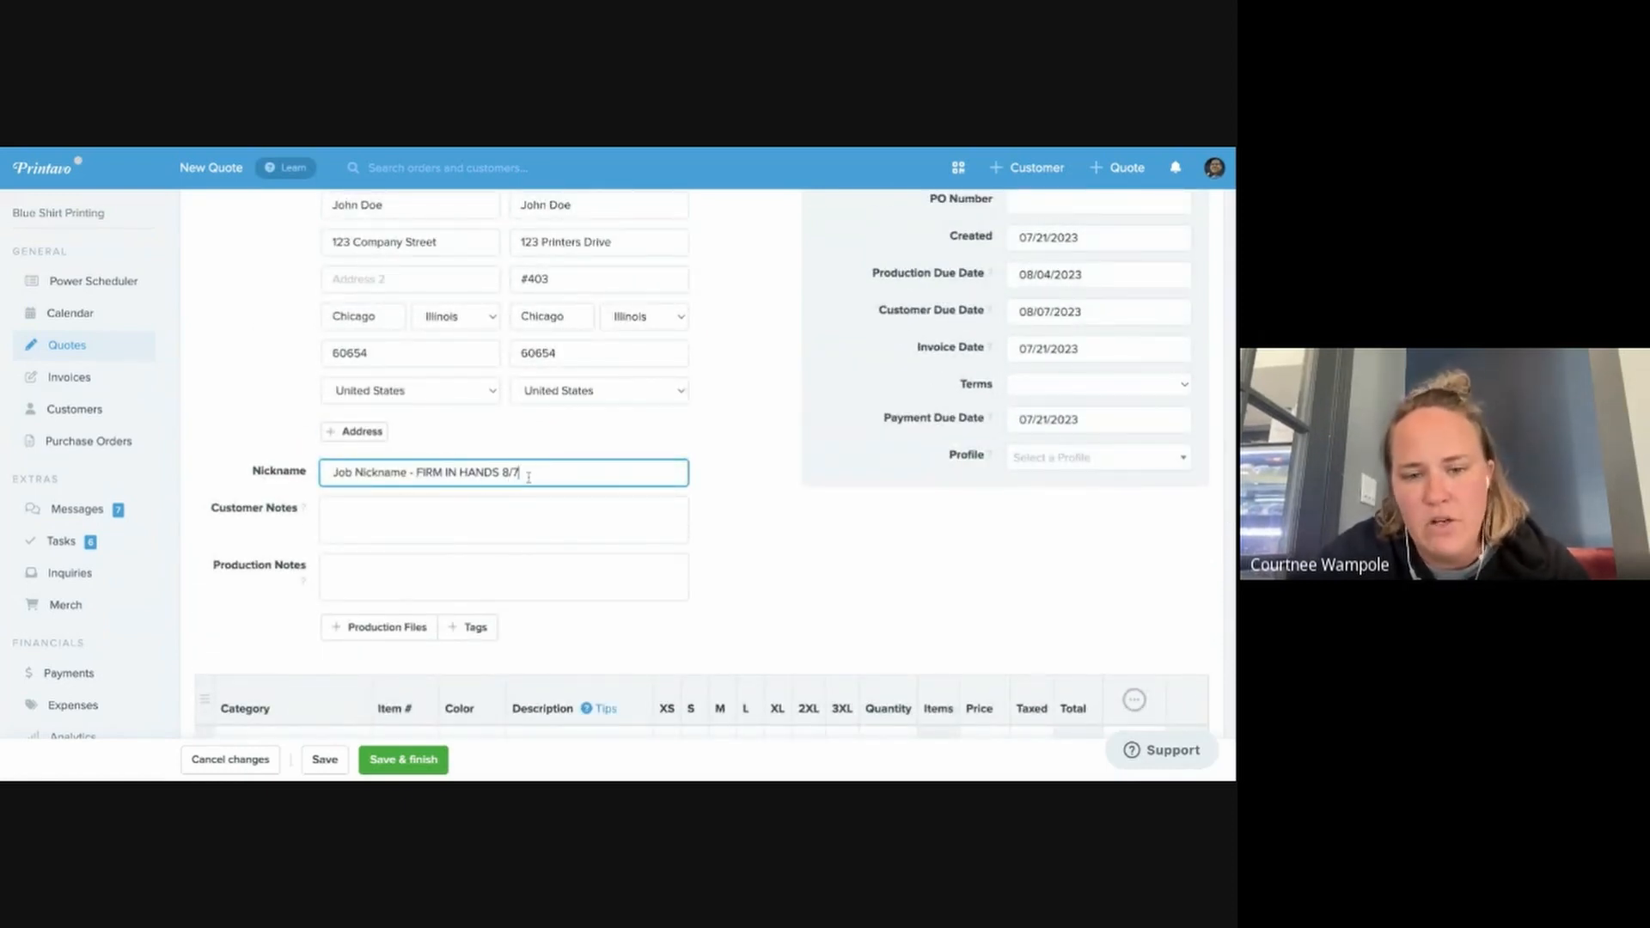
Fill the customer notes with "Customer notes facing to customer", "2xl - add $2/each" and "Do you want to pick up or pay shipping?"
{"action": "left_click", "coordinate": [456, 507]}
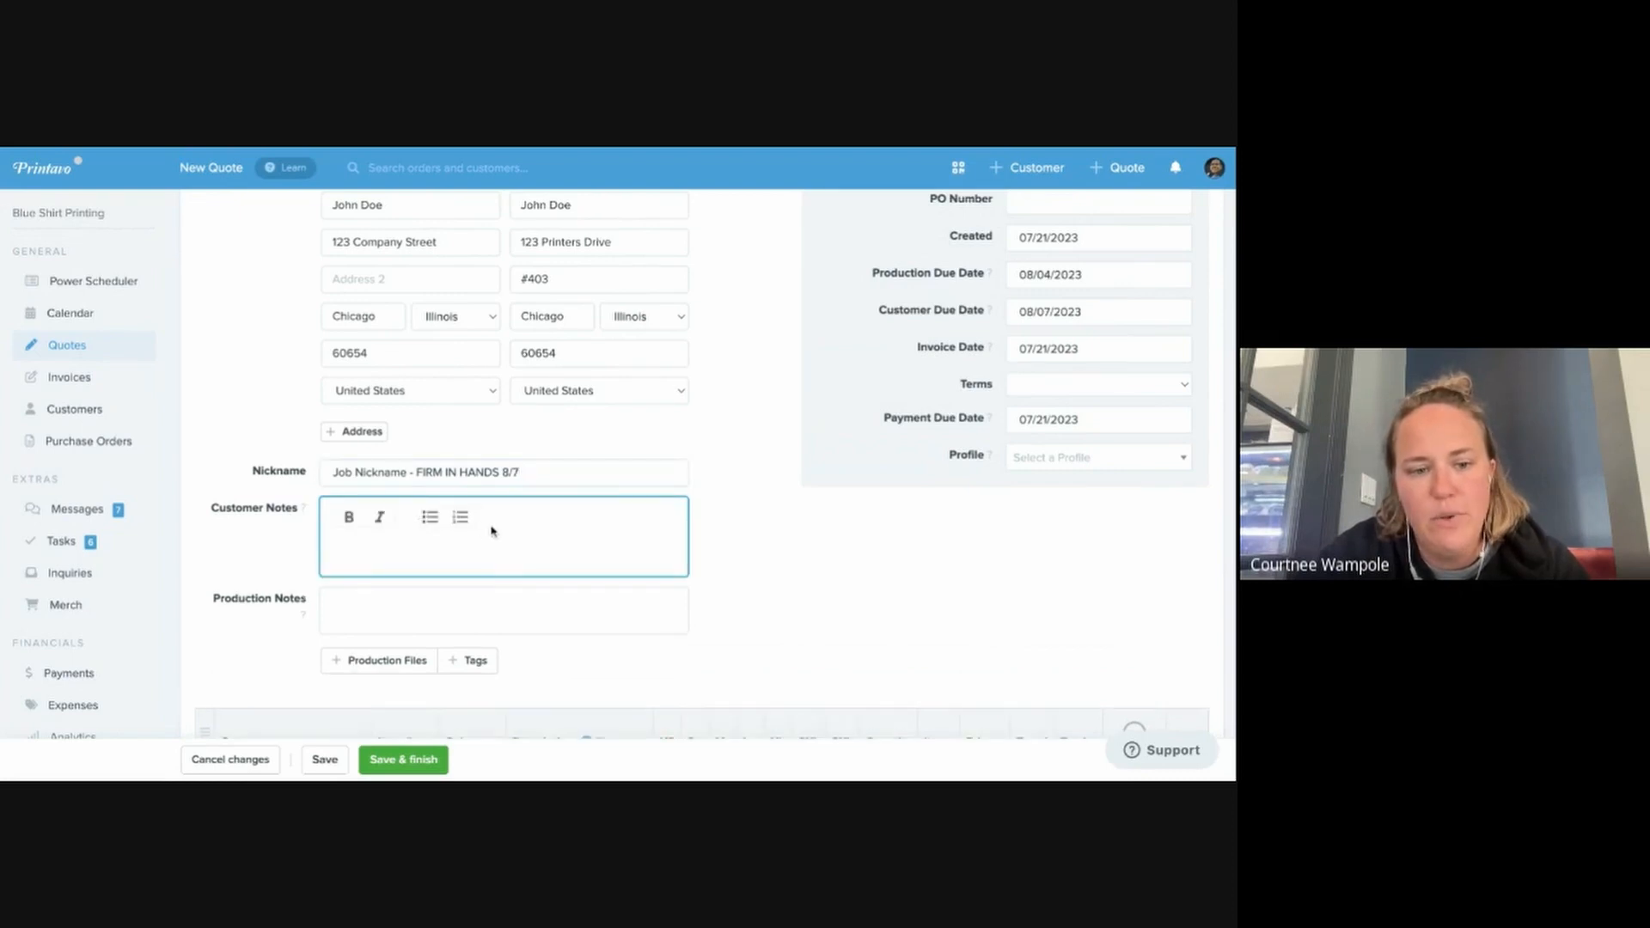
{"action": "type", "text": "Customer notes"}
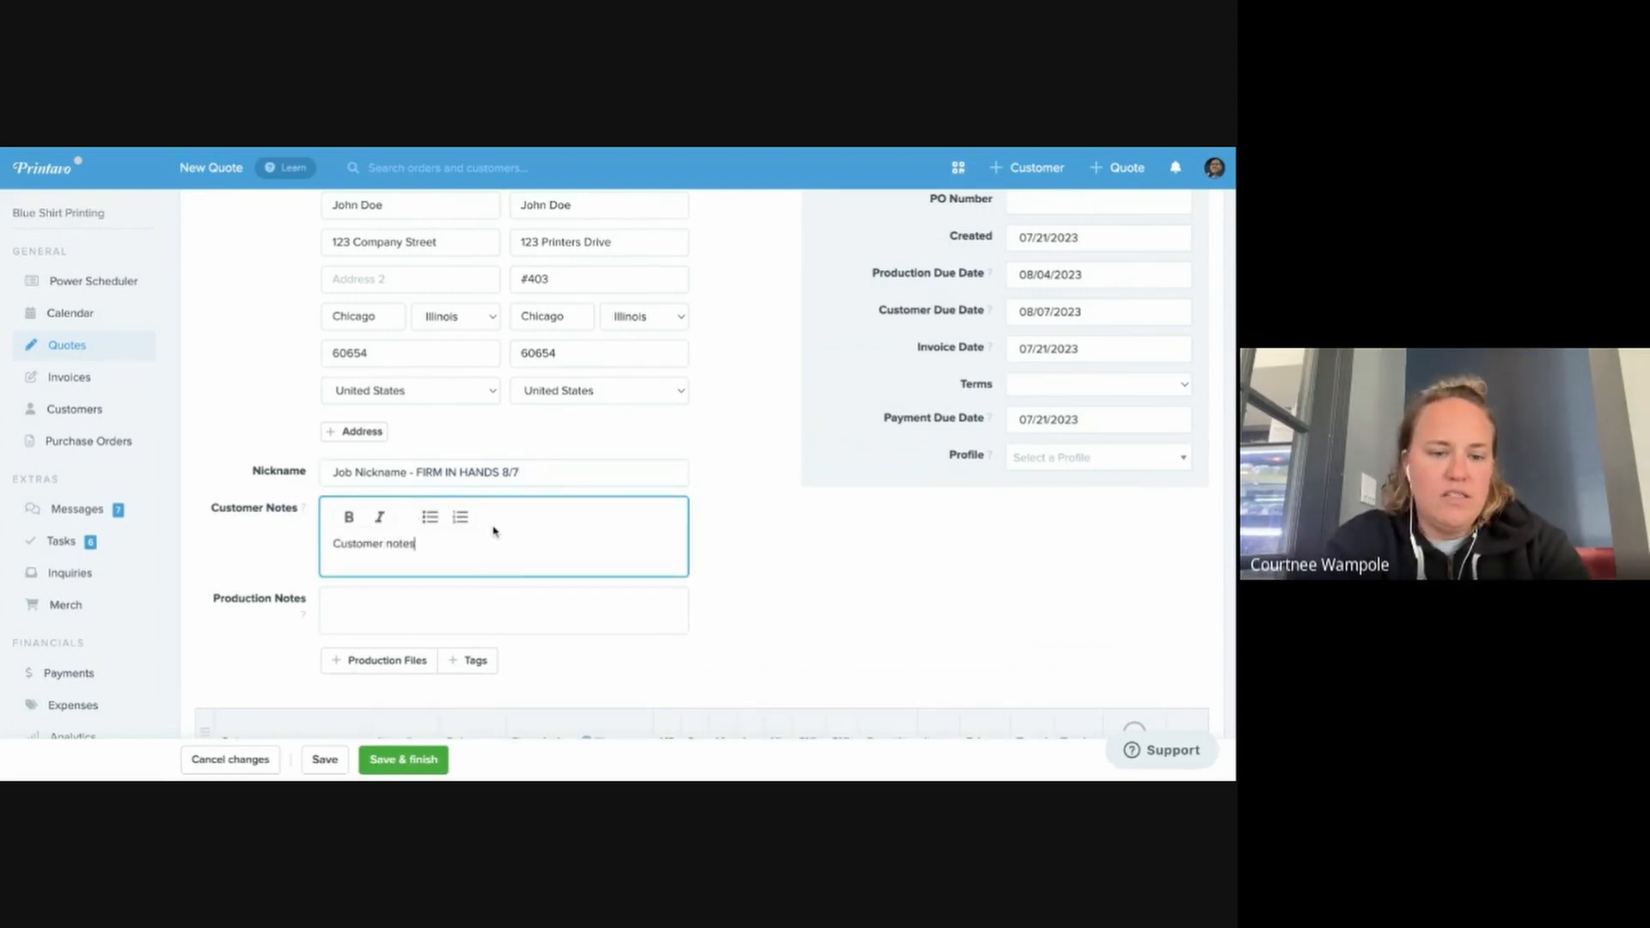
{"action": "type", "text": " focing"}
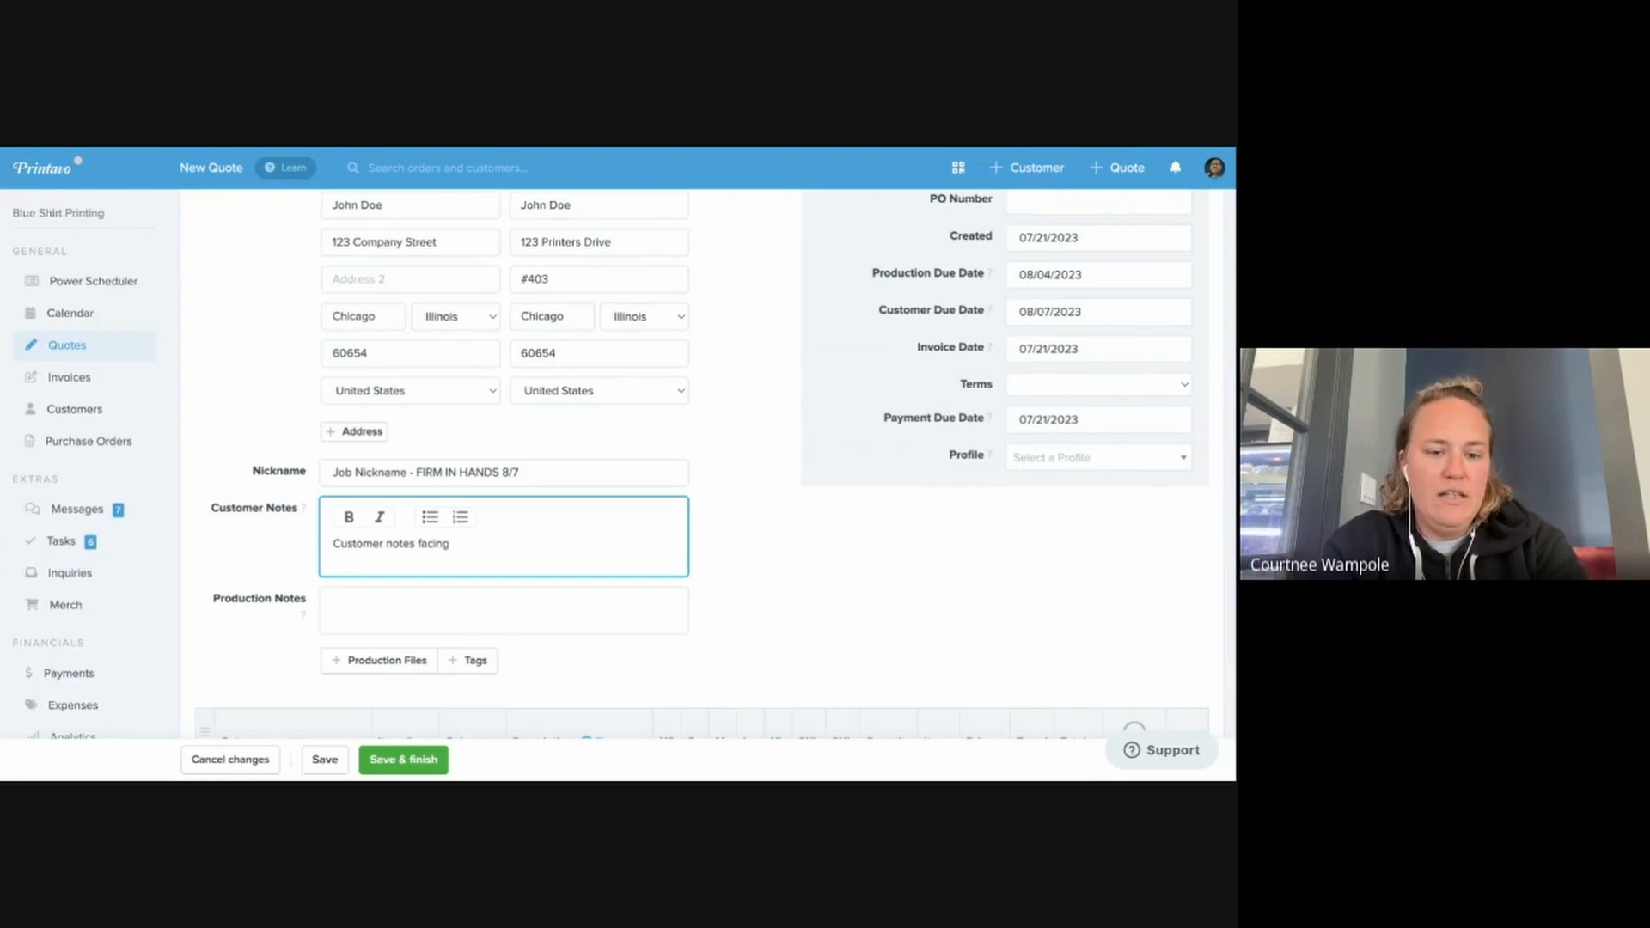
{"action": "type", "text": " to customer"}
{"action": "key", "text": "Return"}
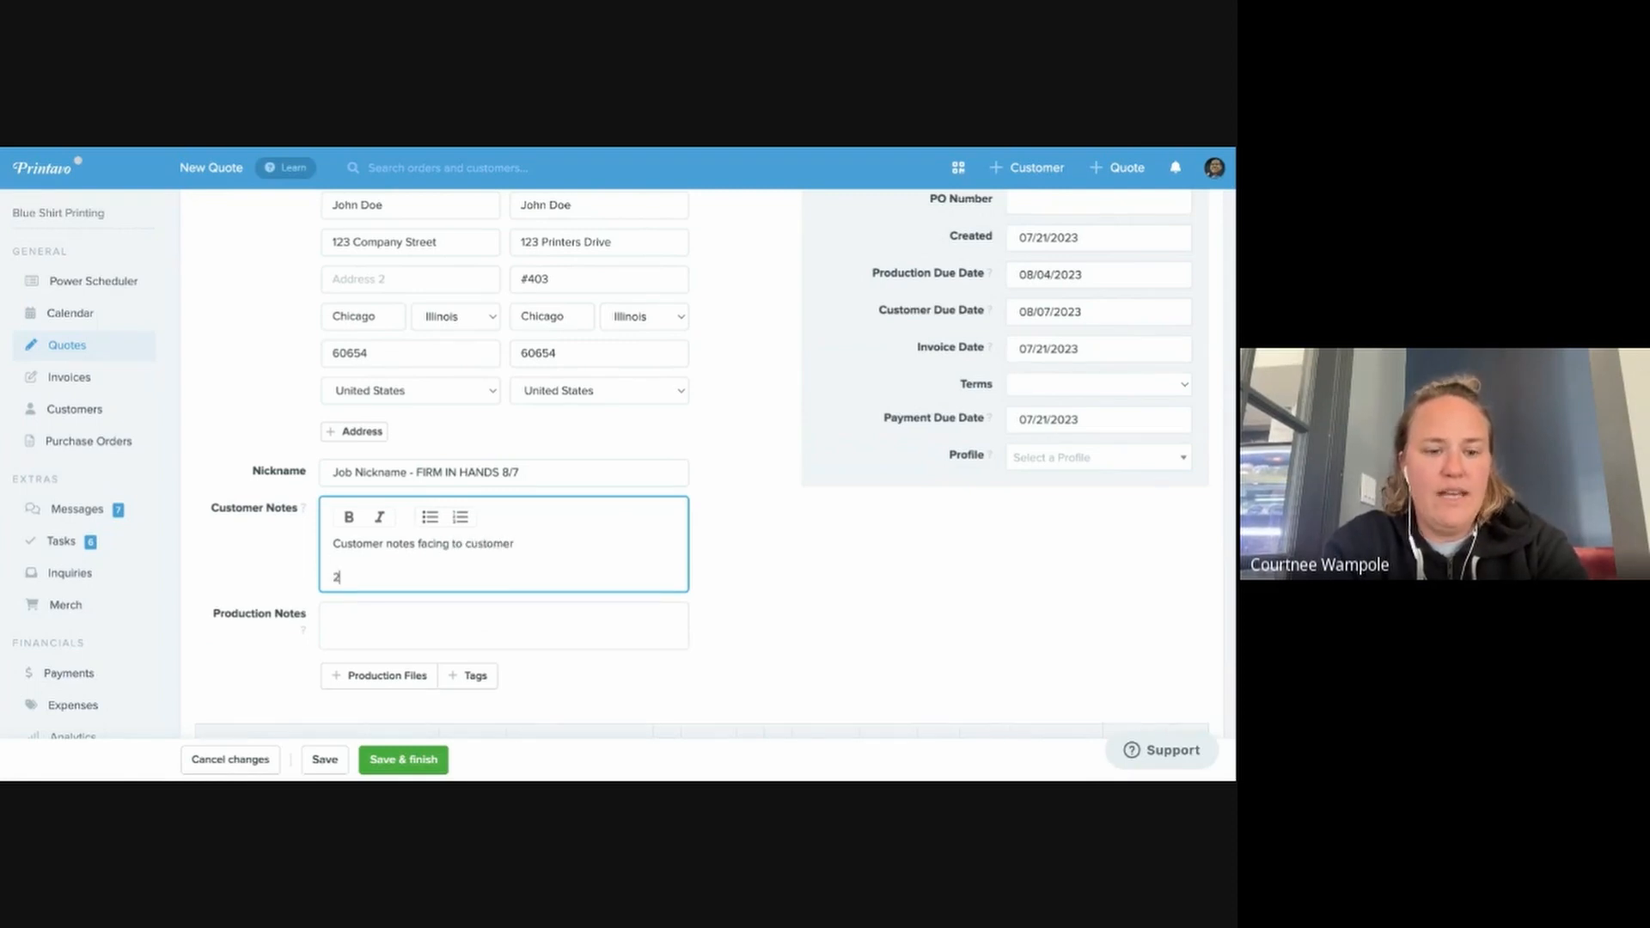
{"action": "type", "text": "2xl - add $2/each"}
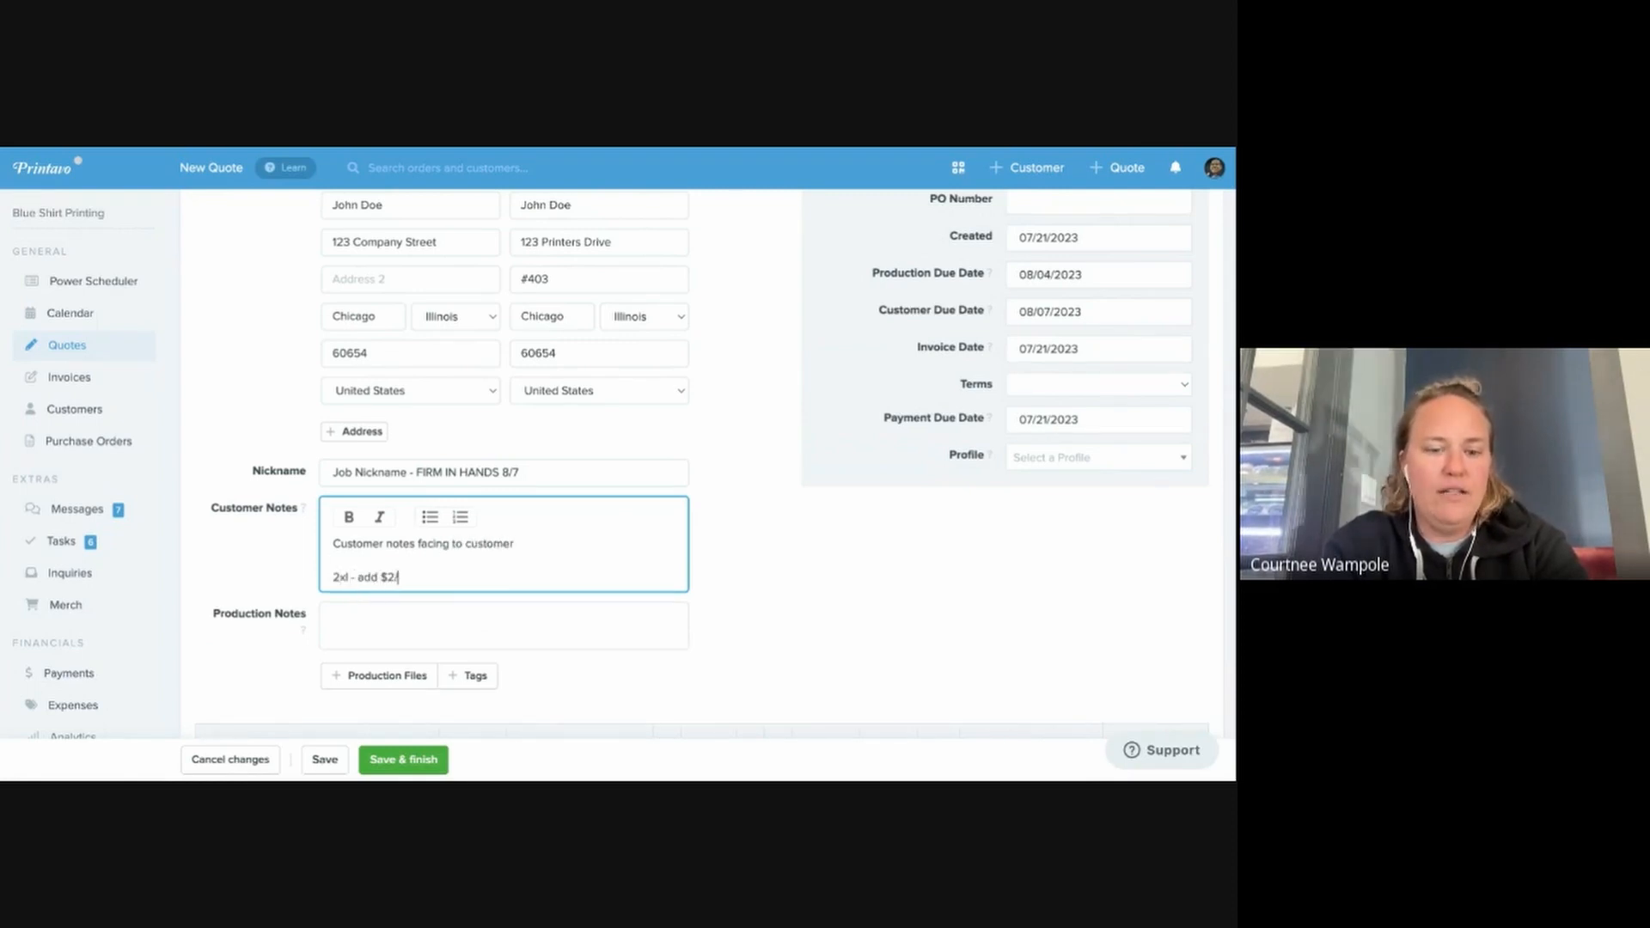
{"action": "key", "text": "Return"}
{"action": "type", "text": "Do"}
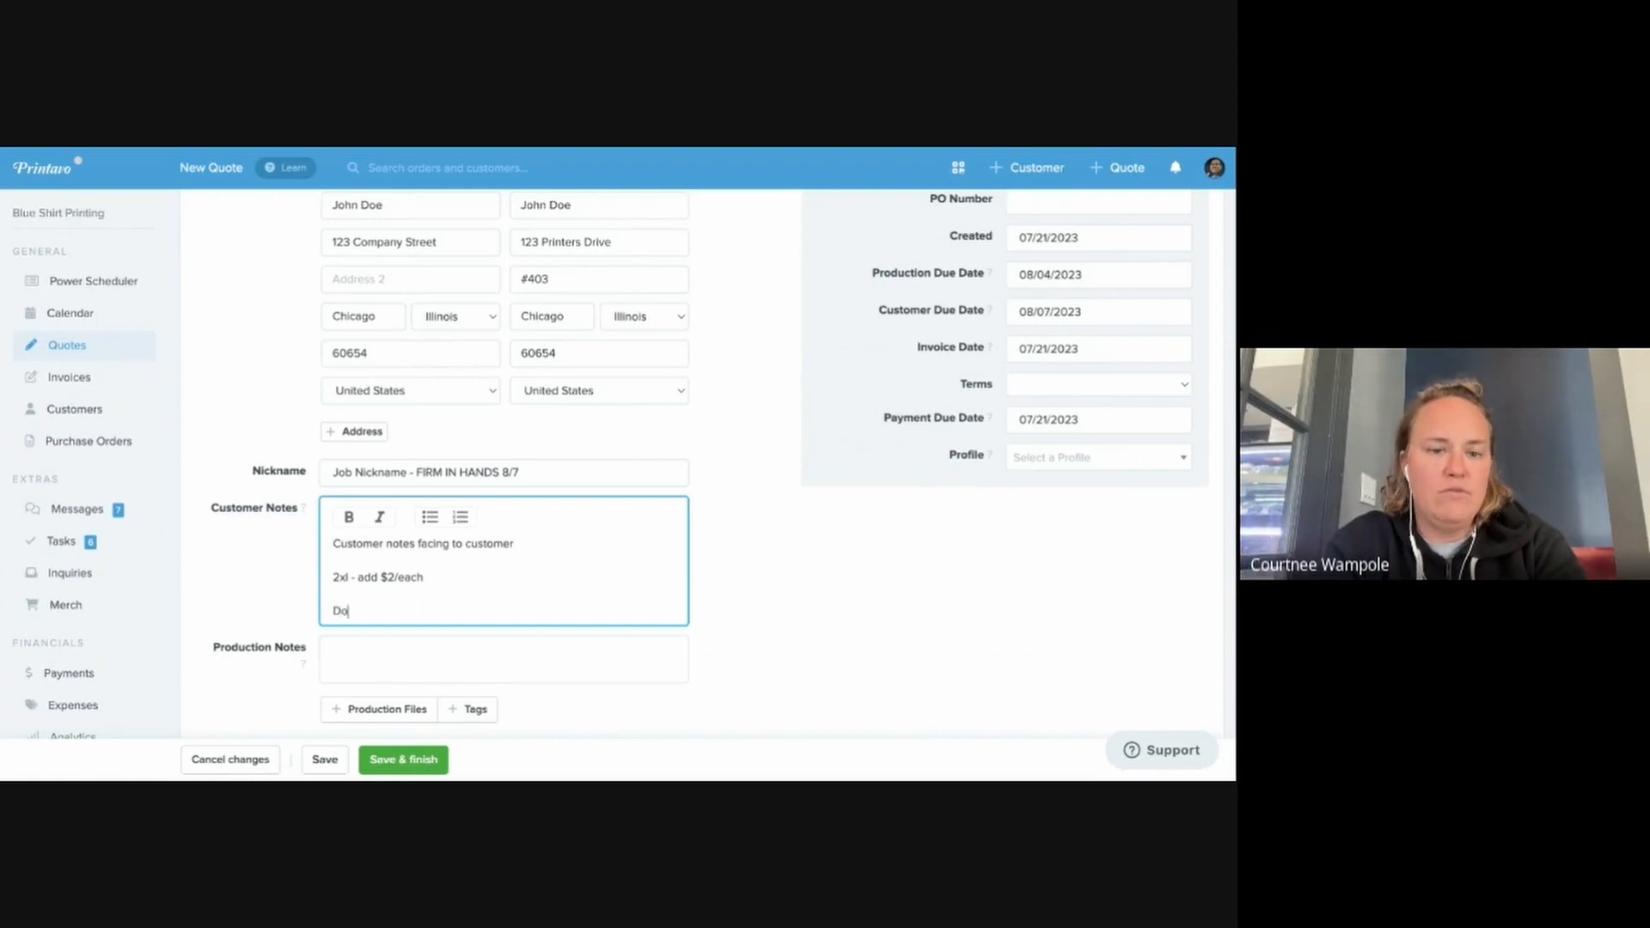
{"action": "type", "text": " you want to pick up or p"}
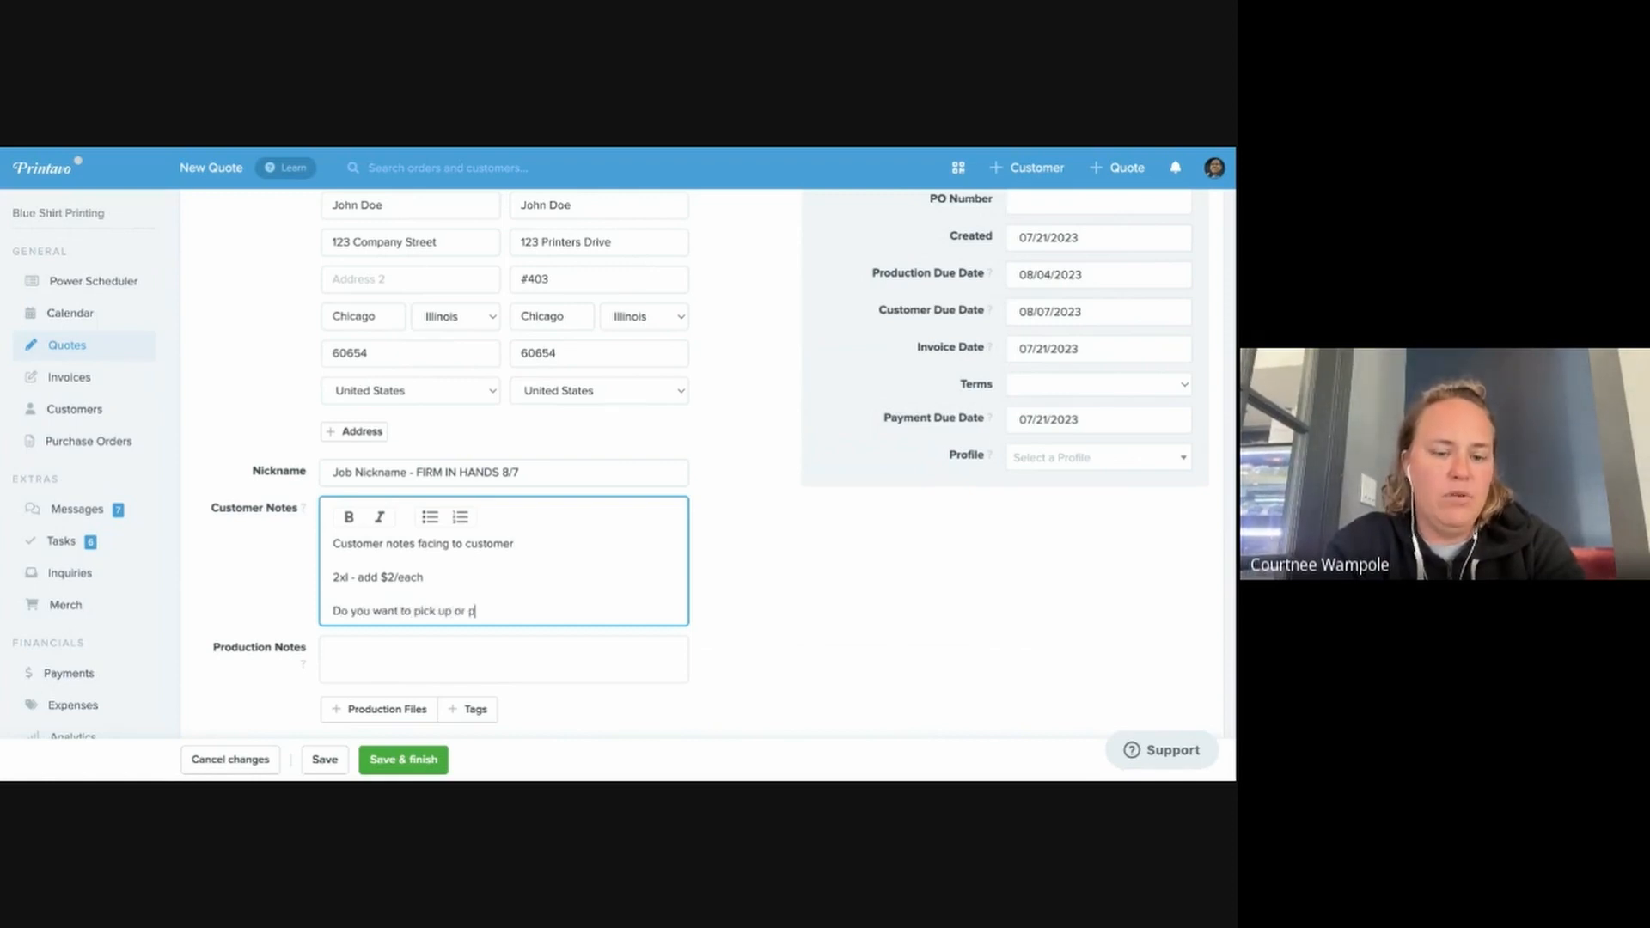
{"action": "type", "text": "ay shipping?"}
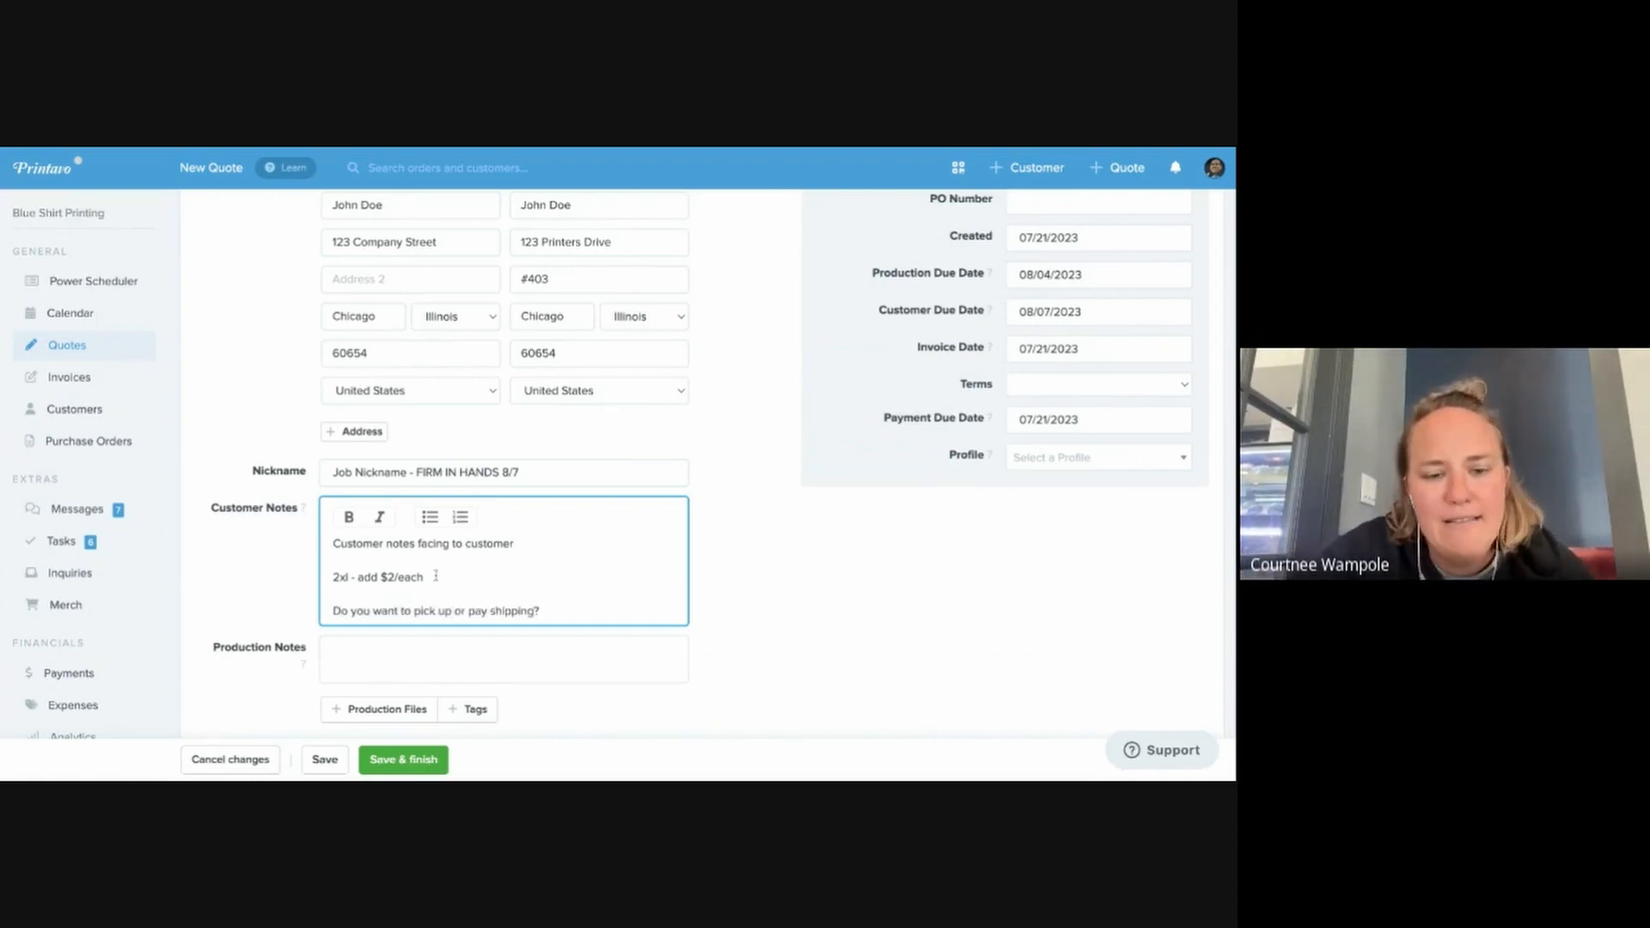
Fill the production notes with "Shop facing notes", followed by separate lines for "Pressure", "Temp" and "Placement"
{"action": "scroll", "coordinate": [418, 612], "scroll_direction": "down", "scroll_amount": 2}
{"action": "scroll", "coordinate": [419, 612], "scroll_direction": "down", "scroll_amount": 1}
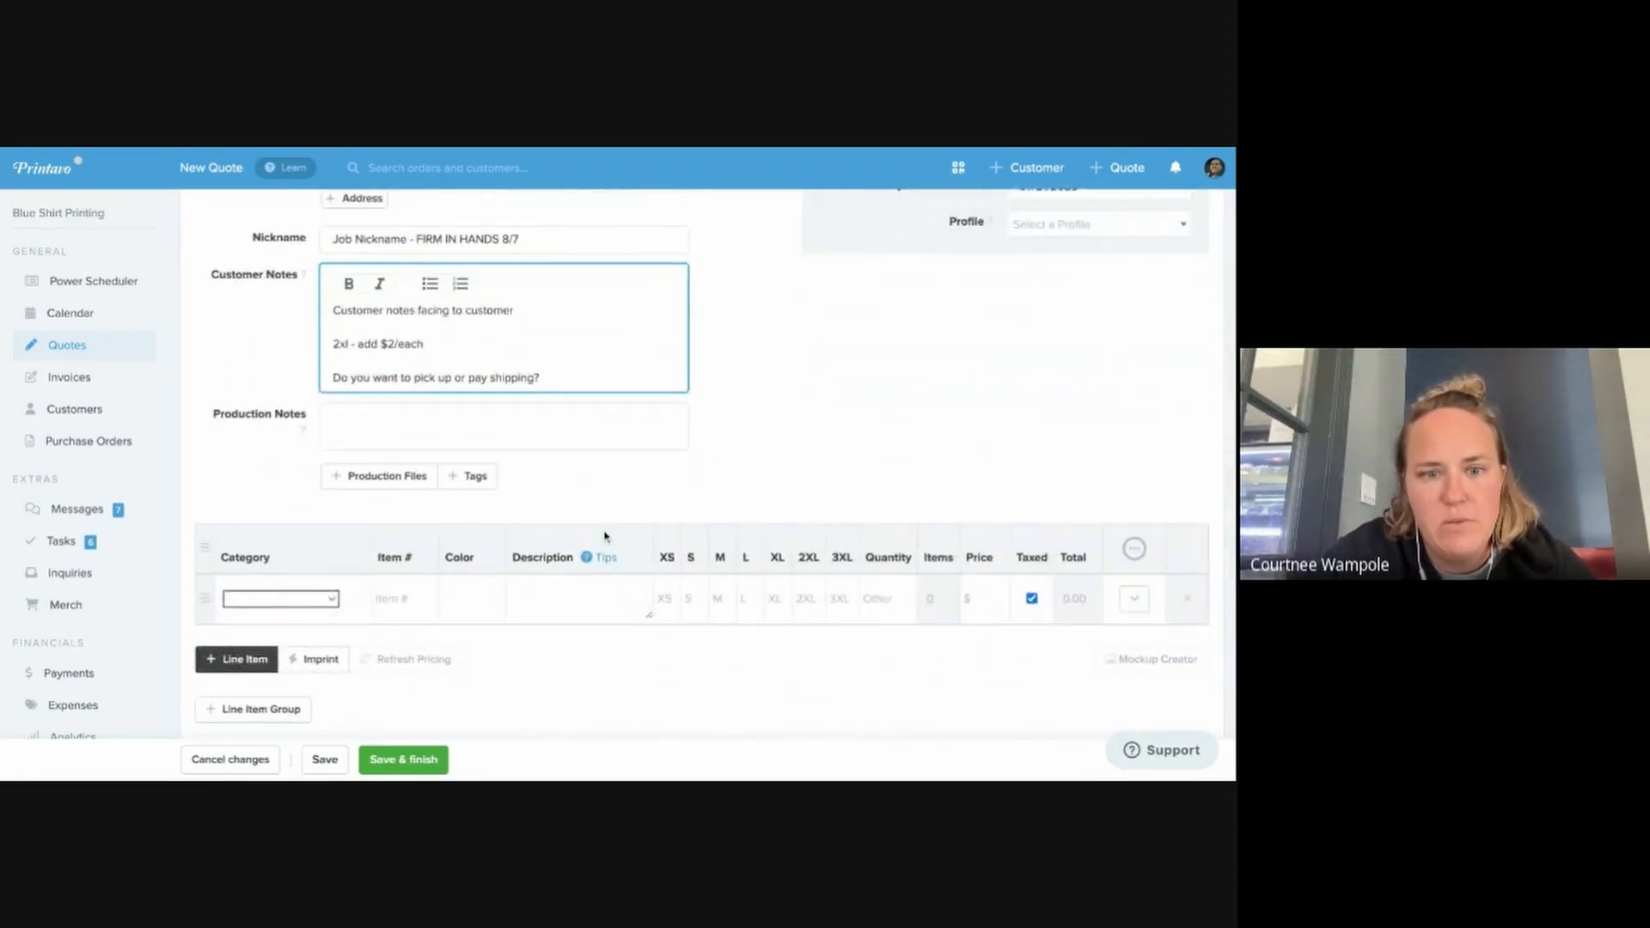
{"action": "left_click", "coordinate": [424, 427]}
{"action": "type", "text": "Sh"}
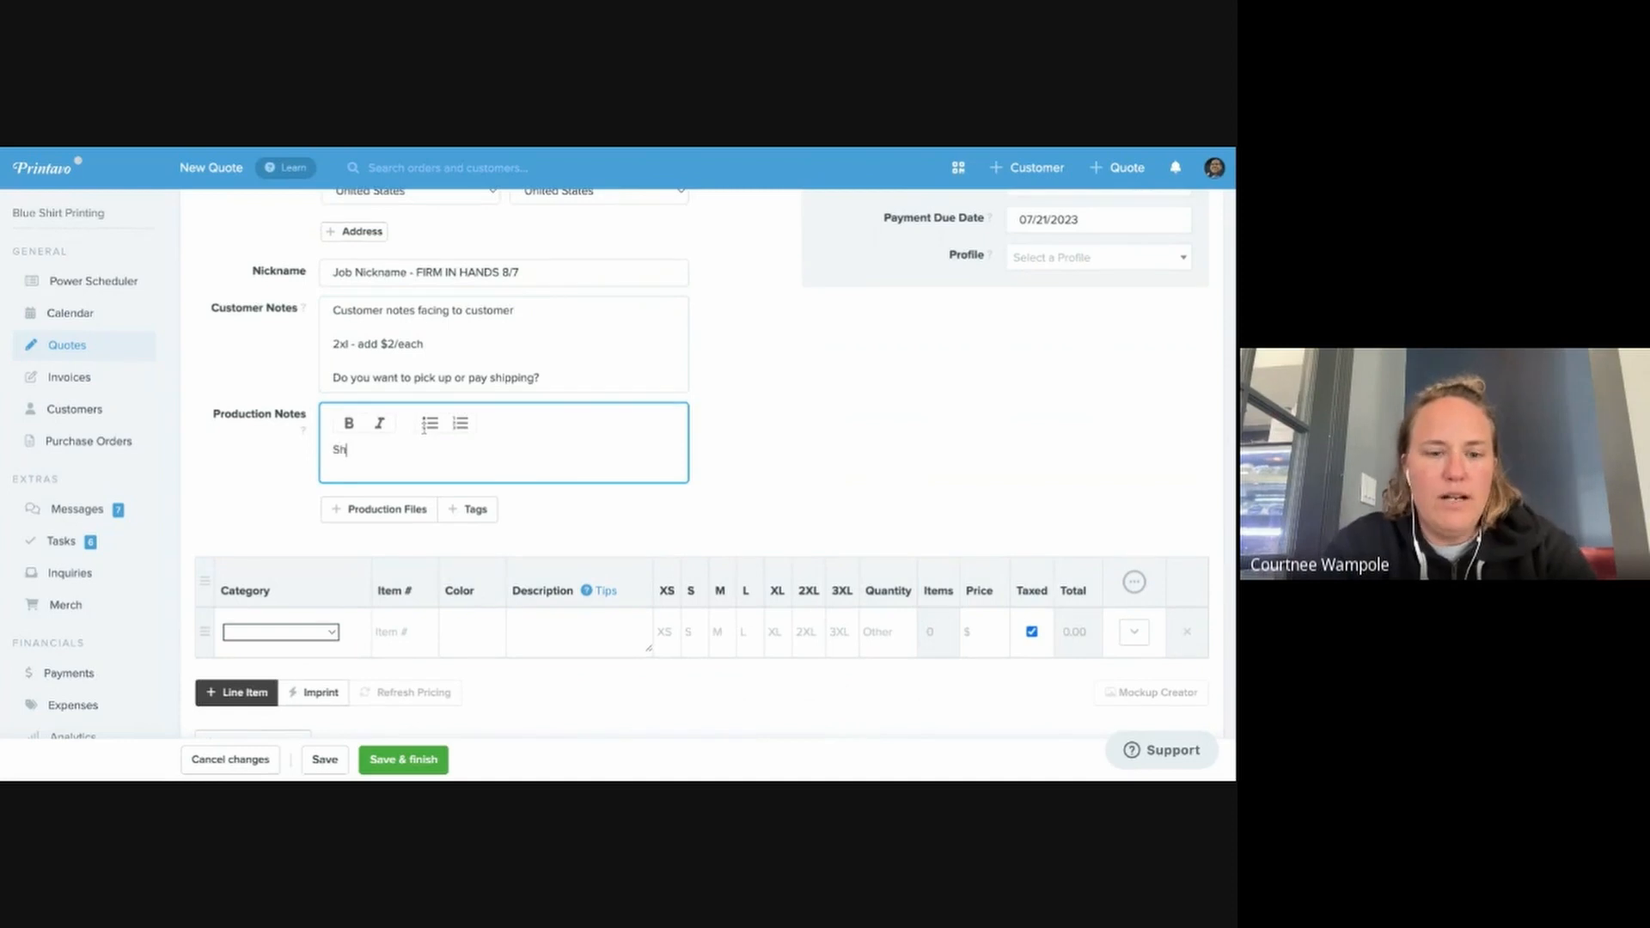
{"action": "type", "text": "op facing notes"}
{"action": "key", "text": "Return"}
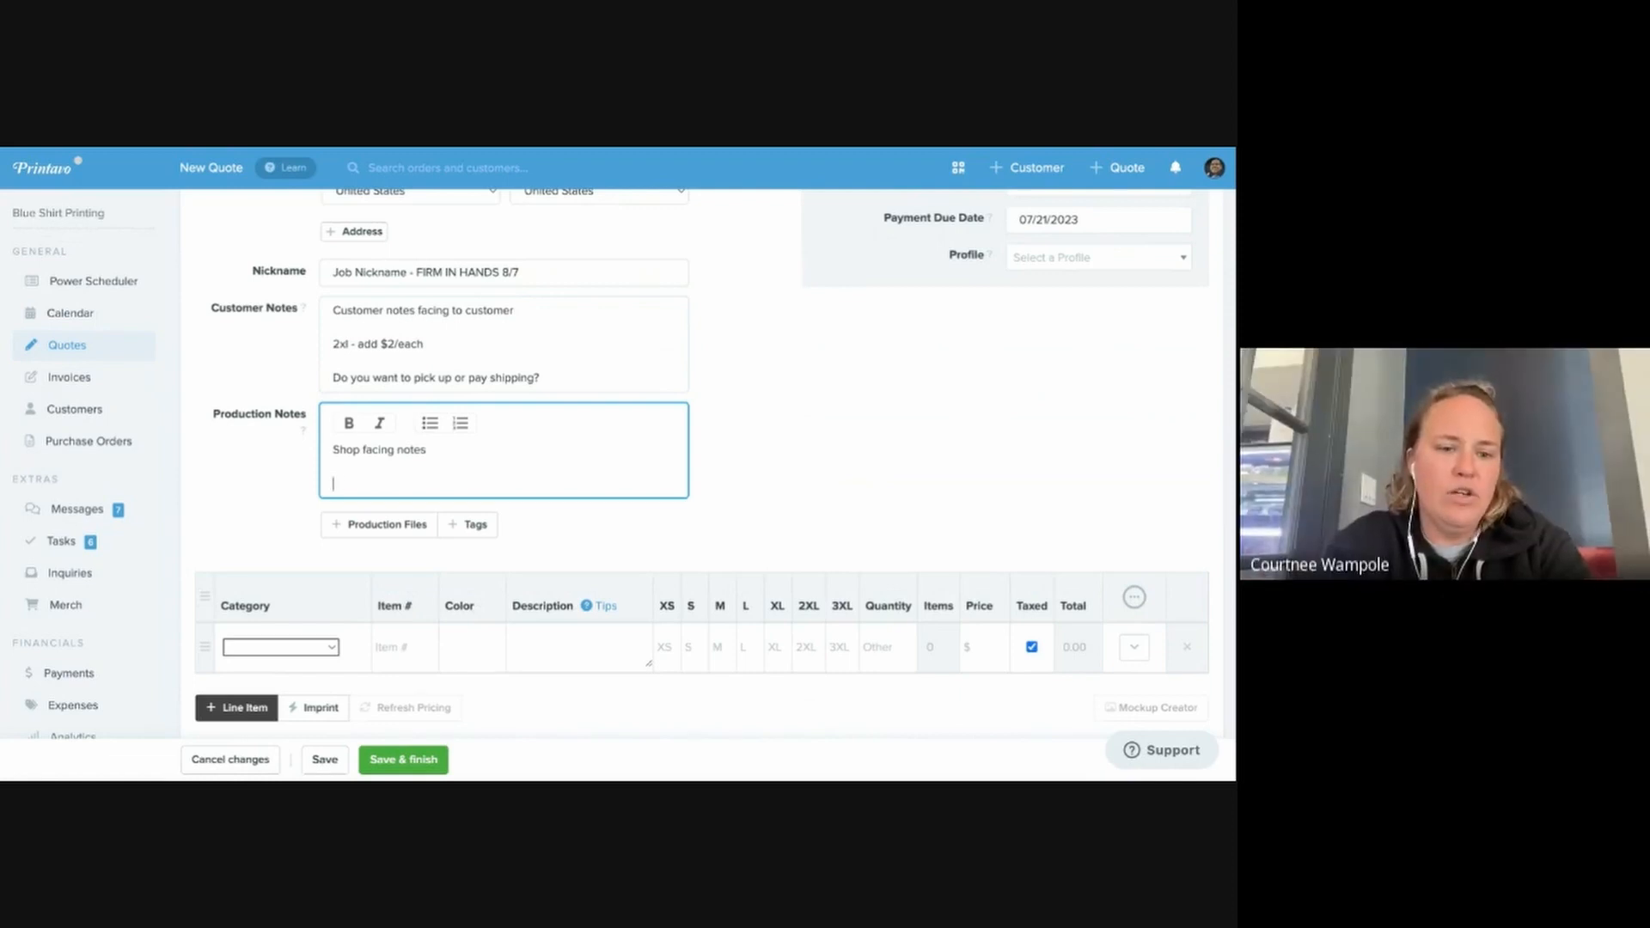
{"action": "type", "text": "Pressure"}
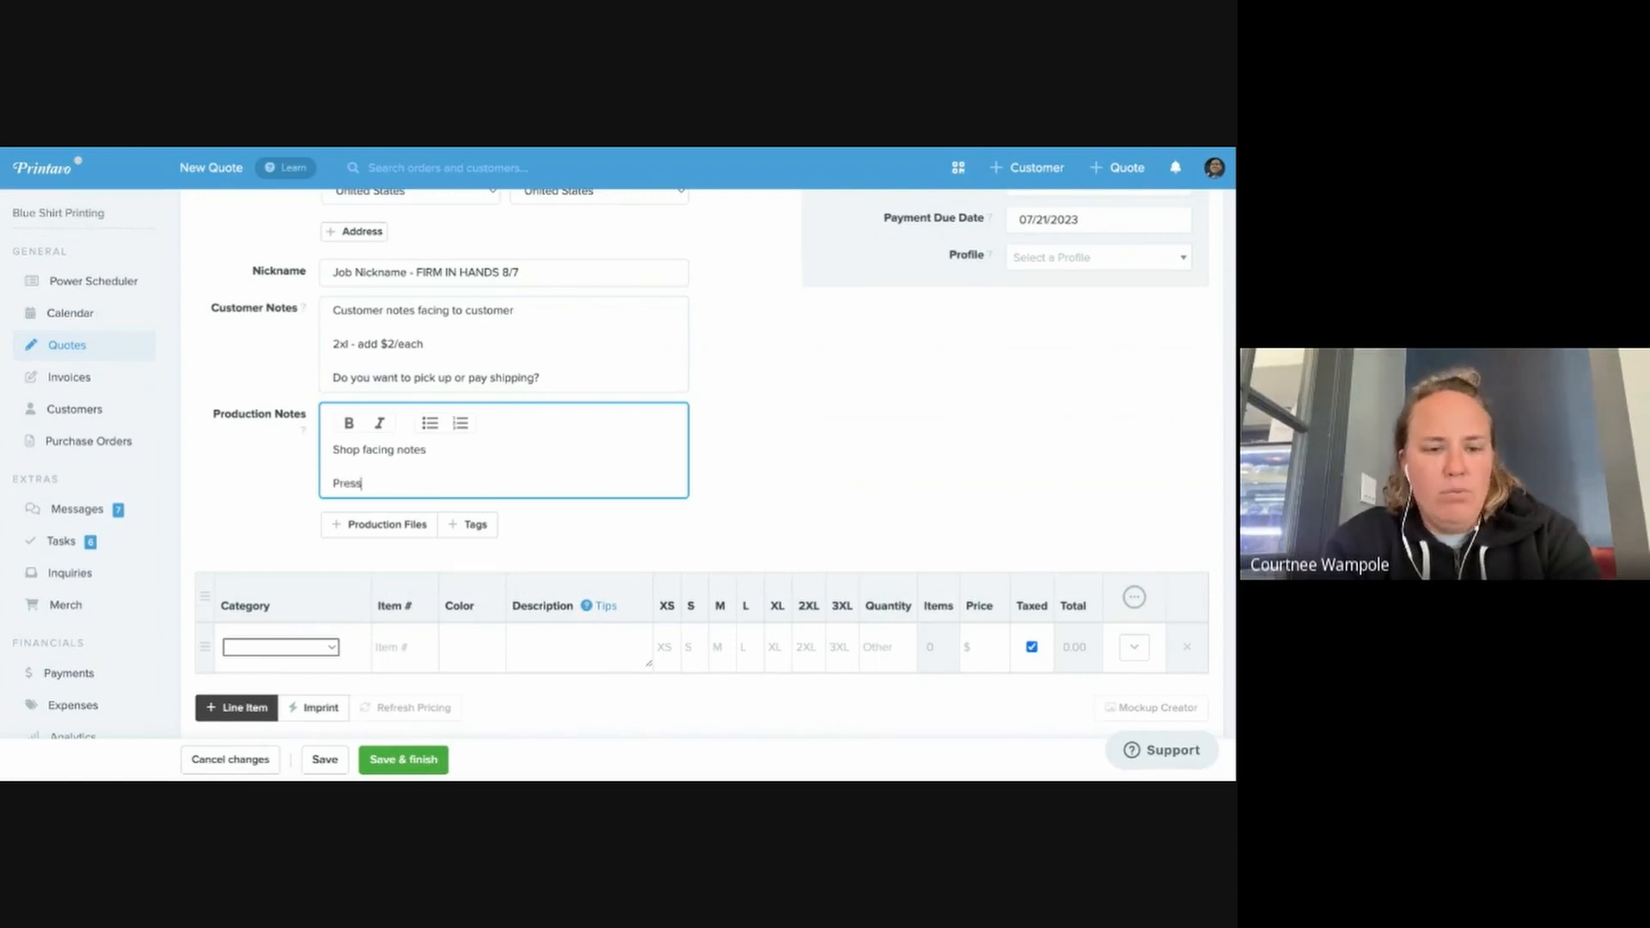
{"action": "key", "text": "Return"}
{"action": "type", "text": "Temp"}
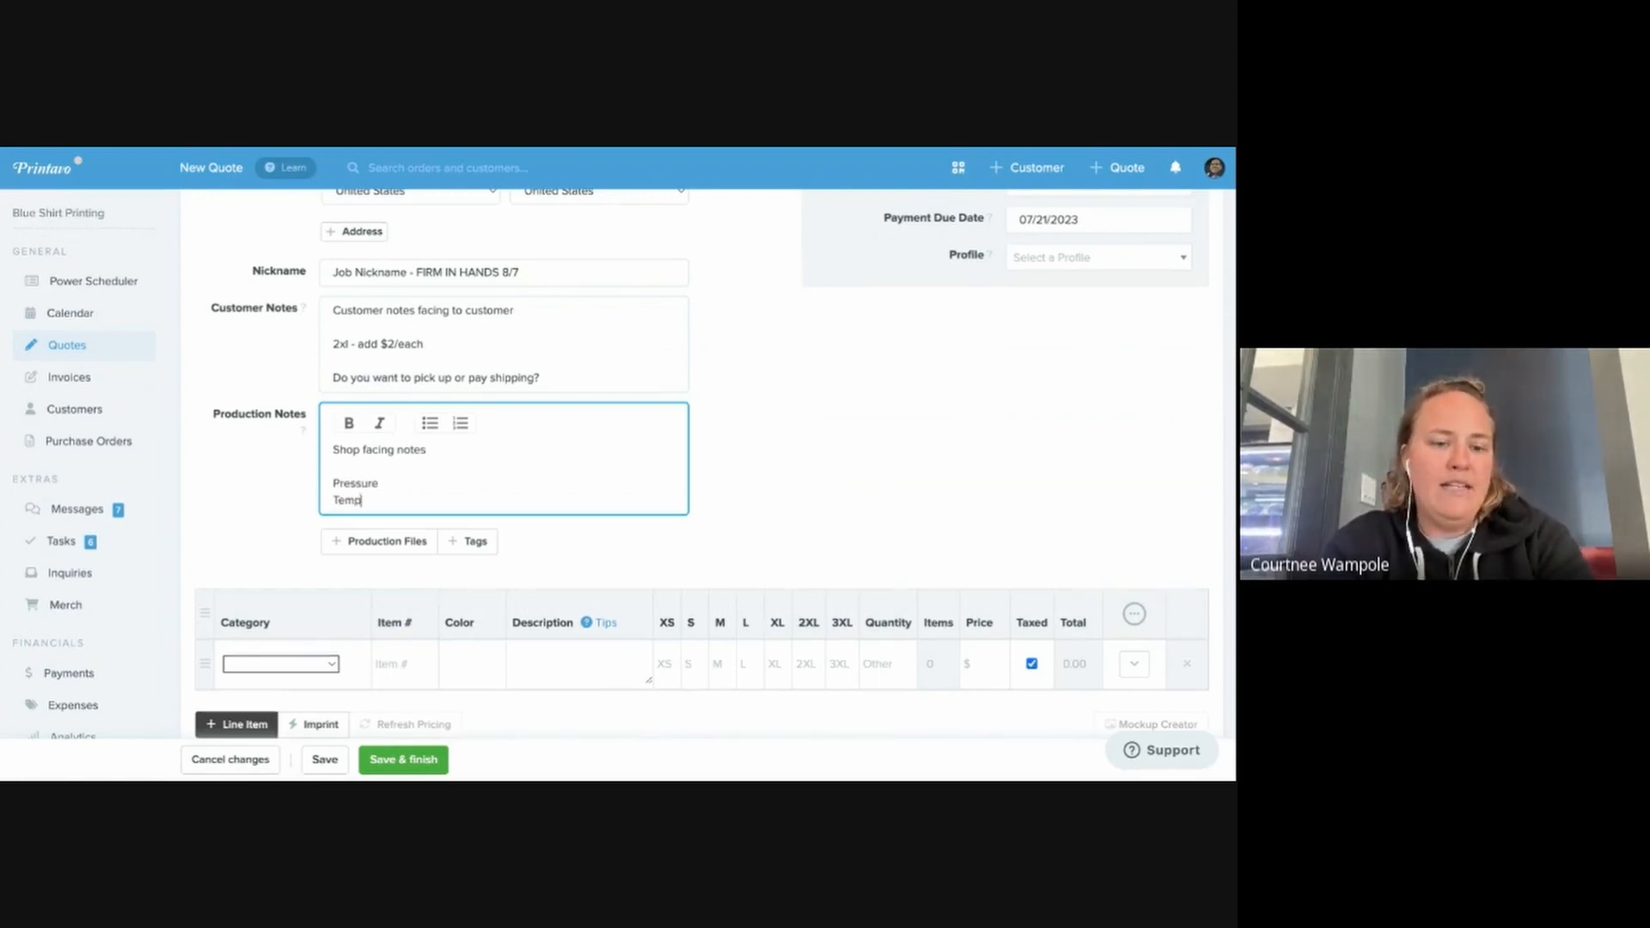
{"action": "key", "text": "Return"}
{"action": "type", "text": "Pla"}
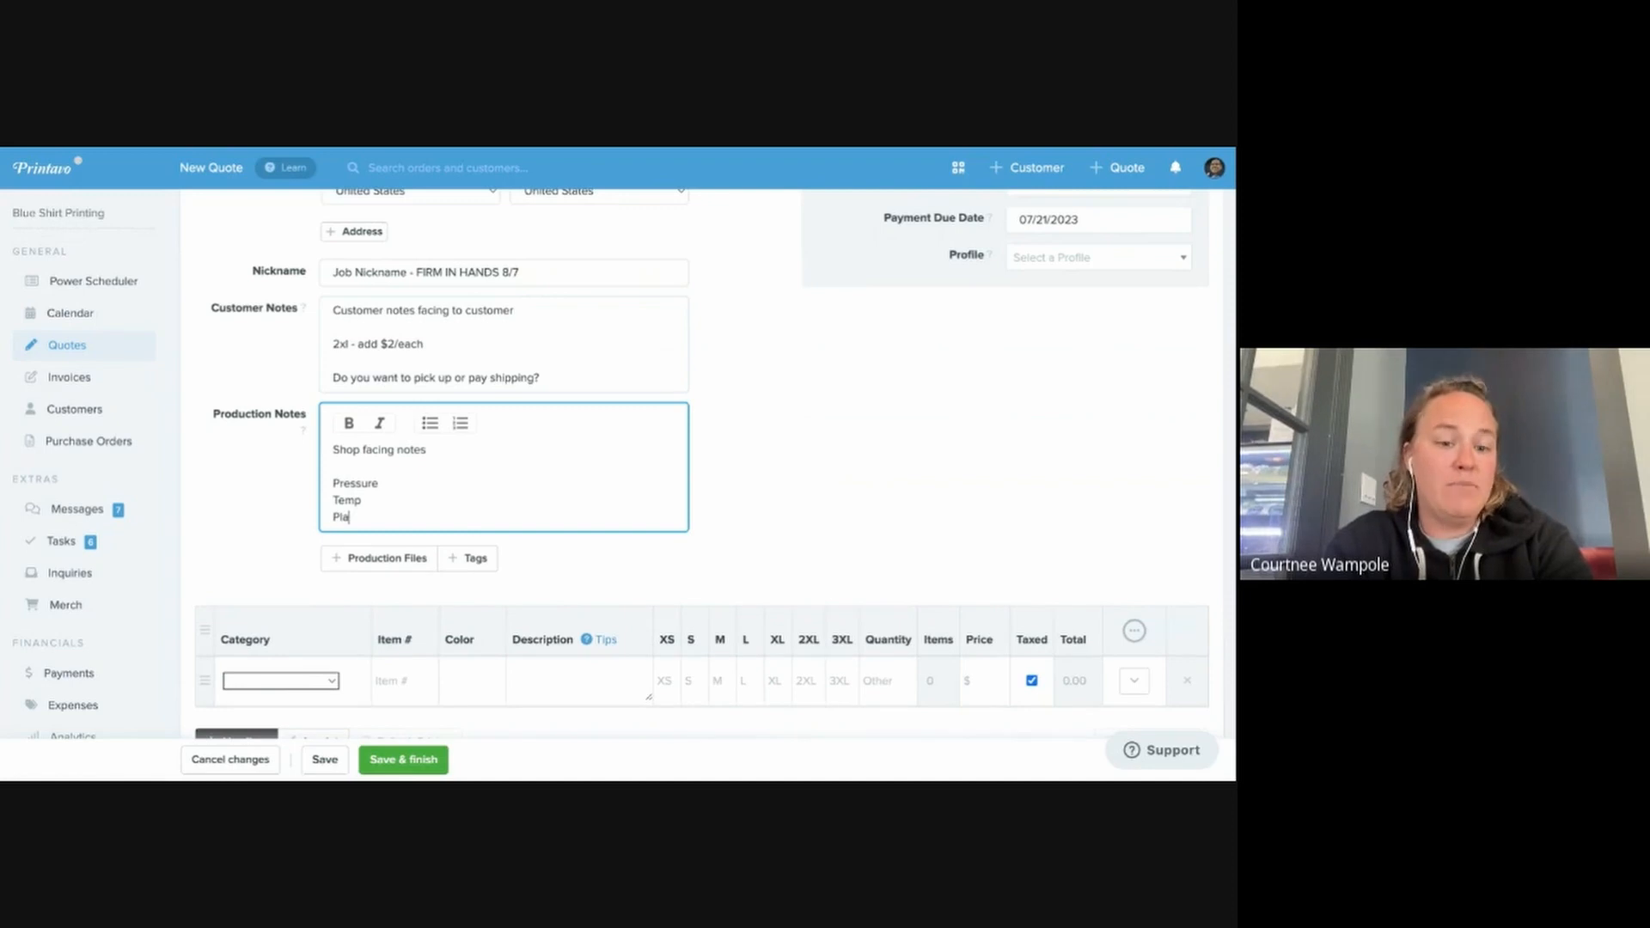
{"action": "type", "text": "cement"}
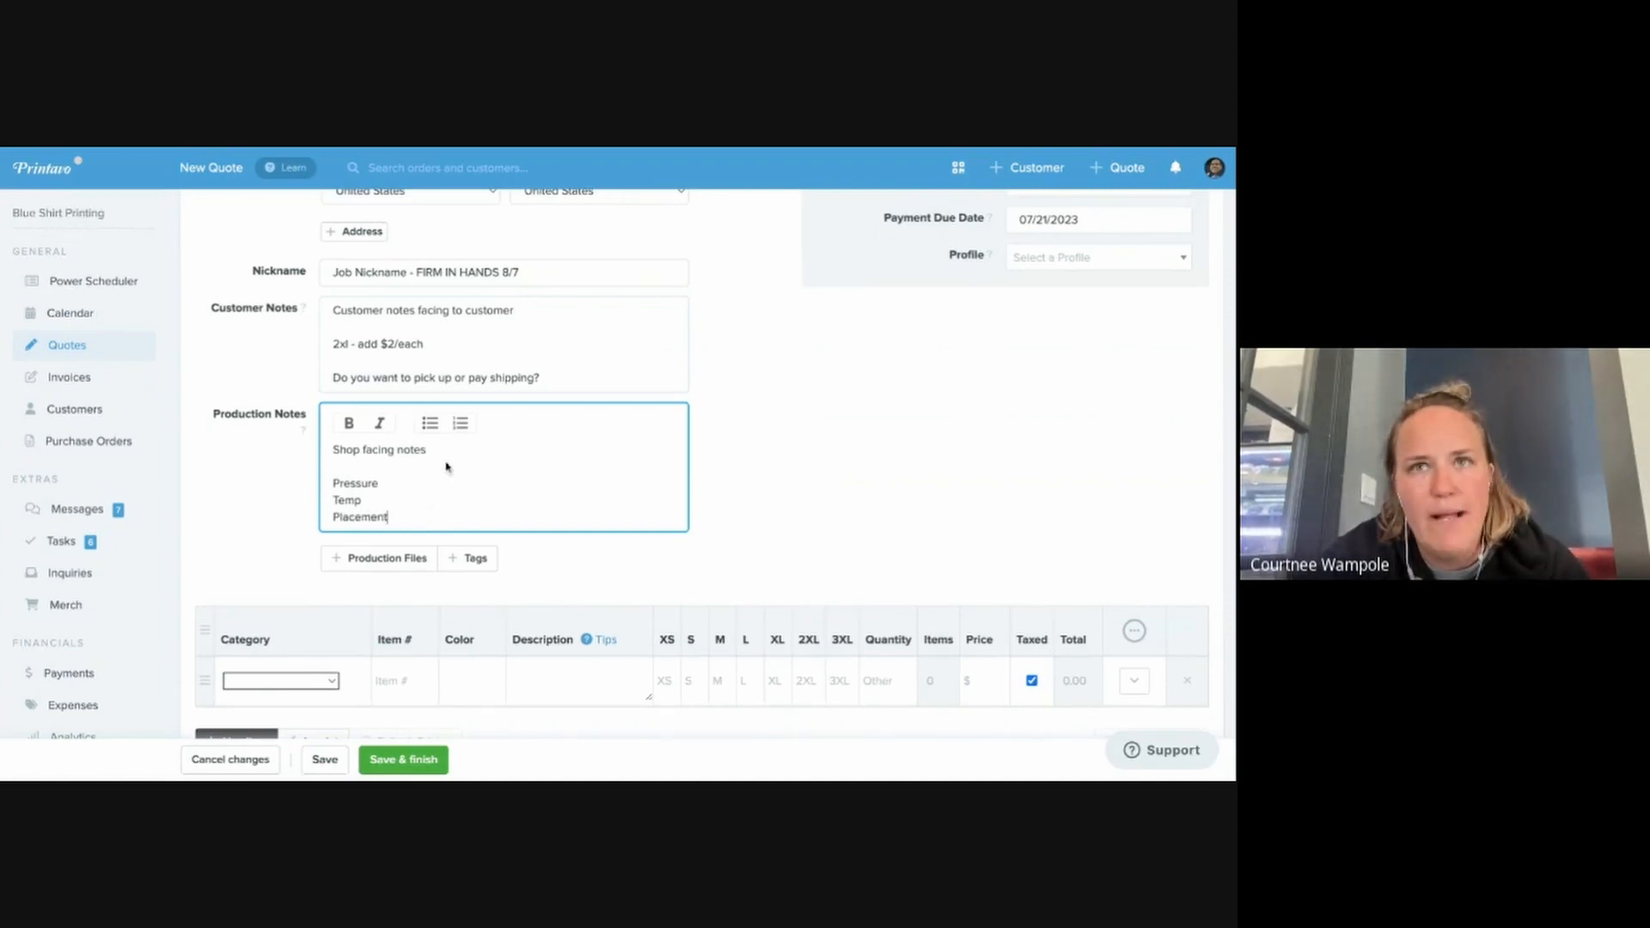
{"action": "left_click_drag", "start_coordinate": [303, 427], "coordinate": [206, 427]}
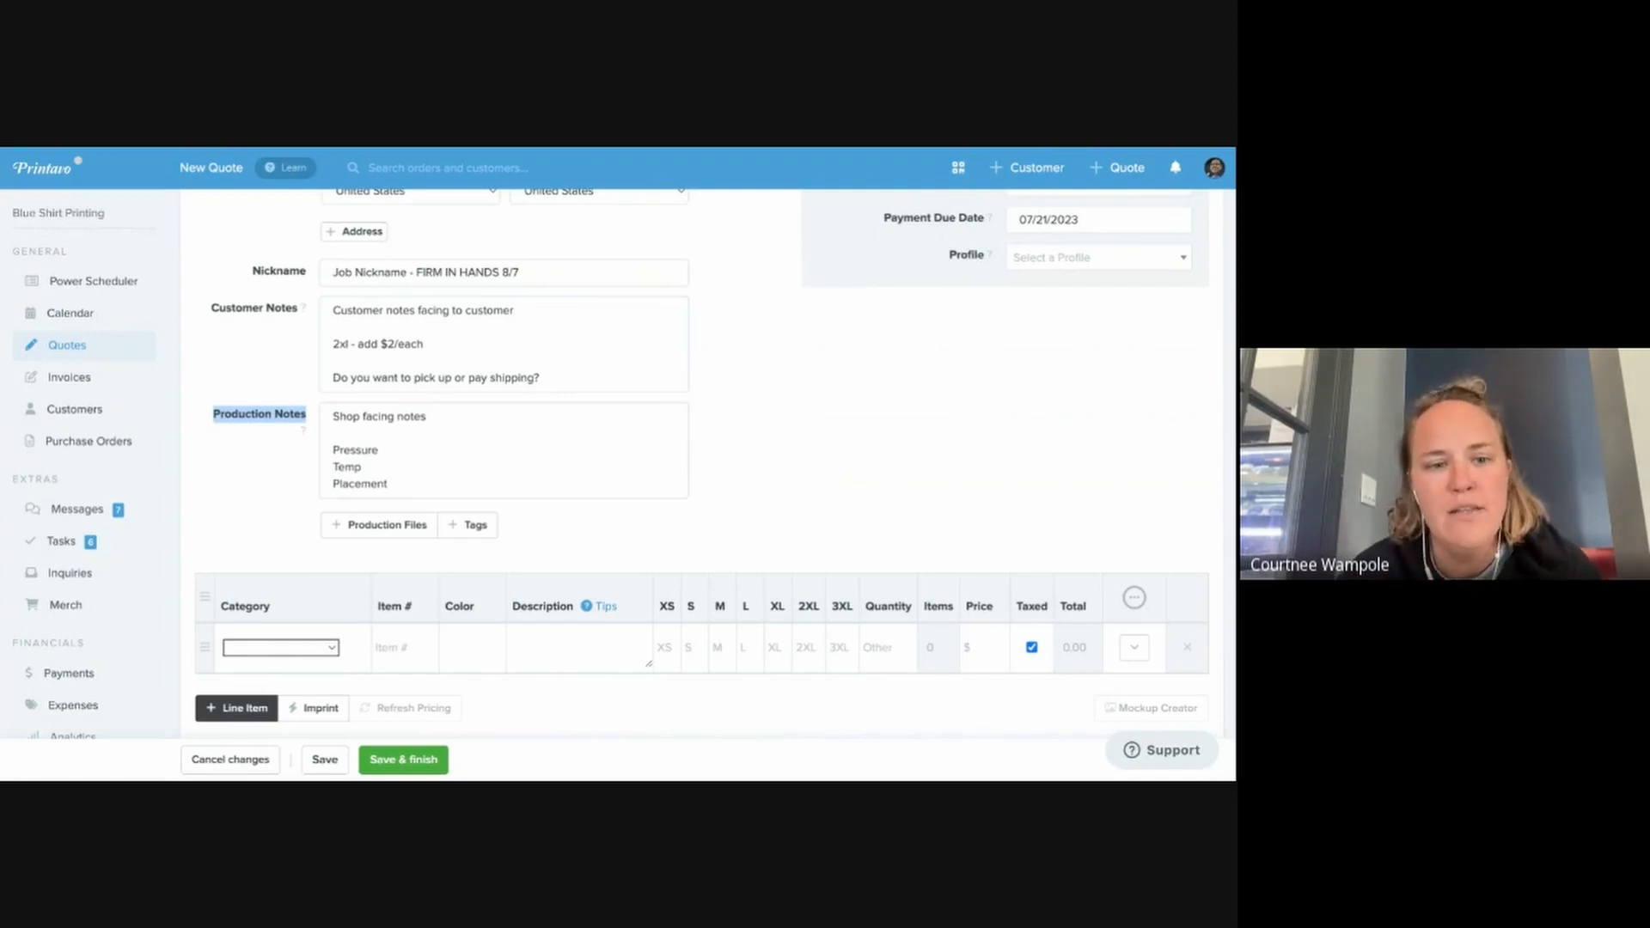
Examine the upload sources offered for the quote's production files, and close the uploader without adding a file
{"action": "left_click", "coordinate": [395, 532]}
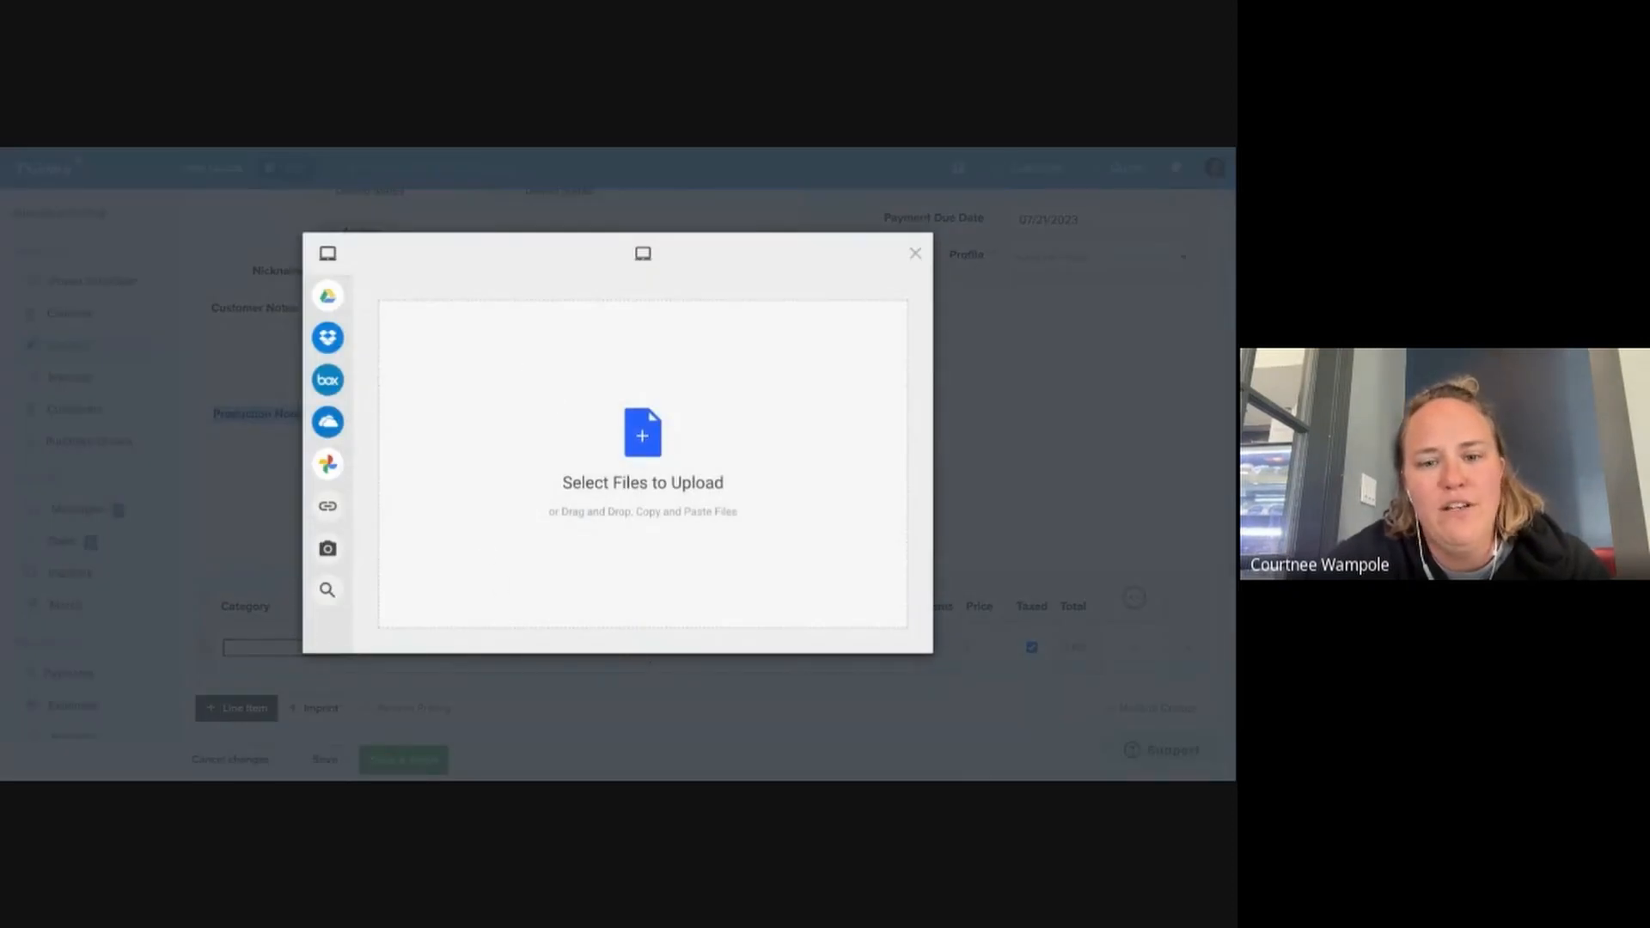
{"action": "mouse_move", "coordinate": [340, 301]}
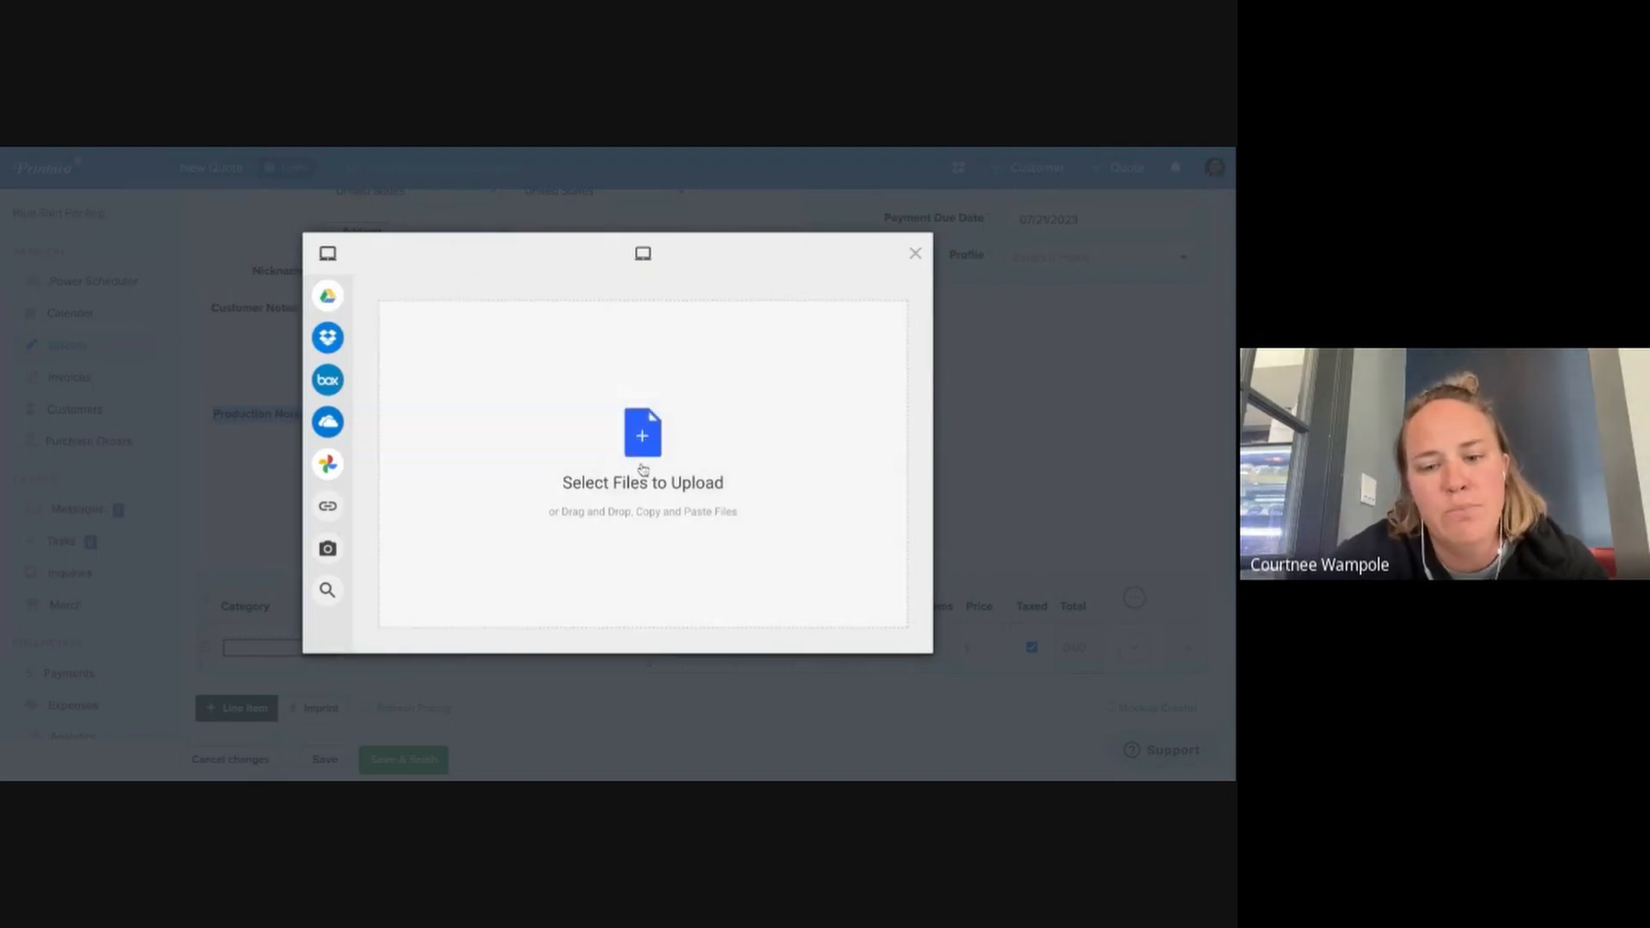
{"action": "left_click", "coordinate": [915, 253]}
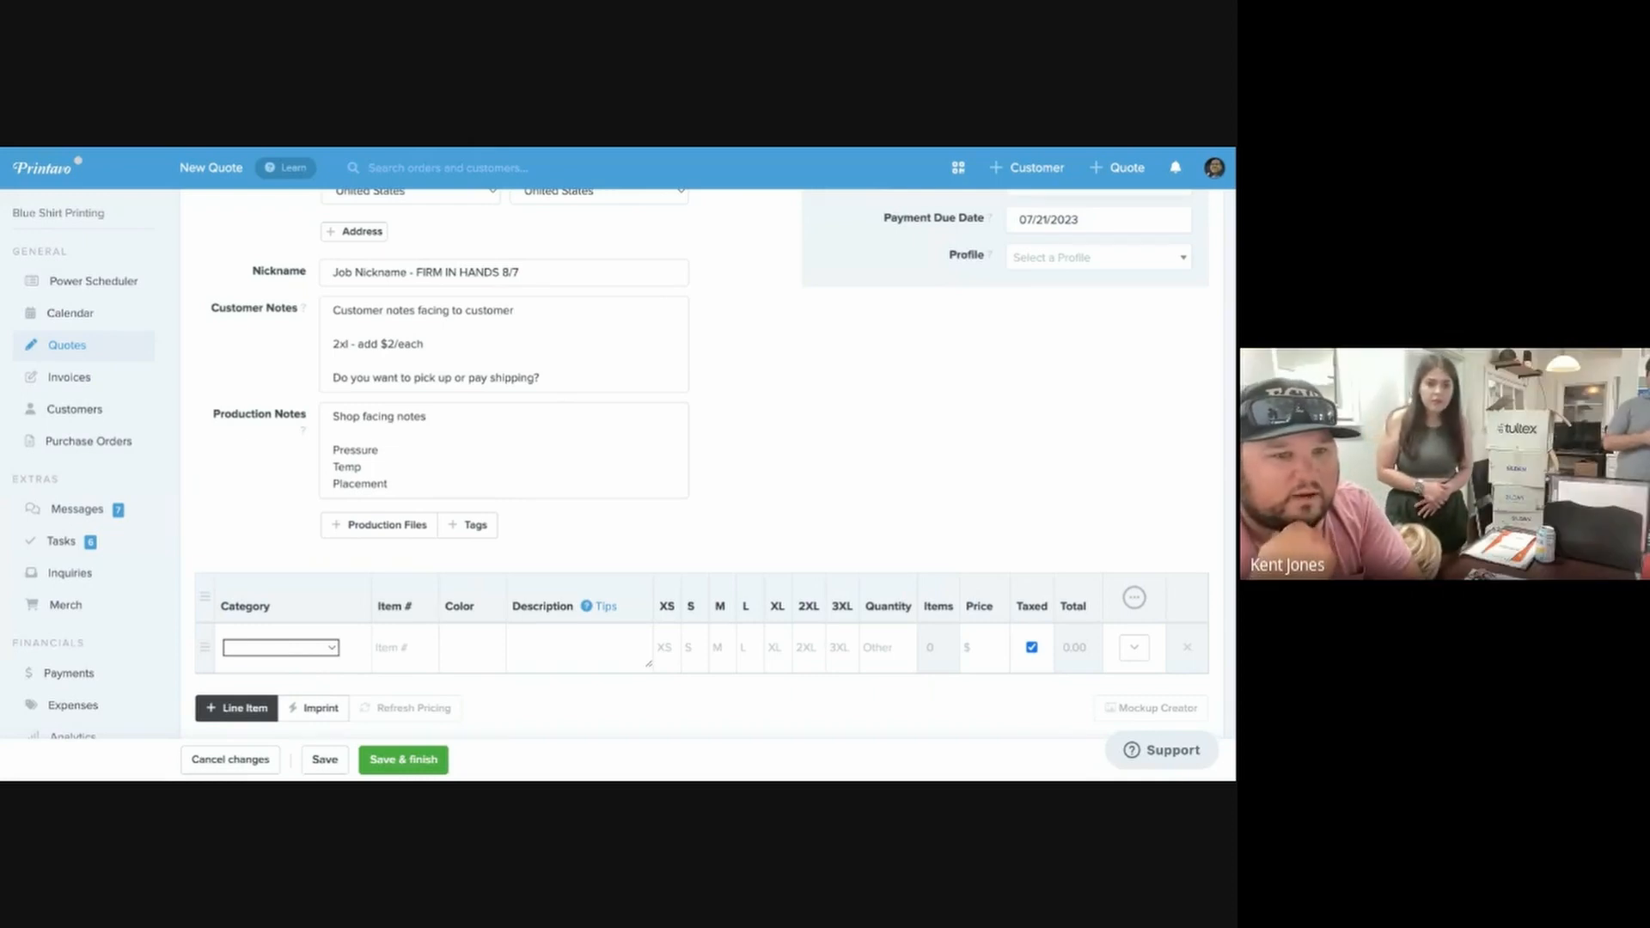
{"action": "left_click", "coordinate": [383, 525]}
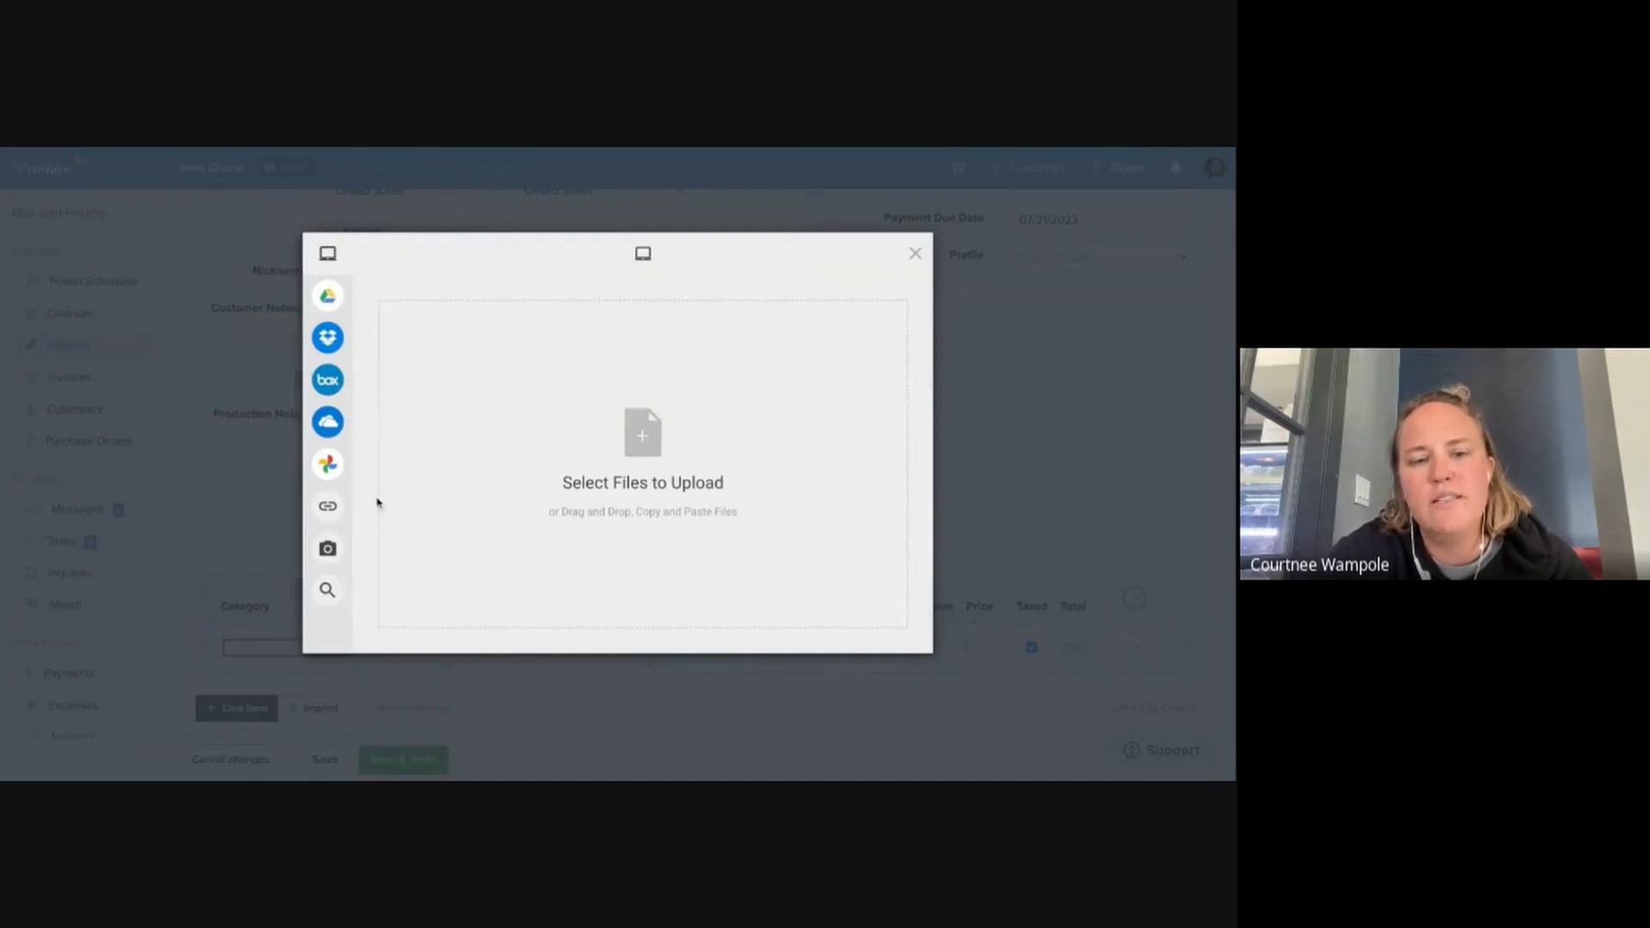
{"action": "mouse_move", "coordinate": [404, 322]}
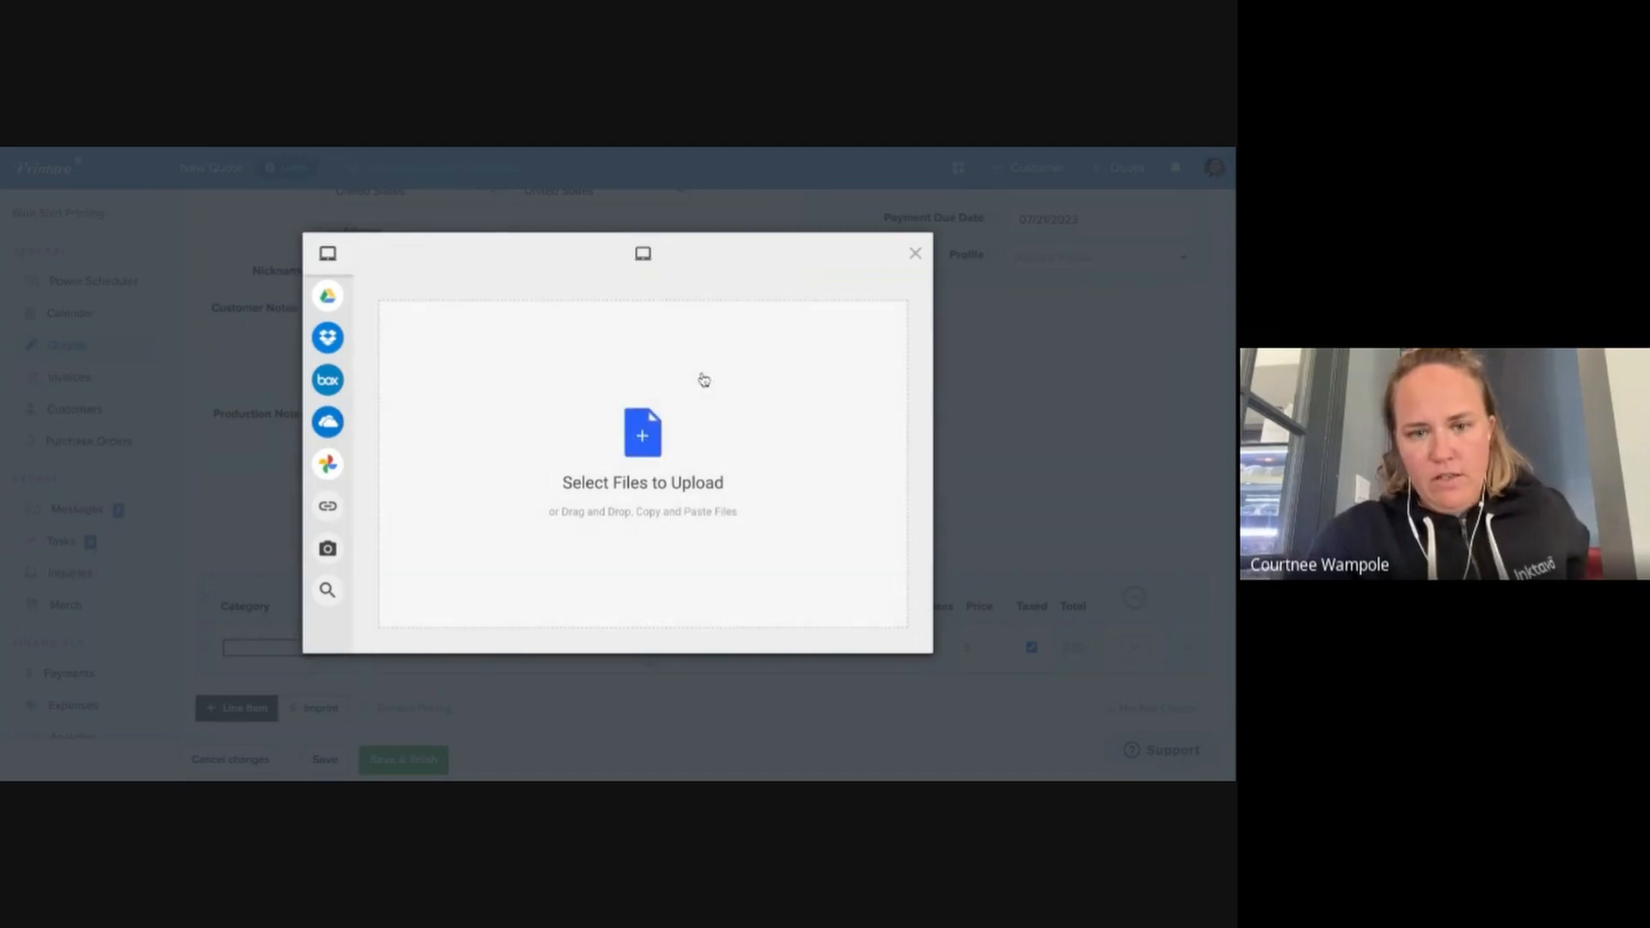
{"action": "mouse_move", "coordinate": [312, 421]}
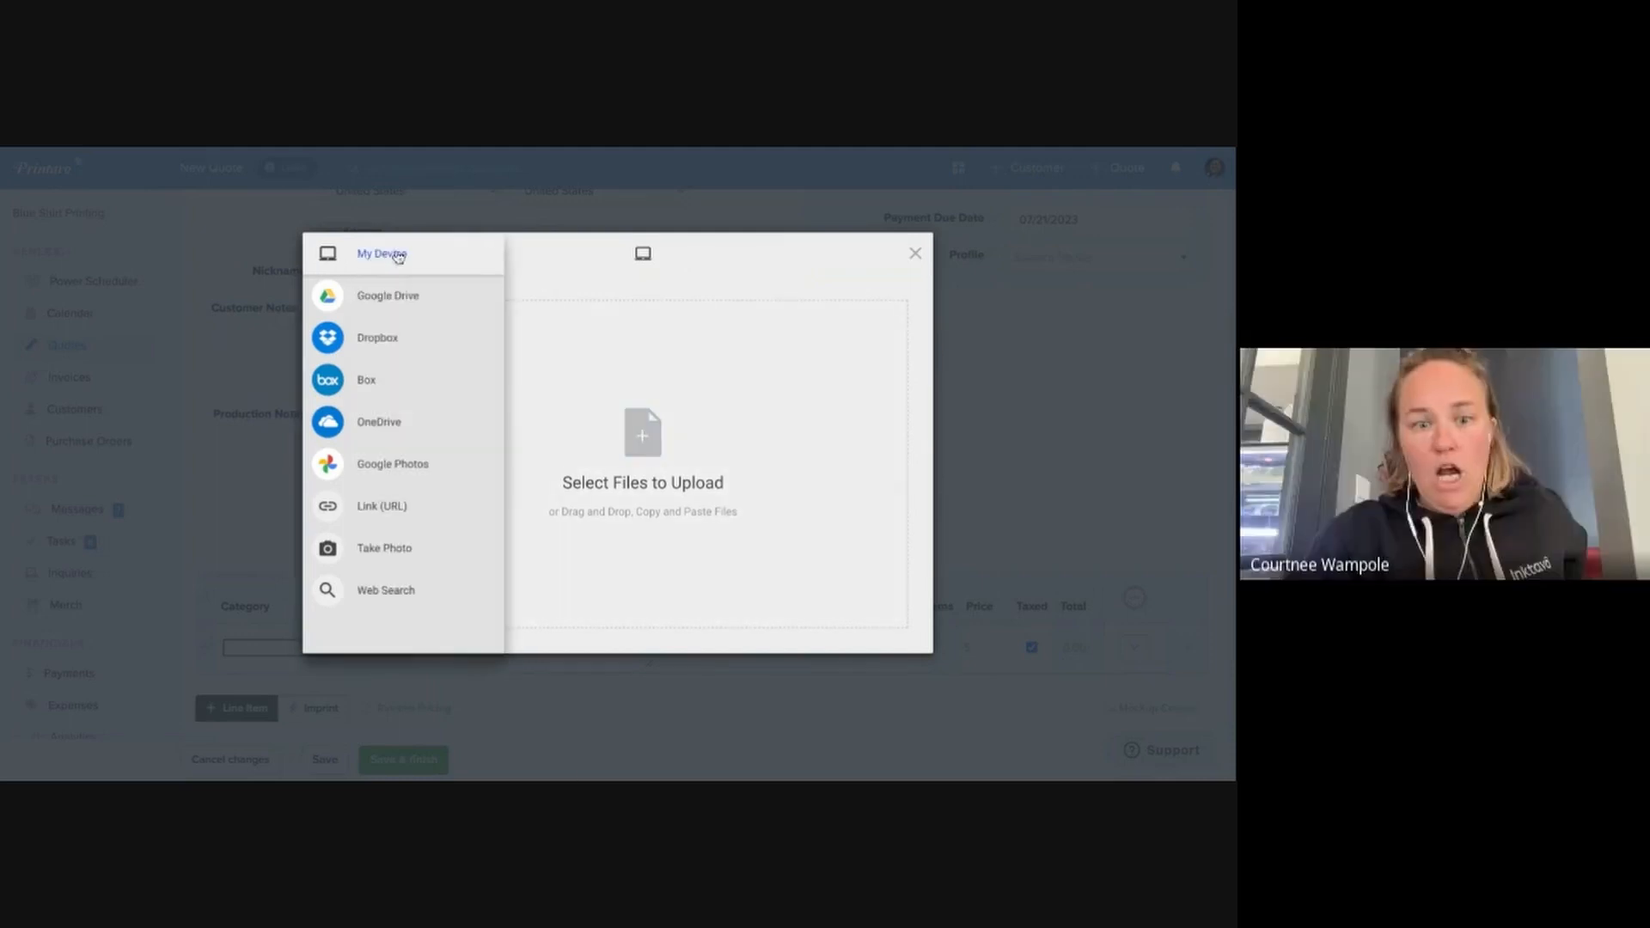
{"action": "left_click", "coordinate": [914, 254]}
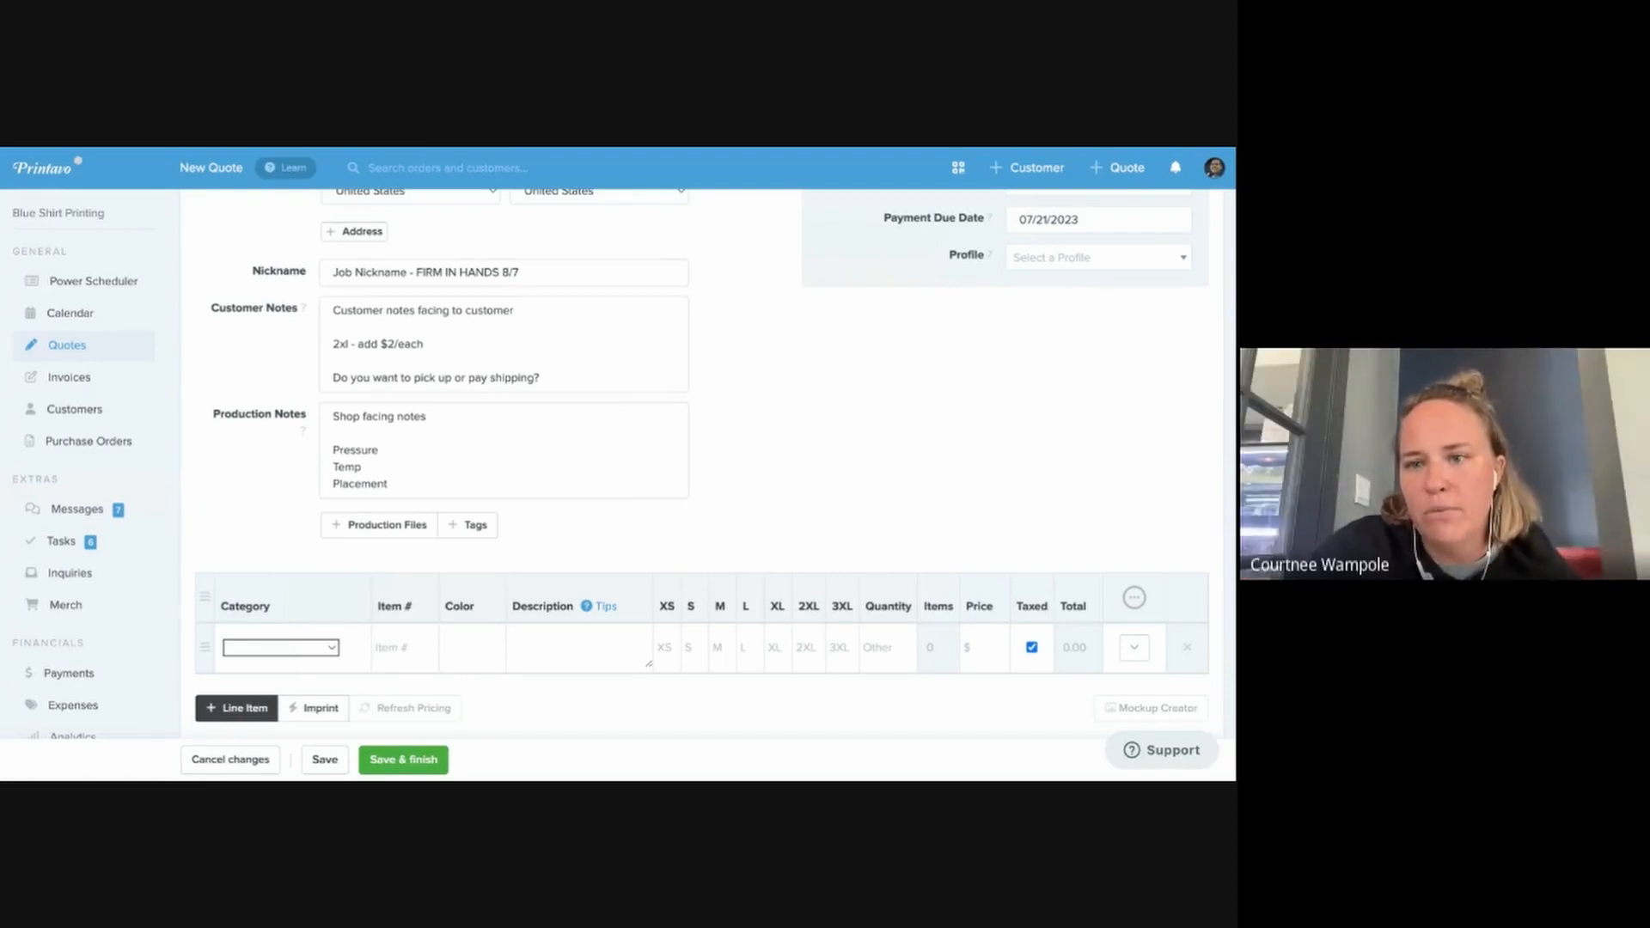
Add a Tags field to the quote below the production notes and leave it empty
{"action": "scroll", "coordinate": [650, 469], "scroll_direction": "down", "scroll_amount": 2}
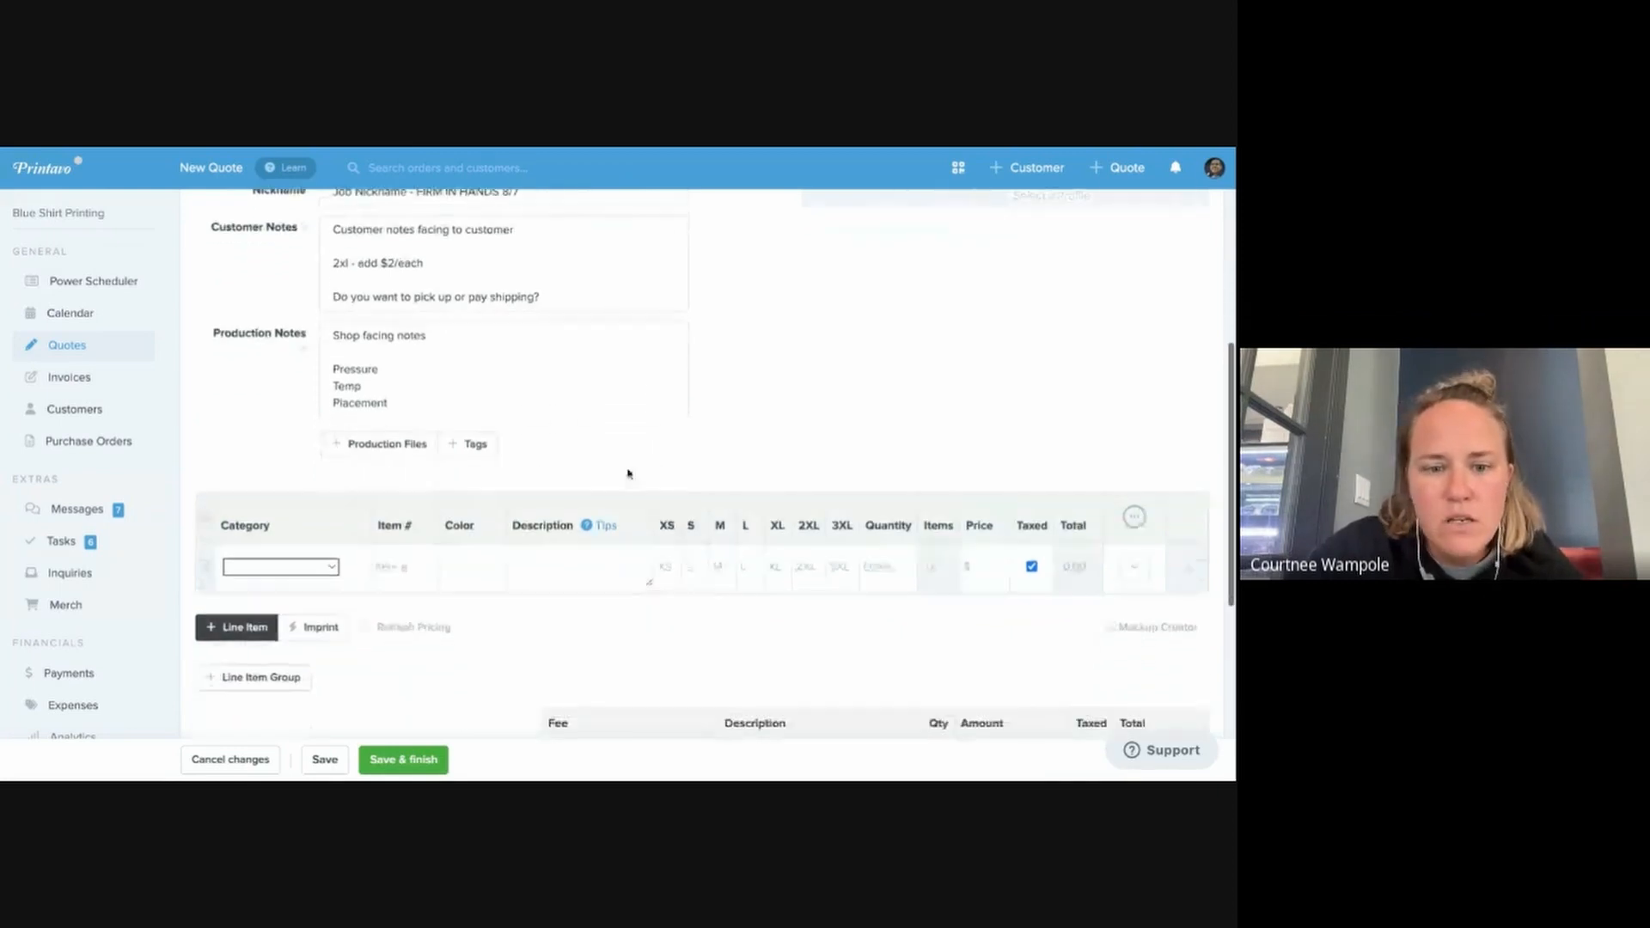
{"action": "left_click", "coordinate": [470, 443]}
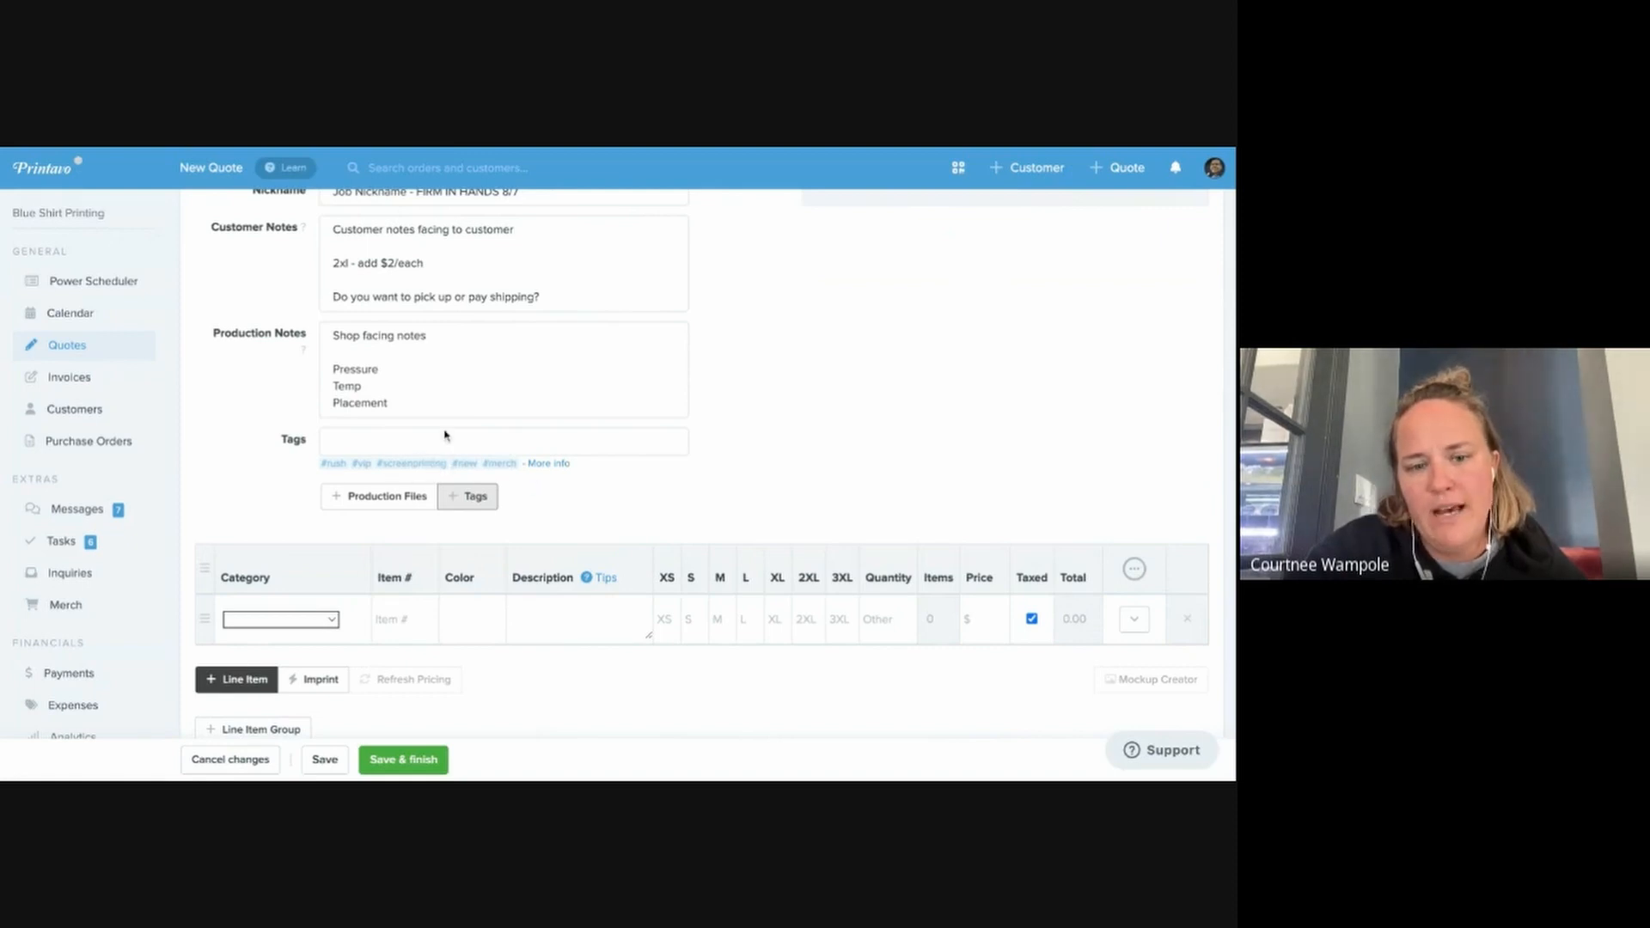
{"action": "scroll", "coordinate": [690, 516], "scroll_direction": "down", "scroll_amount": 1}
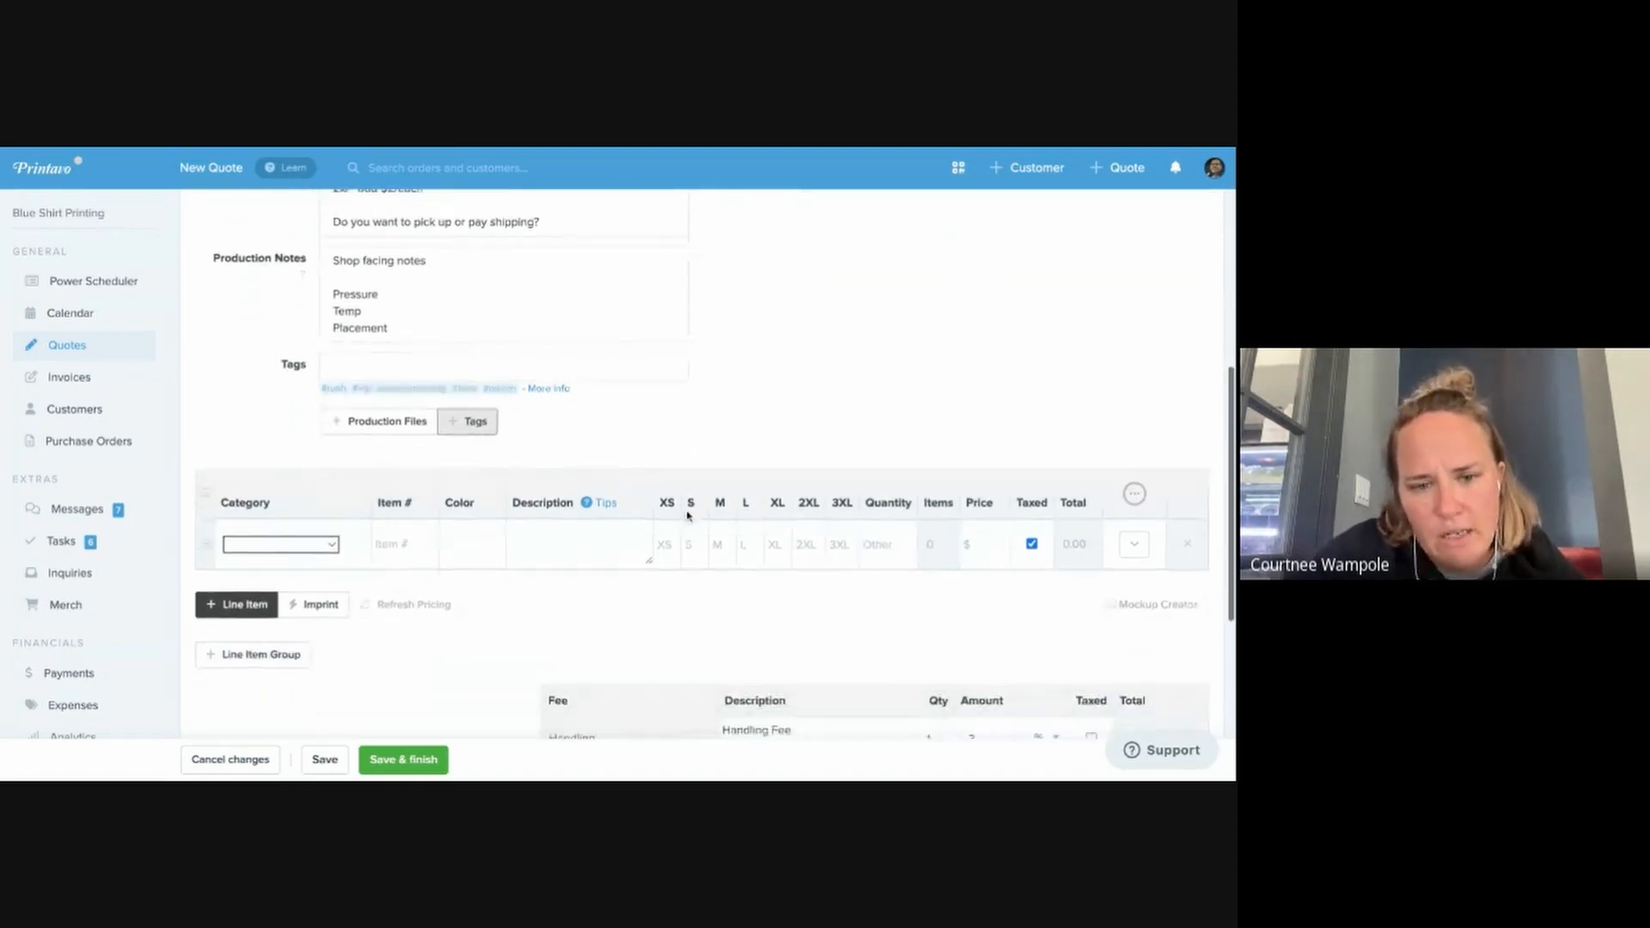
{"action": "left_click", "coordinate": [407, 369]}
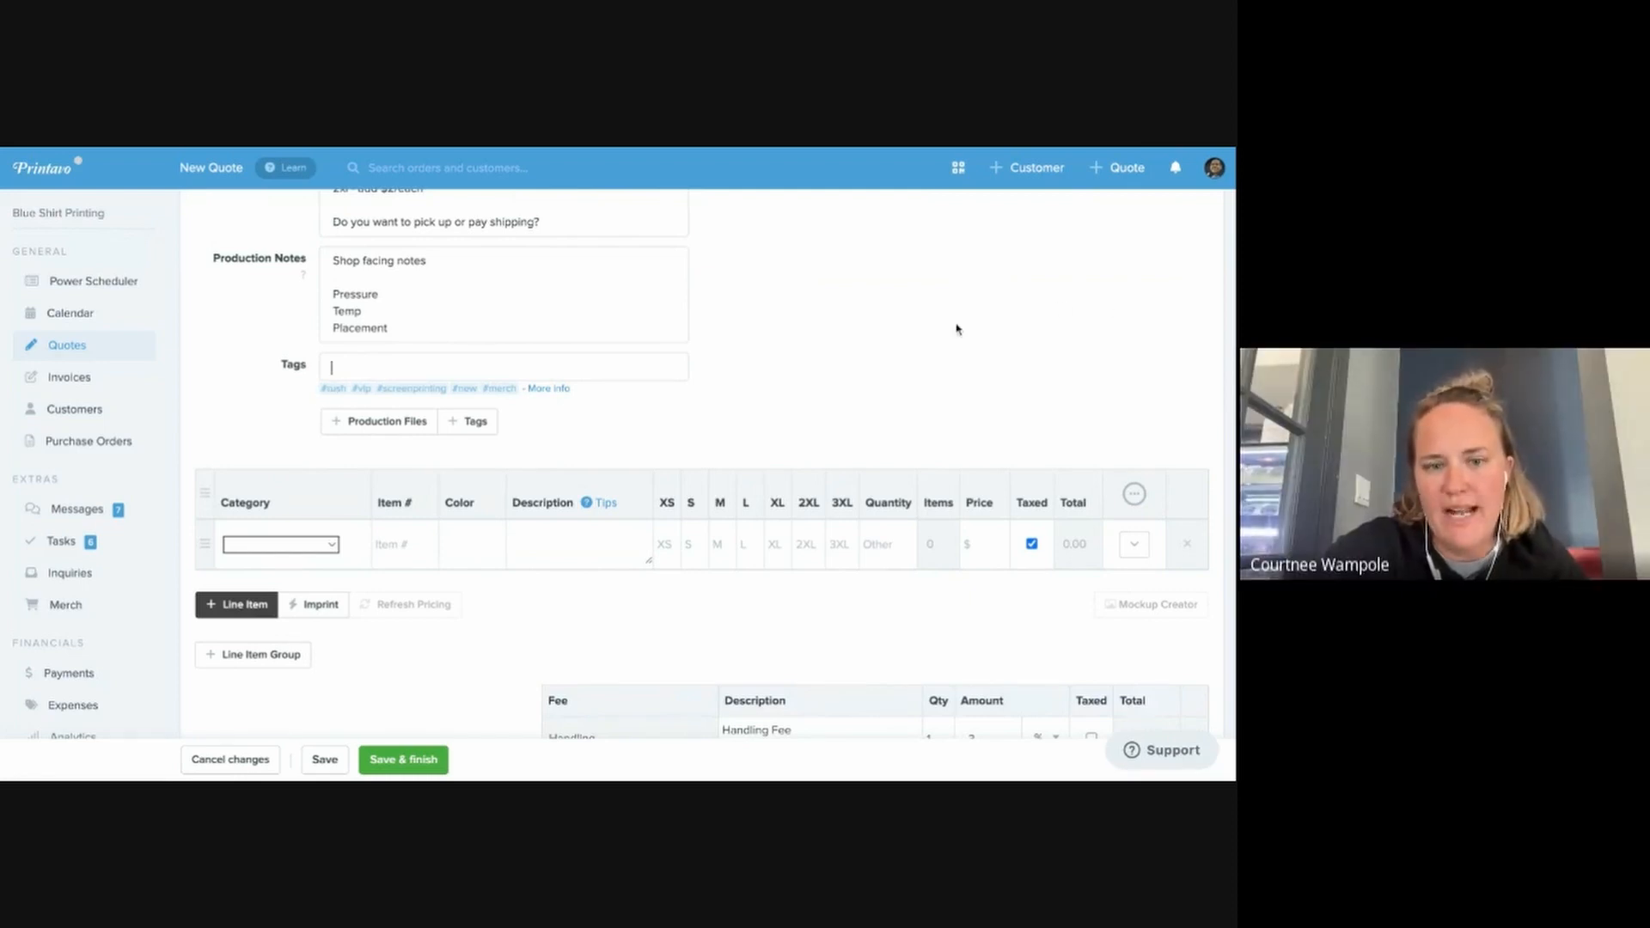
{"action": "scroll", "coordinate": [957, 327], "scroll_direction": "up", "scroll_amount": 3}
{"action": "scroll", "coordinate": [545, 471], "scroll_direction": "down", "scroll_amount": 2}
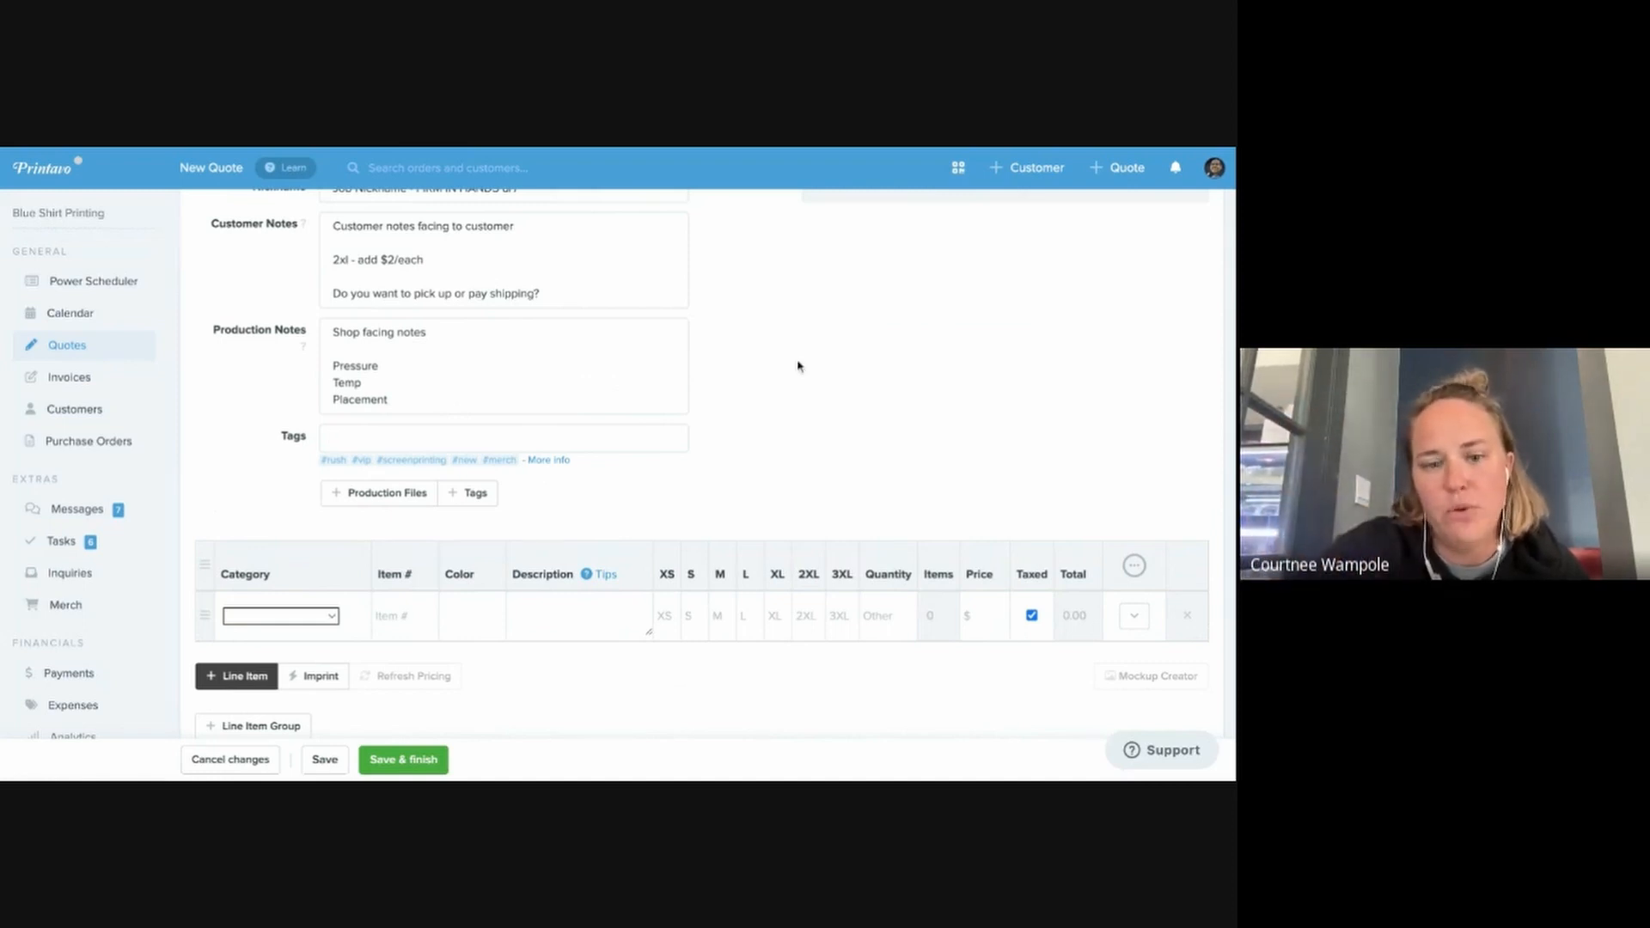
Set the first line item's category to Screen Printing and remove the extra blank line item below it
{"action": "scroll", "coordinate": [624, 465], "scroll_direction": "down", "scroll_amount": 2}
{"action": "scroll", "coordinate": [625, 465], "scroll_direction": "down", "scroll_amount": 1}
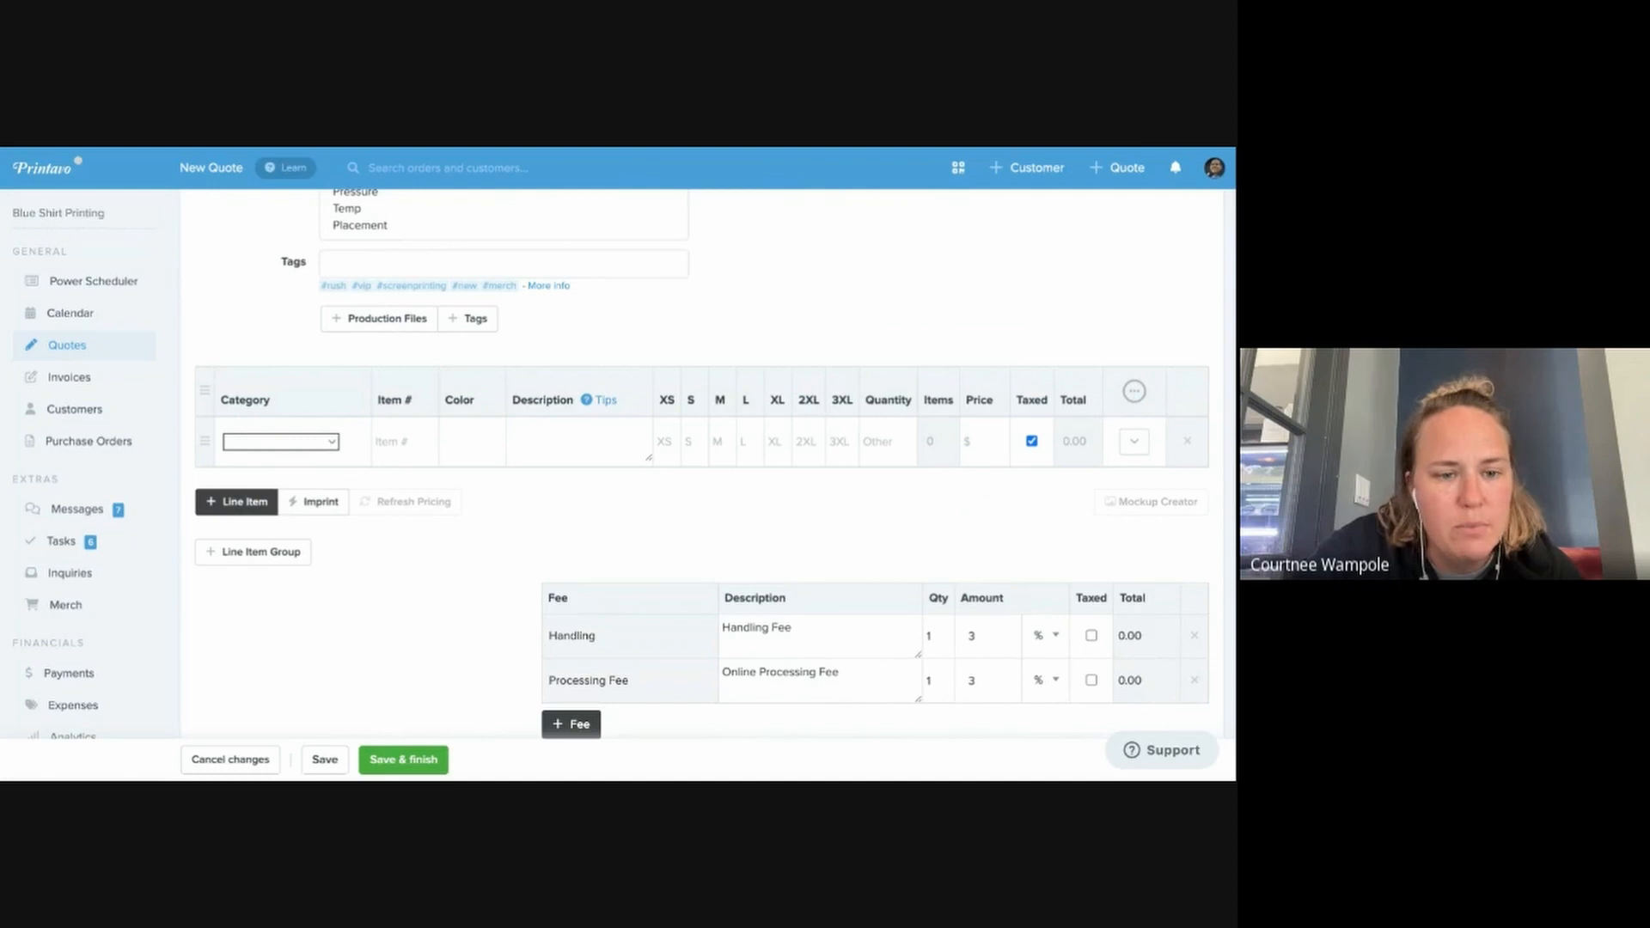
{"action": "left_click", "coordinate": [297, 484]}
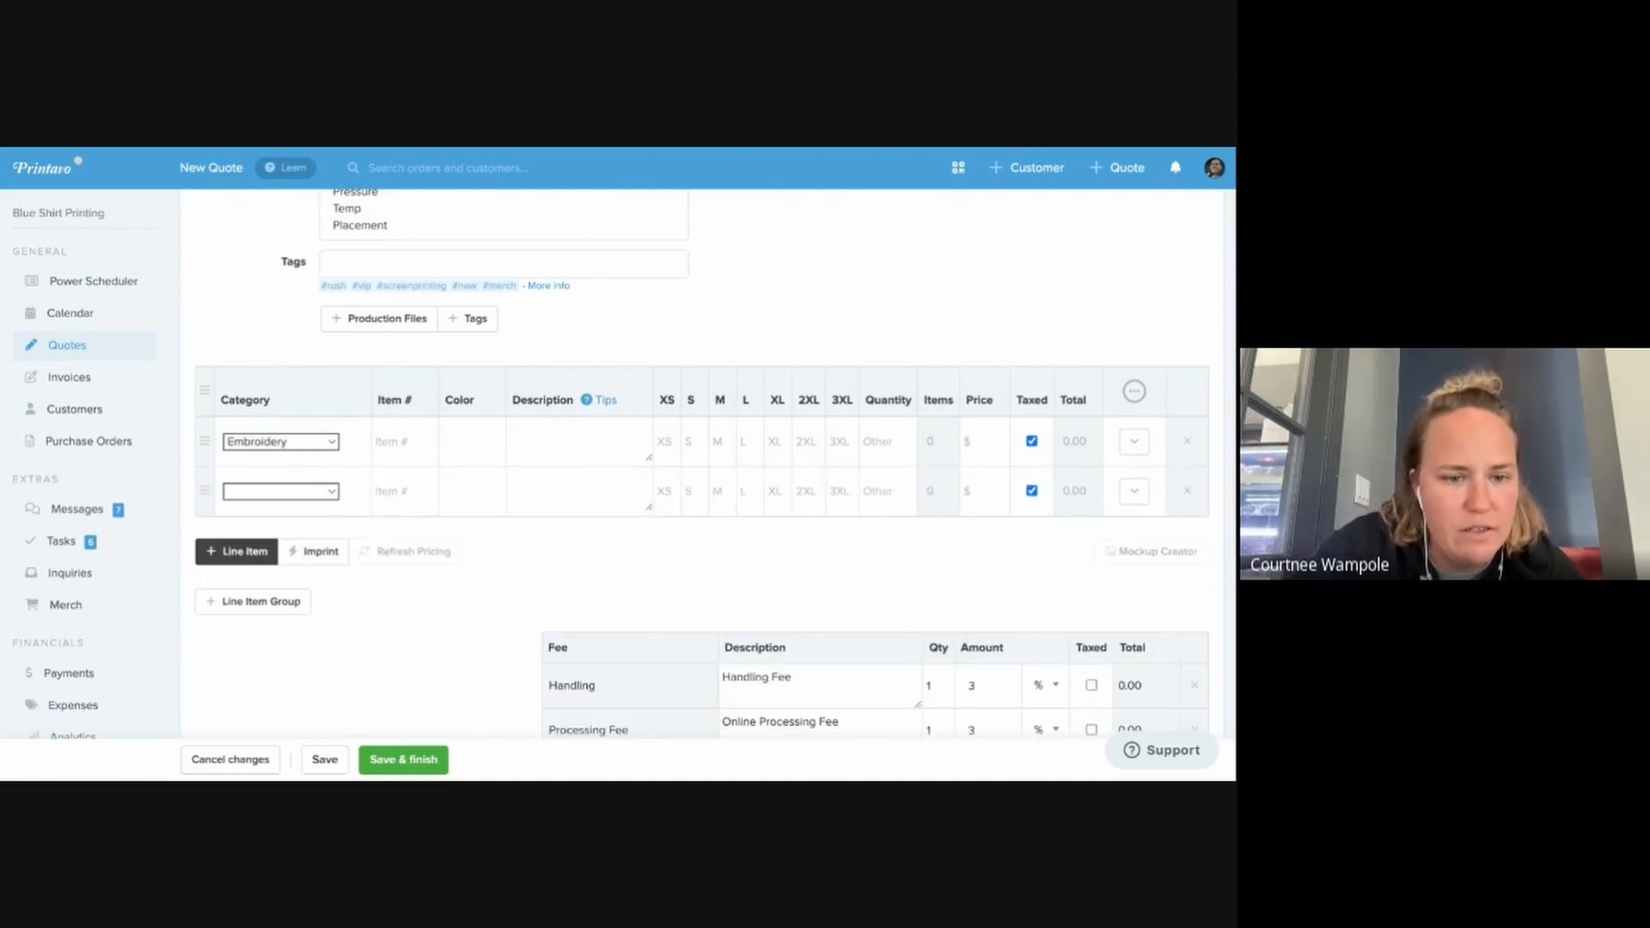
{"action": "left_click", "coordinate": [293, 468]}
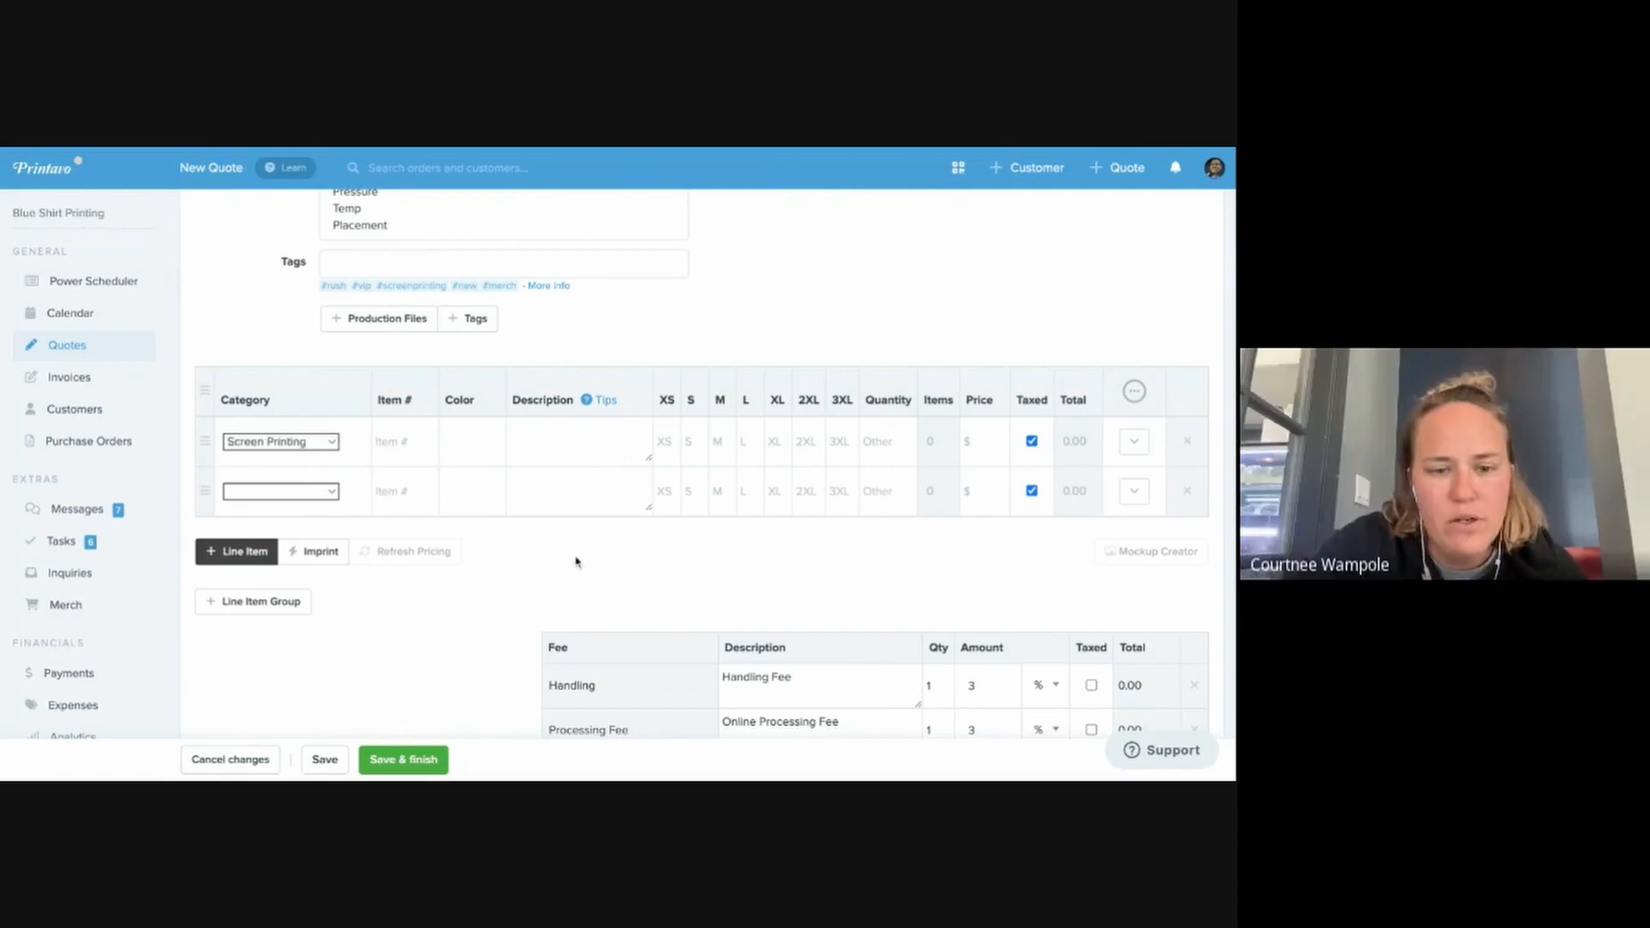
{"action": "left_click", "coordinate": [1186, 490]}
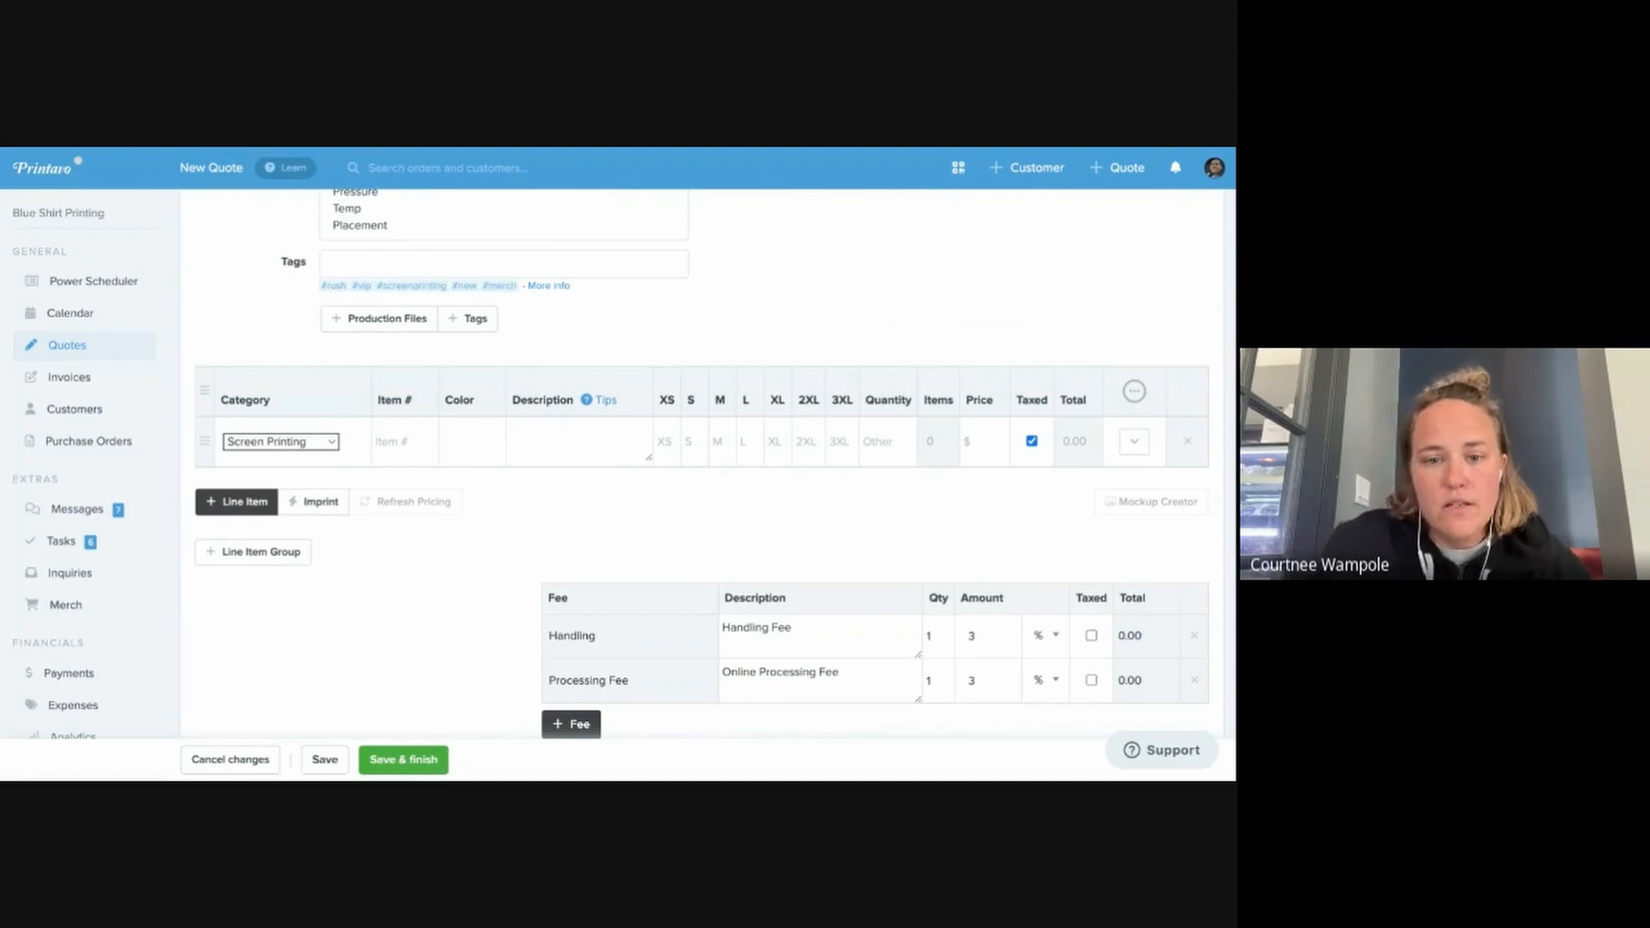
Enter "5000 gildan black" as the description of the Screen Printing line item
{"action": "left_click", "coordinate": [560, 442]}
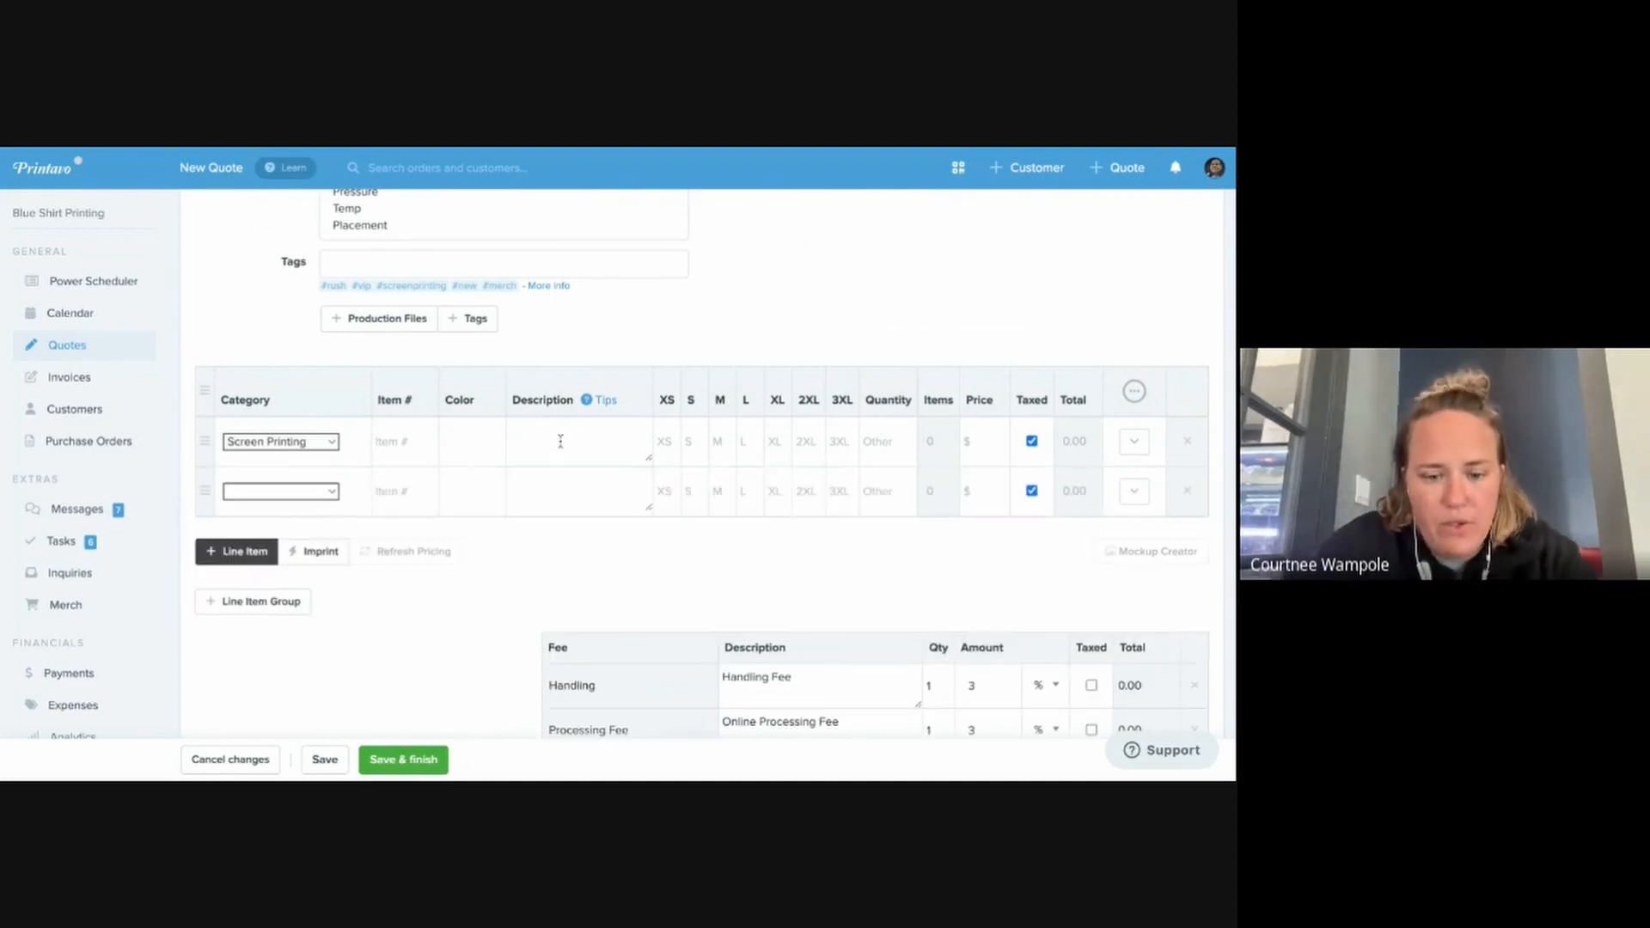
{"action": "type", "text": "5000 gilda"}
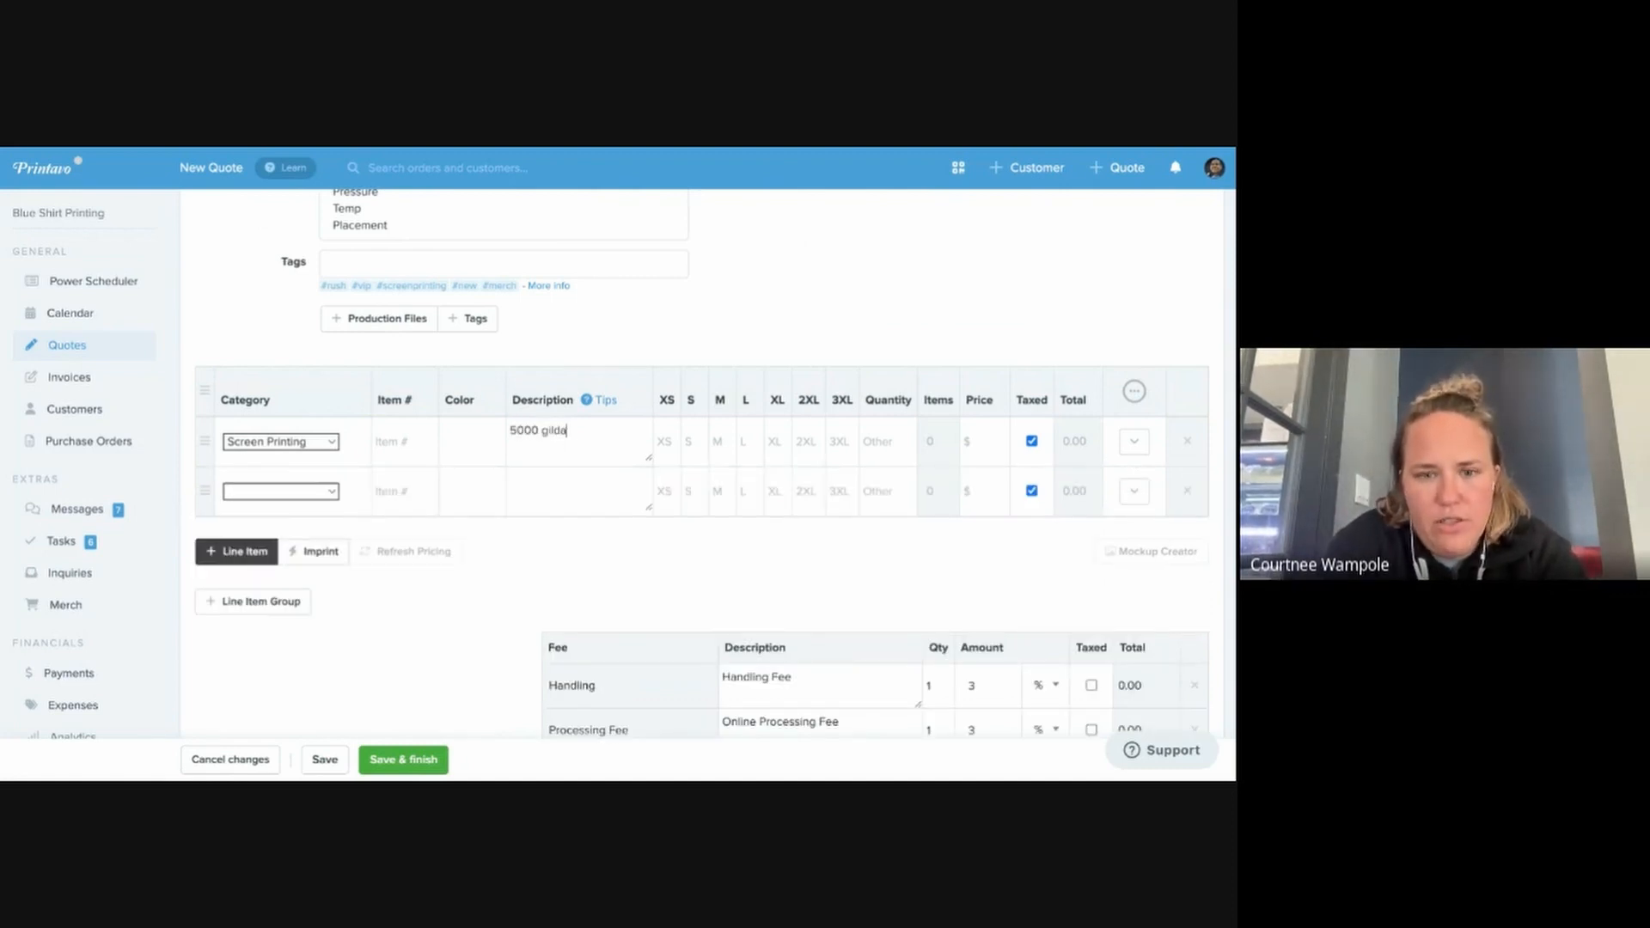
{"action": "type", "text": "n black"}
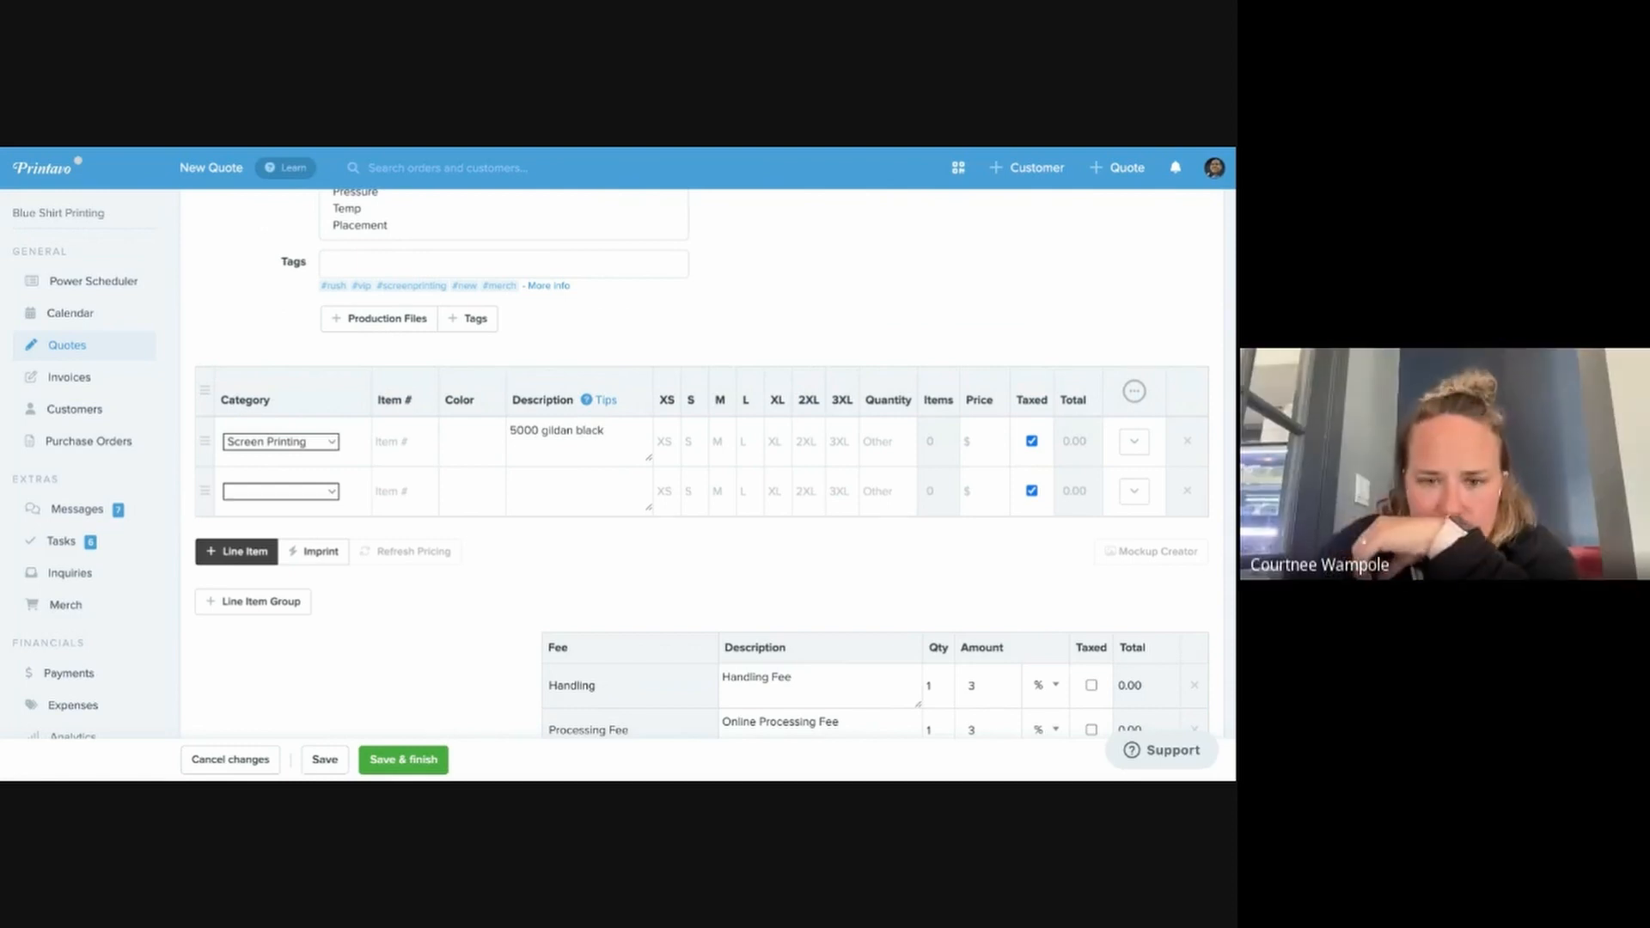
Fill the line item with the suggested Gildan Heavy Cotton T-Shirt 5000 in Black and remove the blank line item below it
{"action": "left_click", "coordinate": [621, 509]}
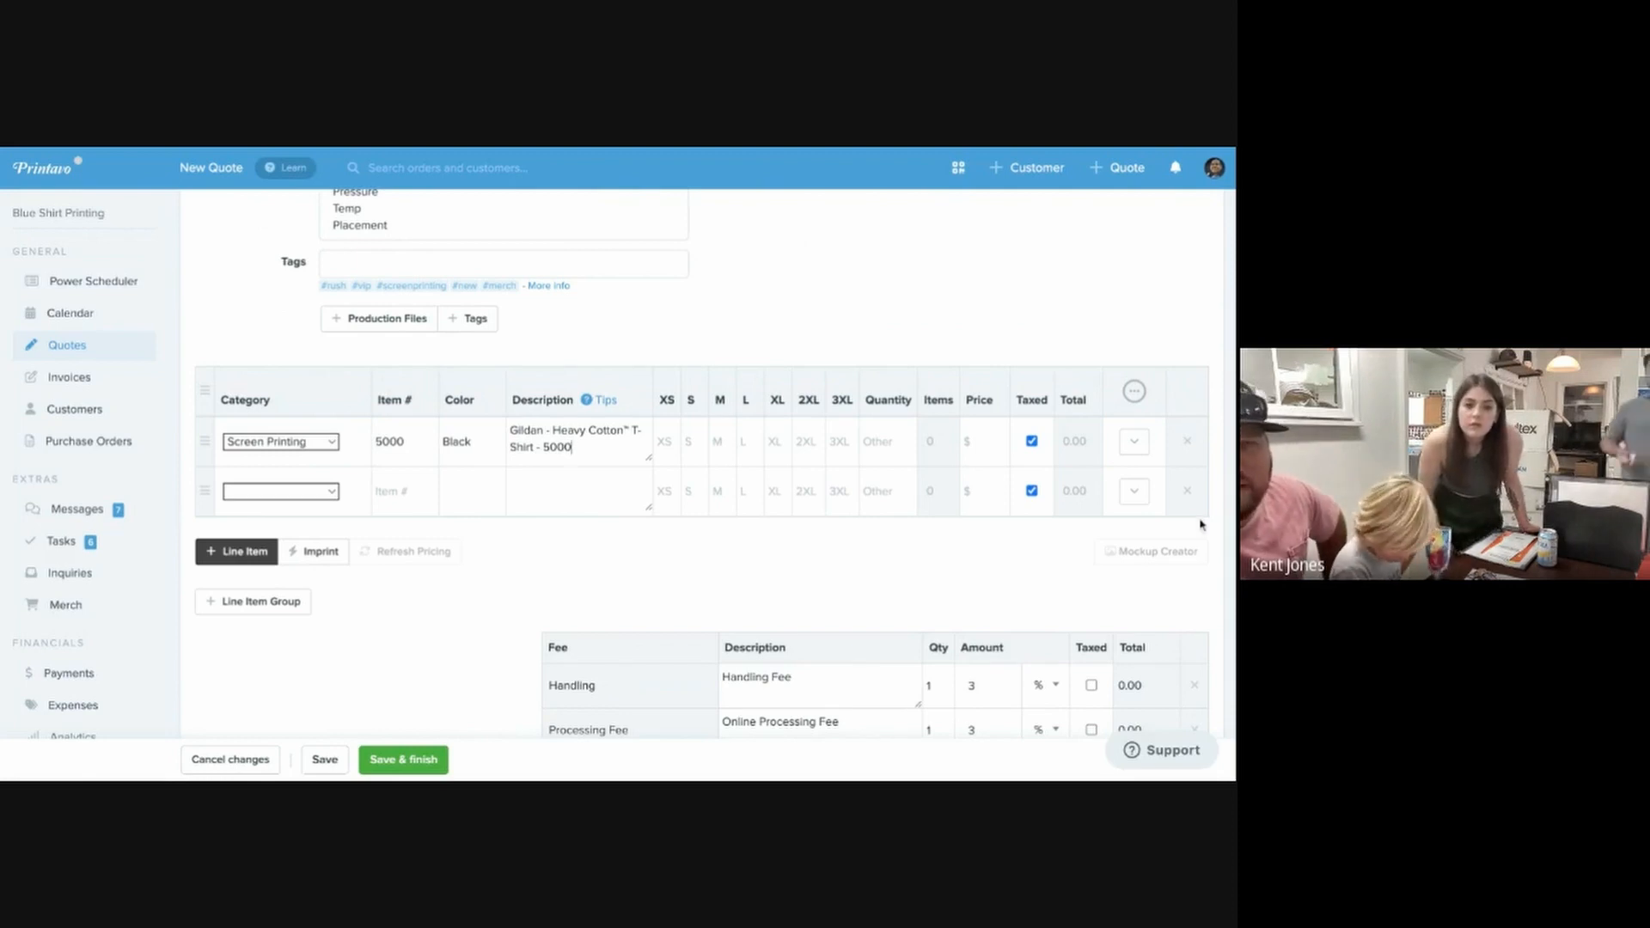
{"action": "left_click", "coordinate": [1187, 495]}
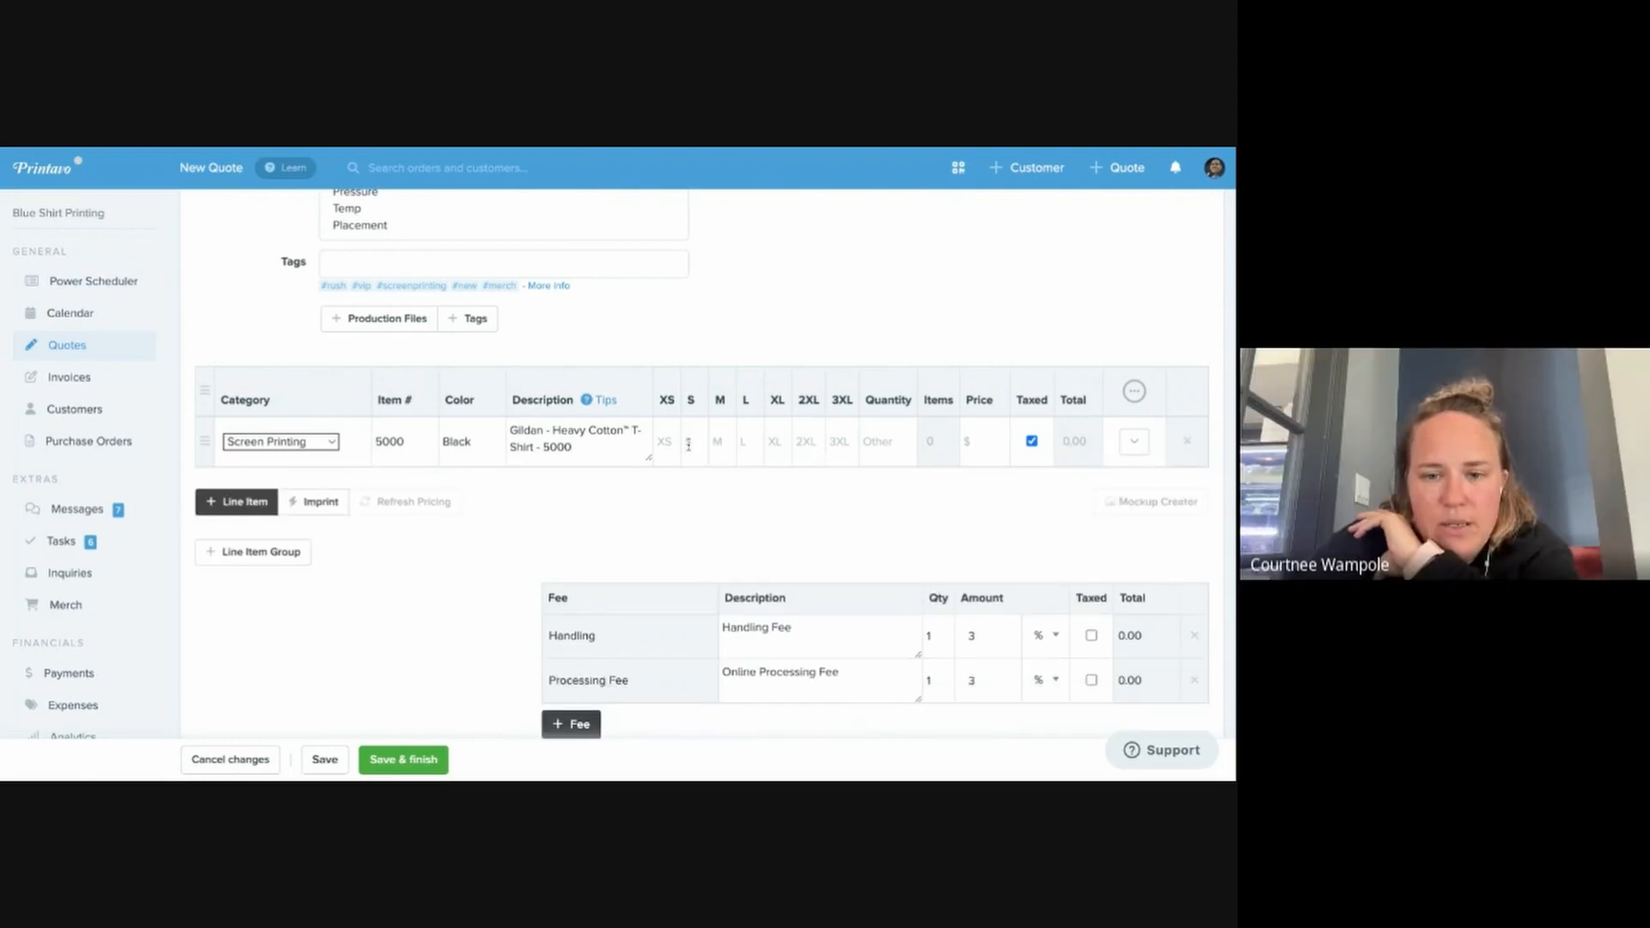
Enter a quantity of 10 for each of sizes S, M, L and XL, and remove the extra blank line item
{"action": "left_click", "coordinate": [688, 443]}
{"action": "type", "text": "10"}
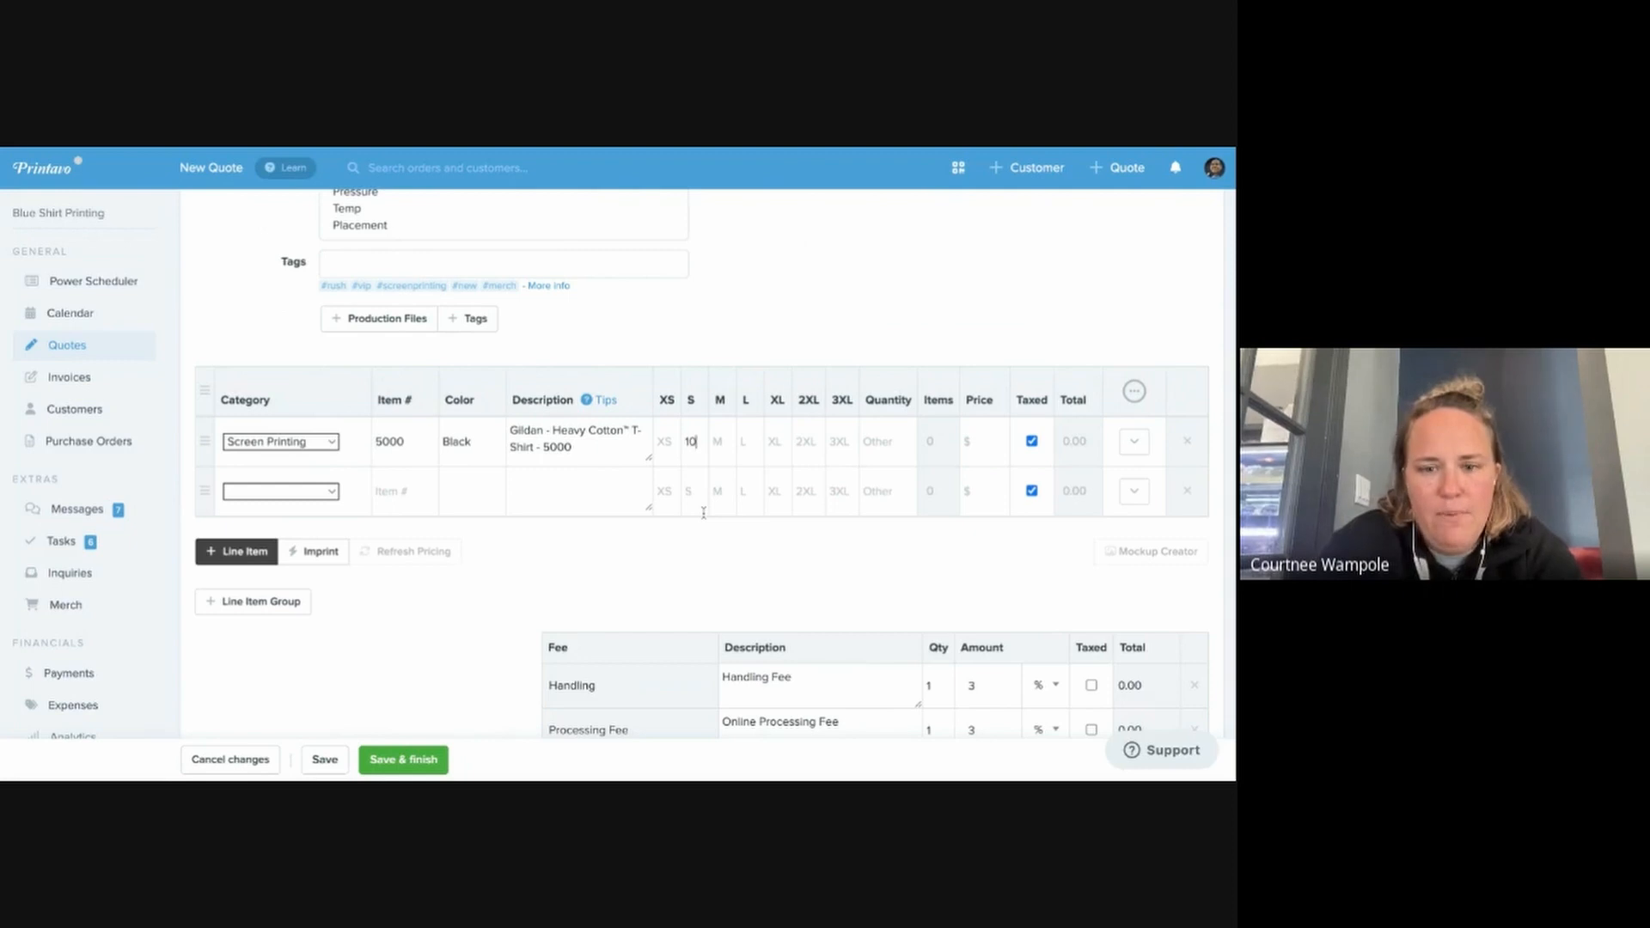
{"action": "key", "text": "Tab"}
{"action": "type", "text": "10"}
{"action": "key", "text": "Tab"}
{"action": "type", "text": "10"}
{"action": "key", "text": "Tab"}
{"action": "type", "text": "10"}
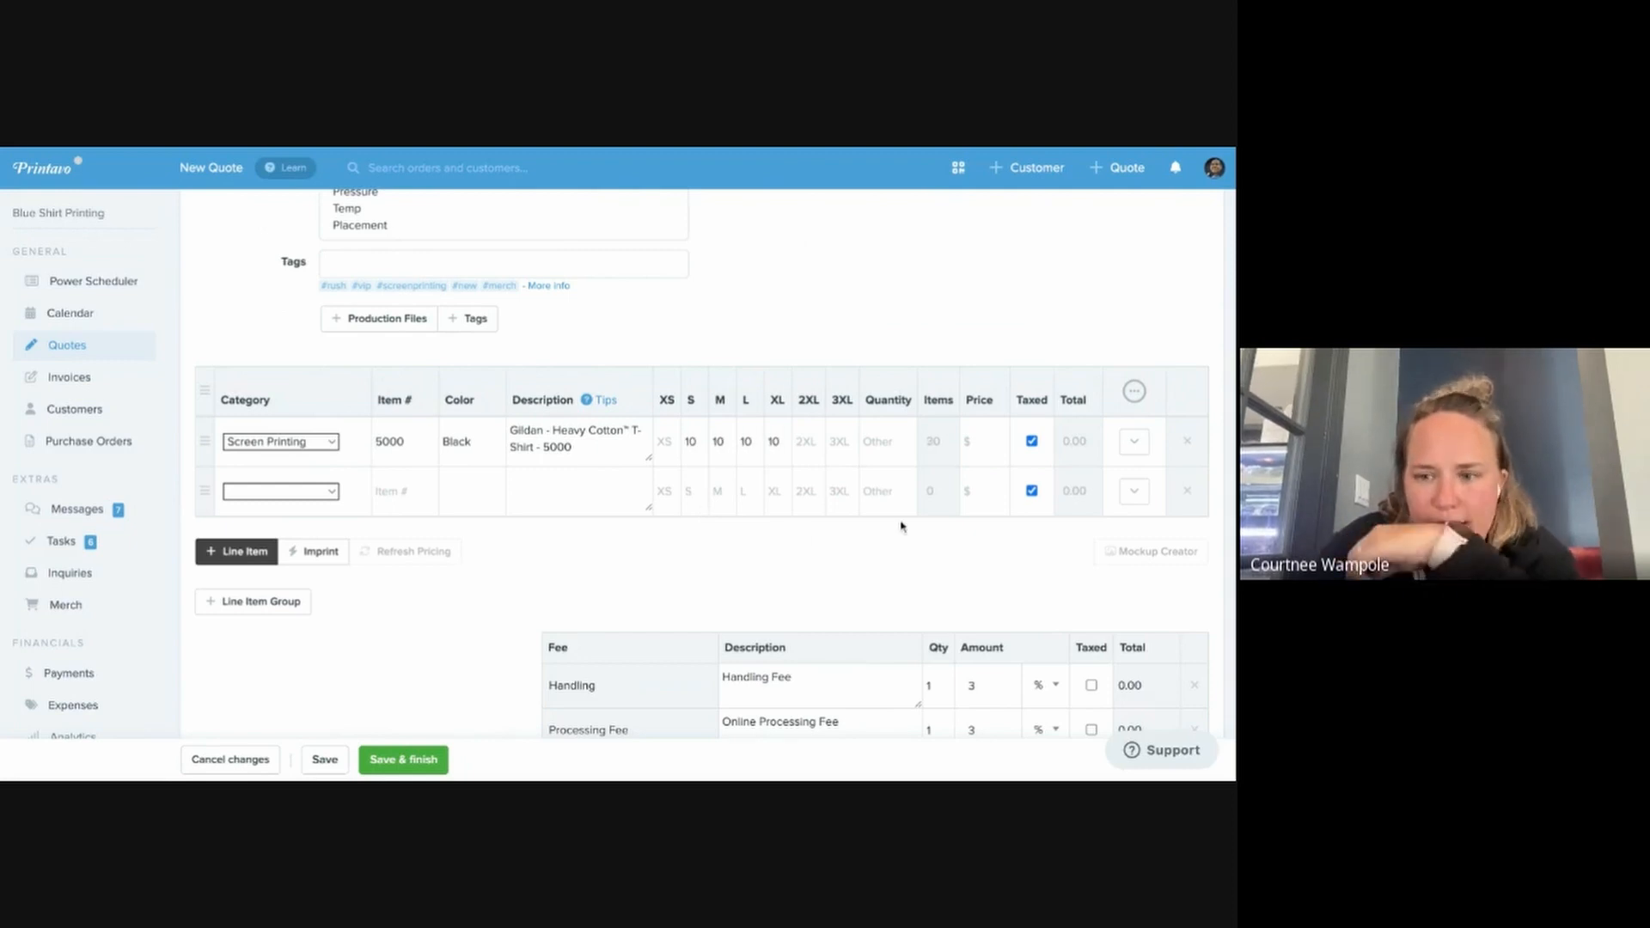
{"action": "left_click", "coordinate": [1189, 491]}
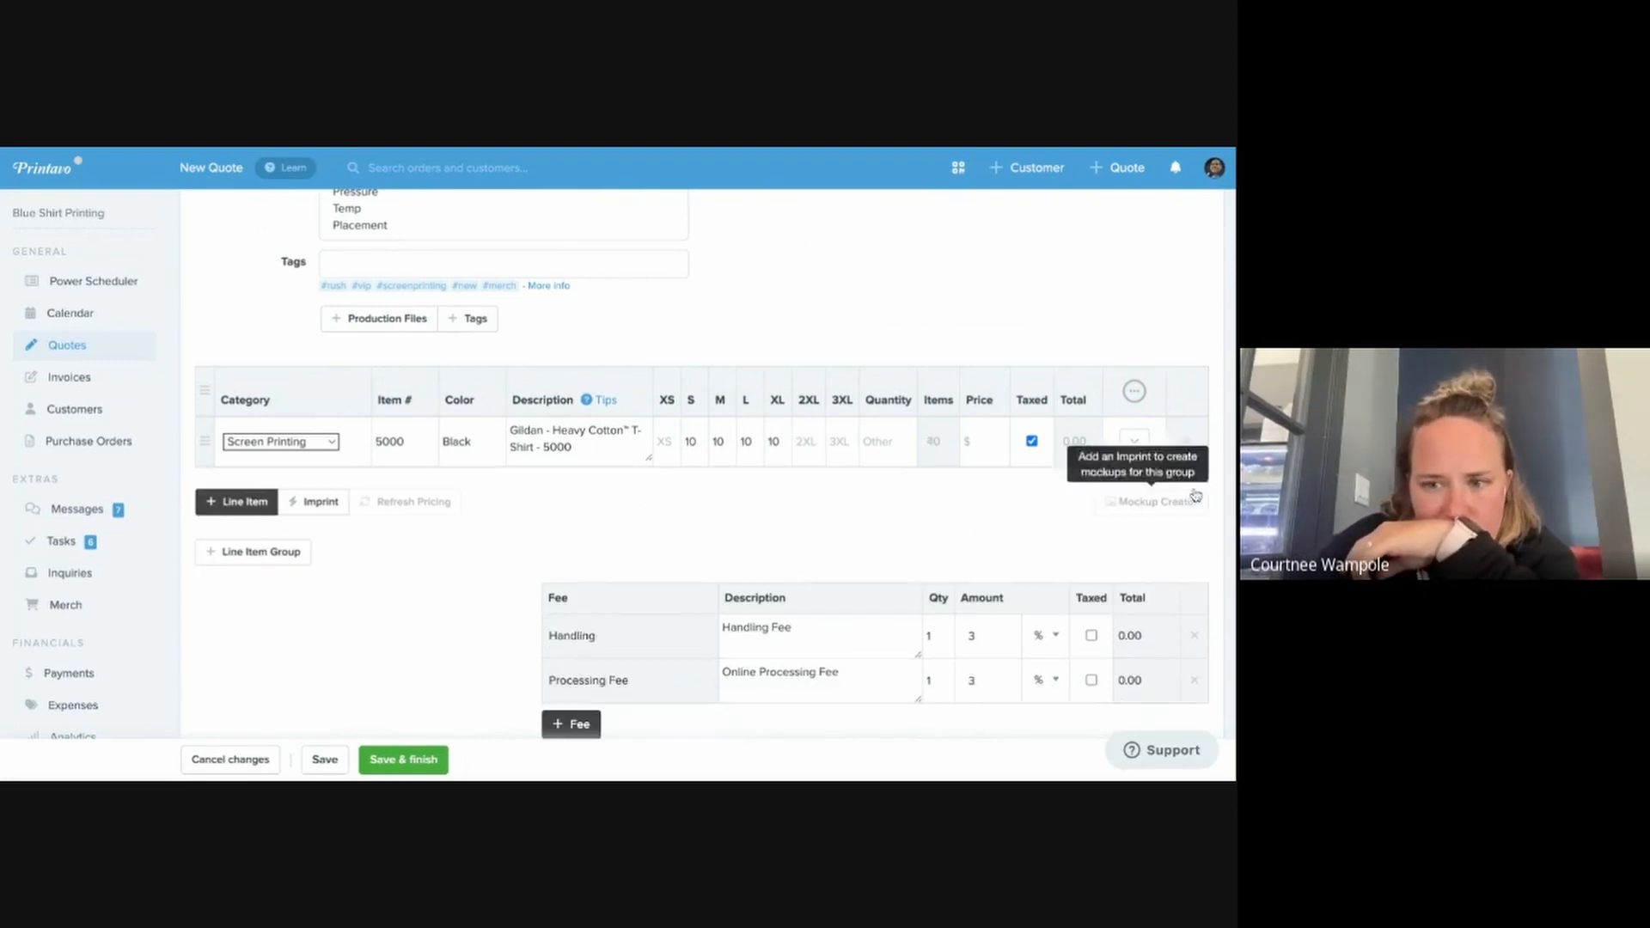
Add an imprint to the line item group with the Screen Printing matrix, 2 Color column and Screen Printing as type of work
{"action": "left_click", "coordinate": [317, 504]}
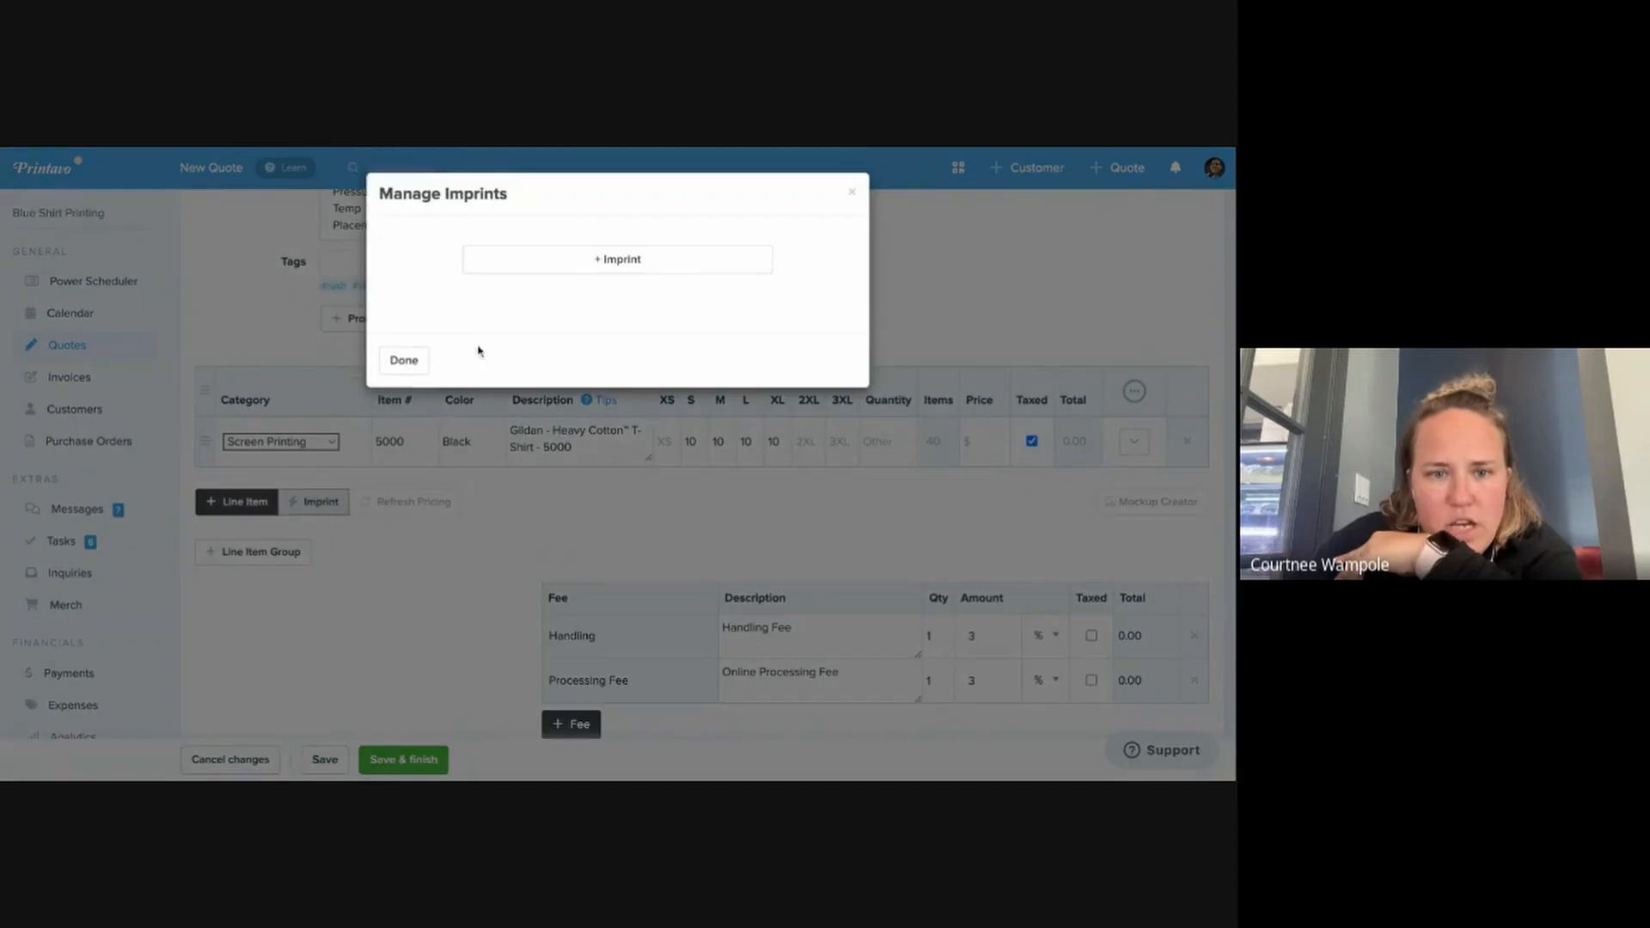
{"action": "left_click", "coordinate": [578, 258]}
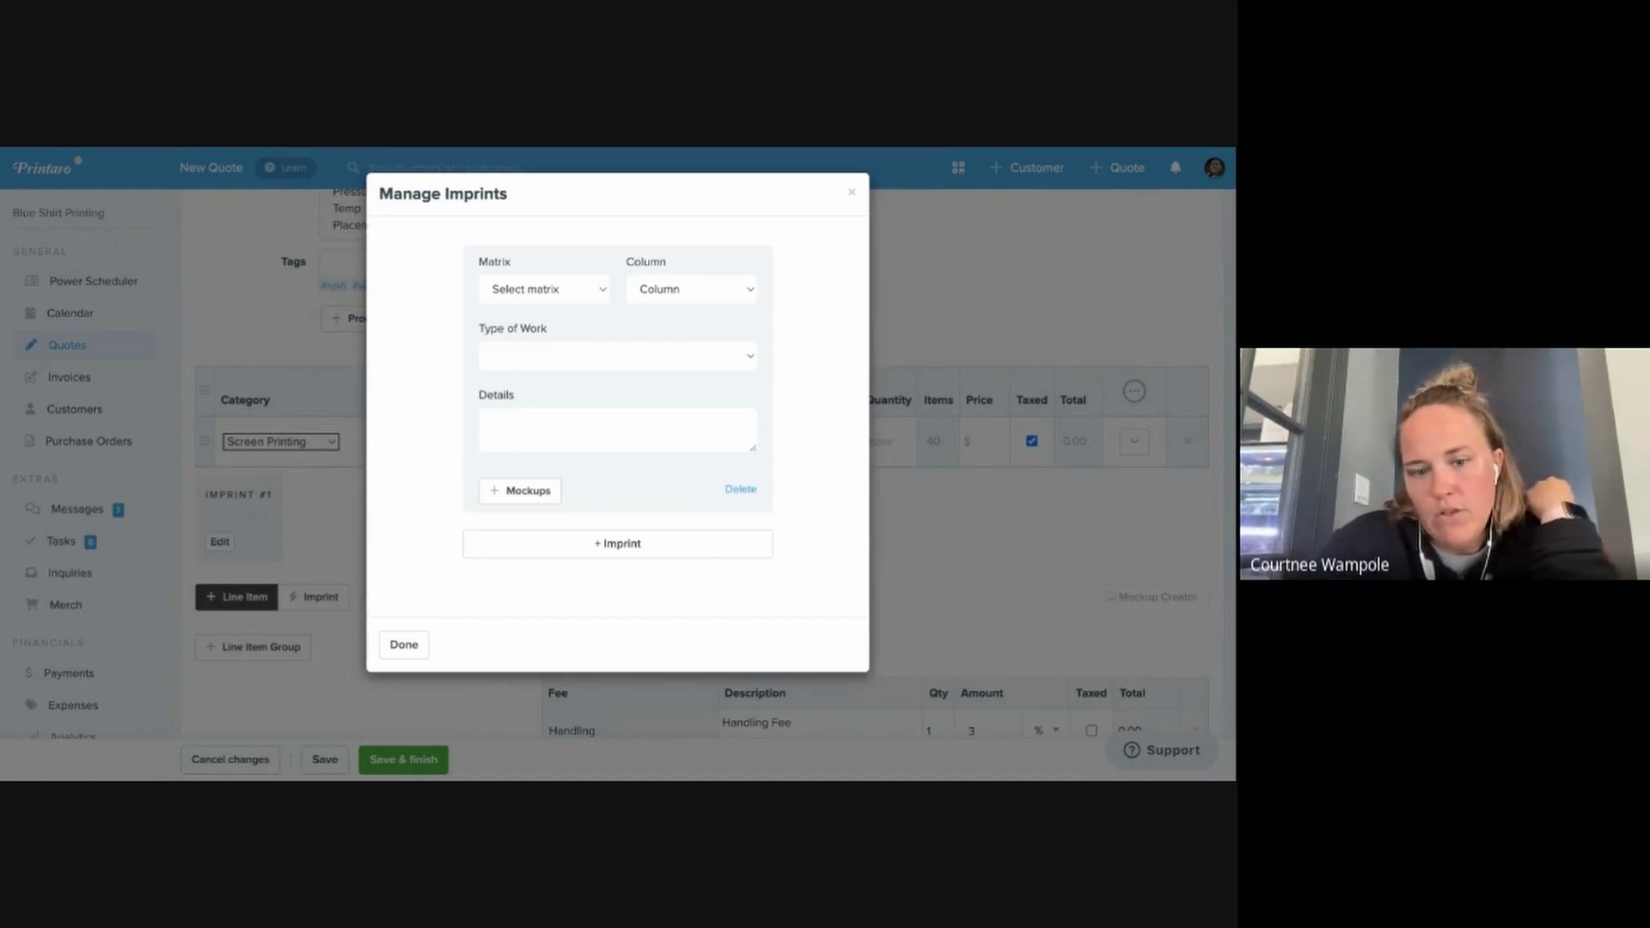
{"action": "left_click", "coordinate": [688, 338]}
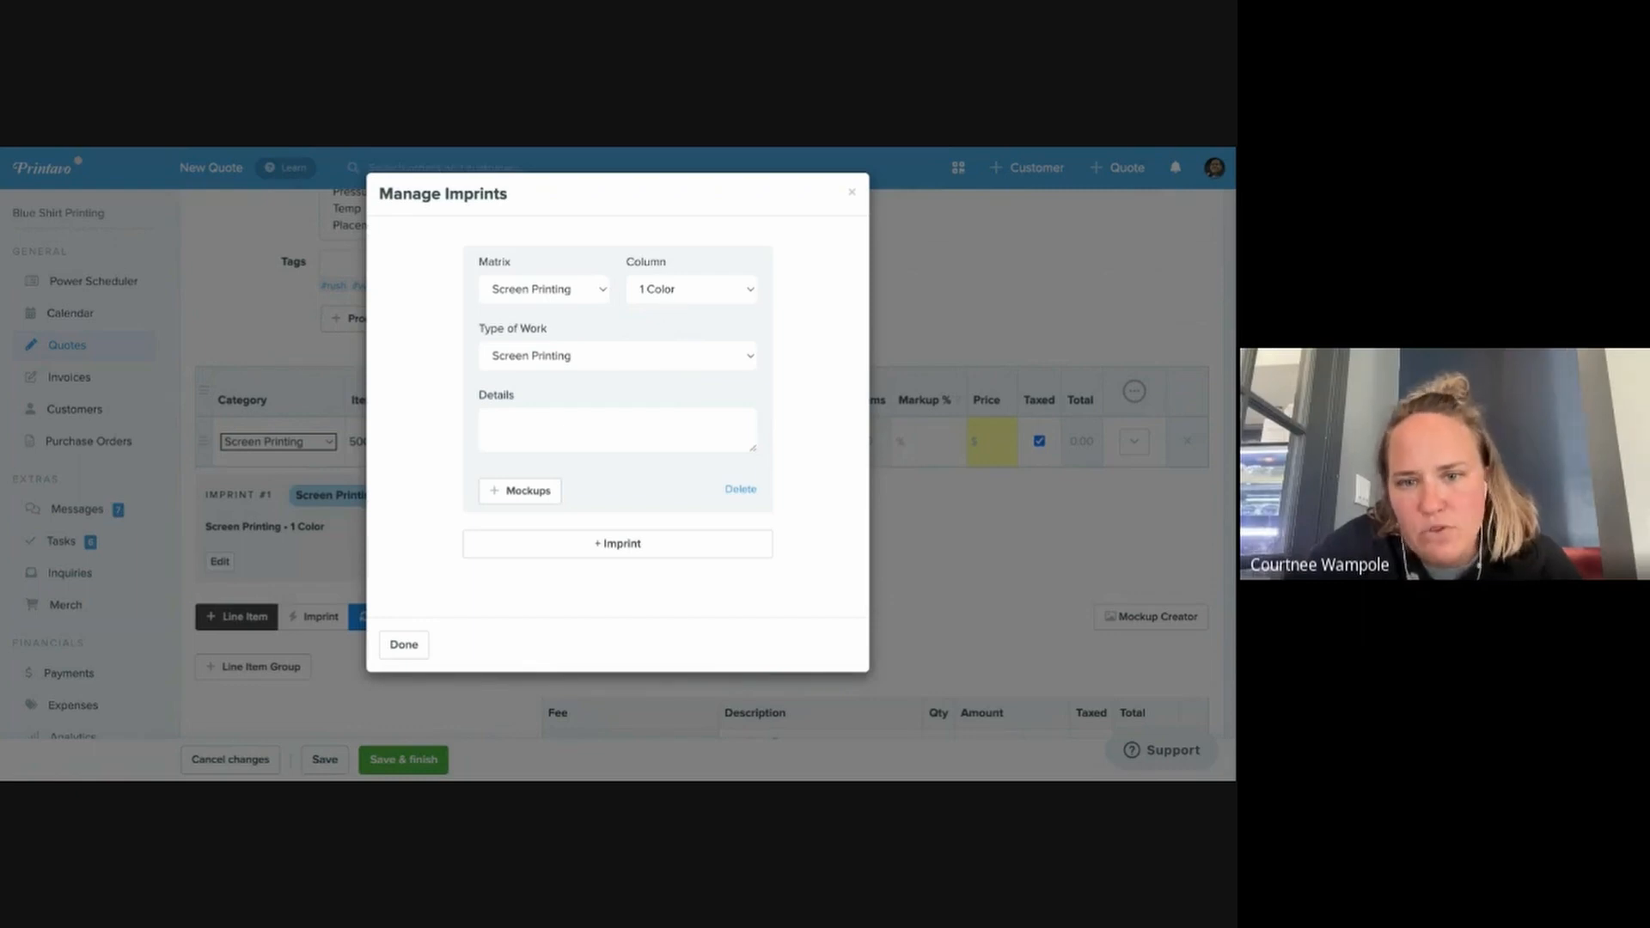
{"action": "left_click", "coordinate": [745, 331]}
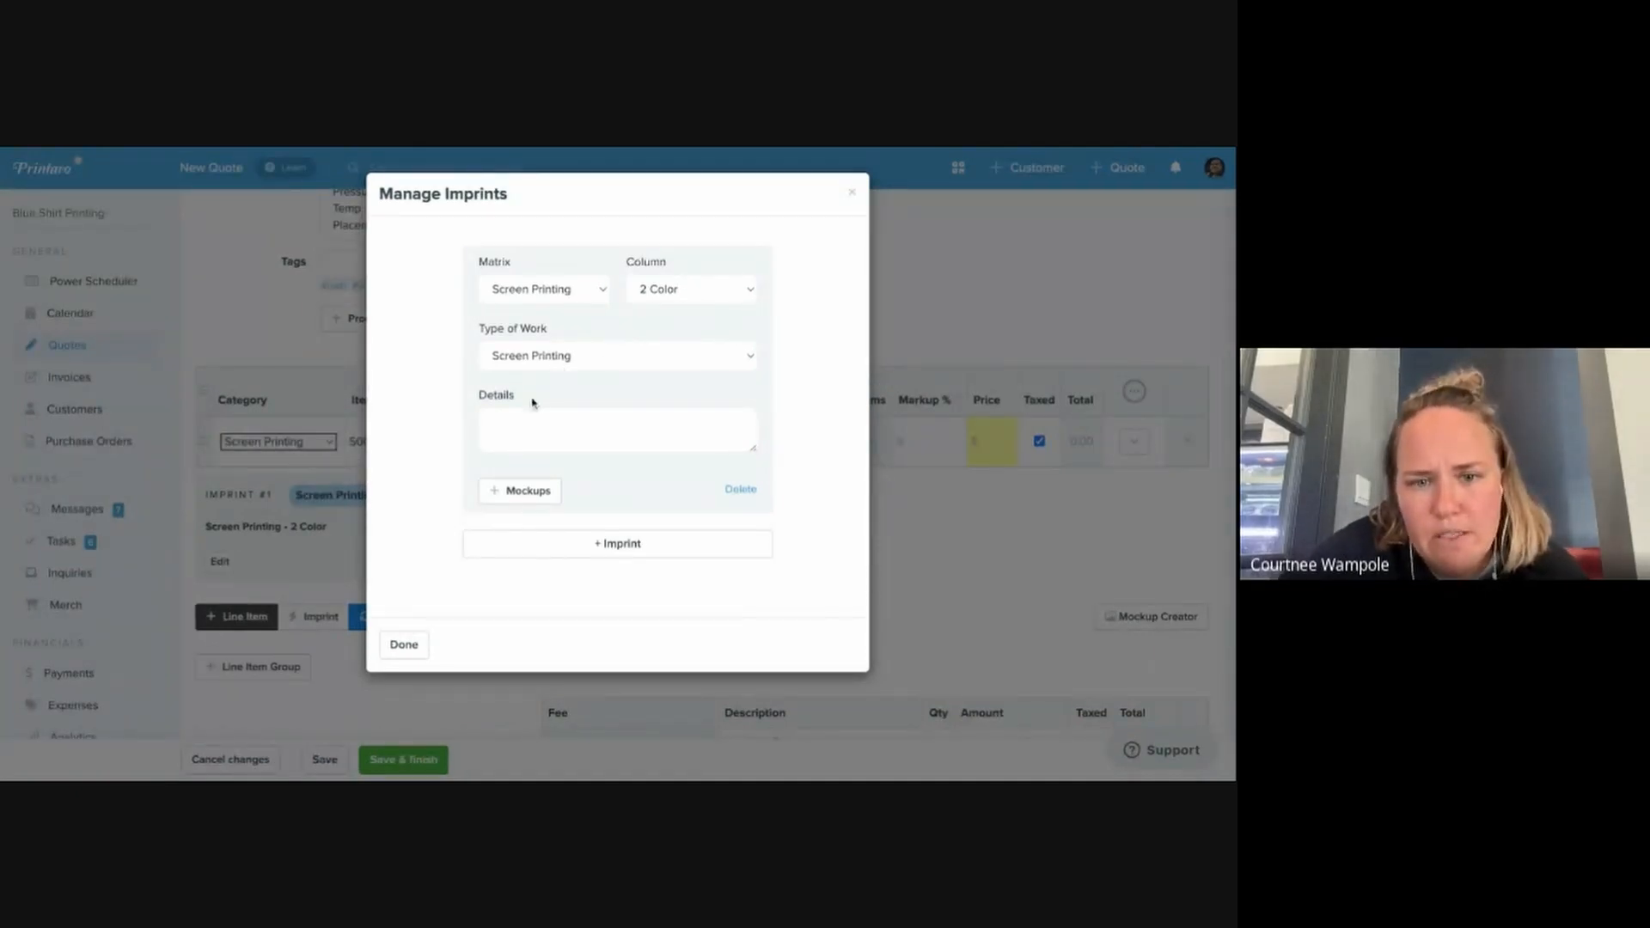
Enter the imprint details as three lines: "Imprint Location -", "Imprint Color -" and "Imprint Size -"
{"action": "left_click", "coordinate": [505, 428]}
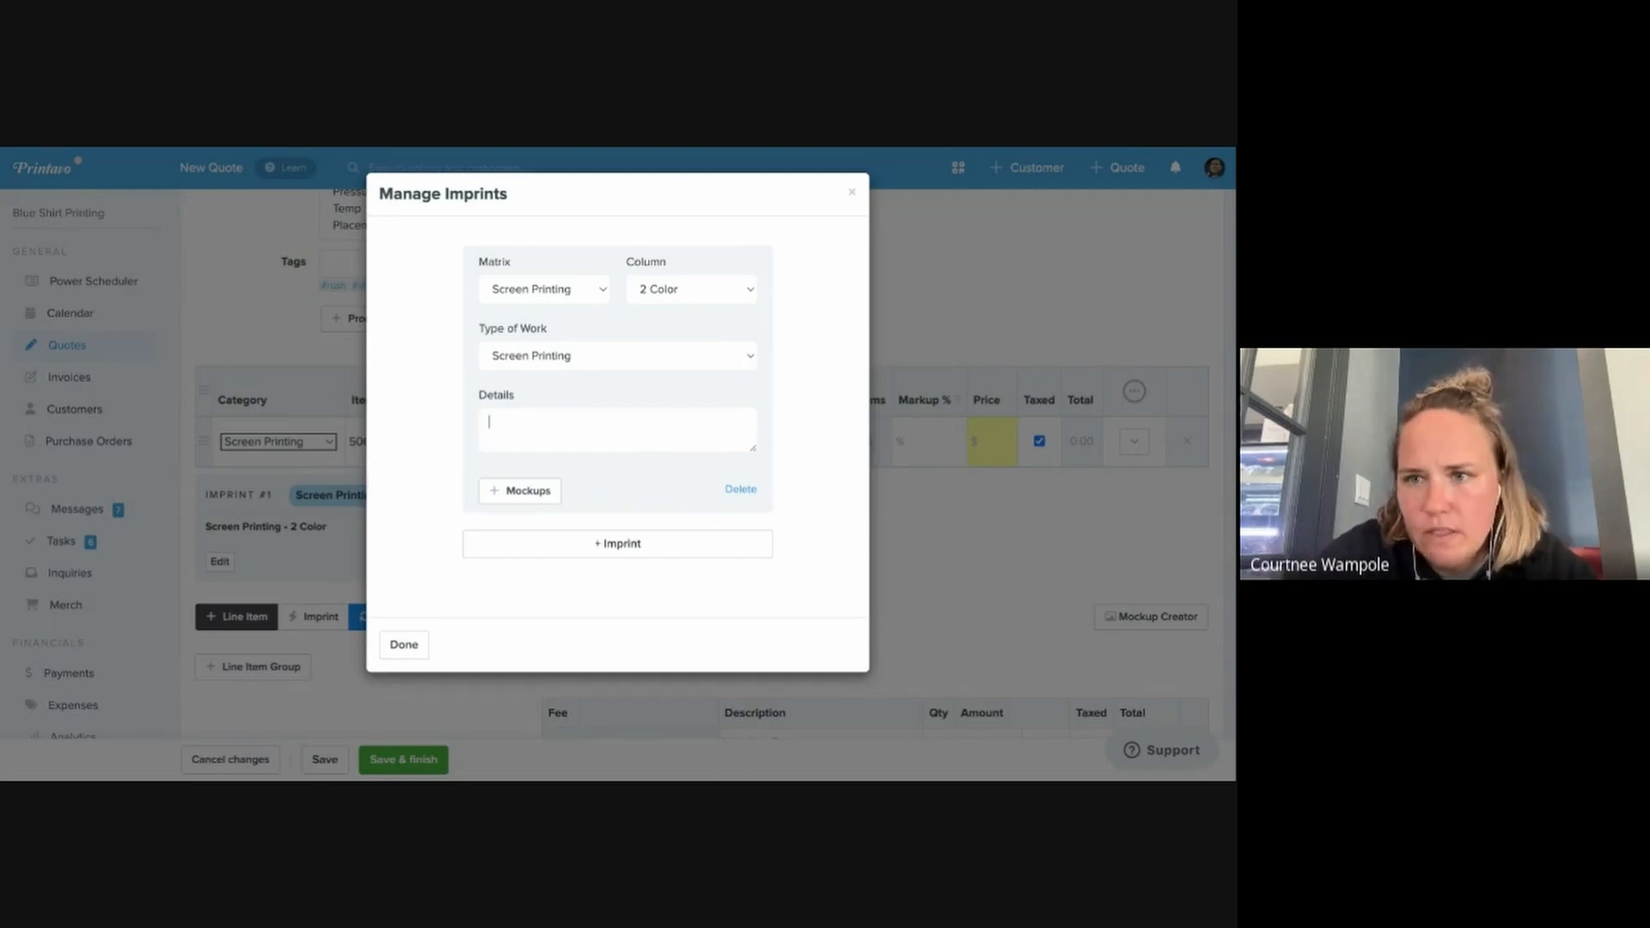
{"action": "type", "text": "Impr"}
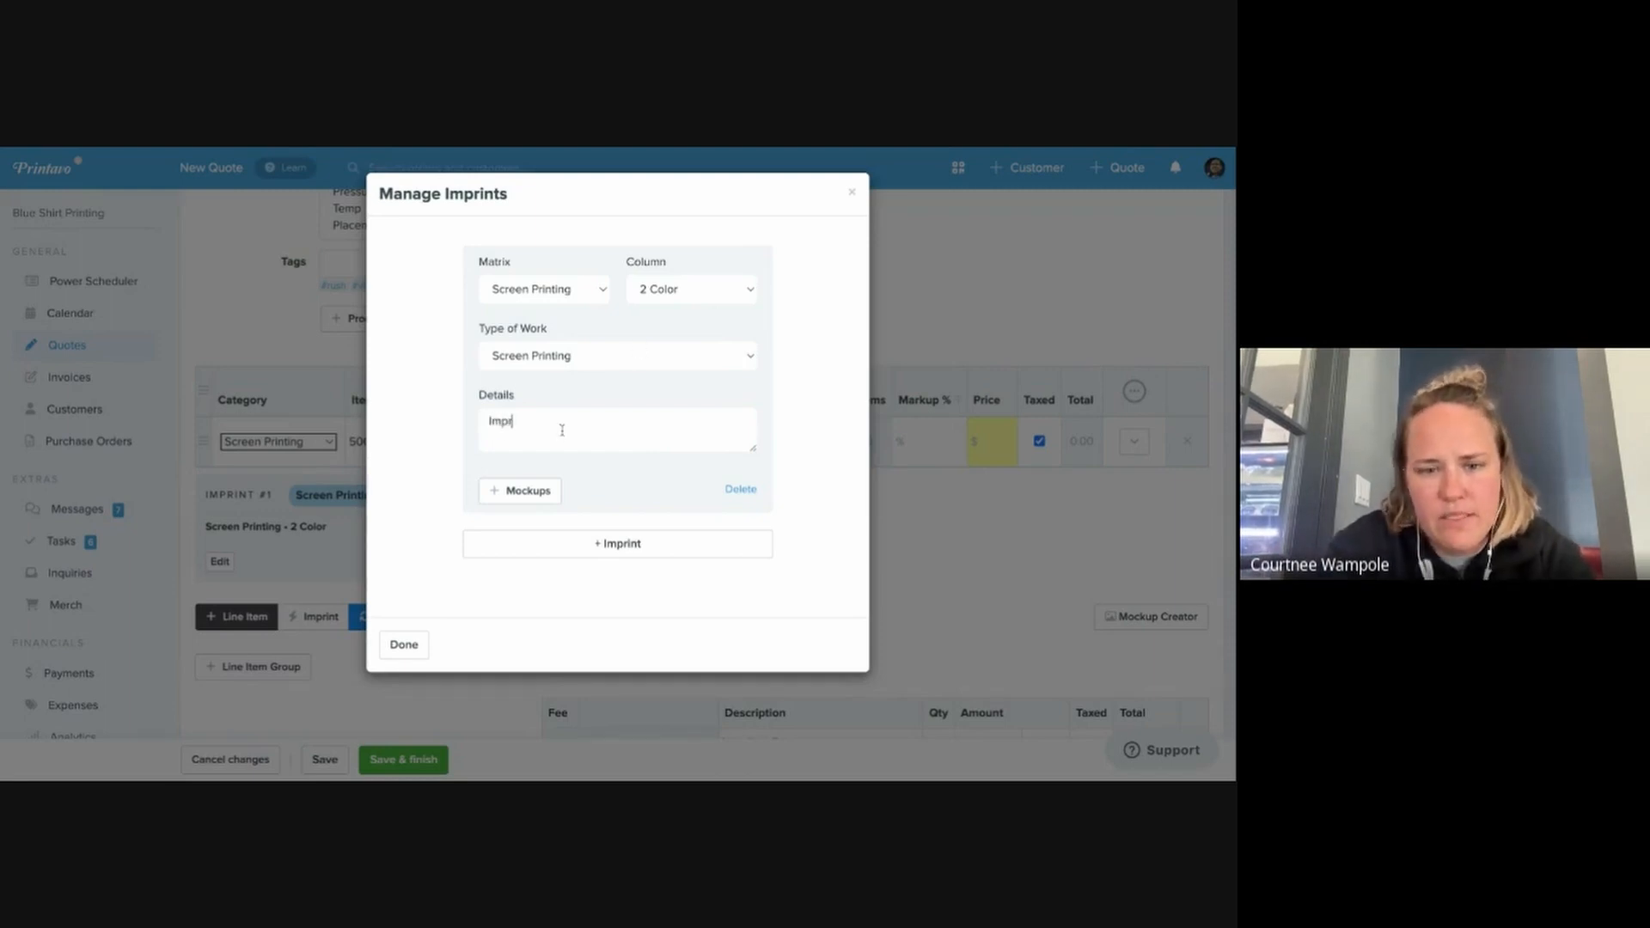
{"action": "type", "text": "int Location - "}
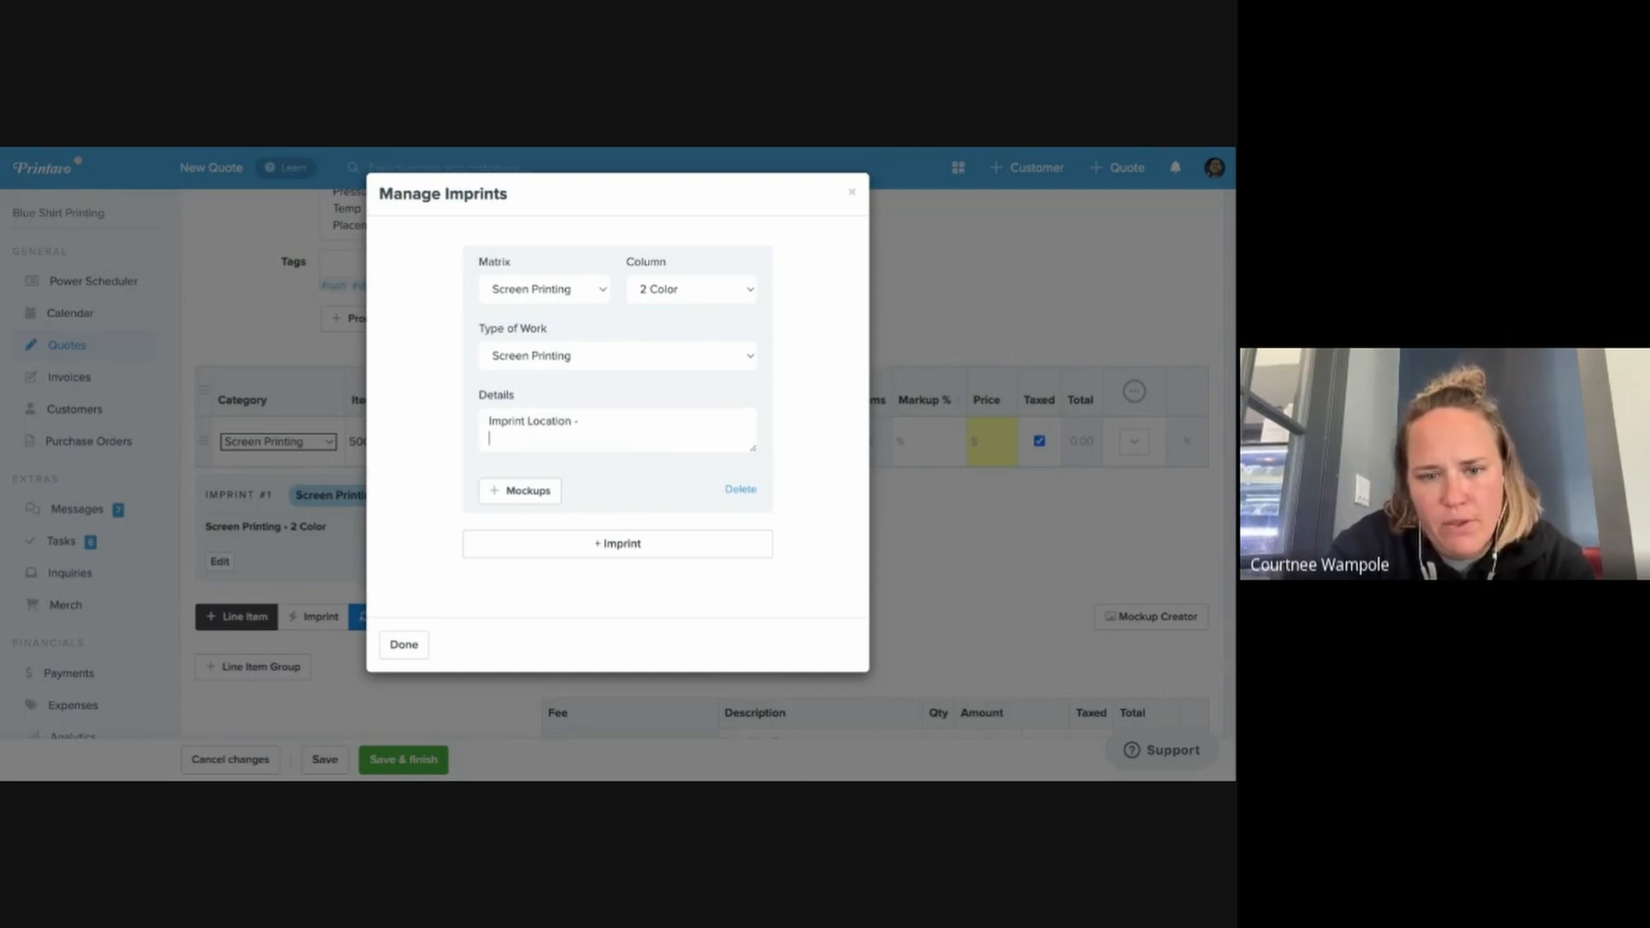
{"action": "type", "text": "Imprint Color -"}
{"action": "key", "text": "Return"}
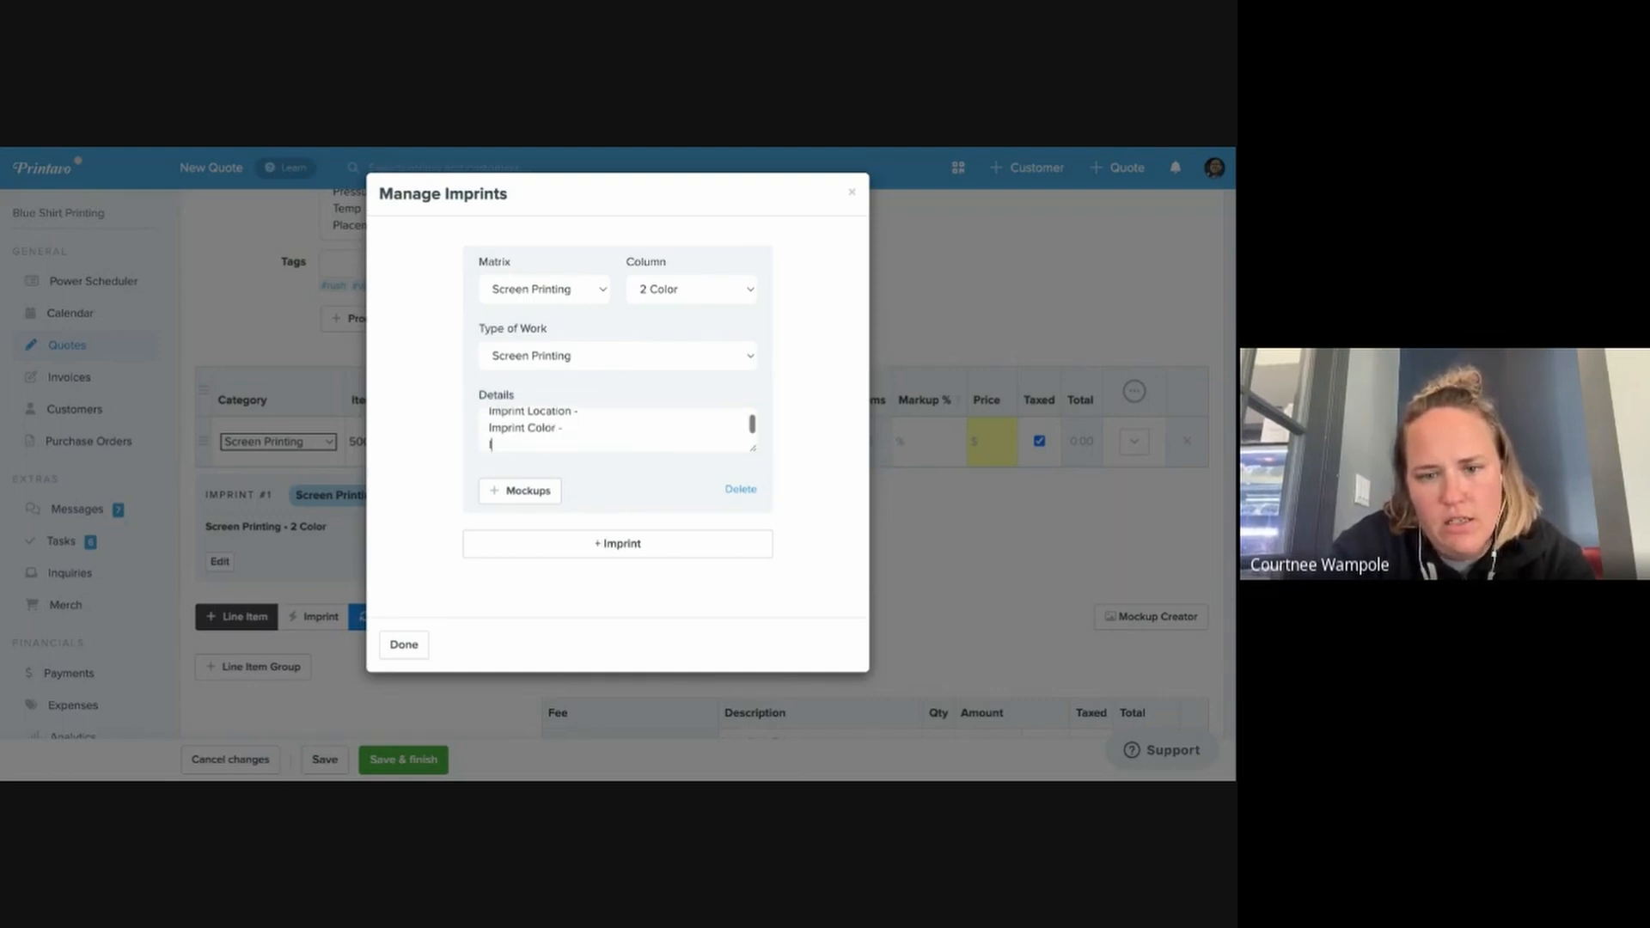
{"action": "type", "text": "Imprint Size -"}
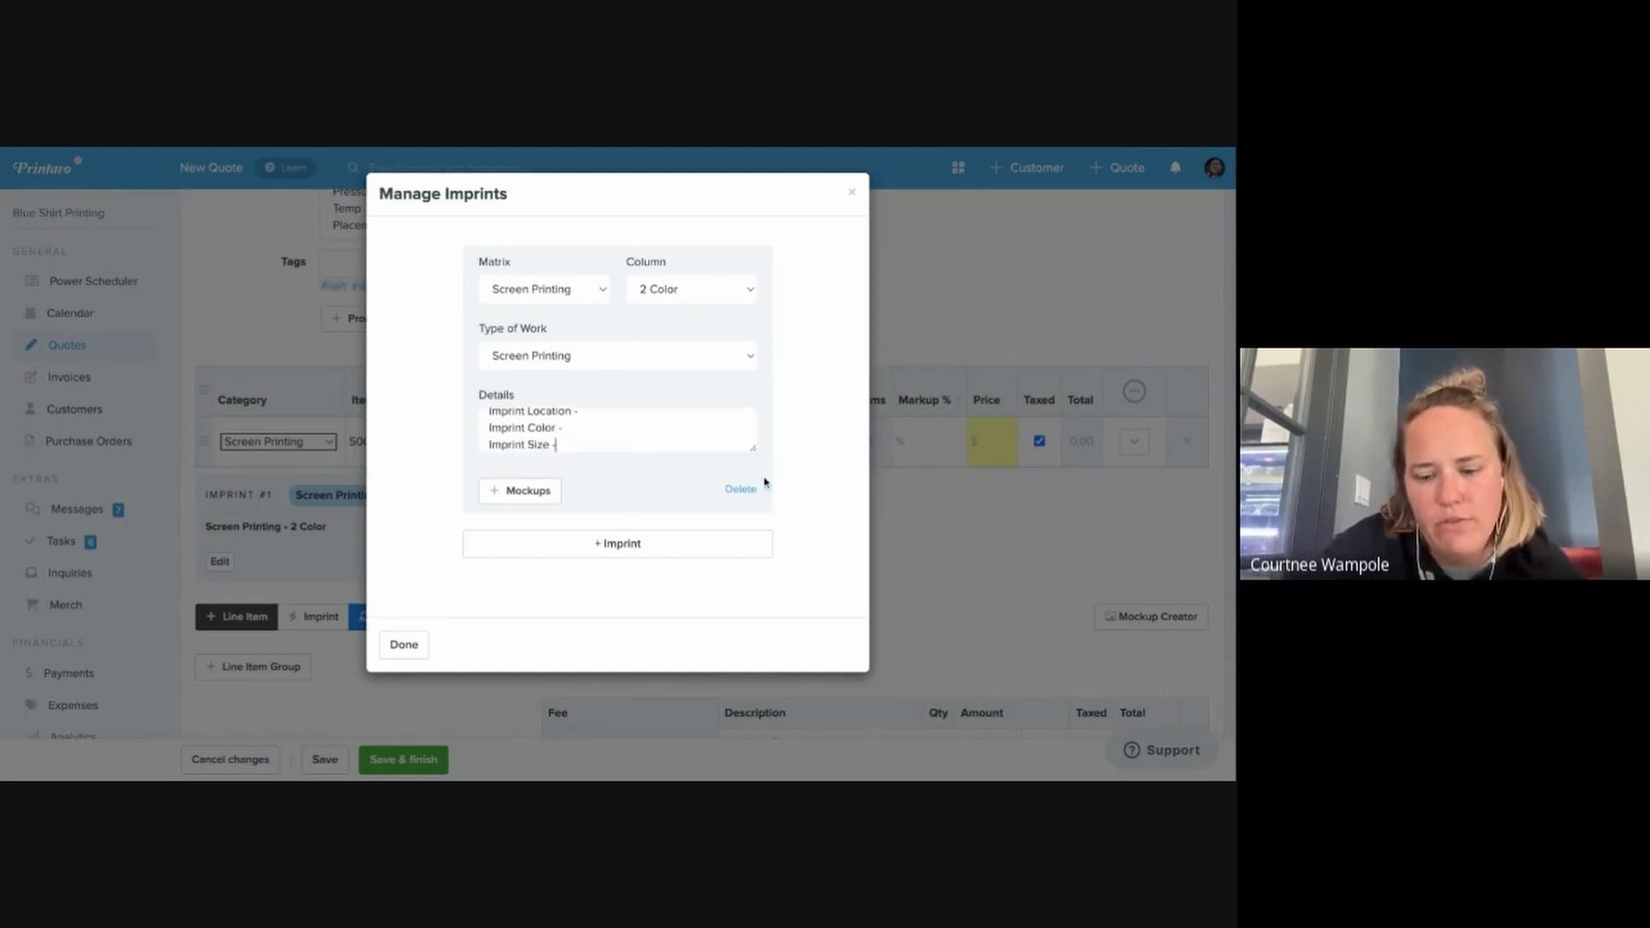
Attach the "Get It Got It" logo to the imprint as a mockup and remove it again
{"action": "left_click", "coordinate": [522, 496]}
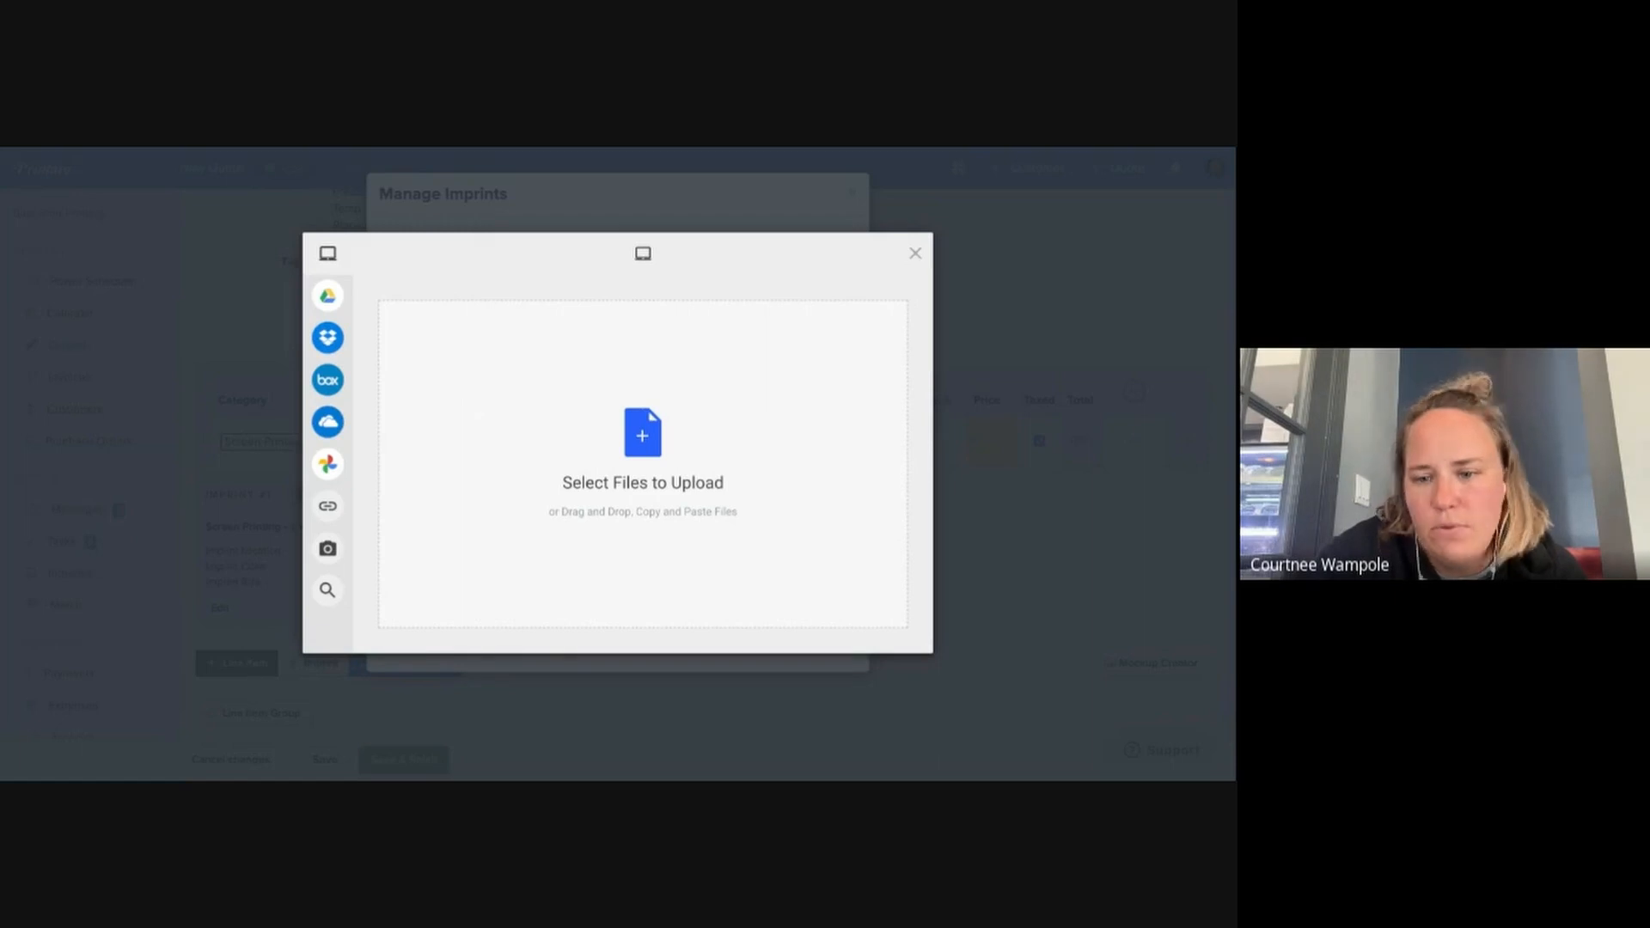
{"action": "left_click", "coordinate": [859, 634]}
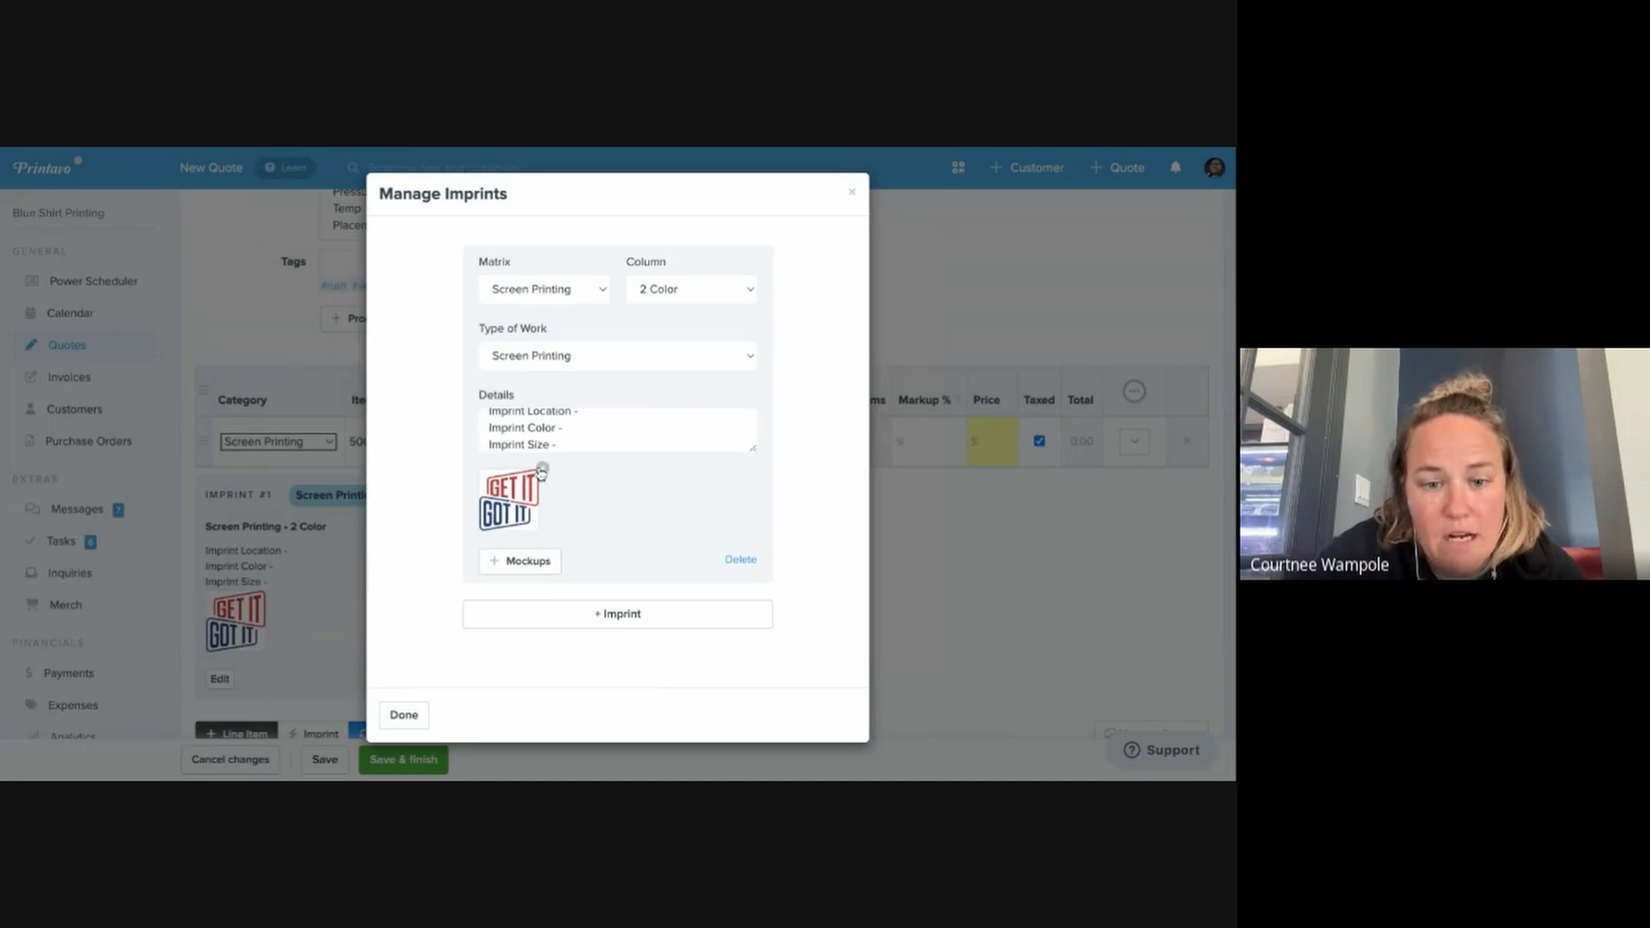
{"action": "left_click", "coordinate": [541, 470]}
Finish managing imprints and refresh the line item's pricing, checking the price against the 2 Color screen printing imprint
{"action": "left_click", "coordinate": [401, 649]}
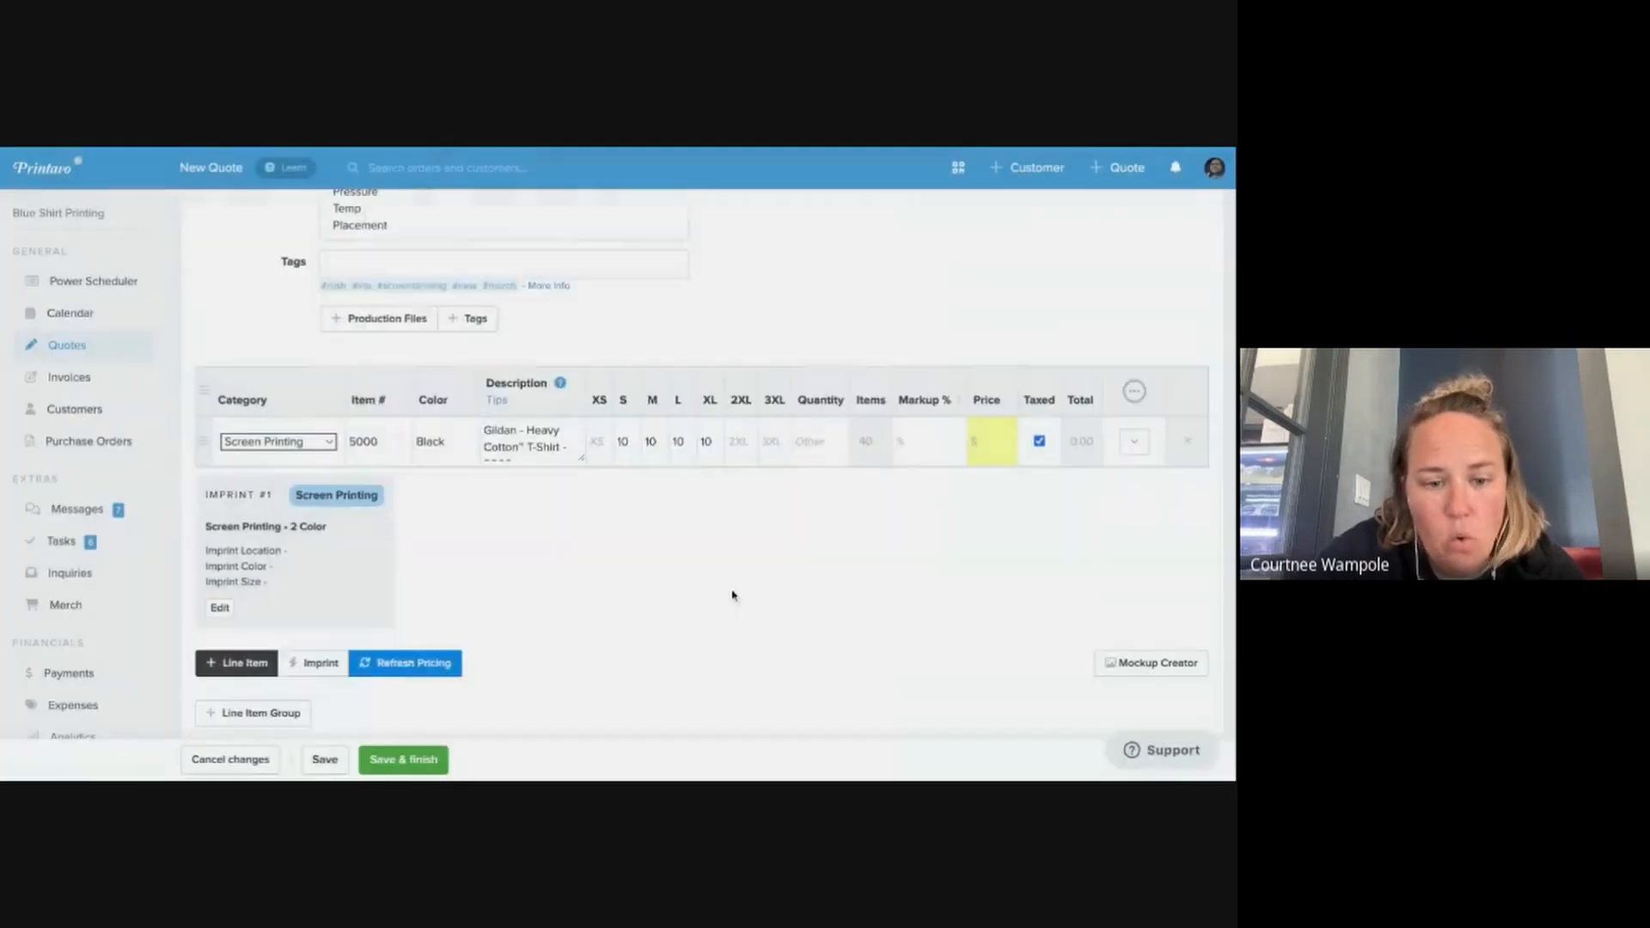
{"action": "scroll", "coordinate": [733, 595], "scroll_direction": "down", "scroll_amount": 1}
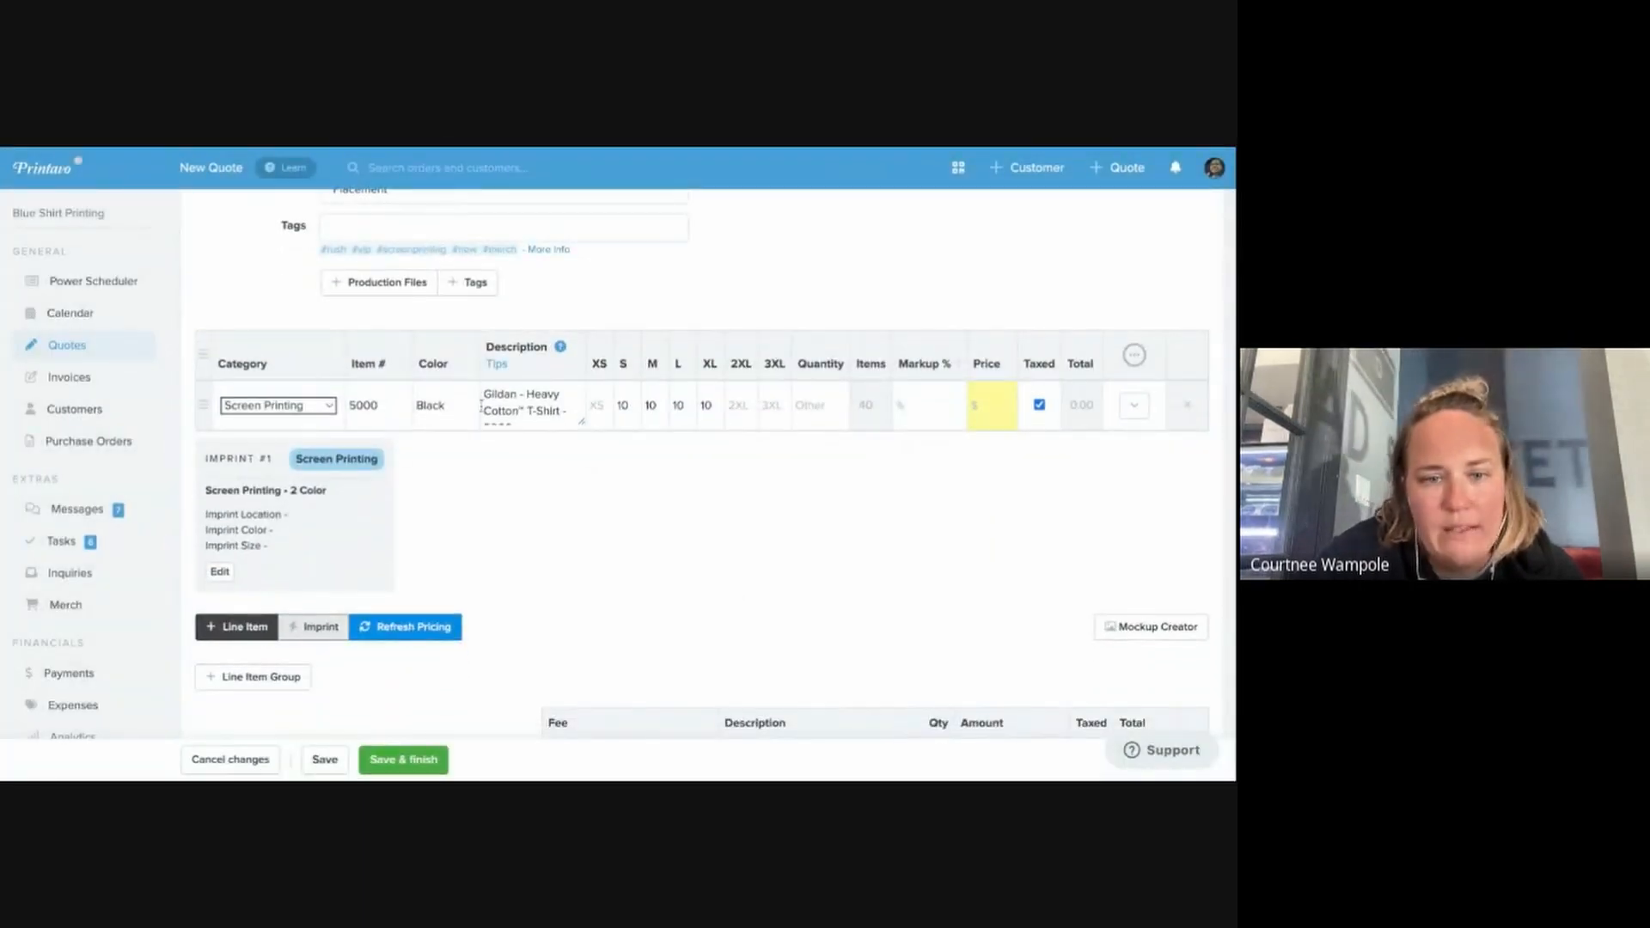
{"action": "left_click", "coordinate": [429, 633]}
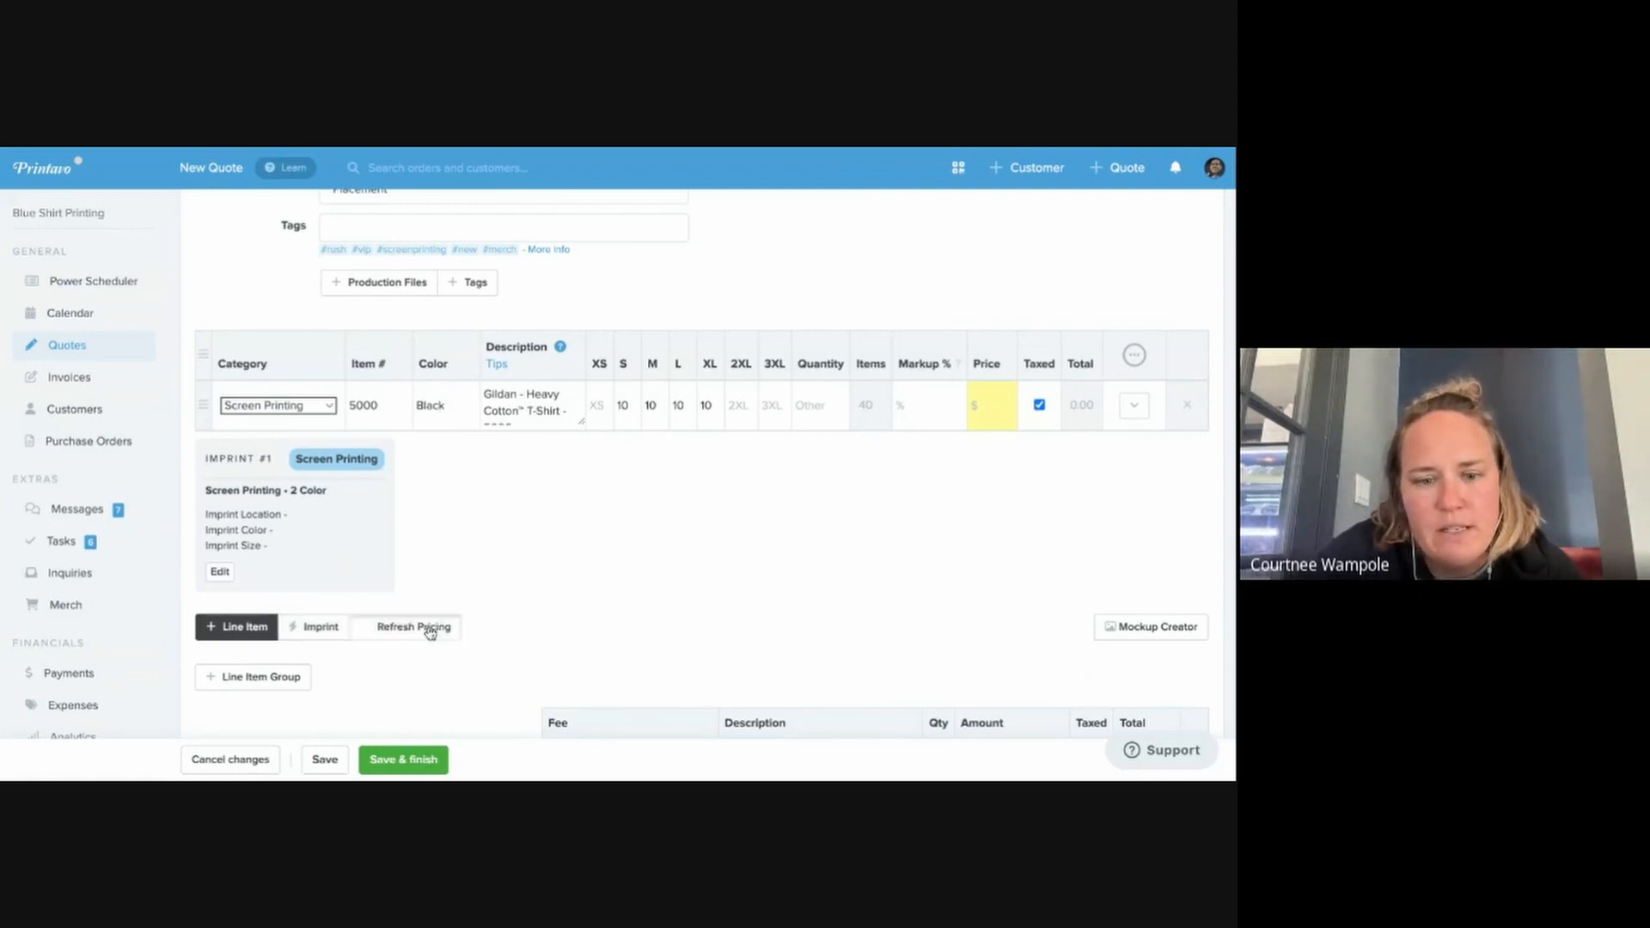
{"action": "double_click", "coordinate": [984, 404]}
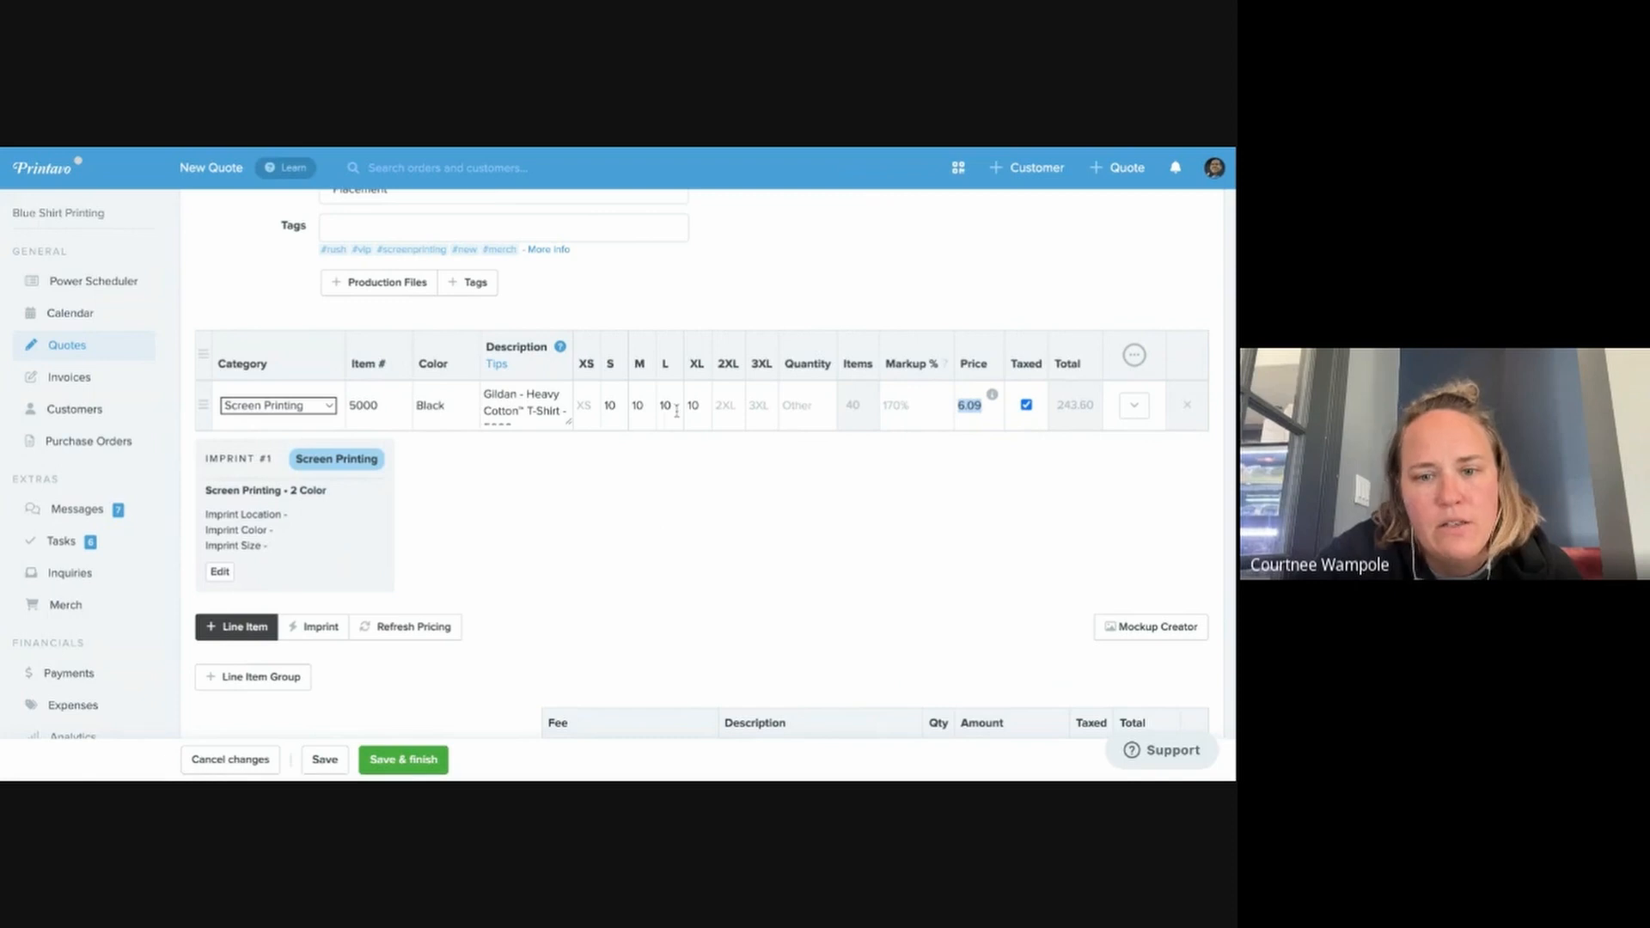
{"action": "triple_click", "coordinate": [337, 495]}
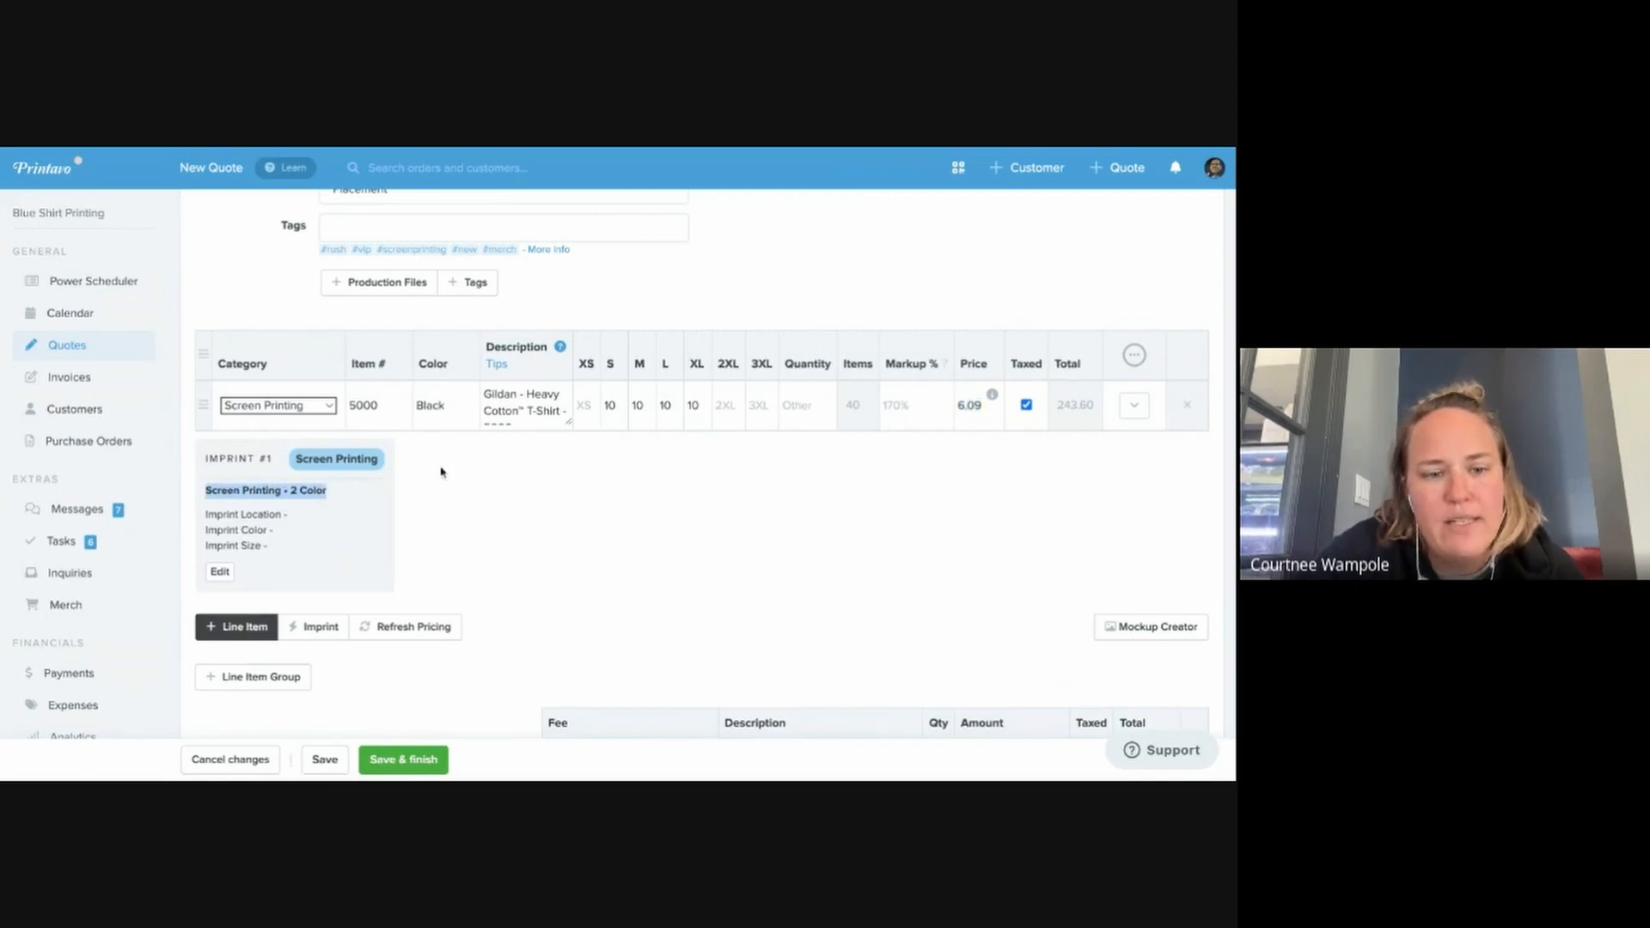
{"action": "left_click", "coordinate": [1009, 430]}
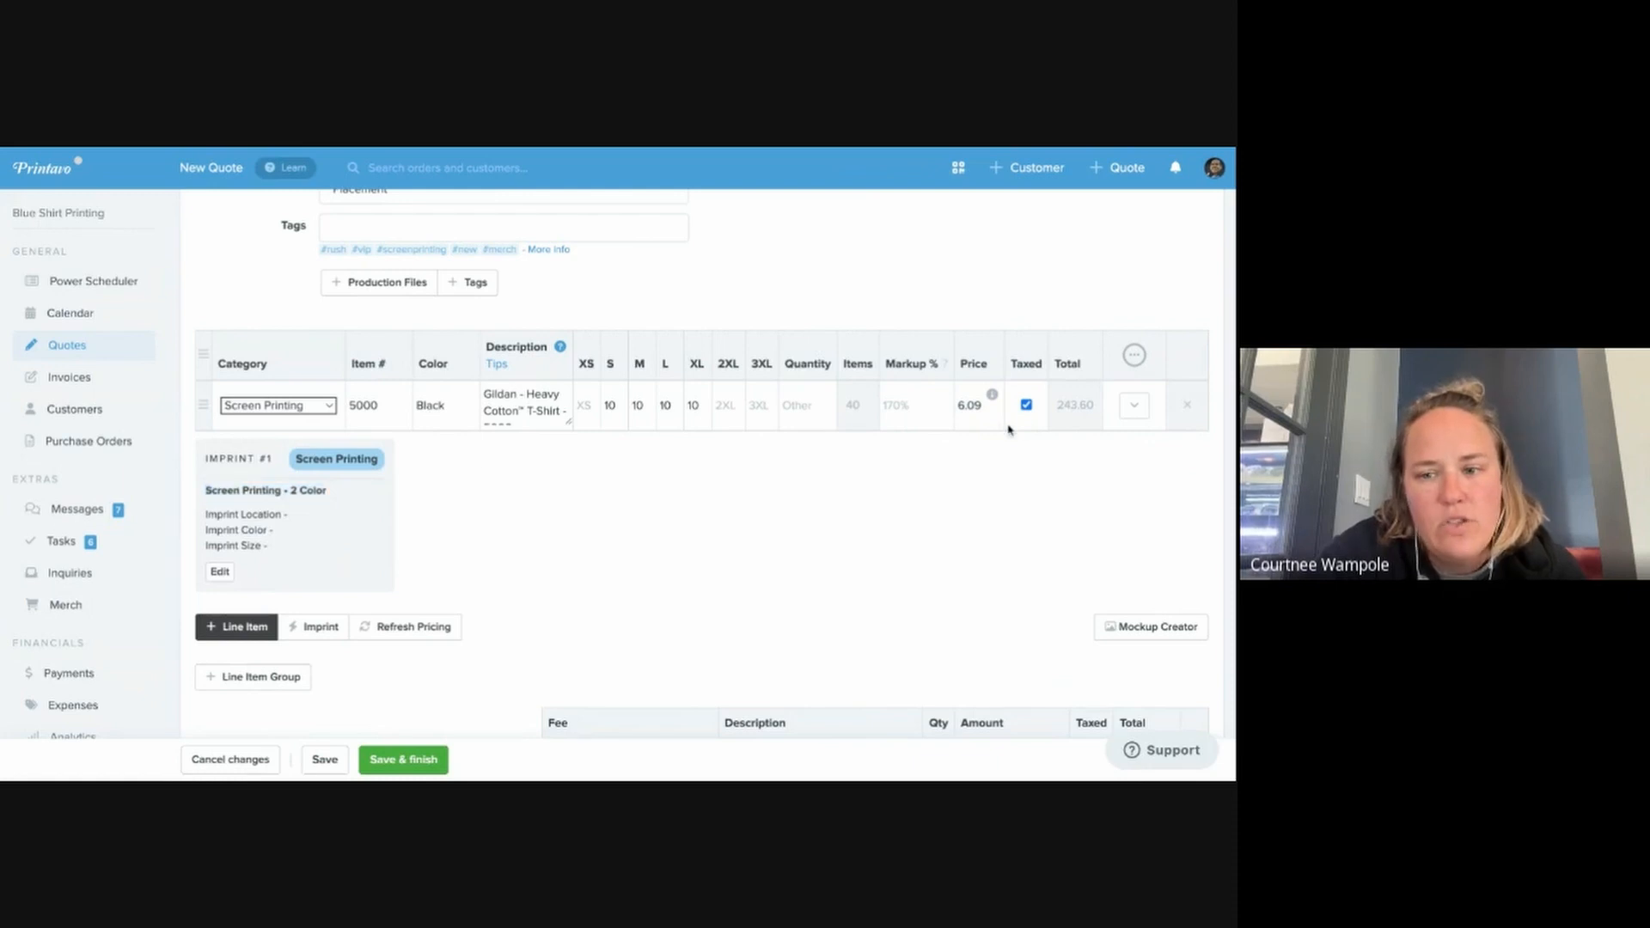
Set the shirt's XL quantity to 50 and refresh the pricing, leaving no blank line item below it
{"action": "key", "text": "Return"}
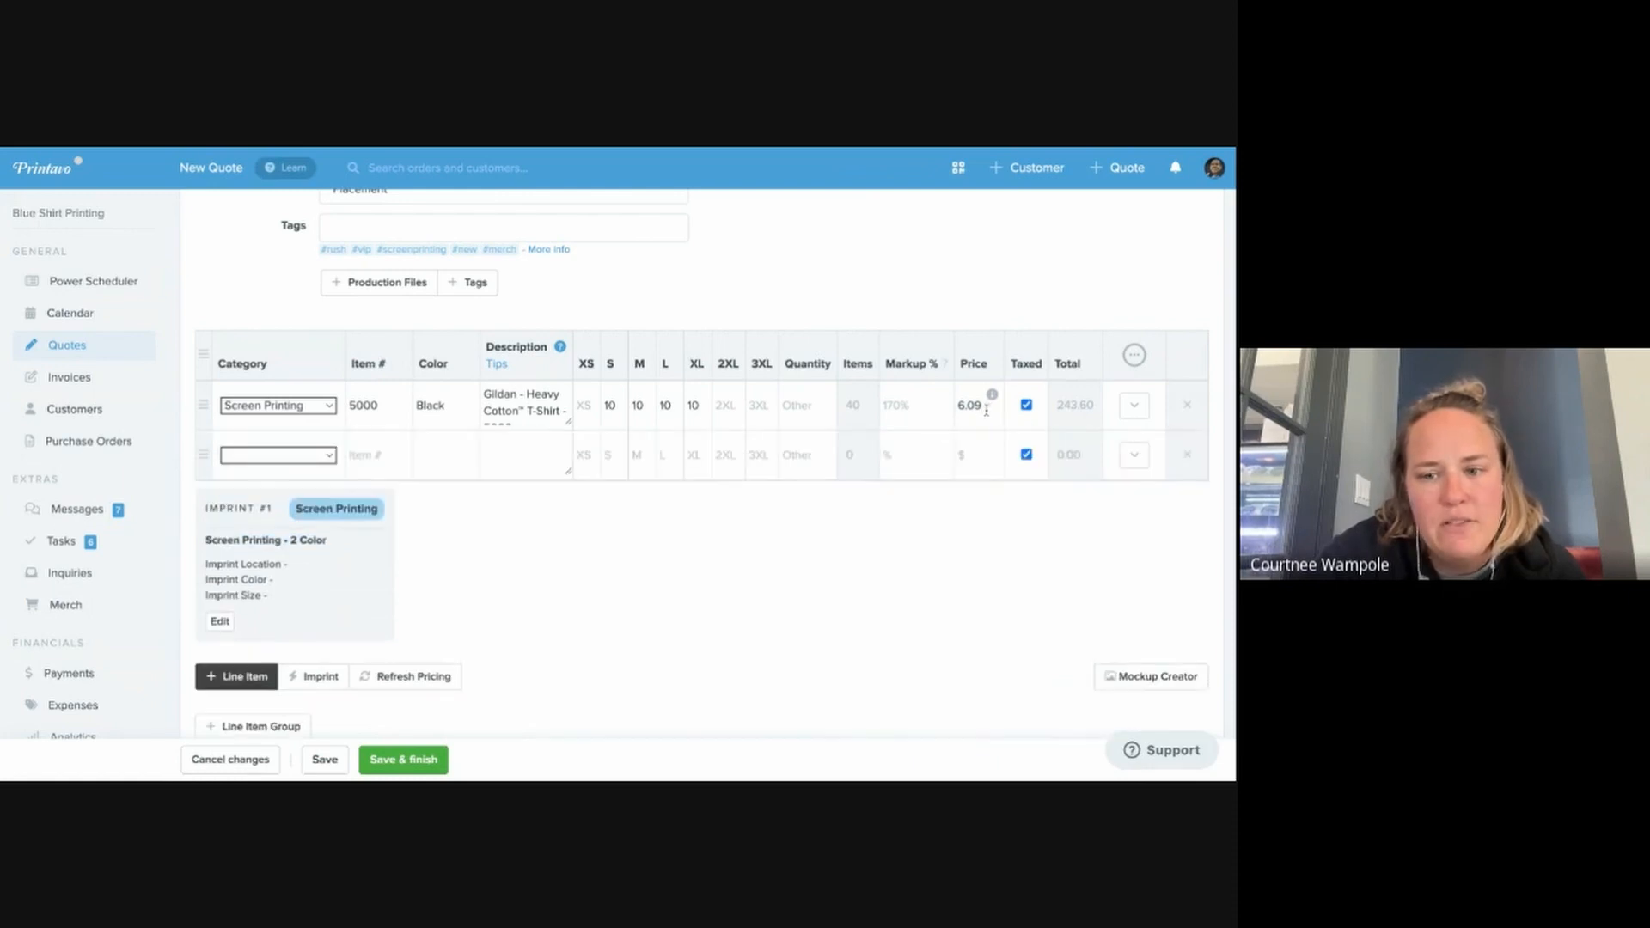
{"action": "double_click", "coordinate": [703, 403]}
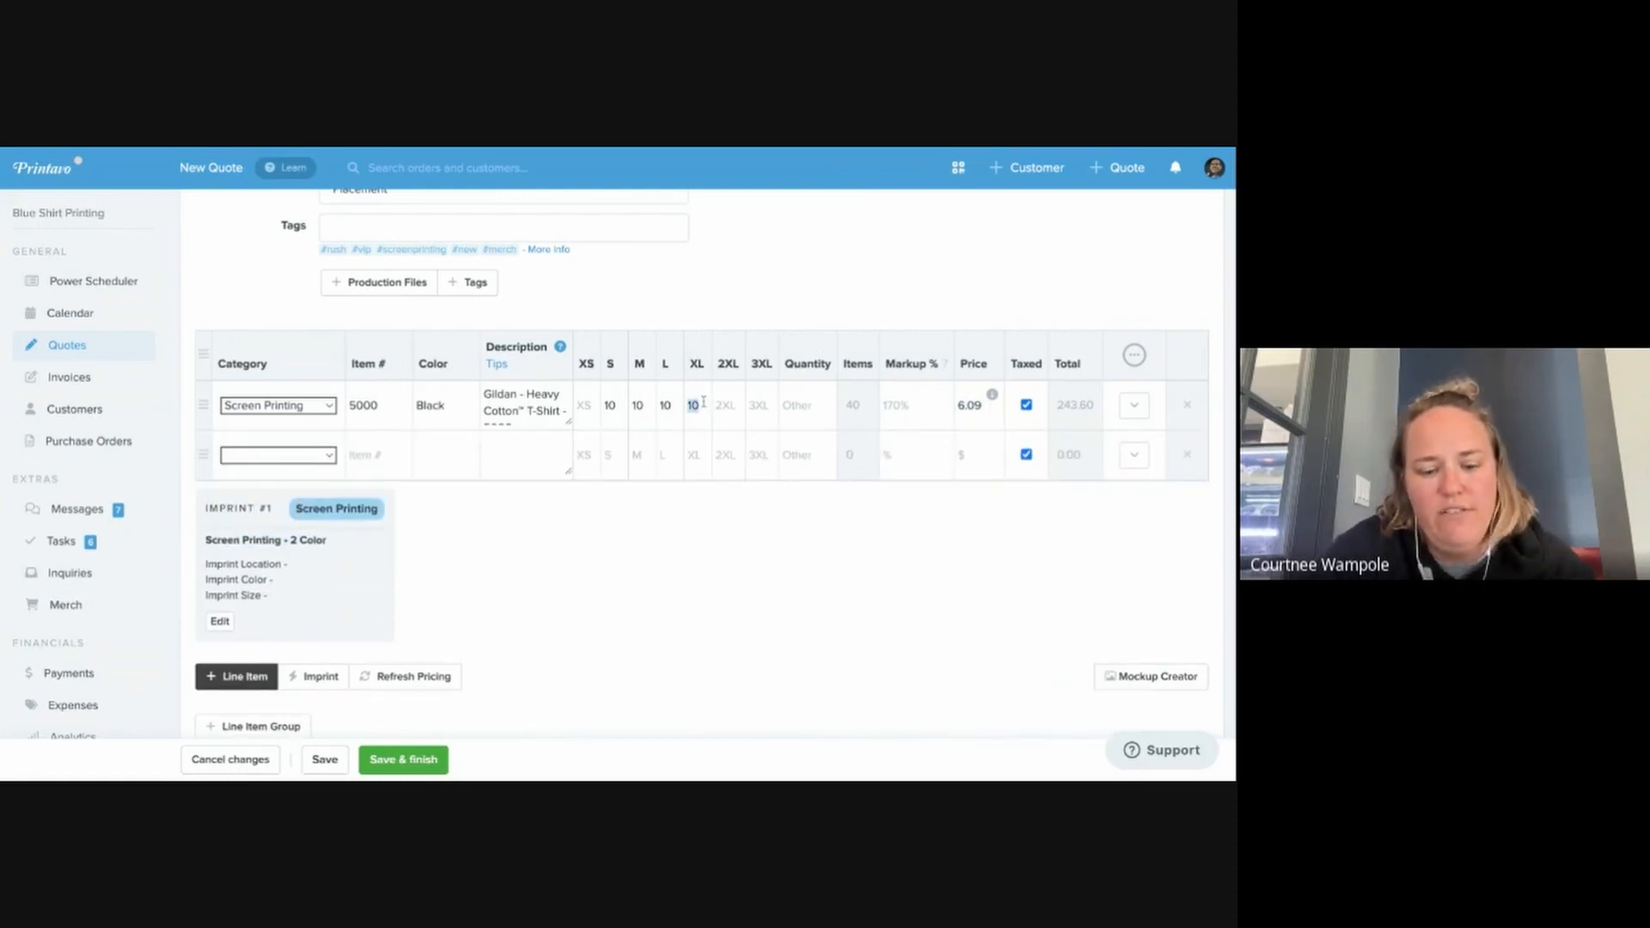
{"action": "type", "text": "50"}
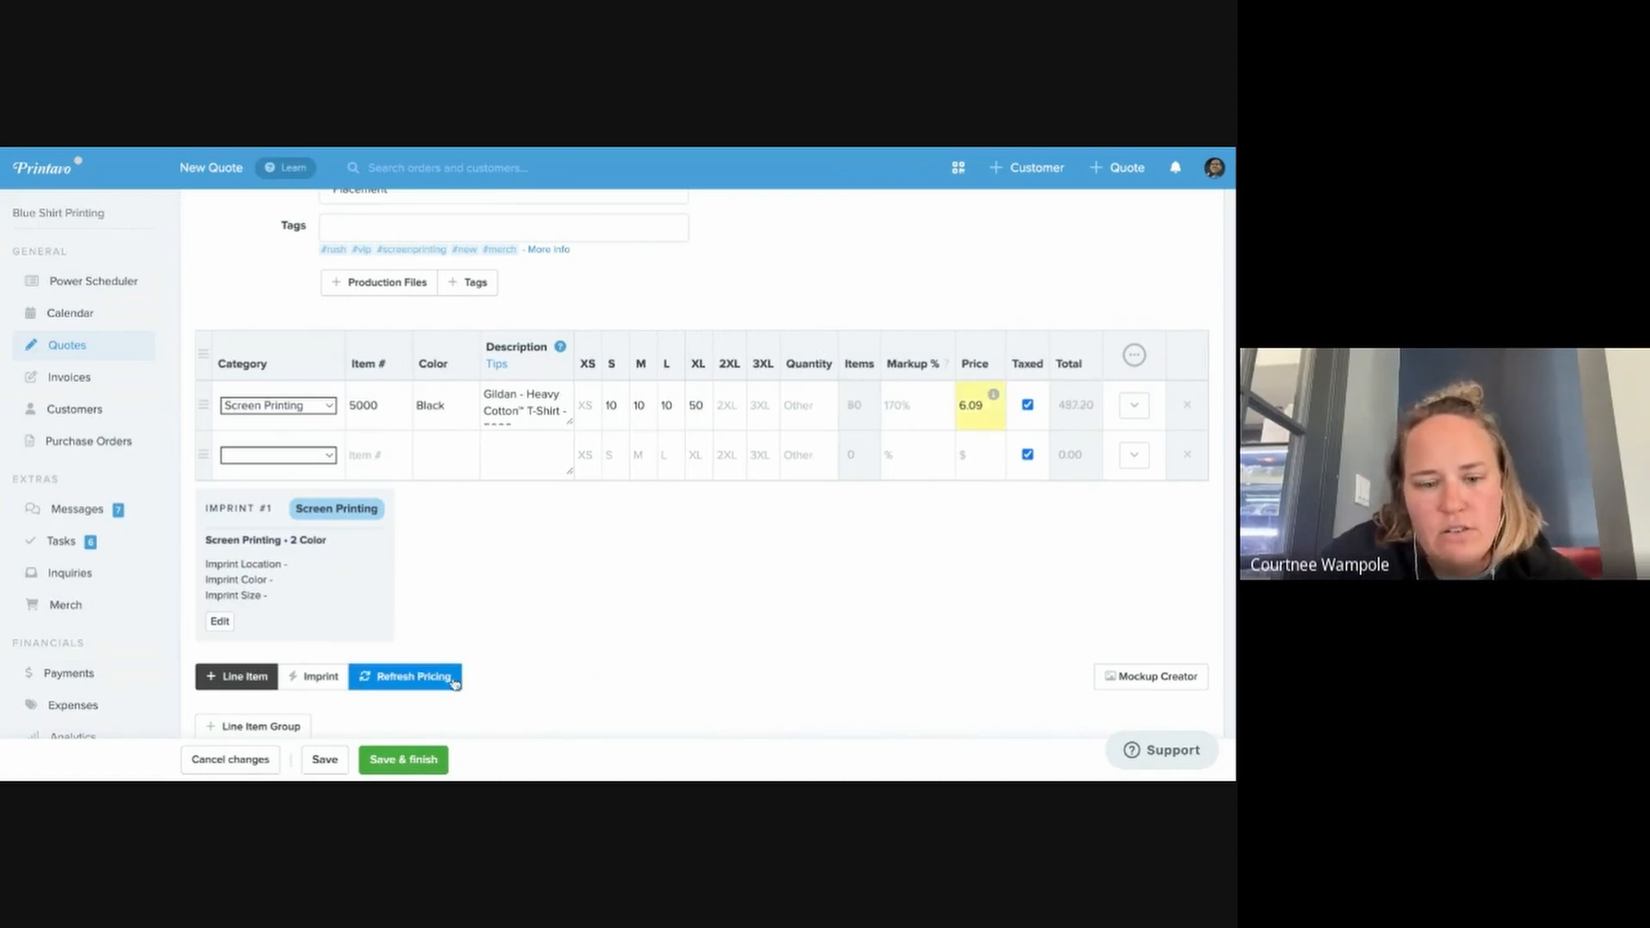
{"action": "left_click", "coordinate": [443, 680]}
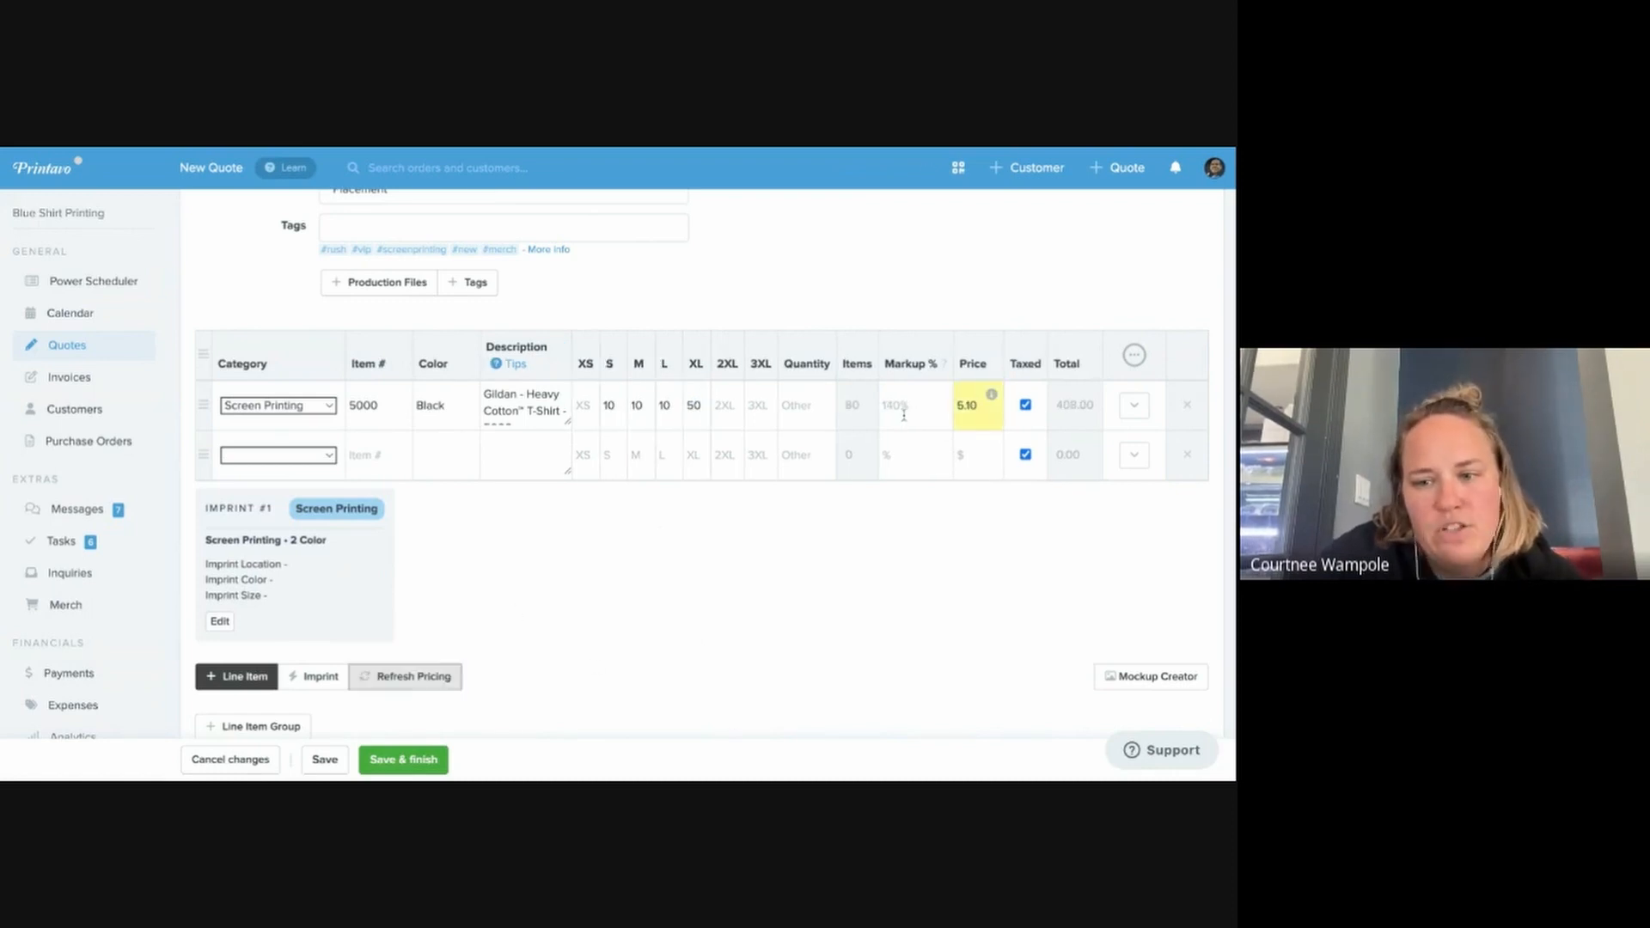
{"action": "double_click", "coordinate": [977, 410]}
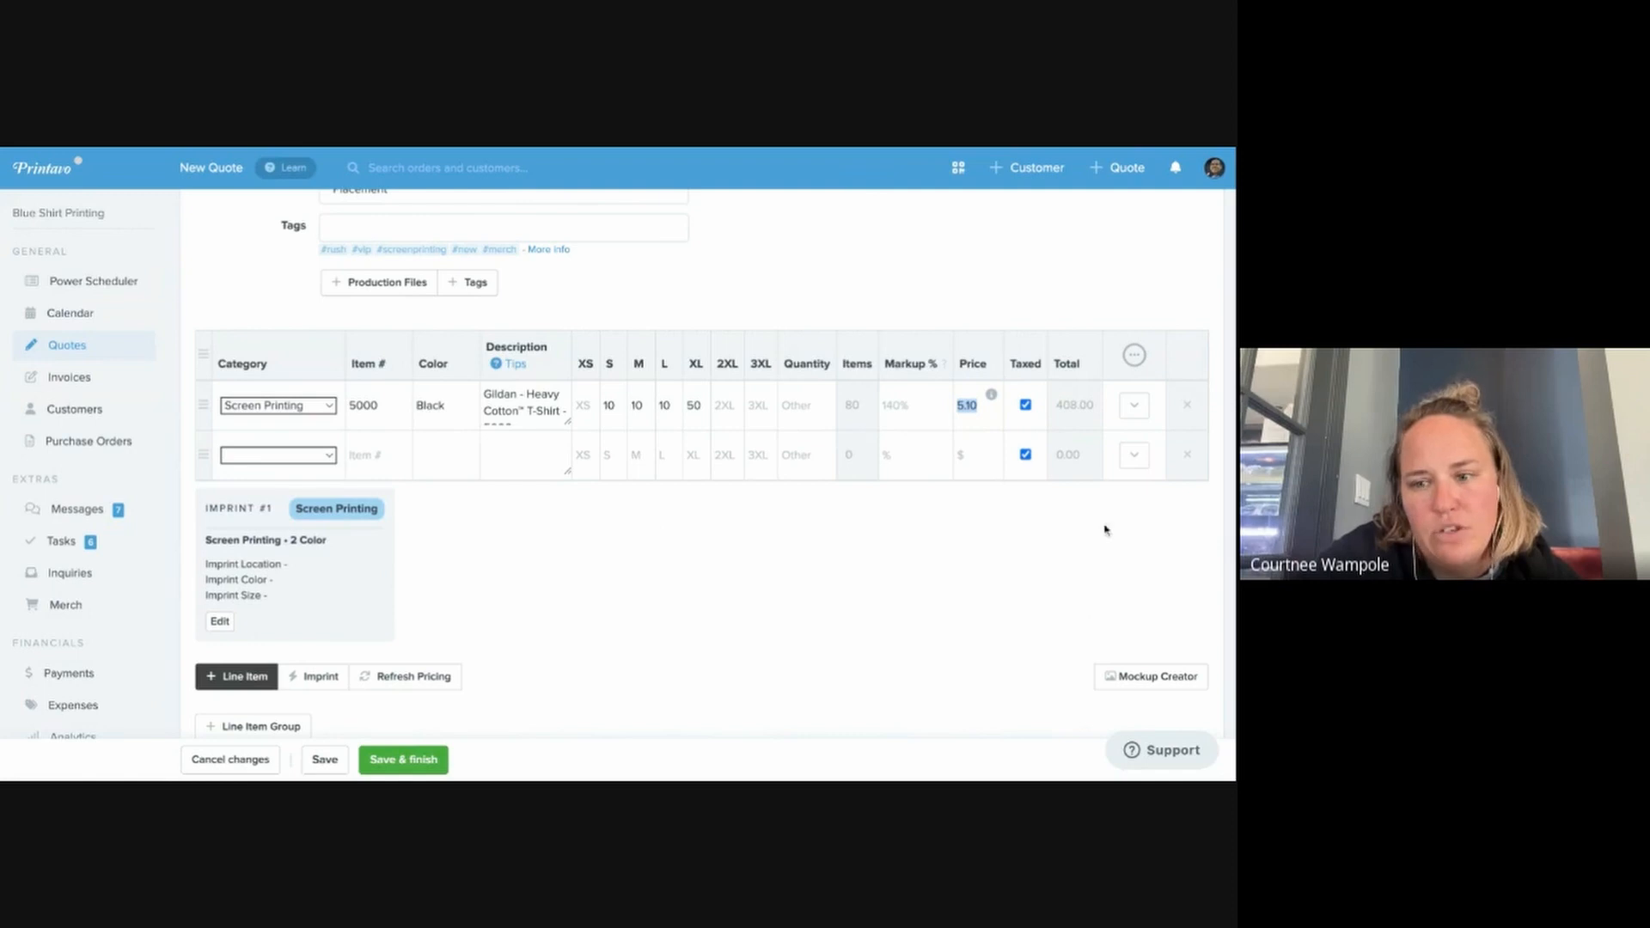
{"action": "left_click", "coordinate": [1186, 454]}
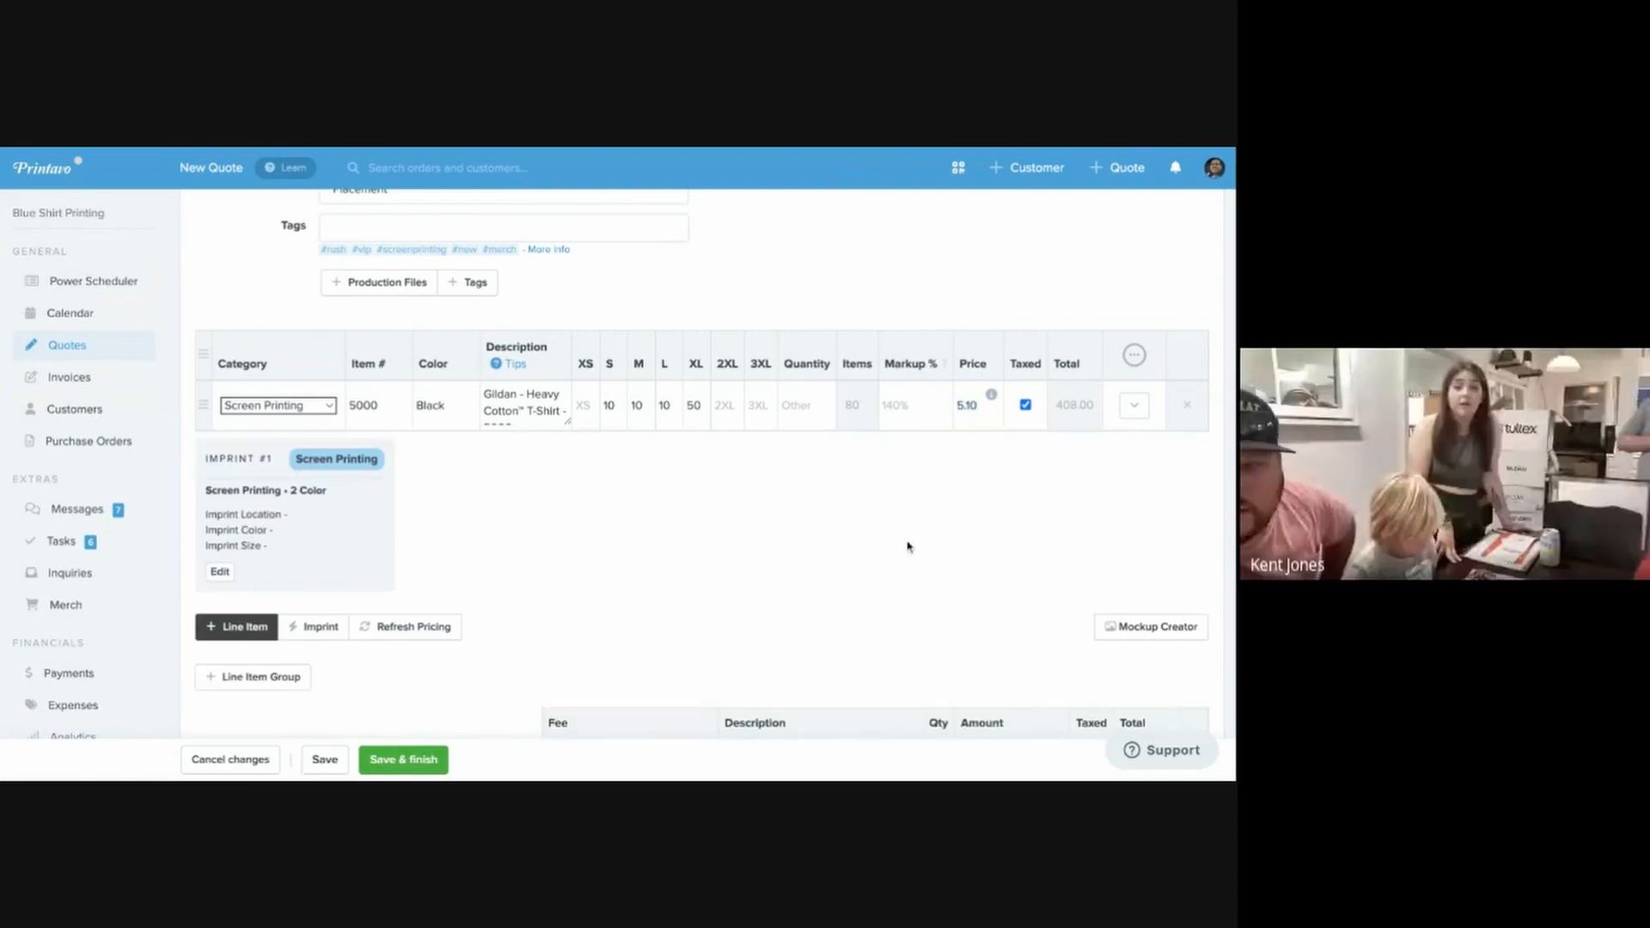
Open the Mockup Creator for the quote and add the "Get It Got It" logo as the design for Imprint 1
{"action": "left_click", "coordinate": [1149, 630]}
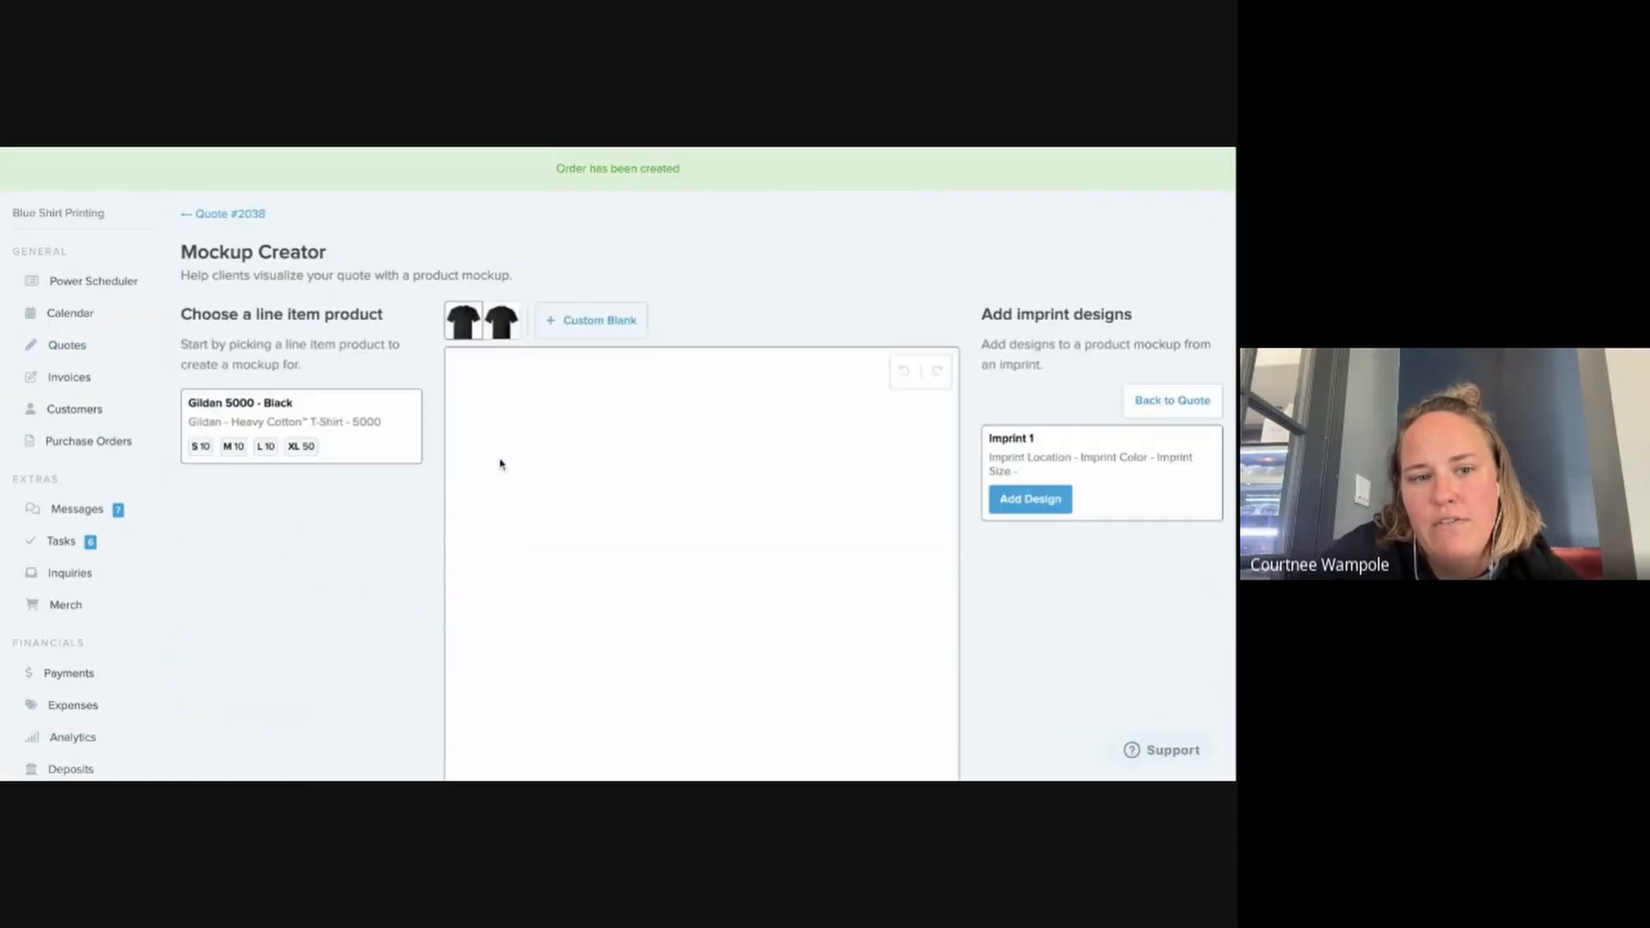
{"action": "scroll", "coordinate": [501, 464], "scroll_direction": "down", "scroll_amount": 1}
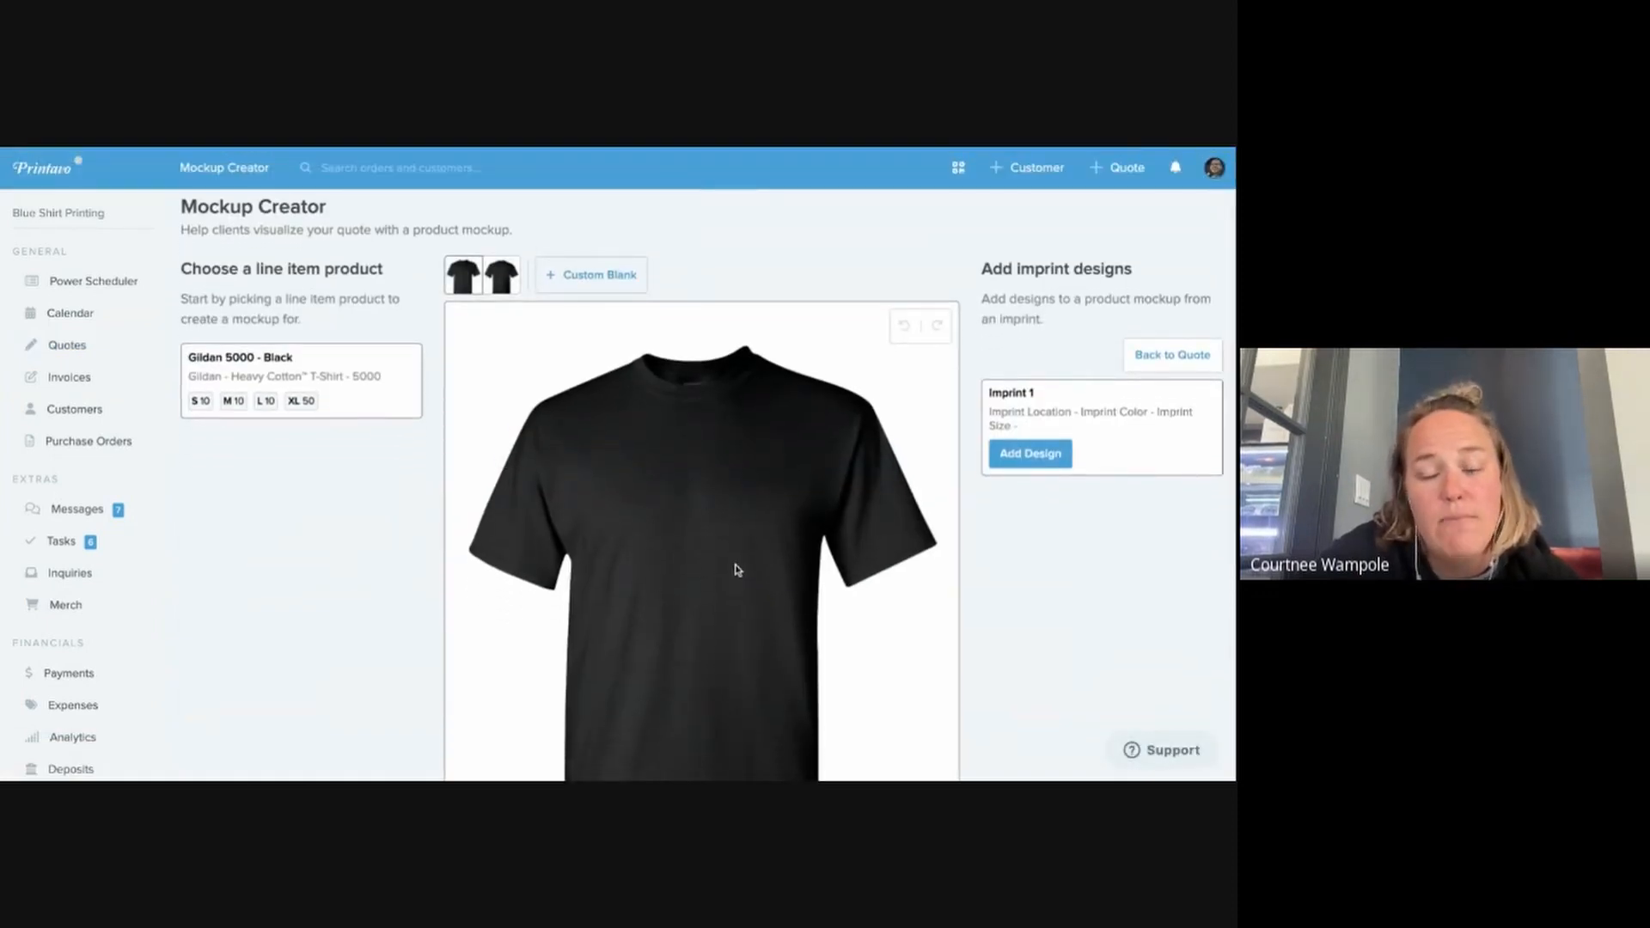
{"action": "left_click", "coordinate": [1033, 450]}
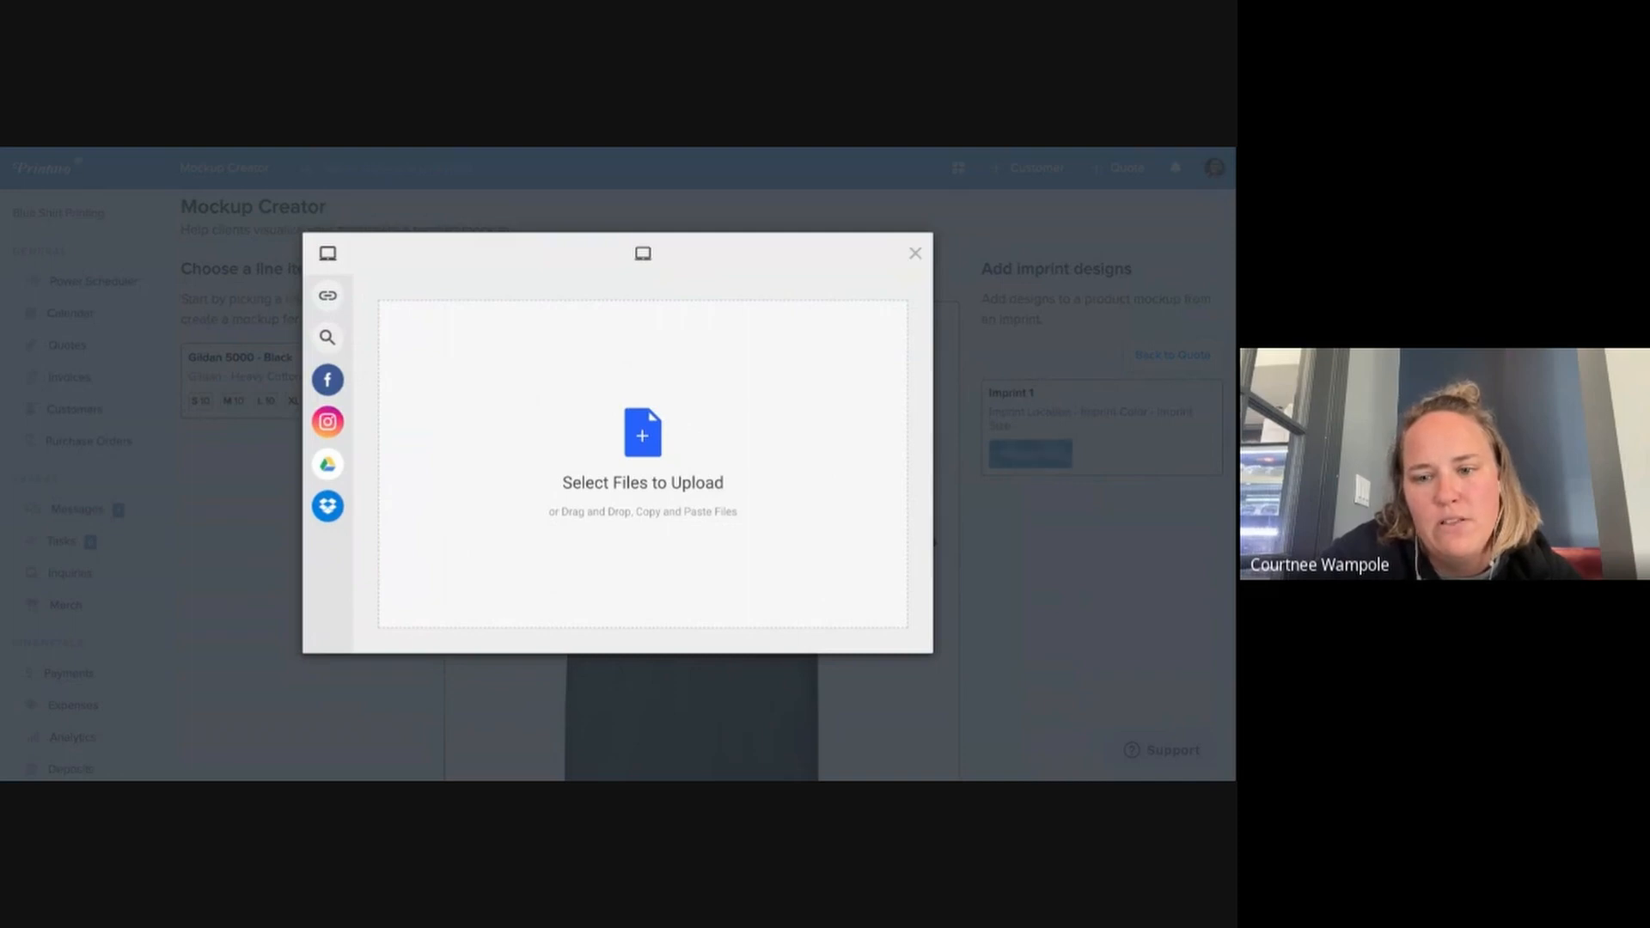
{"action": "left_click", "coordinate": [876, 631]}
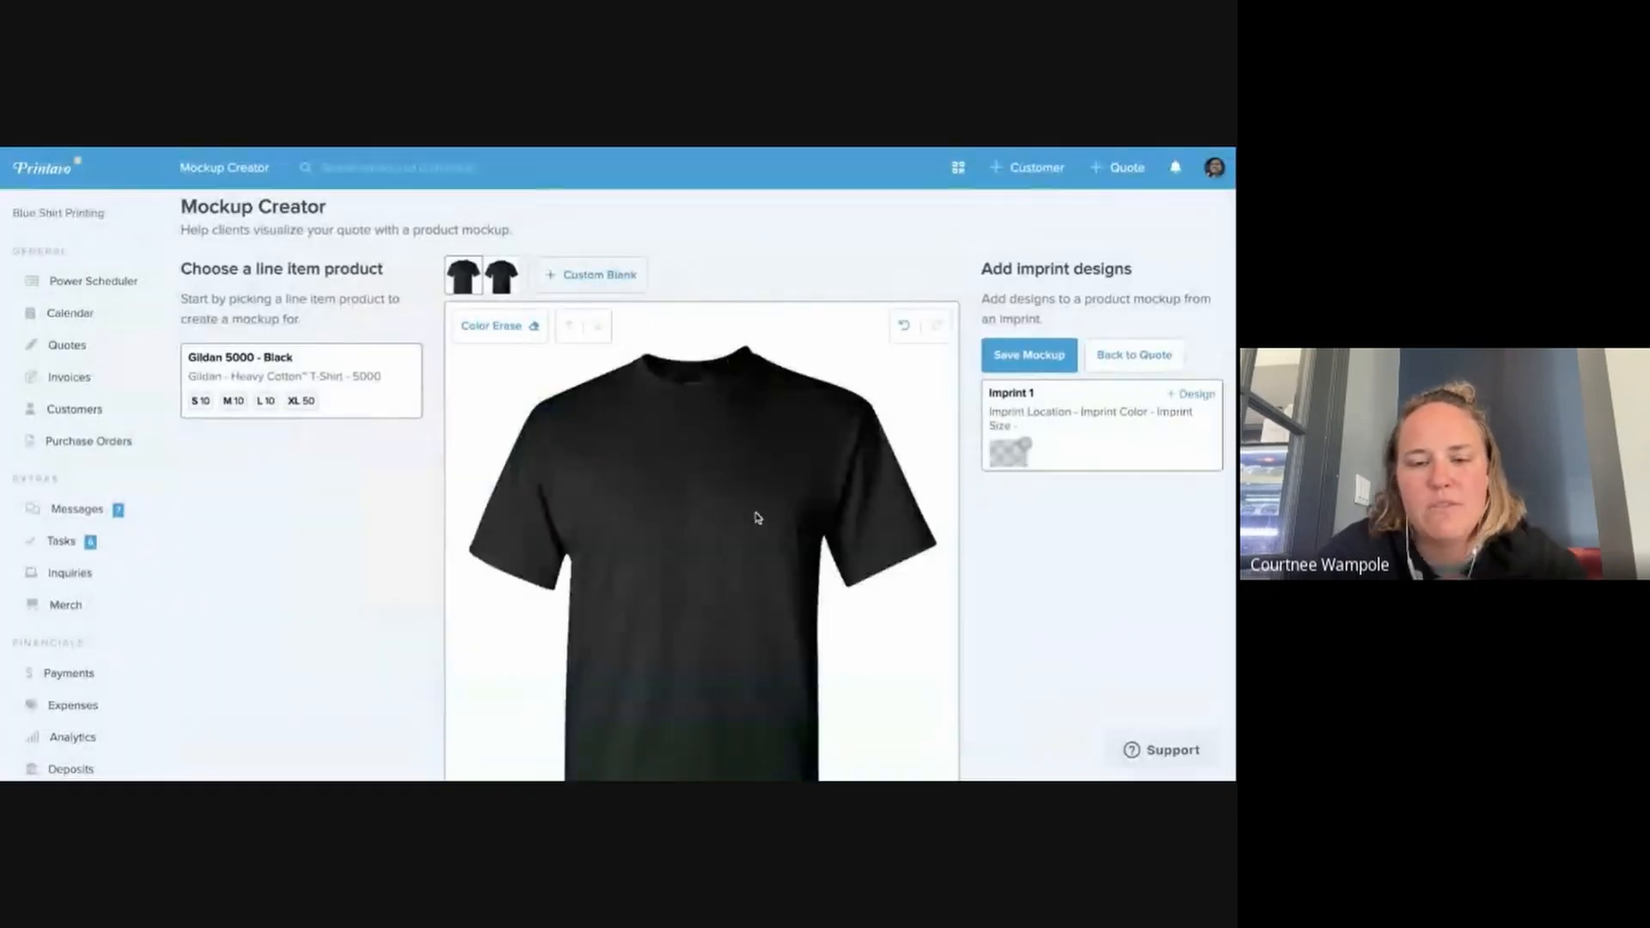
Erase the white background from the logo with Color Erase and shrink the logo to fit the shirt's chest
{"action": "left_click", "coordinate": [498, 326]}
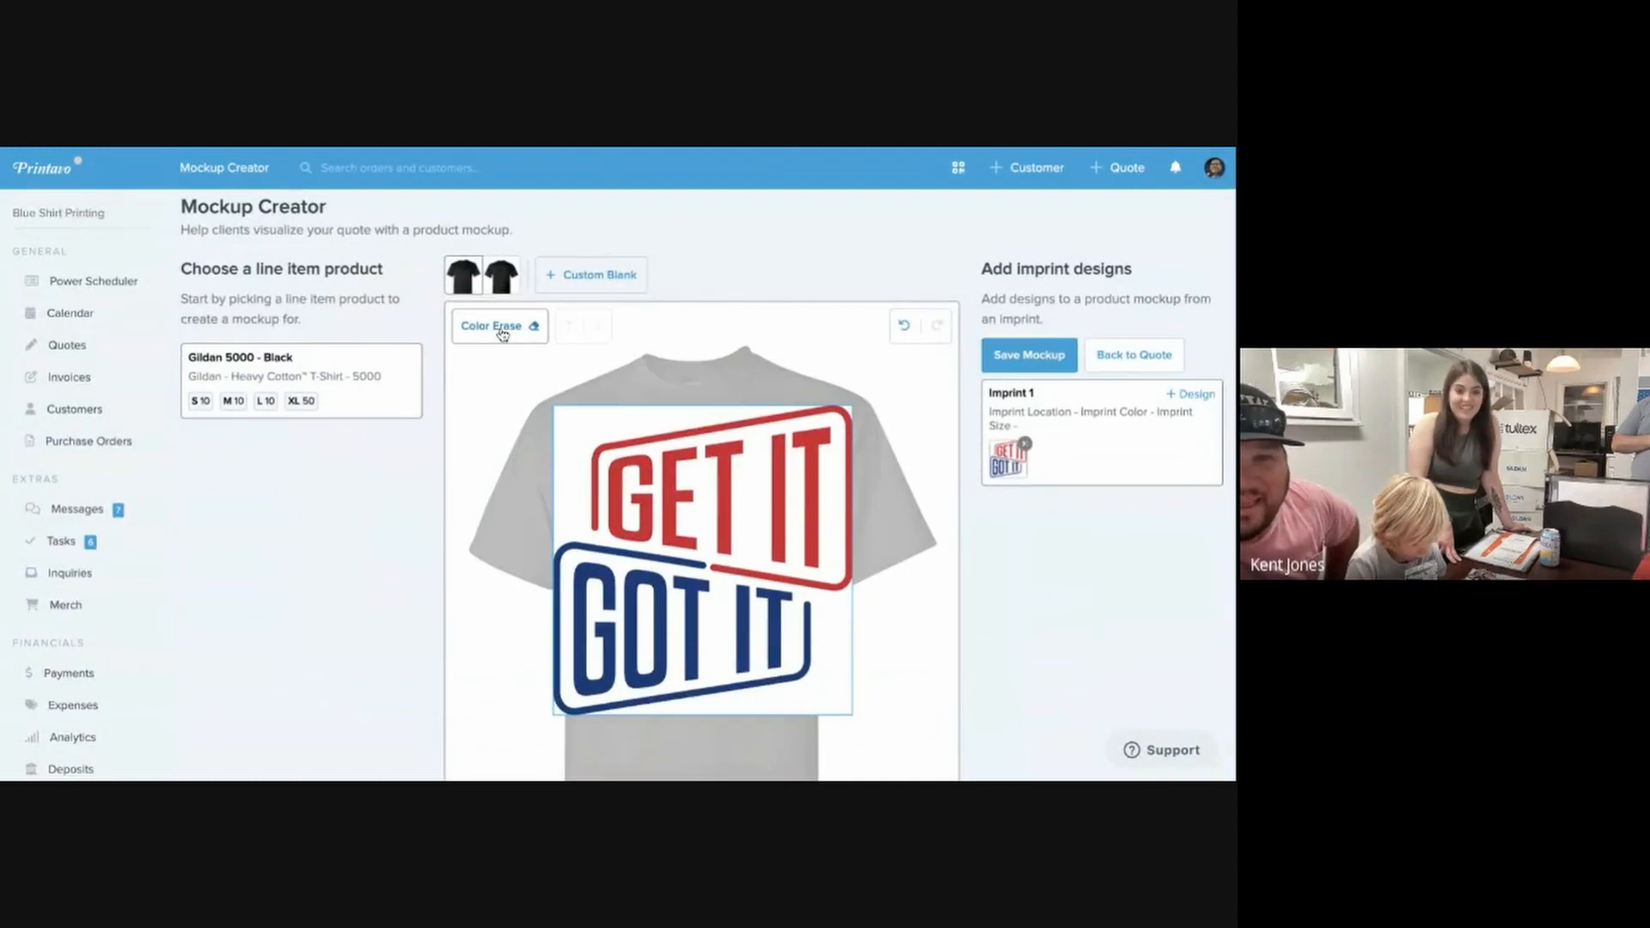
{"action": "left_click", "coordinate": [569, 416]}
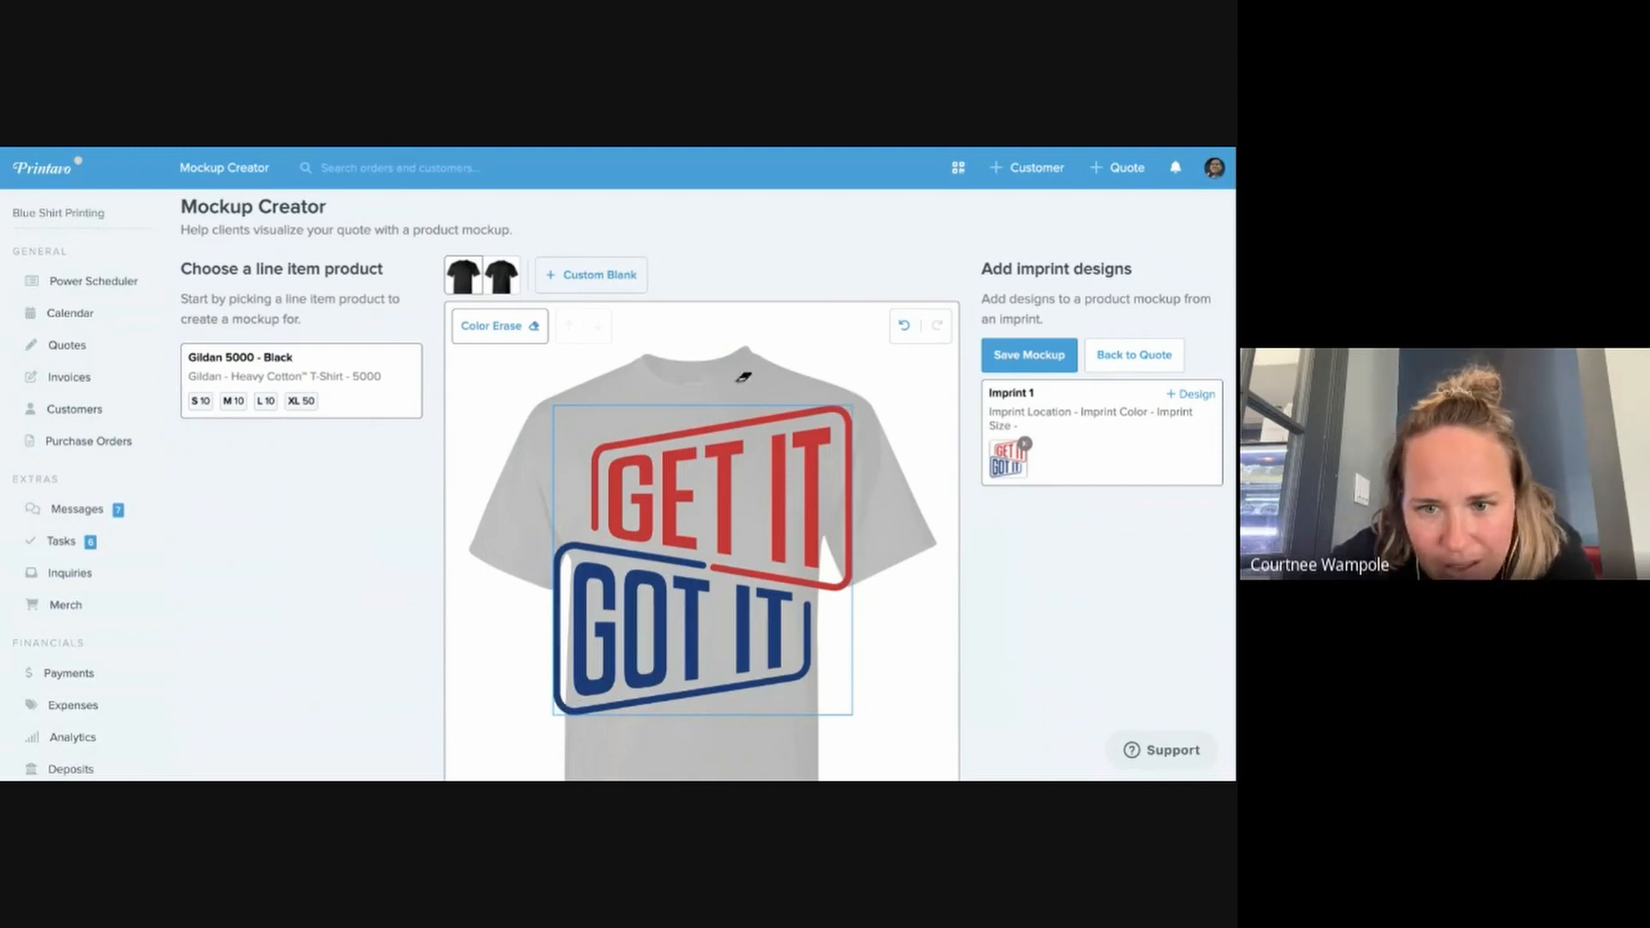
{"action": "left_click", "coordinate": [488, 336]}
{"action": "left_click_drag", "start_coordinate": [861, 724], "coordinate": [761, 610]}
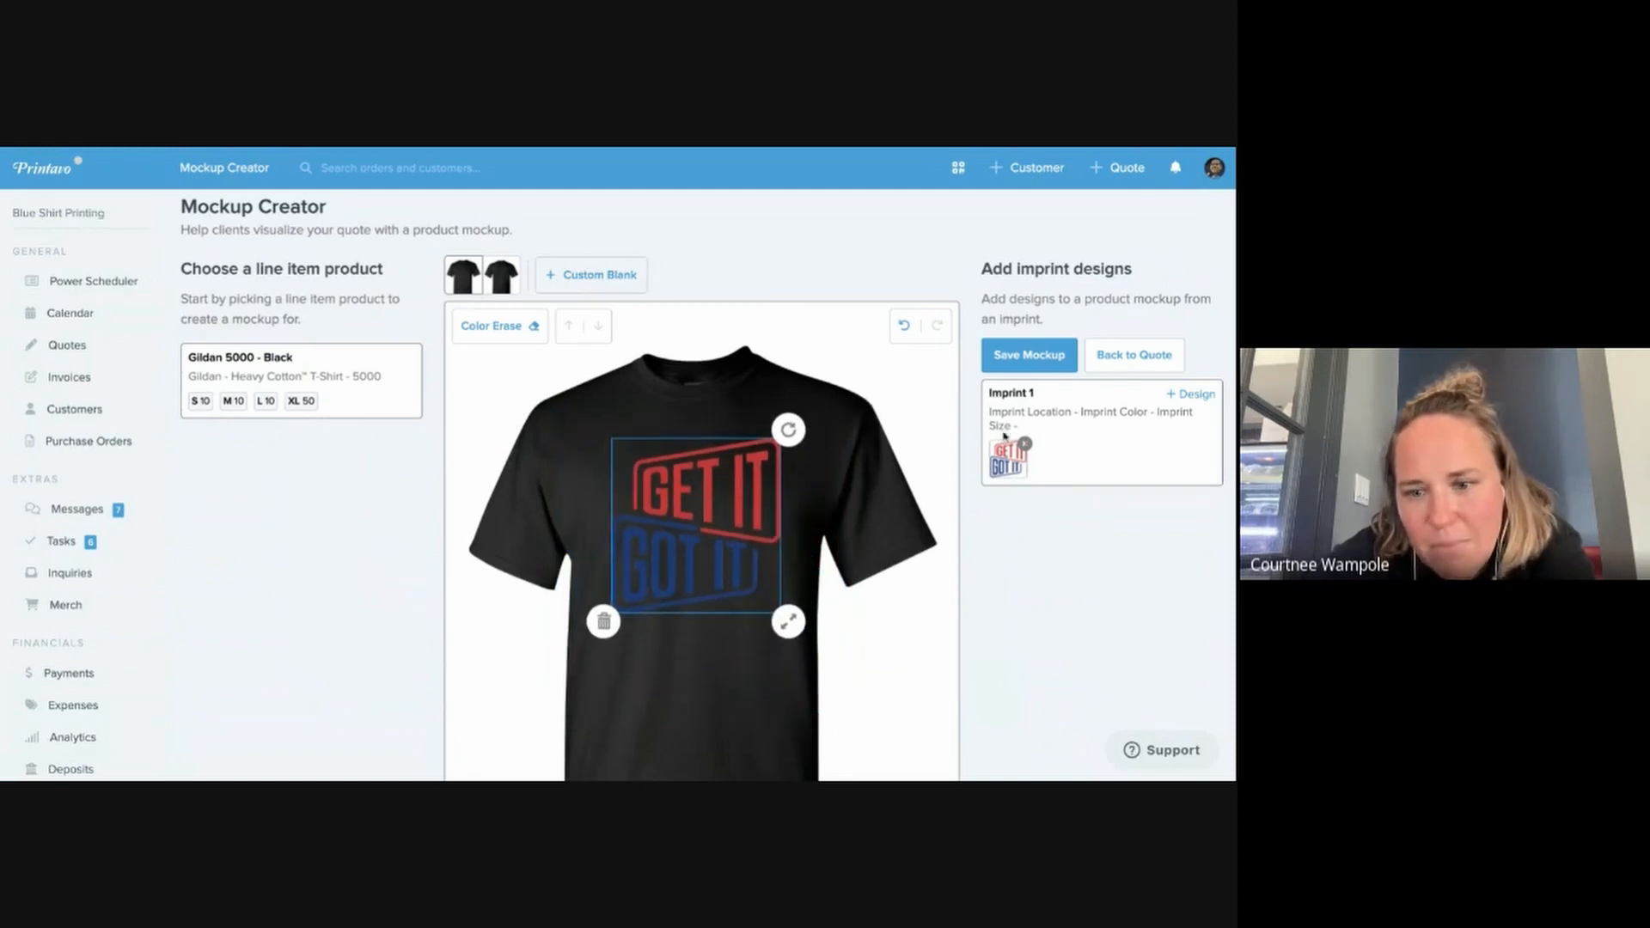
Save the shirt mockup and return to the quote to check it on the line item, the imprint and the fees
{"action": "left_click", "coordinate": [1029, 355]}
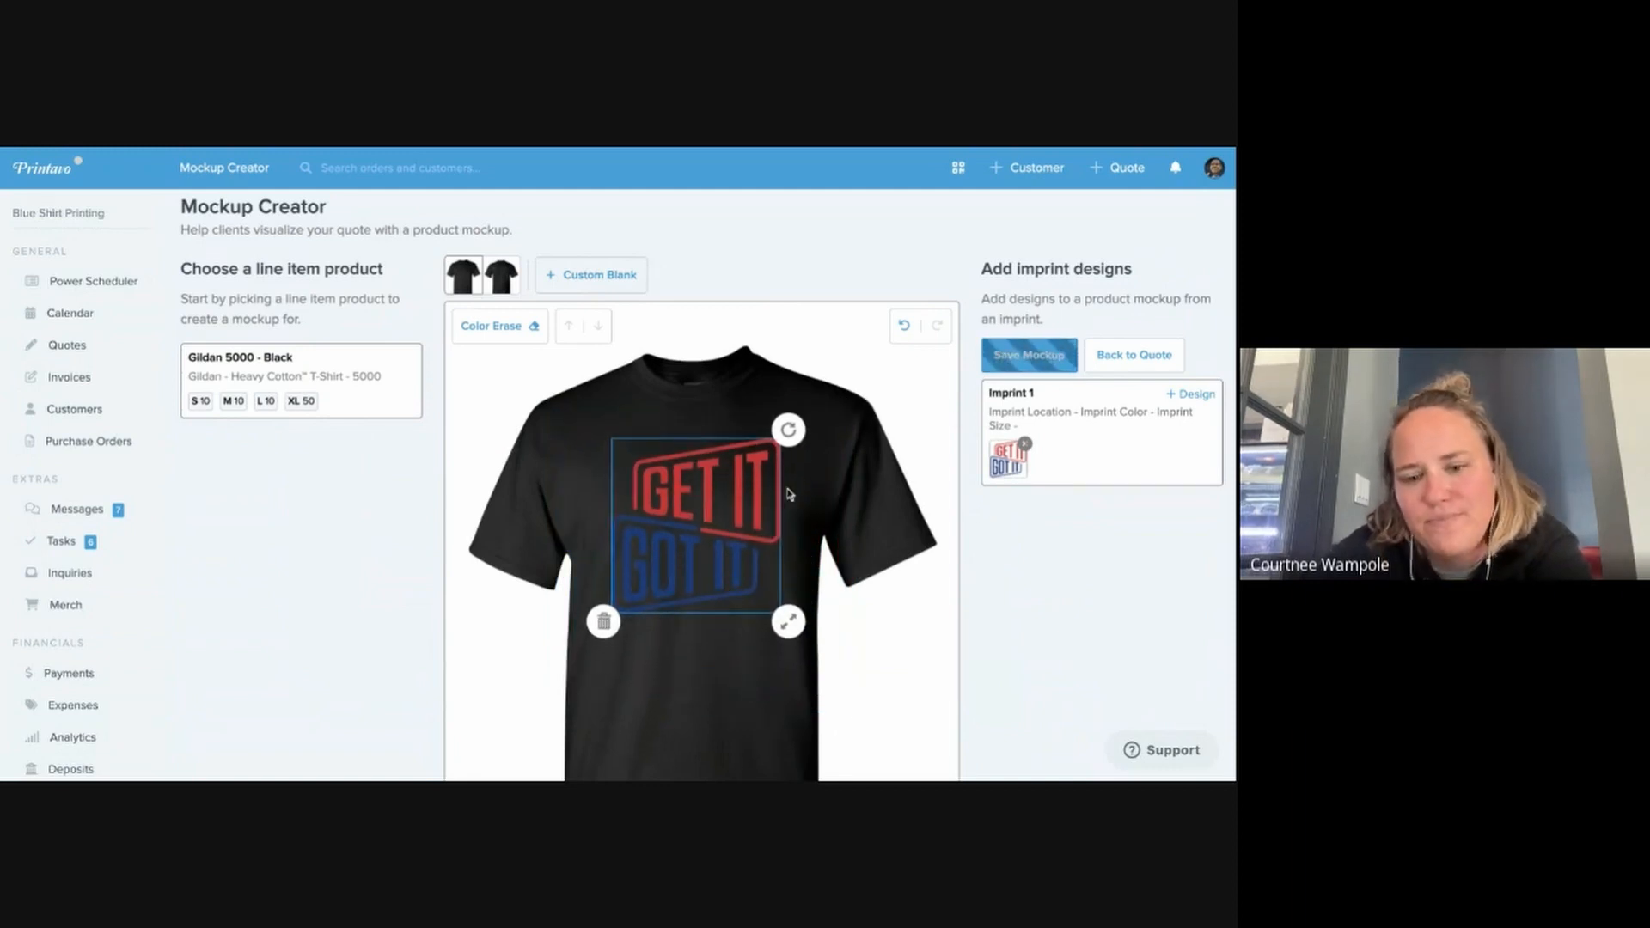
{"action": "left_click", "coordinate": [1139, 361]}
{"action": "scroll", "coordinate": [726, 560], "scroll_direction": "down", "scroll_amount": 4}
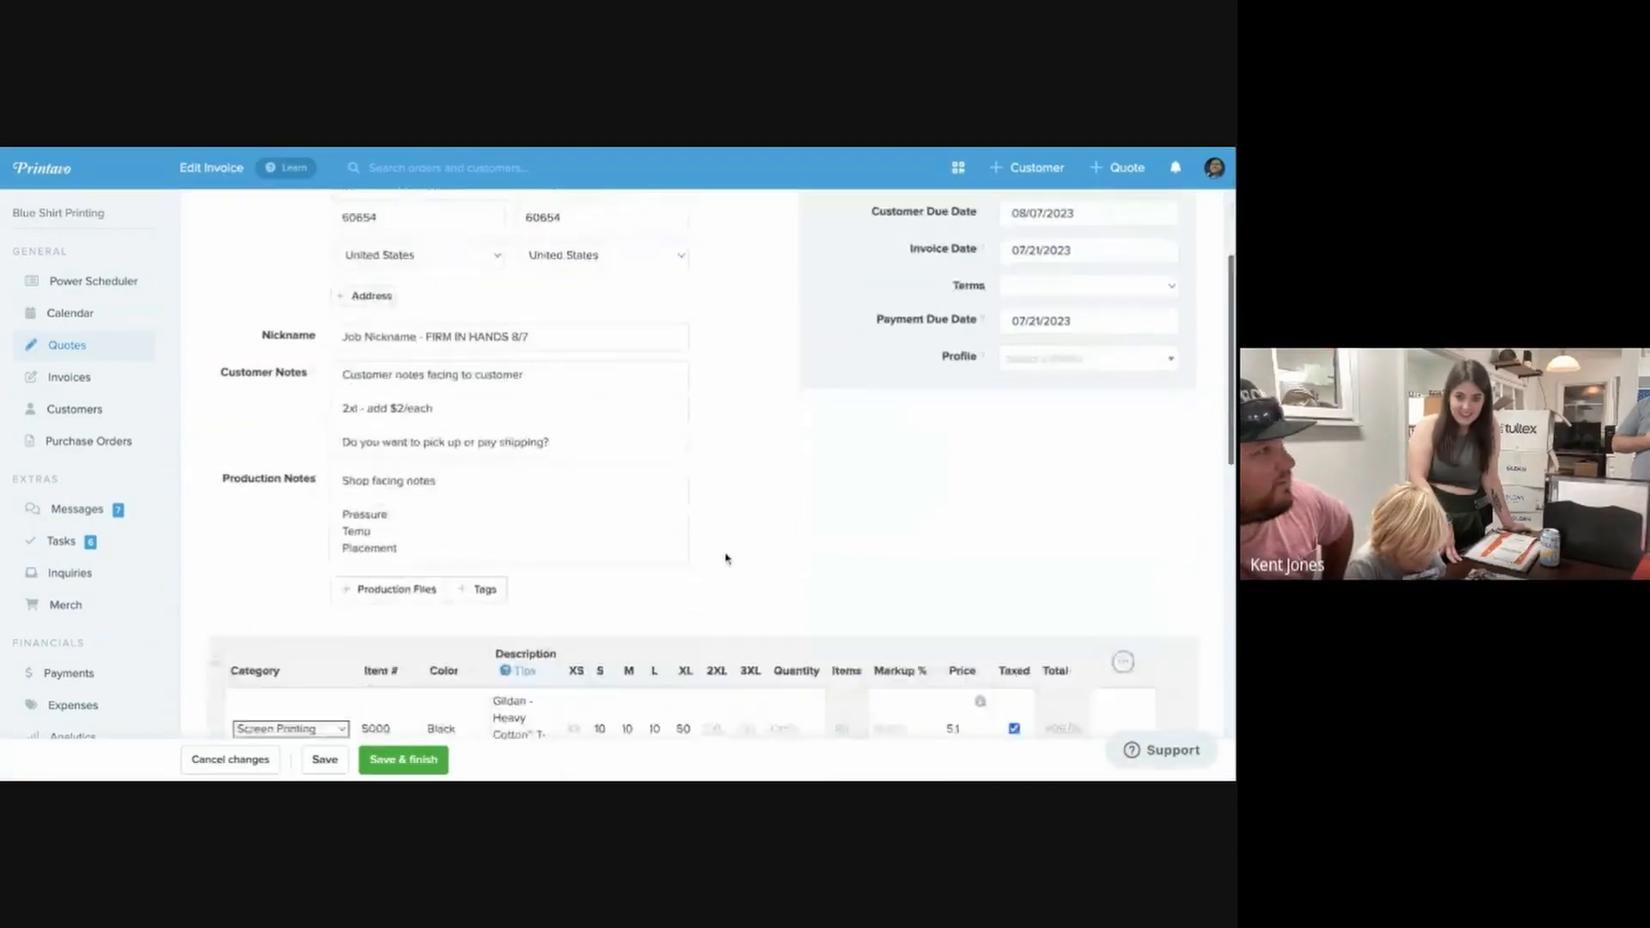
{"action": "scroll", "coordinate": [726, 559], "scroll_direction": "down", "scroll_amount": 4}
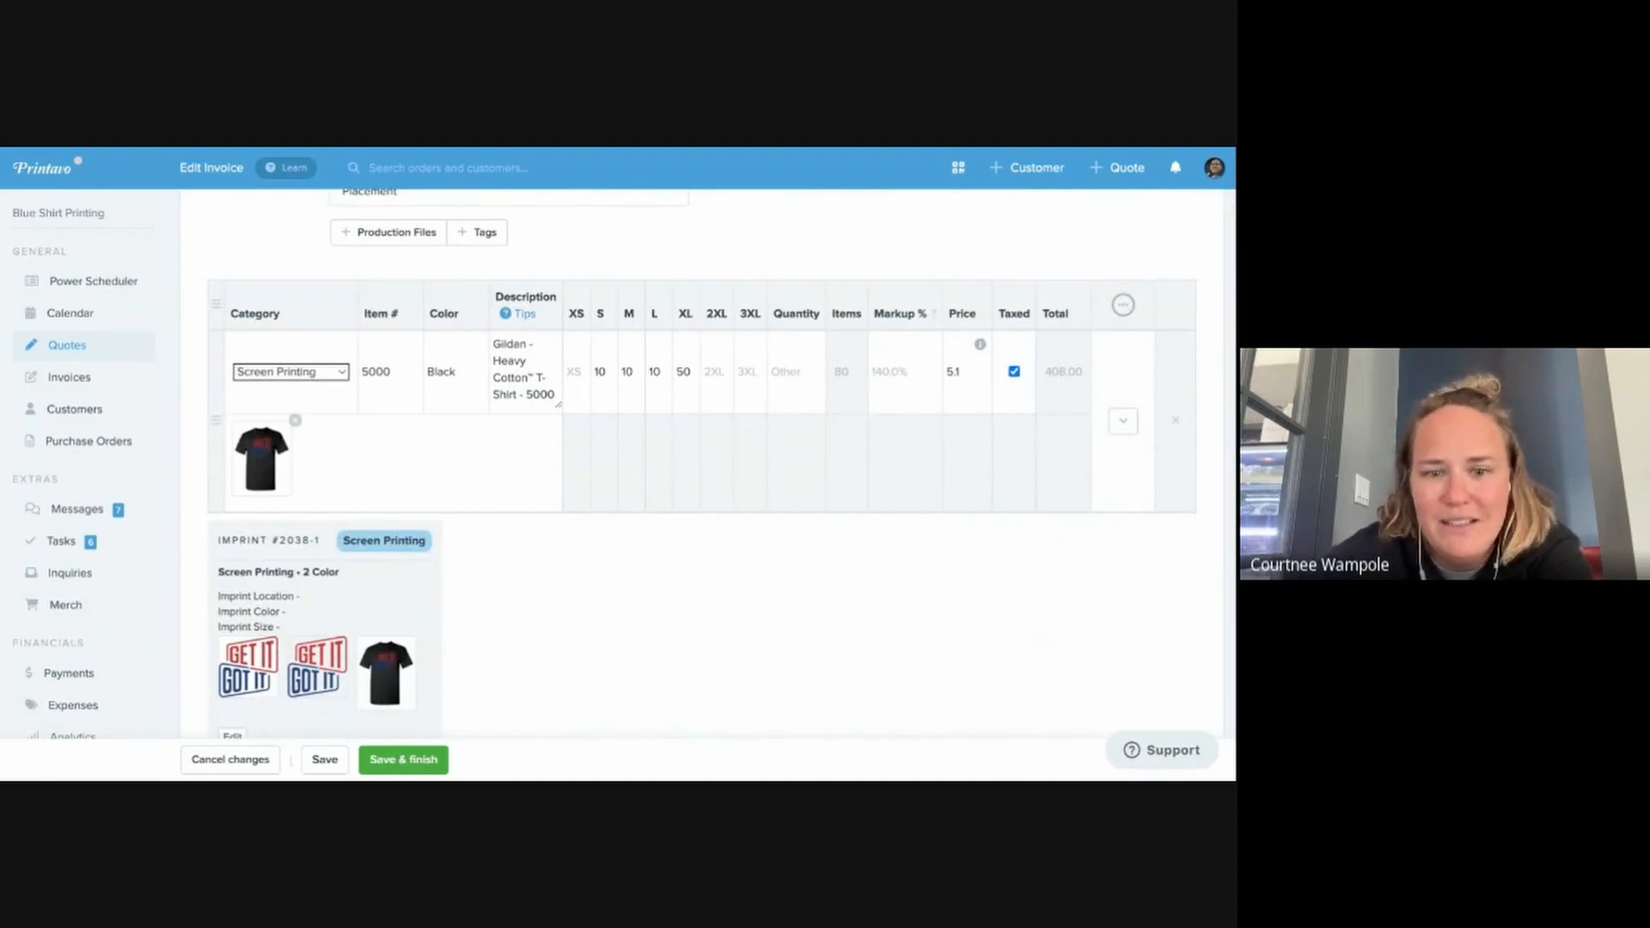
{"action": "scroll", "coordinate": [726, 559], "scroll_direction": "down", "scroll_amount": 1}
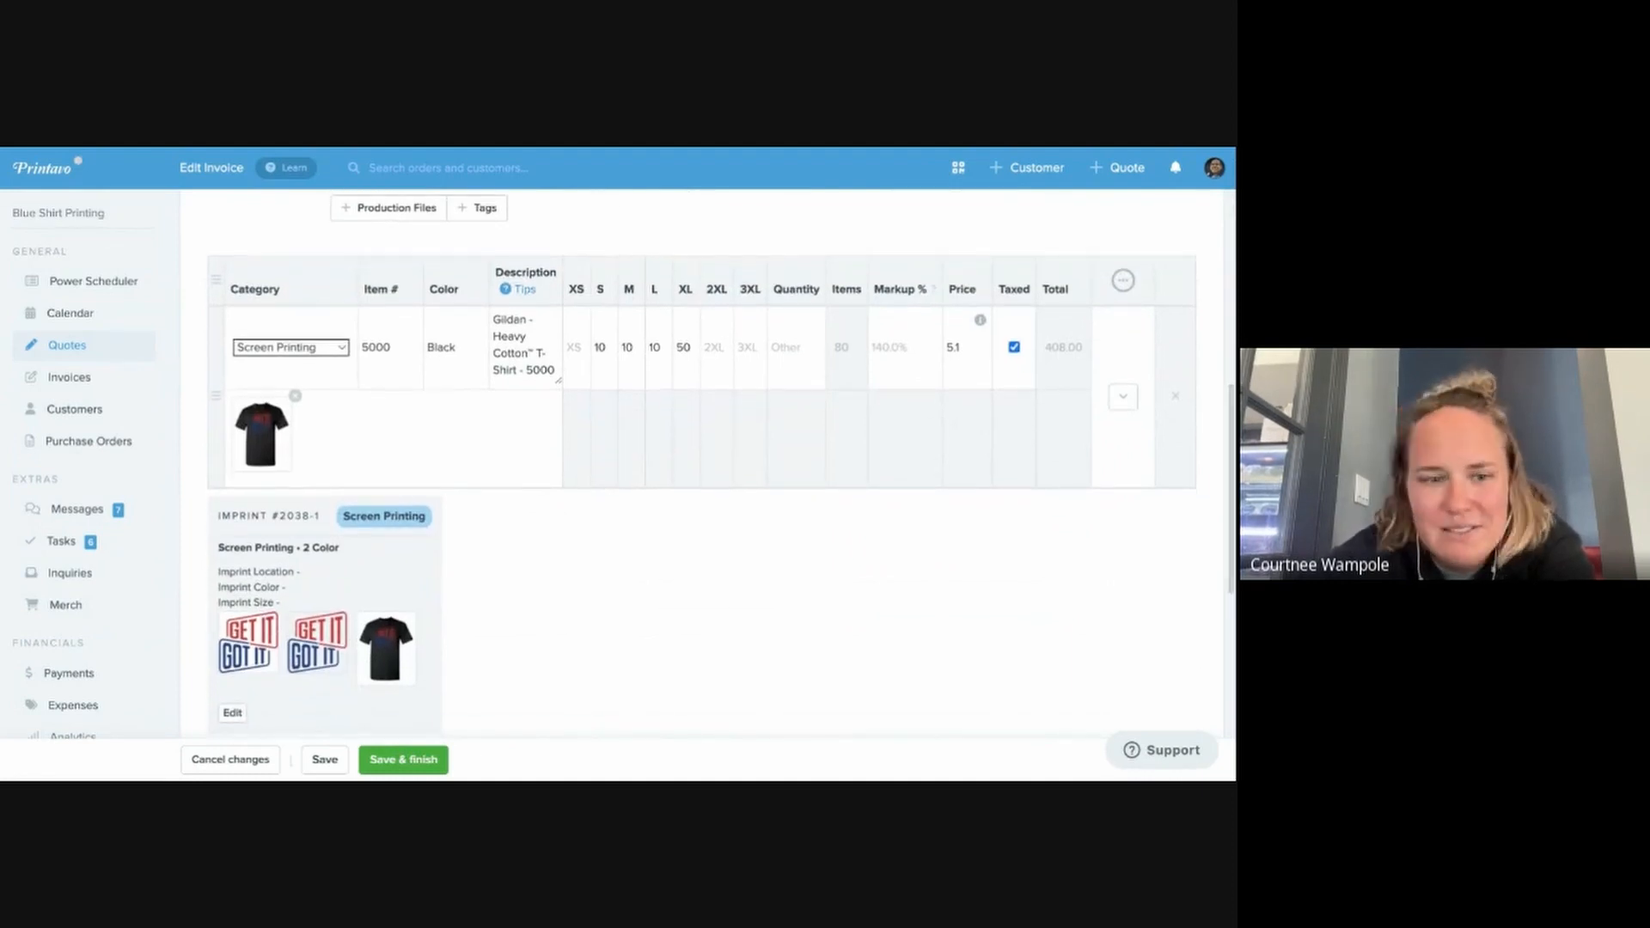
{"action": "scroll", "coordinate": [622, 526], "scroll_direction": "down", "scroll_amount": 1}
{"action": "scroll", "coordinate": [622, 525], "scroll_direction": "down", "scroll_amount": 3}
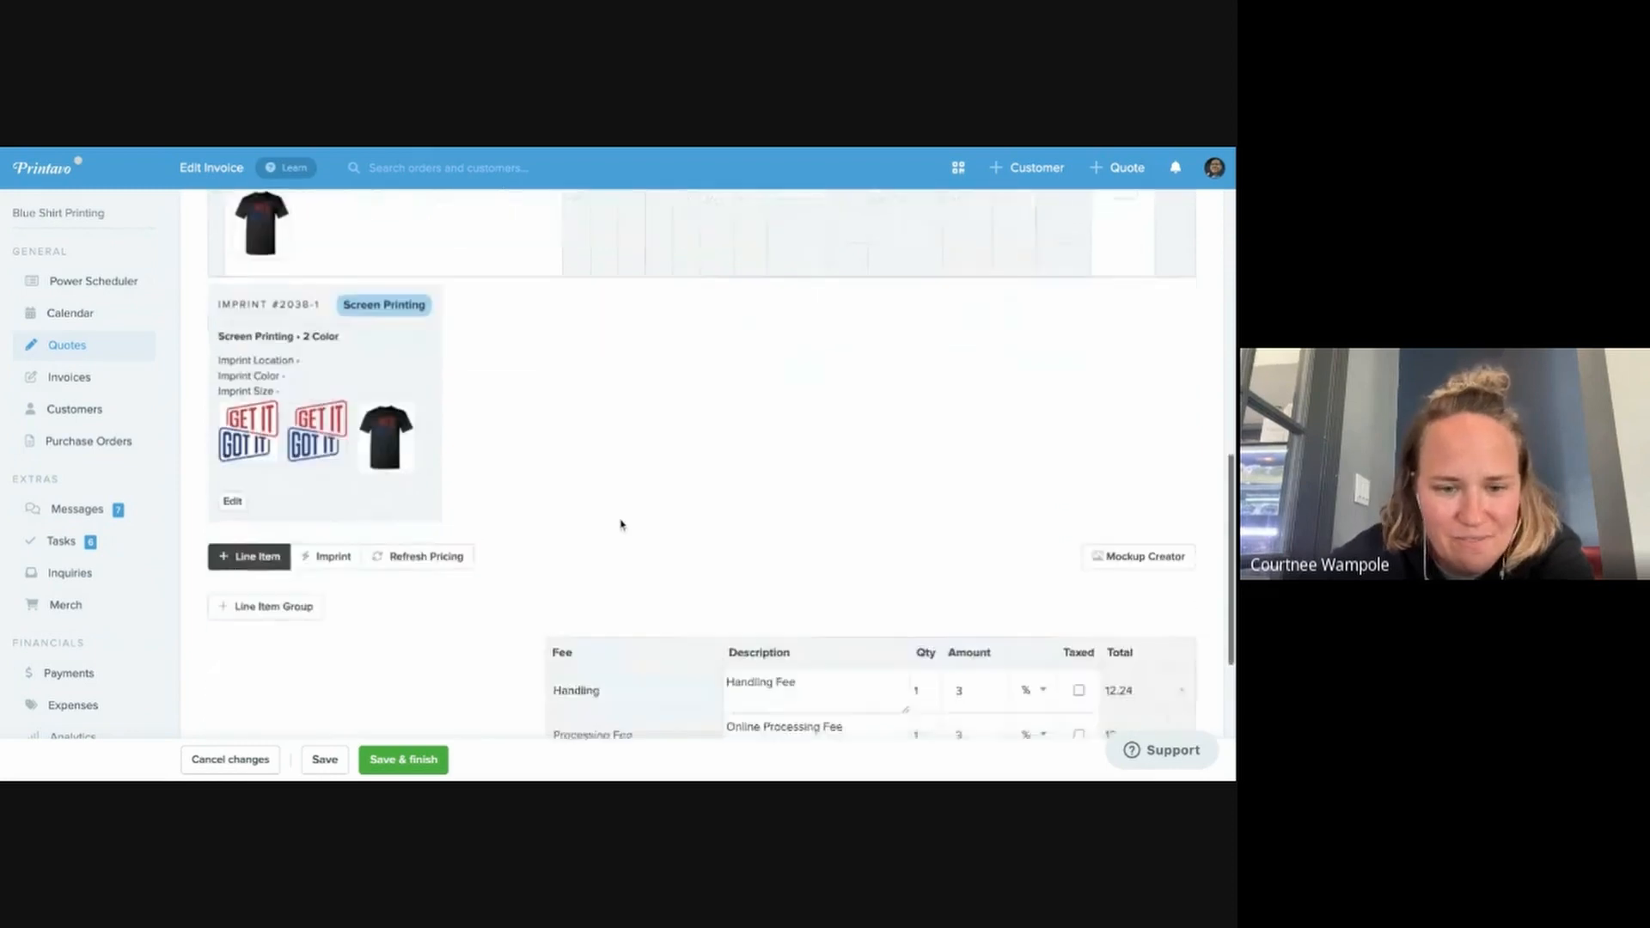
{"action": "scroll", "coordinate": [623, 525], "scroll_direction": "down", "scroll_amount": 2}
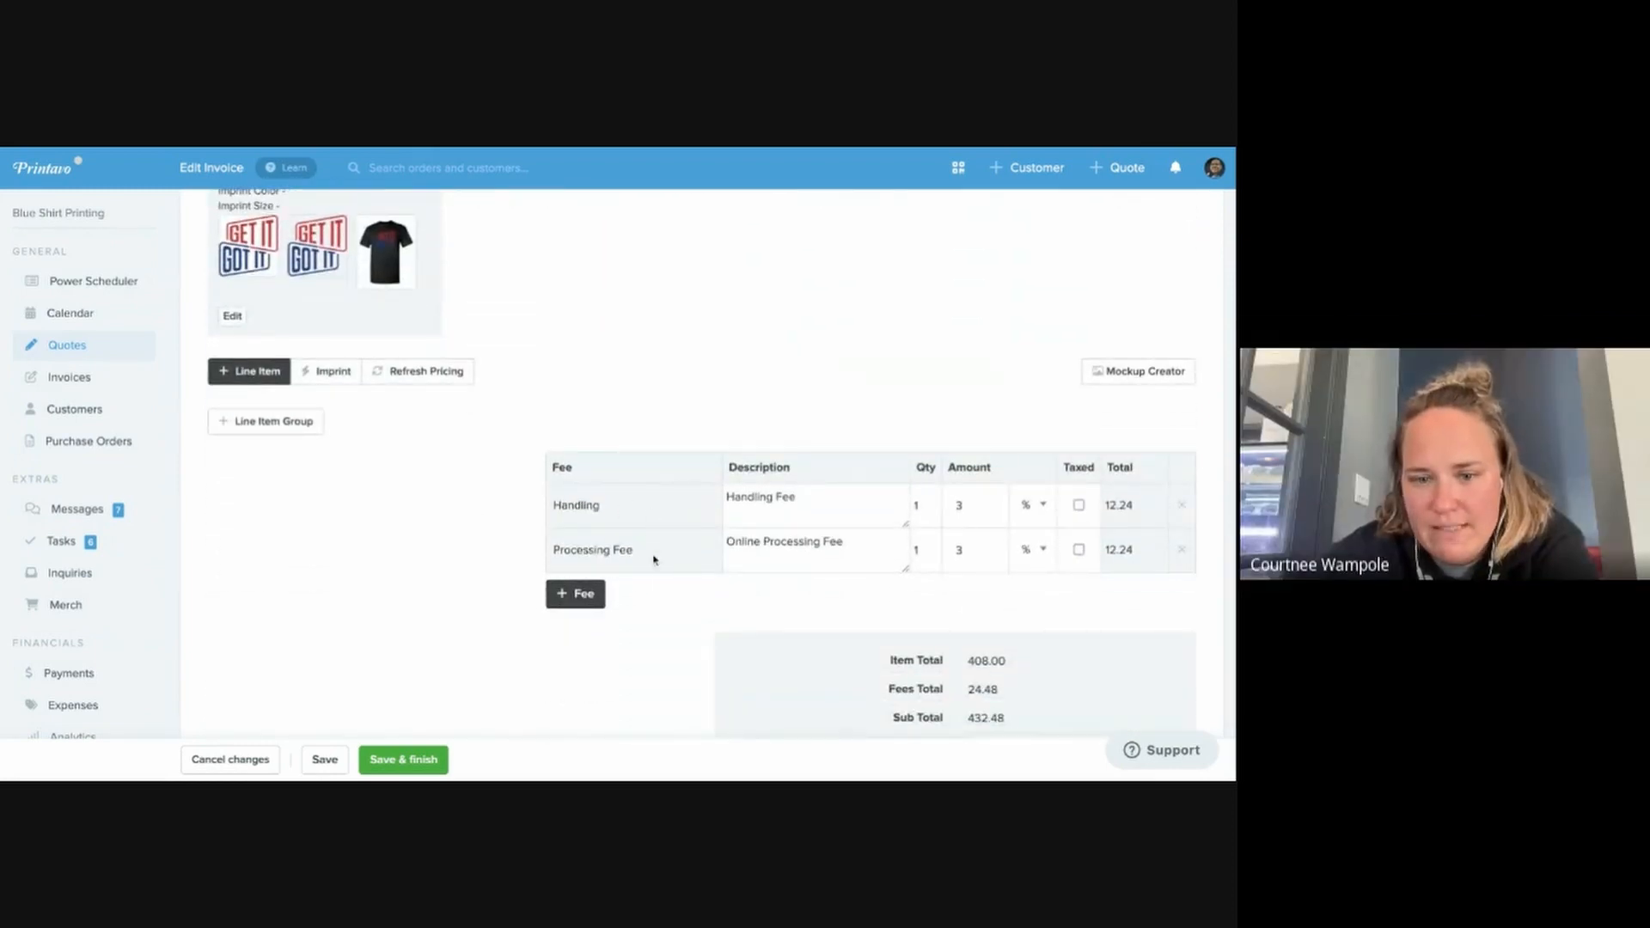
Add a fee row without choosing a fee type and save the quote
{"action": "left_click", "coordinate": [580, 594]}
{"action": "left_click", "coordinate": [633, 600]}
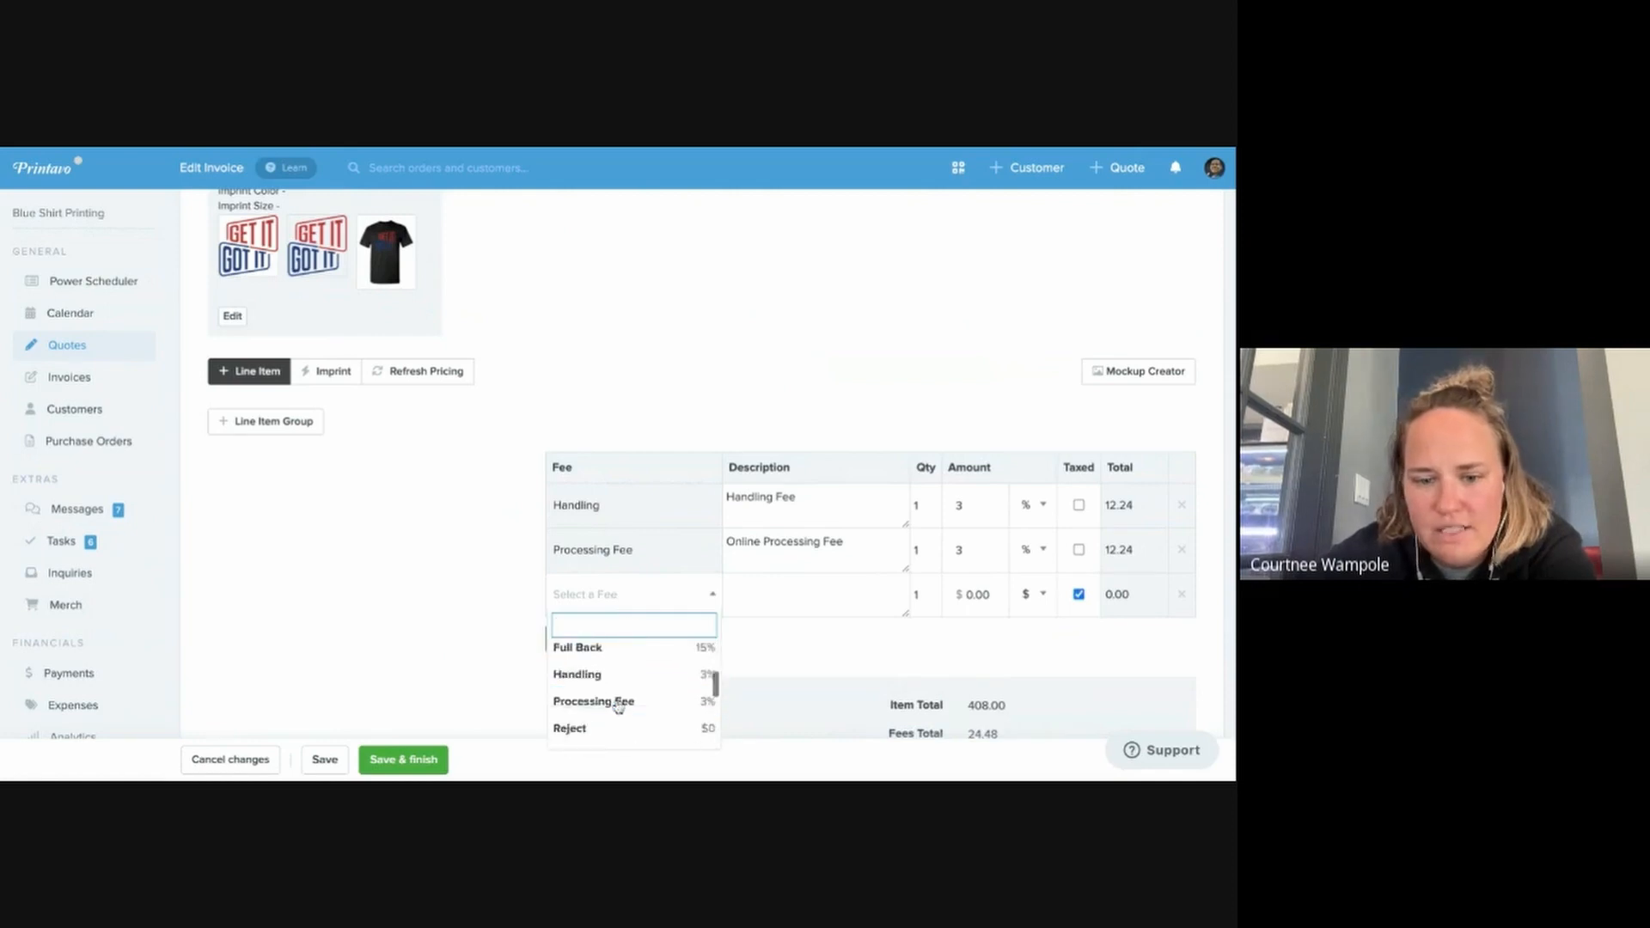
{"action": "scroll", "coordinate": [617, 706], "scroll_direction": "down", "scroll_amount": 2}
{"action": "left_click", "coordinate": [436, 609]}
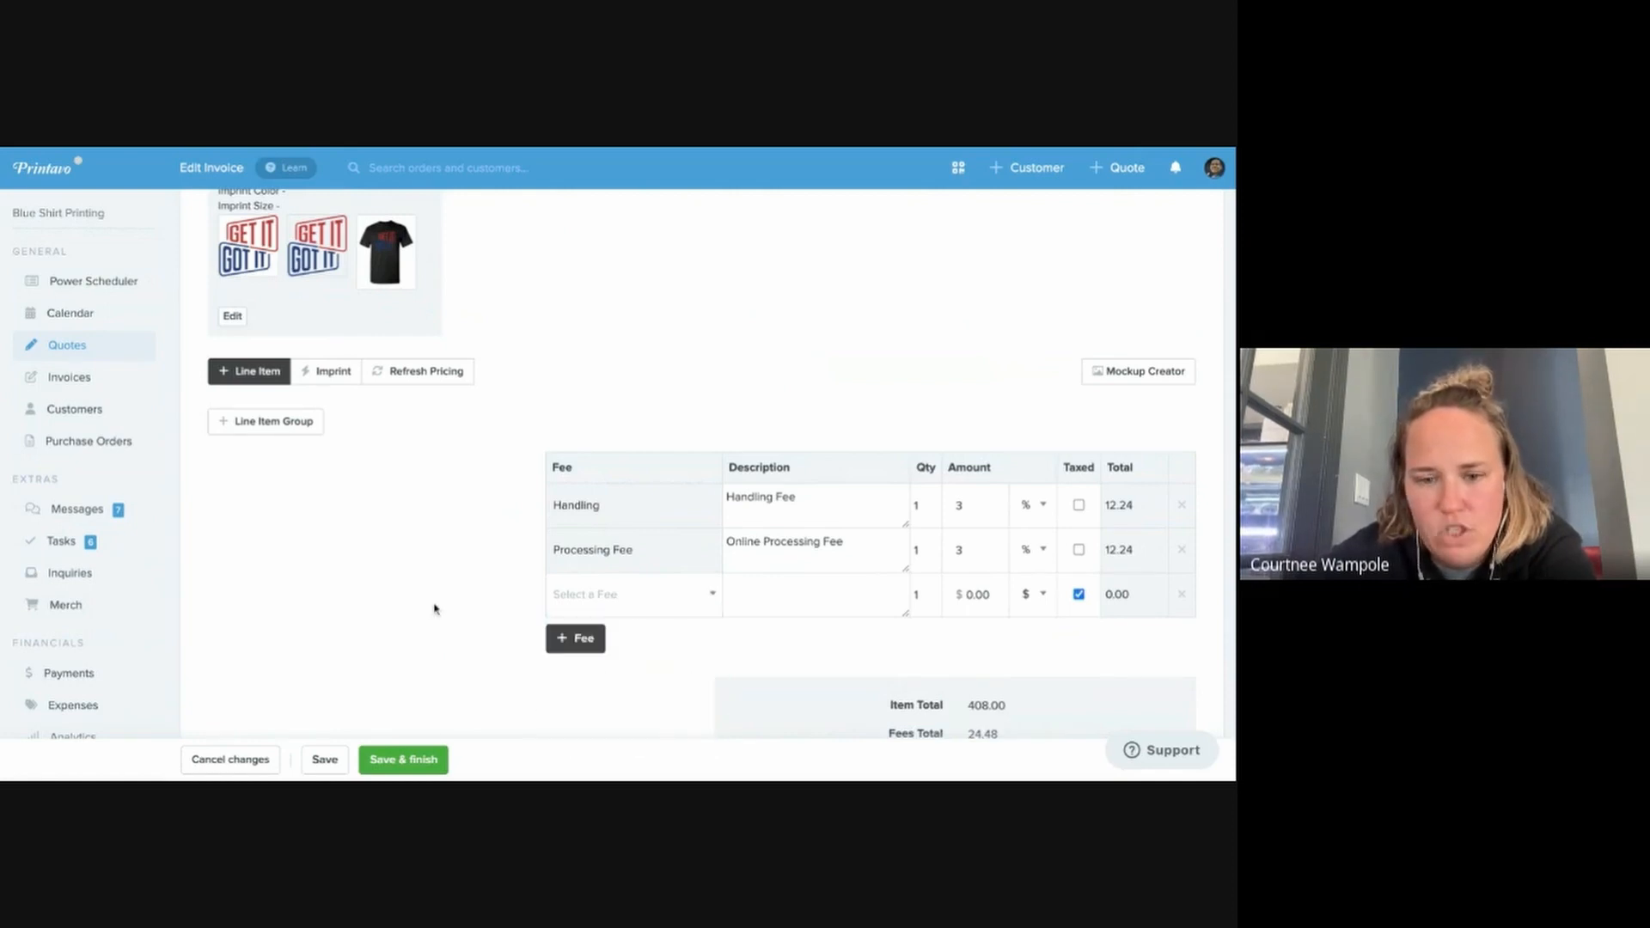
{"action": "scroll", "coordinate": [379, 582], "scroll_direction": "down", "scroll_amount": 1}
{"action": "left_click", "coordinate": [339, 758]}
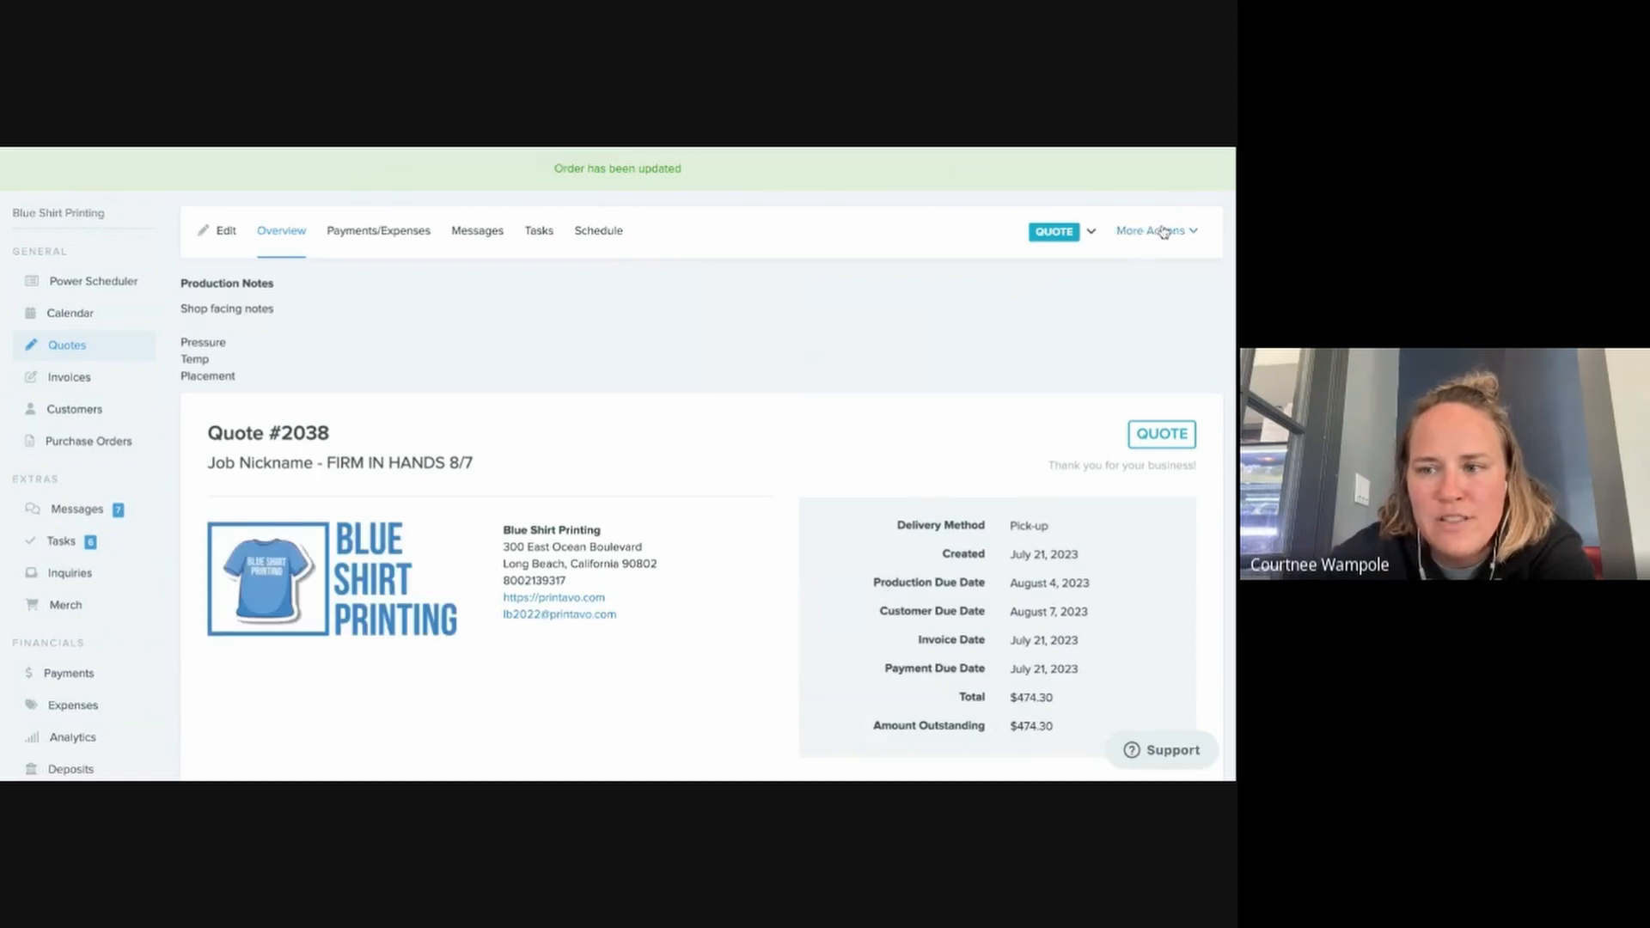
Open the quote's Public Invoice View, review the customer-facing line item, imprint and fees, and return to the quote
{"action": "left_click", "coordinate": [1160, 230]}
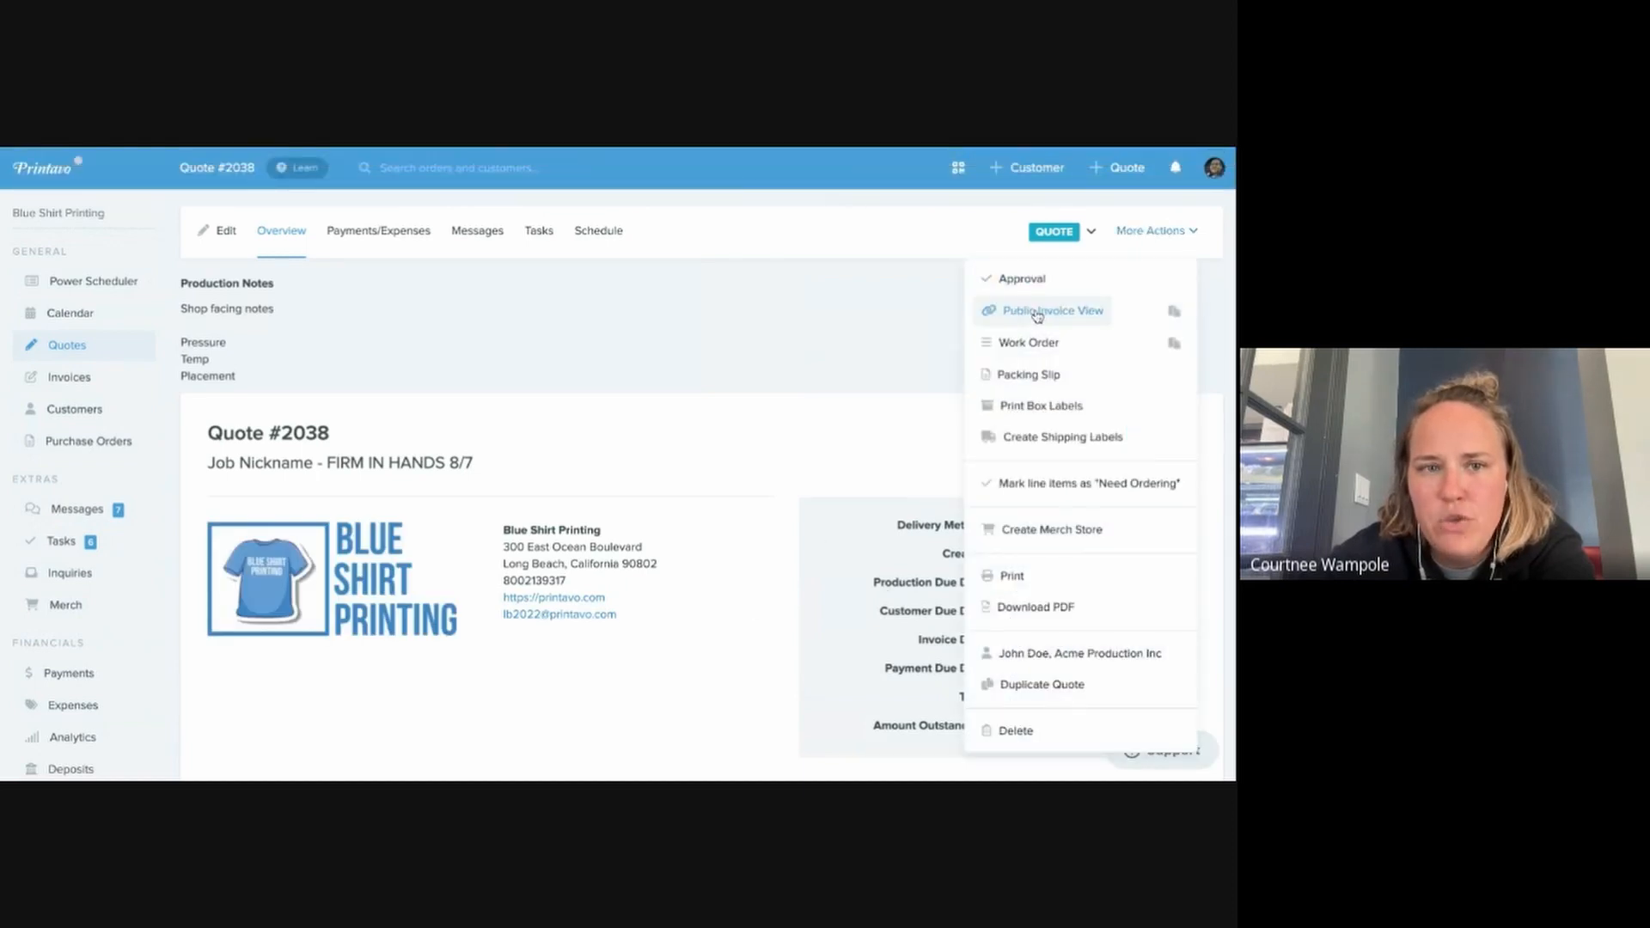
{"action": "left_click", "coordinate": [1037, 314]}
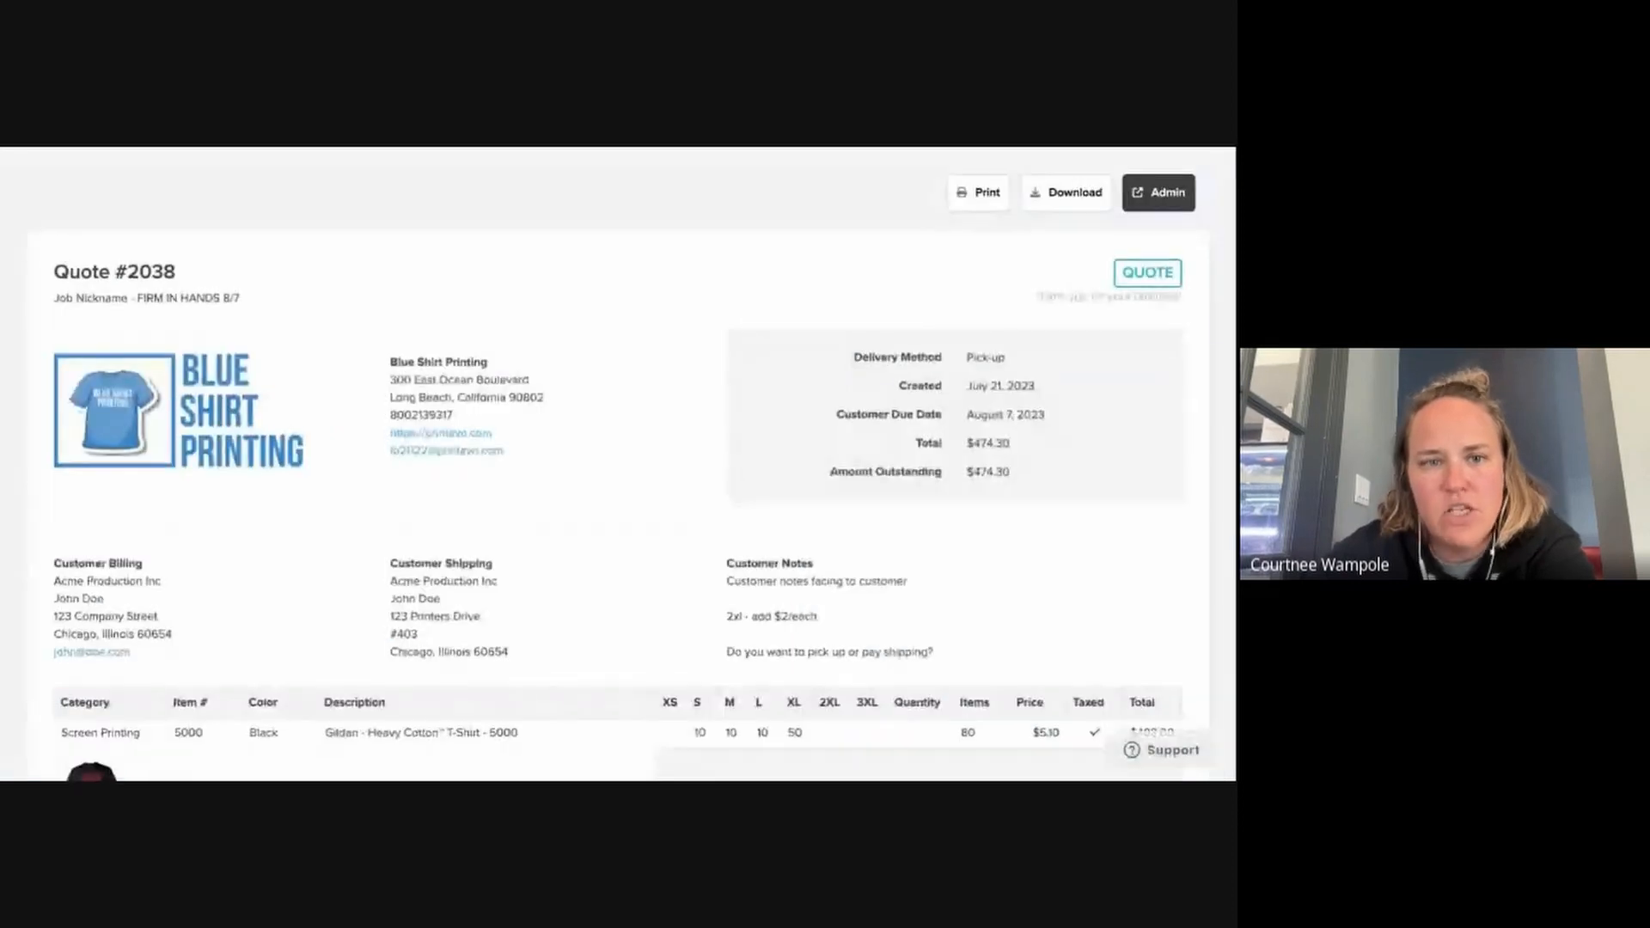
{"action": "scroll", "coordinate": [538, 376], "scroll_direction": "down", "scroll_amount": 1}
{"action": "scroll", "coordinate": [538, 375], "scroll_direction": "down", "scroll_amount": 5}
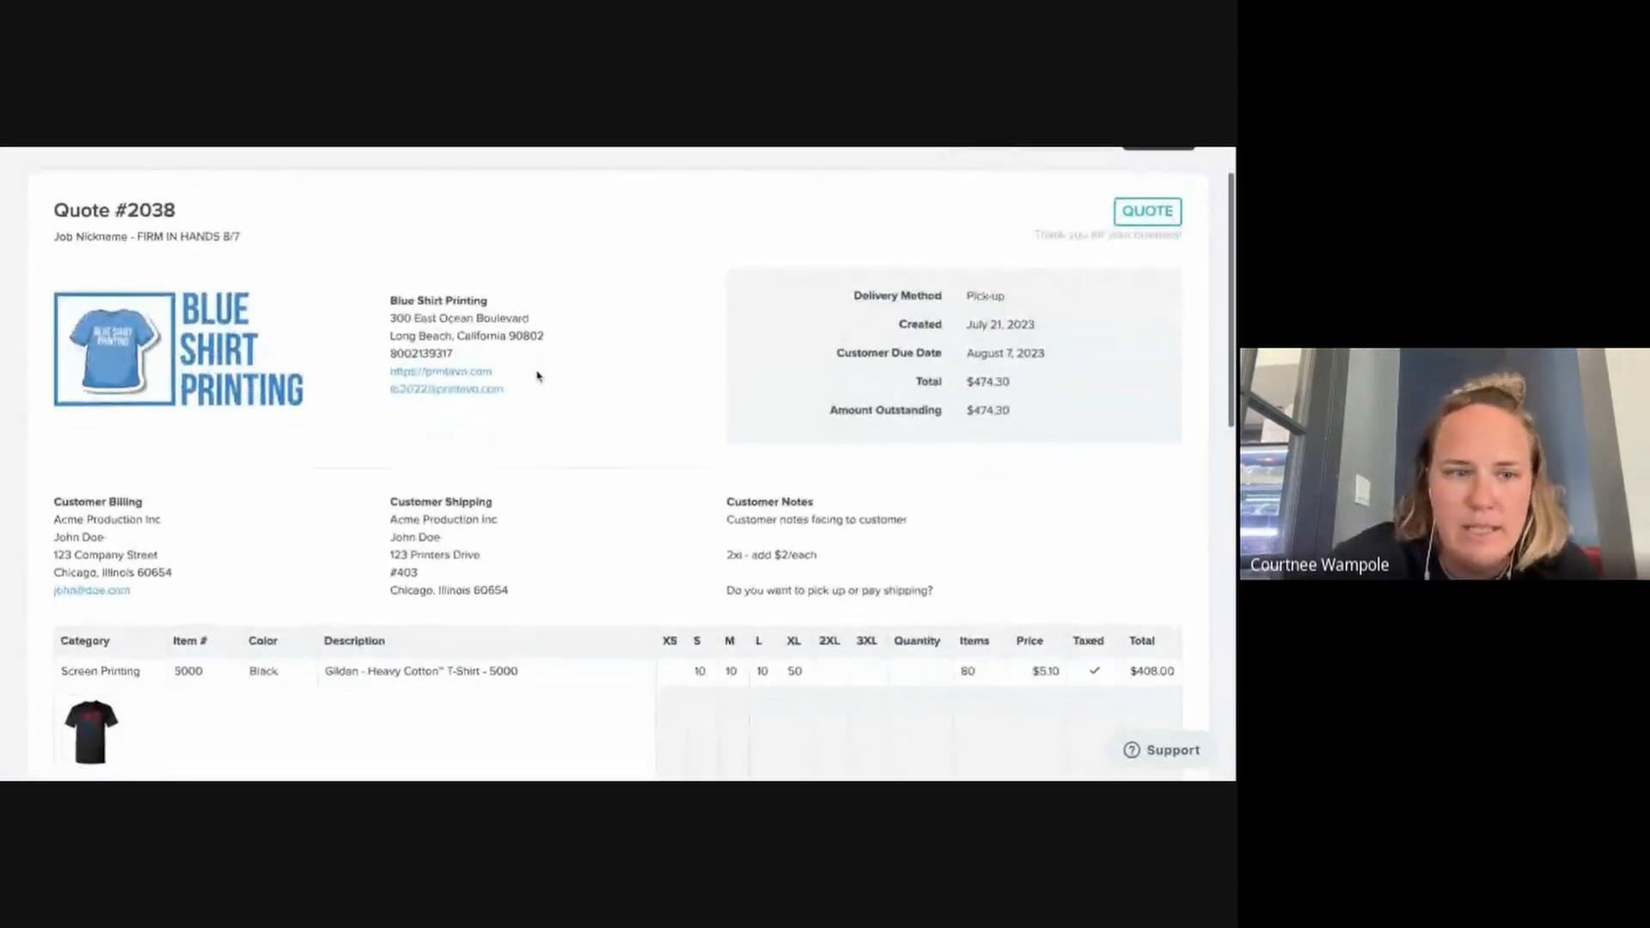
{"action": "scroll", "coordinate": [538, 376], "scroll_direction": "down", "scroll_amount": 6}
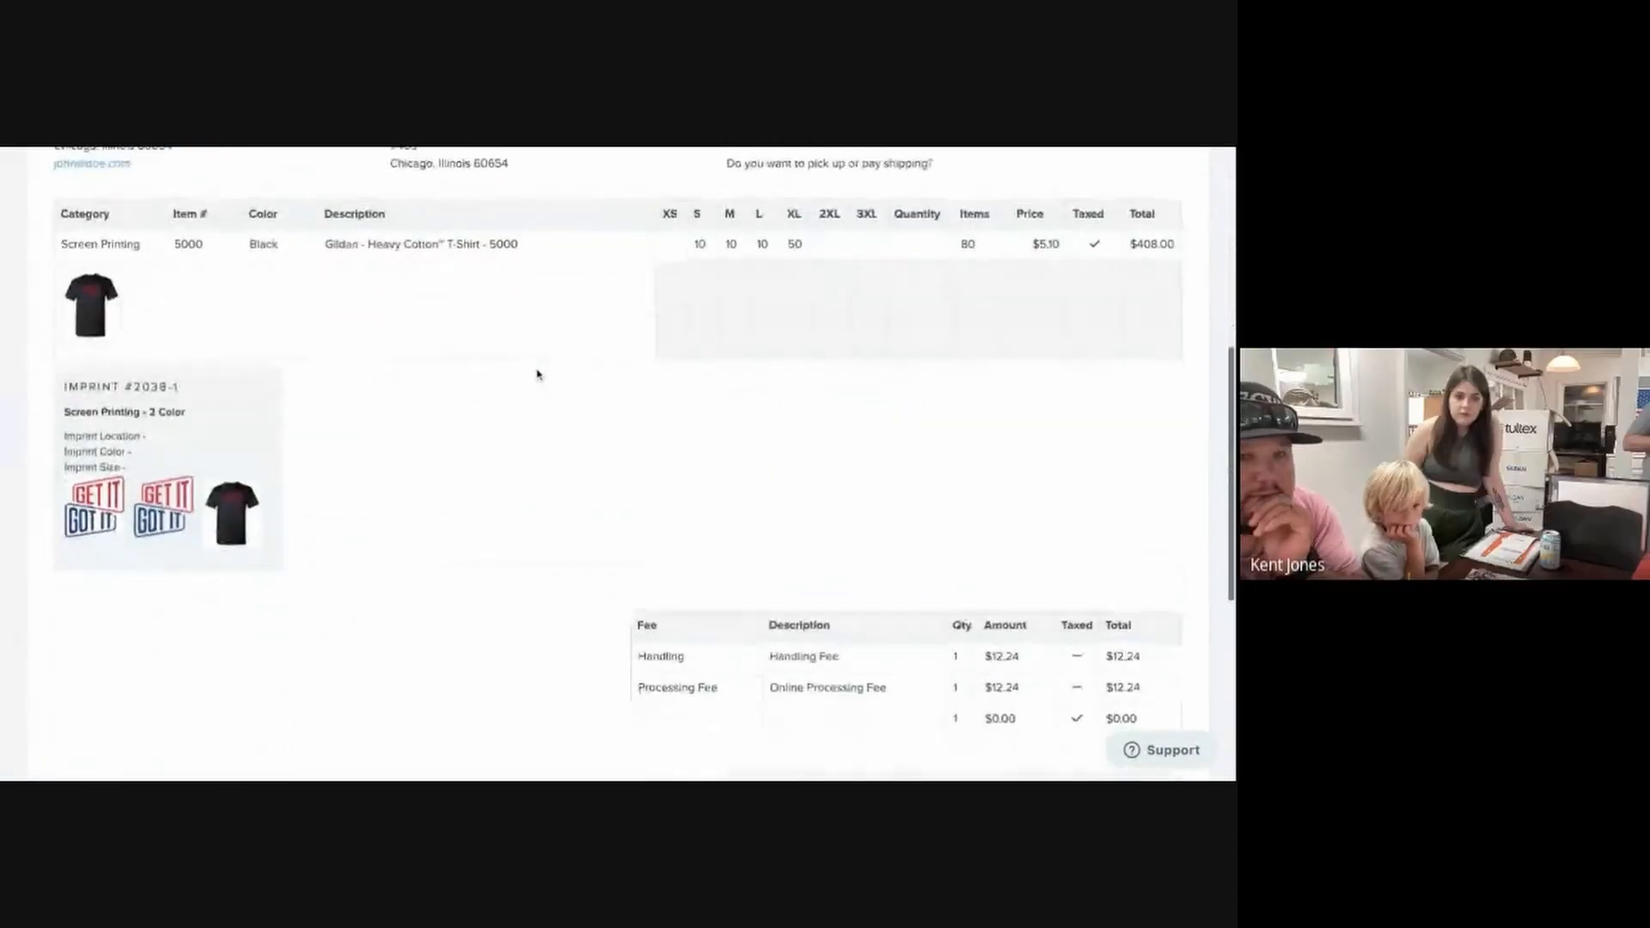
{"action": "scroll", "coordinate": [538, 376], "scroll_direction": "up", "scroll_amount": 12}
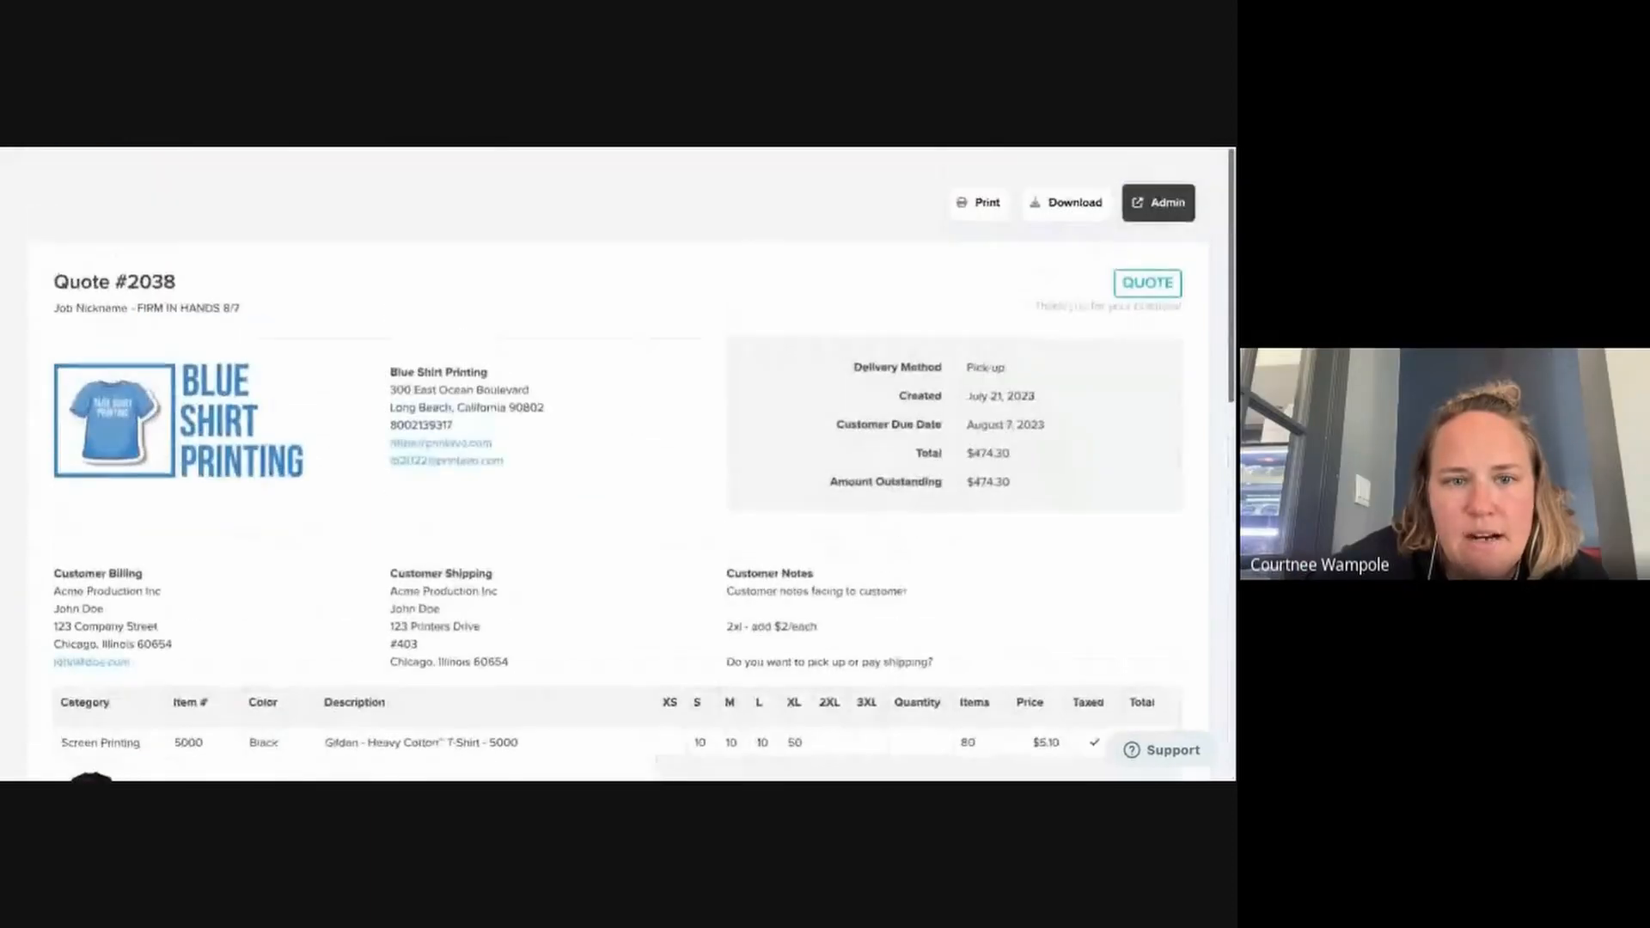
{"action": "left_click", "coordinate": [428, 151]}
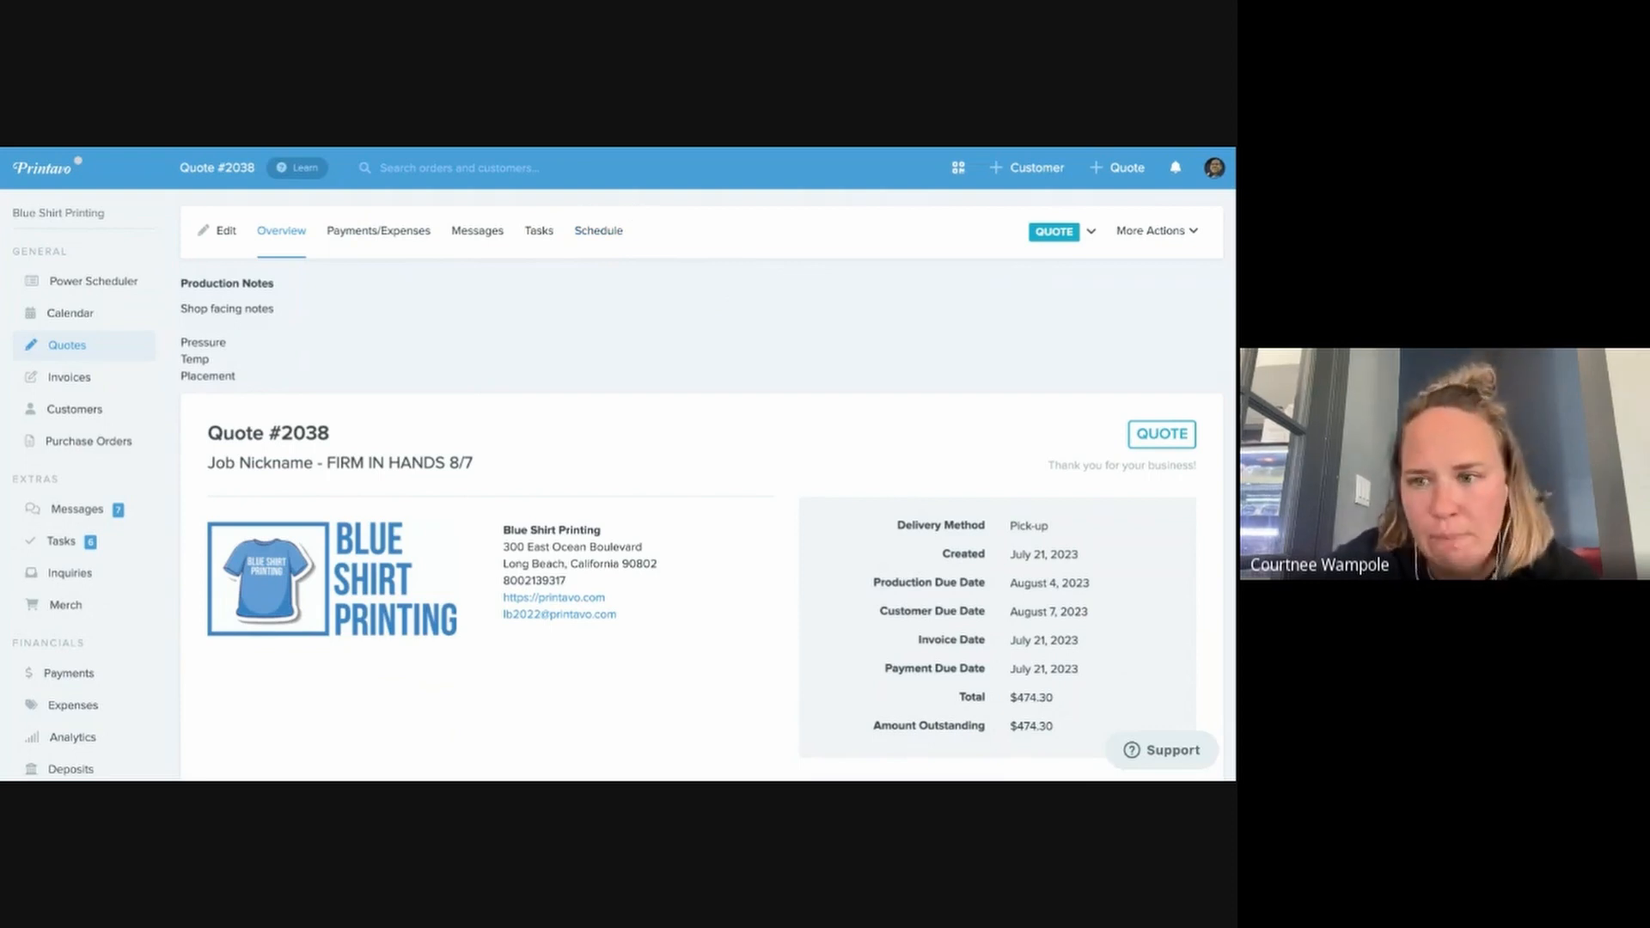
Review the available order statuses and change the quote's status to Quote Approval Sent
{"action": "left_click", "coordinate": [1053, 234]}
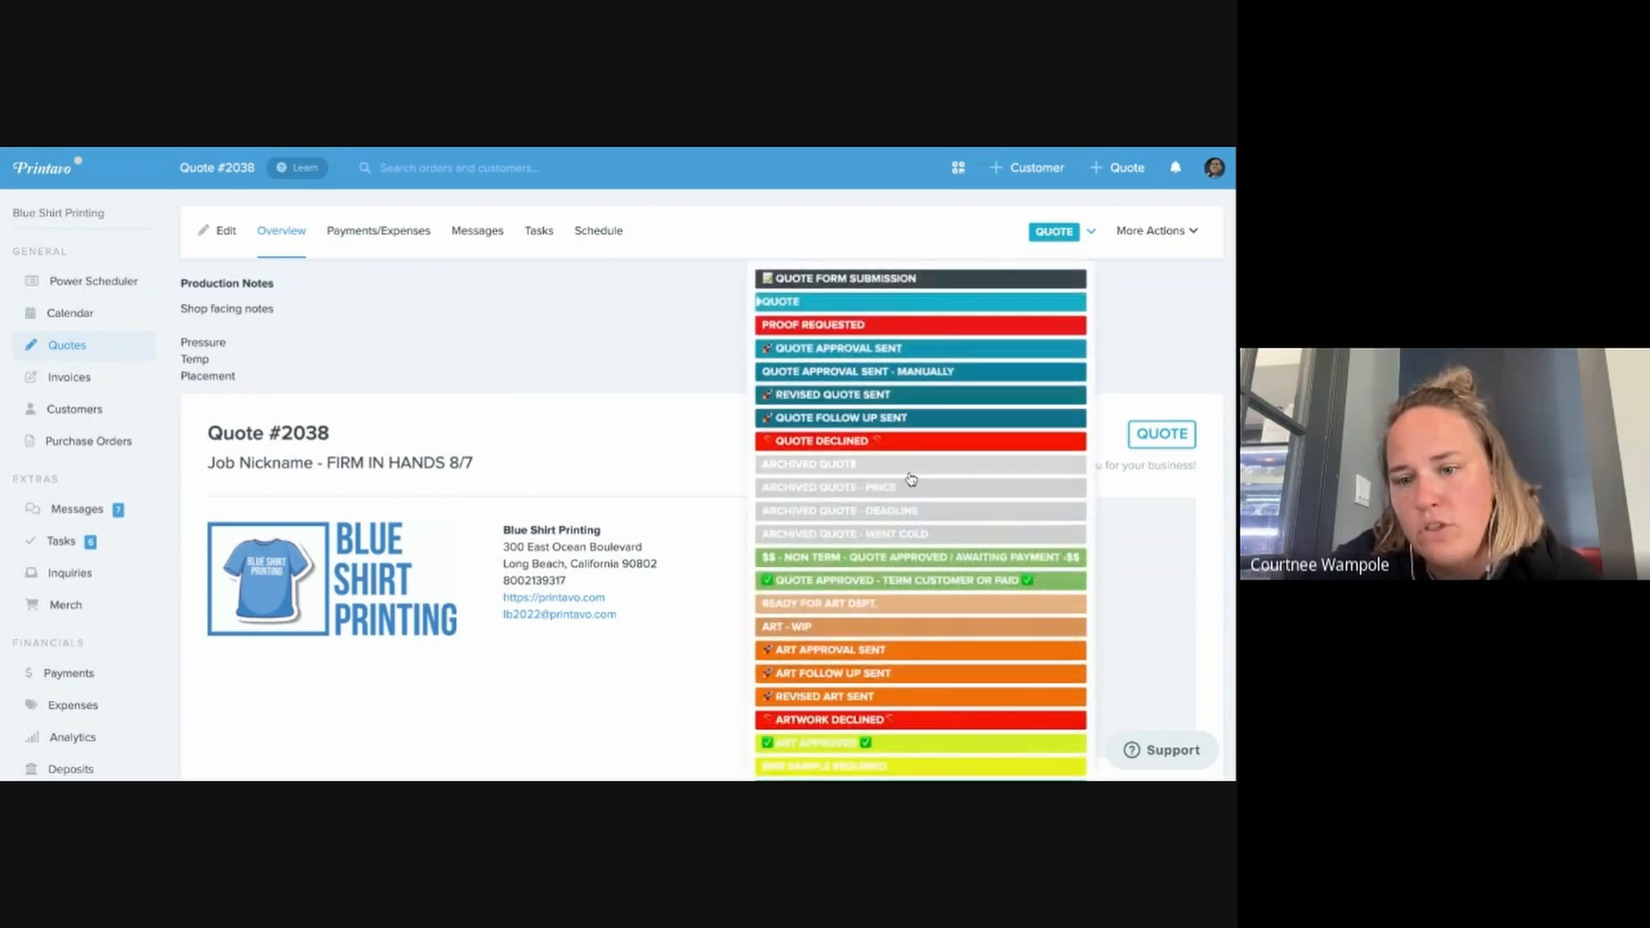
{"action": "scroll", "coordinate": [911, 479], "scroll_direction": "down", "scroll_amount": 10}
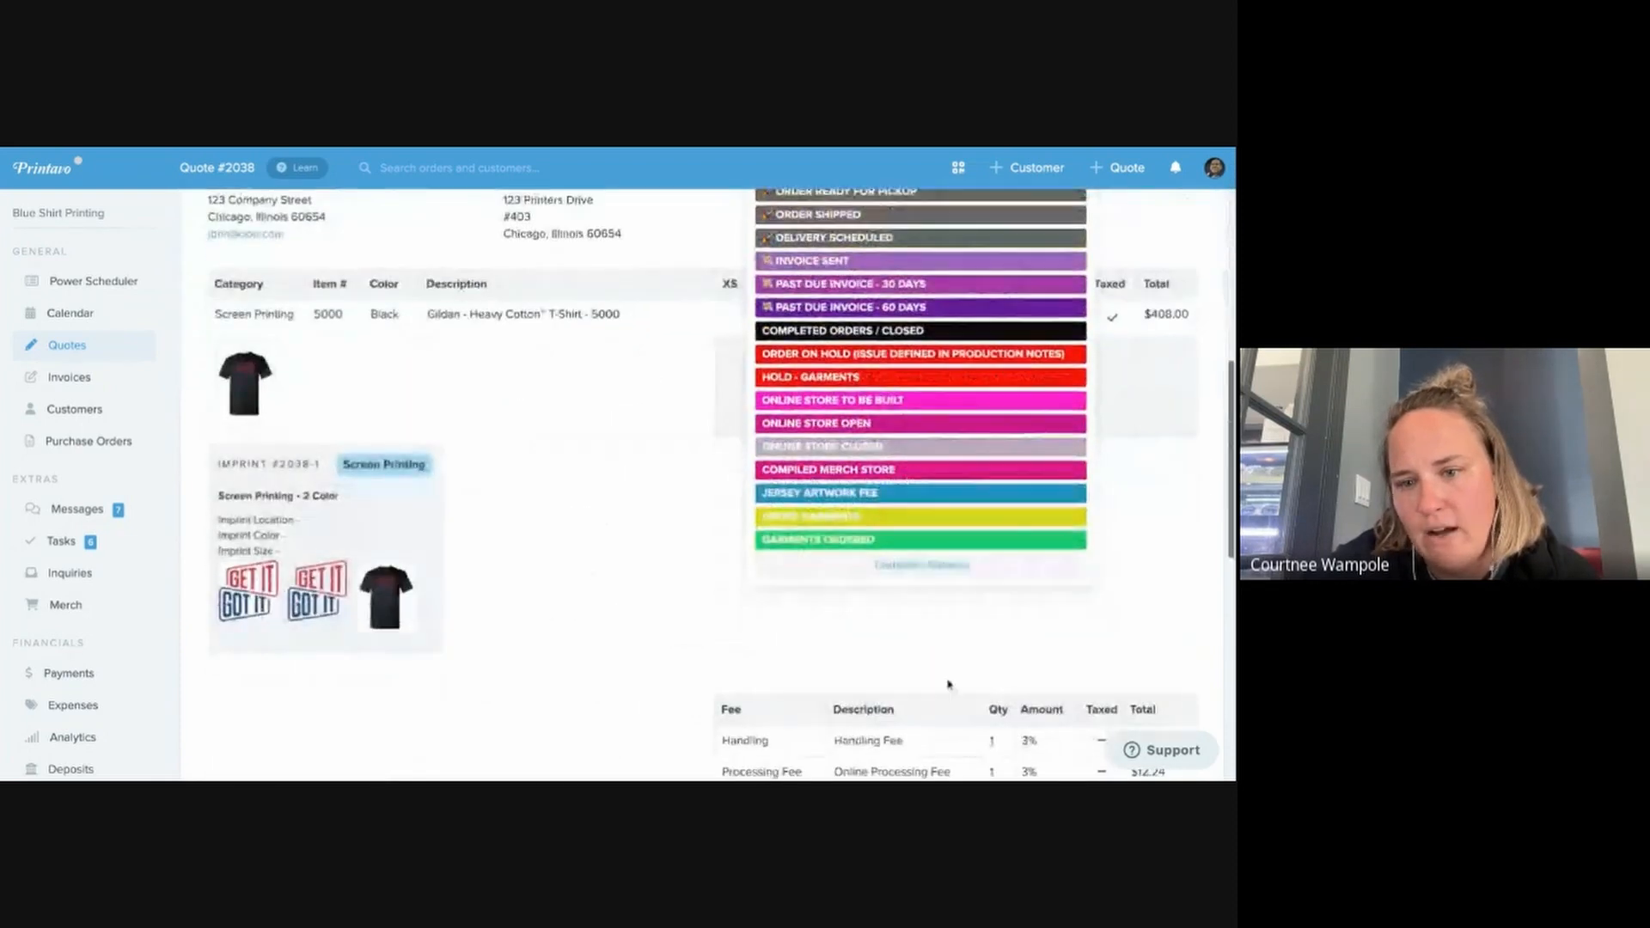
{"action": "scroll", "coordinate": [949, 679], "scroll_direction": "down", "scroll_amount": 5}
{"action": "scroll", "coordinate": [846, 236], "scroll_direction": "up", "scroll_amount": 15}
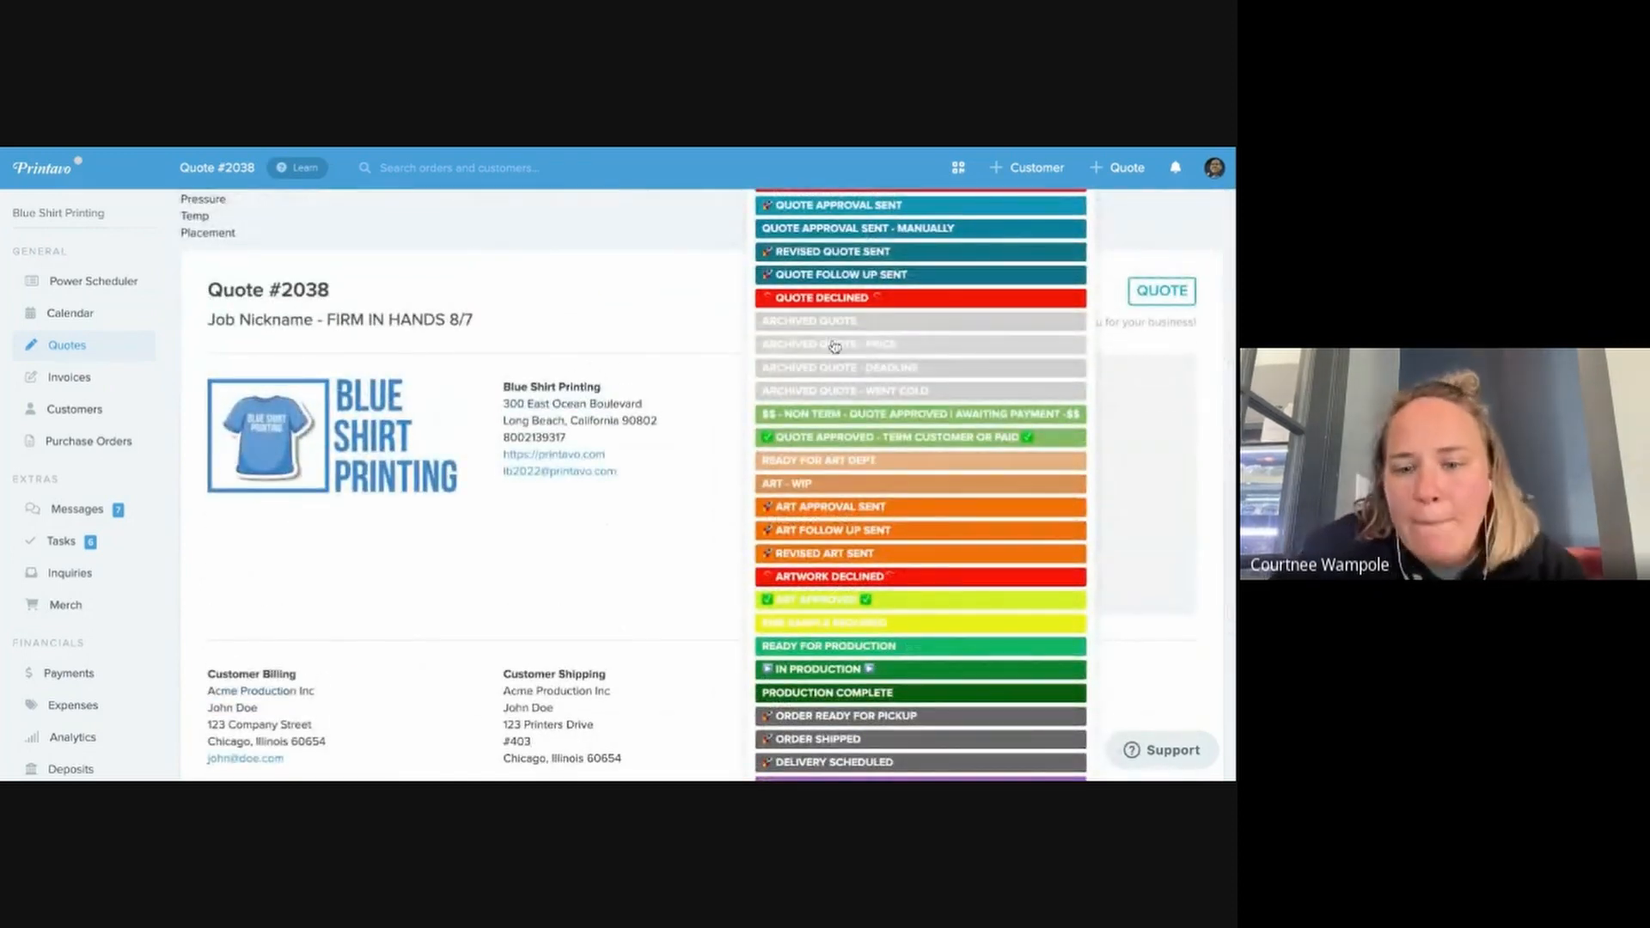
{"action": "scroll", "coordinate": [851, 429], "scroll_direction": "down", "scroll_amount": 3}
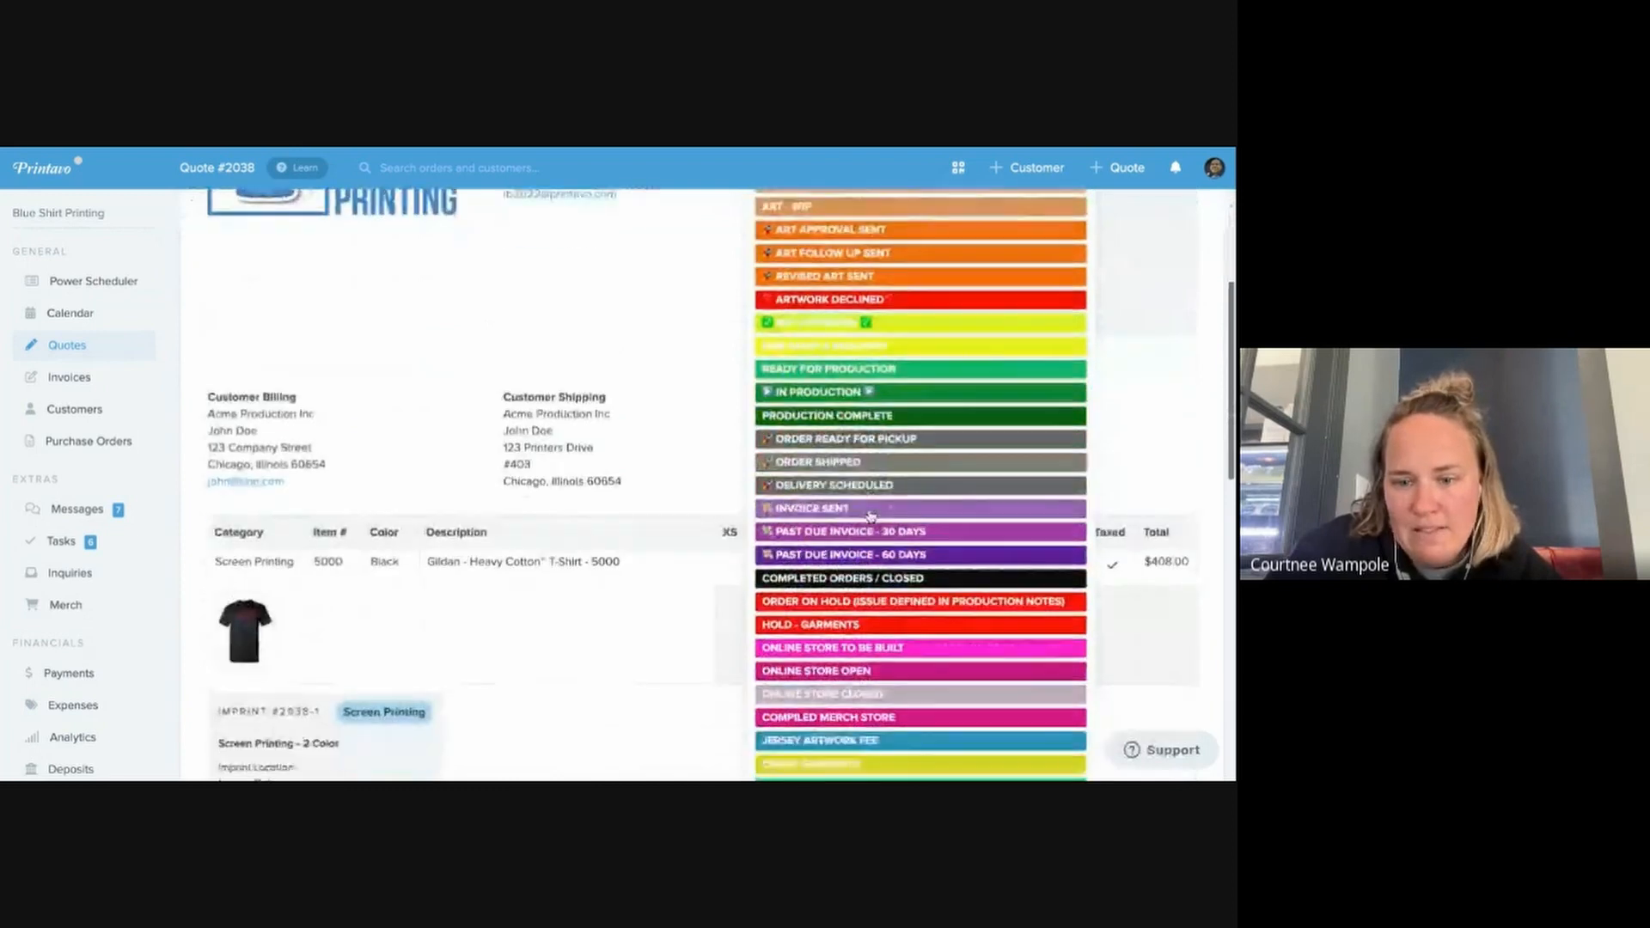
{"action": "scroll", "coordinate": [871, 516], "scroll_direction": "up", "scroll_amount": 5}
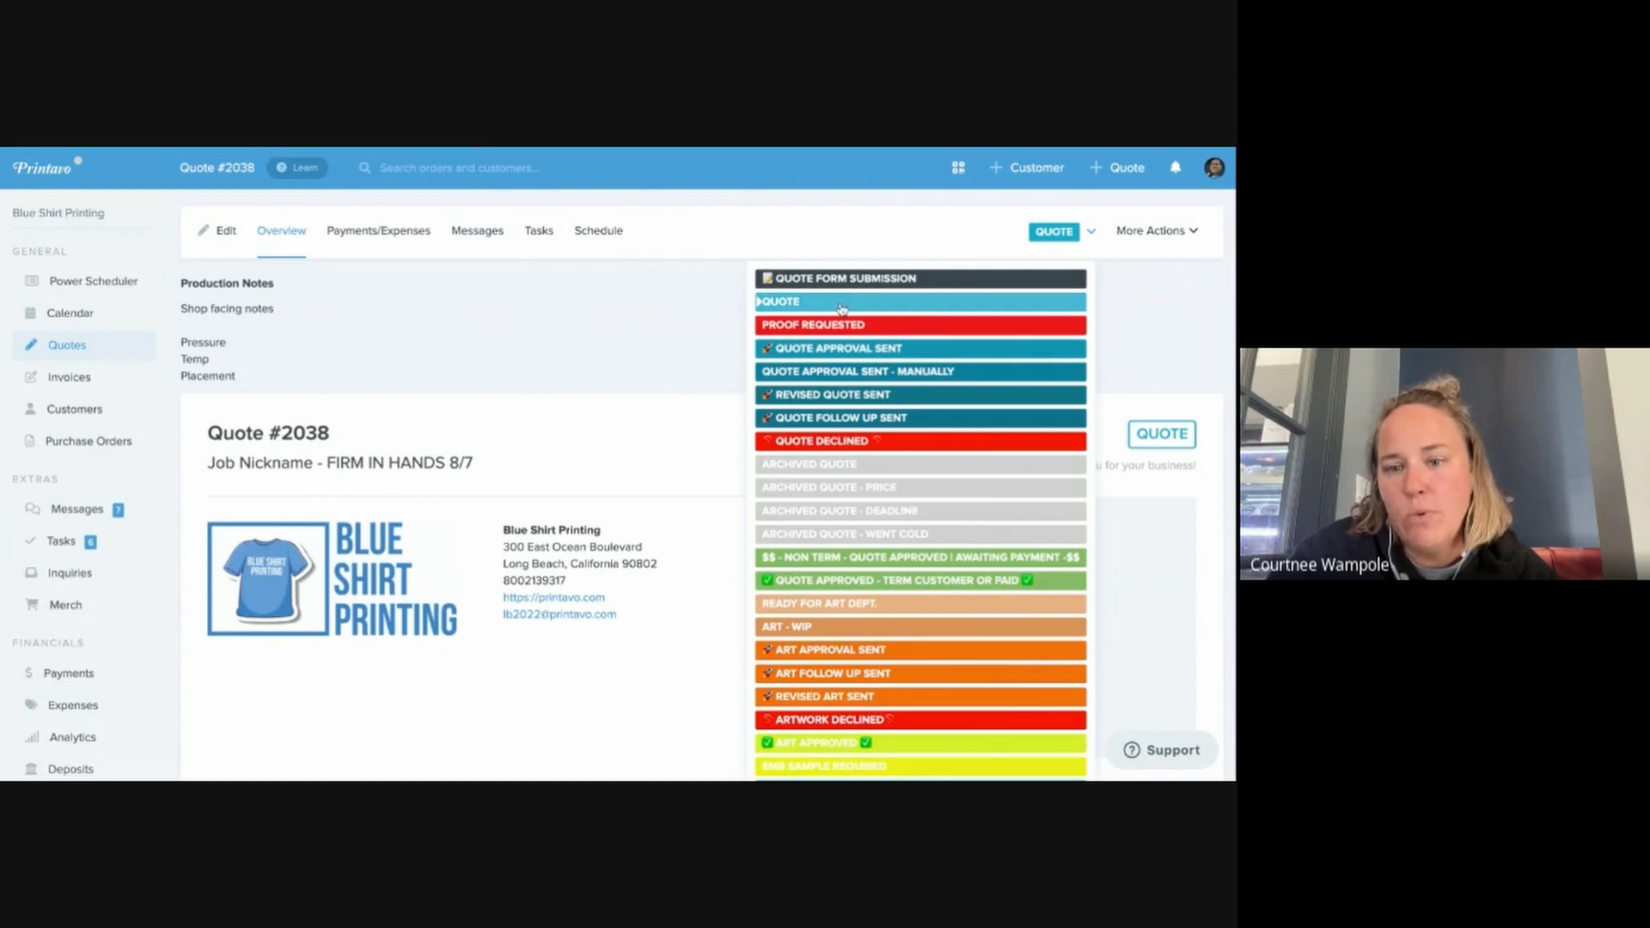
{"action": "left_click", "coordinate": [862, 353]}
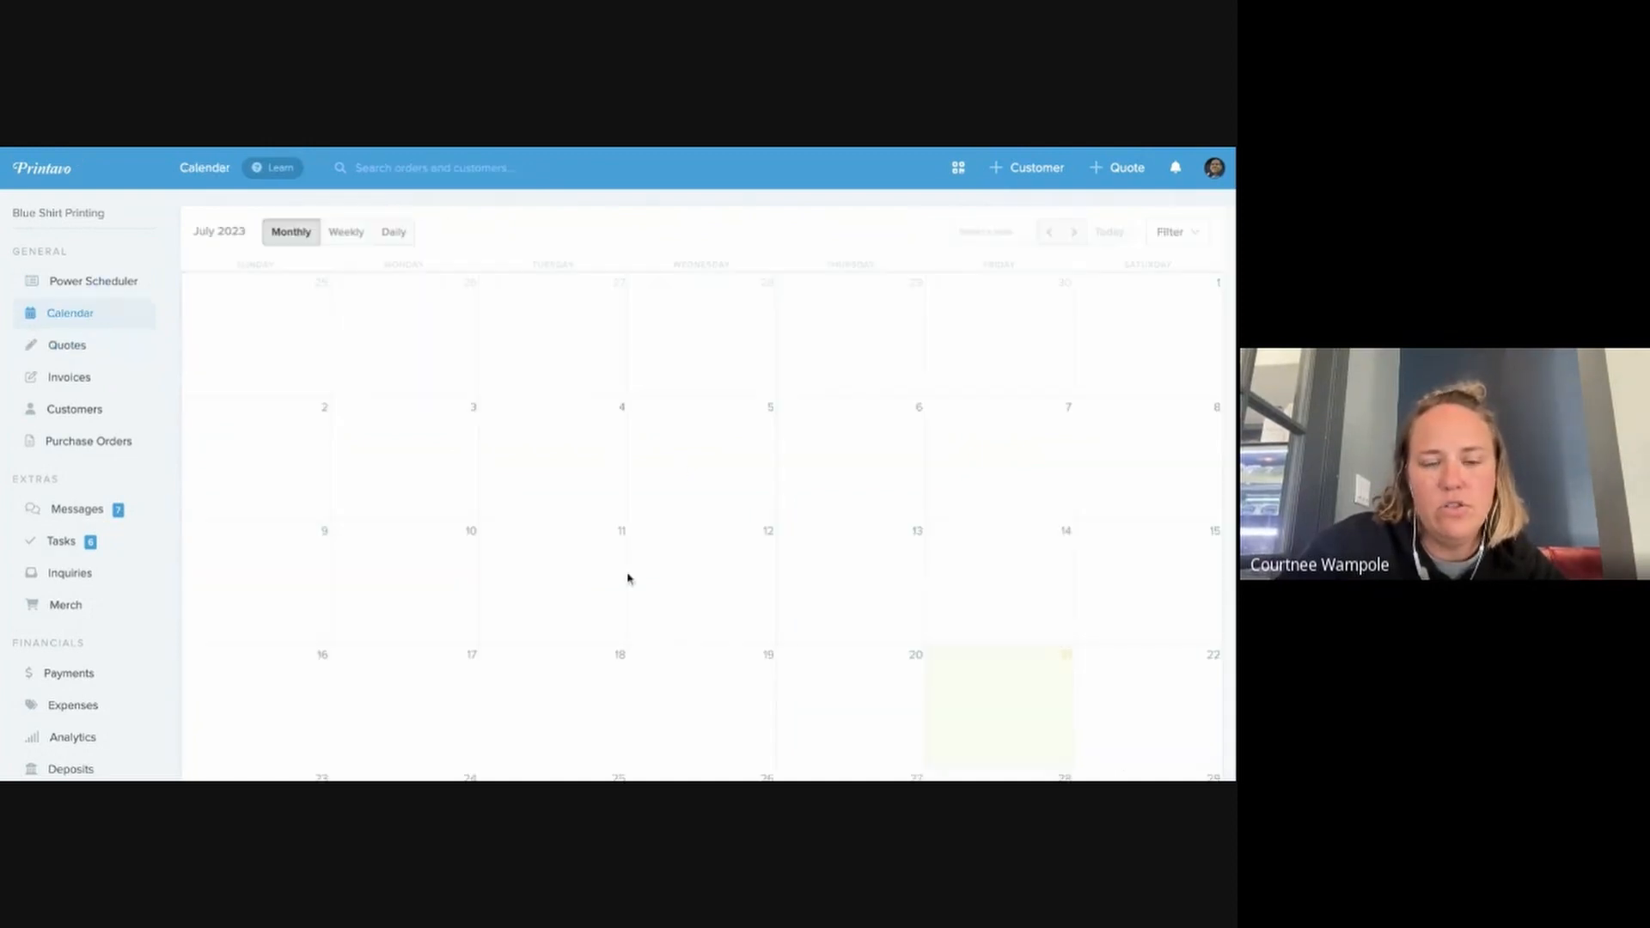
Find the "Job Nickname - FIRM IN HANDS 8/7" quote on August 4 in the calendar and open it
{"action": "scroll", "coordinate": [628, 578], "scroll_direction": "down", "scroll_amount": 12}
{"action": "scroll", "coordinate": [629, 578], "scroll_direction": "down", "scroll_amount": 10}
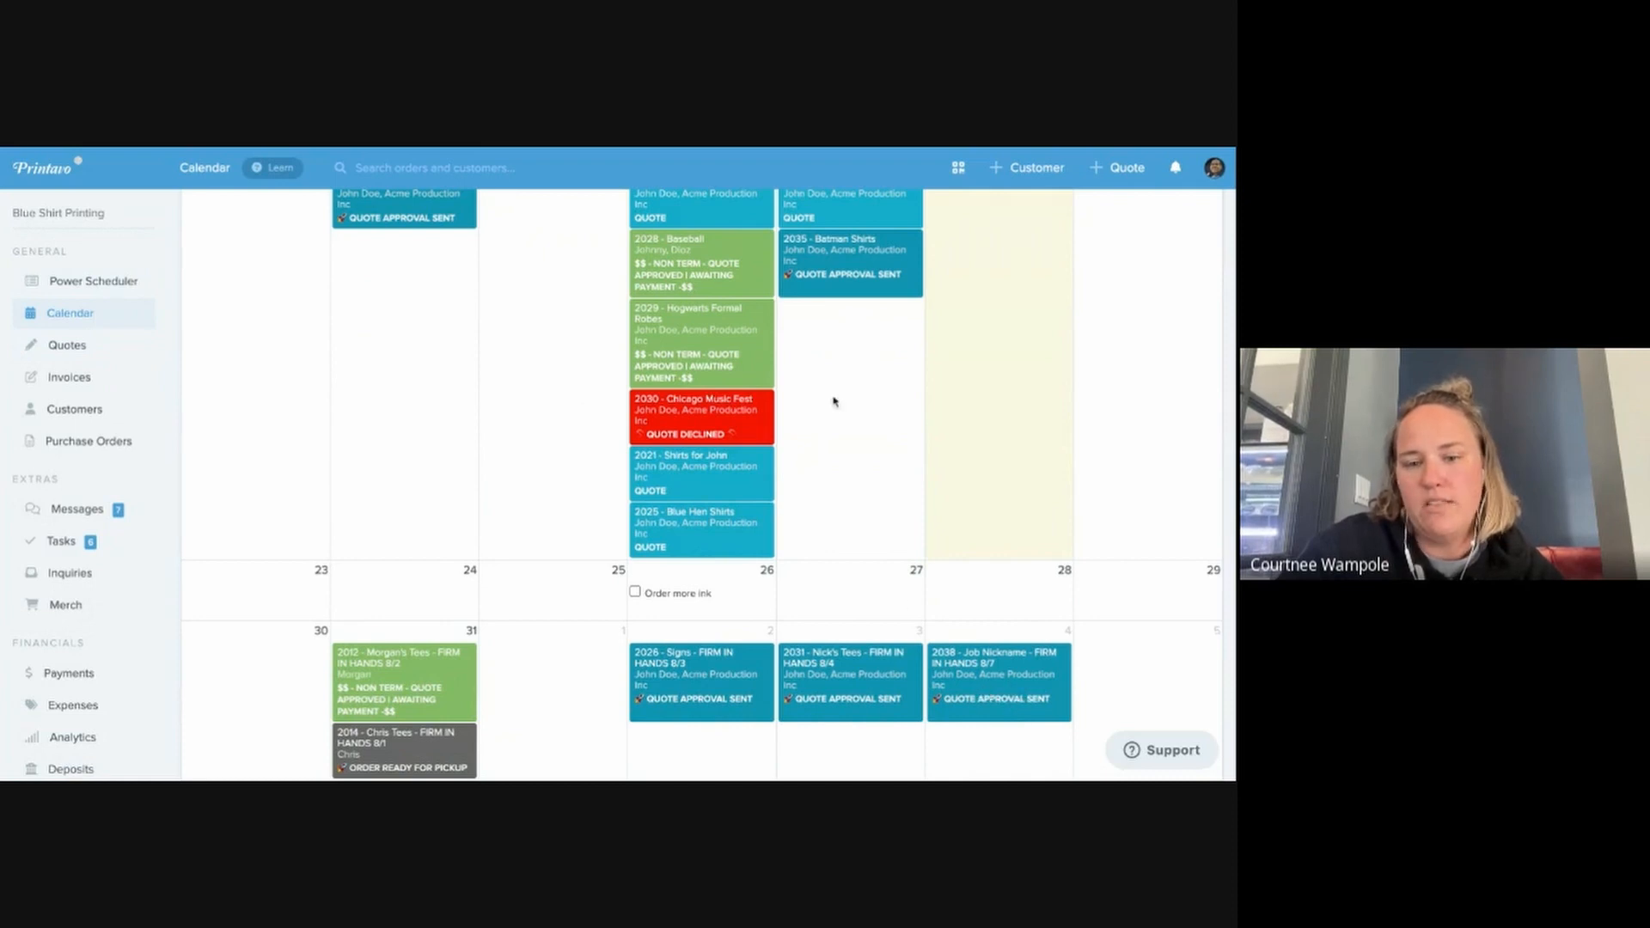
{"action": "left_click", "coordinate": [1007, 667]}
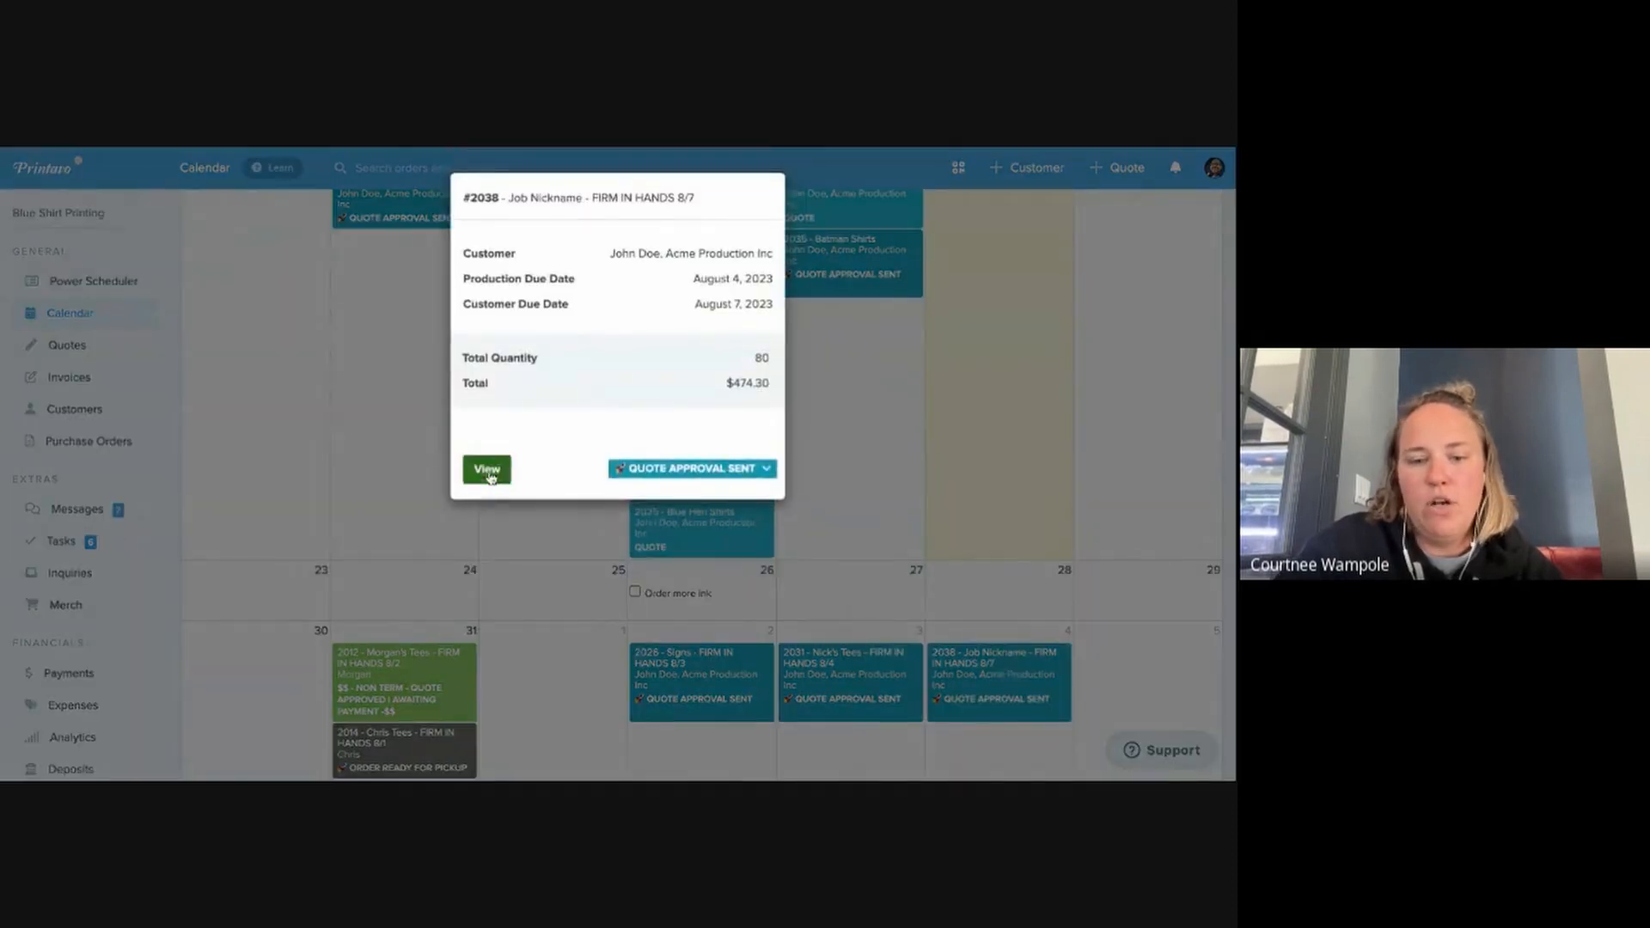
{"action": "left_click", "coordinate": [488, 472]}
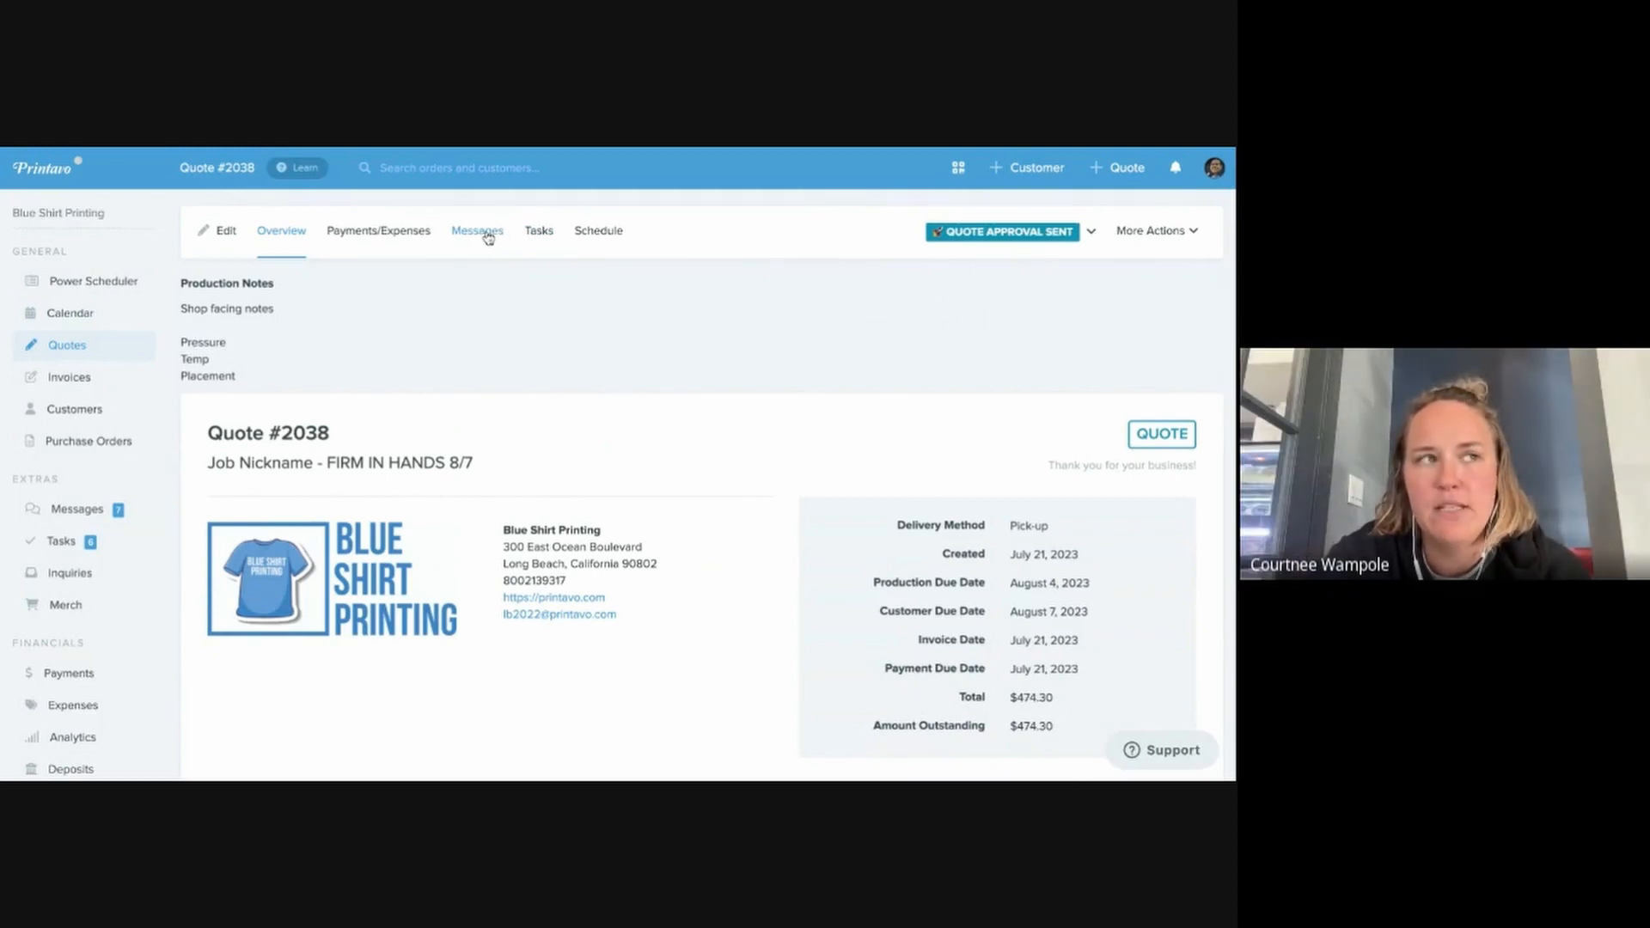
Open the Public Invoice View and read the quote approval message sent to the customer
{"action": "left_click", "coordinate": [1182, 230]}
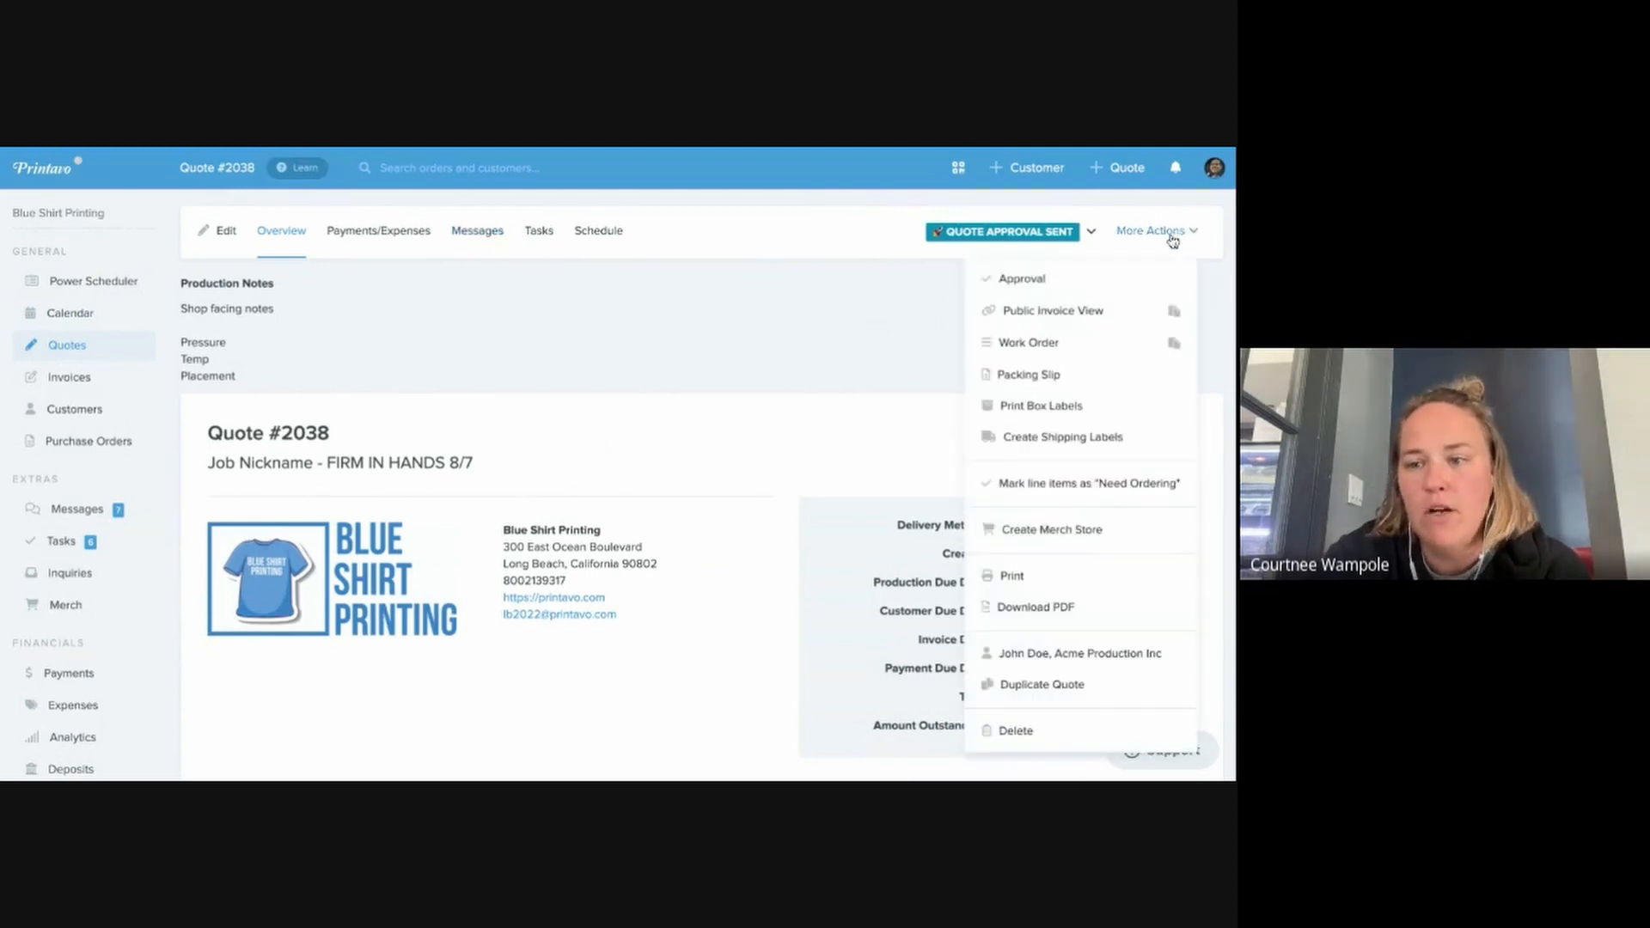
{"action": "left_click", "coordinate": [1061, 314]}
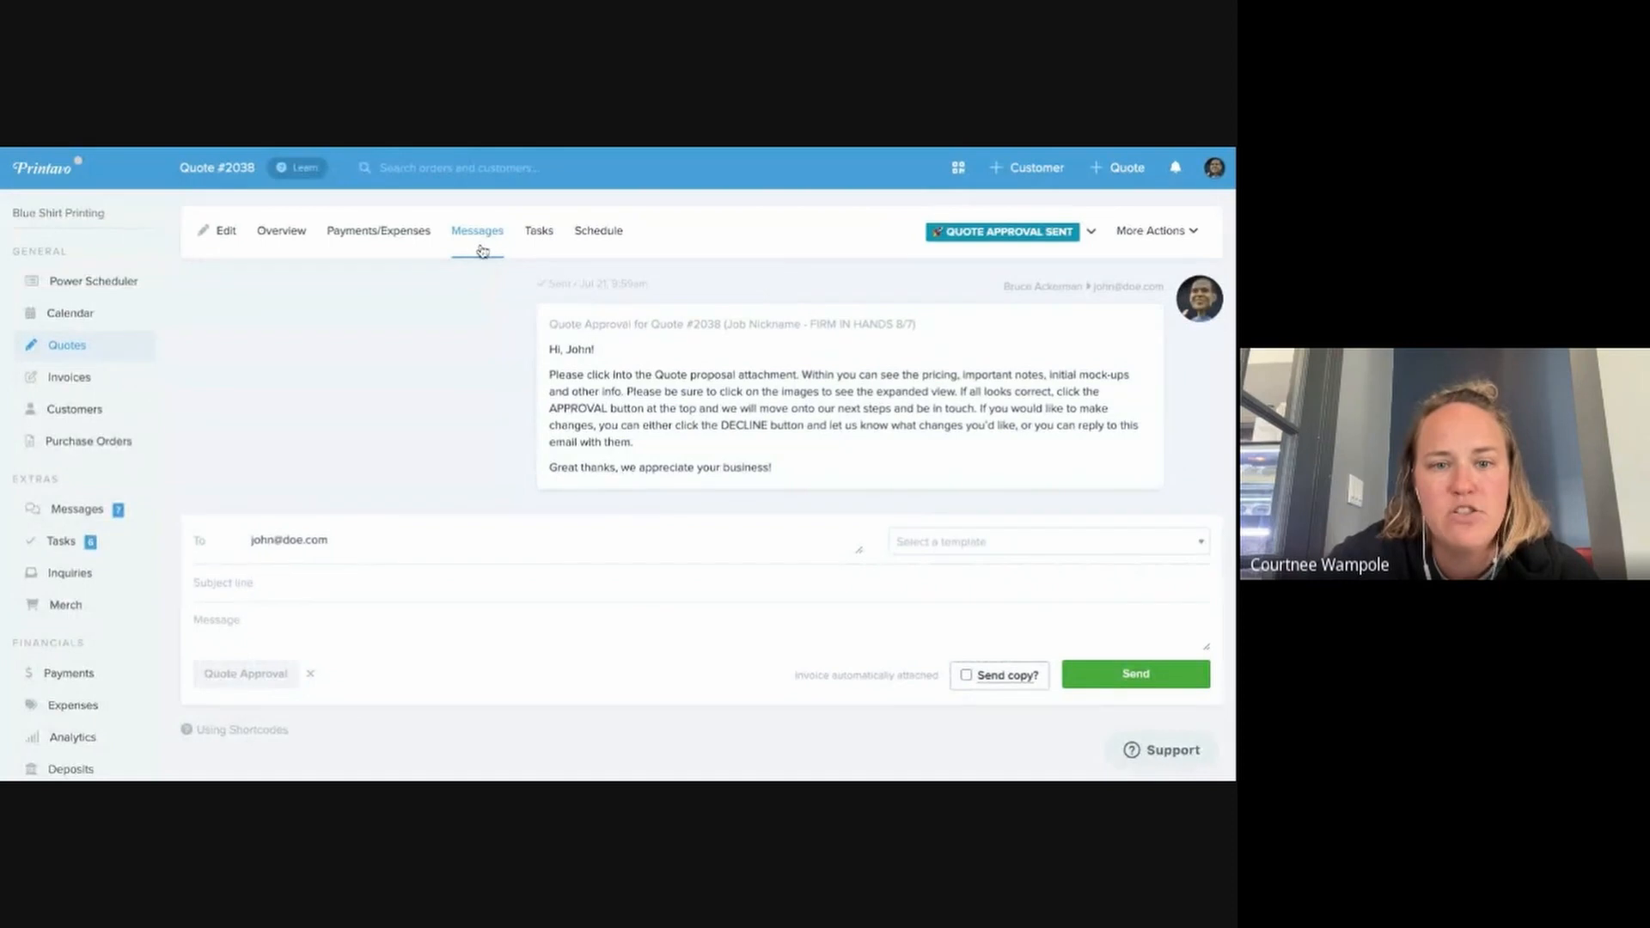
{"action": "left_click_drag", "start_coordinate": [782, 469], "coordinate": [549, 349]}
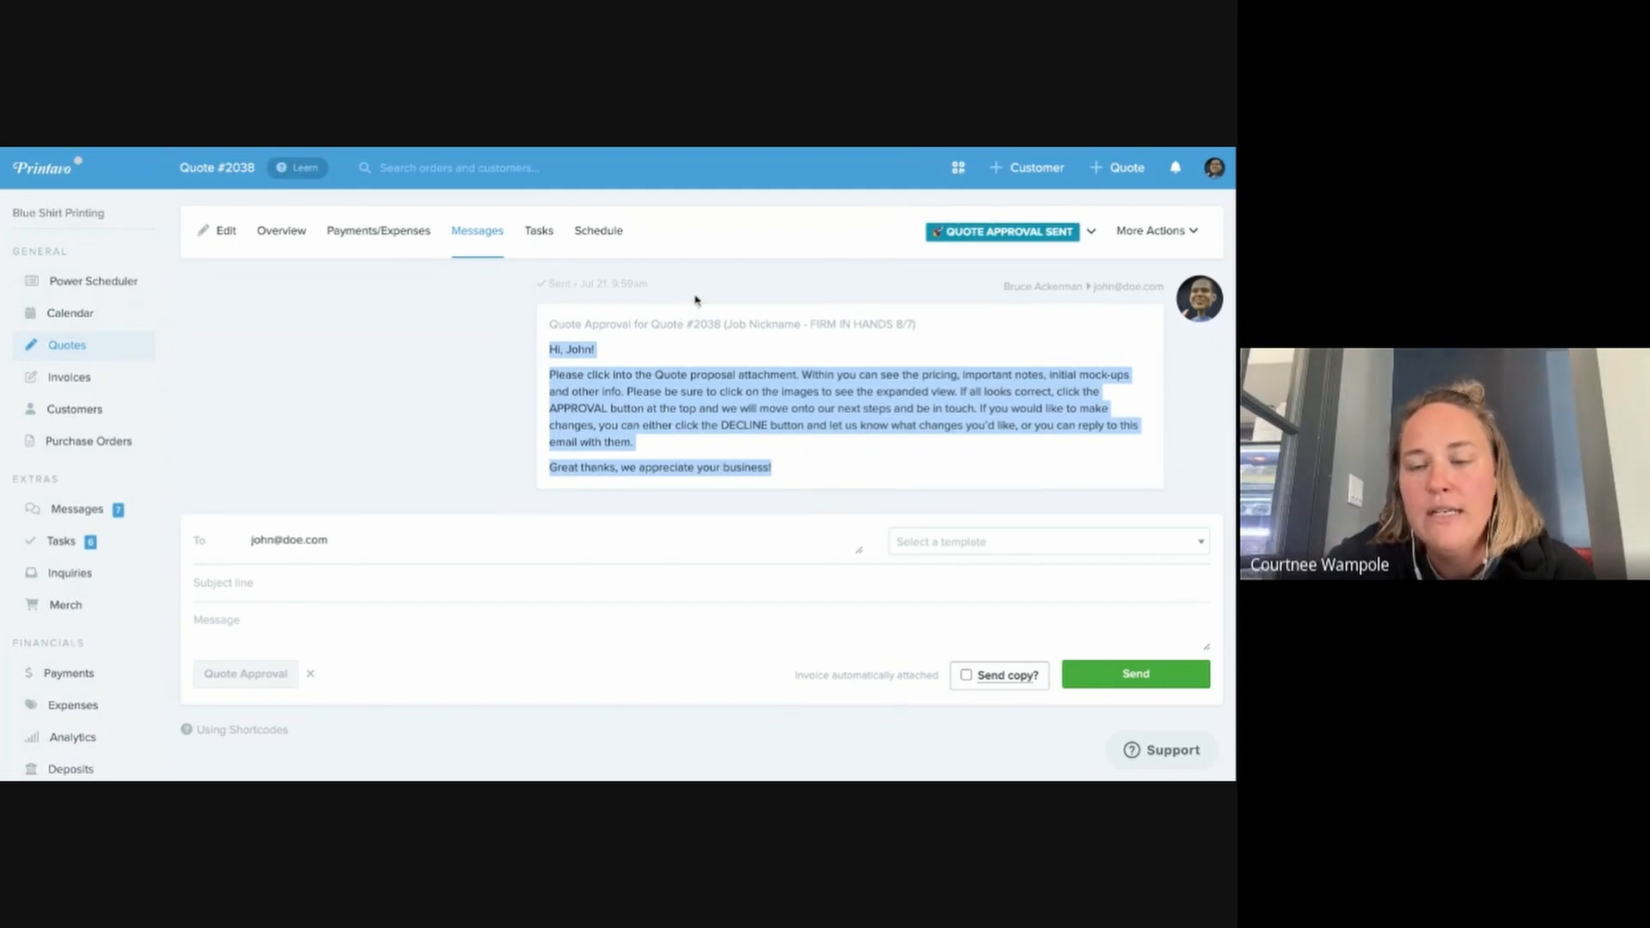
Approve the quote from its public view, signing with the customer's full name
{"action": "left_click", "coordinate": [971, 137]}
{"action": "left_click", "coordinate": [177, 307]}
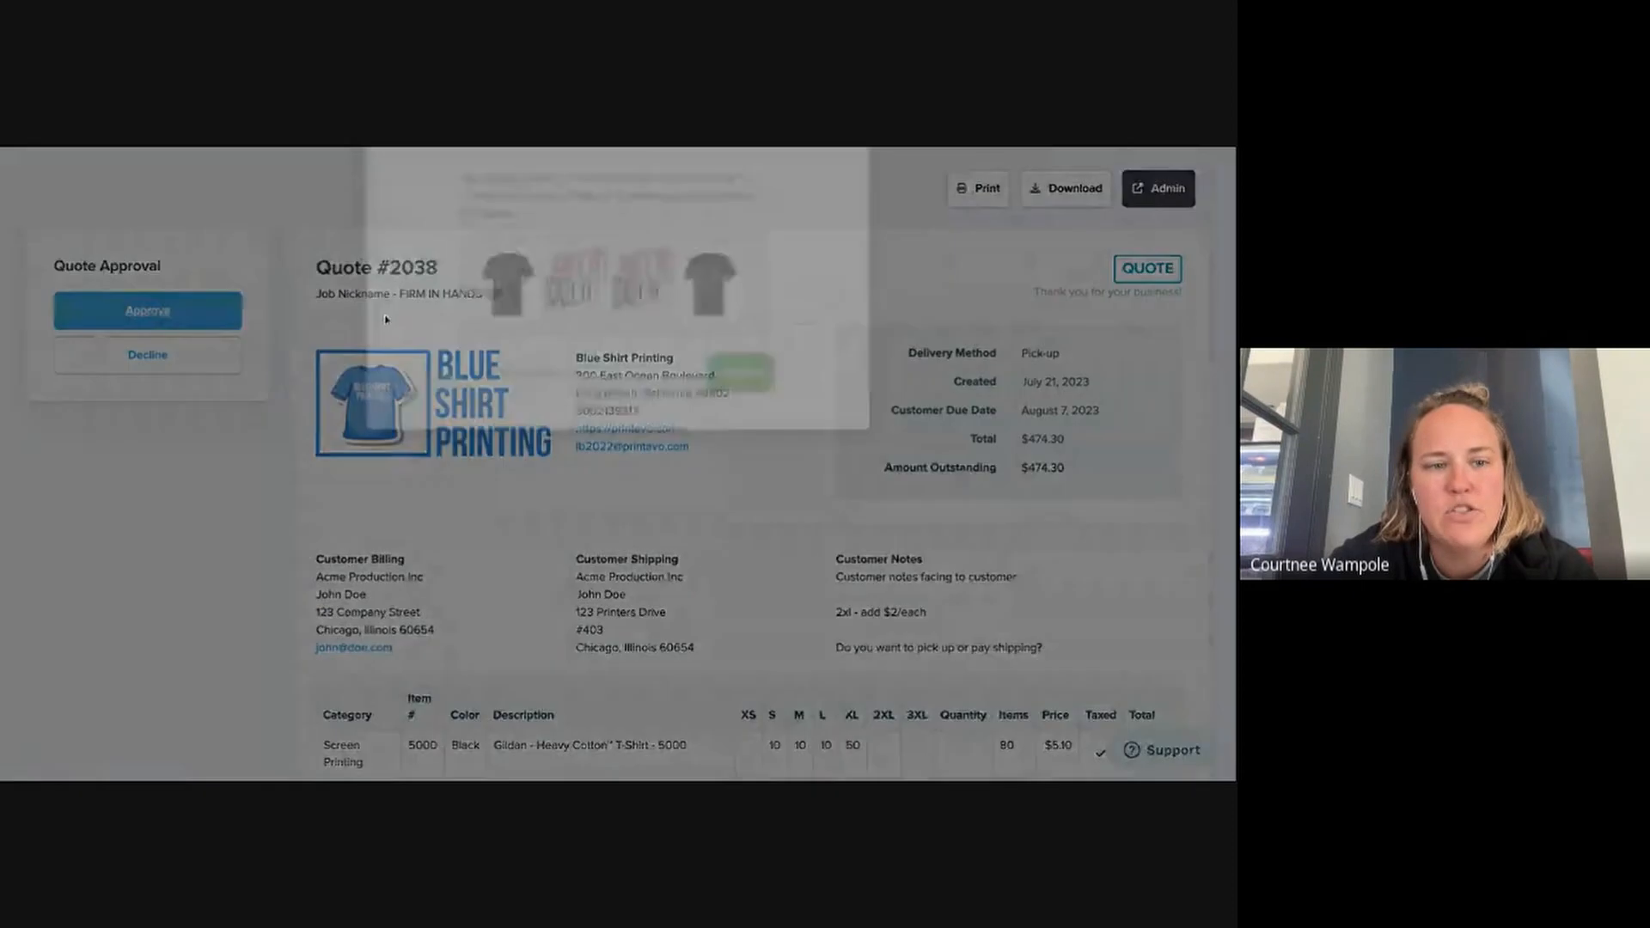
{"action": "left_click", "coordinate": [540, 437]}
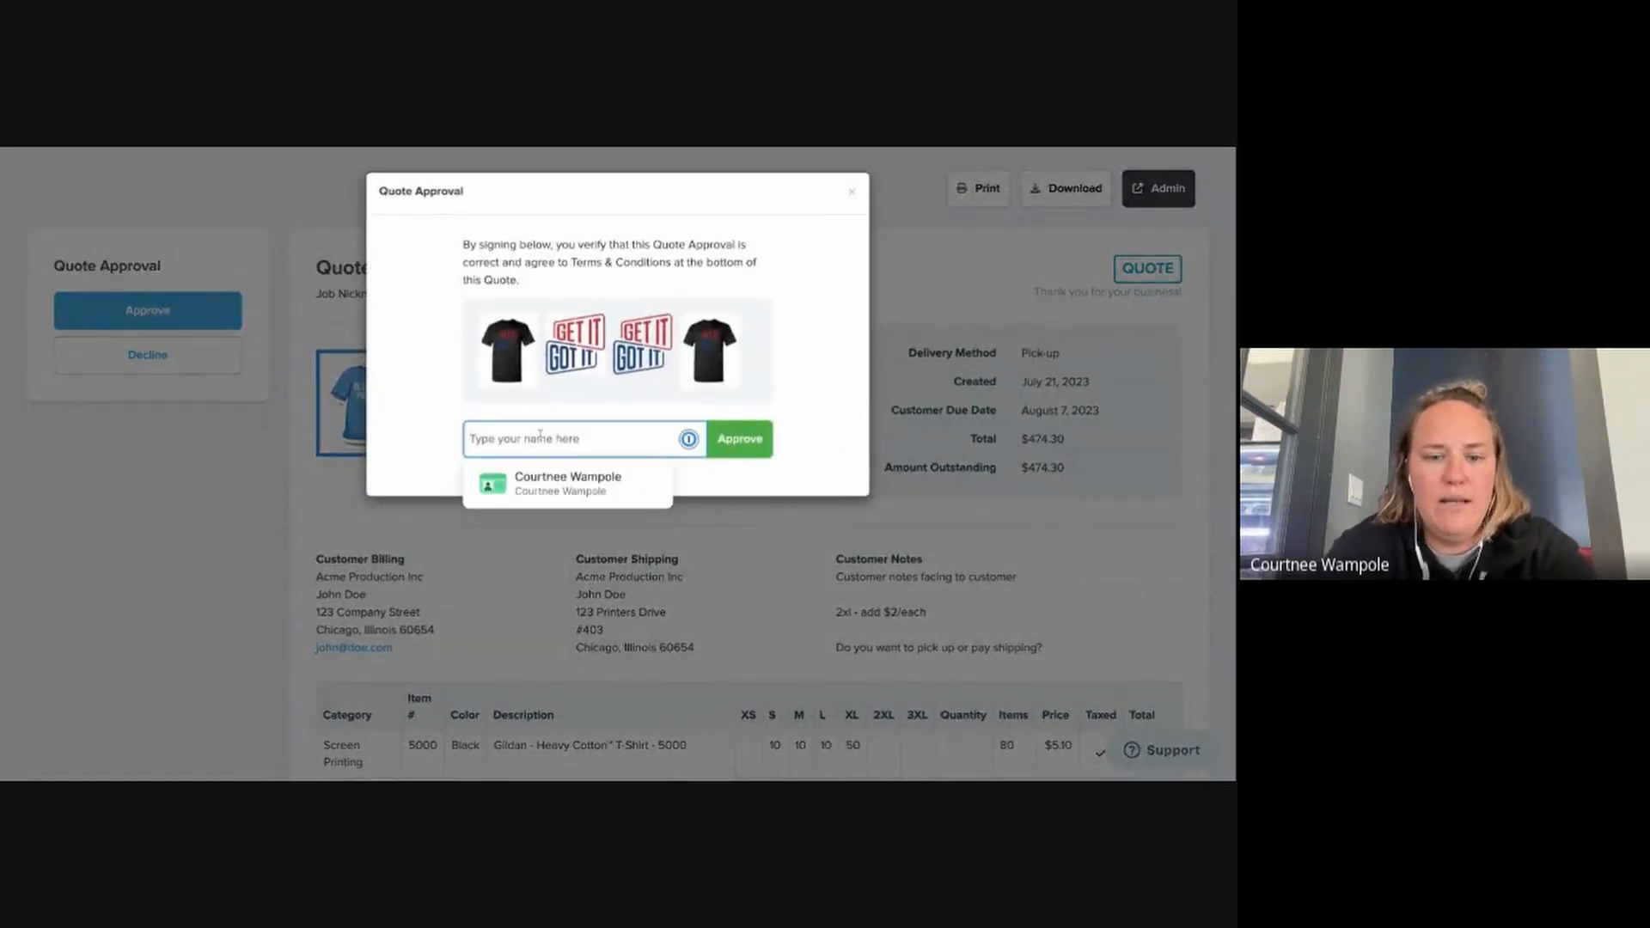
{"action": "type", "text": "John "}
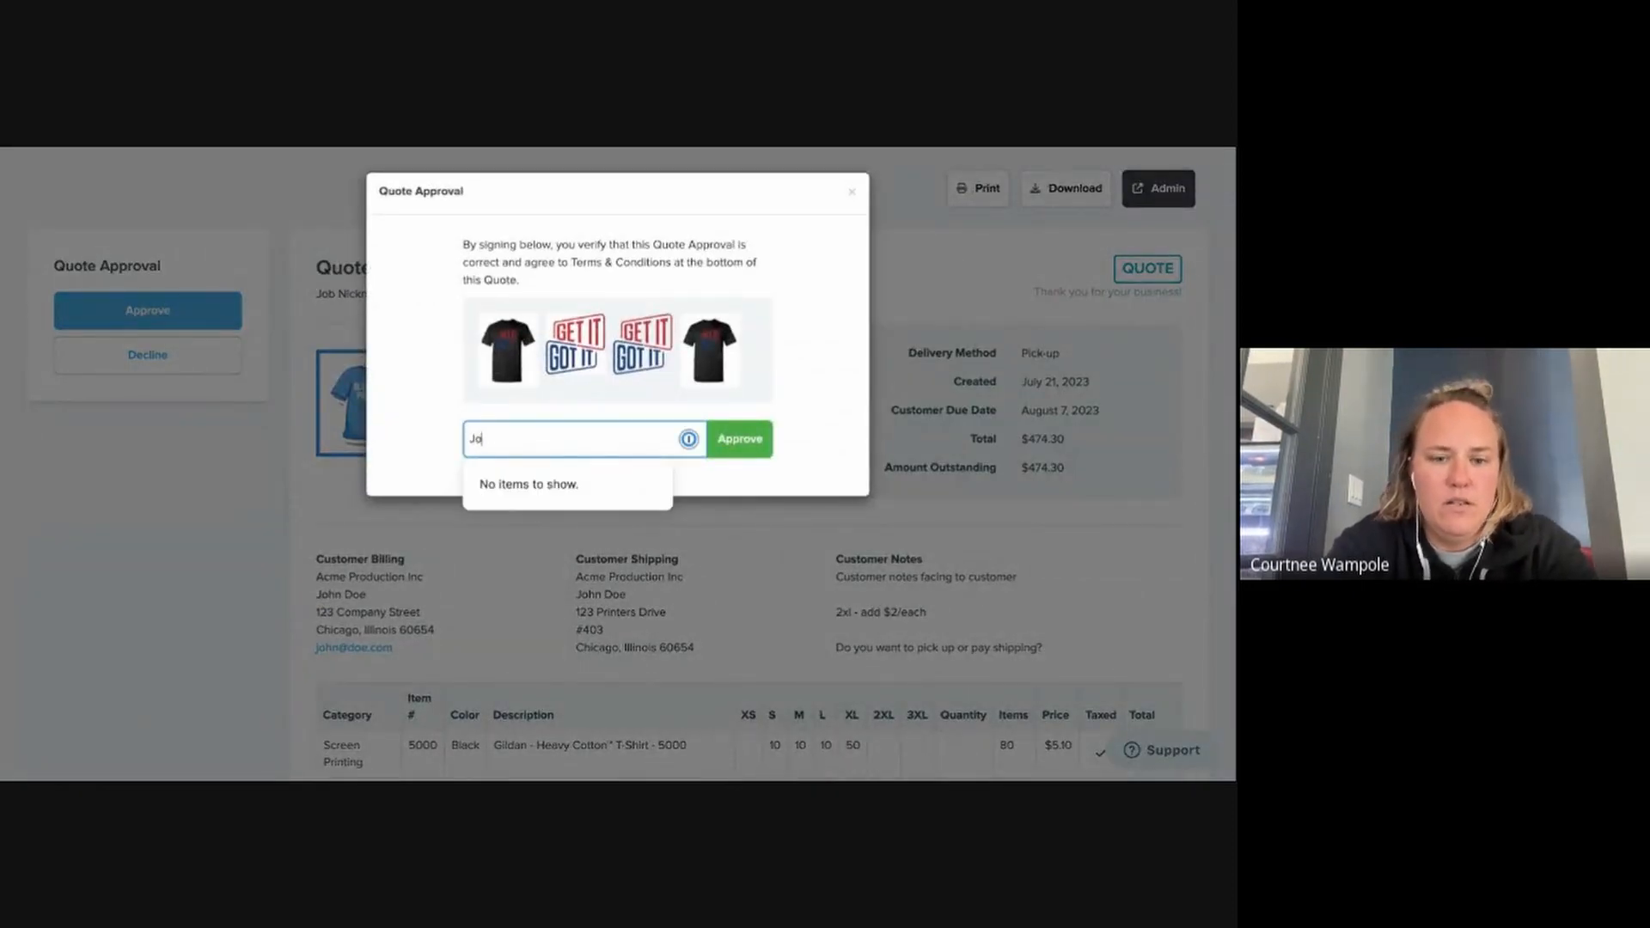
{"action": "type", "text": "Doe"}
{"action": "left_click", "coordinate": [739, 439]}
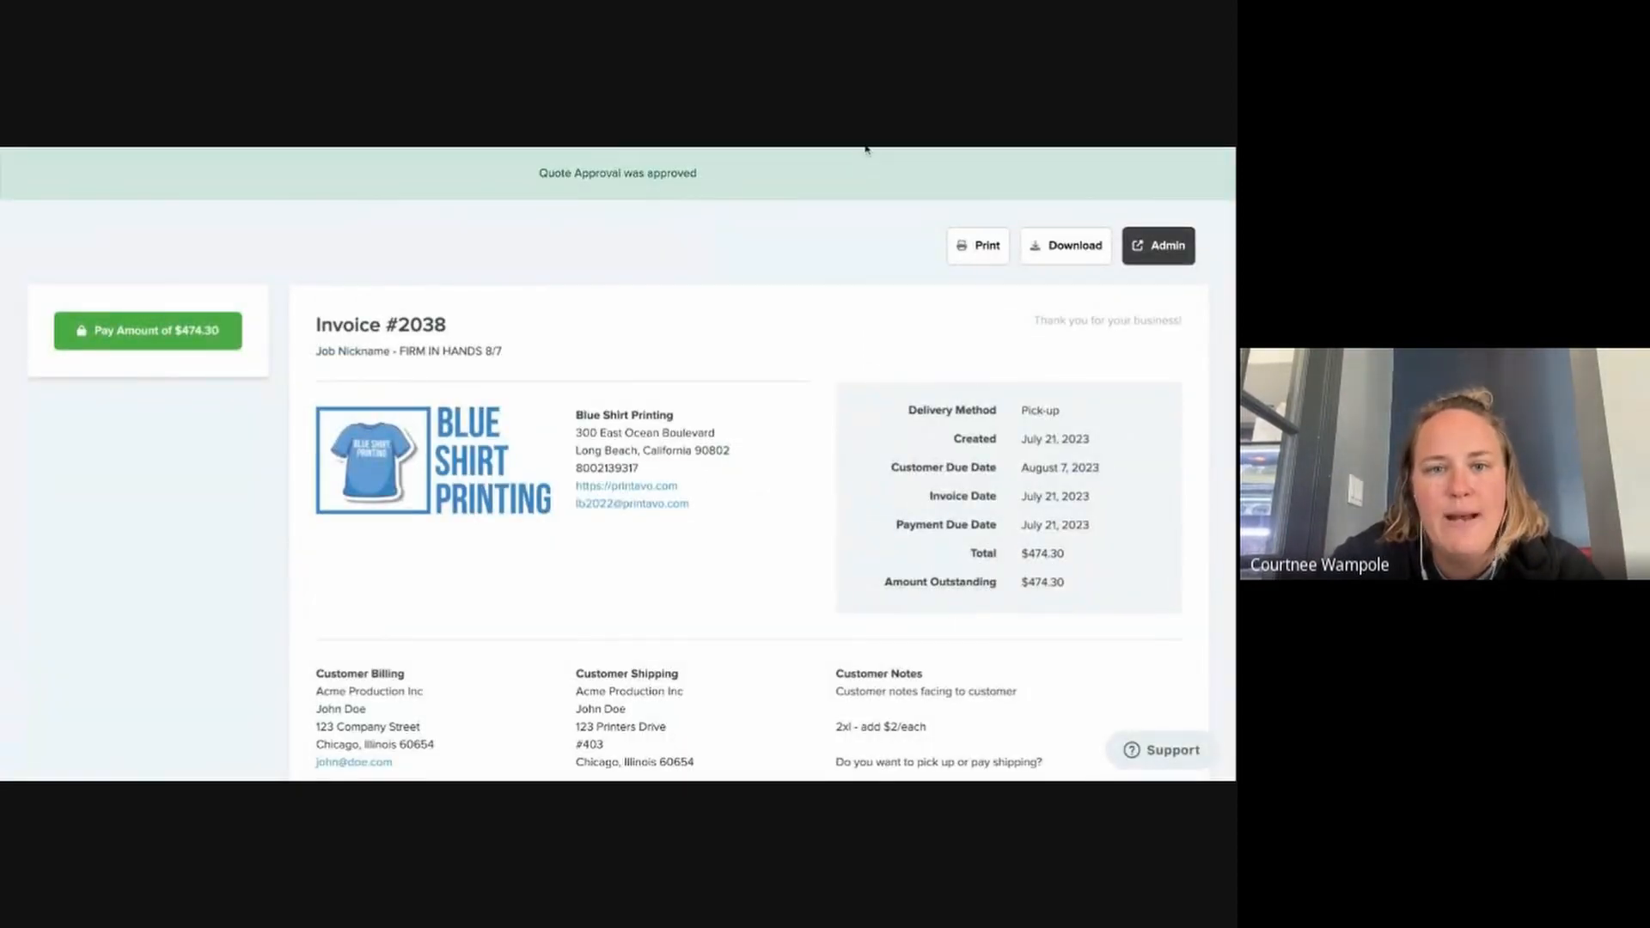
Read the payment request message sent to the customer in the approved invoice's messages
{"action": "left_click", "coordinate": [212, 151]}
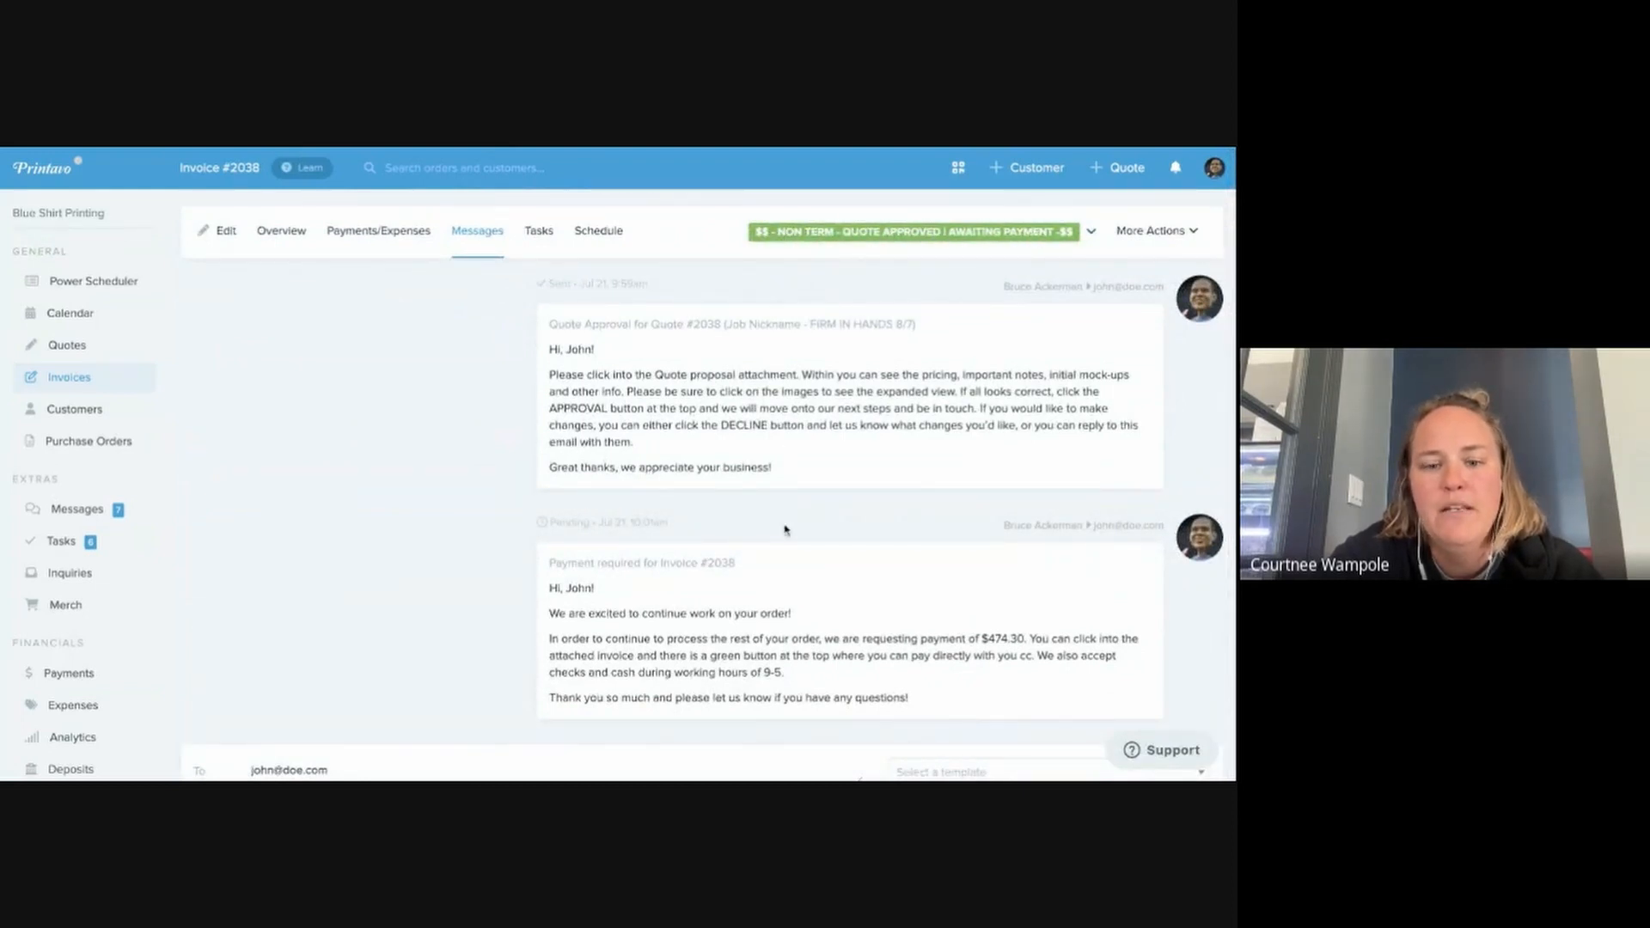
{"action": "scroll", "coordinate": [785, 530], "scroll_direction": "down", "scroll_amount": 1}
{"action": "left_click_drag", "start_coordinate": [913, 662], "coordinate": [549, 546]}
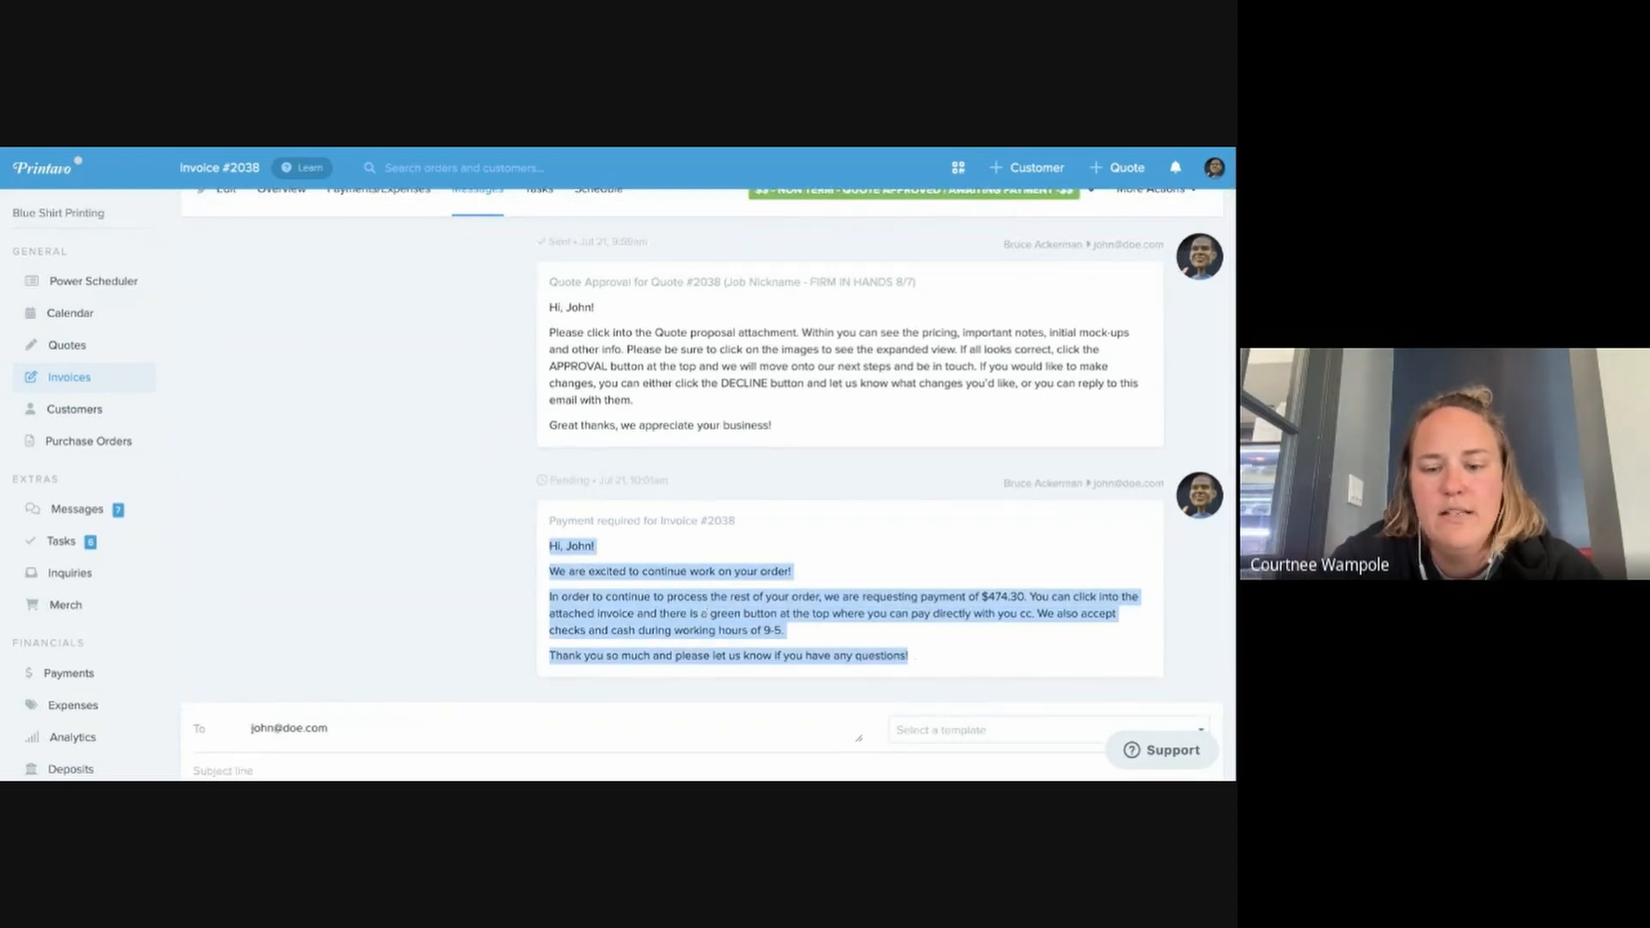
{"action": "scroll", "coordinate": [715, 612], "scroll_direction": "up", "scroll_amount": 1}
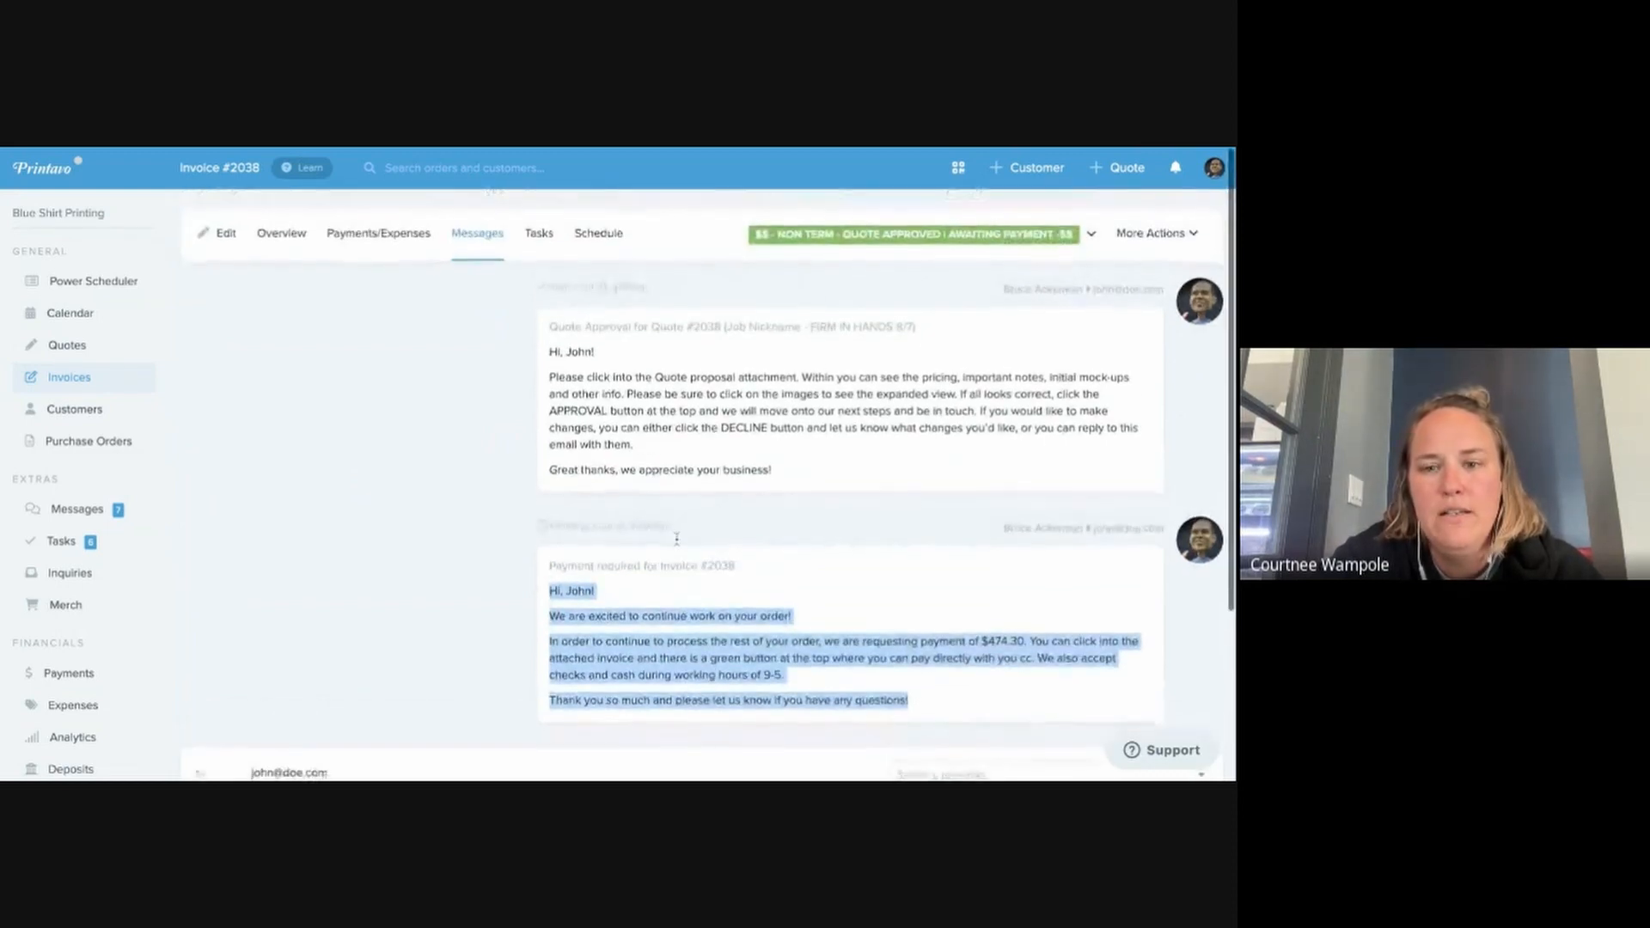
Open the Public Invoice View, examine the online payment form for the customer and return to the invoice
{"action": "left_click", "coordinate": [1146, 232]}
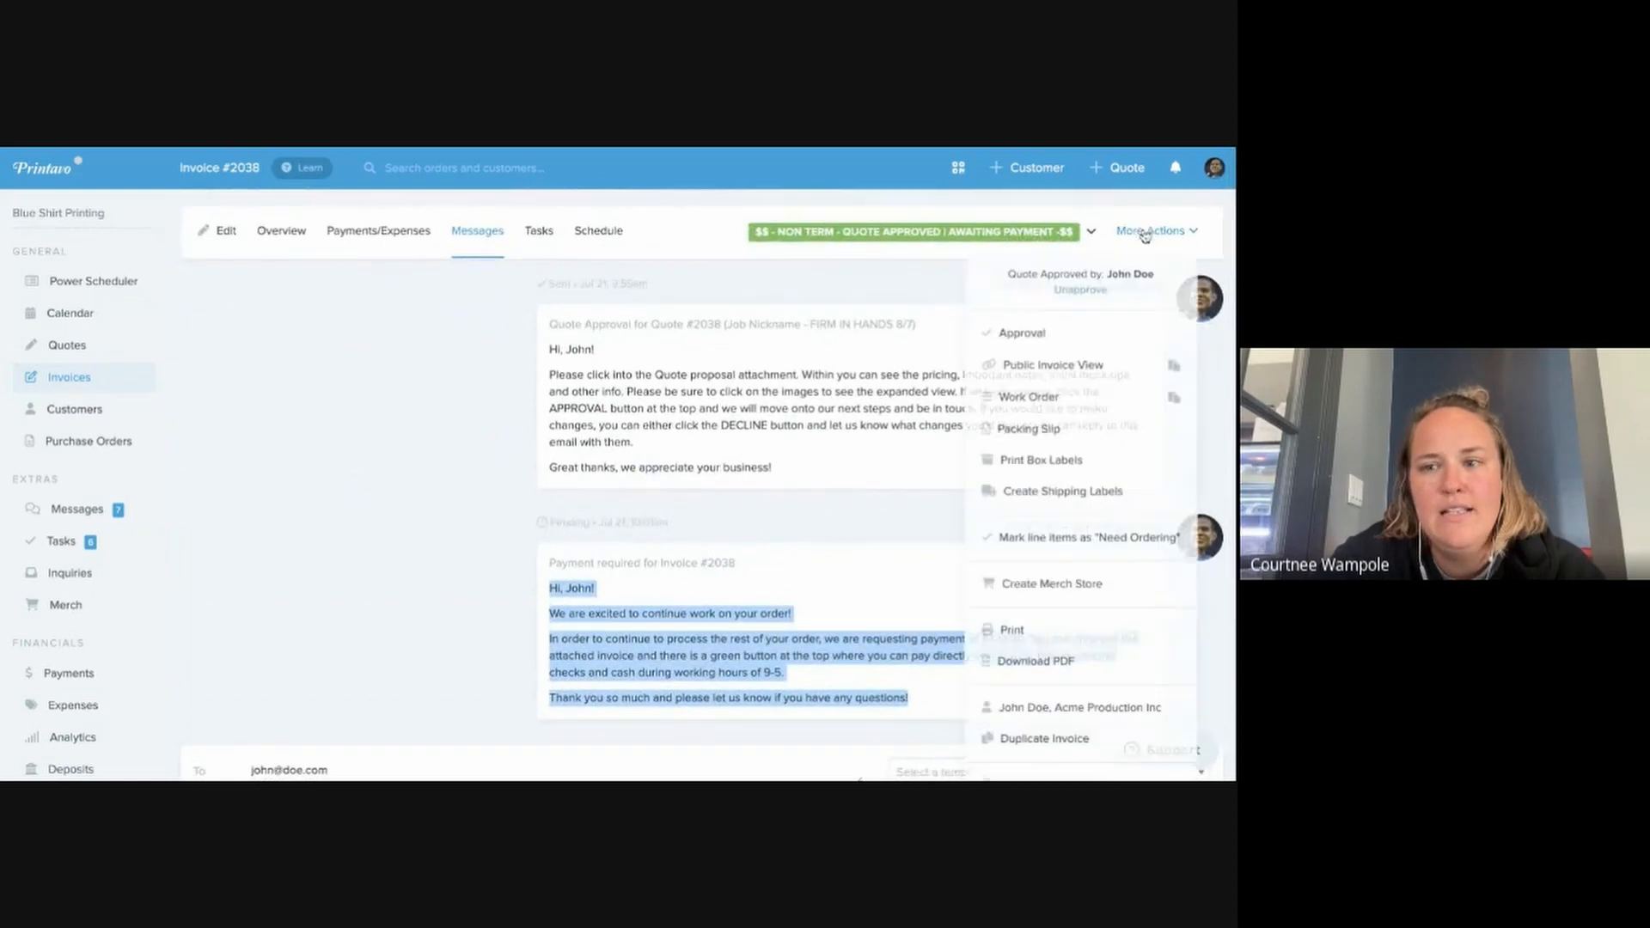
{"action": "left_click", "coordinate": [997, 365]}
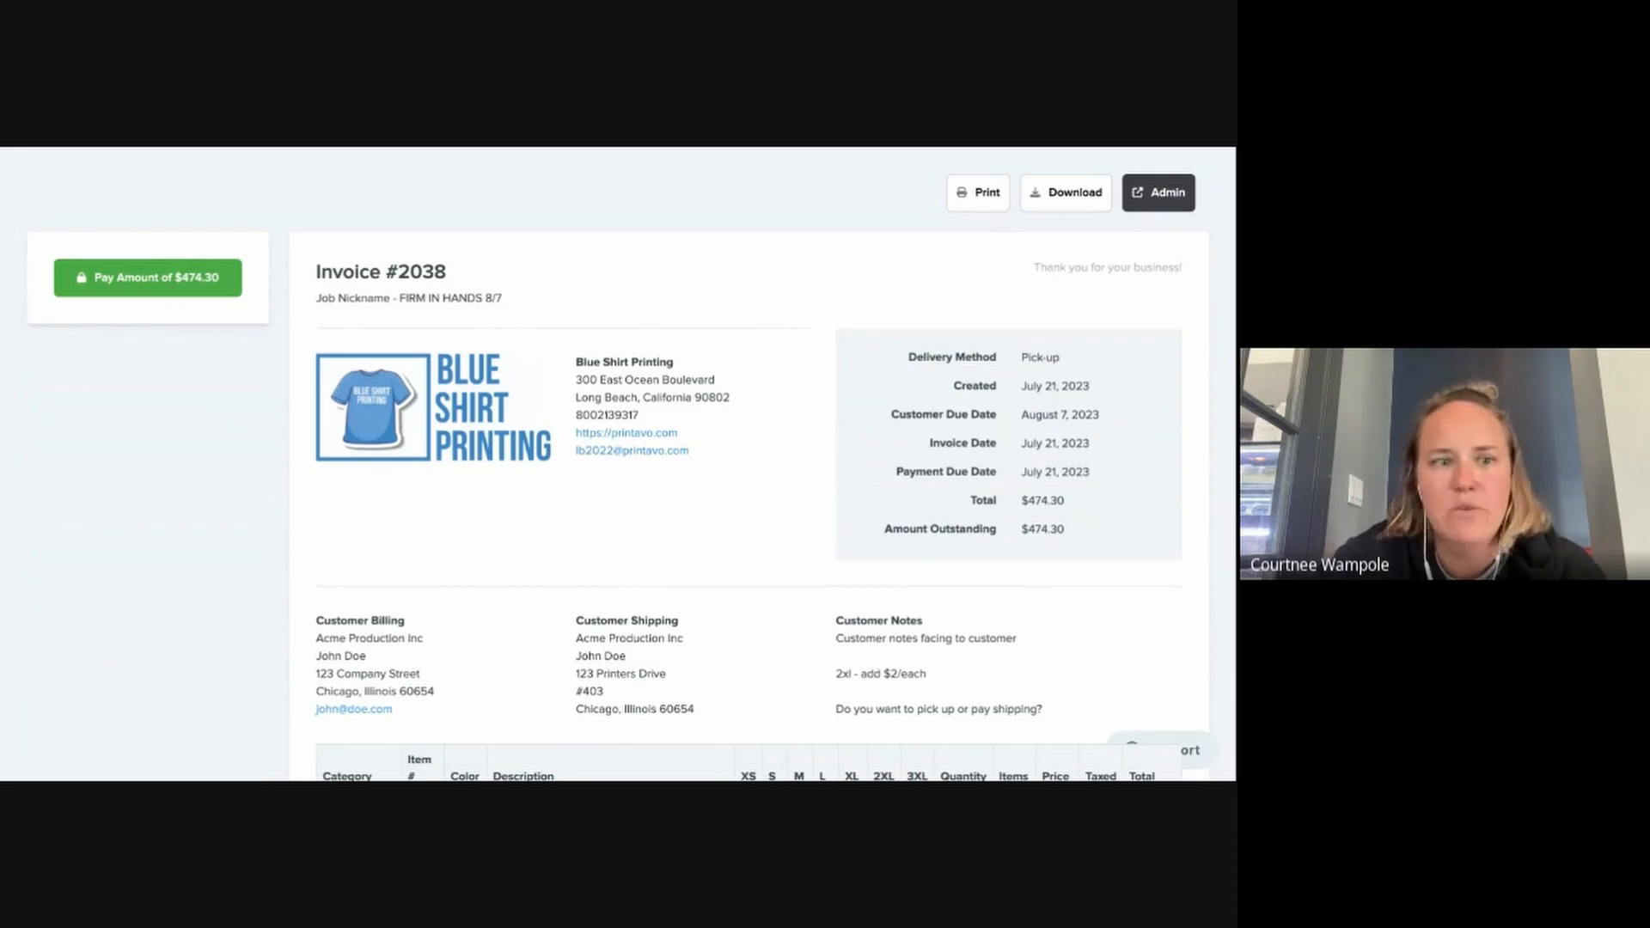
{"action": "left_click", "coordinate": [198, 273]}
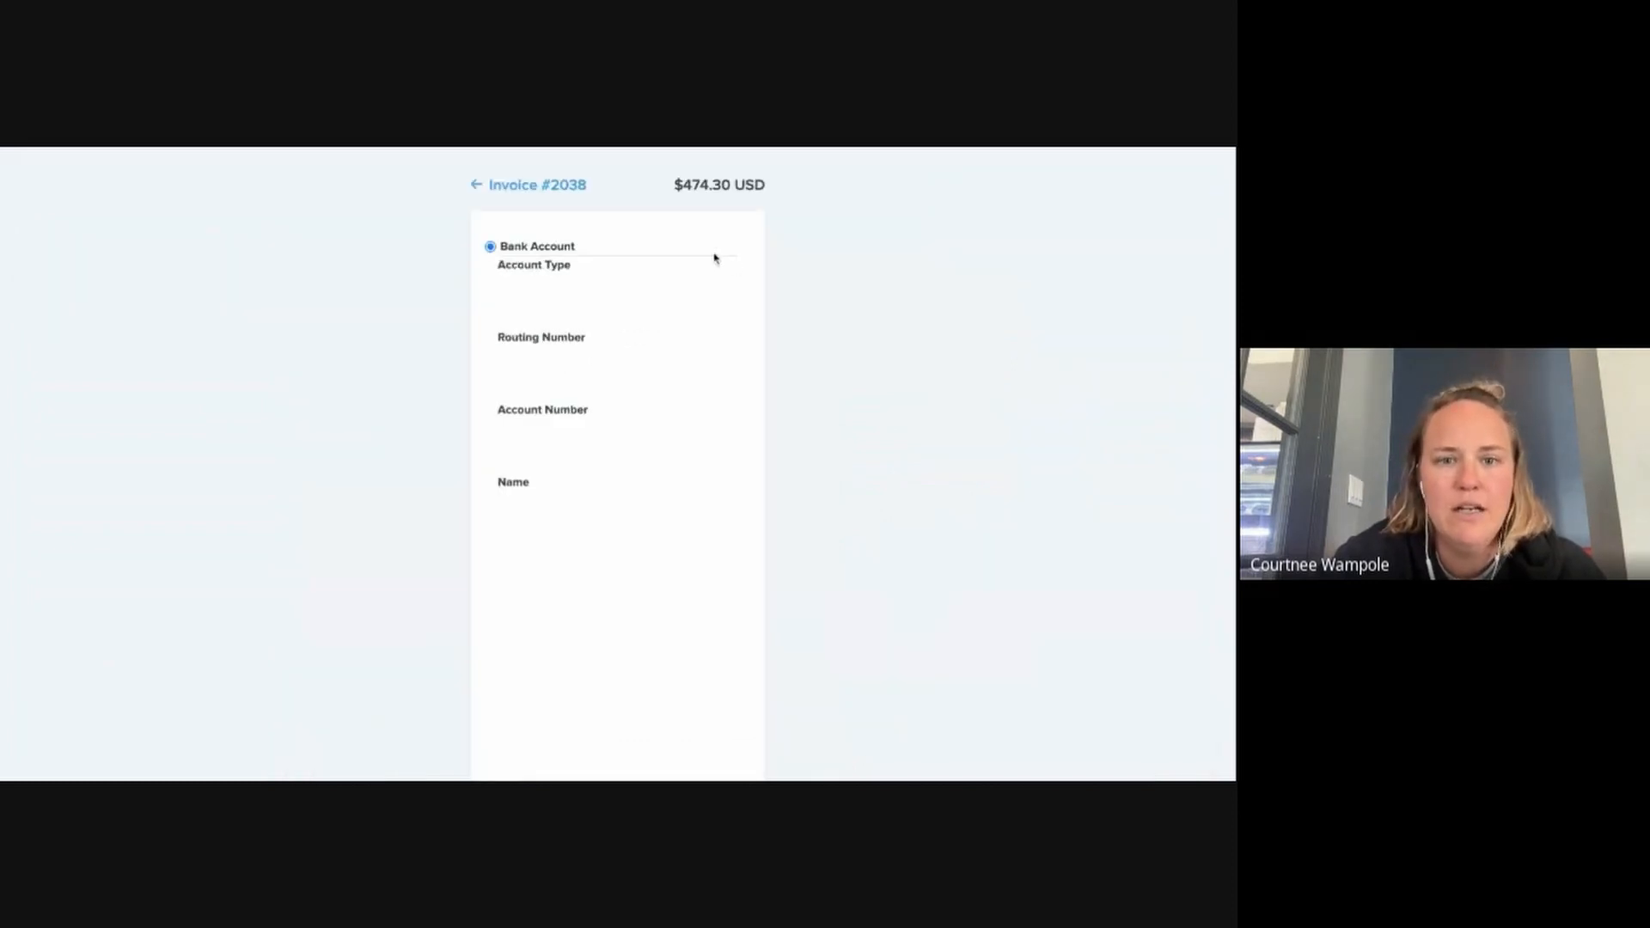
{"action": "left_click", "coordinate": [528, 191]}
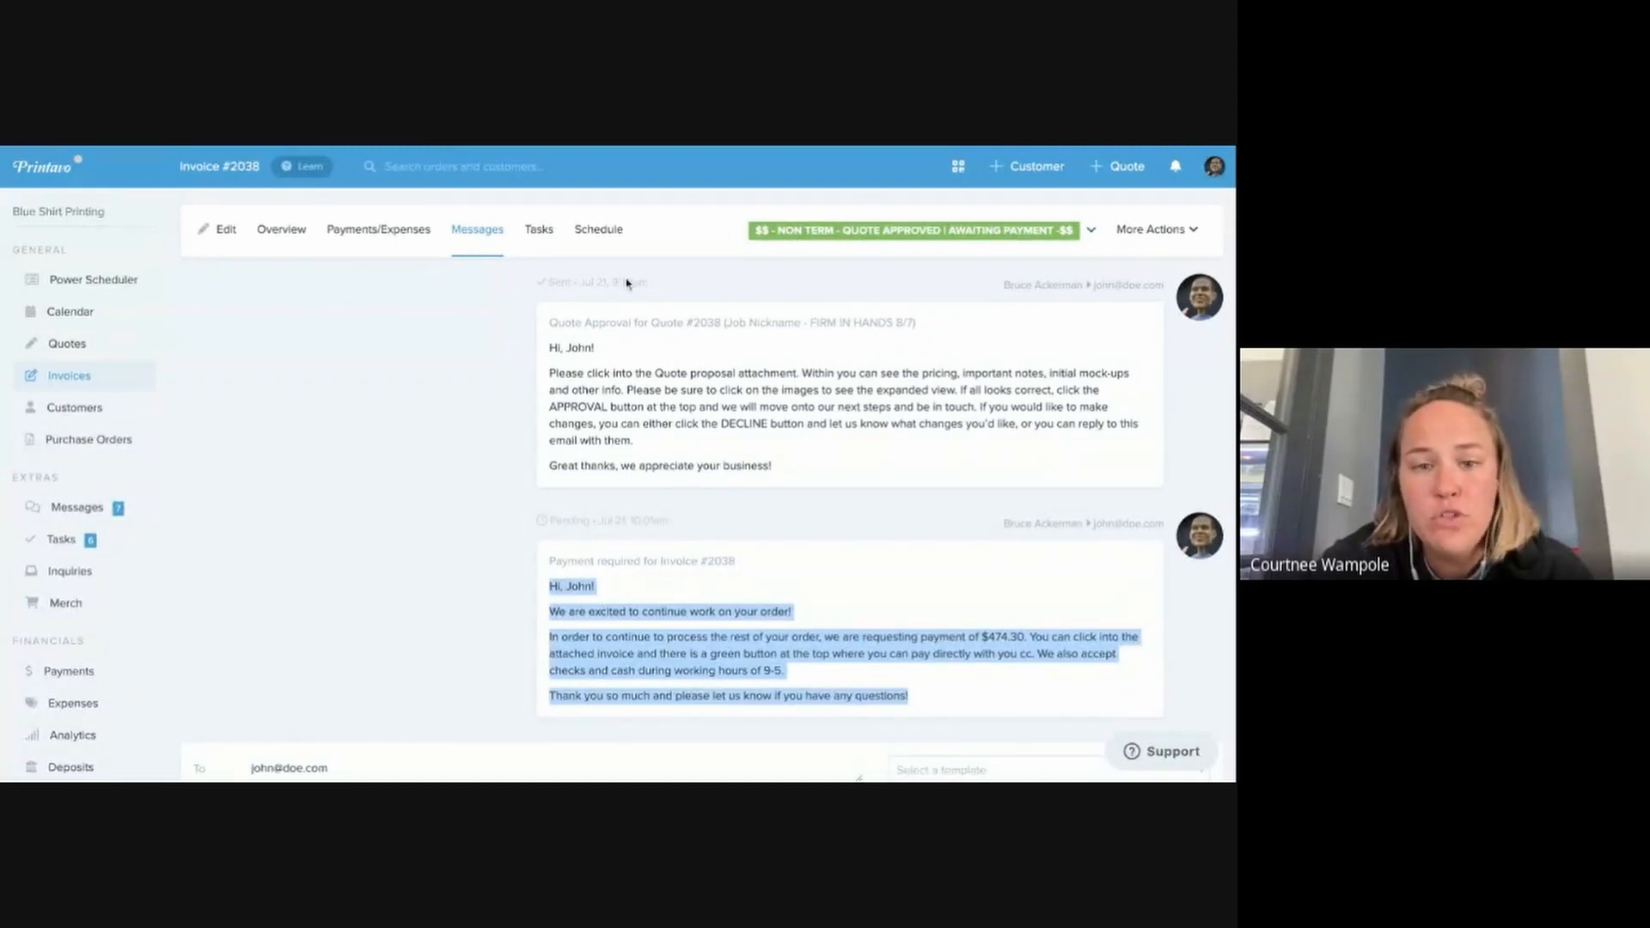
Open the invoice for editing, check its Terms field, save it and check its order status
{"action": "left_click", "coordinate": [281, 228]}
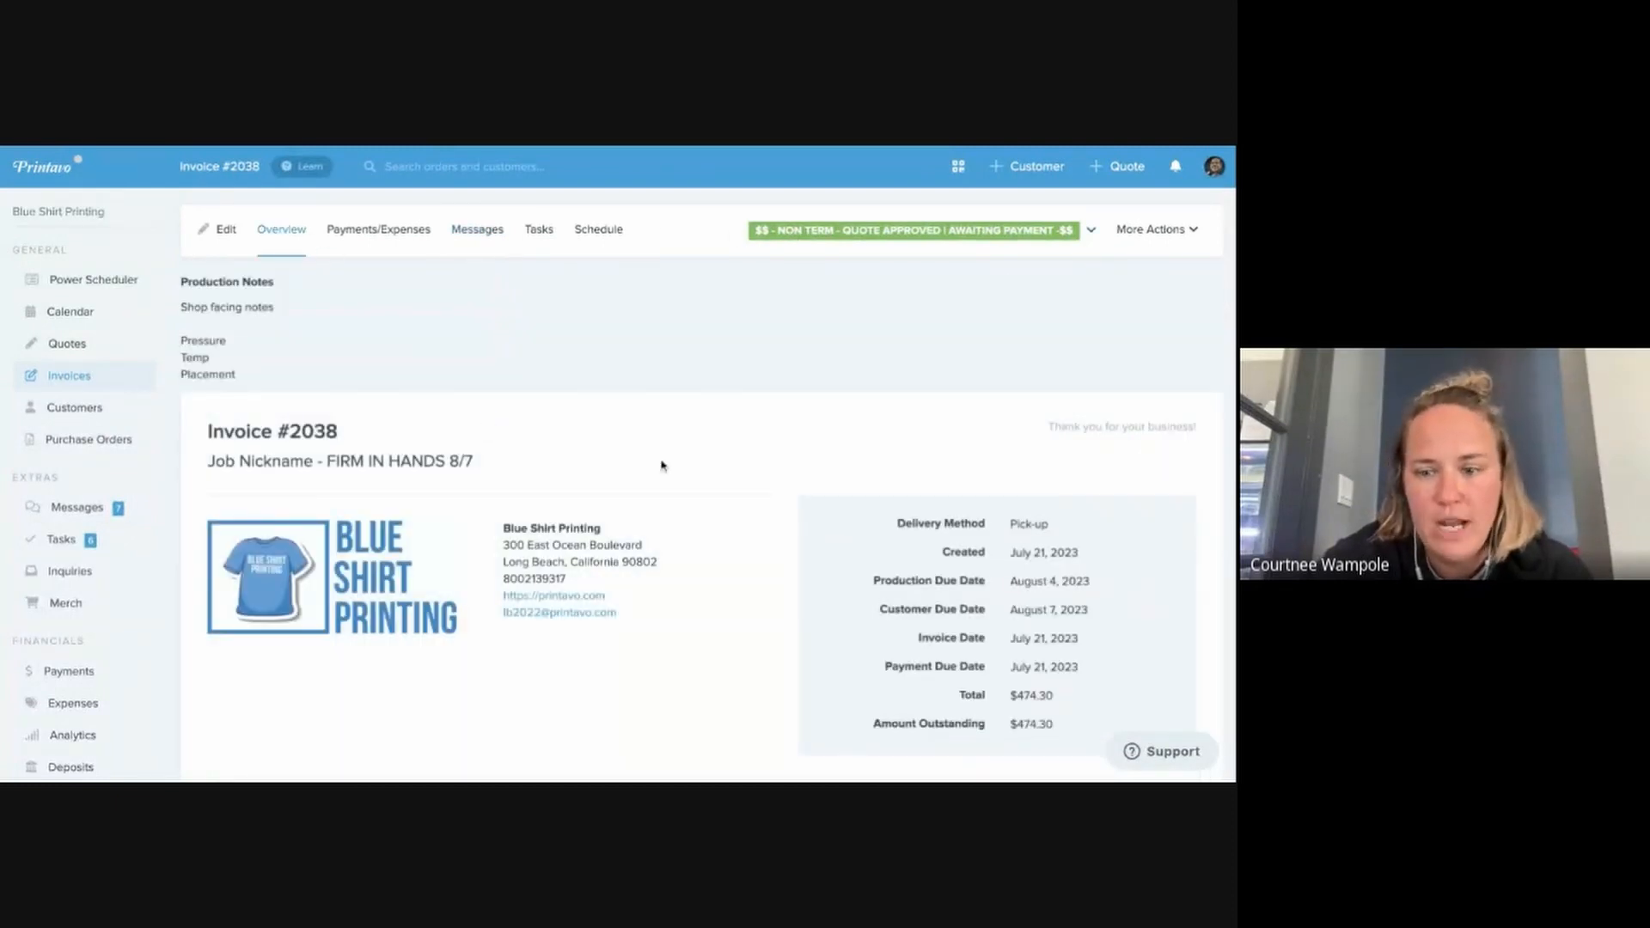
{"action": "scroll", "coordinate": [718, 472], "scroll_direction": "down", "scroll_amount": 1}
{"action": "scroll", "coordinate": [720, 476], "scroll_direction": "up", "scroll_amount": 1}
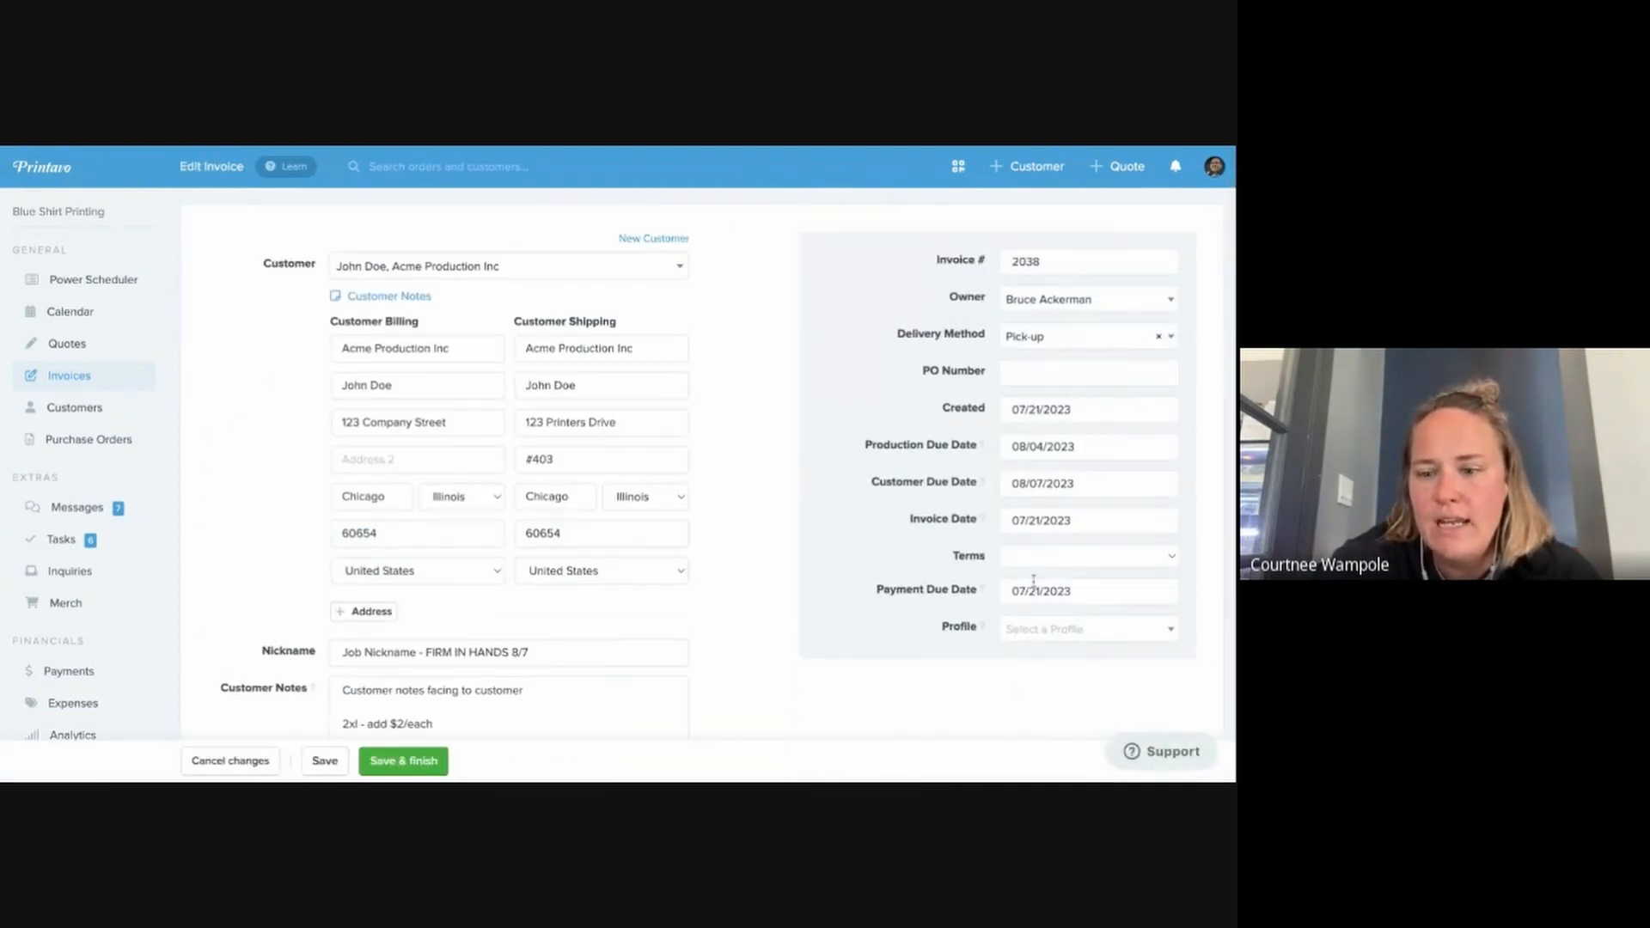
{"action": "left_click", "coordinate": [1028, 556]}
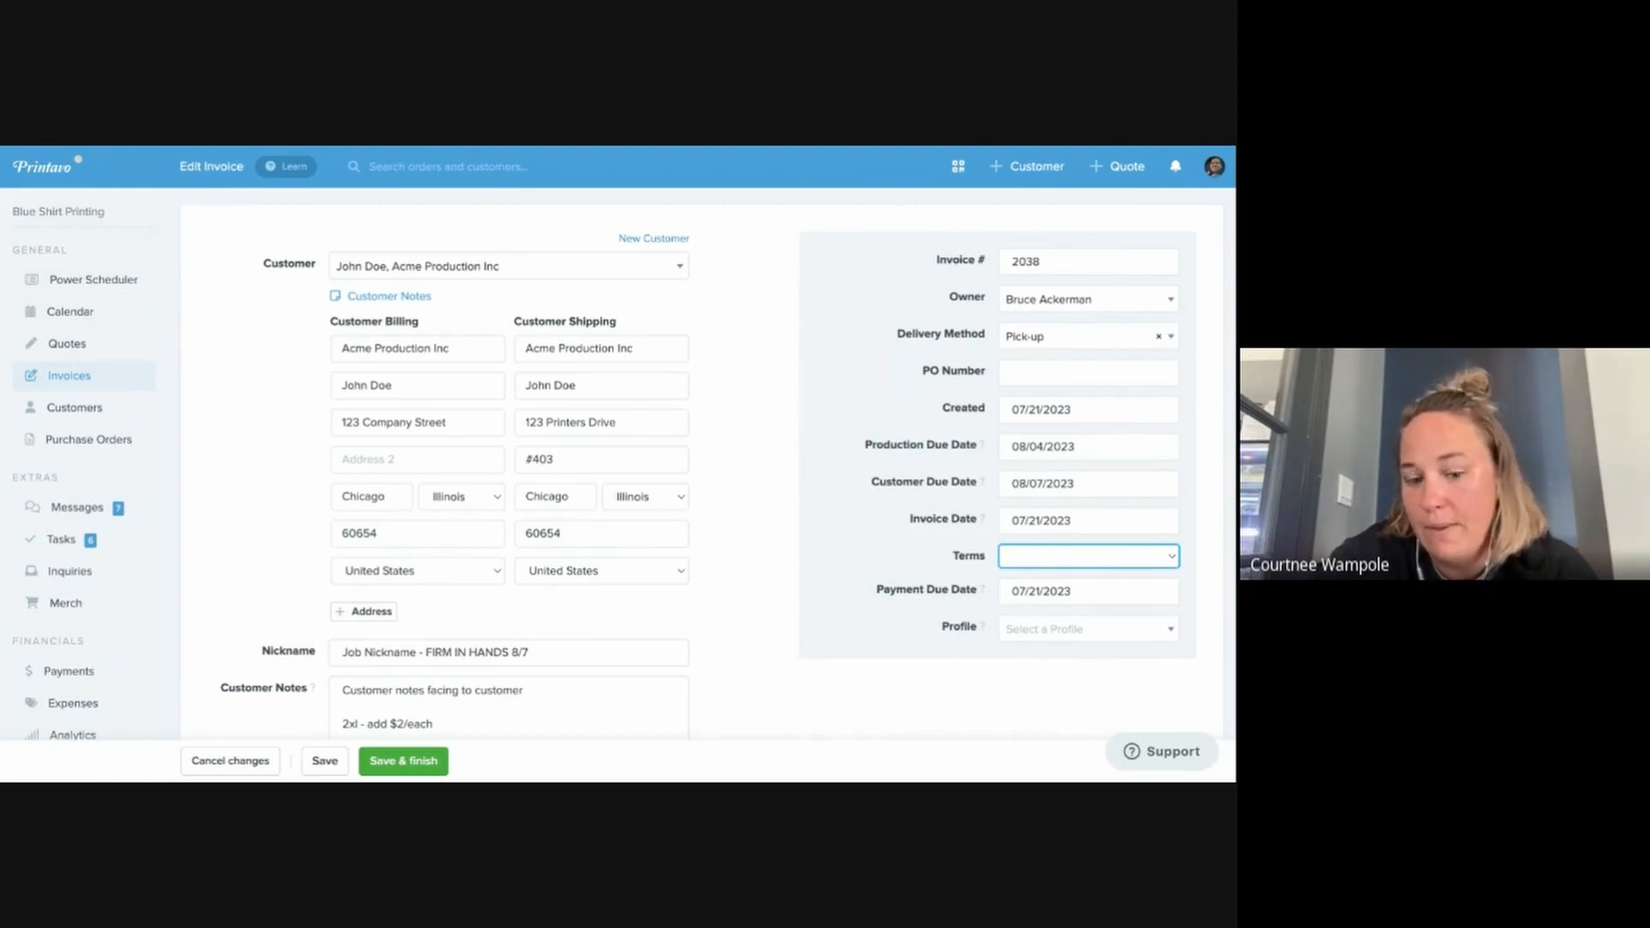
{"action": "left_click", "coordinate": [403, 761]}
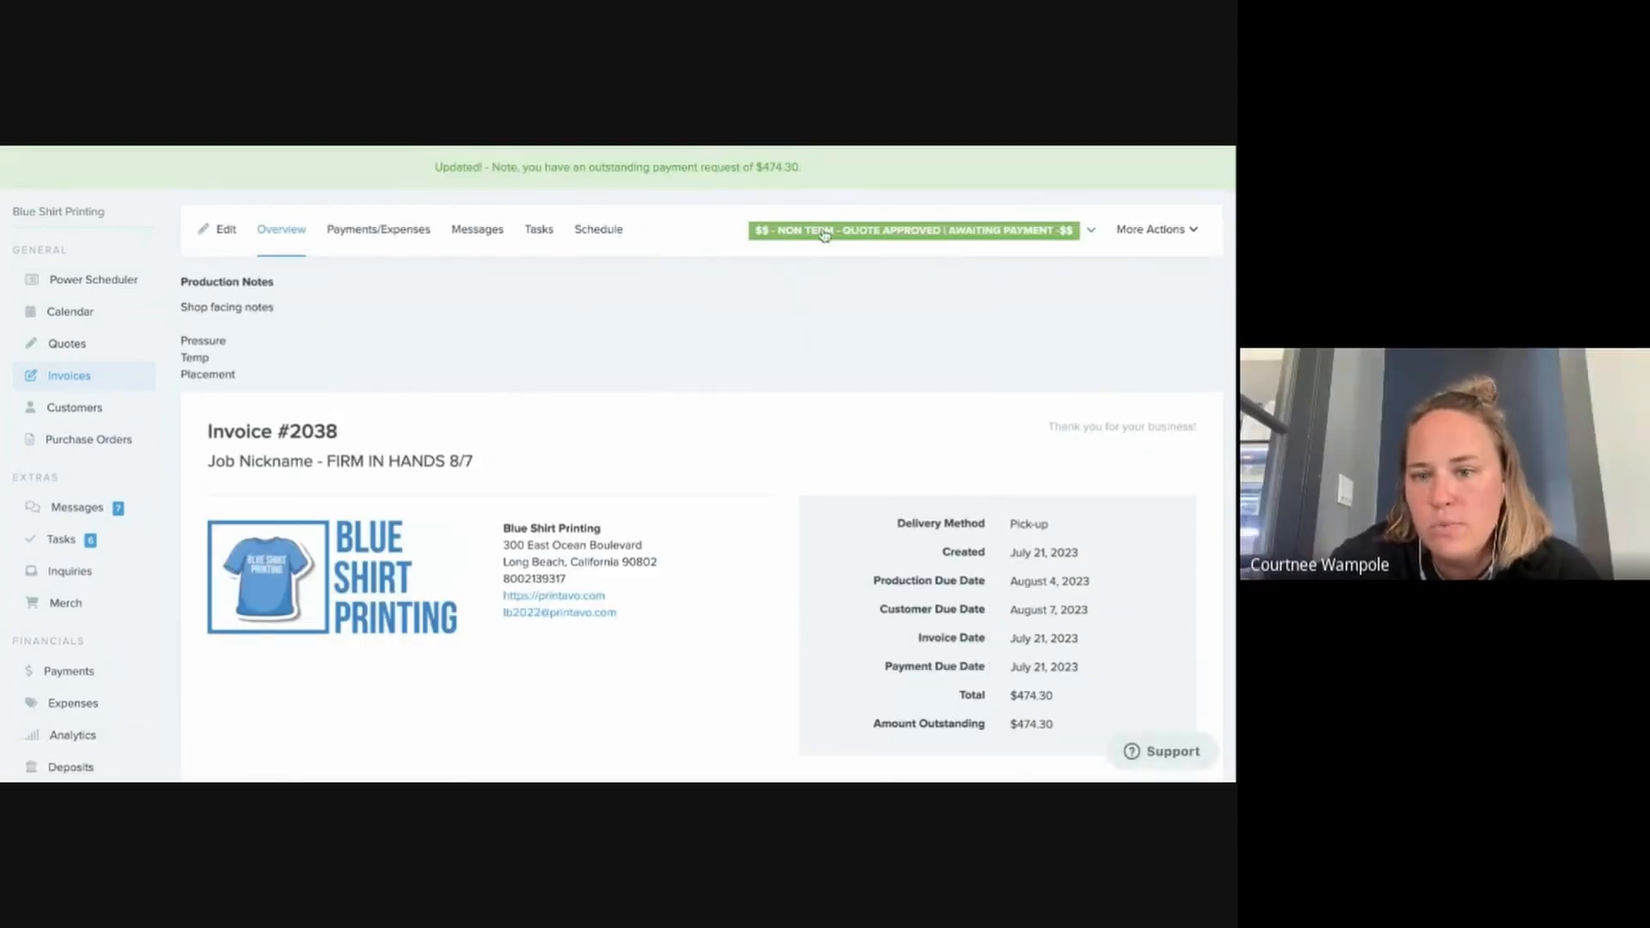
{"action": "left_click", "coordinate": [897, 232]}
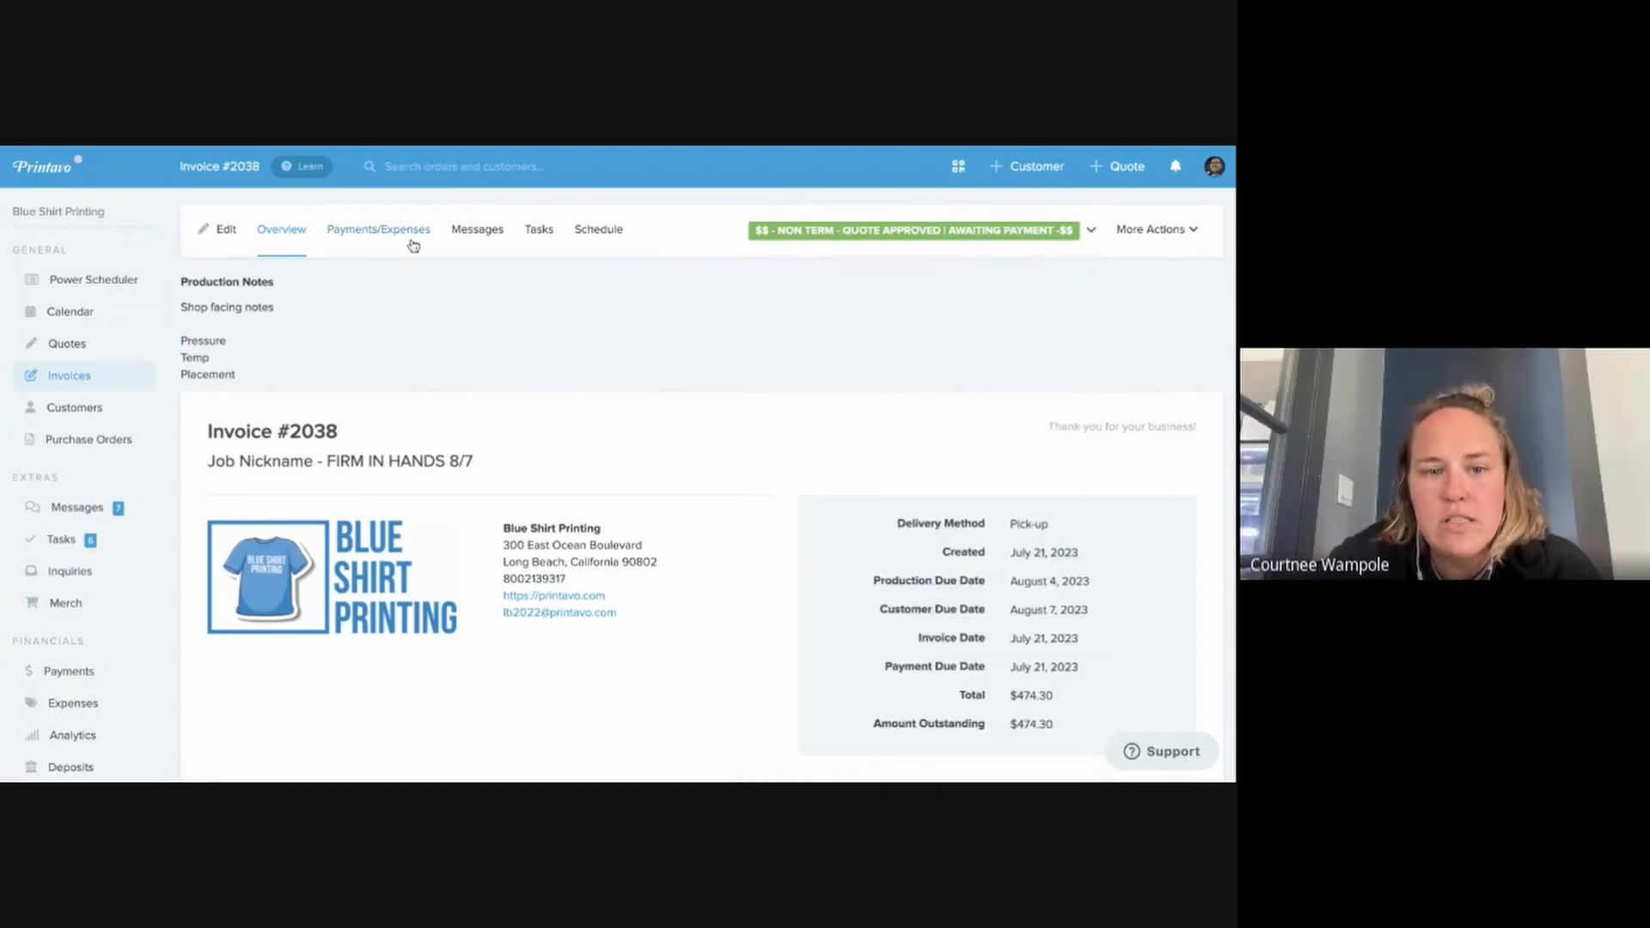
Record a $474.30 payment on the invoice with category Check, adding "- check #123" to its description
{"action": "left_click", "coordinate": [369, 238]}
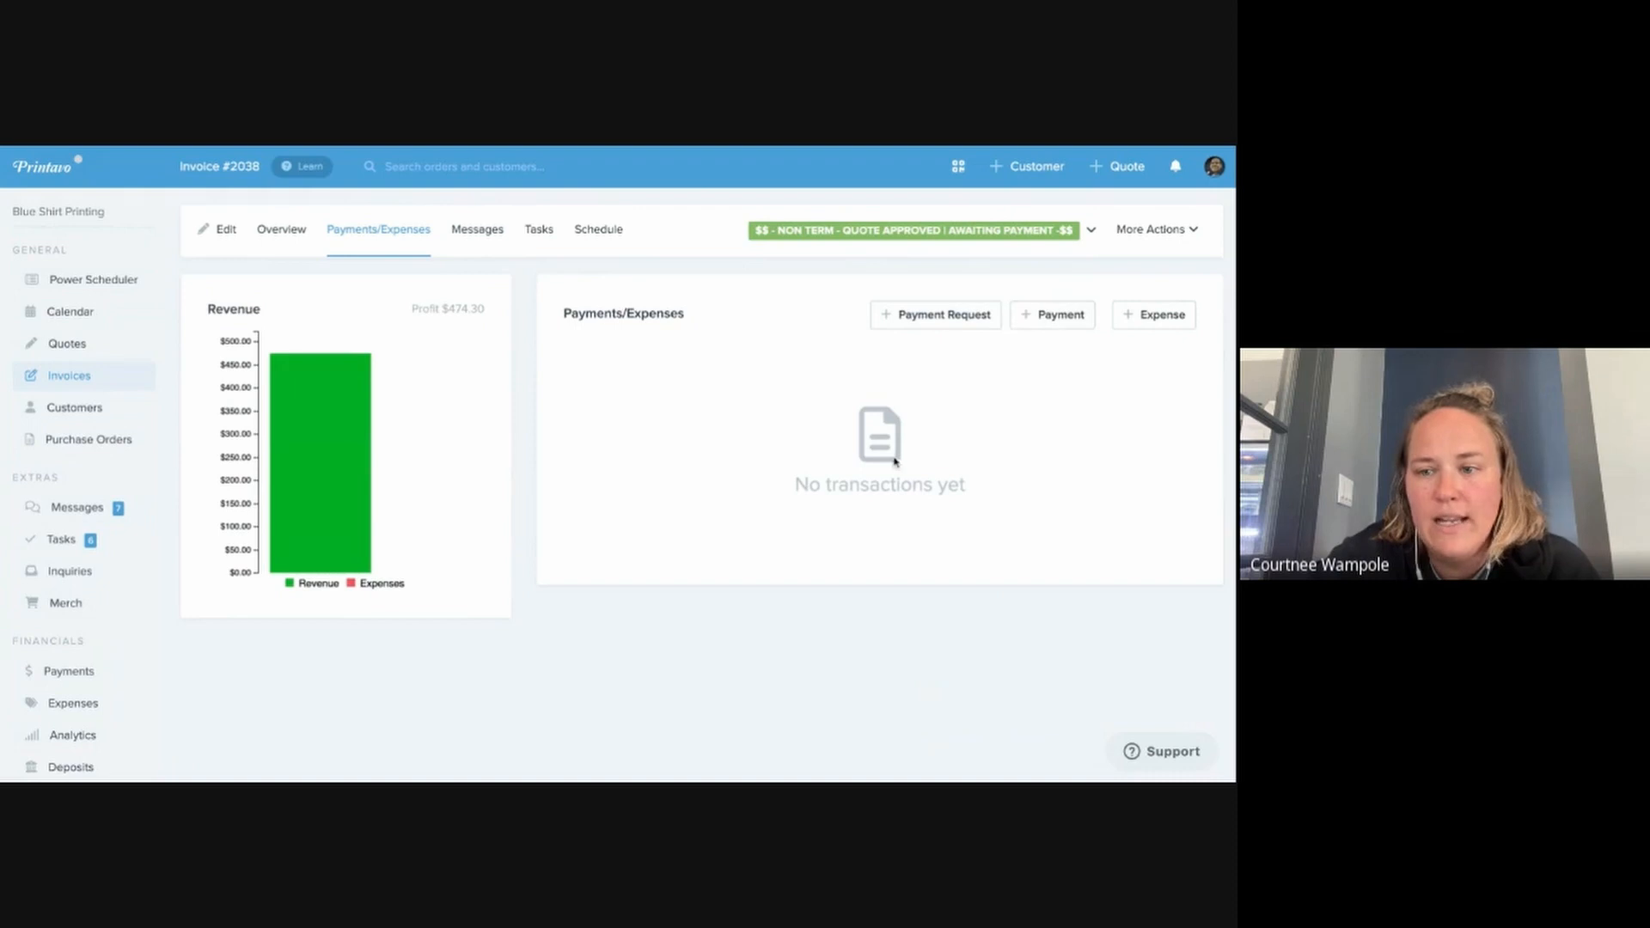
{"action": "left_click", "coordinate": [1050, 332]}
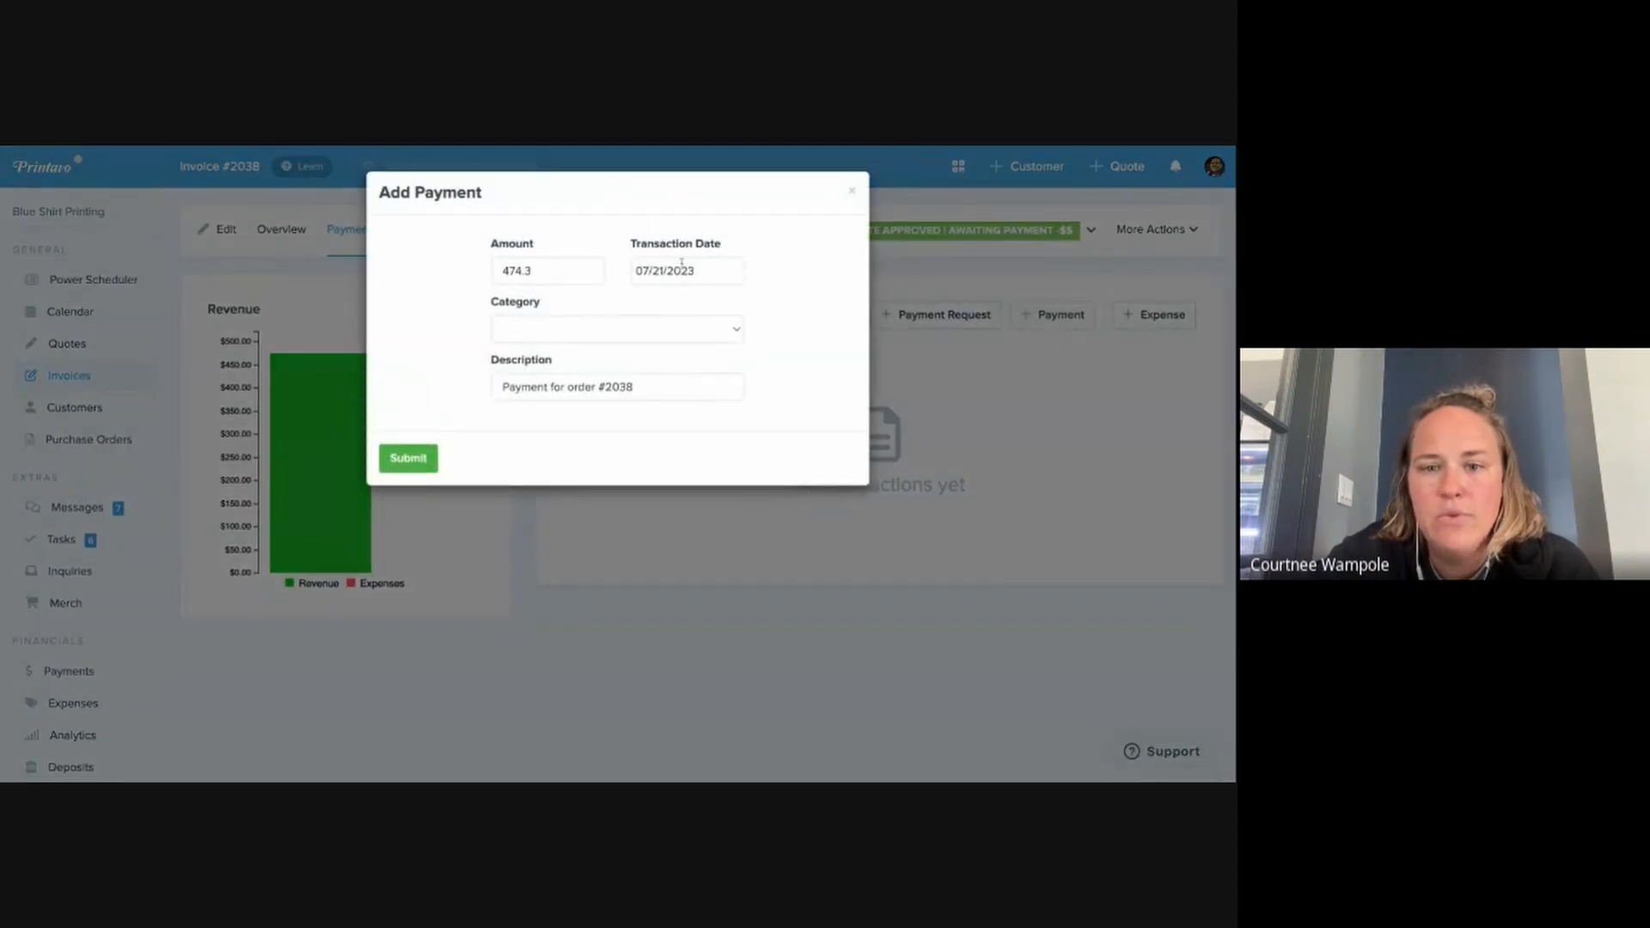
{"action": "left_click", "coordinate": [588, 332]}
{"action": "left_click", "coordinate": [651, 392]}
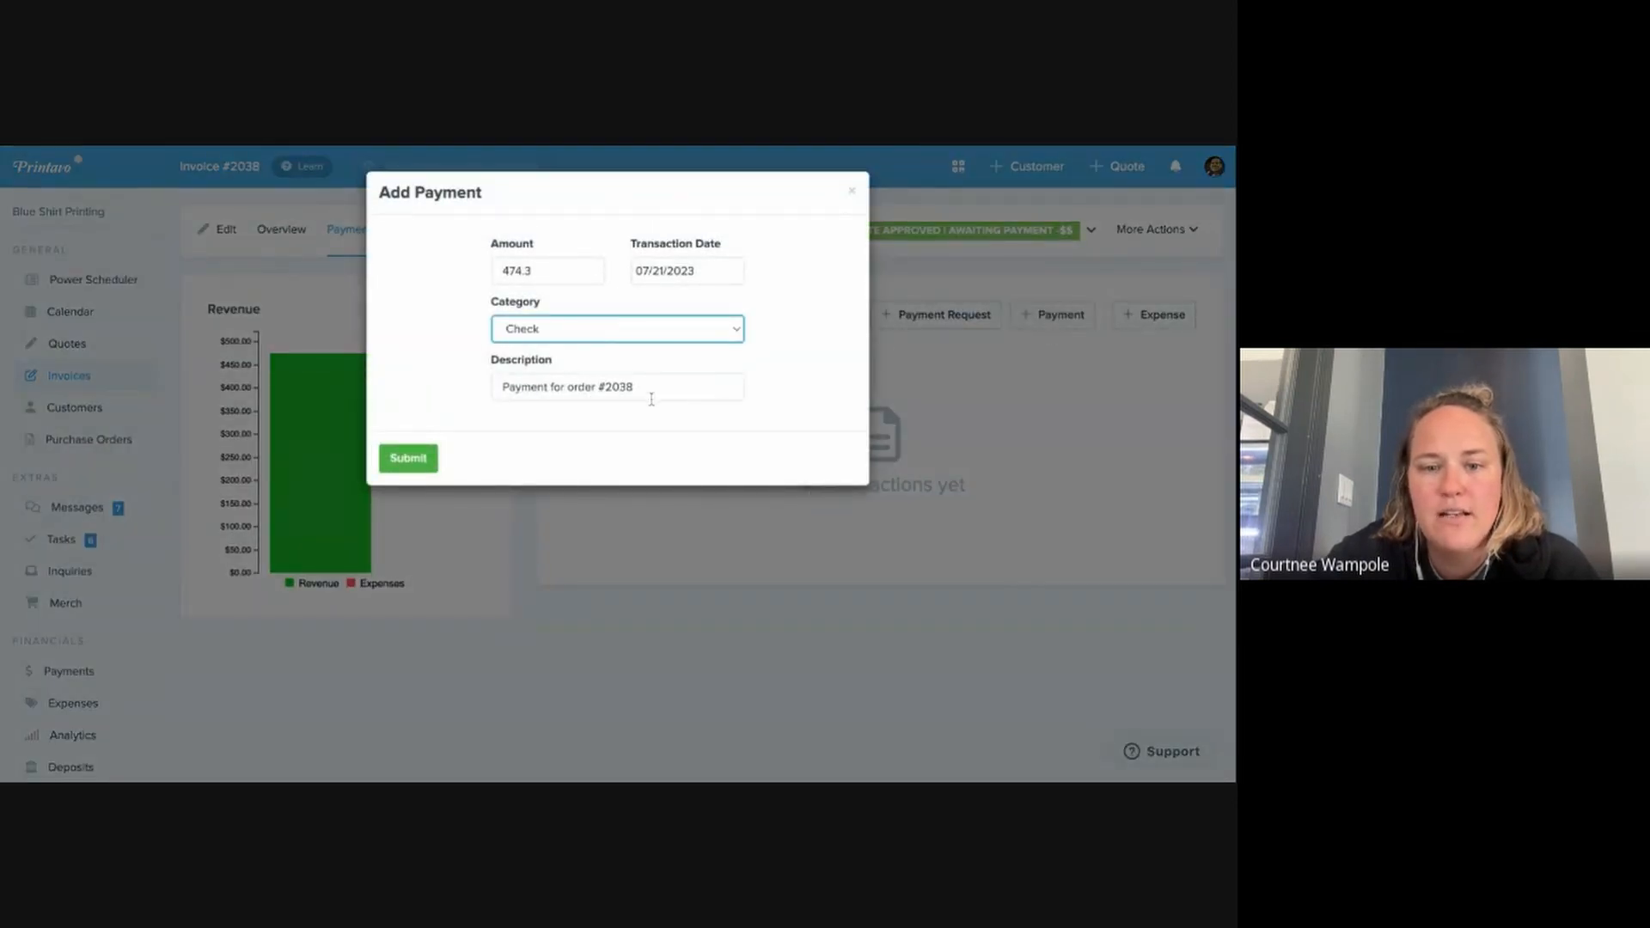
{"action": "left_click", "coordinate": [655, 391]}
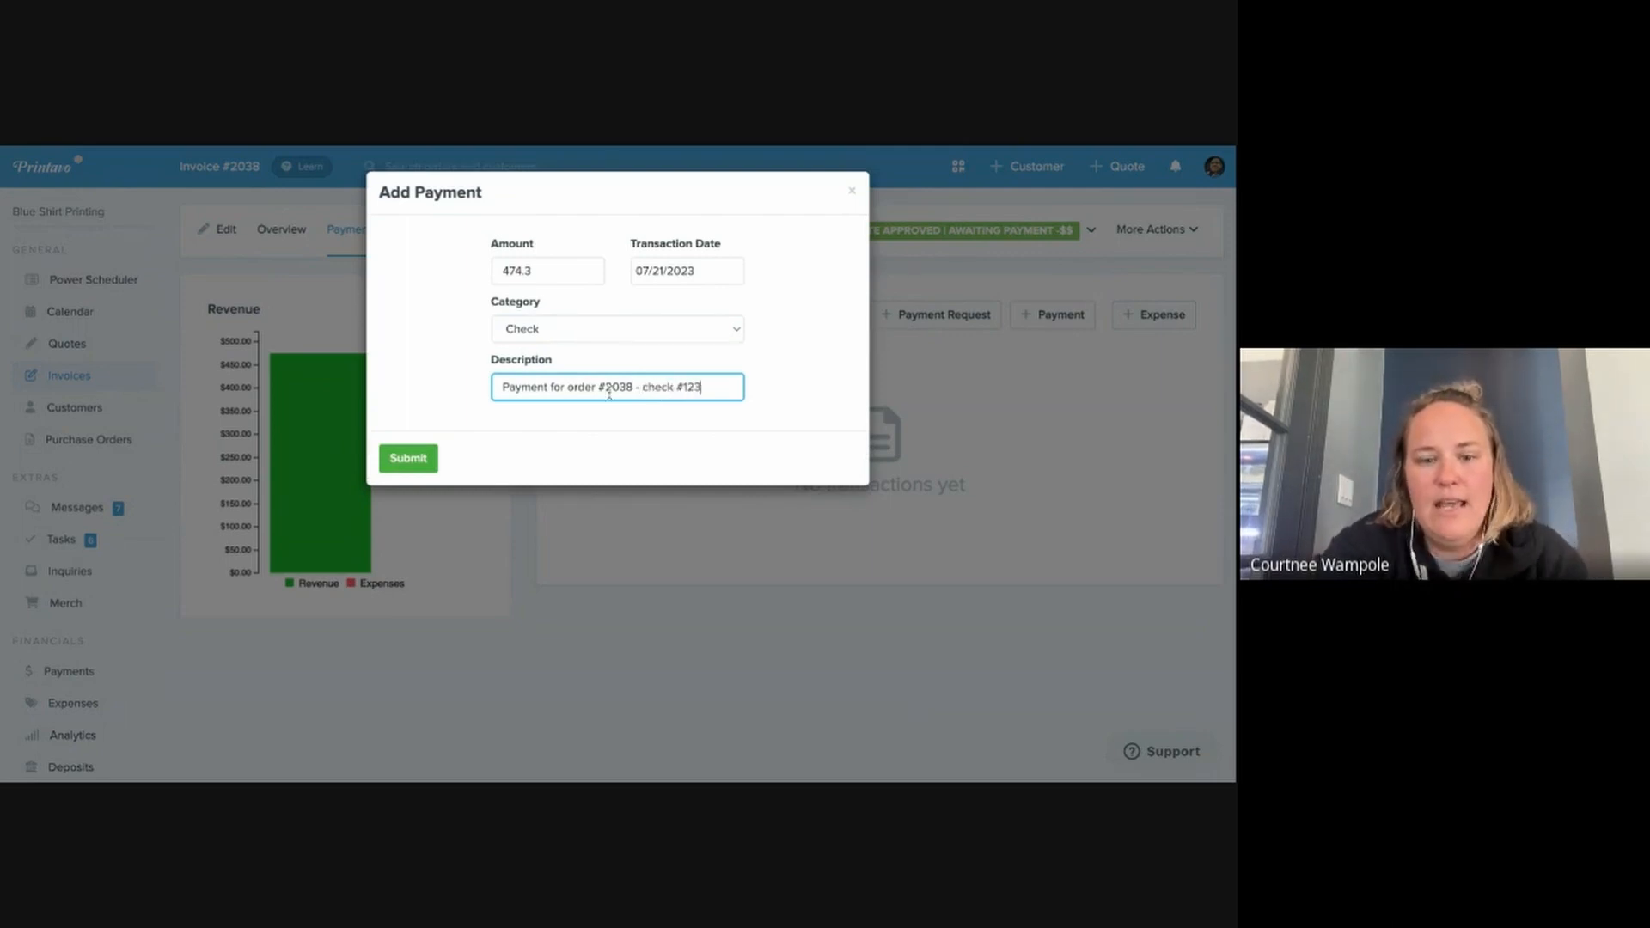
{"action": "left_click", "coordinate": [408, 458]}
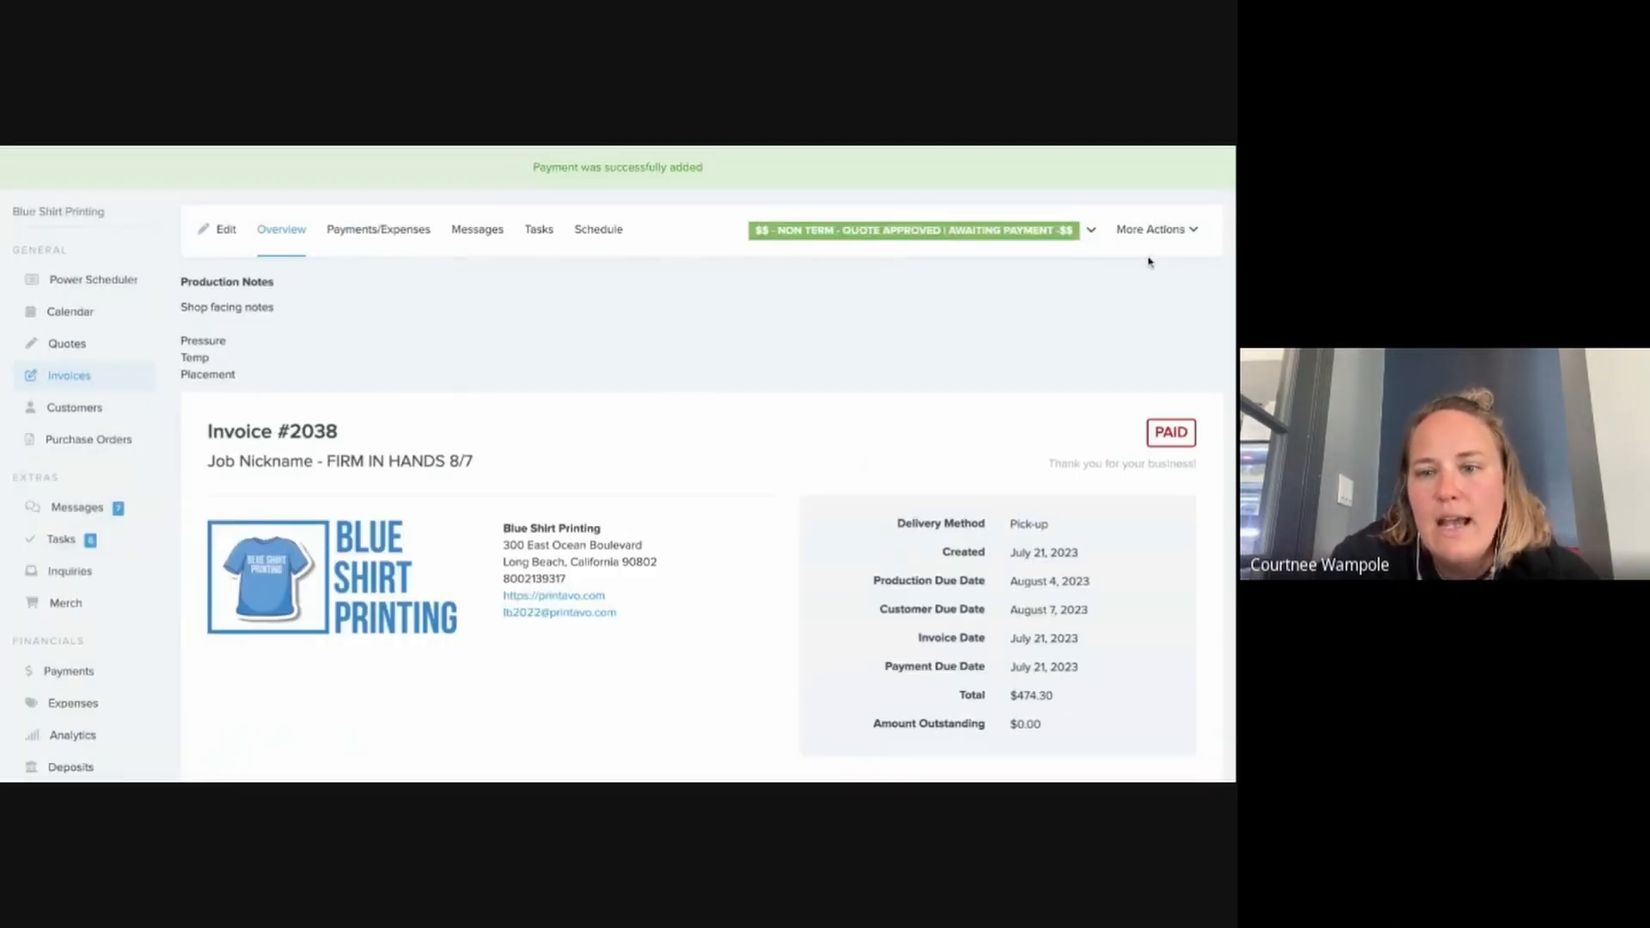
Check the invoice's payment mark and outstanding amount, and review its line items, imprint and fees
{"action": "double_click", "coordinate": [1144, 434]}
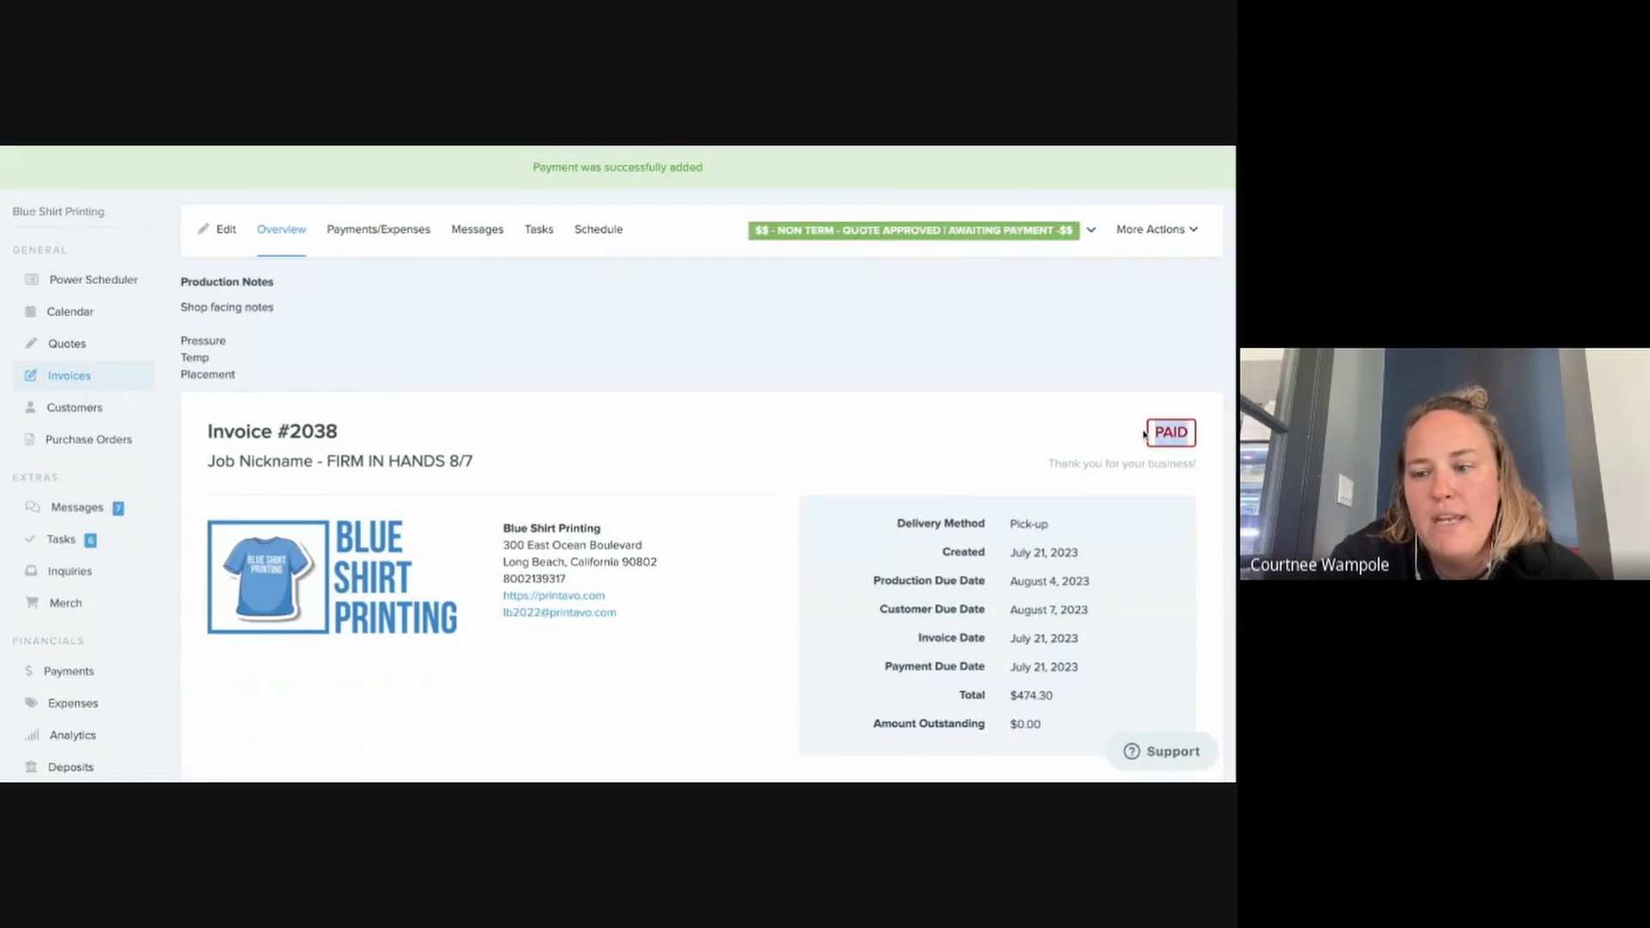
{"action": "left_click", "coordinate": [878, 380]}
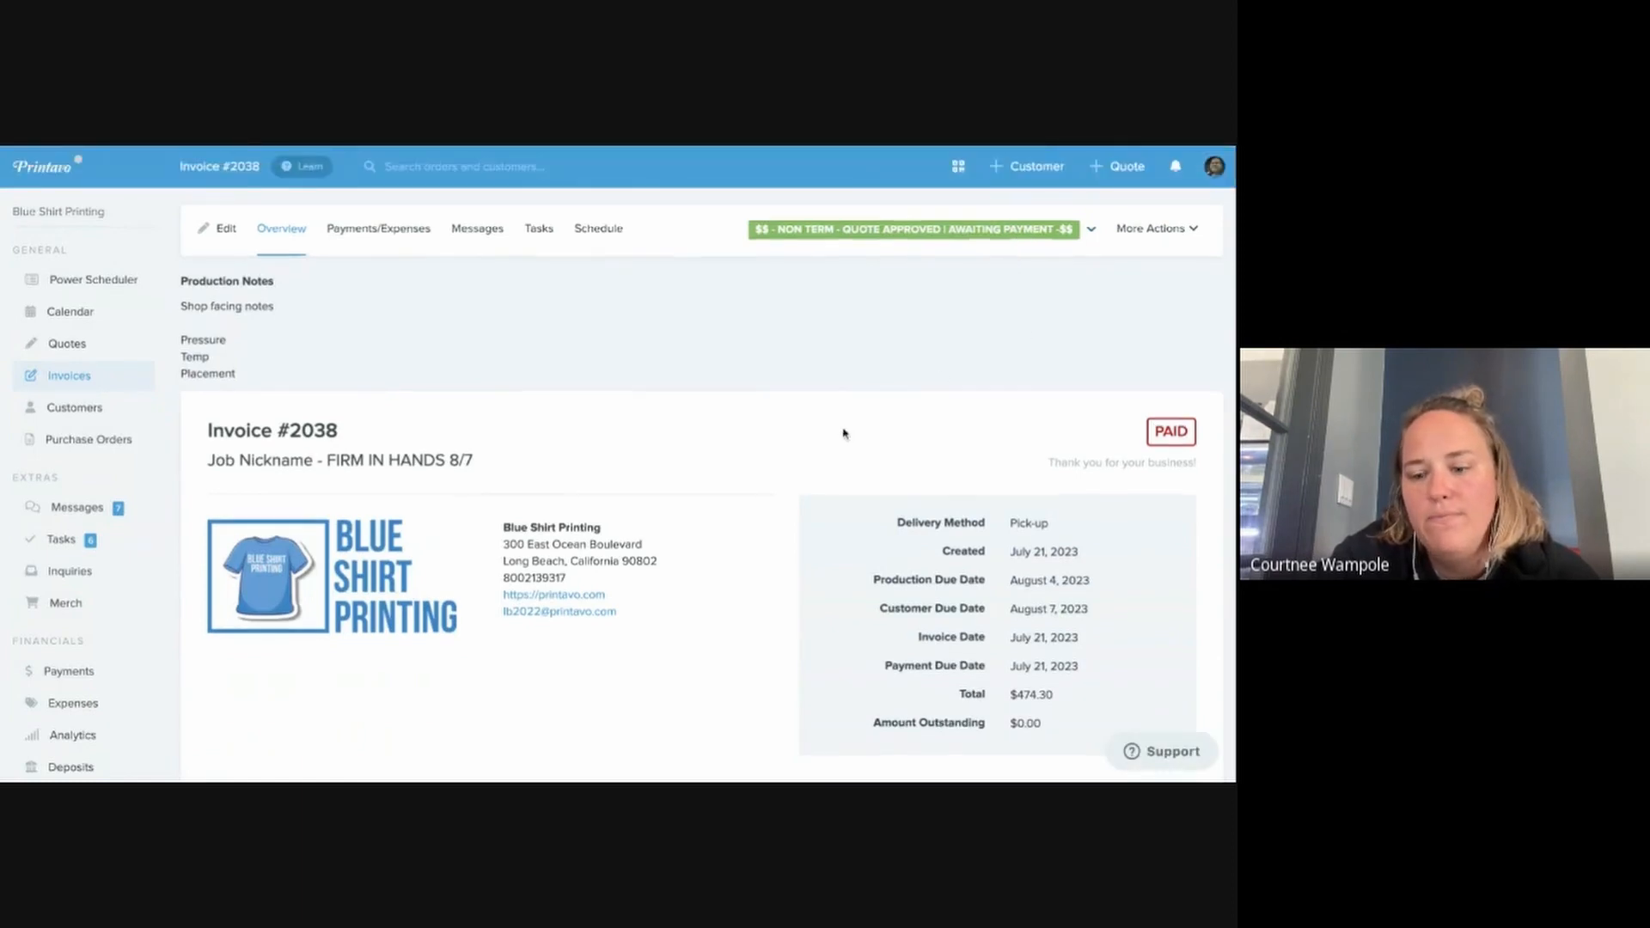
{"action": "scroll", "coordinate": [844, 434], "scroll_direction": "down", "scroll_amount": 1}
{"action": "double_click", "coordinate": [1027, 698]}
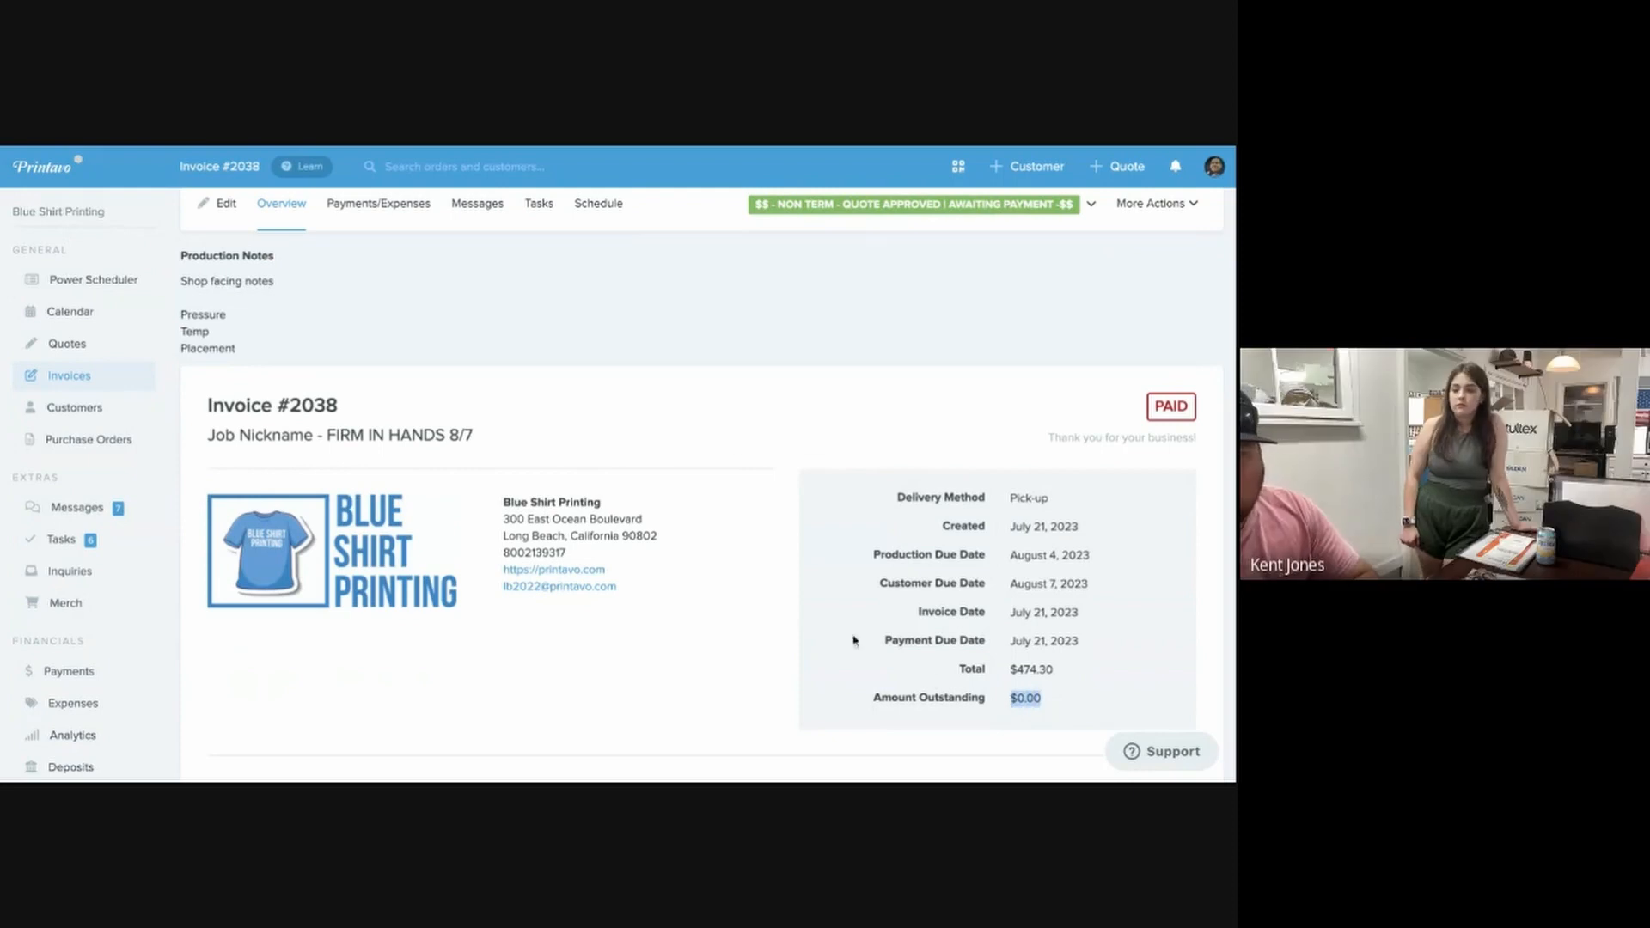
{"action": "left_click", "coordinate": [671, 410]}
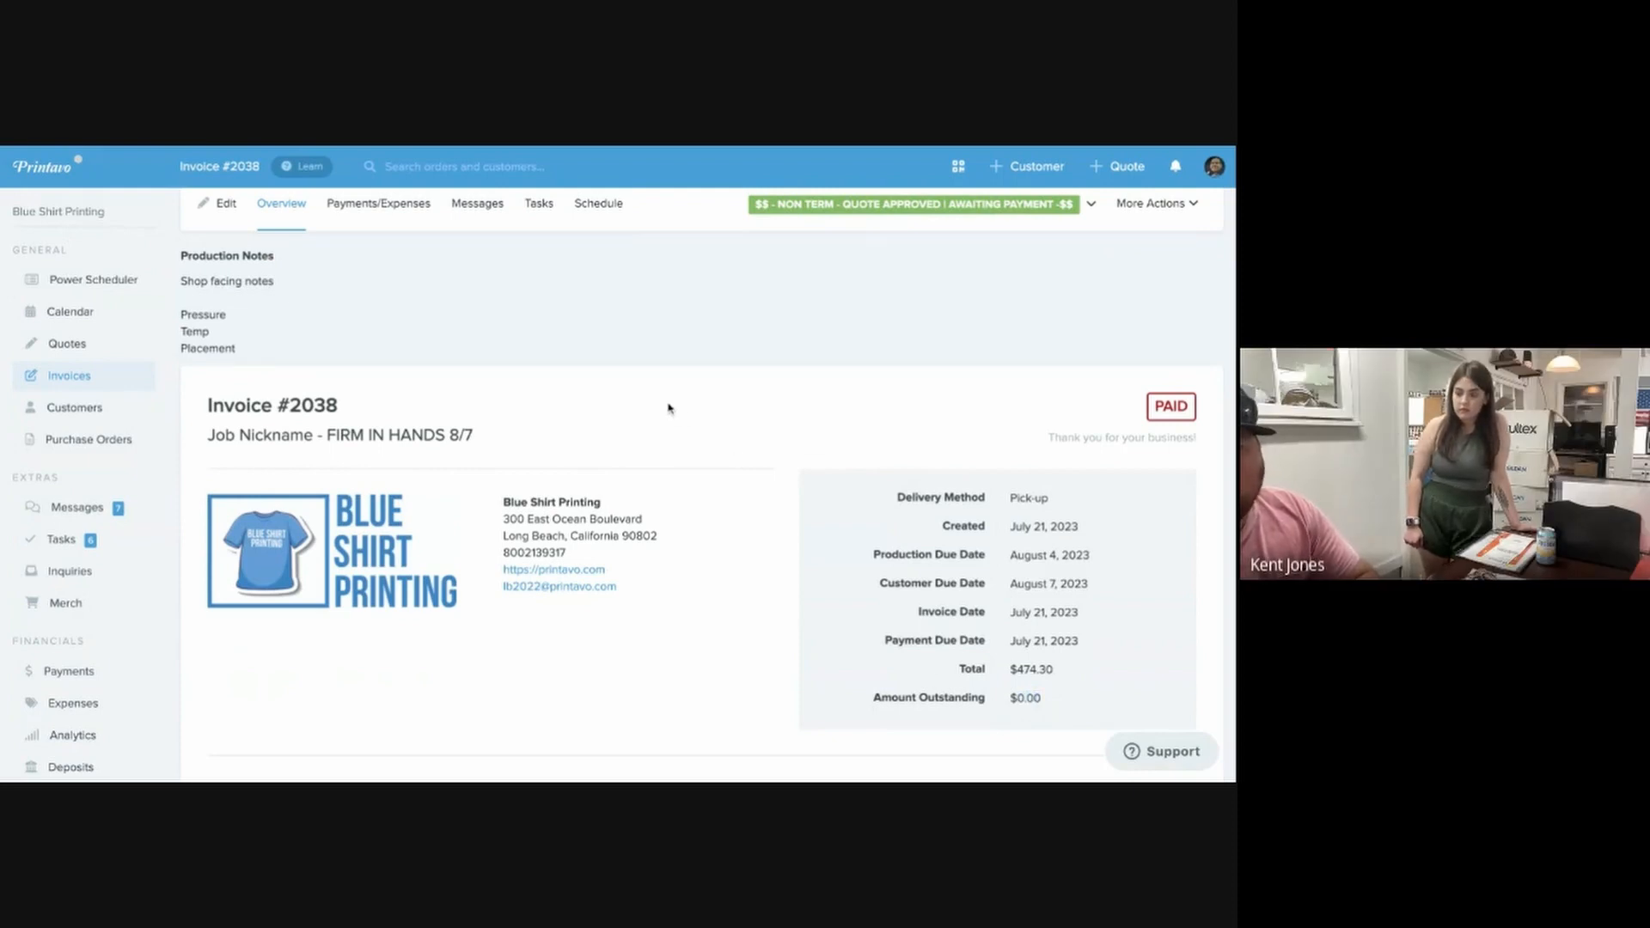
{"action": "scroll", "coordinate": [670, 410], "scroll_direction": "up", "scroll_amount": 1}
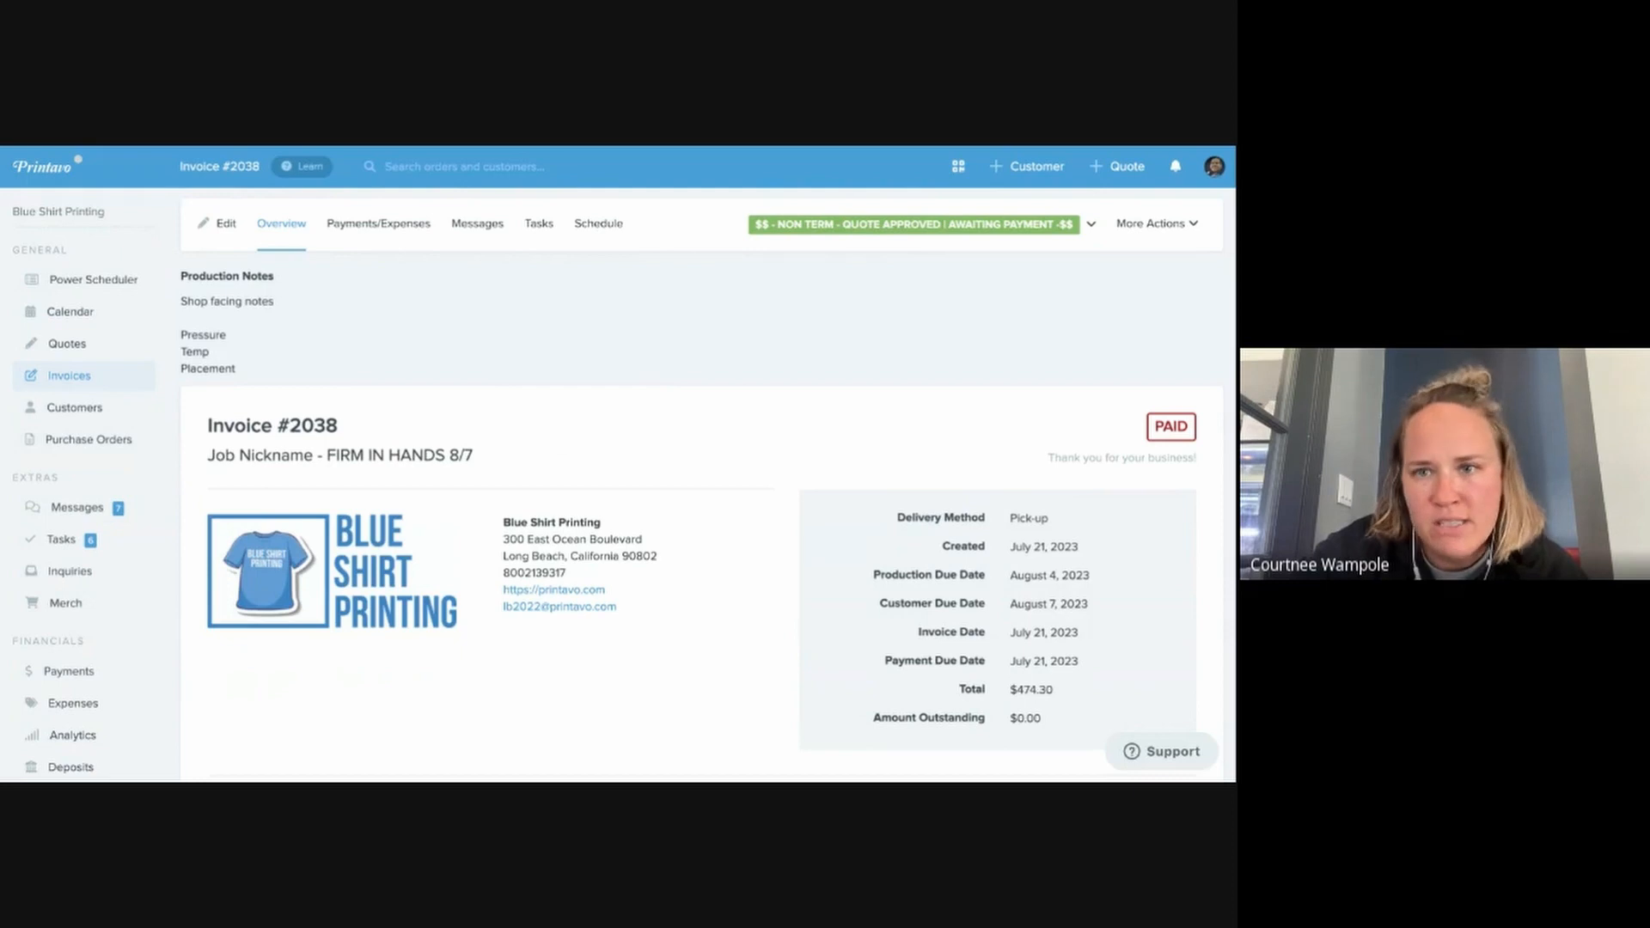
{"action": "scroll", "coordinate": [424, 638], "scroll_direction": "down", "scroll_amount": 10}
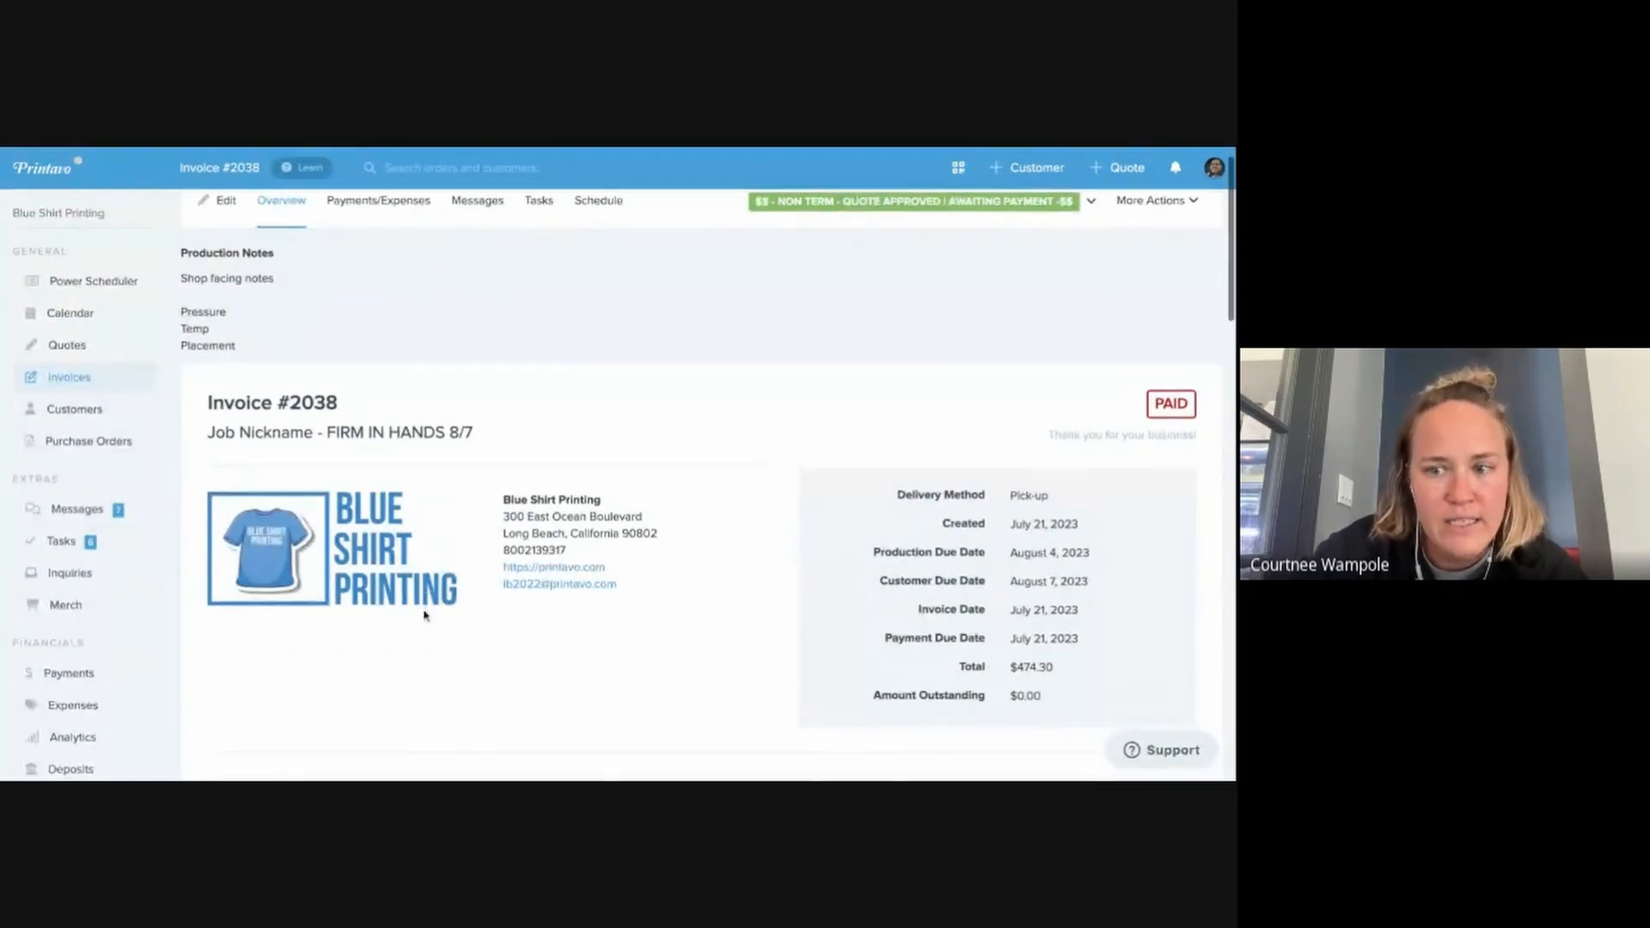
{"action": "scroll", "coordinate": [84, 688], "scroll_direction": "down", "scroll_amount": 1}
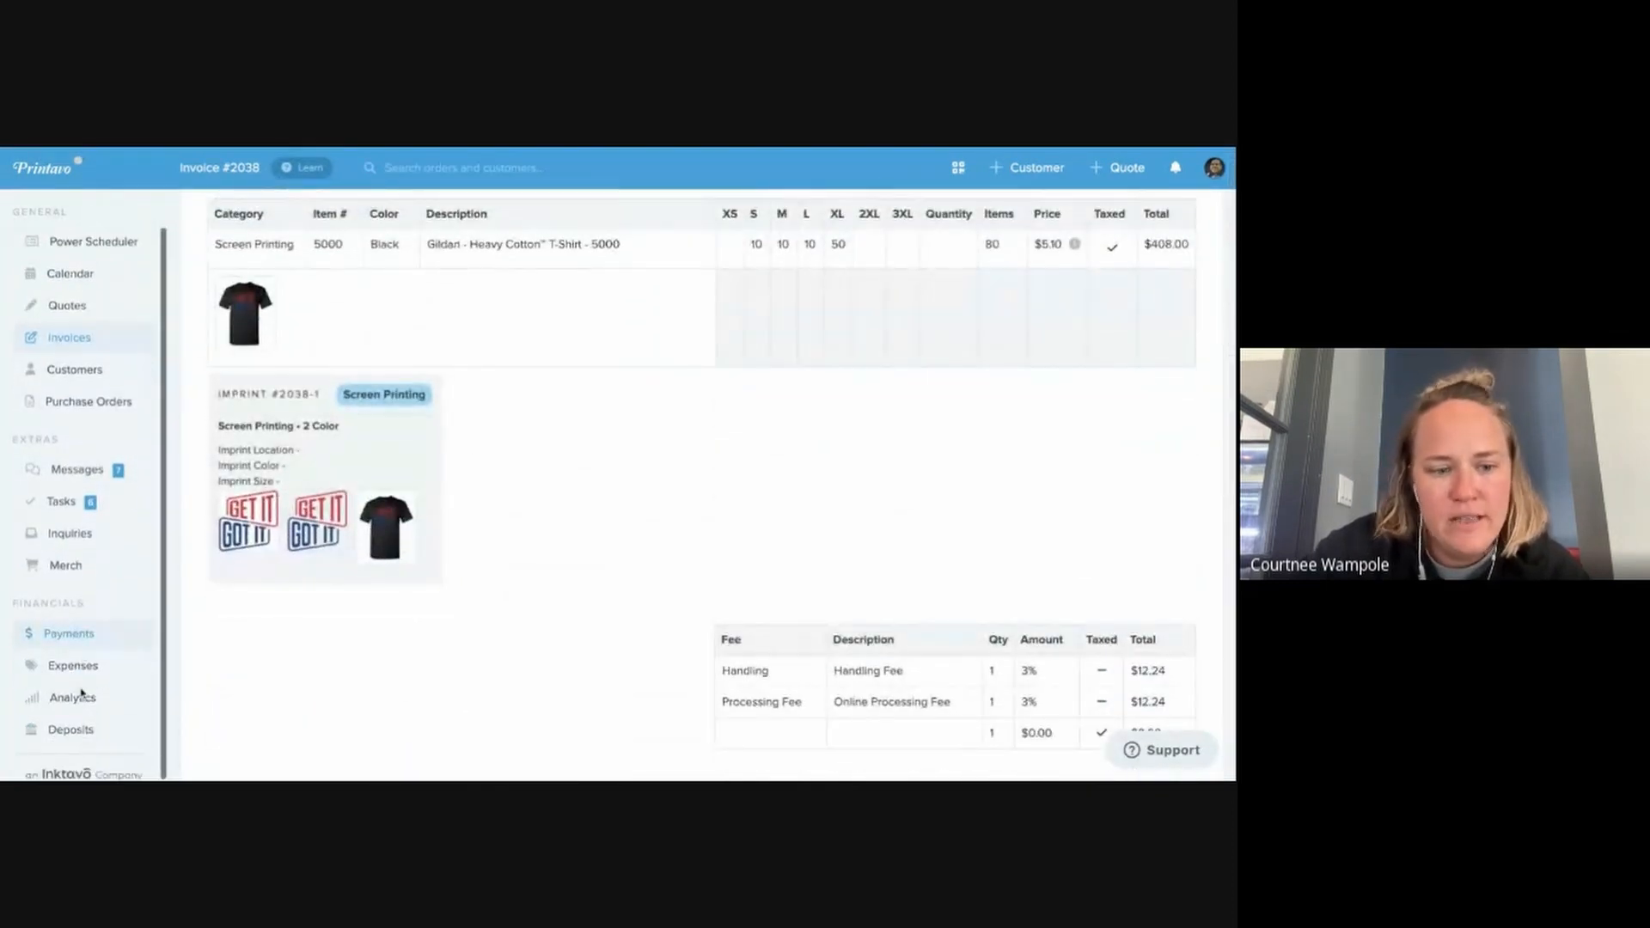
In the Payments list, open the invoice with the $465.00 cash payment, view that payment's edit form and go back
{"action": "left_click", "coordinate": [69, 633]}
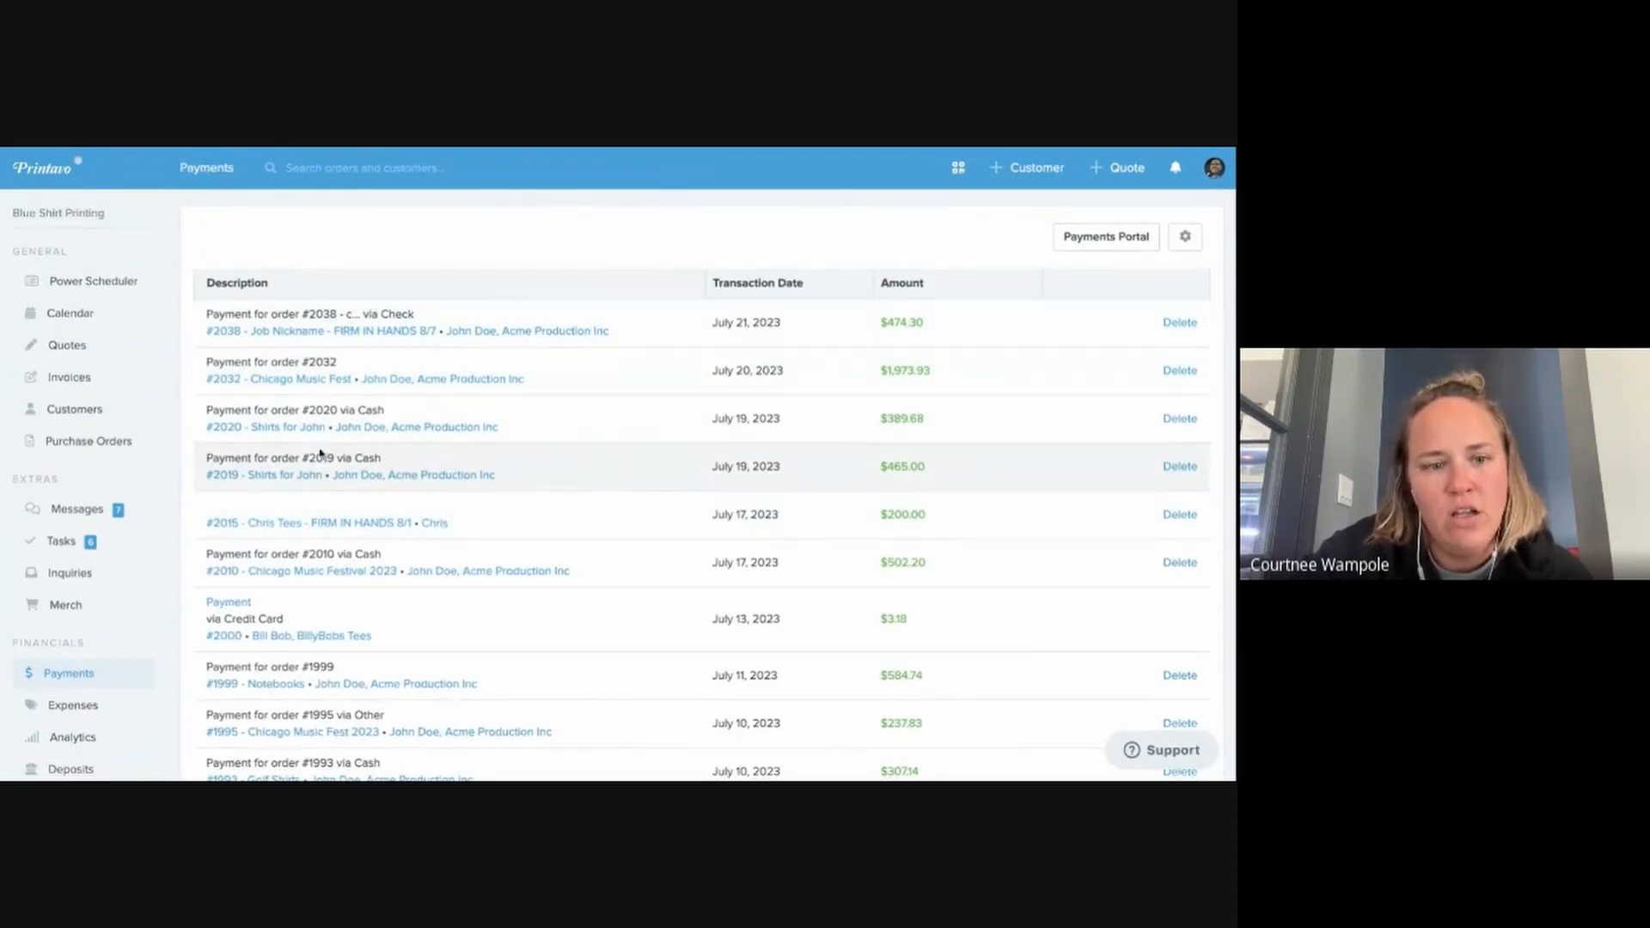
{"action": "scroll", "coordinate": [401, 591], "scroll_direction": "down", "scroll_amount": 1}
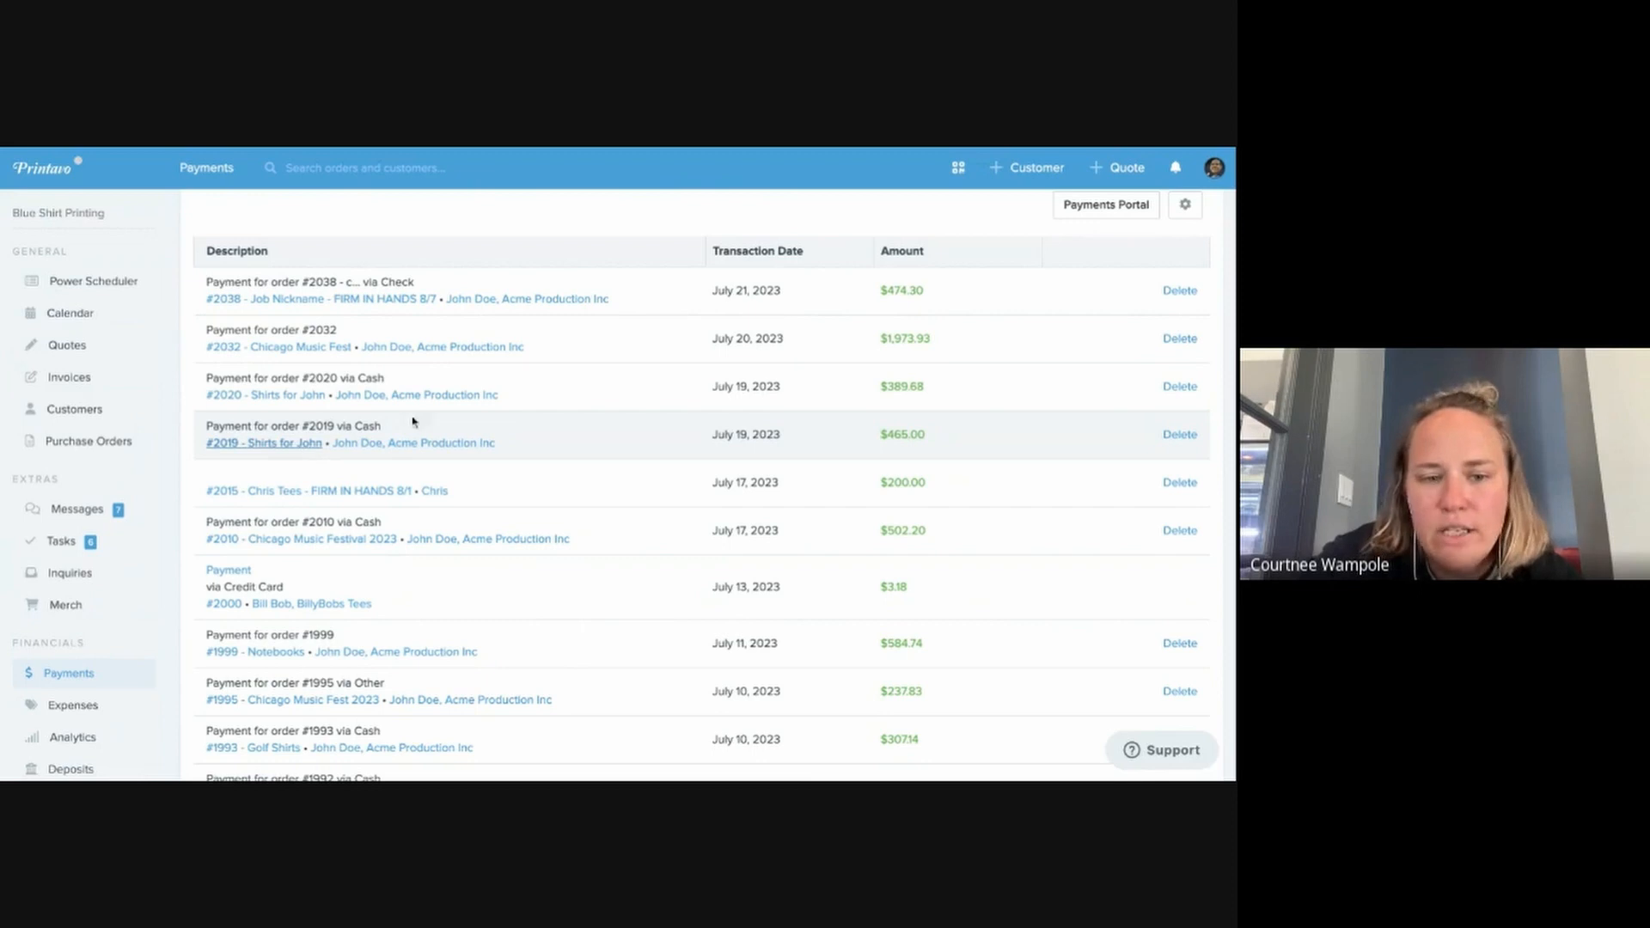
{"action": "left_click", "coordinate": [590, 422]}
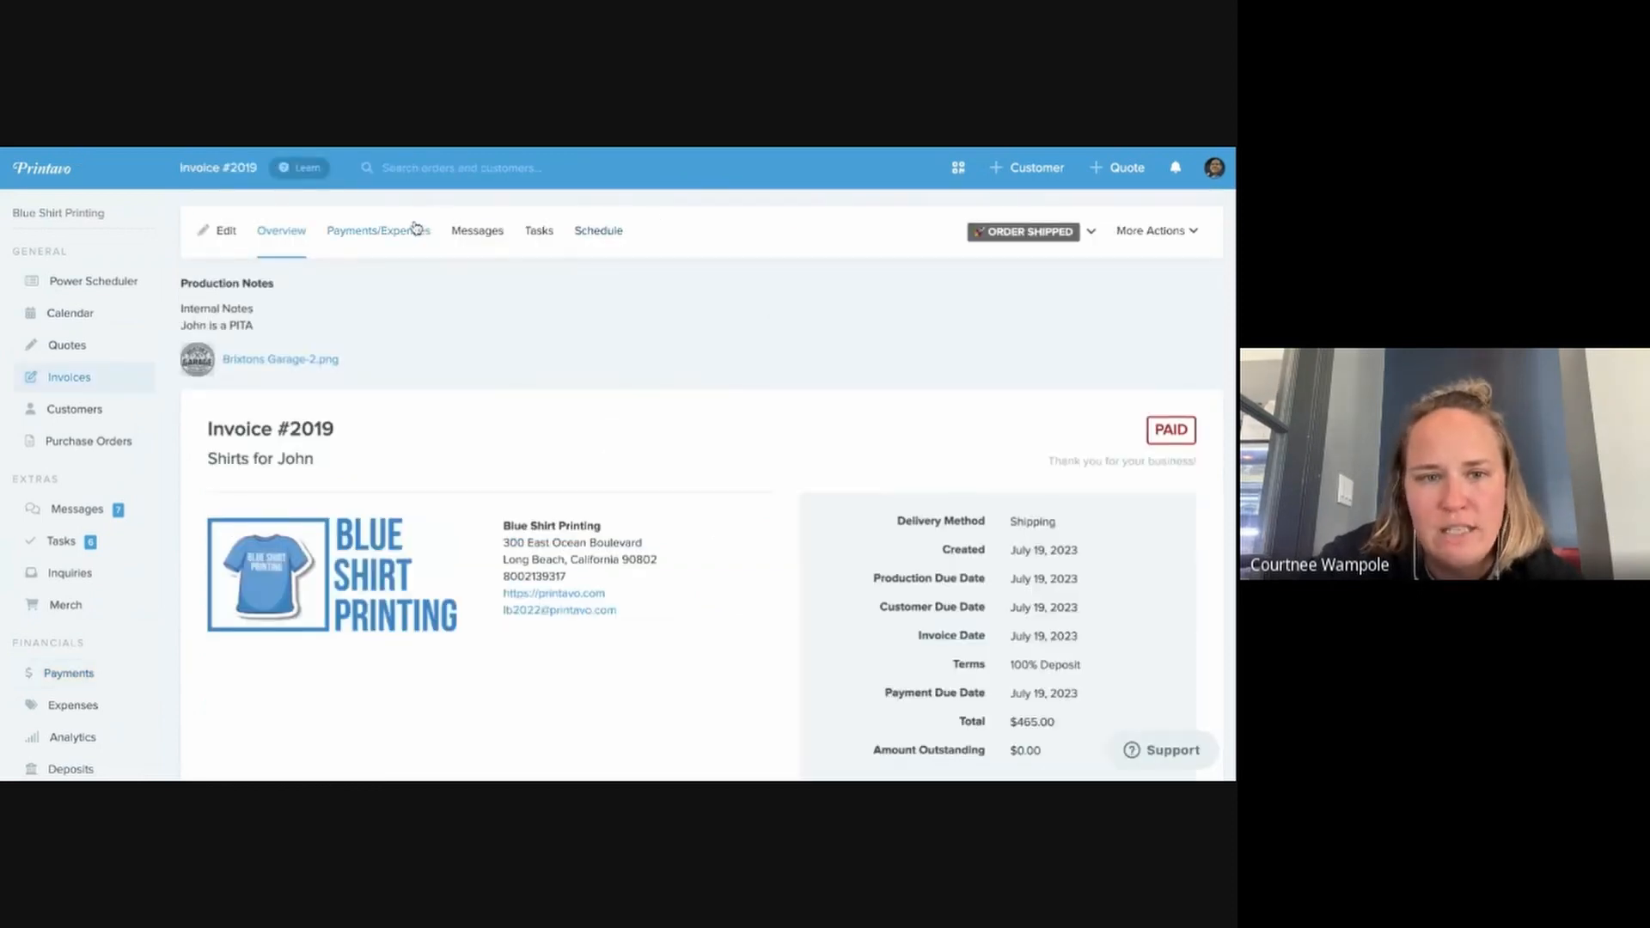
{"action": "left_click", "coordinate": [419, 229]}
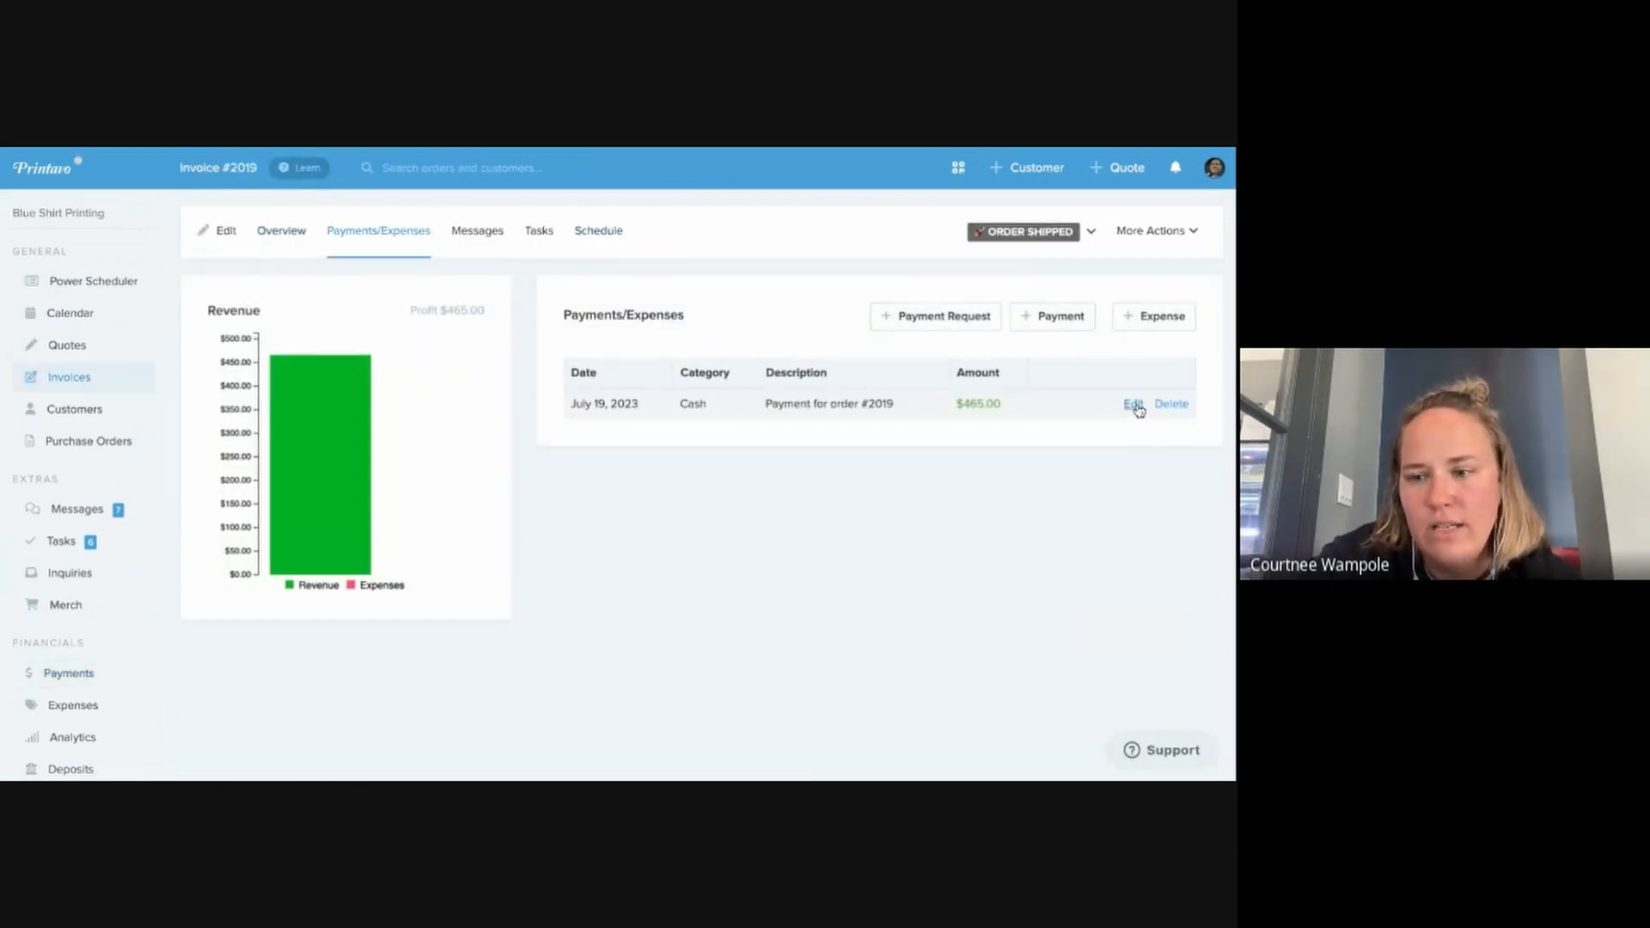
{"action": "left_click", "coordinate": [1134, 405]}
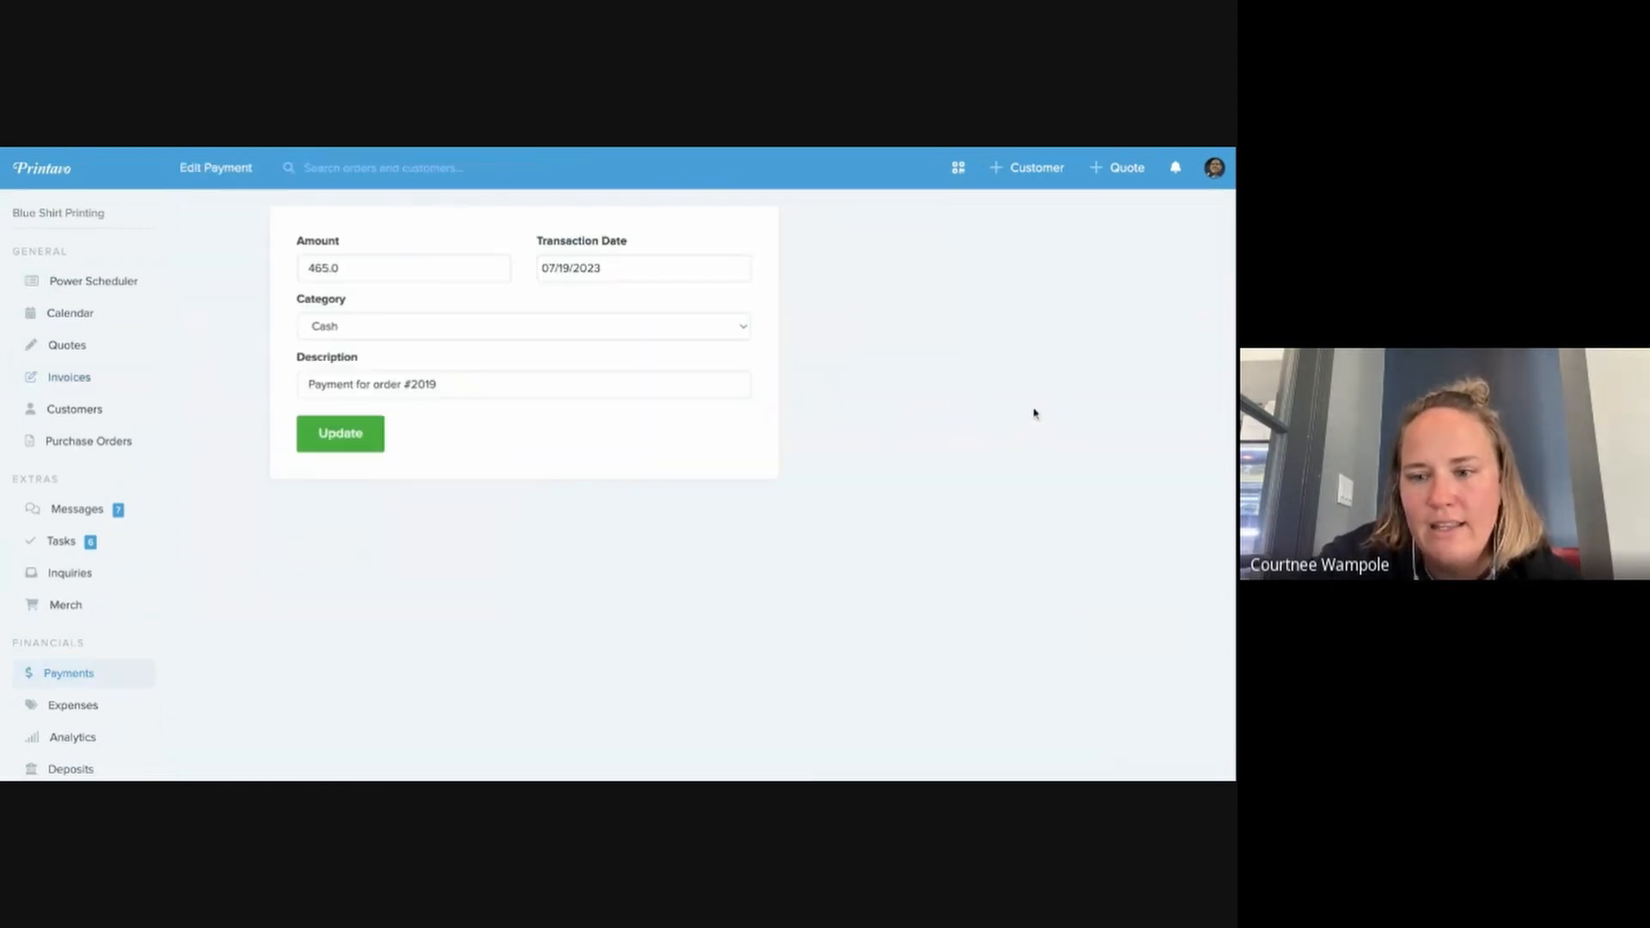
{"action": "left_click", "coordinate": [77, 150]}
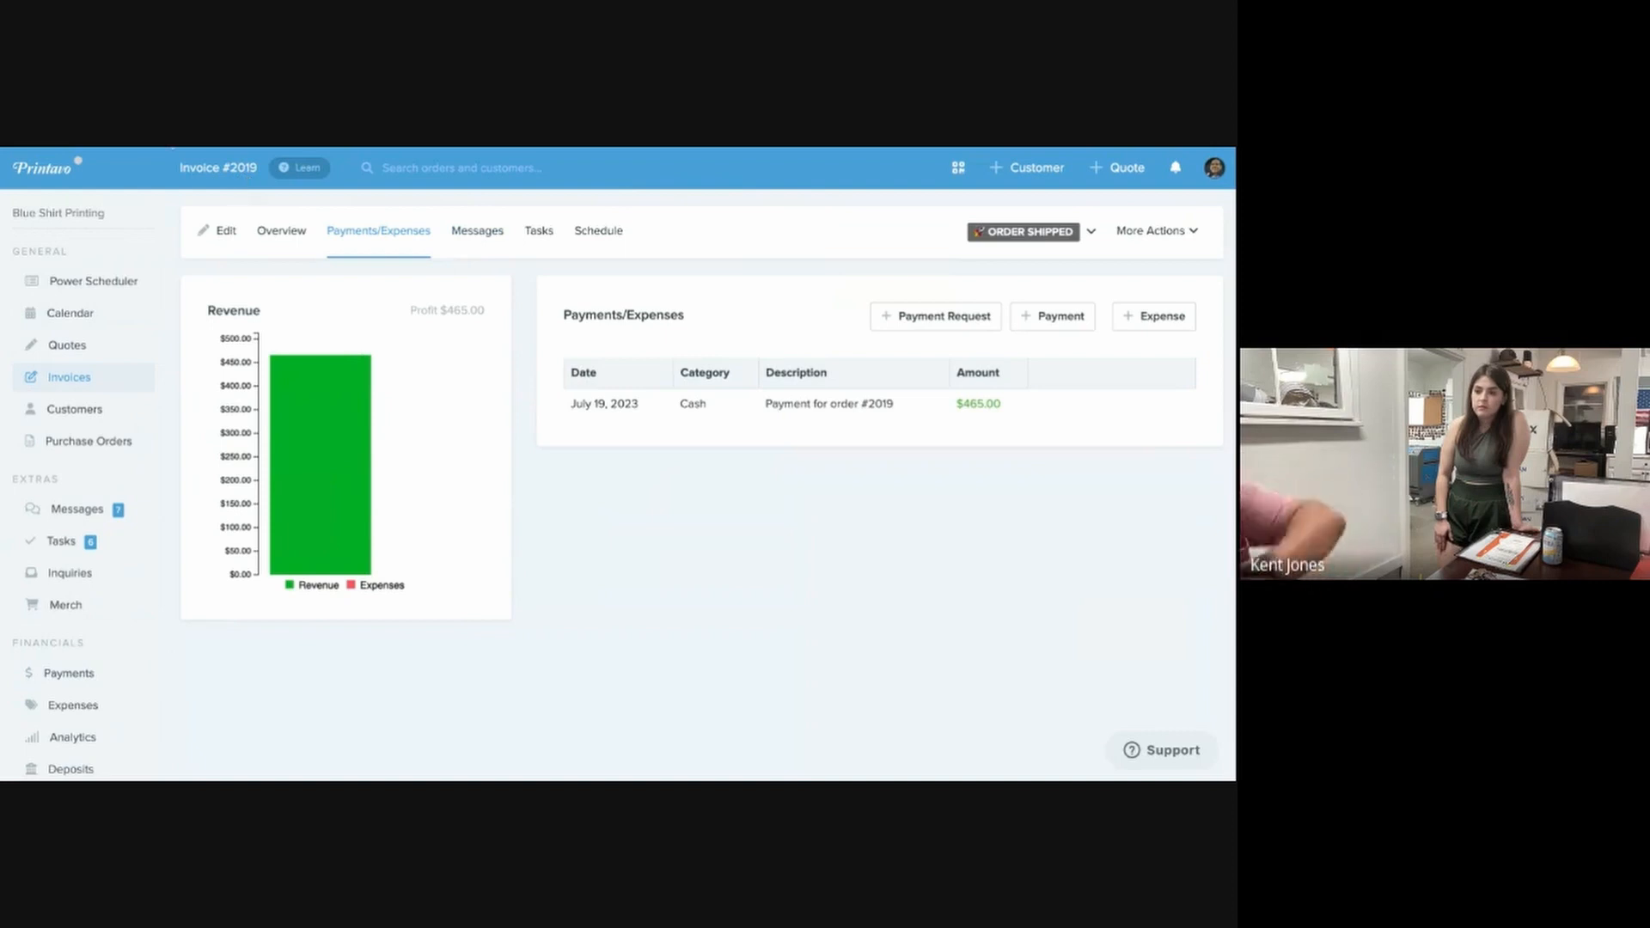
Find the $3.18 credit card payment of July 13 in the Payments list and open its quote
{"action": "mouse_move", "coordinate": [293, 415]}
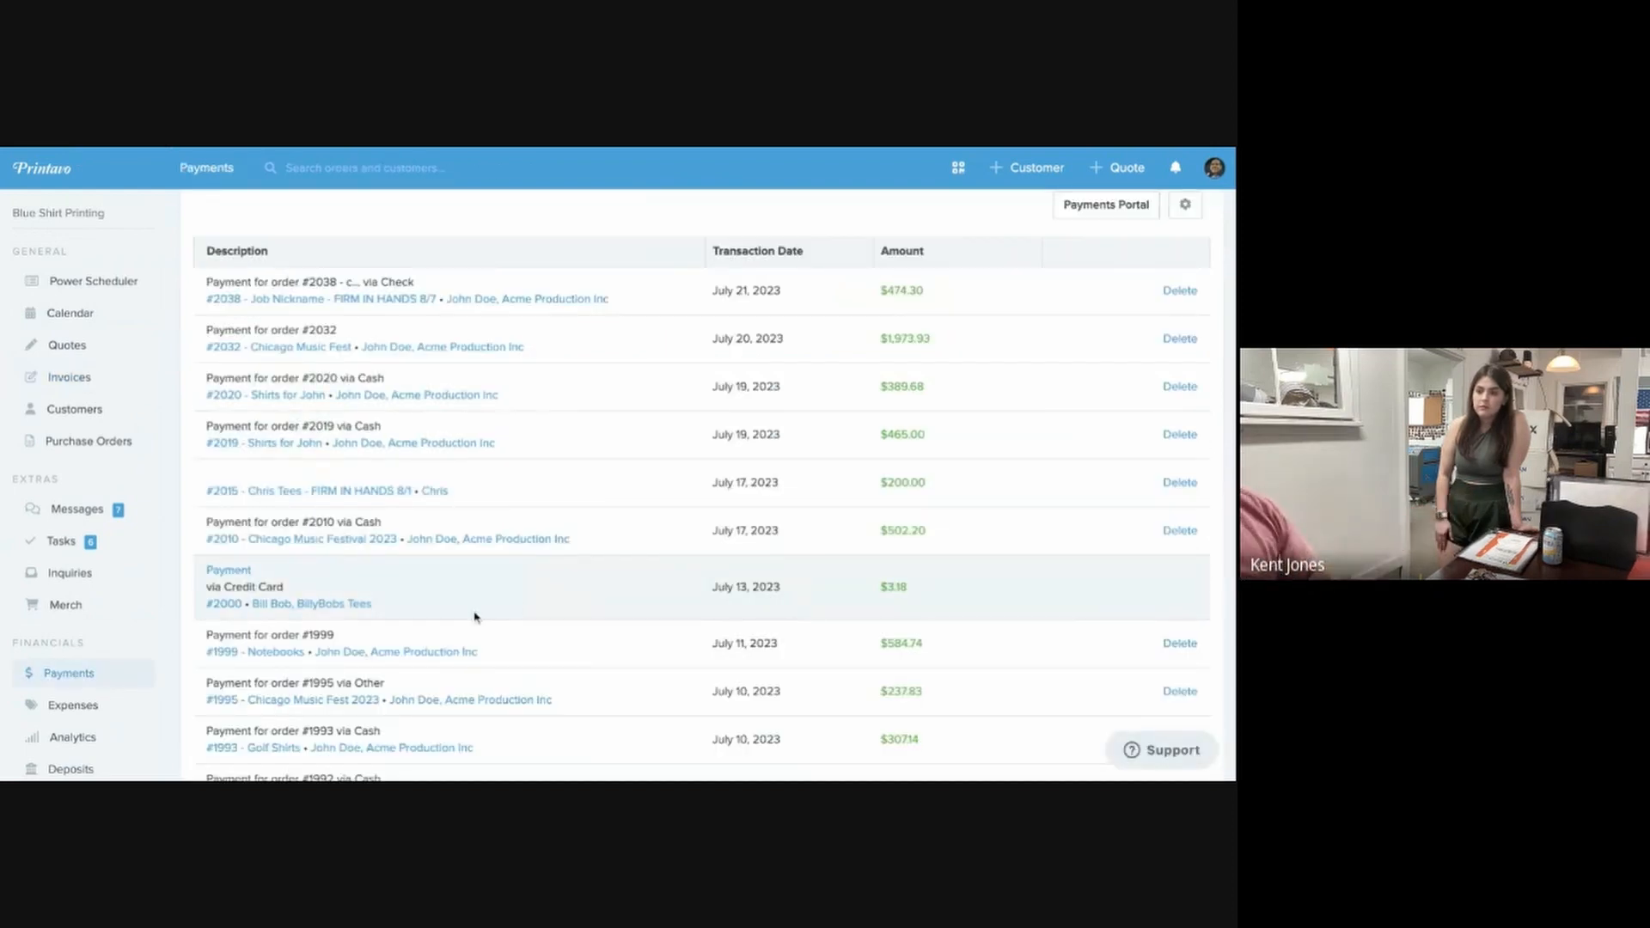
{"action": "scroll", "coordinate": [472, 618], "scroll_direction": "down", "scroll_amount": 2}
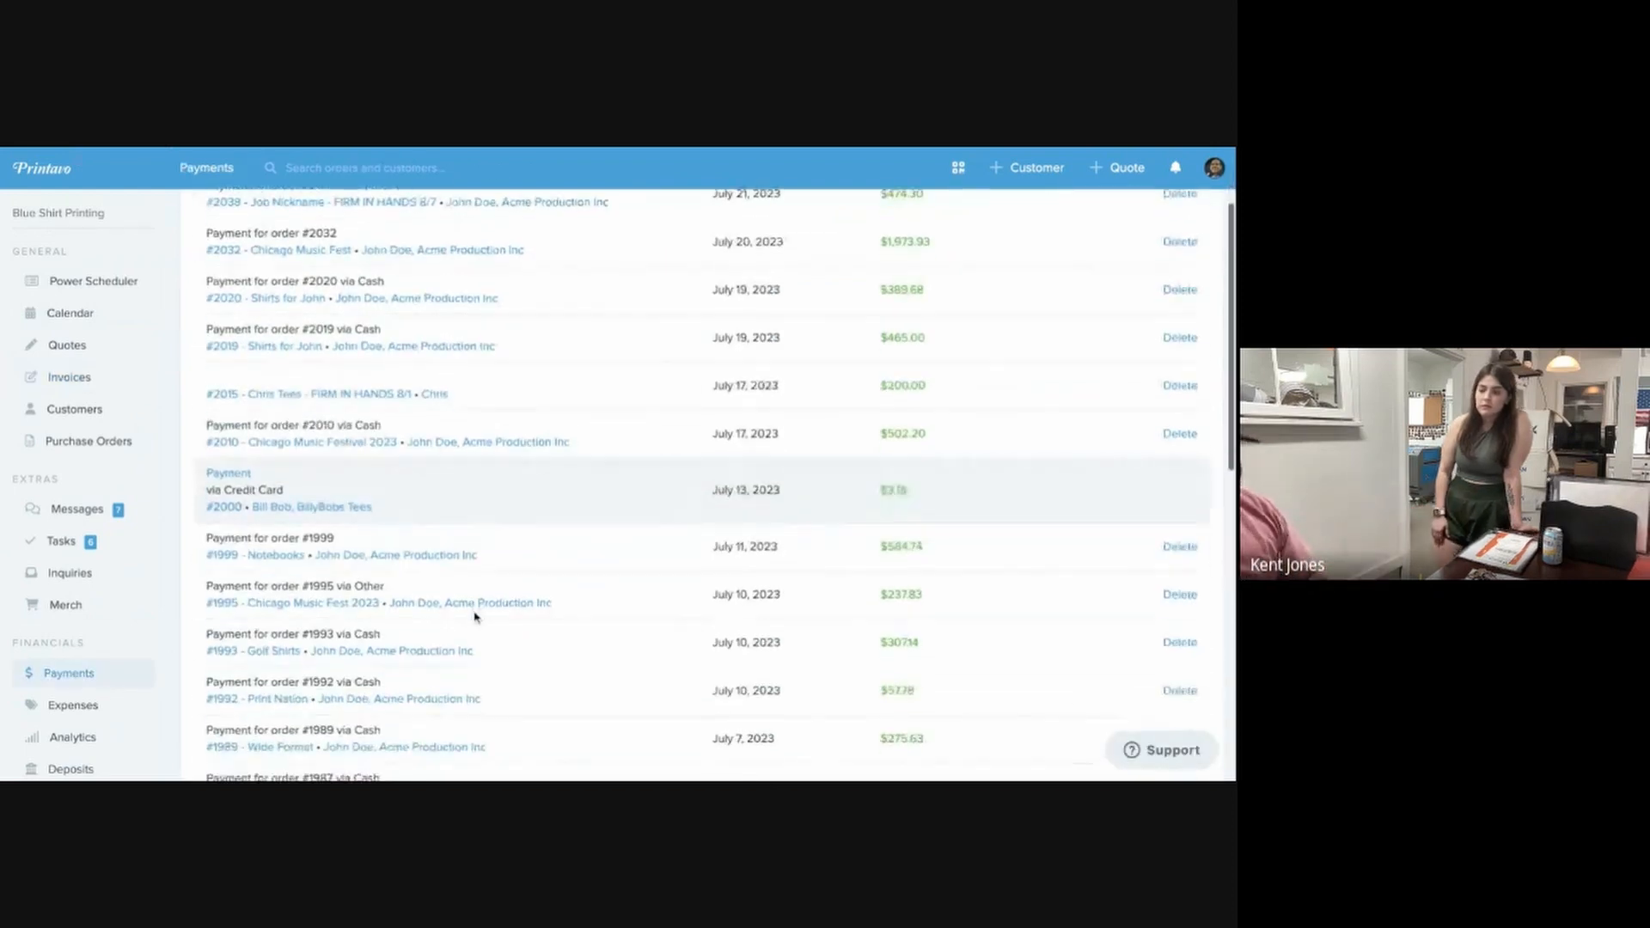
{"action": "scroll", "coordinate": [474, 615], "scroll_direction": "up", "scroll_amount": 2}
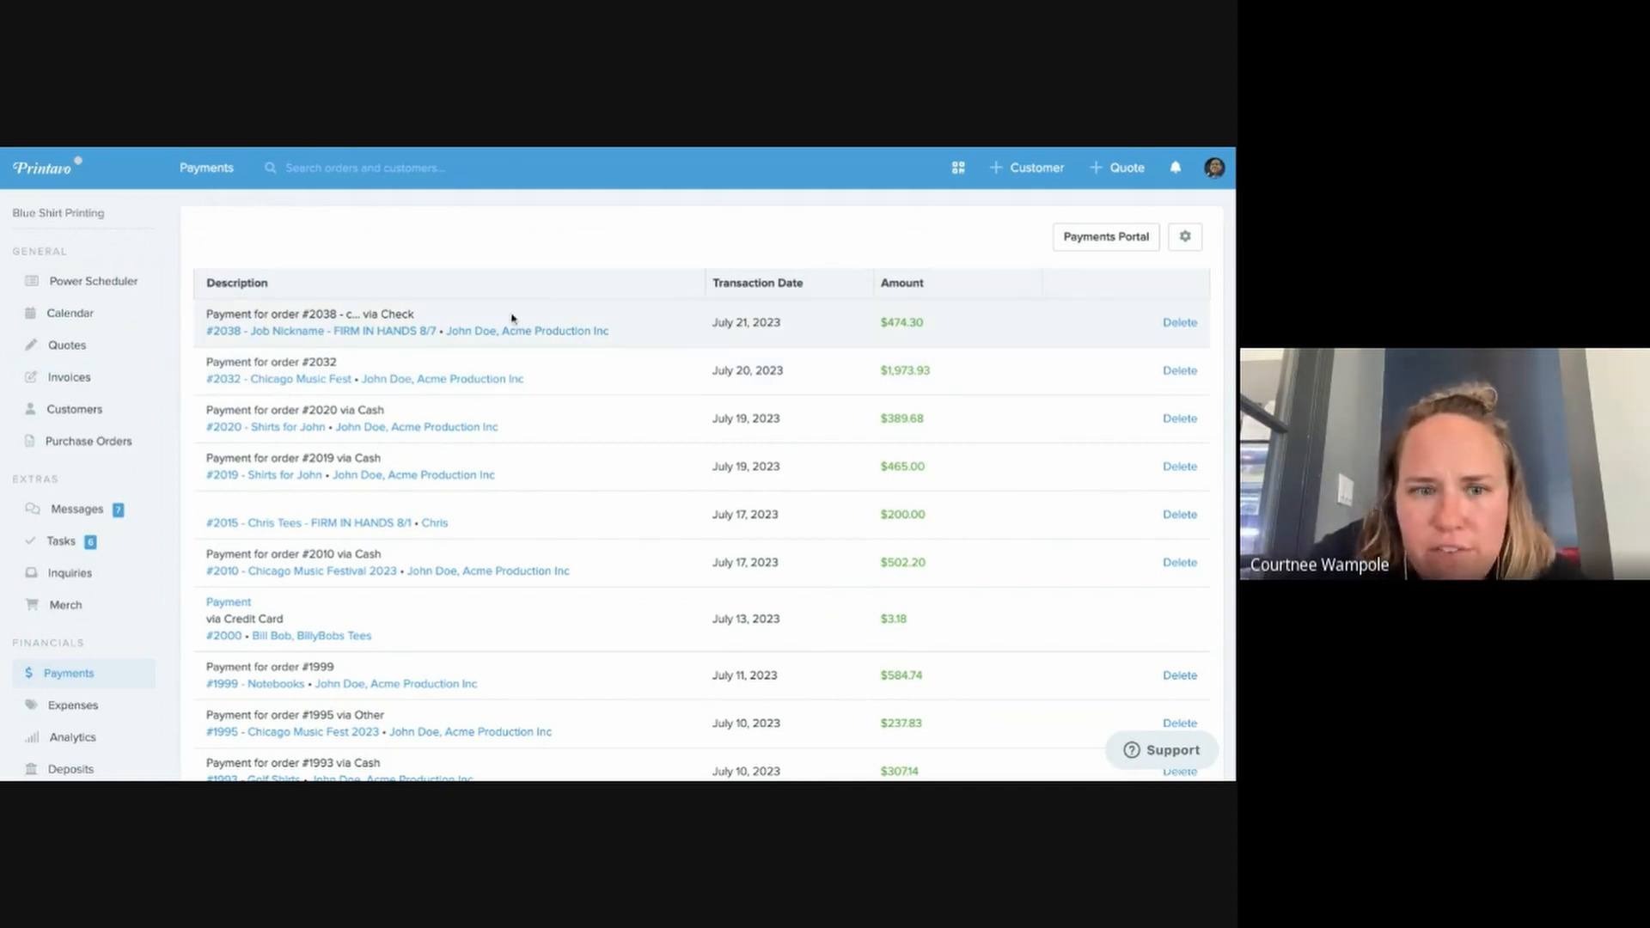
{"action": "scroll", "coordinate": [416, 453], "scroll_direction": "down", "scroll_amount": 3}
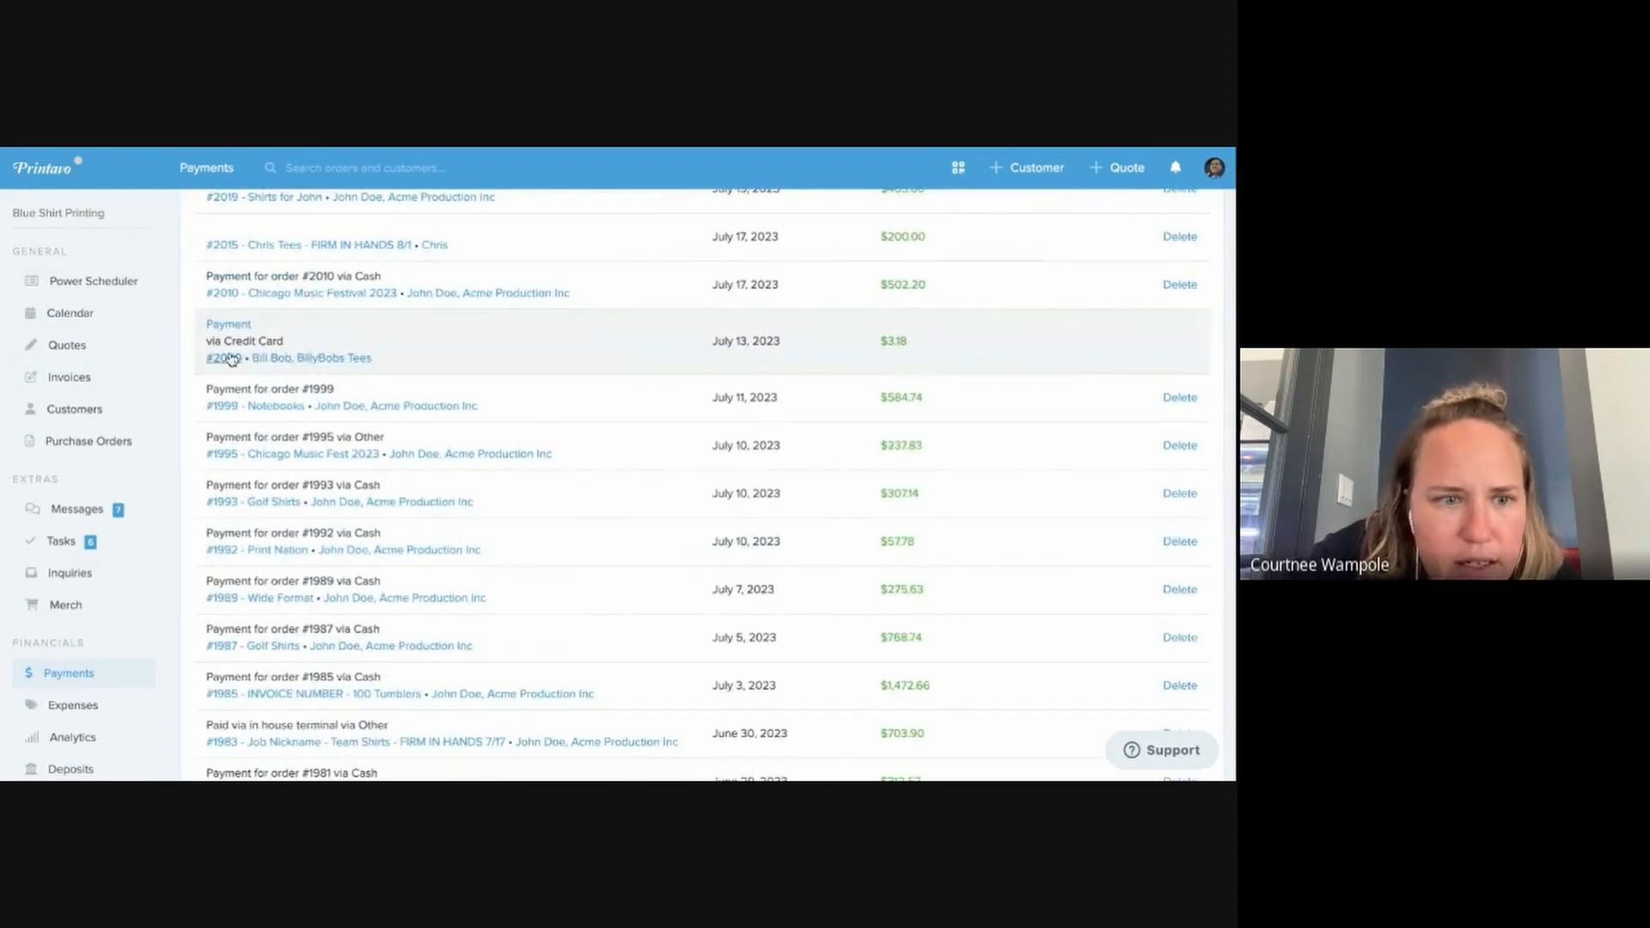
{"action": "left_click", "coordinate": [500, 366]}
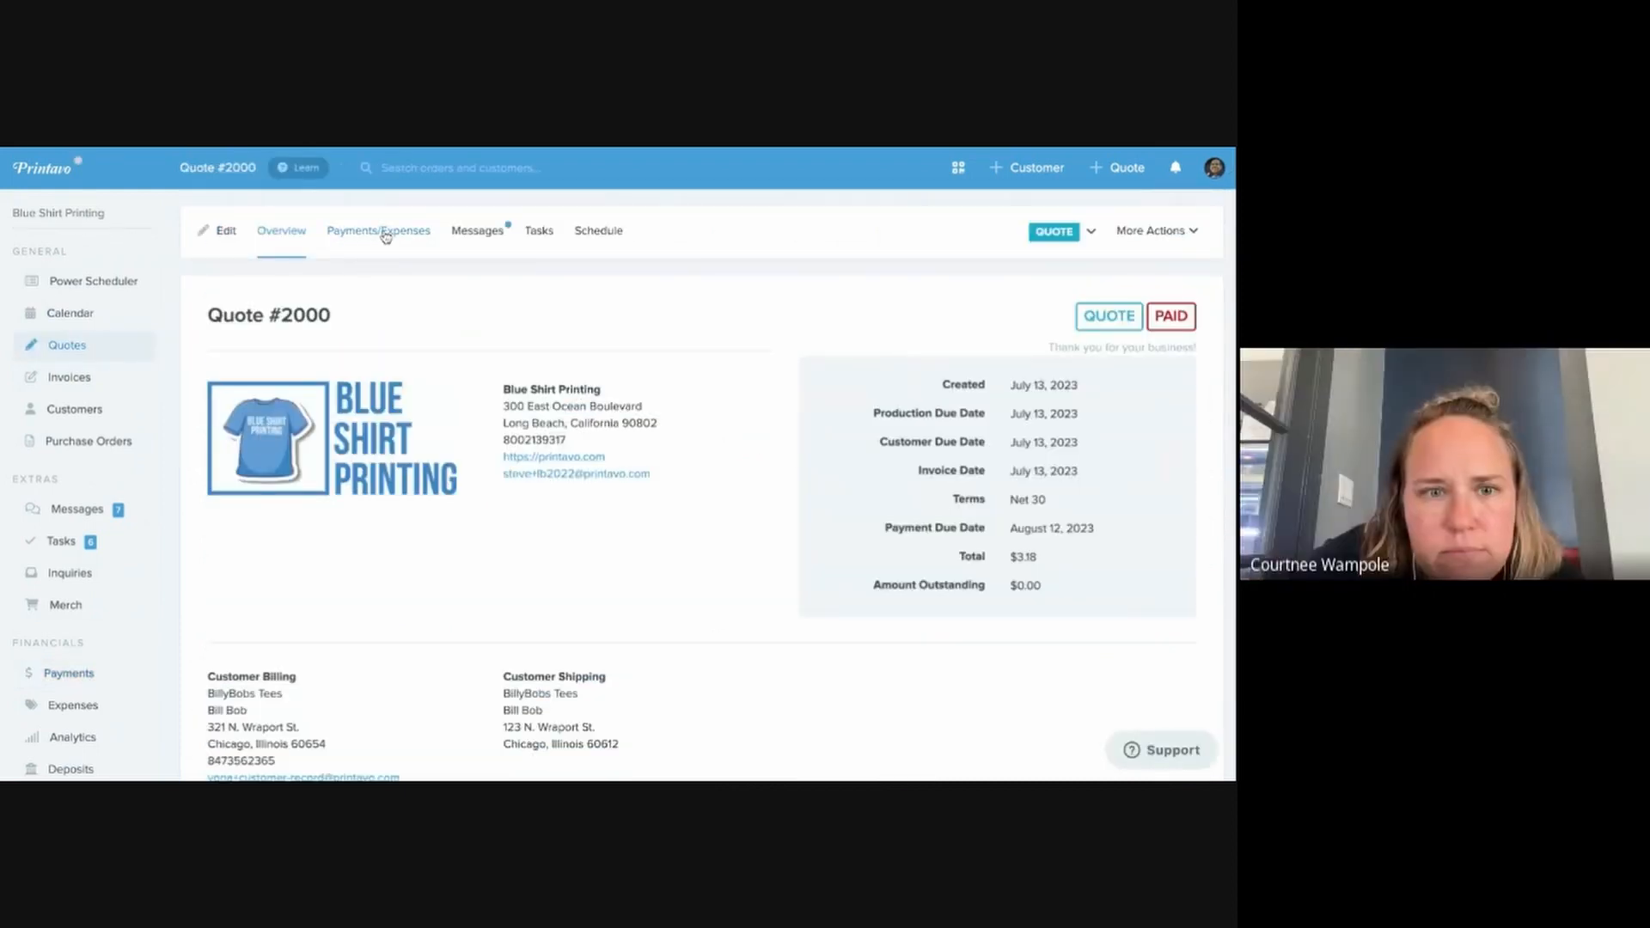
View the quote's payments and expenses, and open the Deposits overview
{"action": "left_click", "coordinate": [386, 233]}
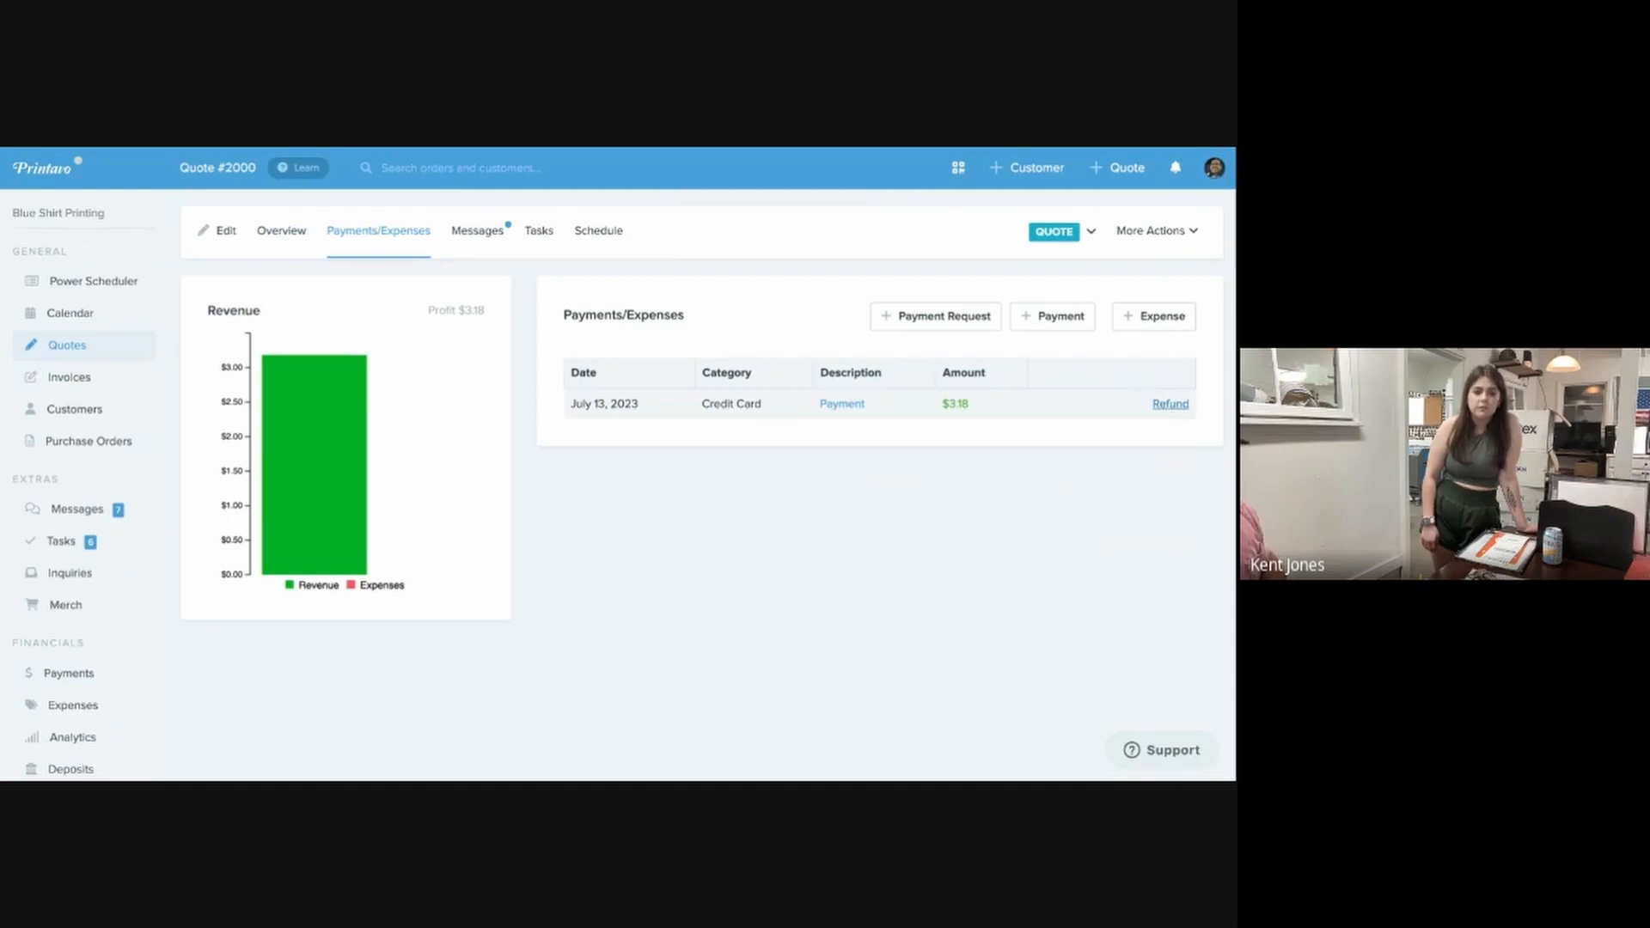
{"action": "scroll", "coordinate": [73, 679], "scroll_direction": "down", "scroll_amount": 1}
{"action": "left_click", "coordinate": [69, 730]}
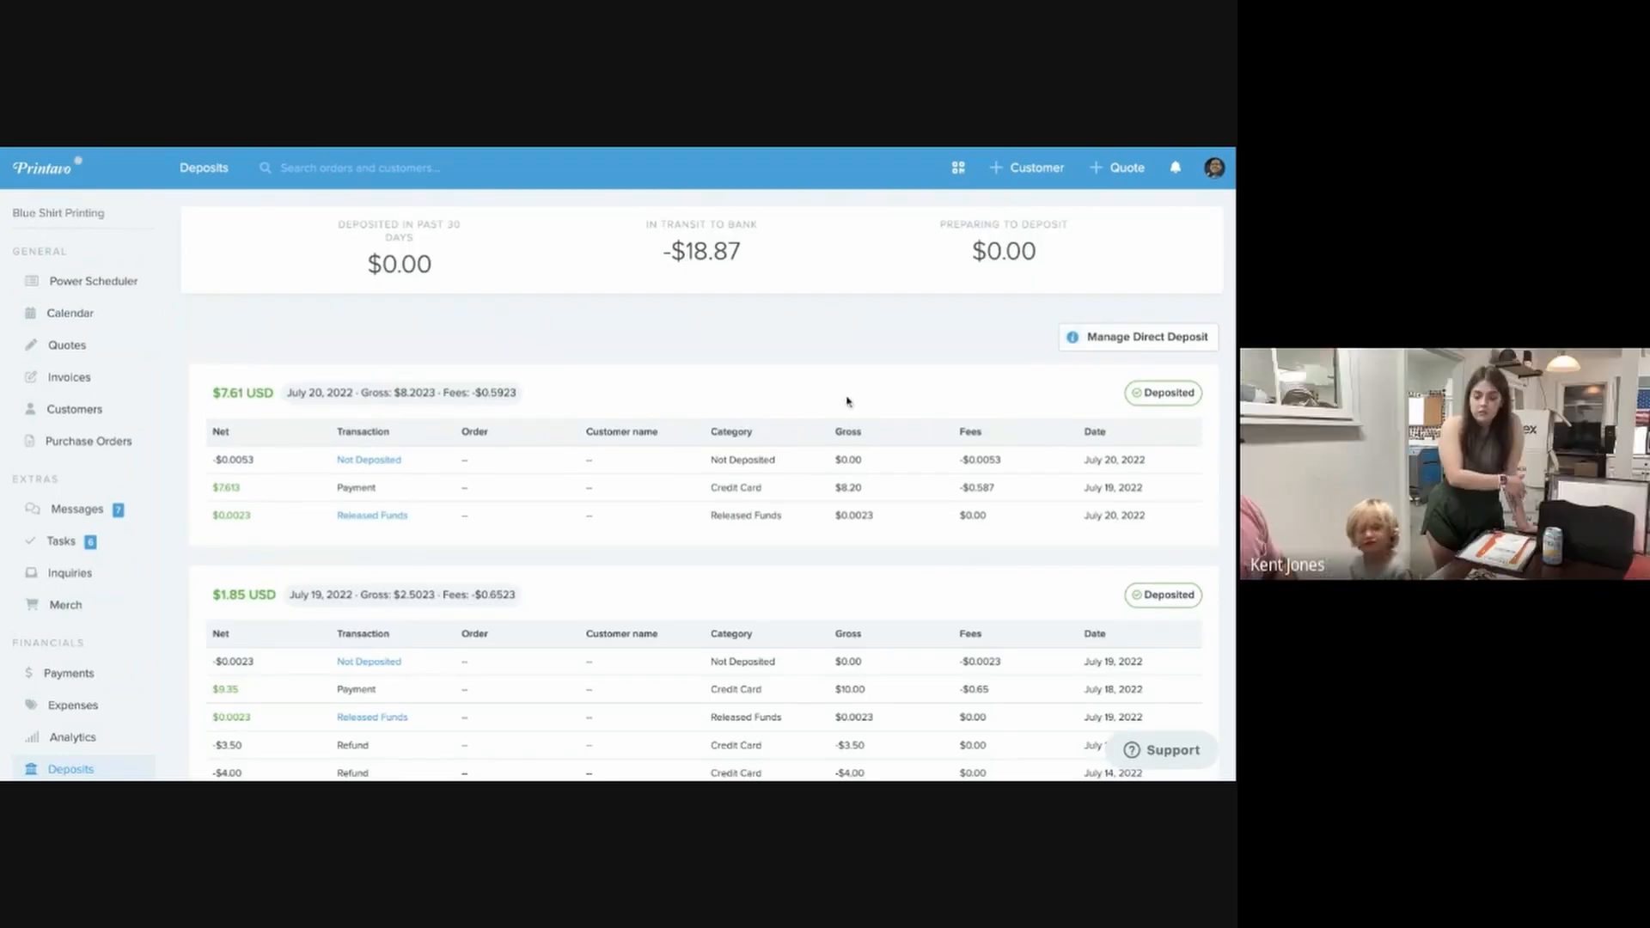
{"action": "scroll", "coordinate": [488, 520], "scroll_direction": "down", "scroll_amount": 1}
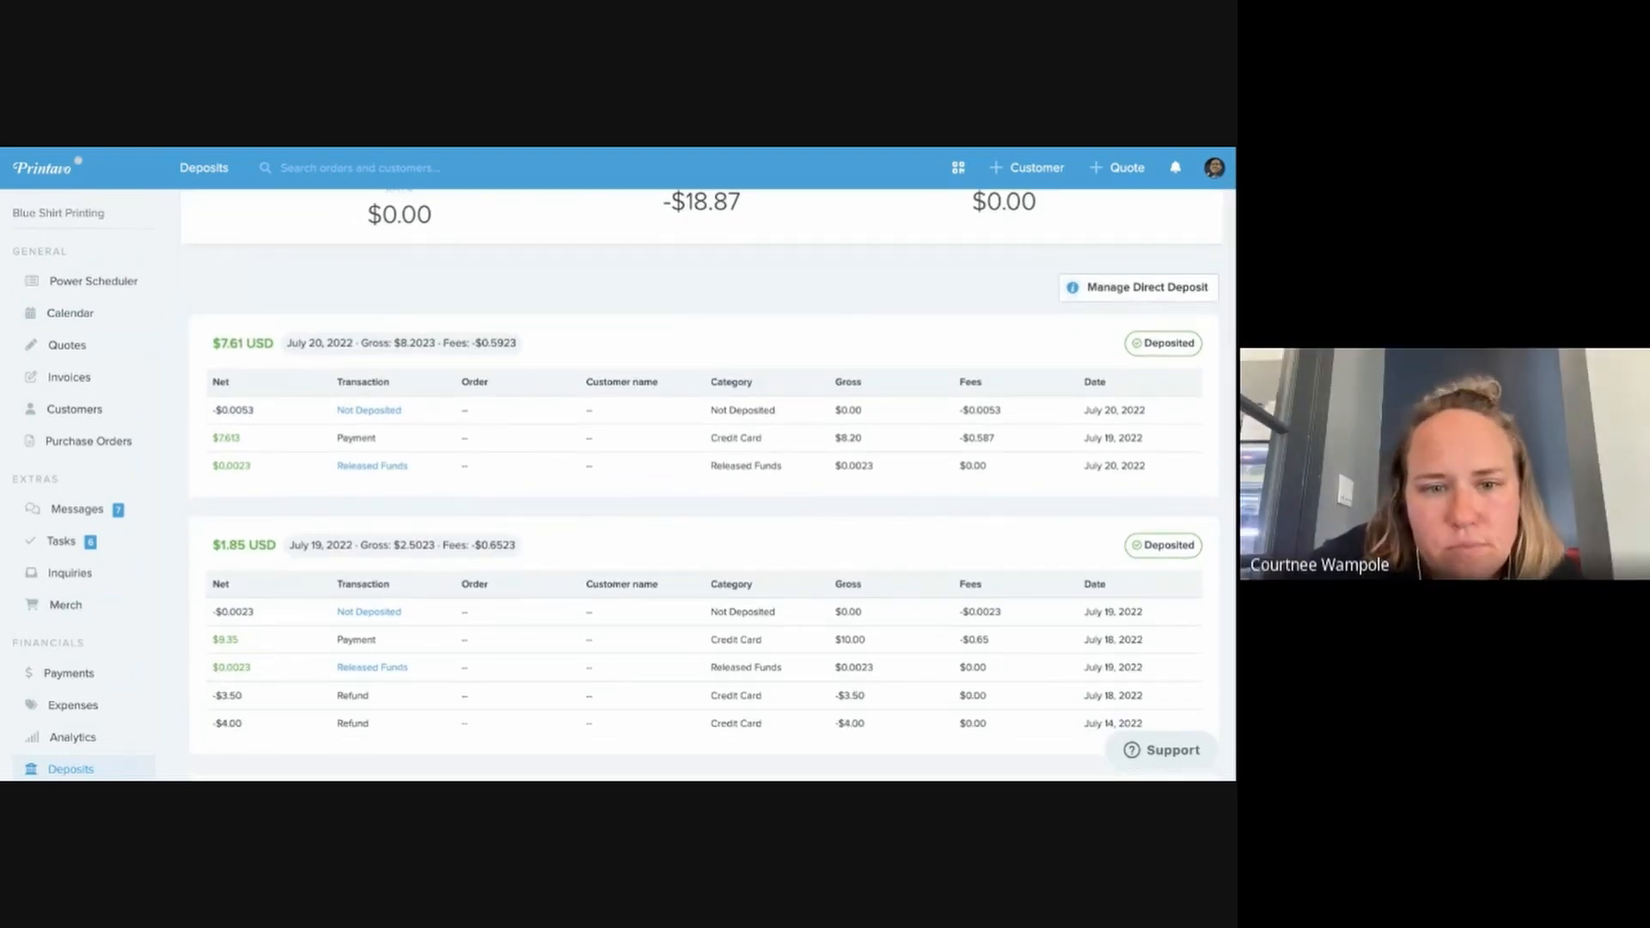
{"action": "scroll", "coordinate": [701, 481], "scroll_direction": "down", "scroll_amount": 1}
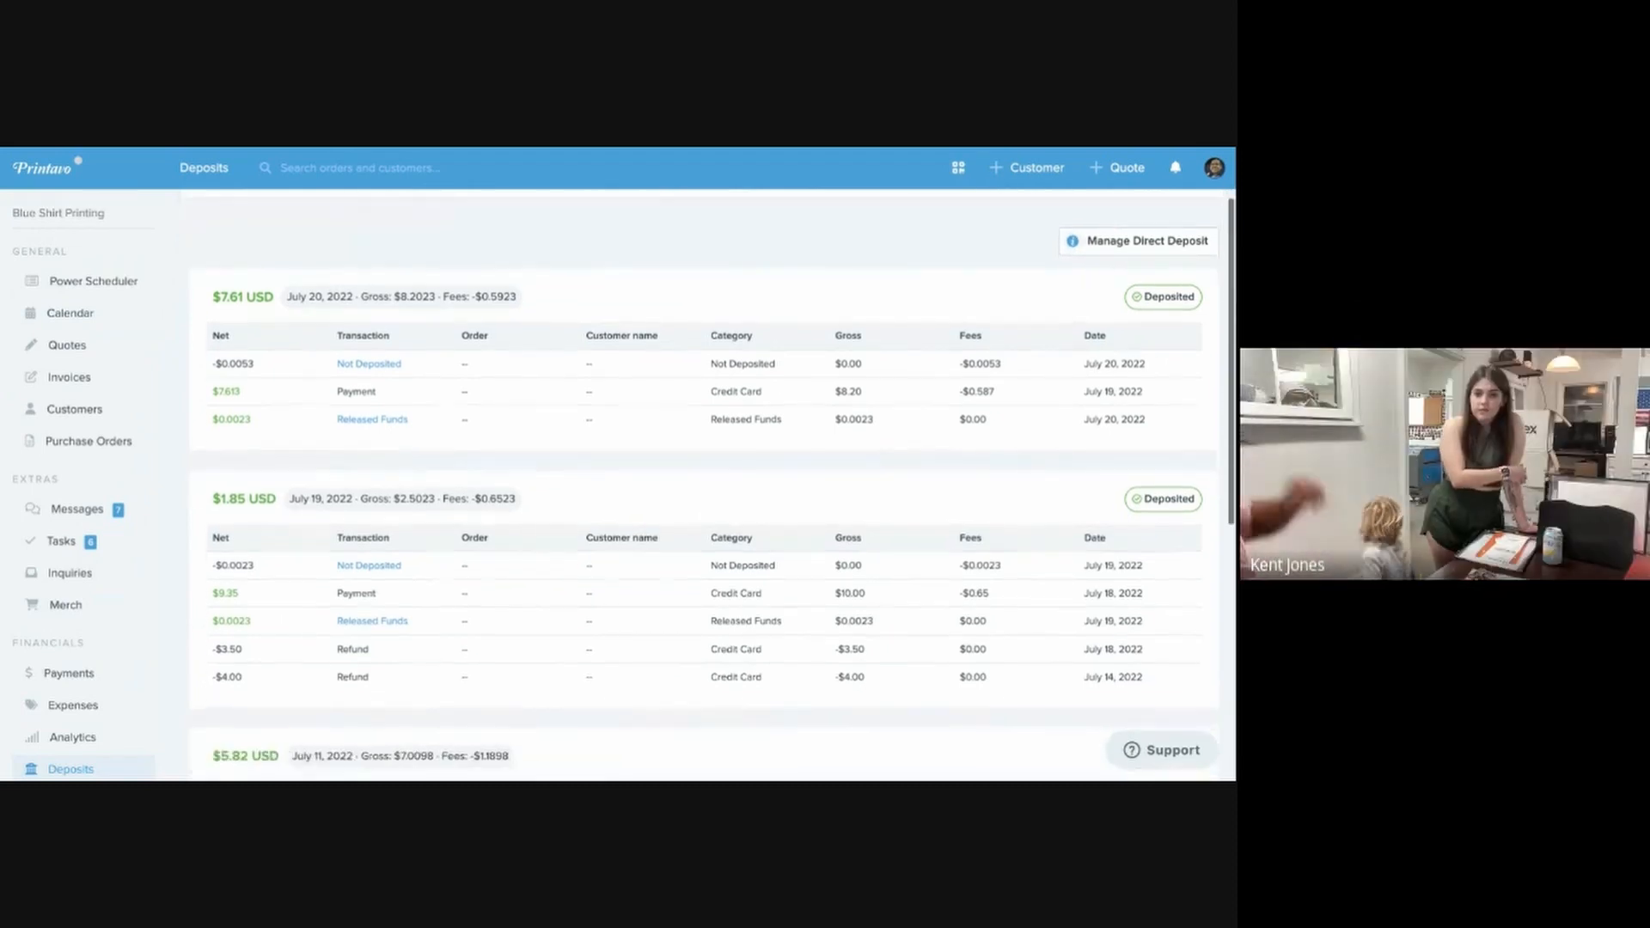
{"action": "scroll", "coordinate": [275, 320], "scroll_direction": "up", "scroll_amount": 1}
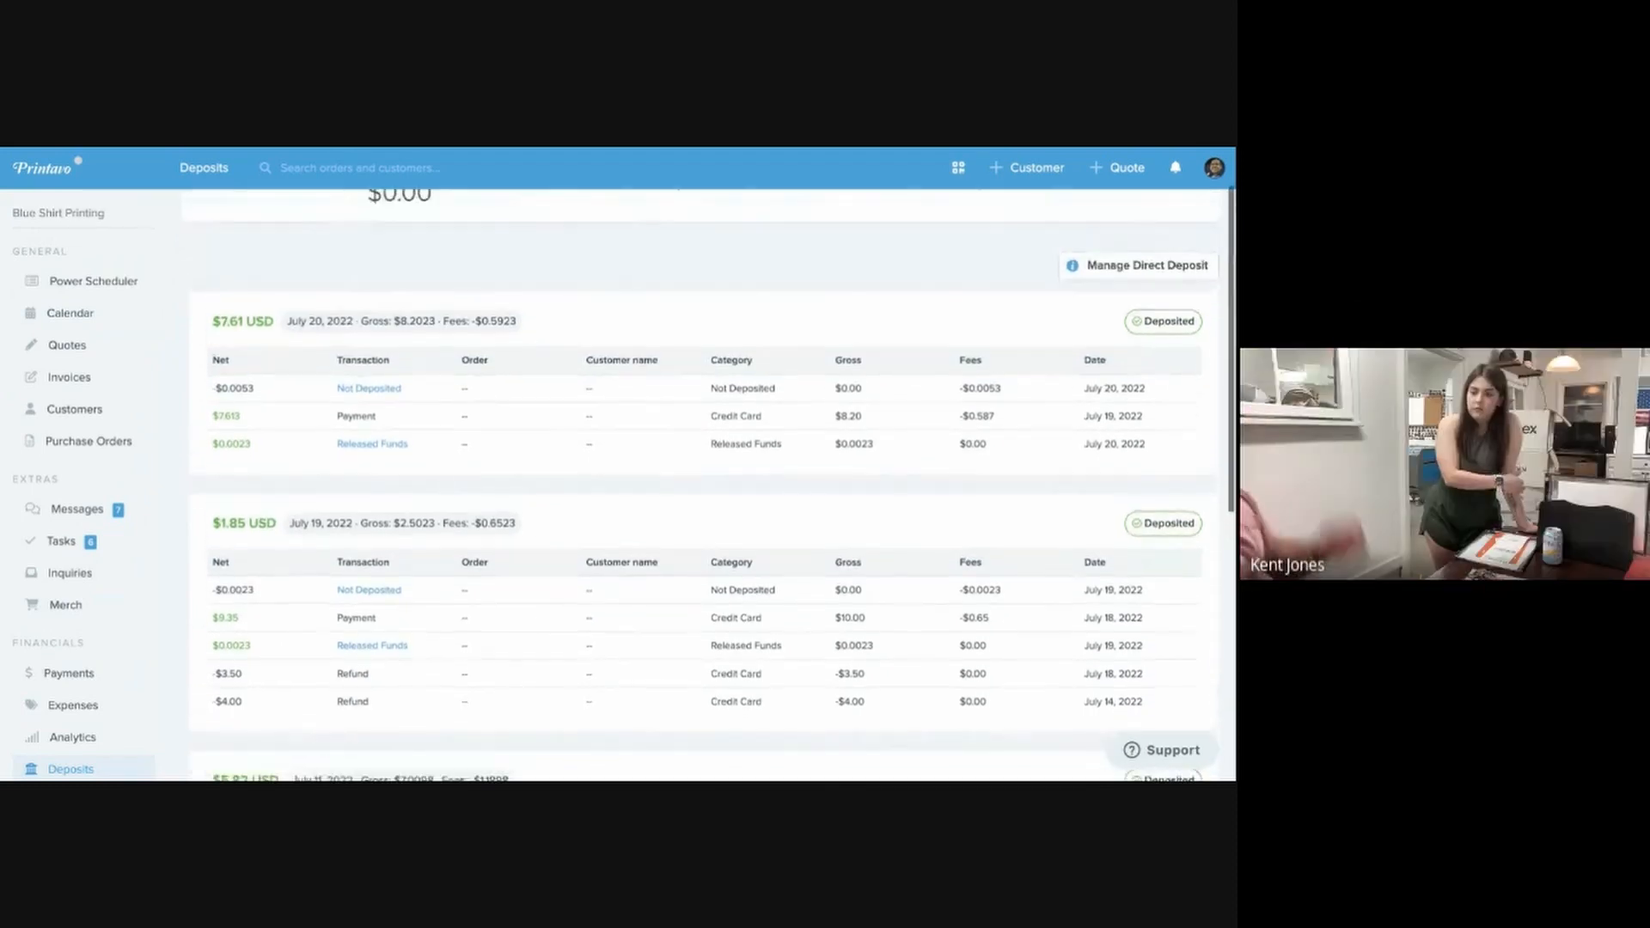
Examine the total and the transactions that make up the July 20, 2022 deposit
{"action": "triple_click", "coordinate": [275, 321]}
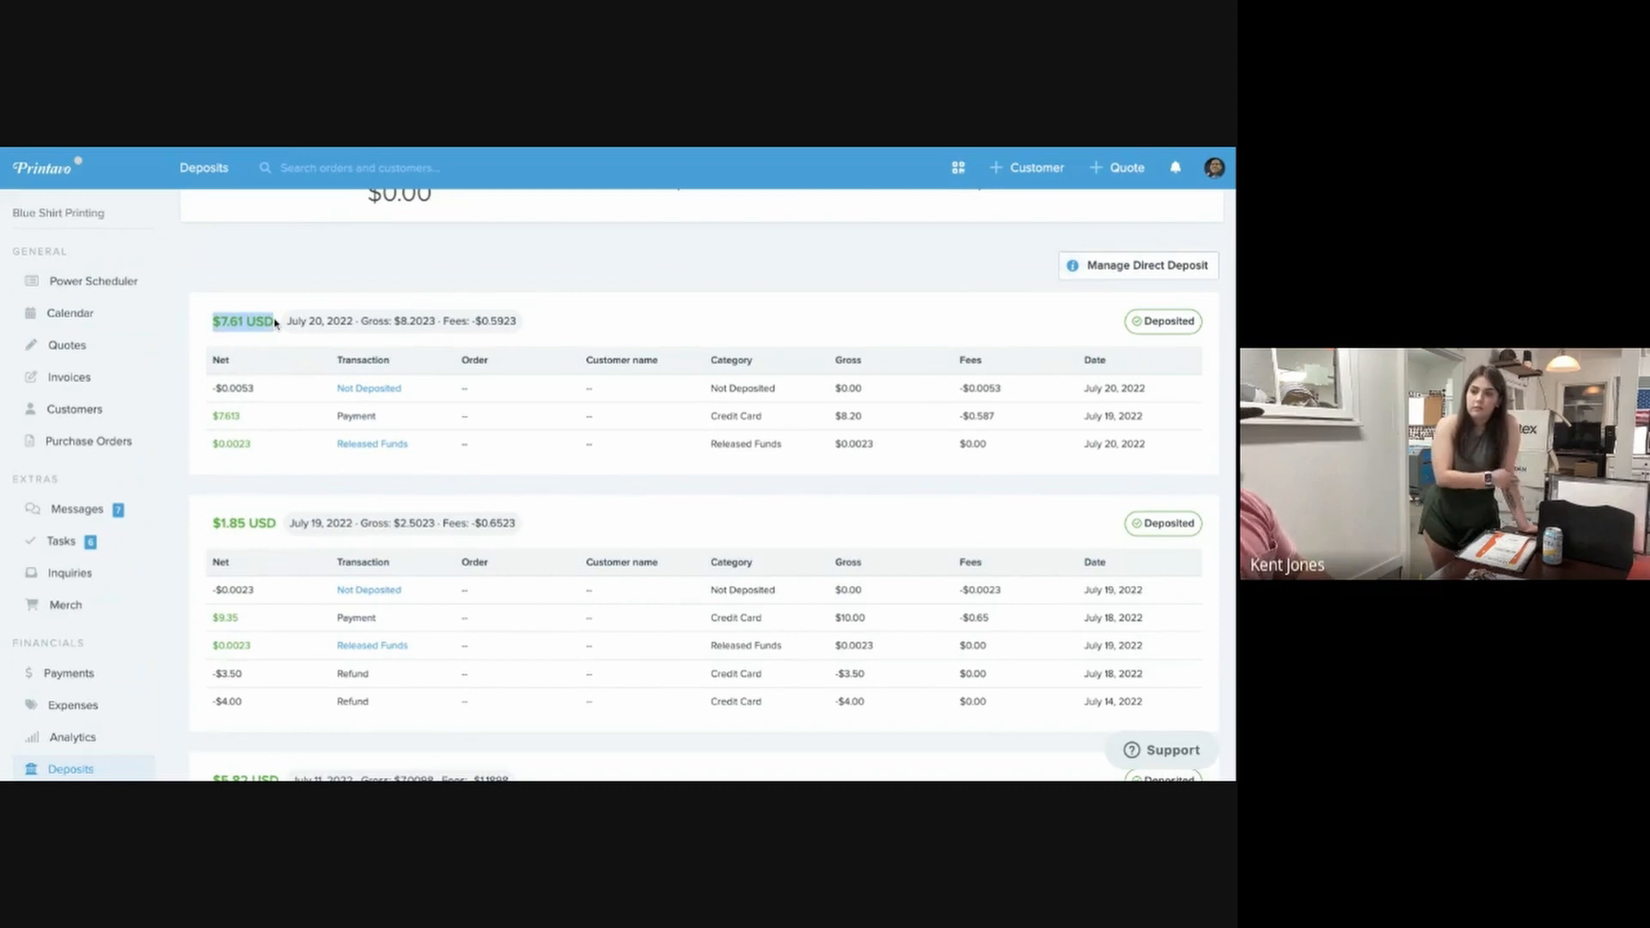
{"action": "left_click", "coordinate": [369, 296]}
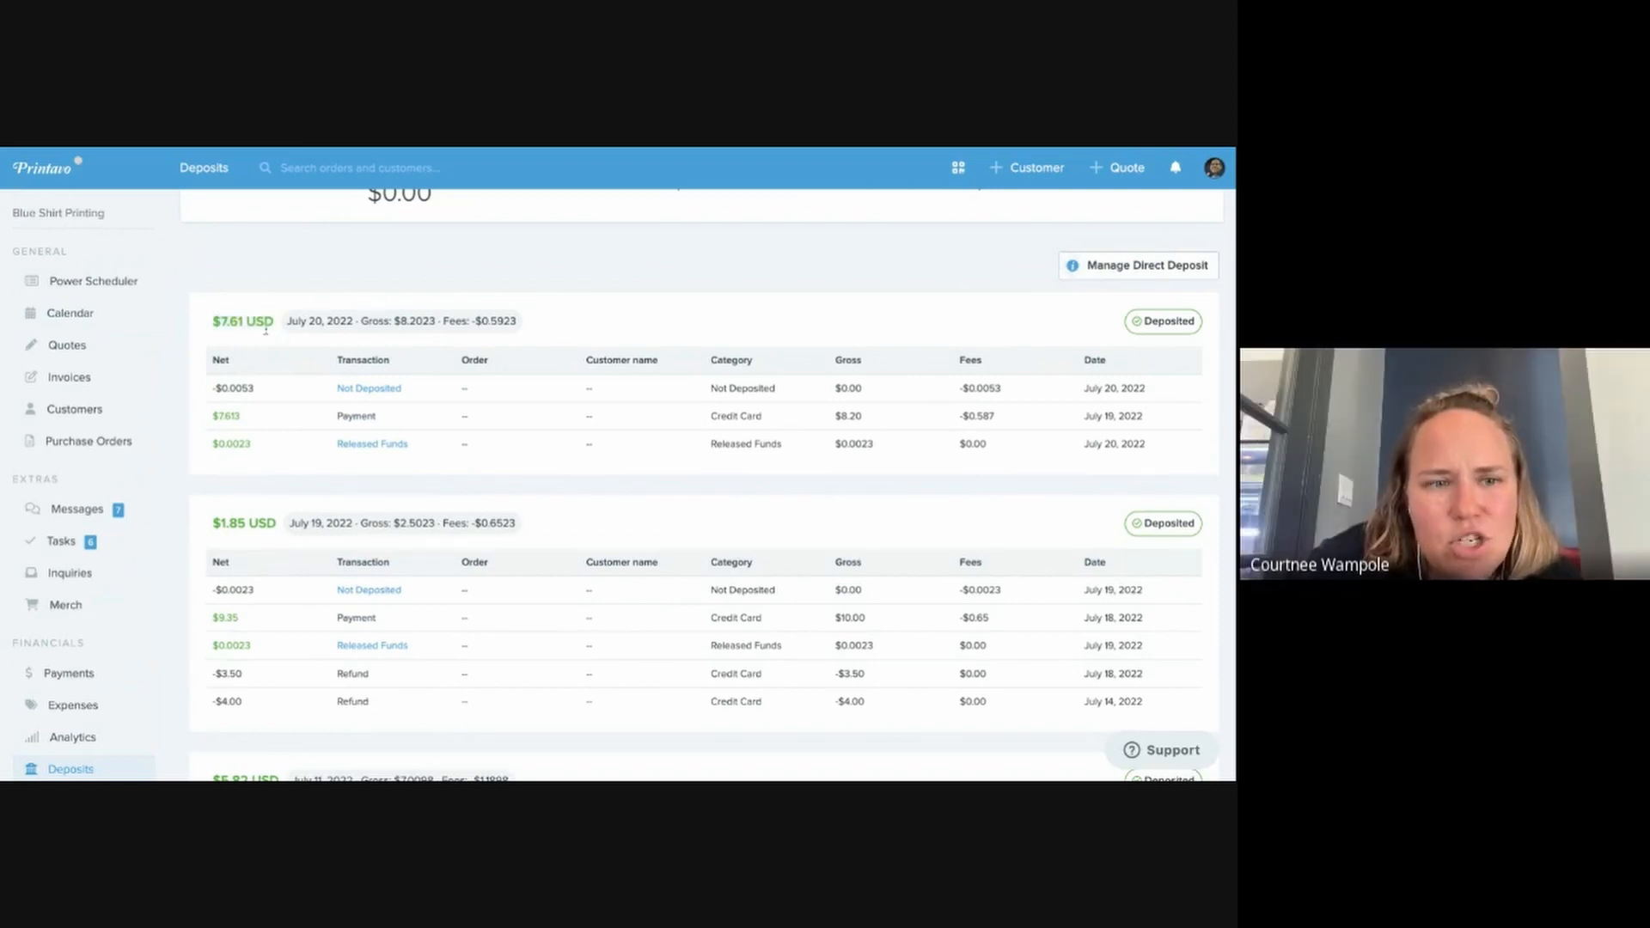
{"action": "triple_click", "coordinate": [275, 322]}
{"action": "left_click", "coordinate": [439, 238]}
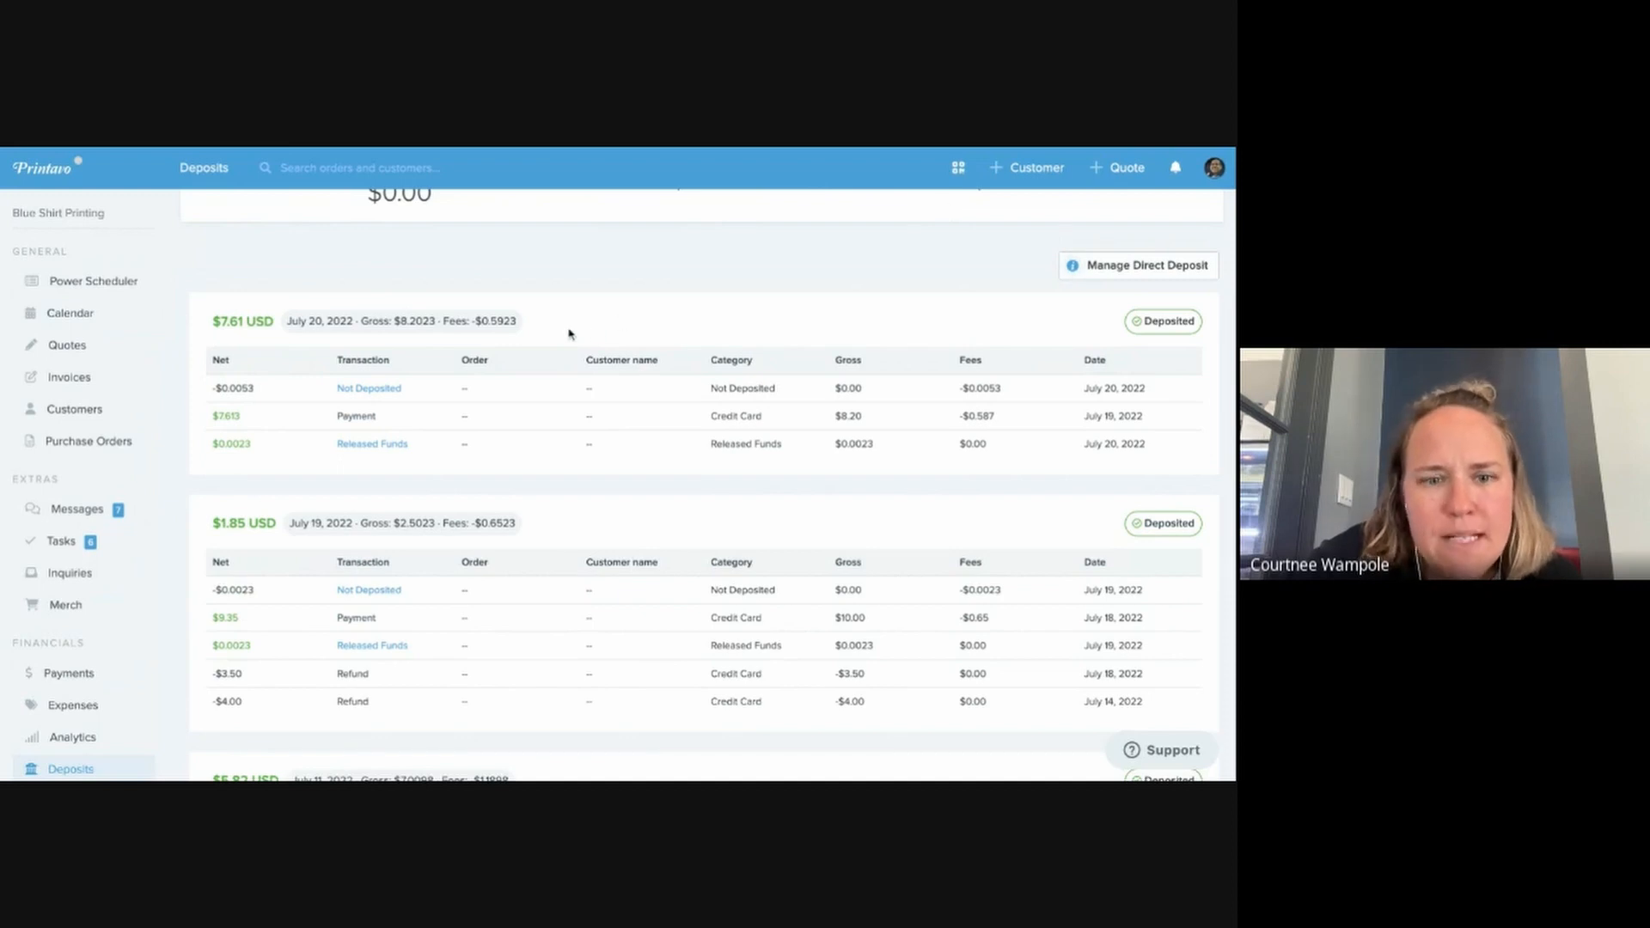
{"action": "scroll", "coordinate": [356, 313], "scroll_direction": "down", "scroll_amount": 1}
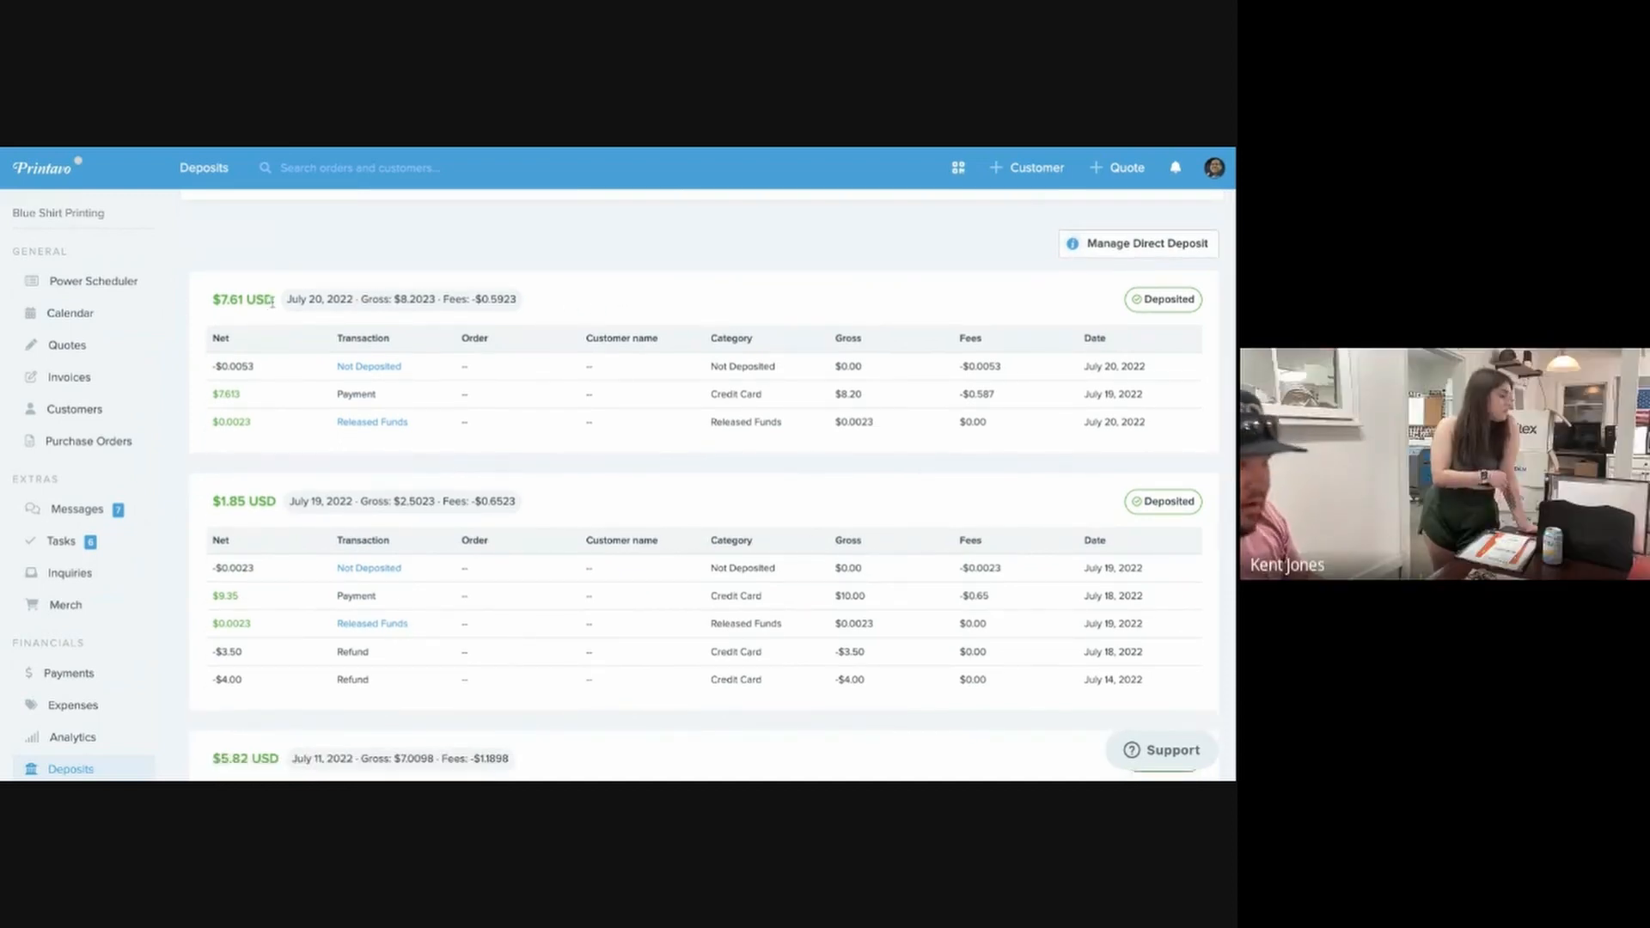
{"action": "left_click_drag", "start_coordinate": [275, 299], "coordinate": [208, 306]}
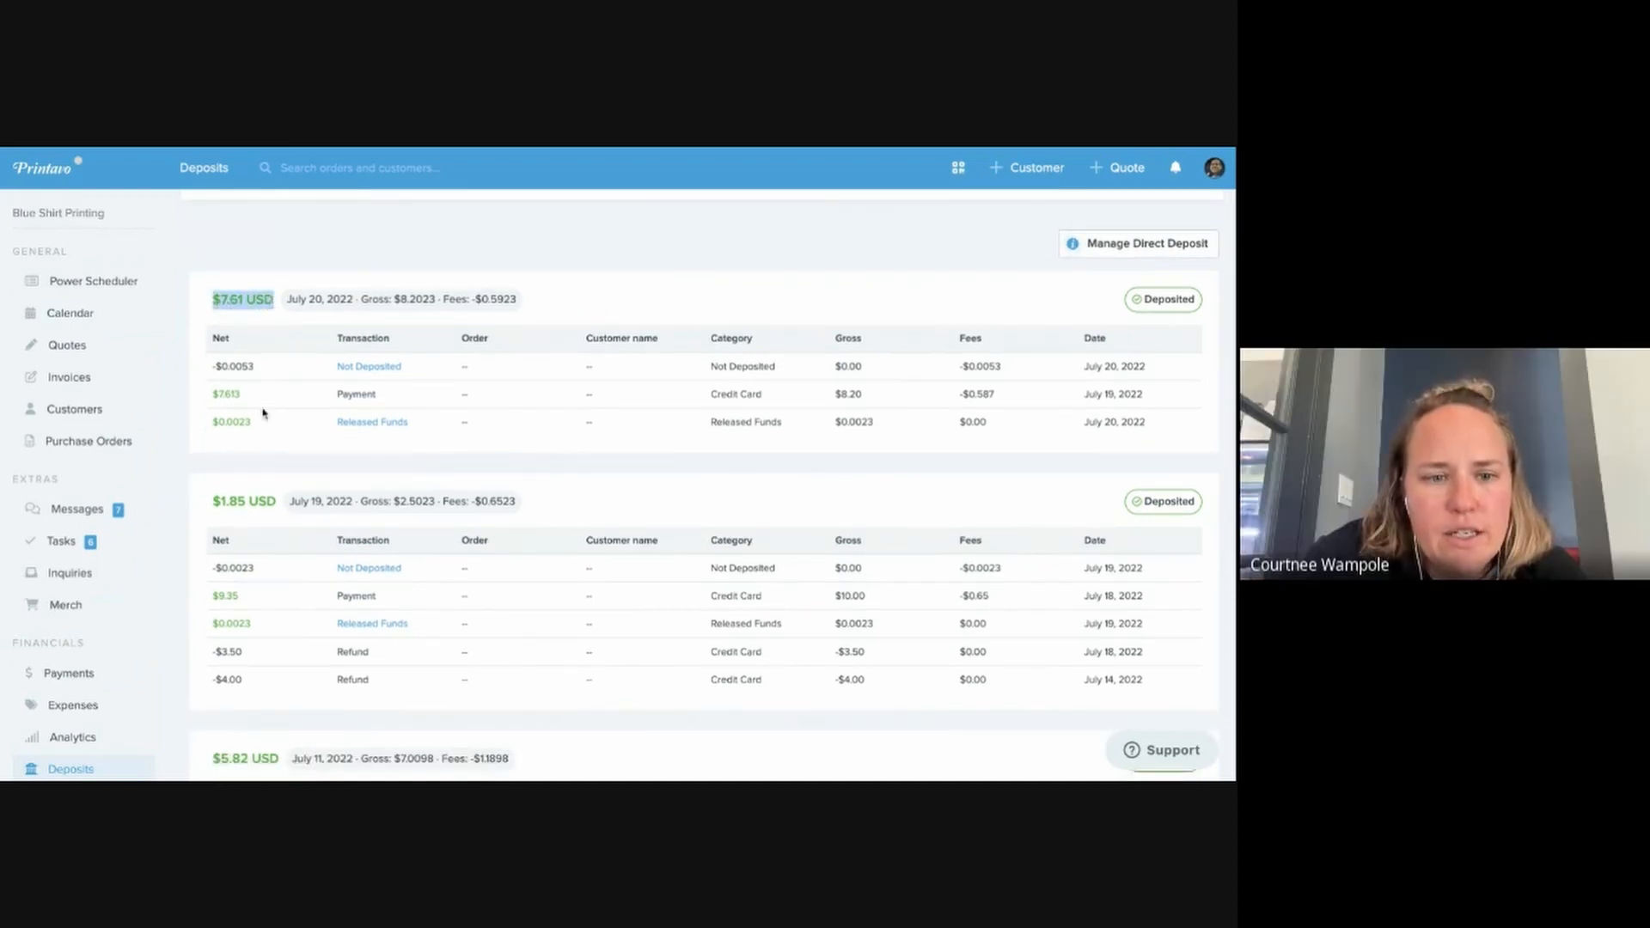
Review the older deposits through July 7, 2022, comparing their dates, fees and refunds, and return to the deposit summary
{"action": "scroll", "coordinate": [263, 414], "scroll_direction": "down", "scroll_amount": 3}
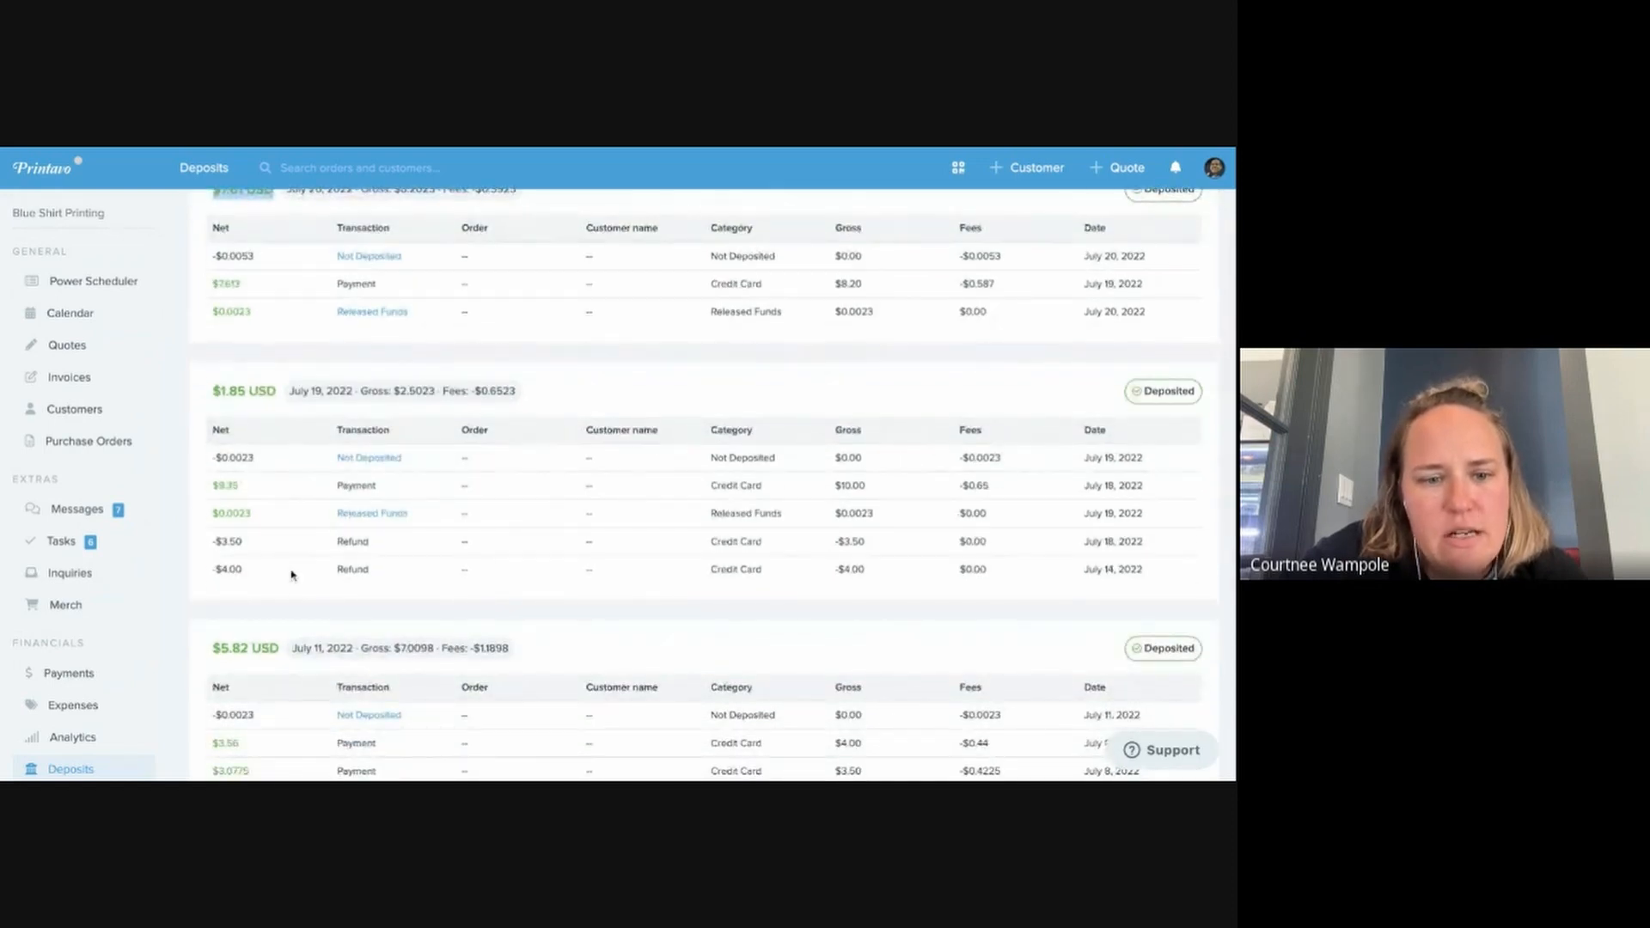
{"action": "scroll", "coordinate": [300, 591], "scroll_direction": "down", "scroll_amount": 1}
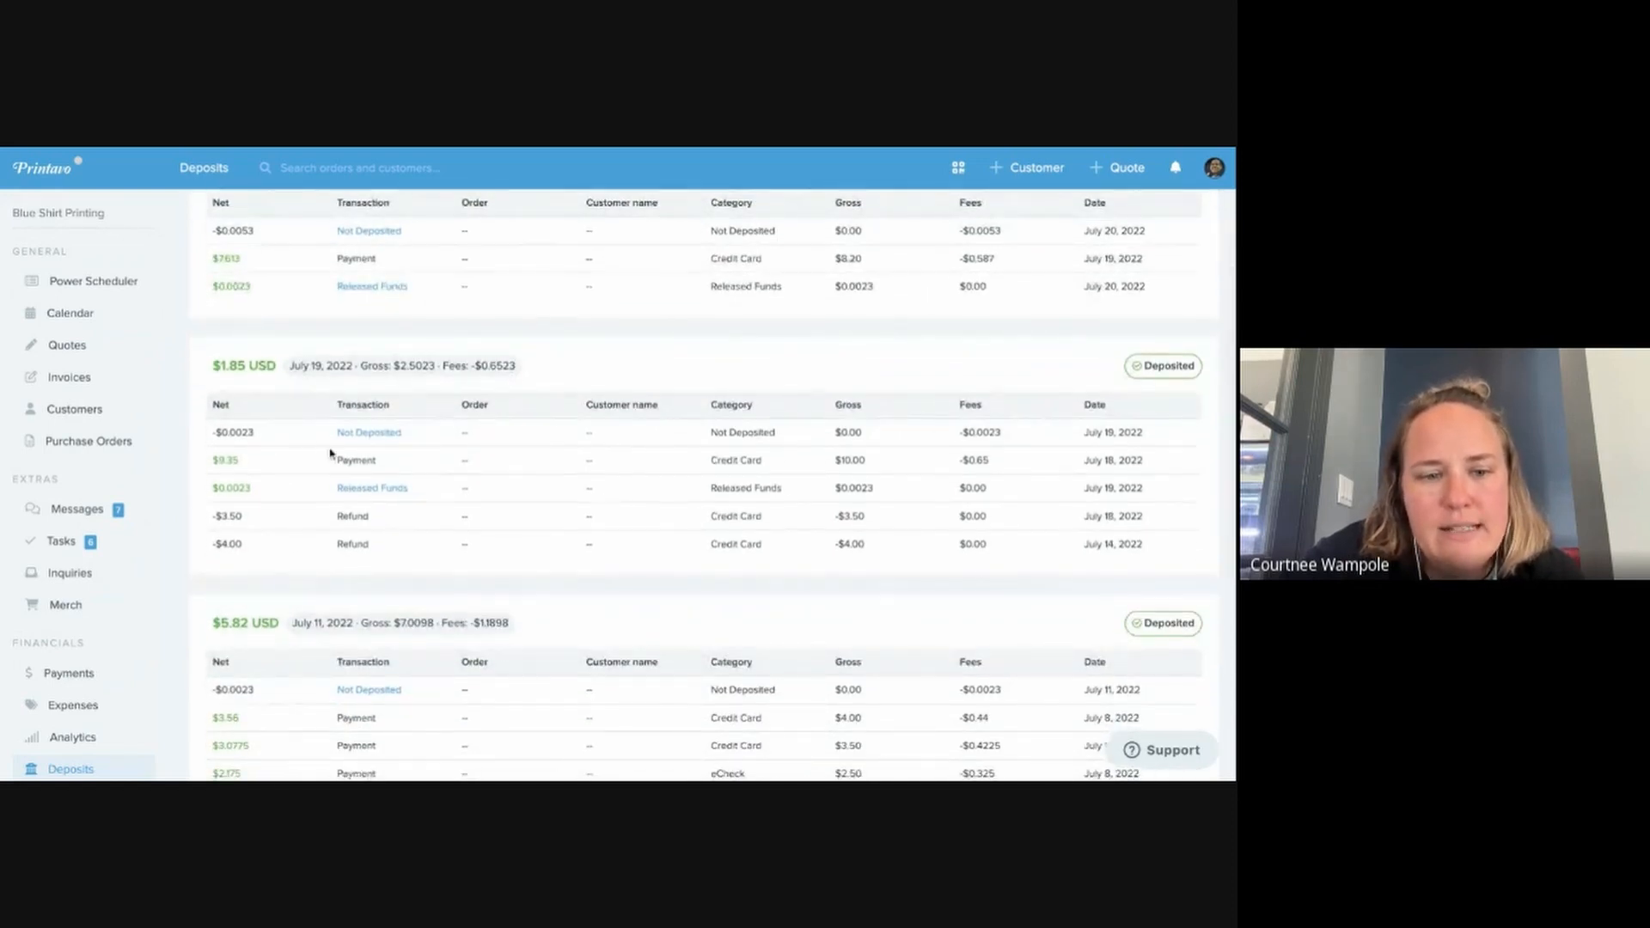
{"action": "scroll", "coordinate": [344, 526], "scroll_direction": "down", "scroll_amount": 5}
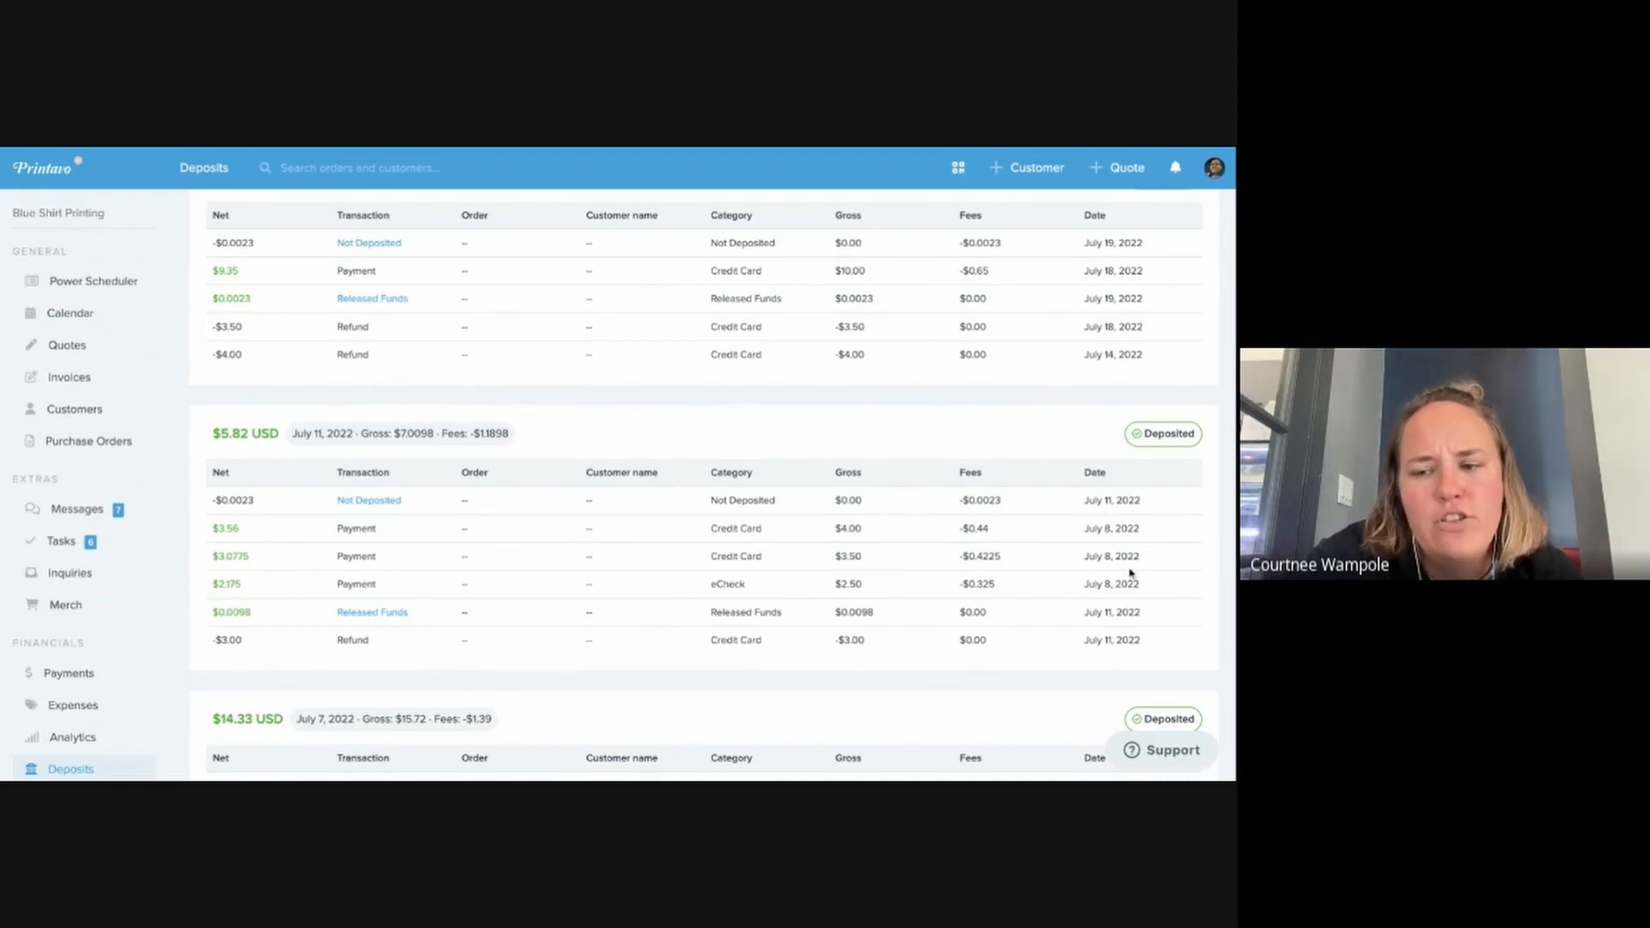
{"action": "left_click_drag", "start_coordinate": [309, 434], "coordinate": [294, 434]}
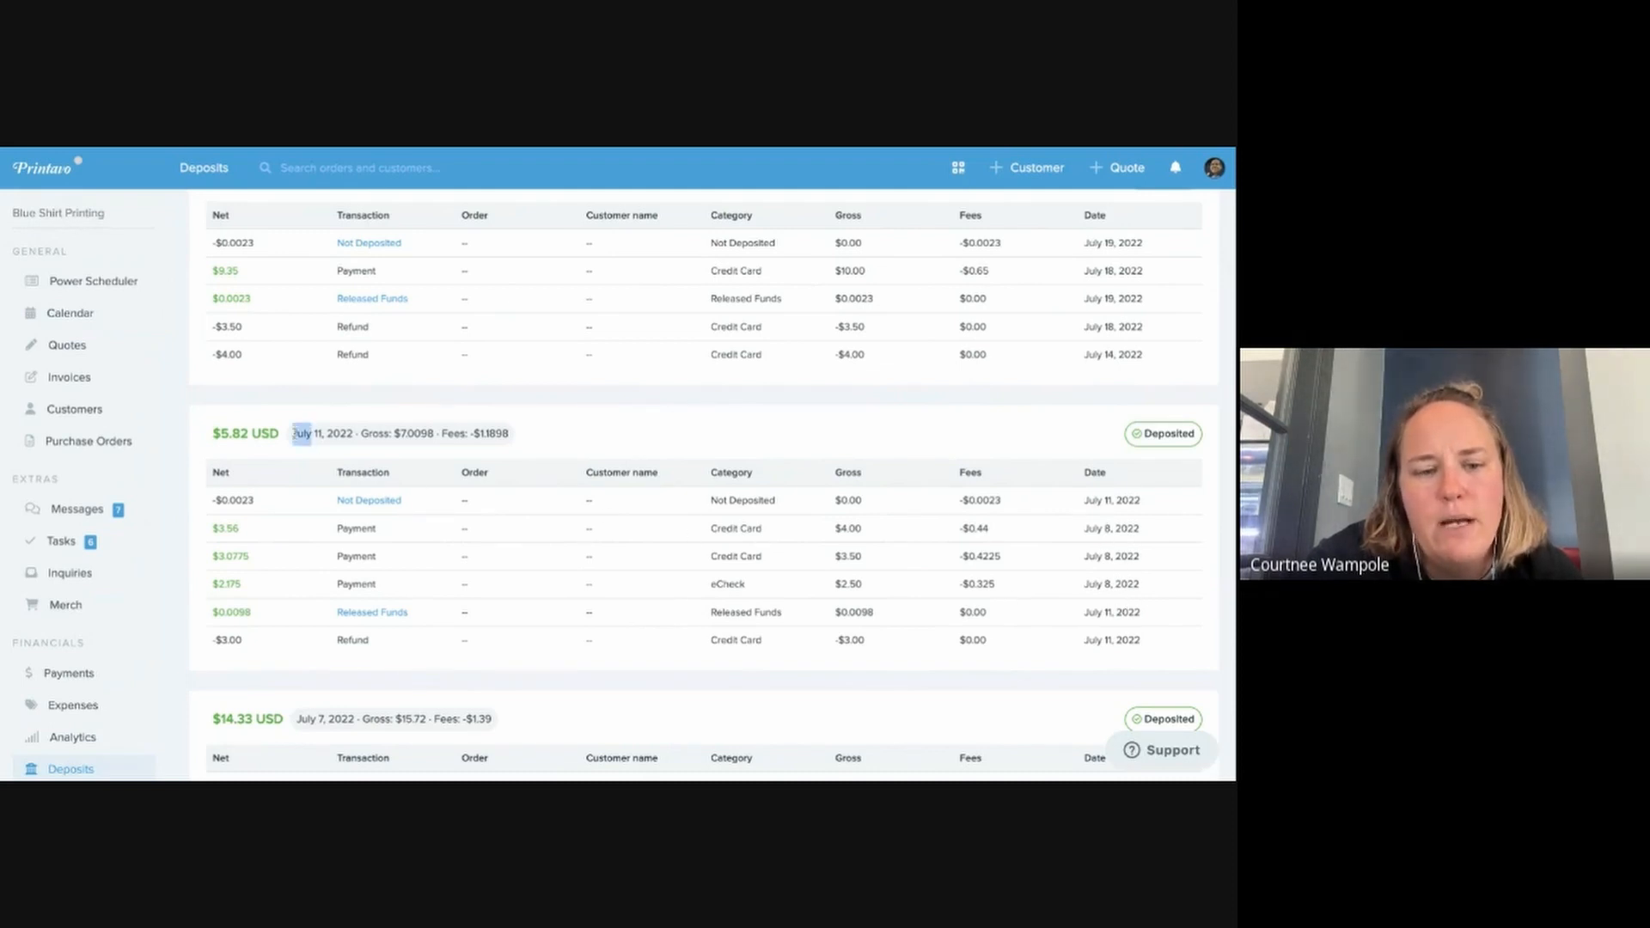
{"action": "left_click", "coordinate": [343, 407]}
{"action": "scroll", "coordinate": [523, 494], "scroll_direction": "up", "scroll_amount": 2}
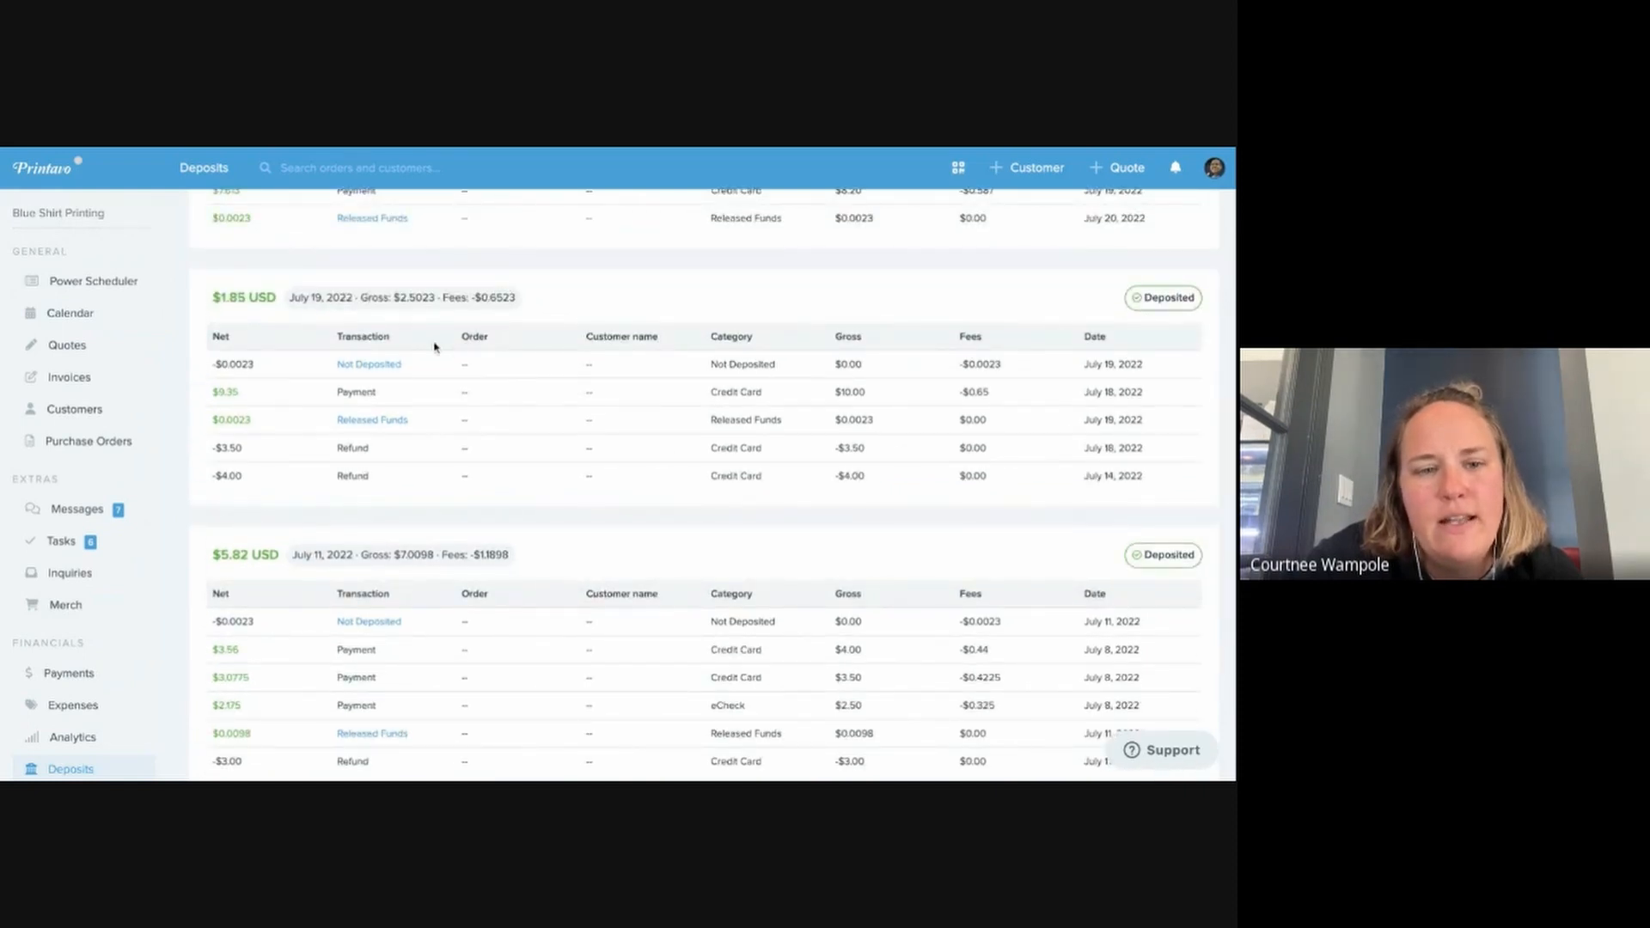
{"action": "scroll", "coordinate": [589, 445], "scroll_direction": "down", "scroll_amount": 3}
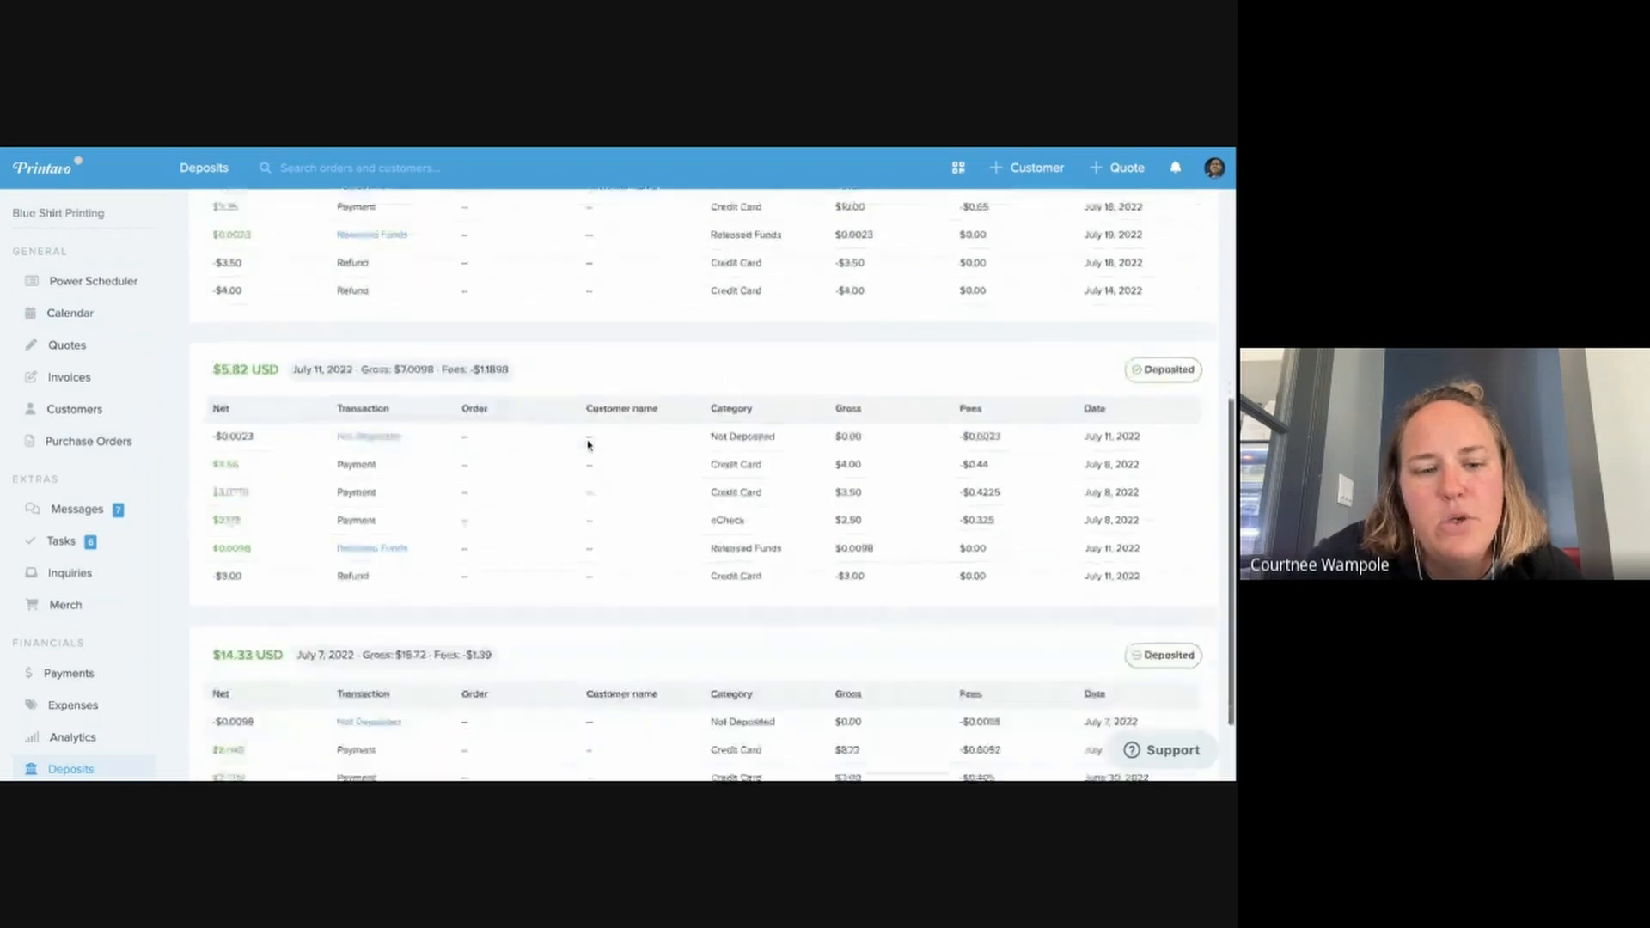
{"action": "scroll", "coordinate": [567, 446], "scroll_direction": "up", "scroll_amount": 7}
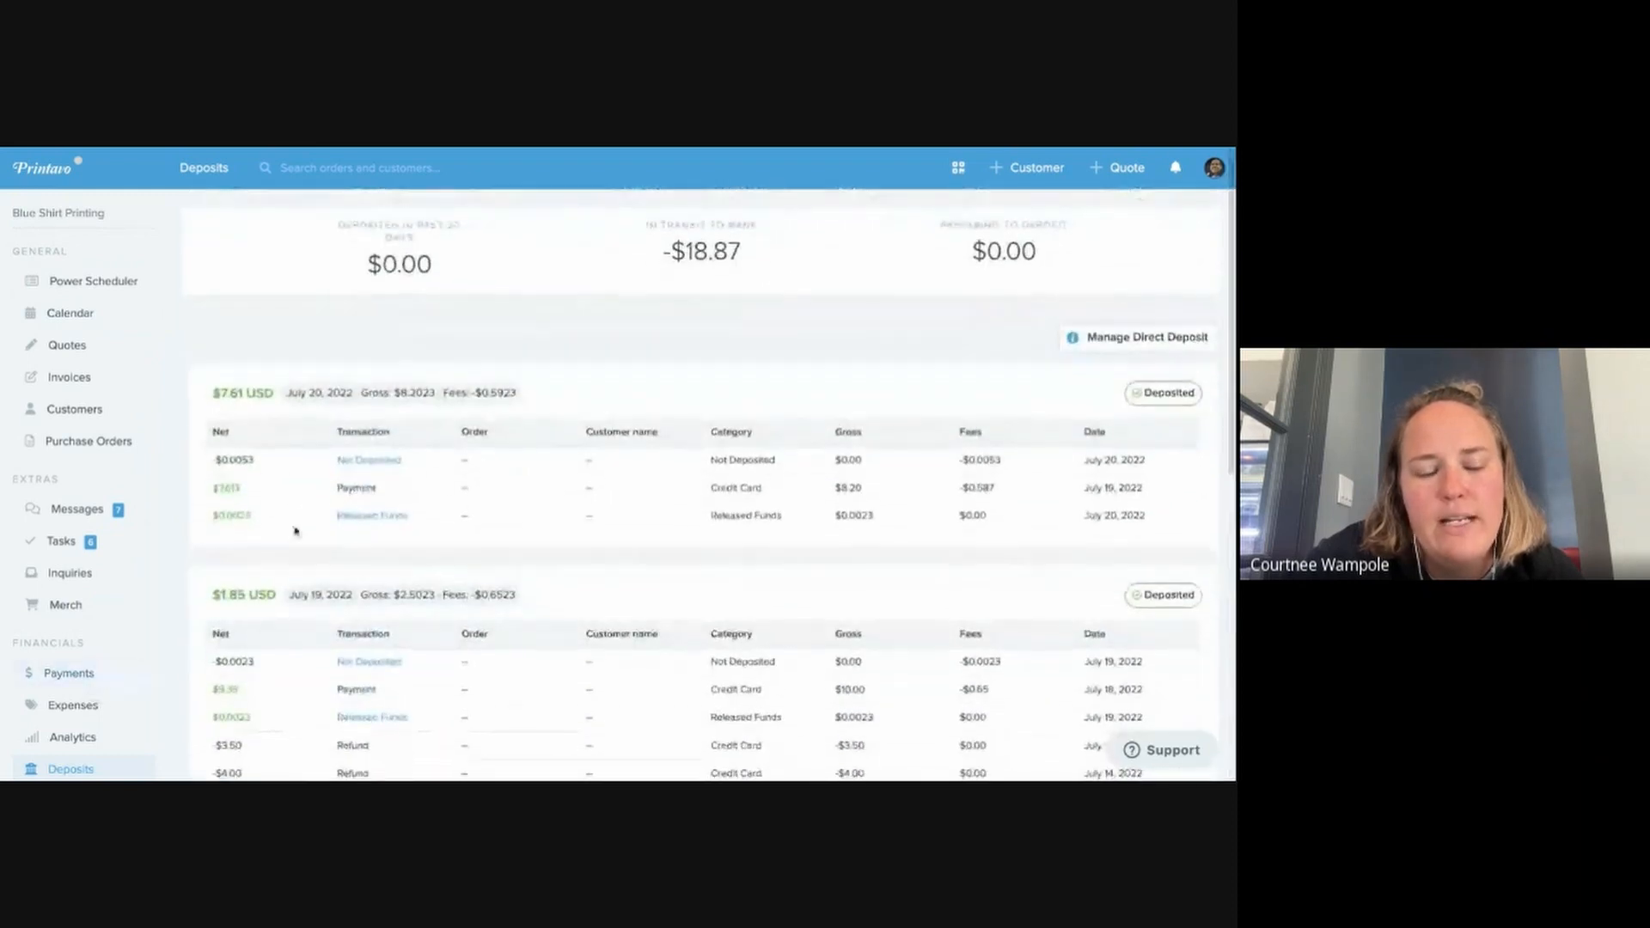
{"action": "scroll", "coordinate": [442, 468], "scroll_direction": "up", "scroll_amount": 2}
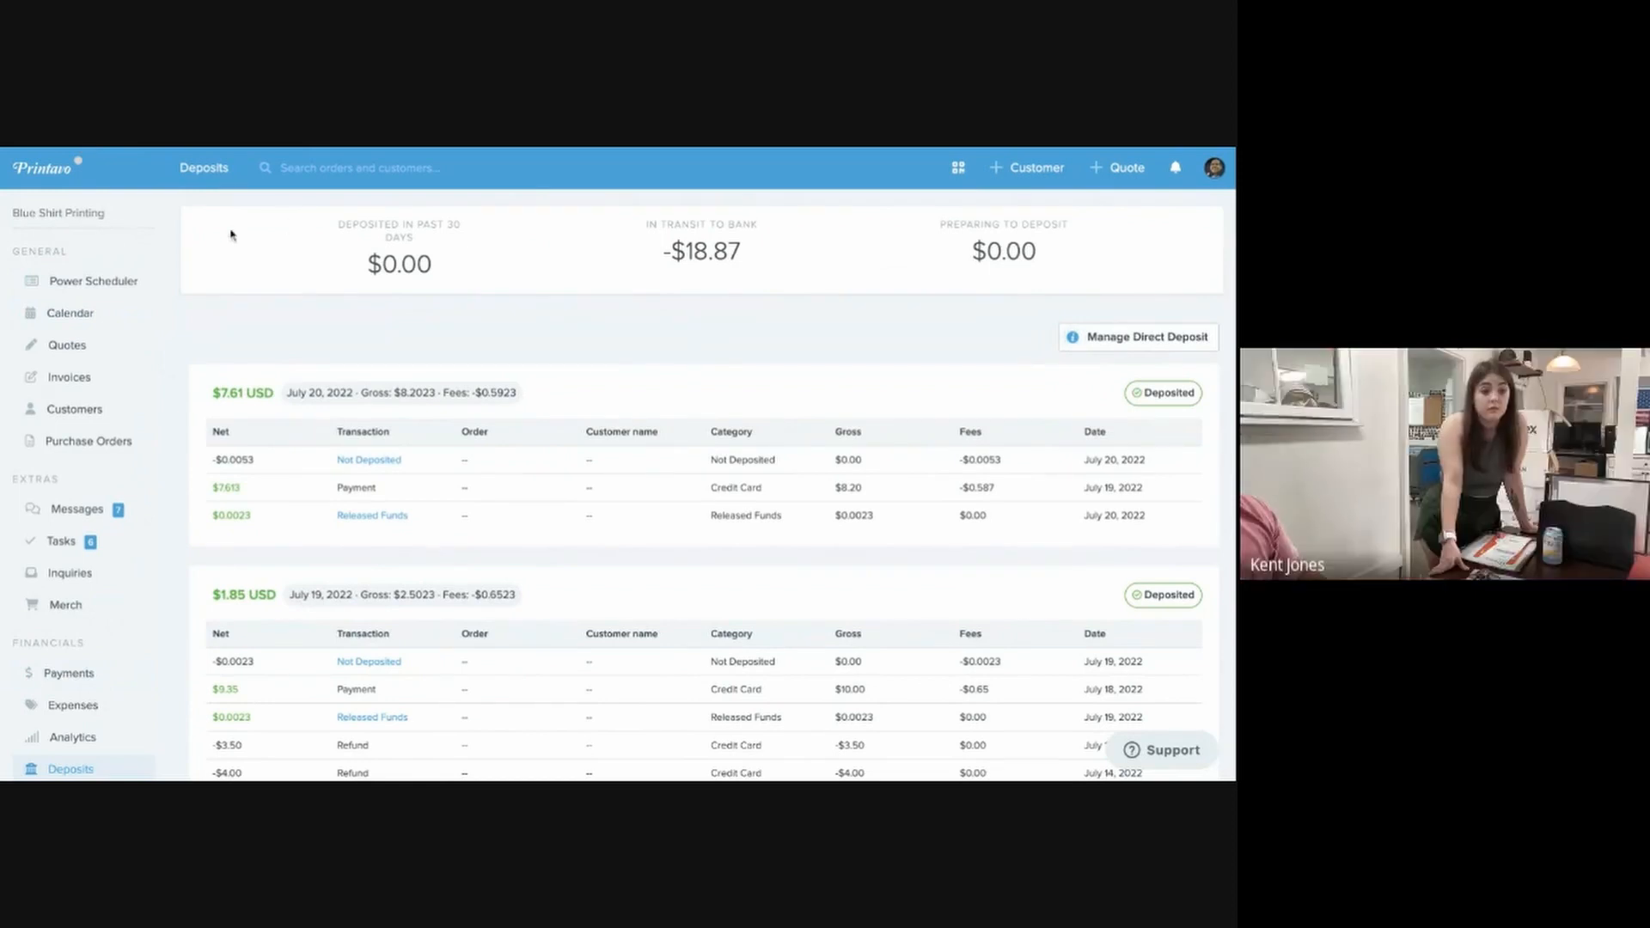
Open the summary of the FIRM IN HANDS 8/7 job from the calendar, browse its available statuses and close it
{"action": "left_click", "coordinate": [69, 313]}
{"action": "scroll", "coordinate": [766, 676], "scroll_direction": "down", "scroll_amount": 15}
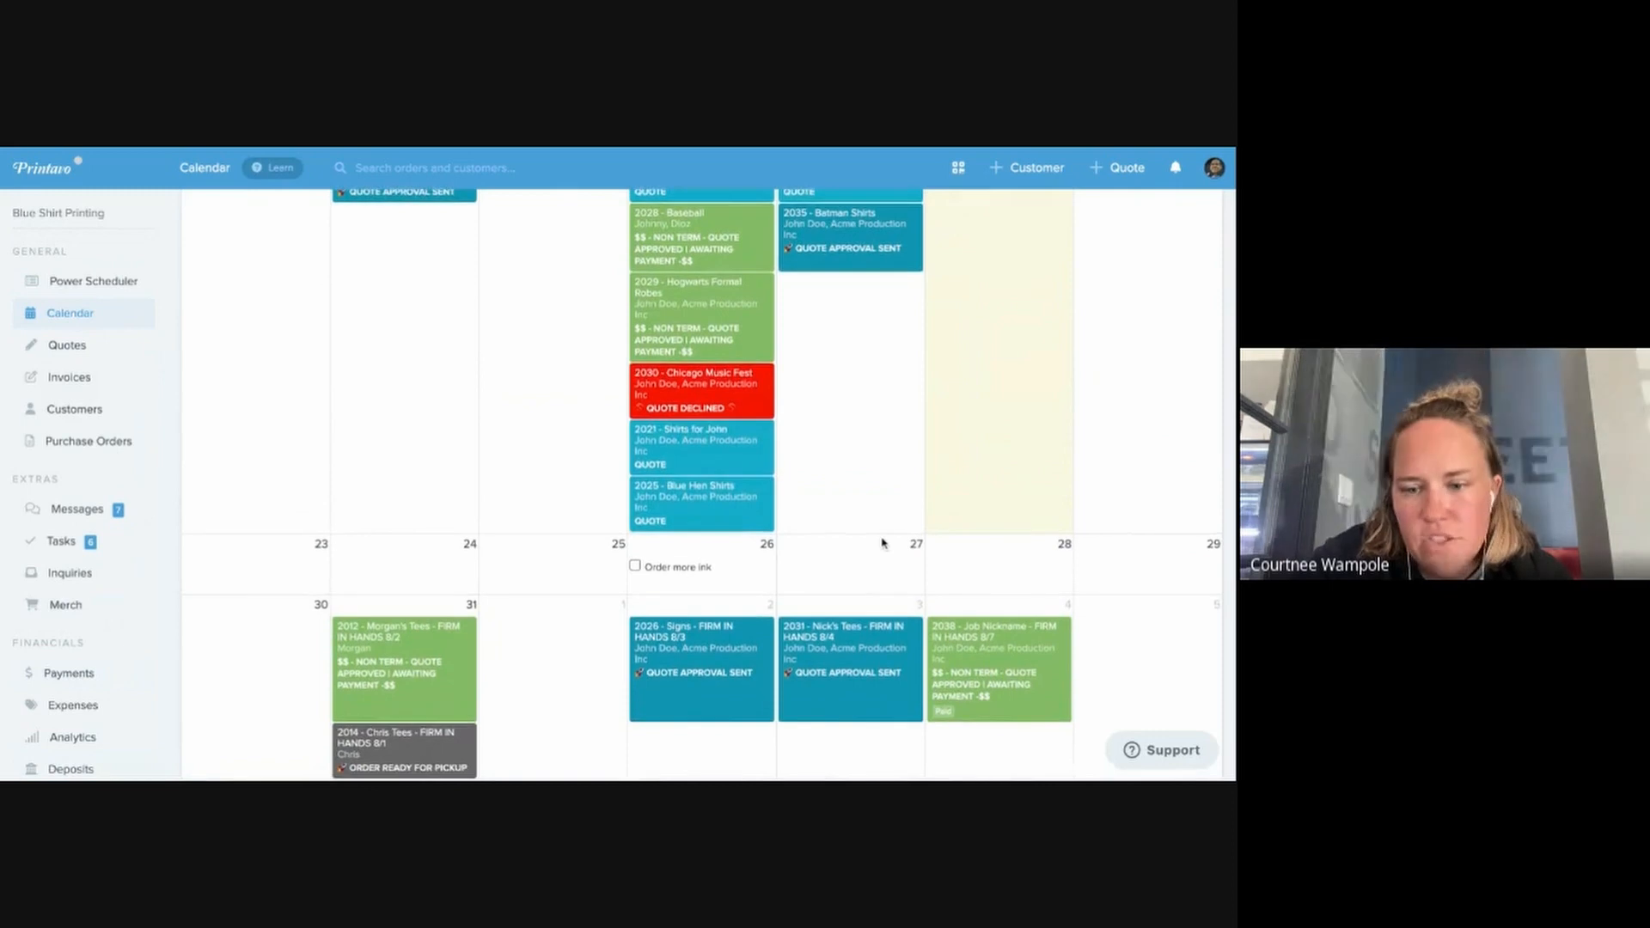
{"action": "left_click", "coordinate": [1011, 670]}
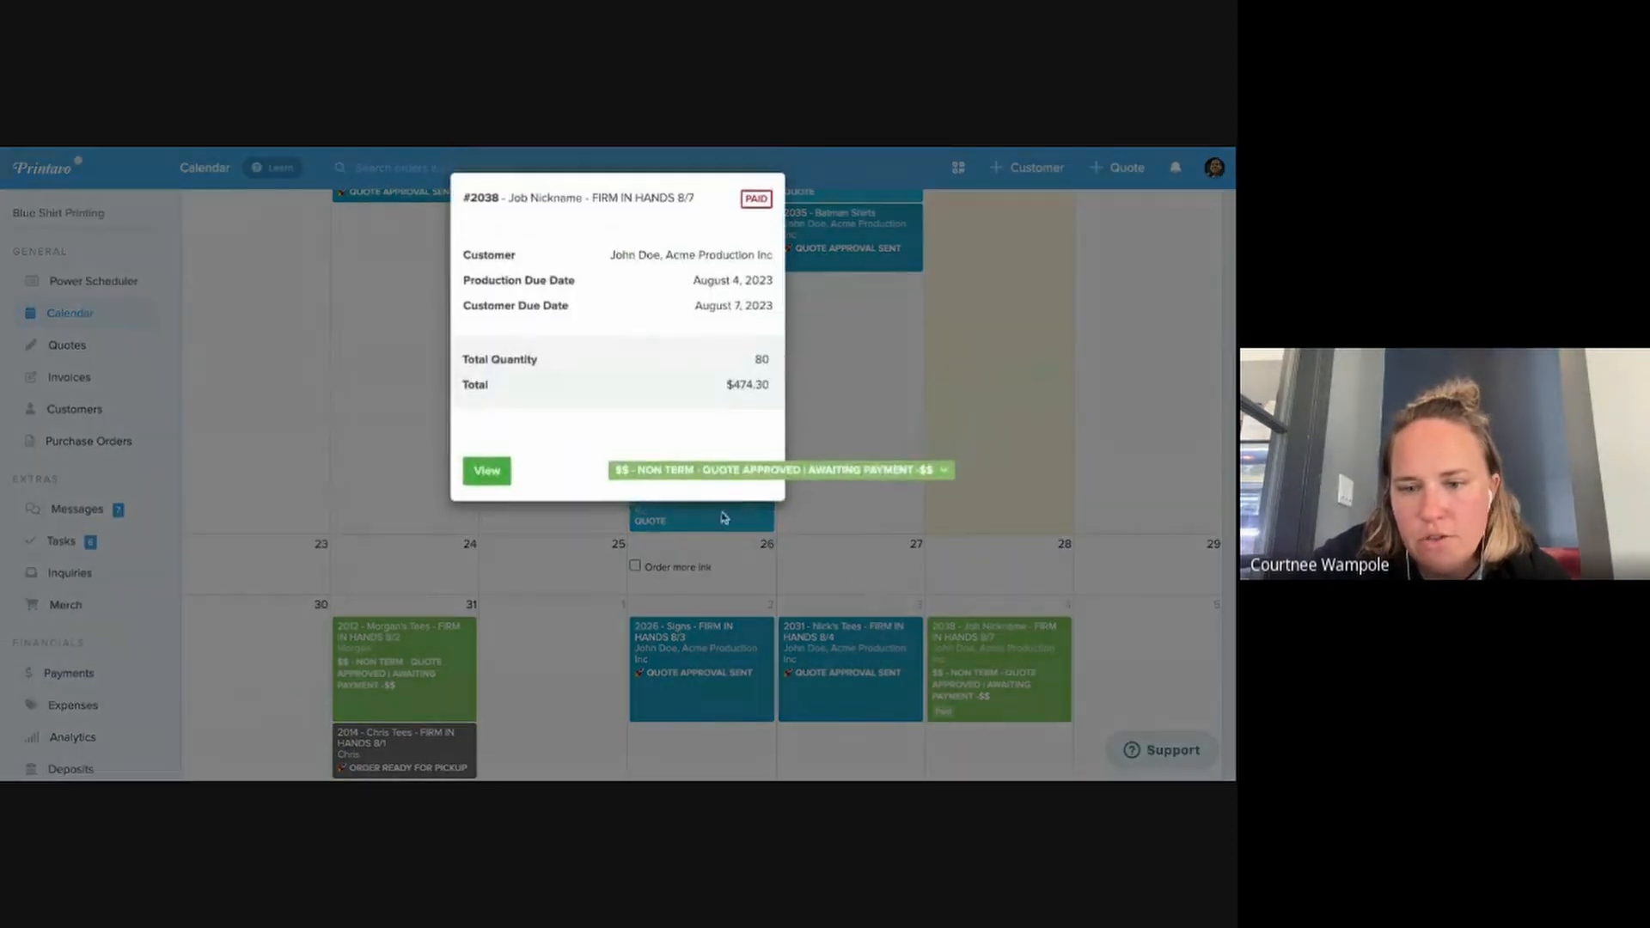
{"action": "left_click", "coordinate": [699, 471]}
{"action": "scroll", "coordinate": [719, 670], "scroll_direction": "down", "scroll_amount": 10}
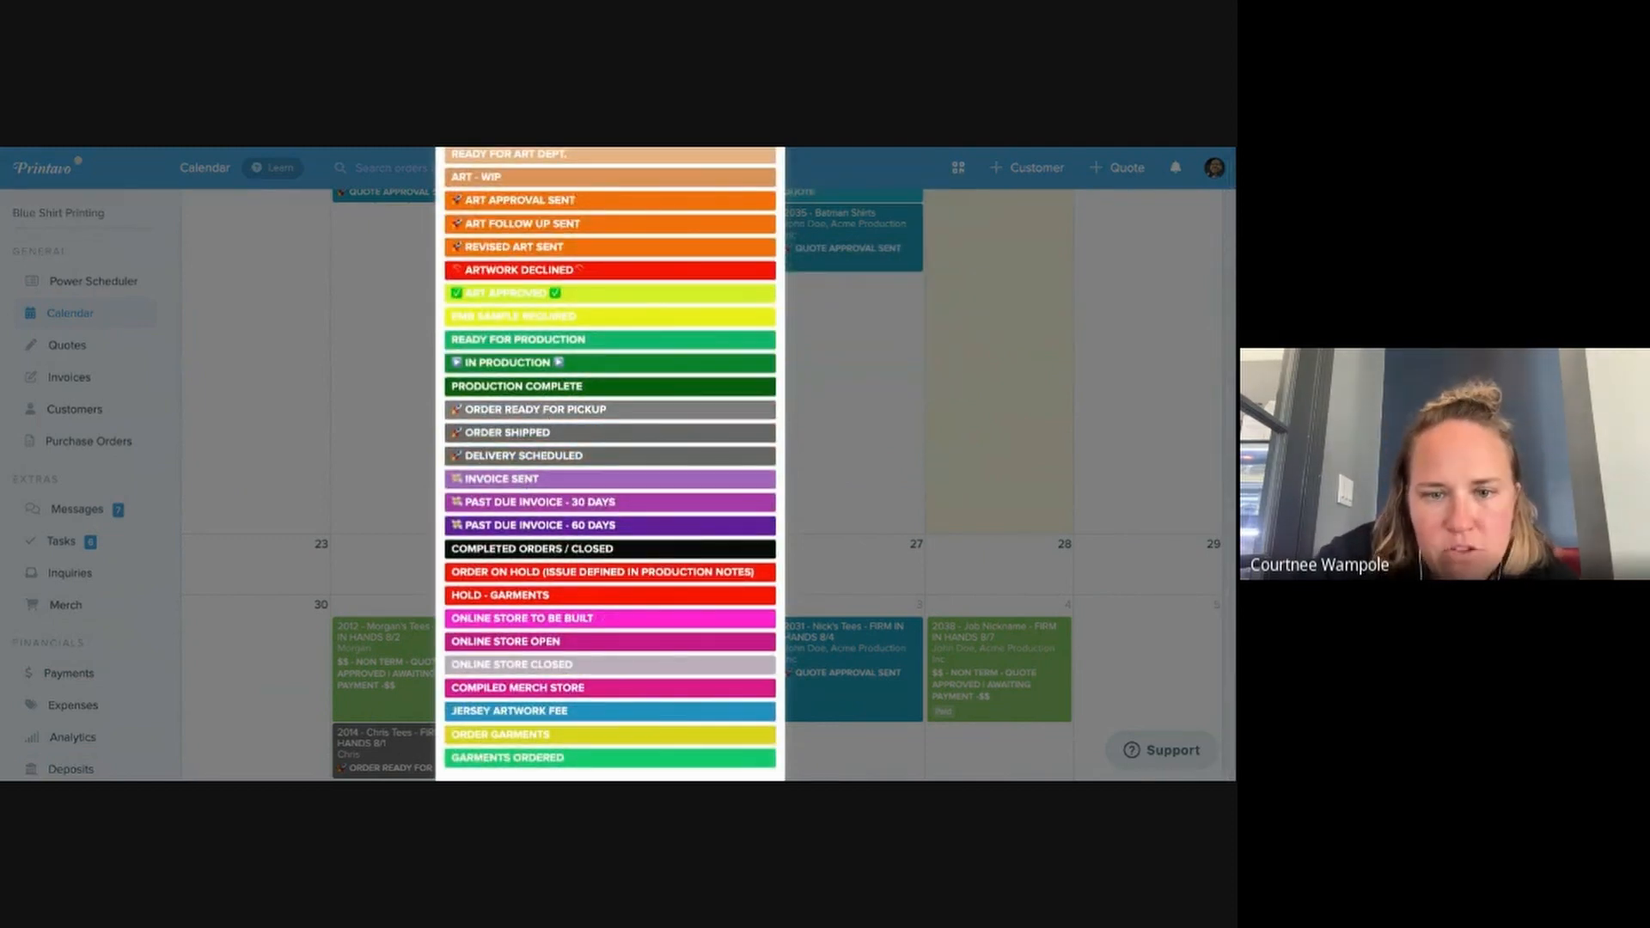
{"action": "scroll", "coordinate": [624, 516], "scroll_direction": "up", "scroll_amount": 3}
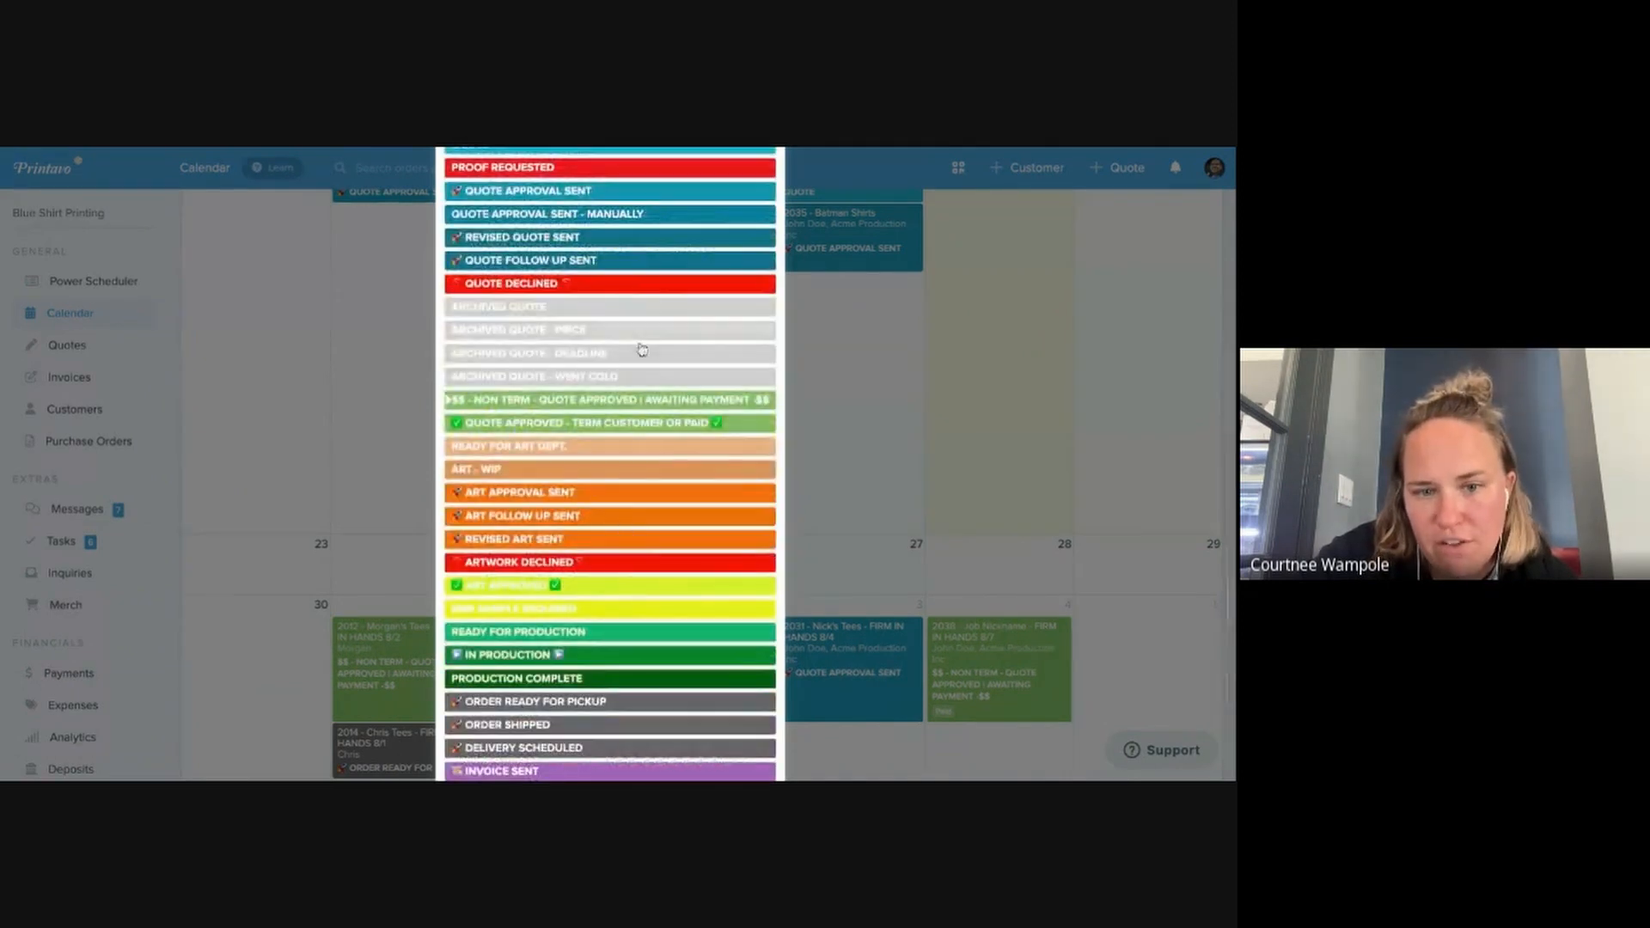
{"action": "scroll", "coordinate": [648, 563], "scroll_direction": "down", "scroll_amount": 5}
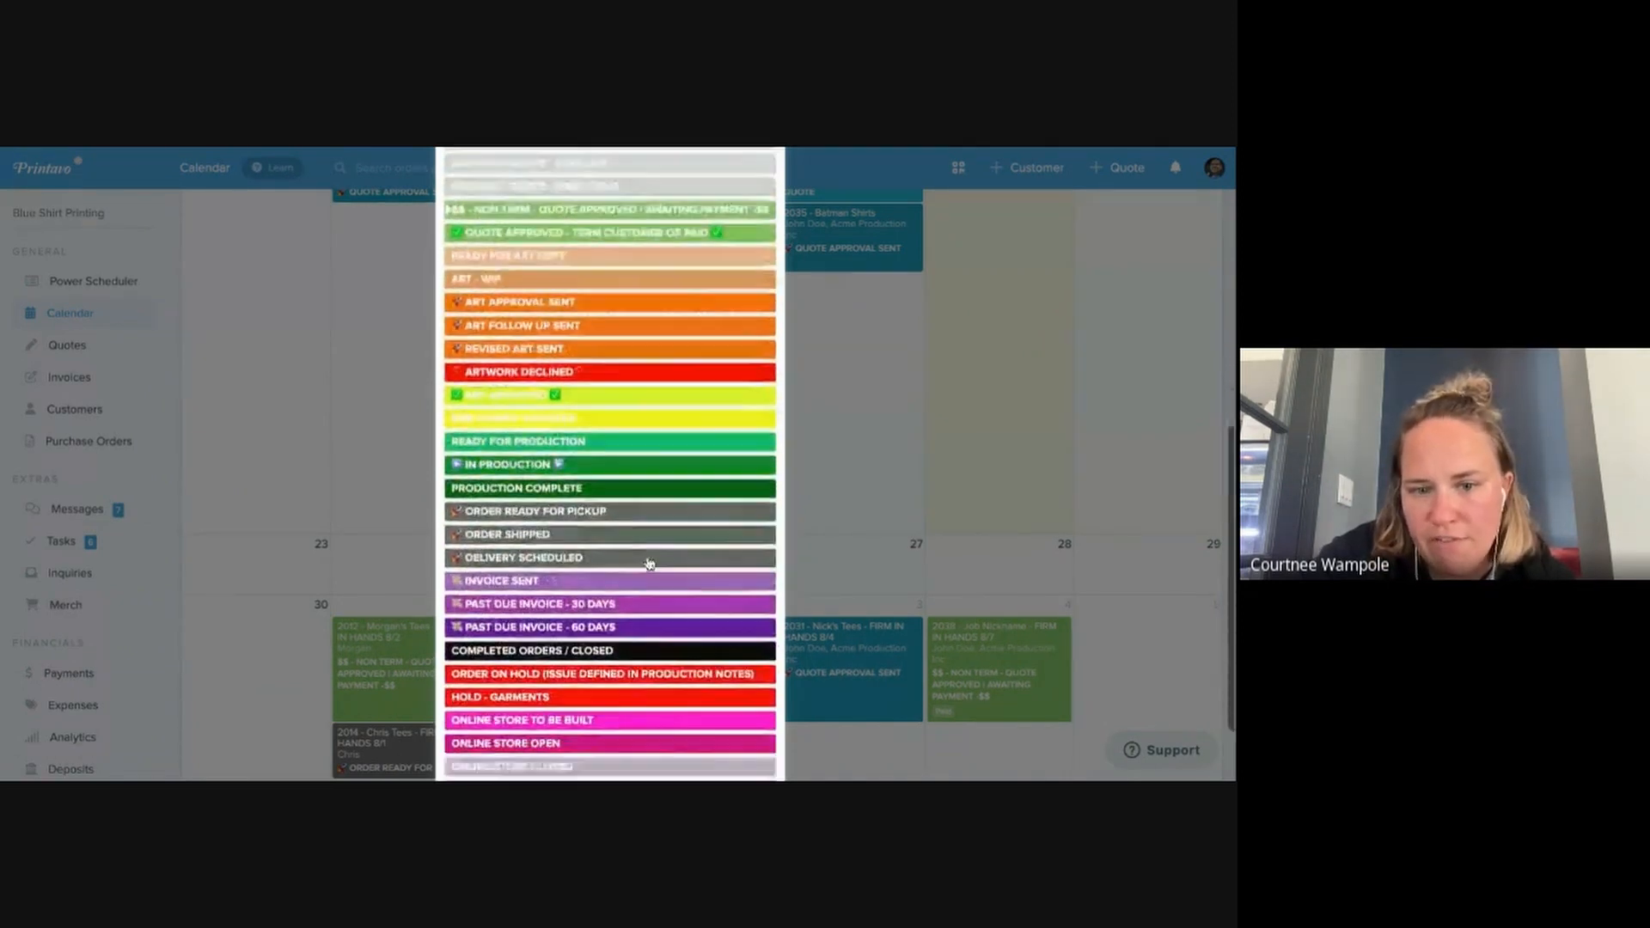
{"action": "left_click", "coordinate": [884, 470]}
Open the FIRM IN HANDS 8/4 quote from the calendar and add the Production Prep preset tasks to it
{"action": "scroll", "coordinate": [884, 470], "scroll_direction": "up", "scroll_amount": 10}
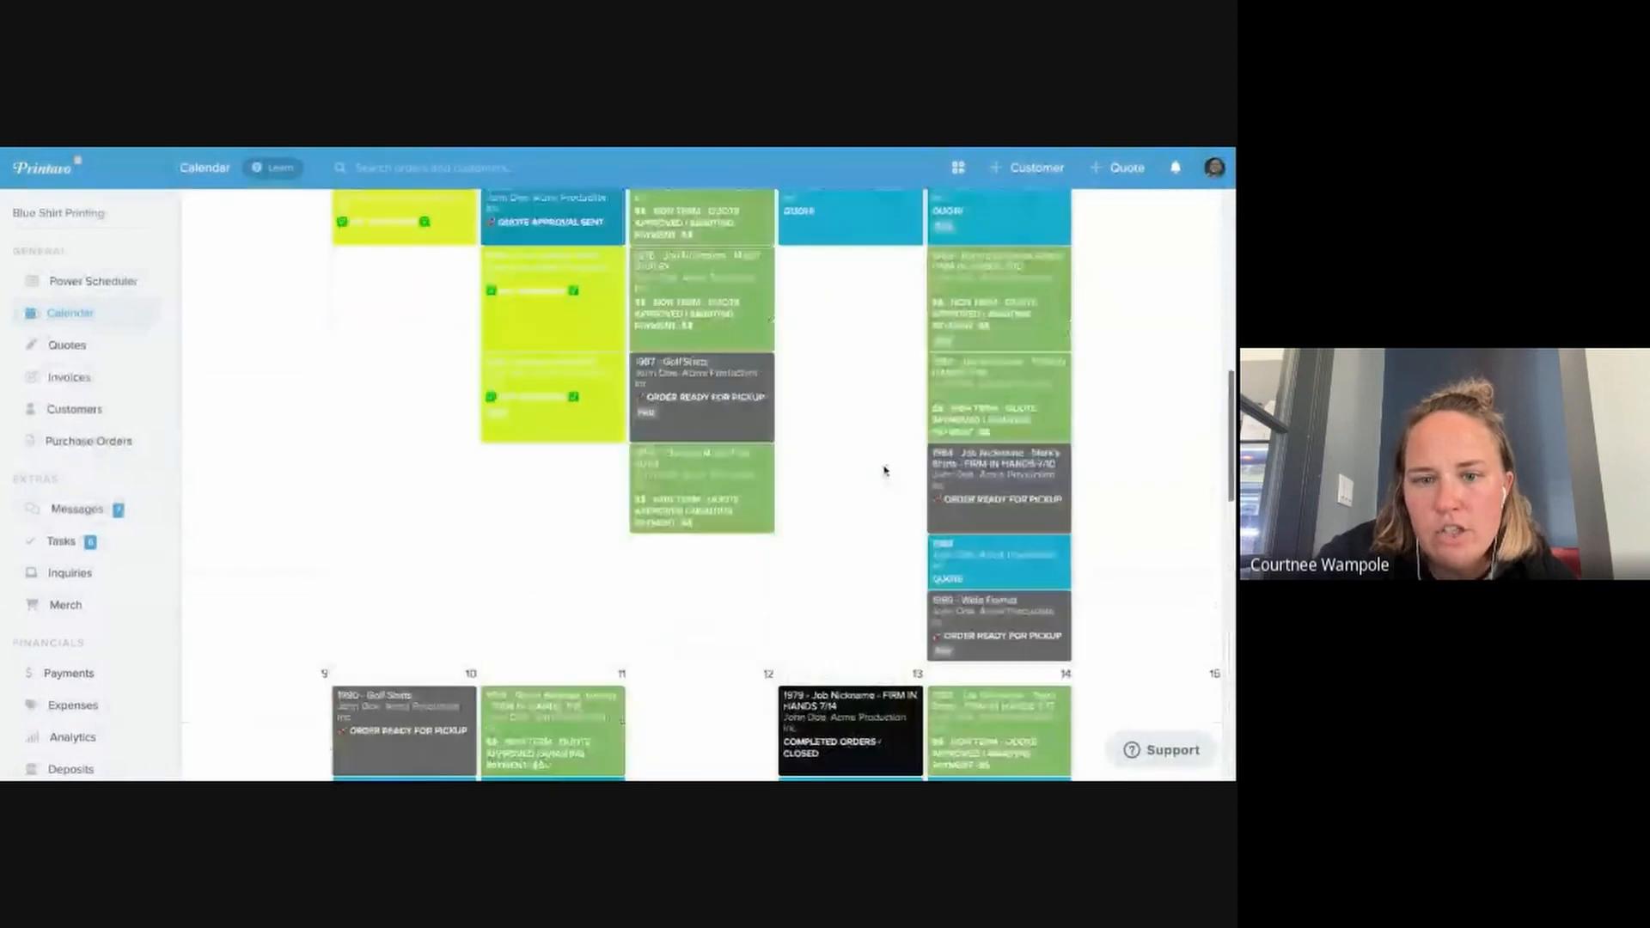
{"action": "scroll", "coordinate": [884, 470], "scroll_direction": "down", "scroll_amount": 10}
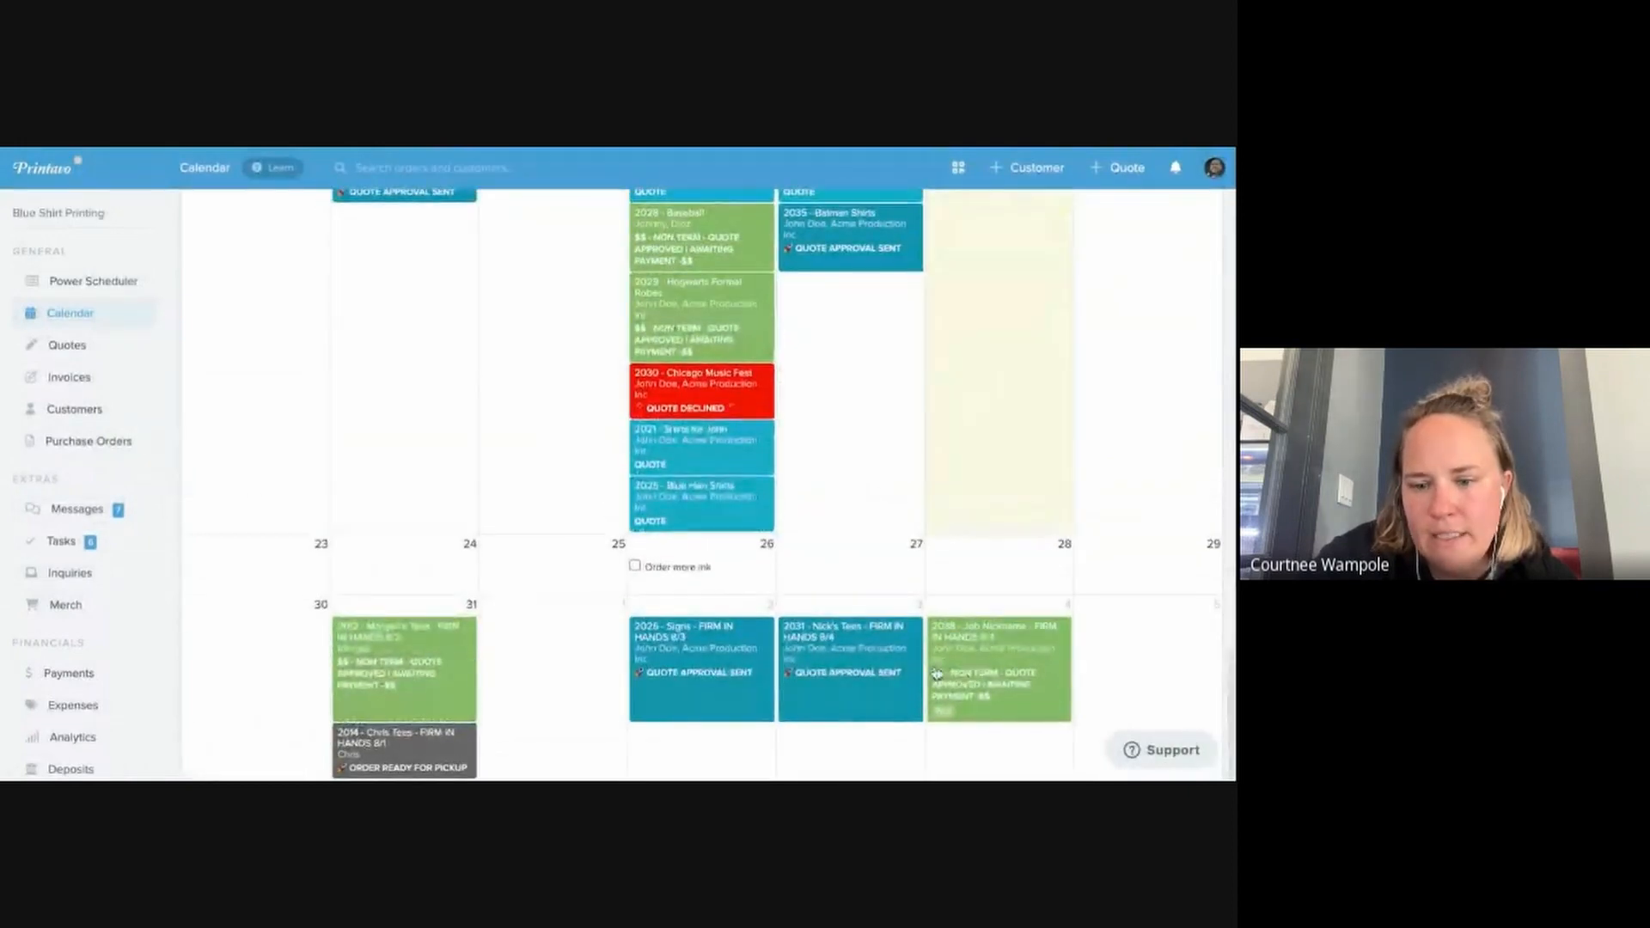
{"action": "left_click", "coordinate": [849, 657]}
{"action": "left_click", "coordinate": [499, 197]}
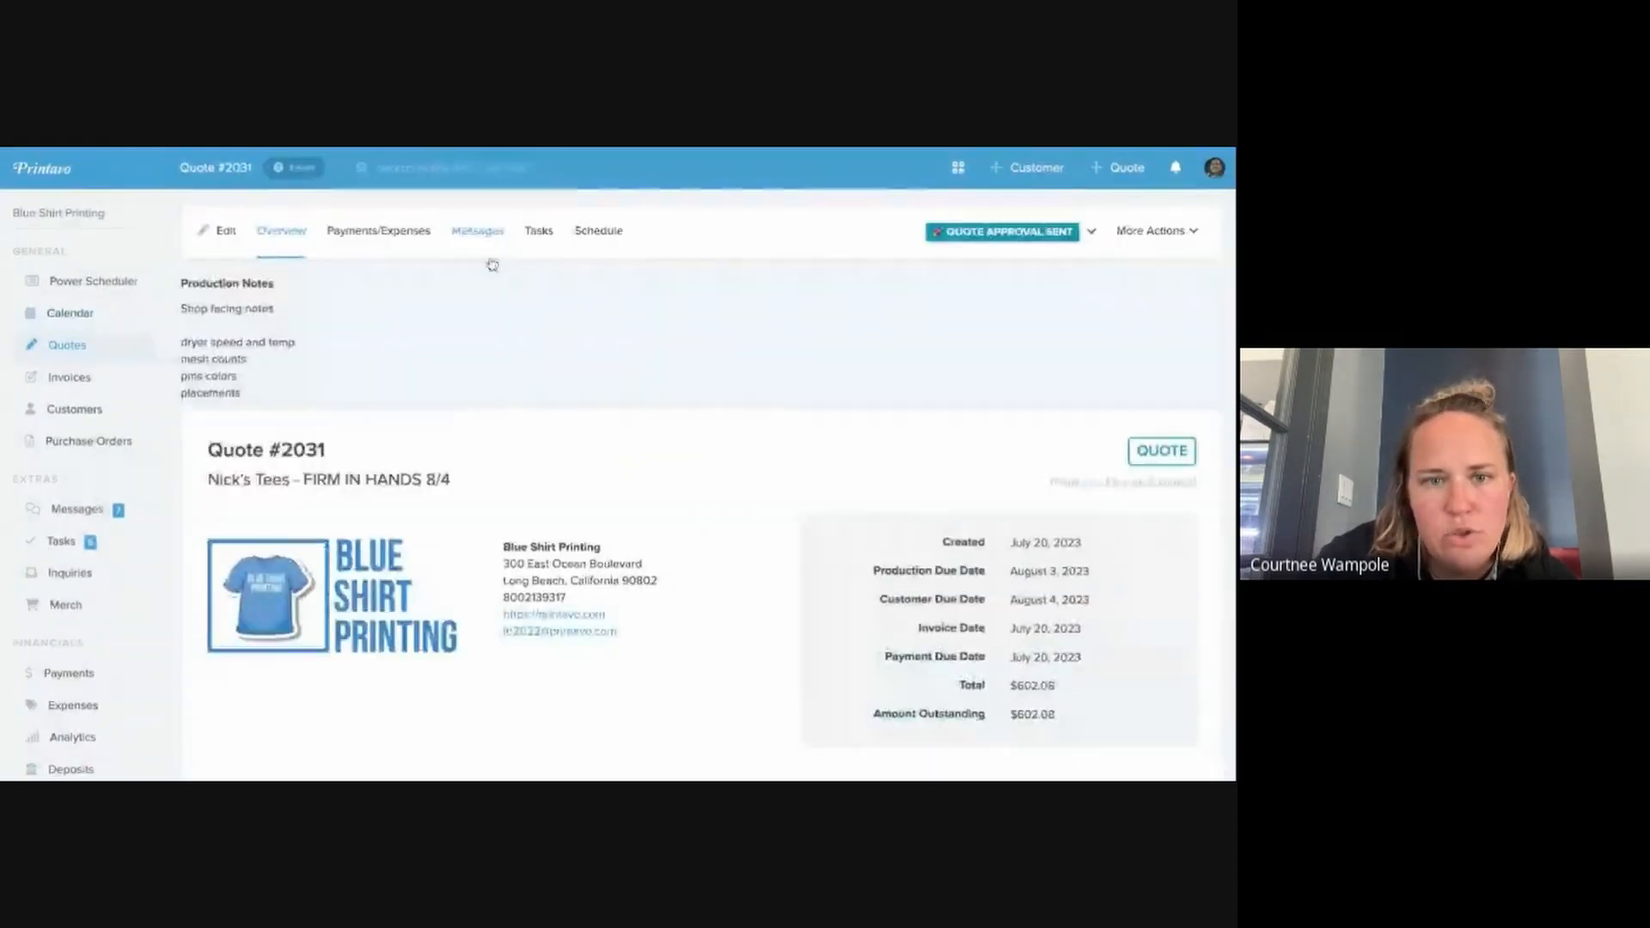
{"action": "left_click", "coordinate": [553, 244]}
{"action": "left_click", "coordinate": [1171, 311]}
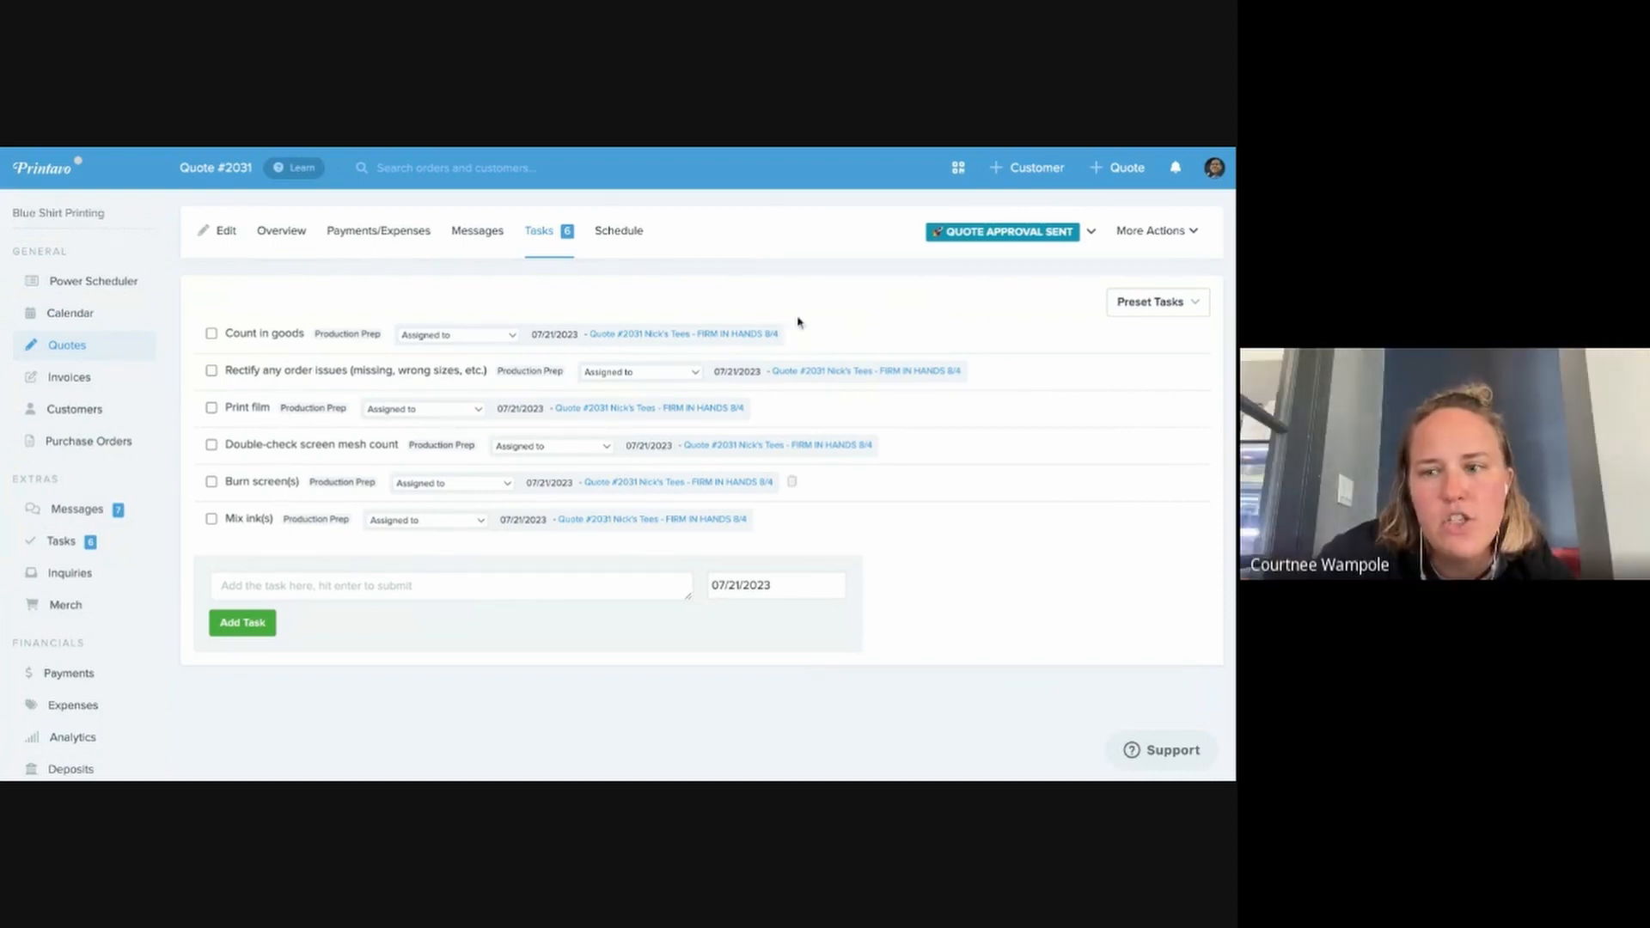
Review the preset task lists and the assignee options of the Count in goods task, and open the overall Tasks list
{"action": "left_click", "coordinate": [1133, 302]}
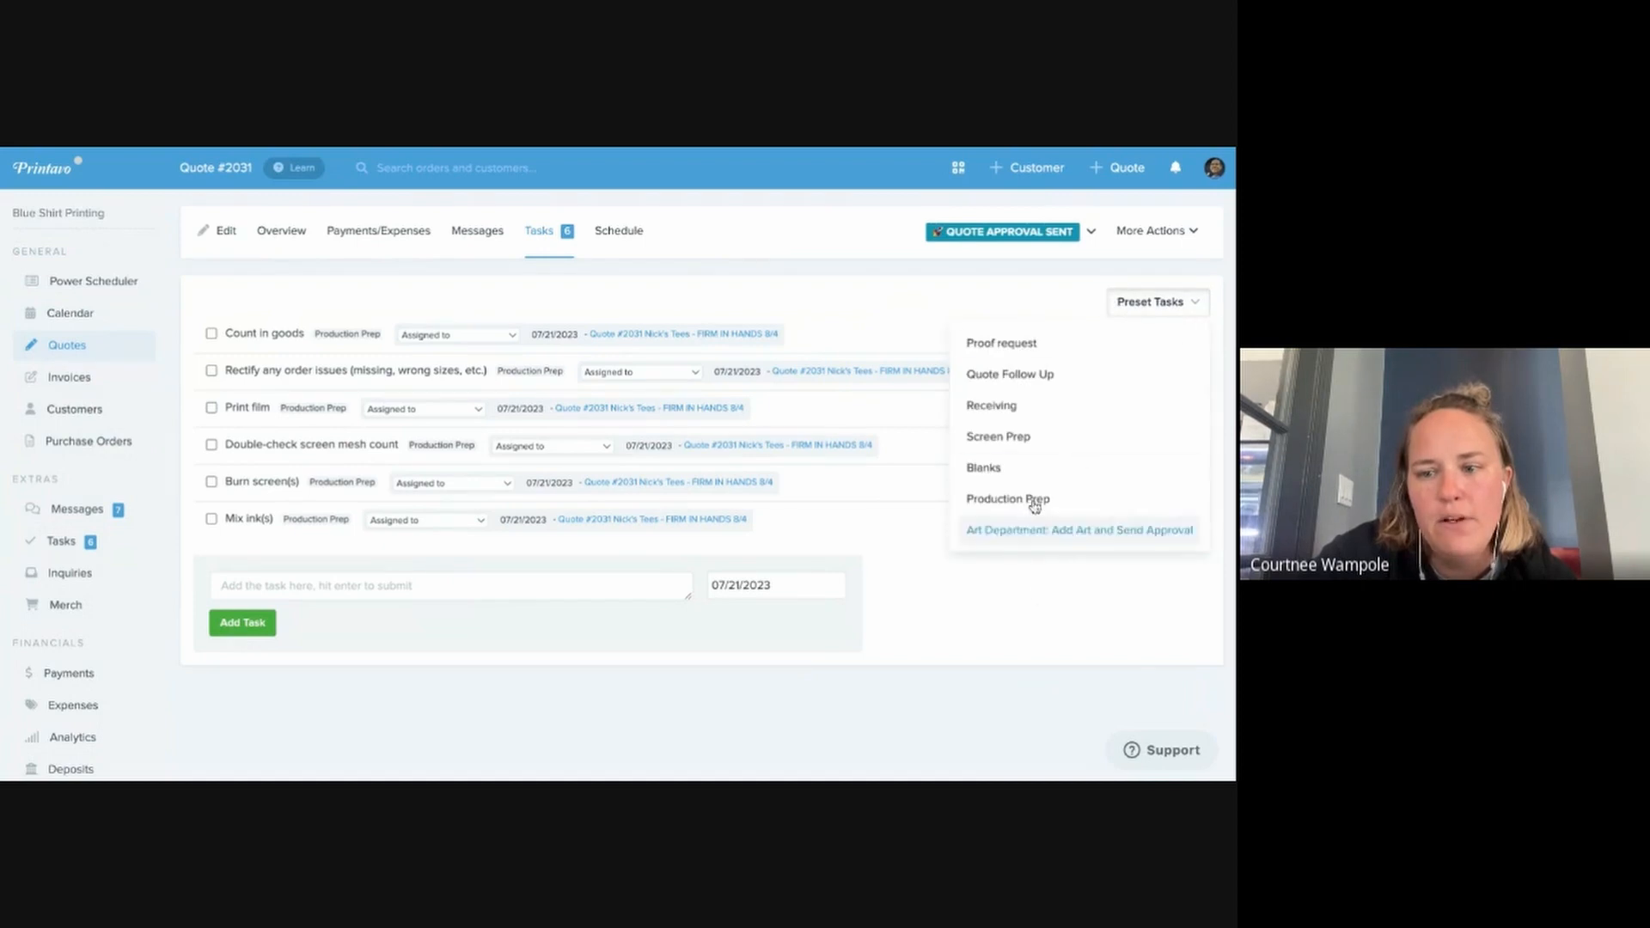
{"action": "left_click", "coordinate": [448, 338]}
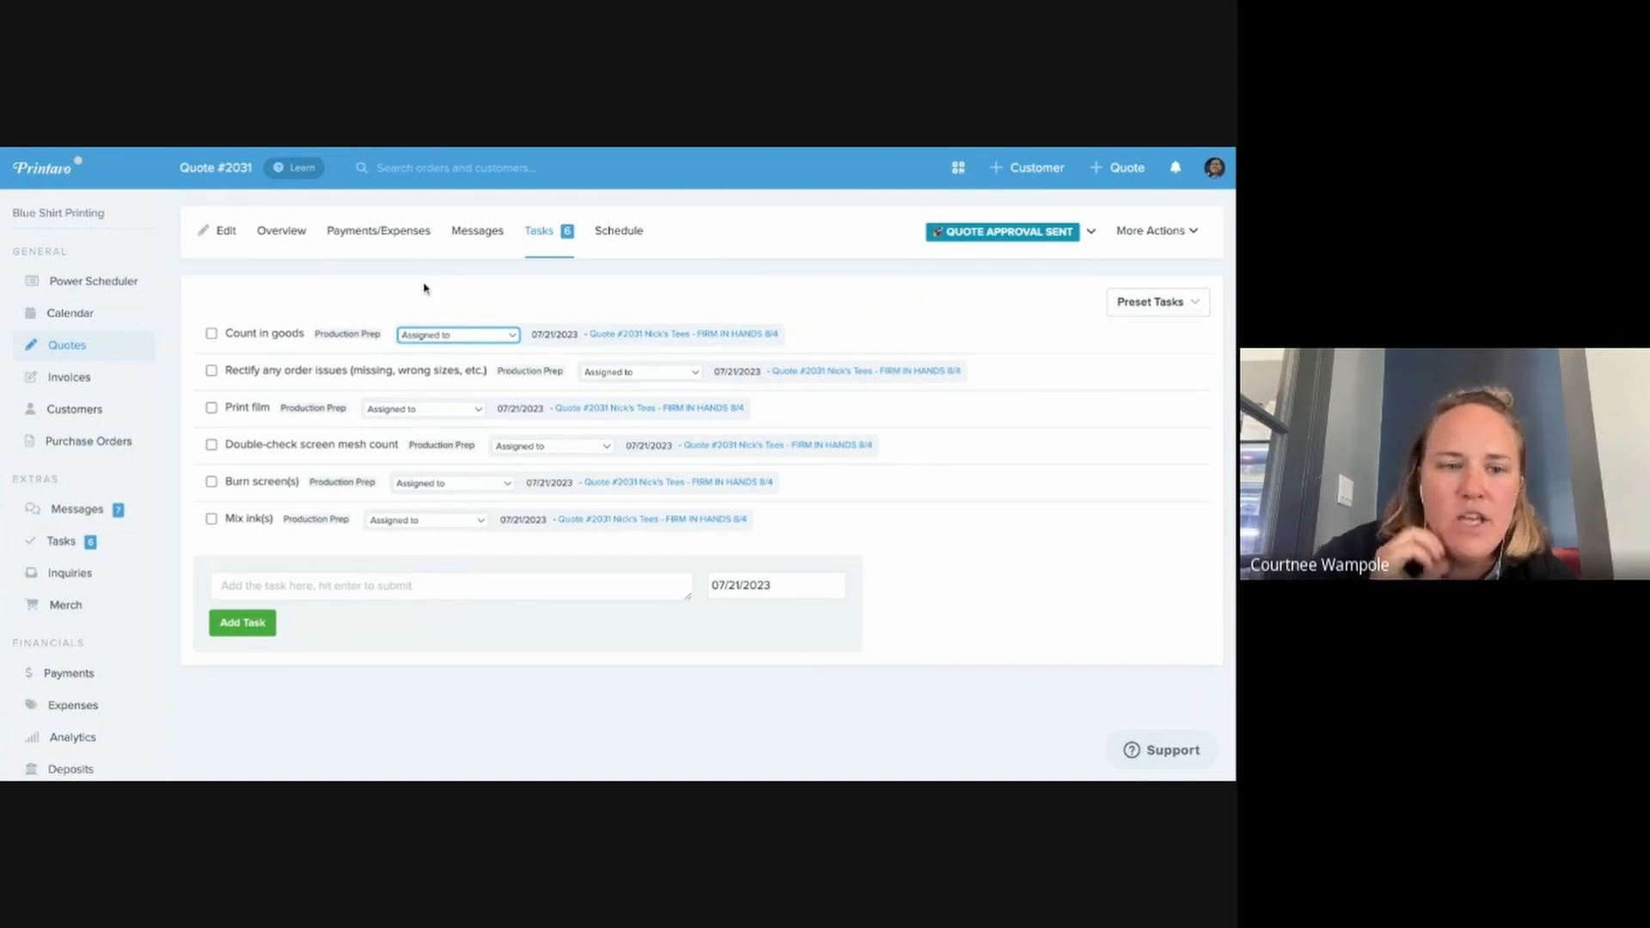
{"action": "triple_click", "coordinate": [378, 336]}
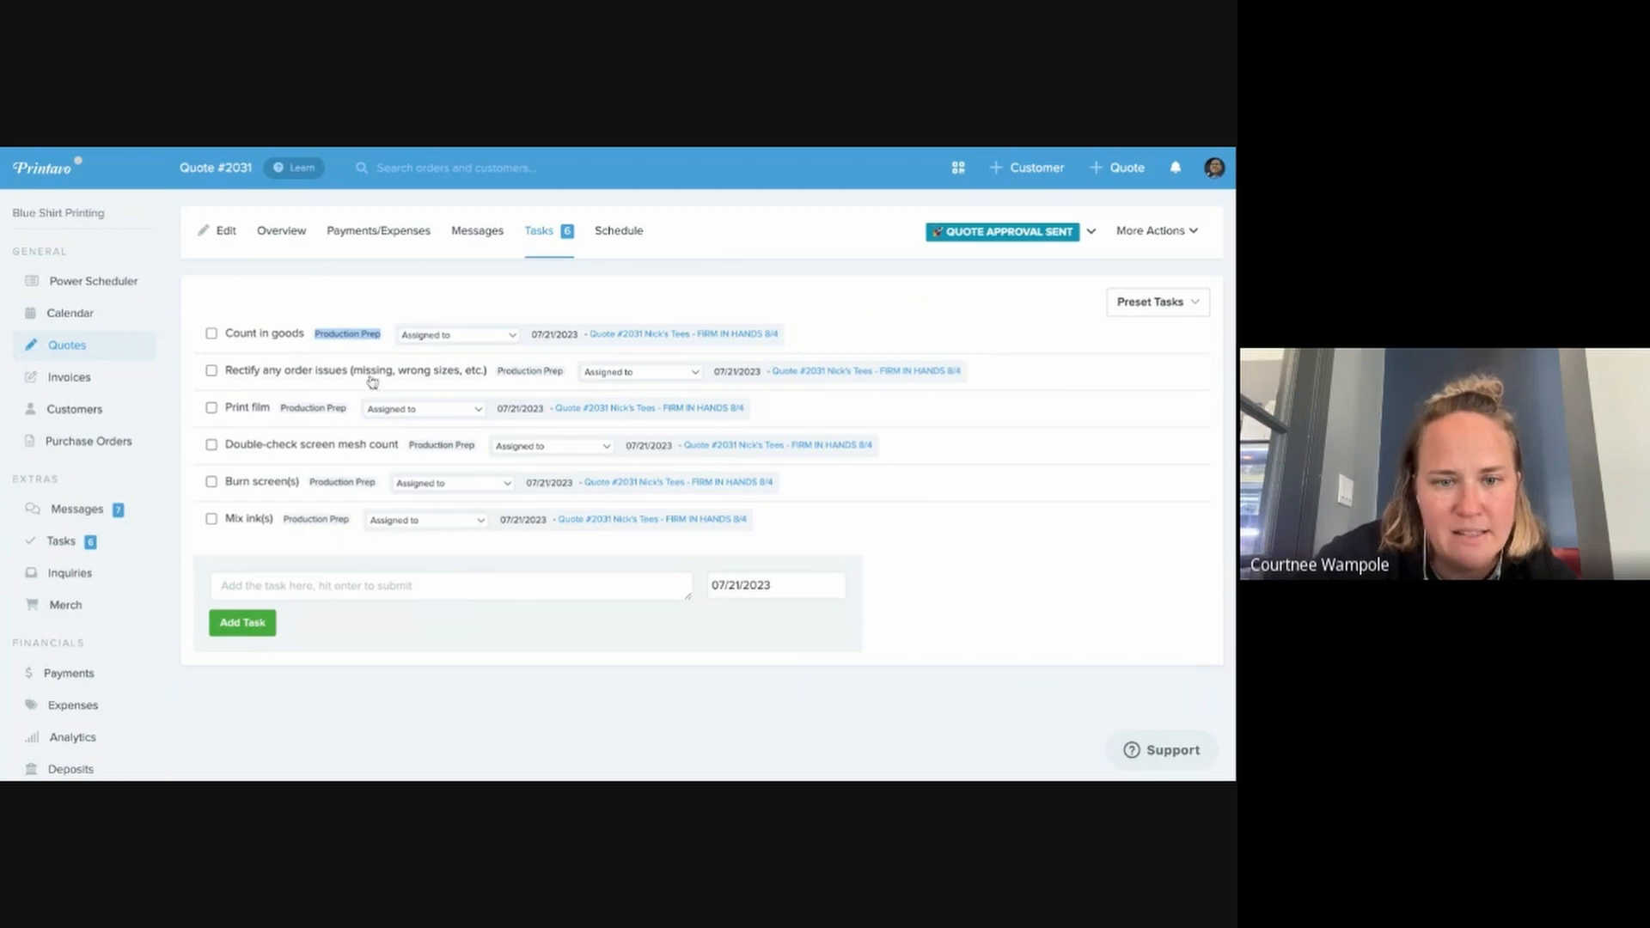
{"action": "left_click", "coordinate": [458, 337]}
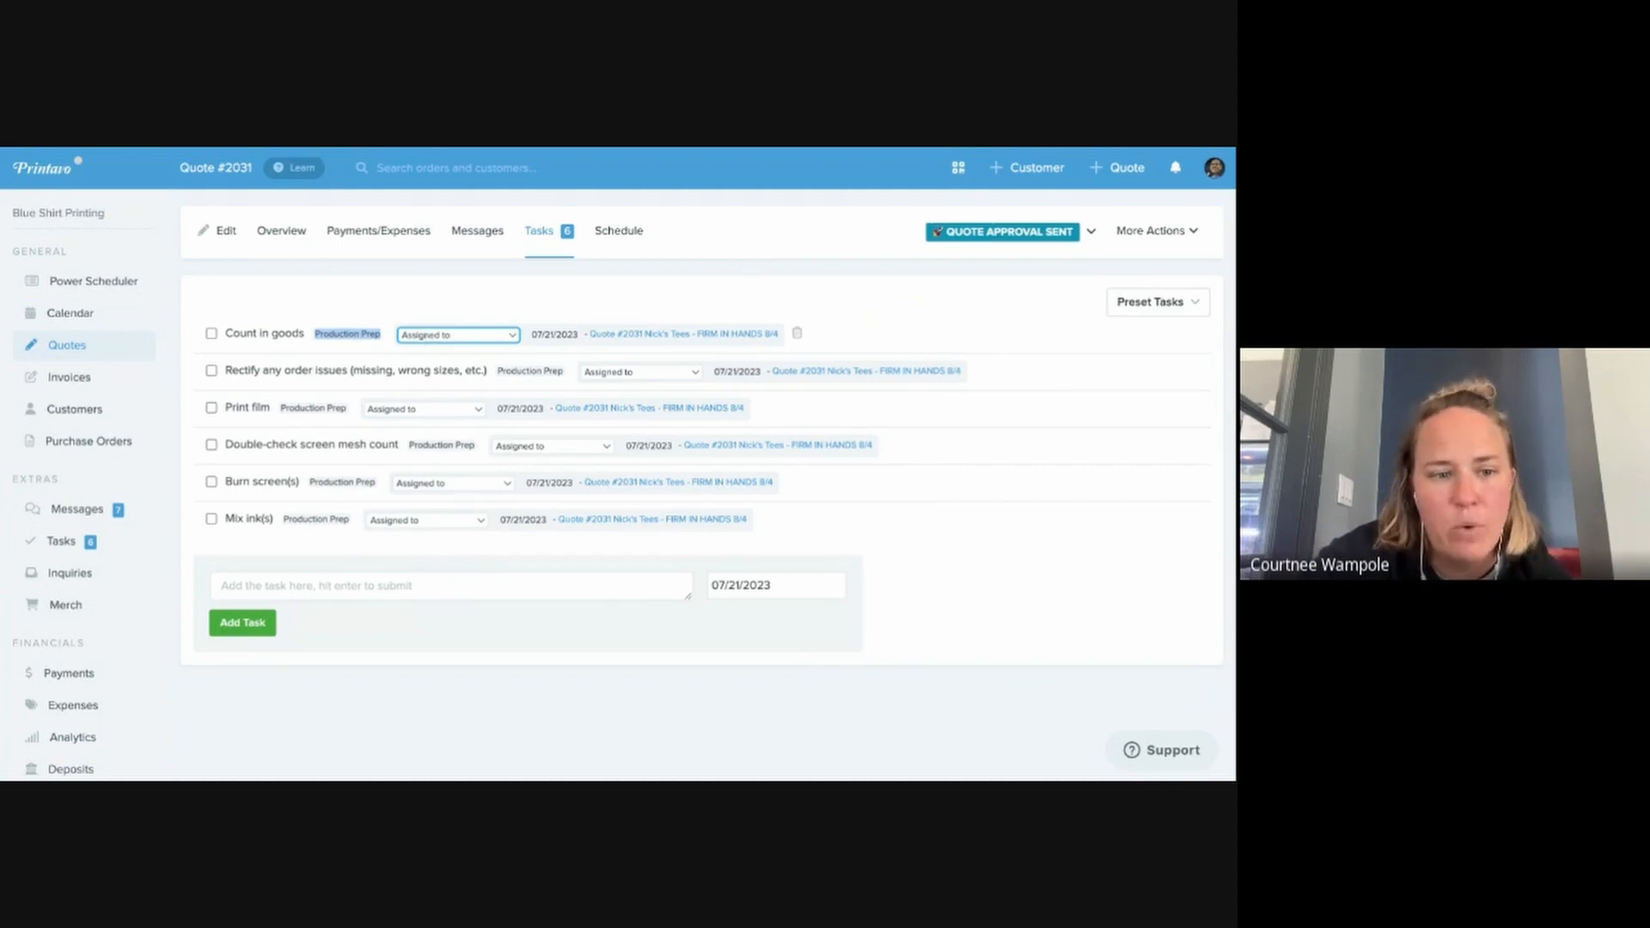
{"action": "left_click", "coordinate": [76, 548]}
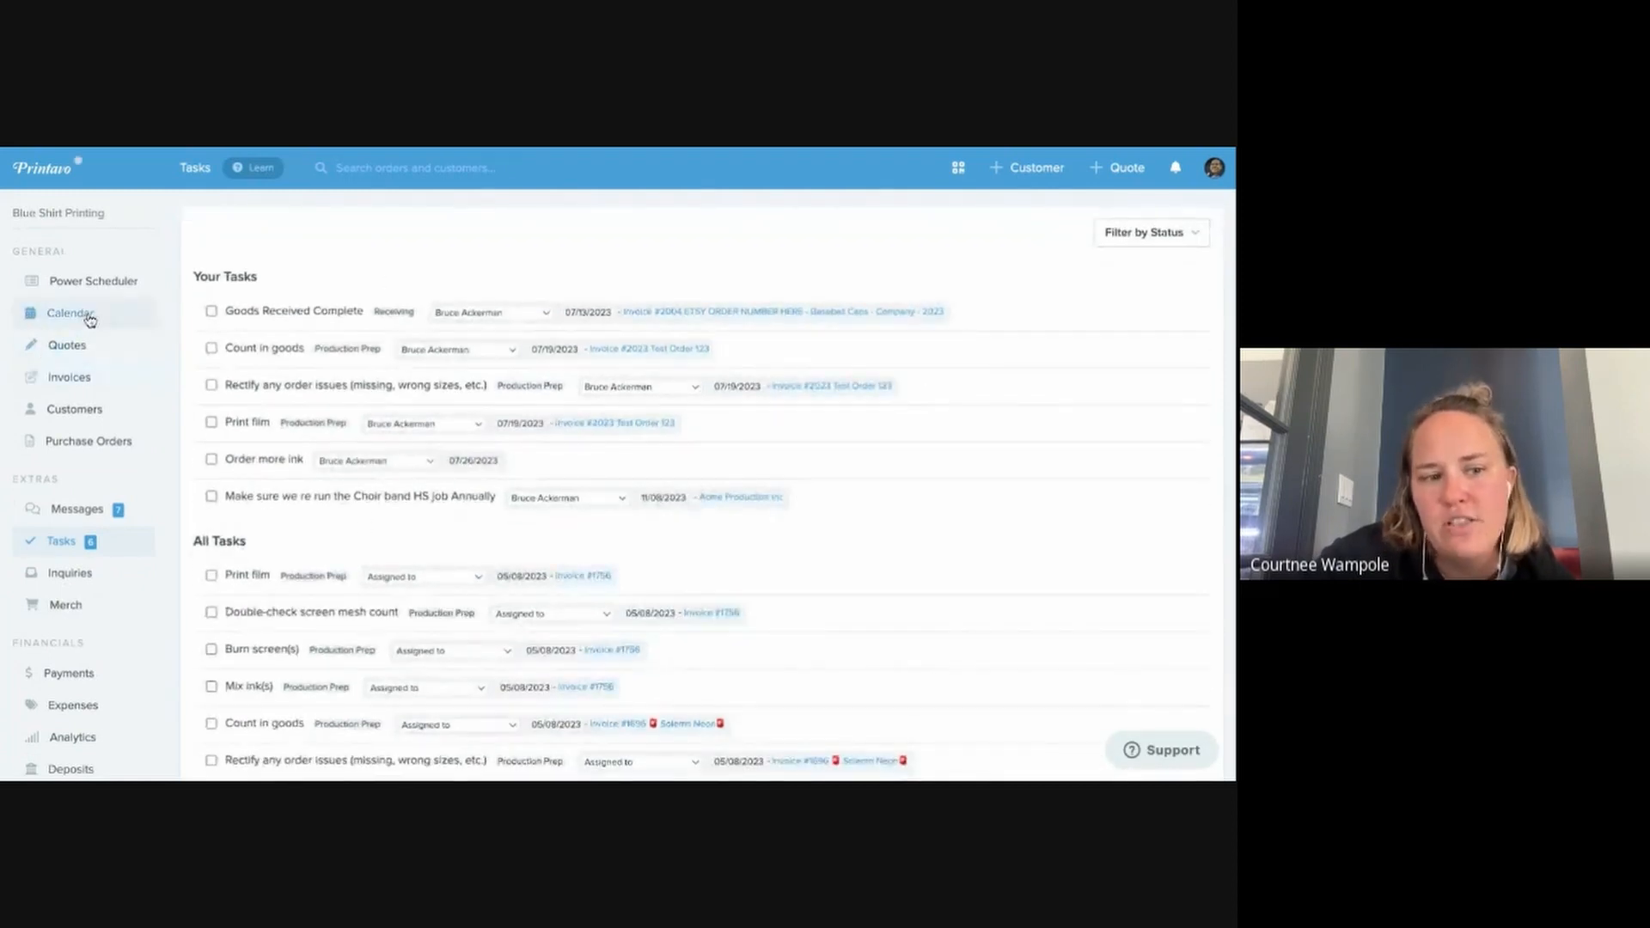
Return to the calendar, find the FIRM IN HANDS 8/7 job on August 4 and open its full invoice
{"action": "left_click", "coordinate": [89, 320]}
{"action": "scroll", "coordinate": [938, 561], "scroll_direction": "down", "scroll_amount": 1}
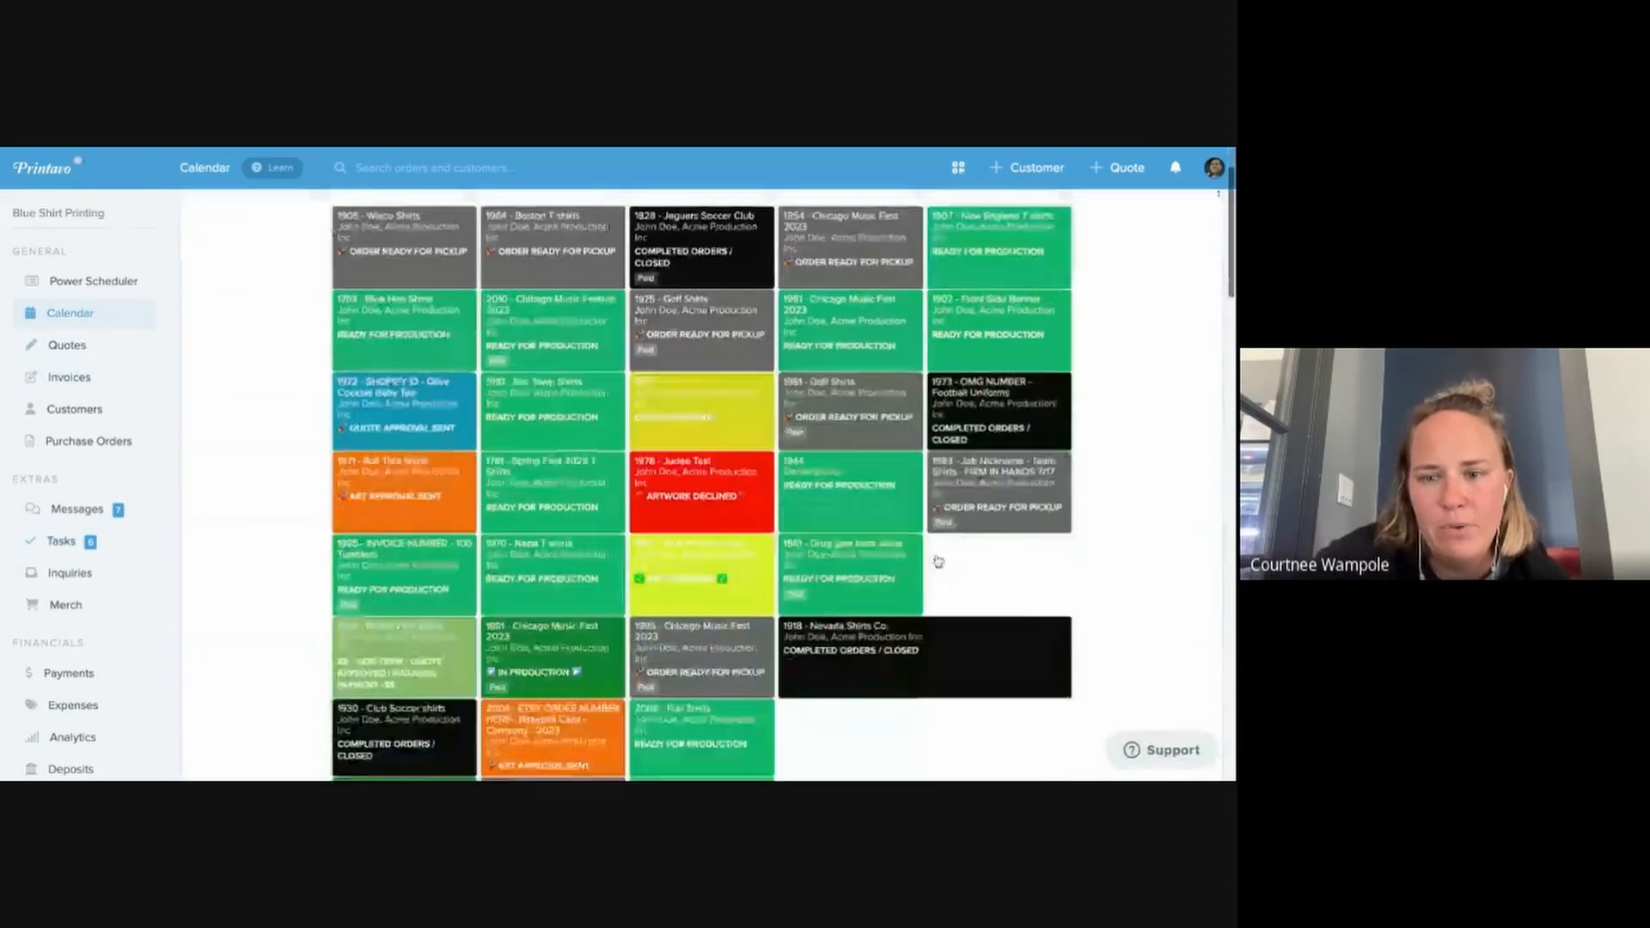
{"action": "scroll", "coordinate": [939, 561], "scroll_direction": "down", "scroll_amount": 10}
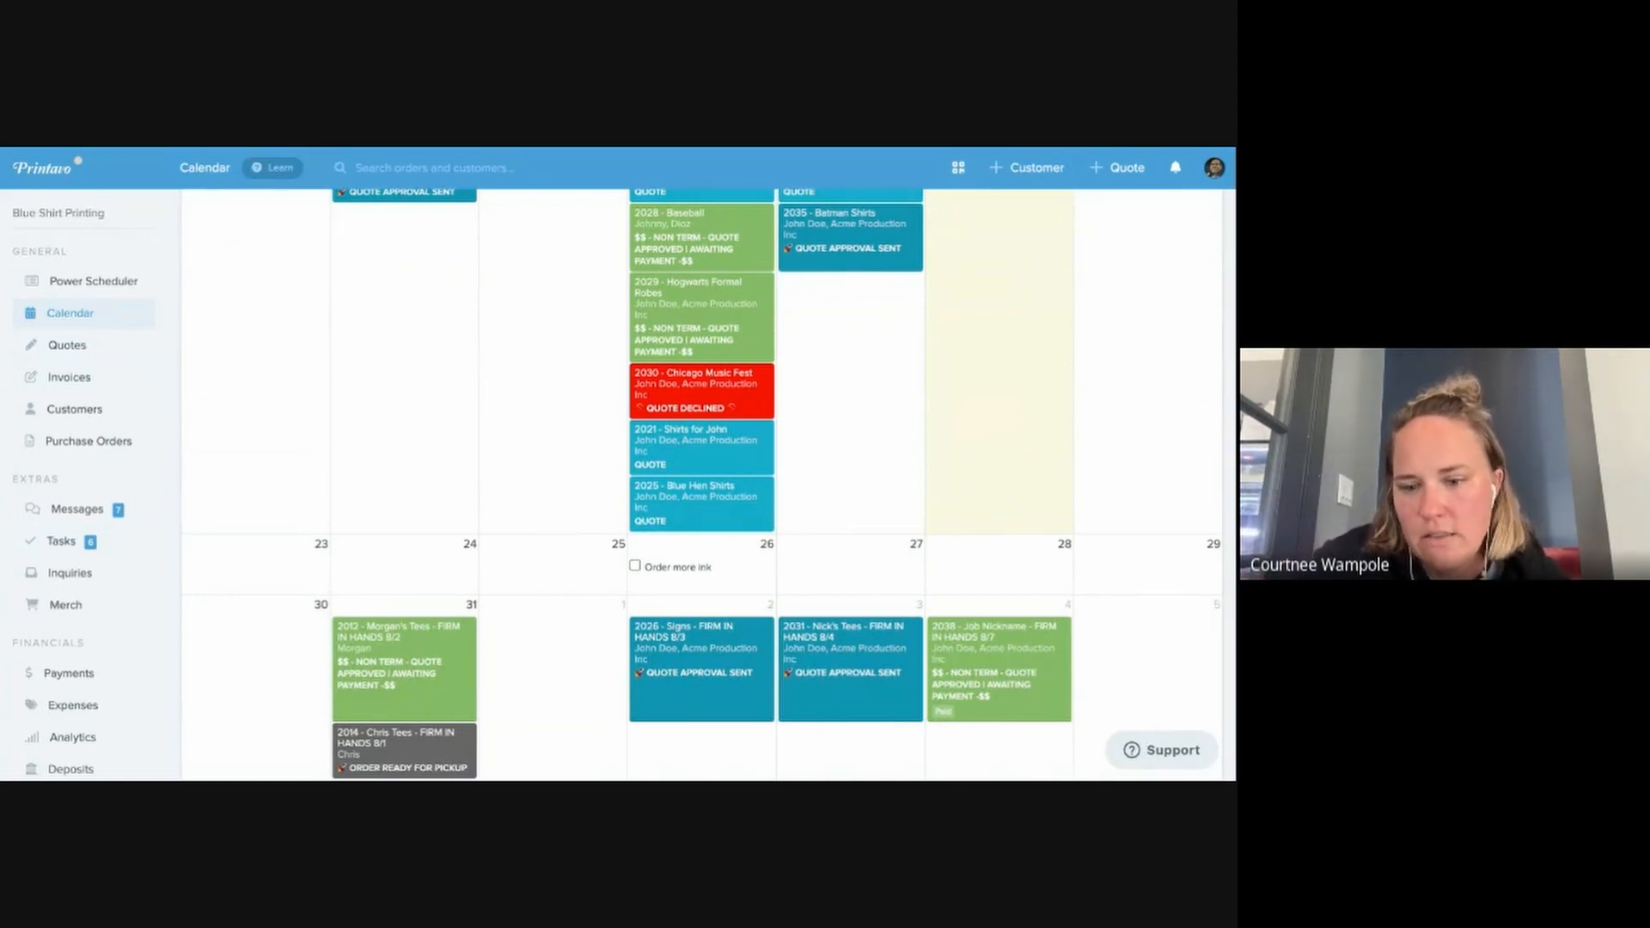
{"action": "left_click", "coordinate": [988, 677]}
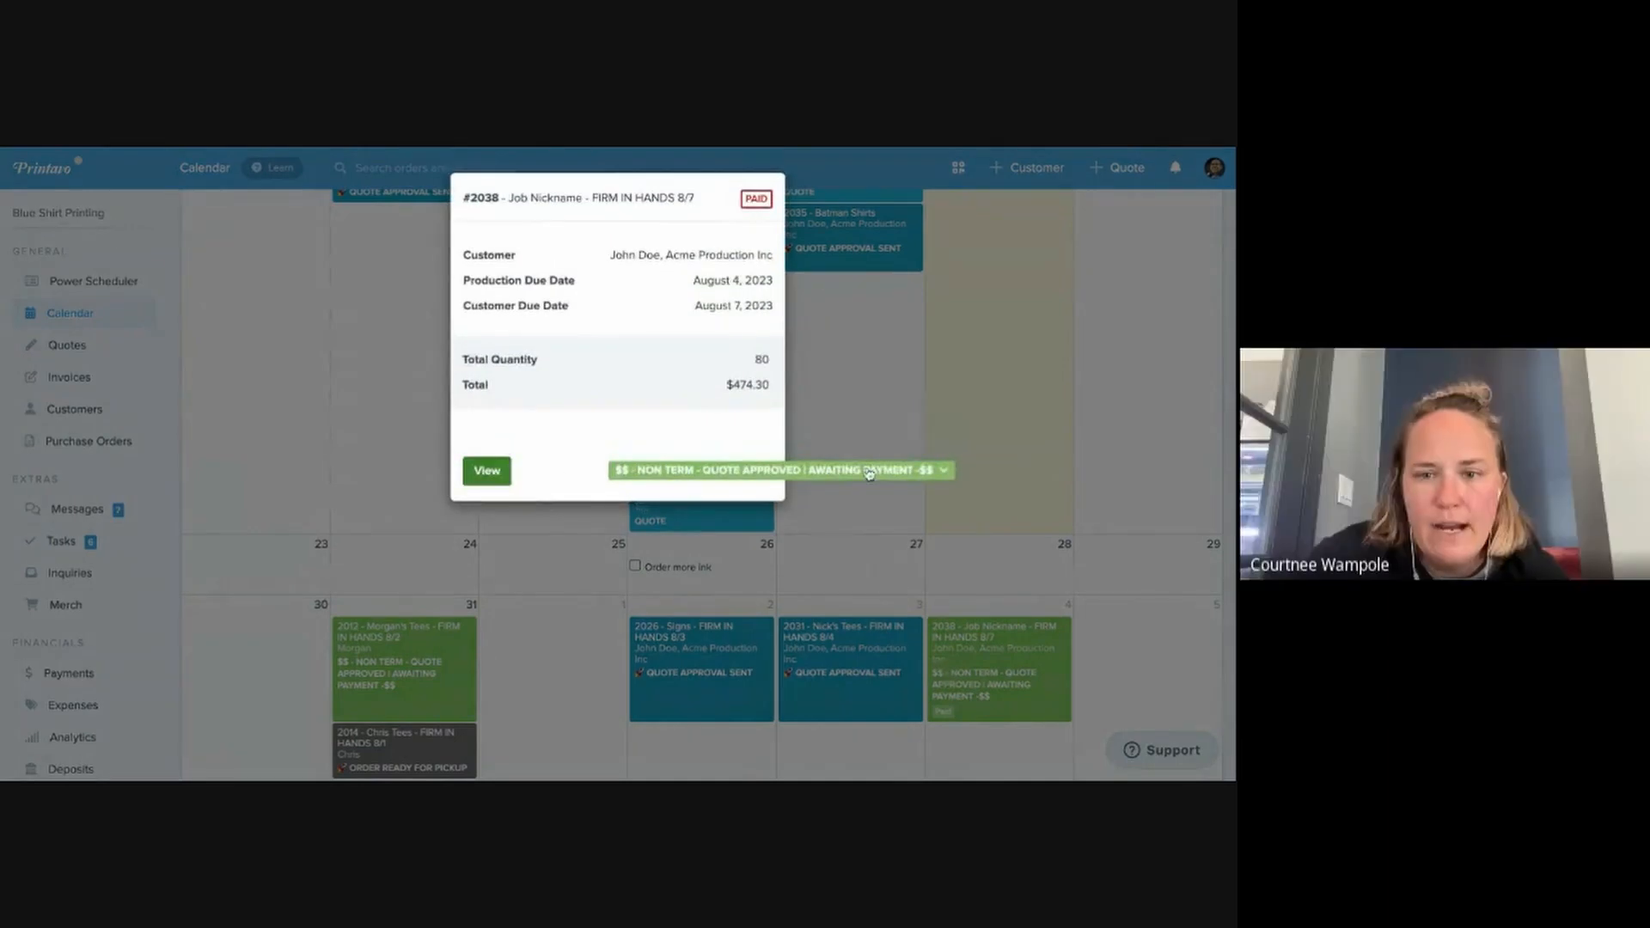
{"action": "left_click", "coordinate": [869, 474]}
Change the FIRM IN HANDS 8/7 invoice's status to Order Ready for Pickup
{"action": "left_click", "coordinate": [859, 232]}
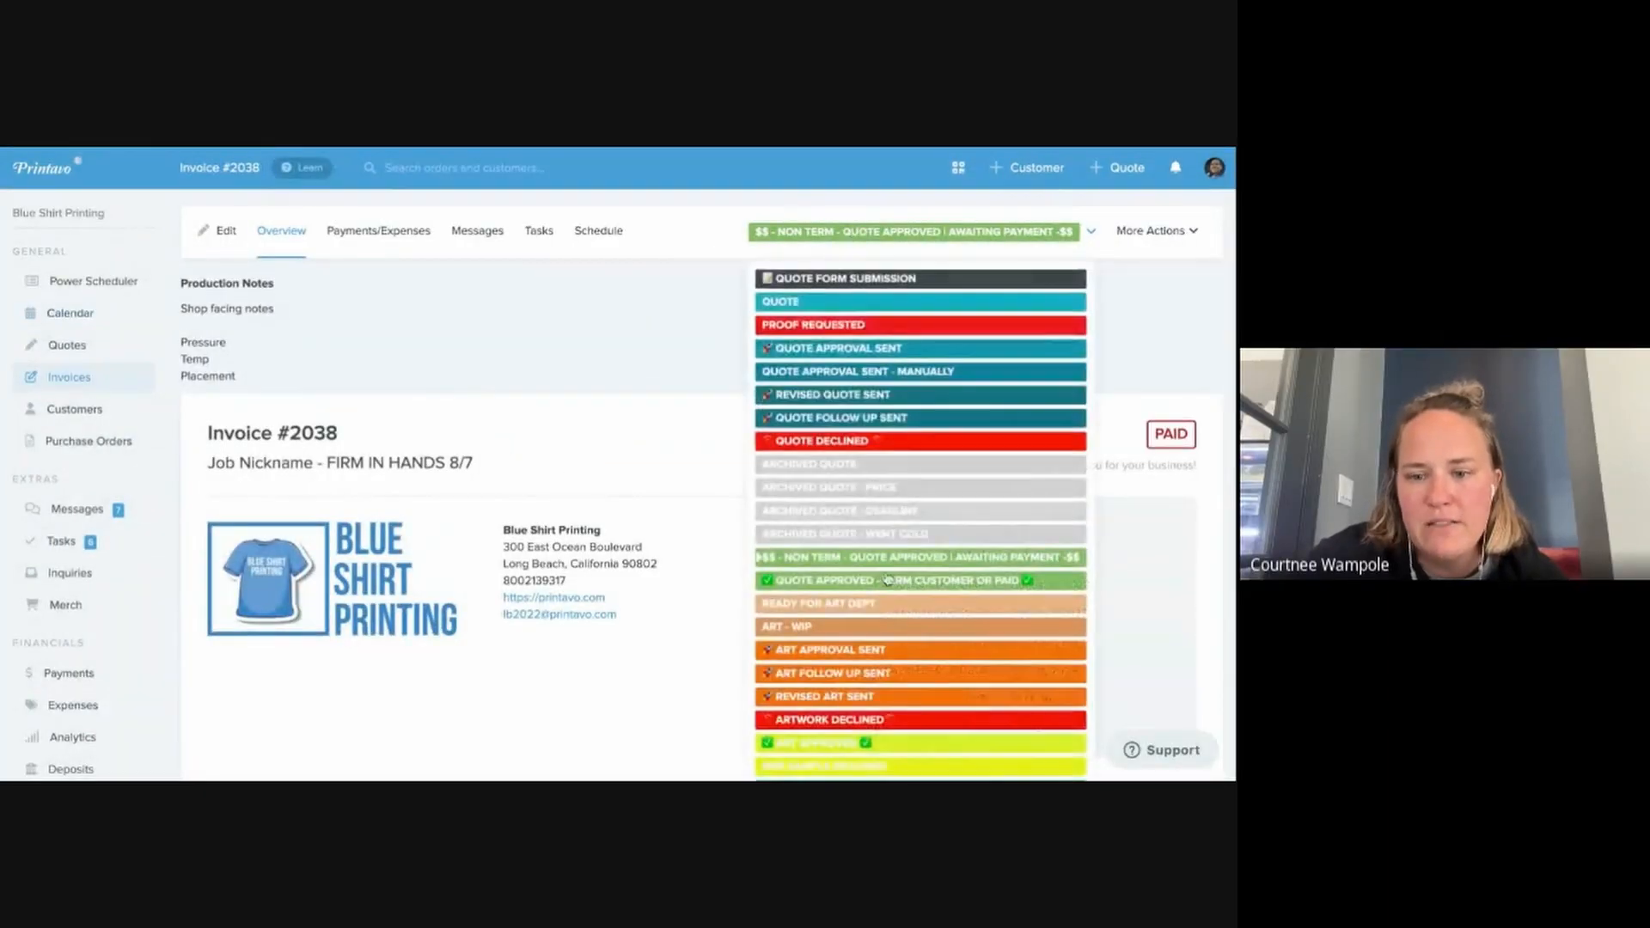
{"action": "scroll", "coordinate": [887, 578], "scroll_direction": "down", "scroll_amount": 10}
{"action": "scroll", "coordinate": [885, 578], "scroll_direction": "up", "scroll_amount": 6}
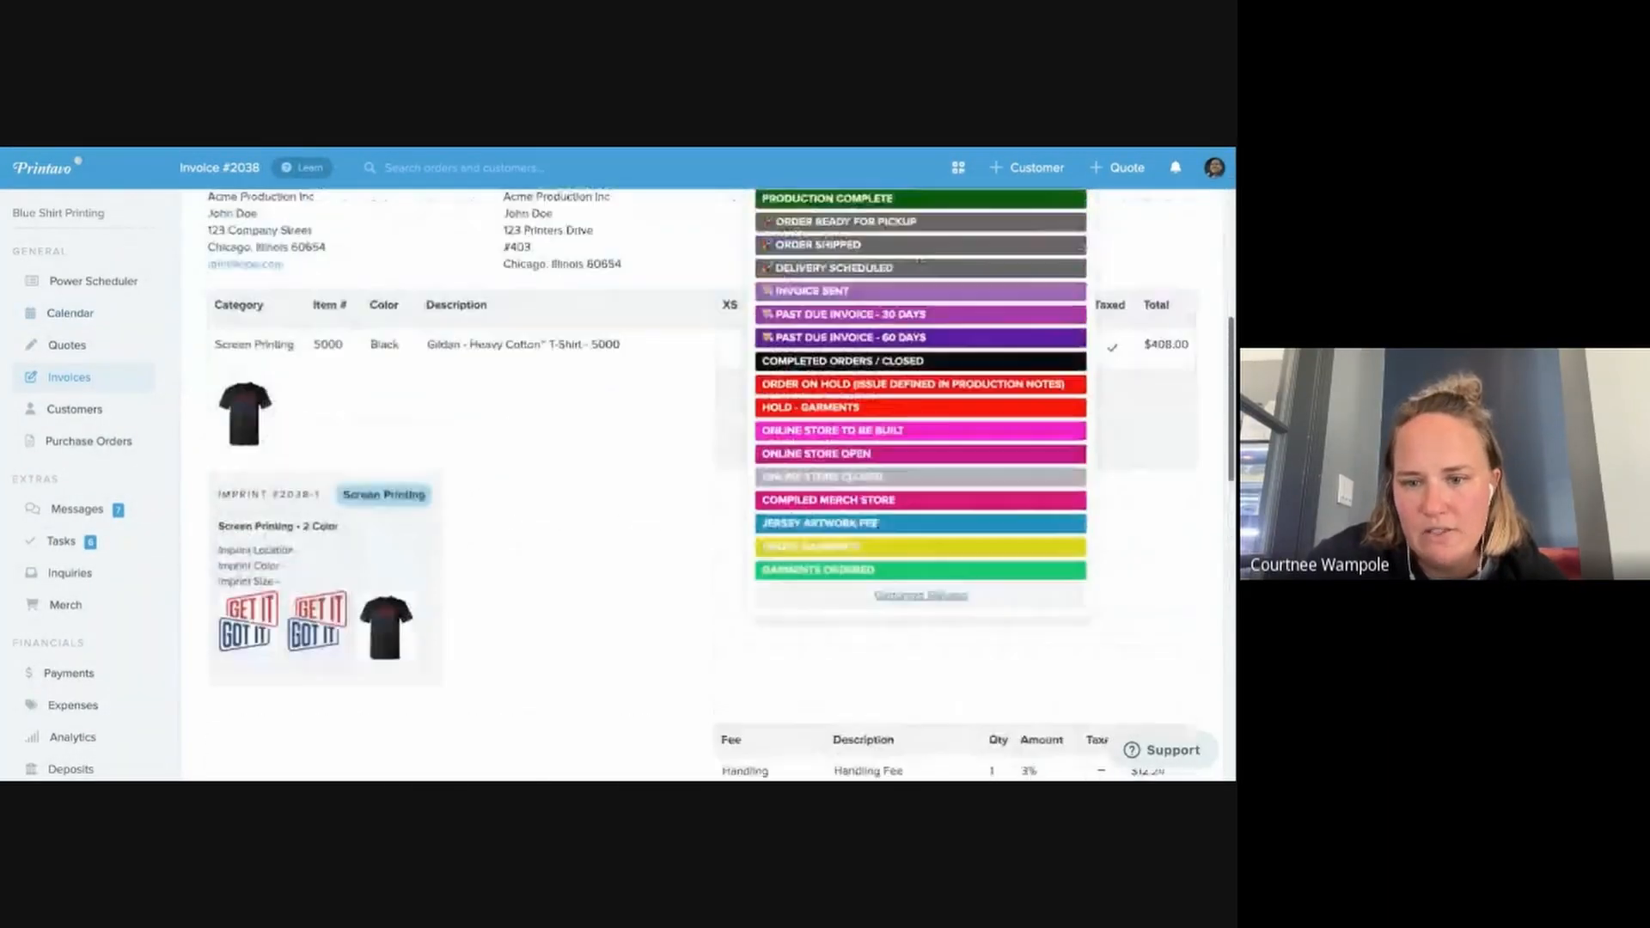
{"action": "scroll", "coordinate": [842, 355], "scroll_direction": "up", "scroll_amount": 2}
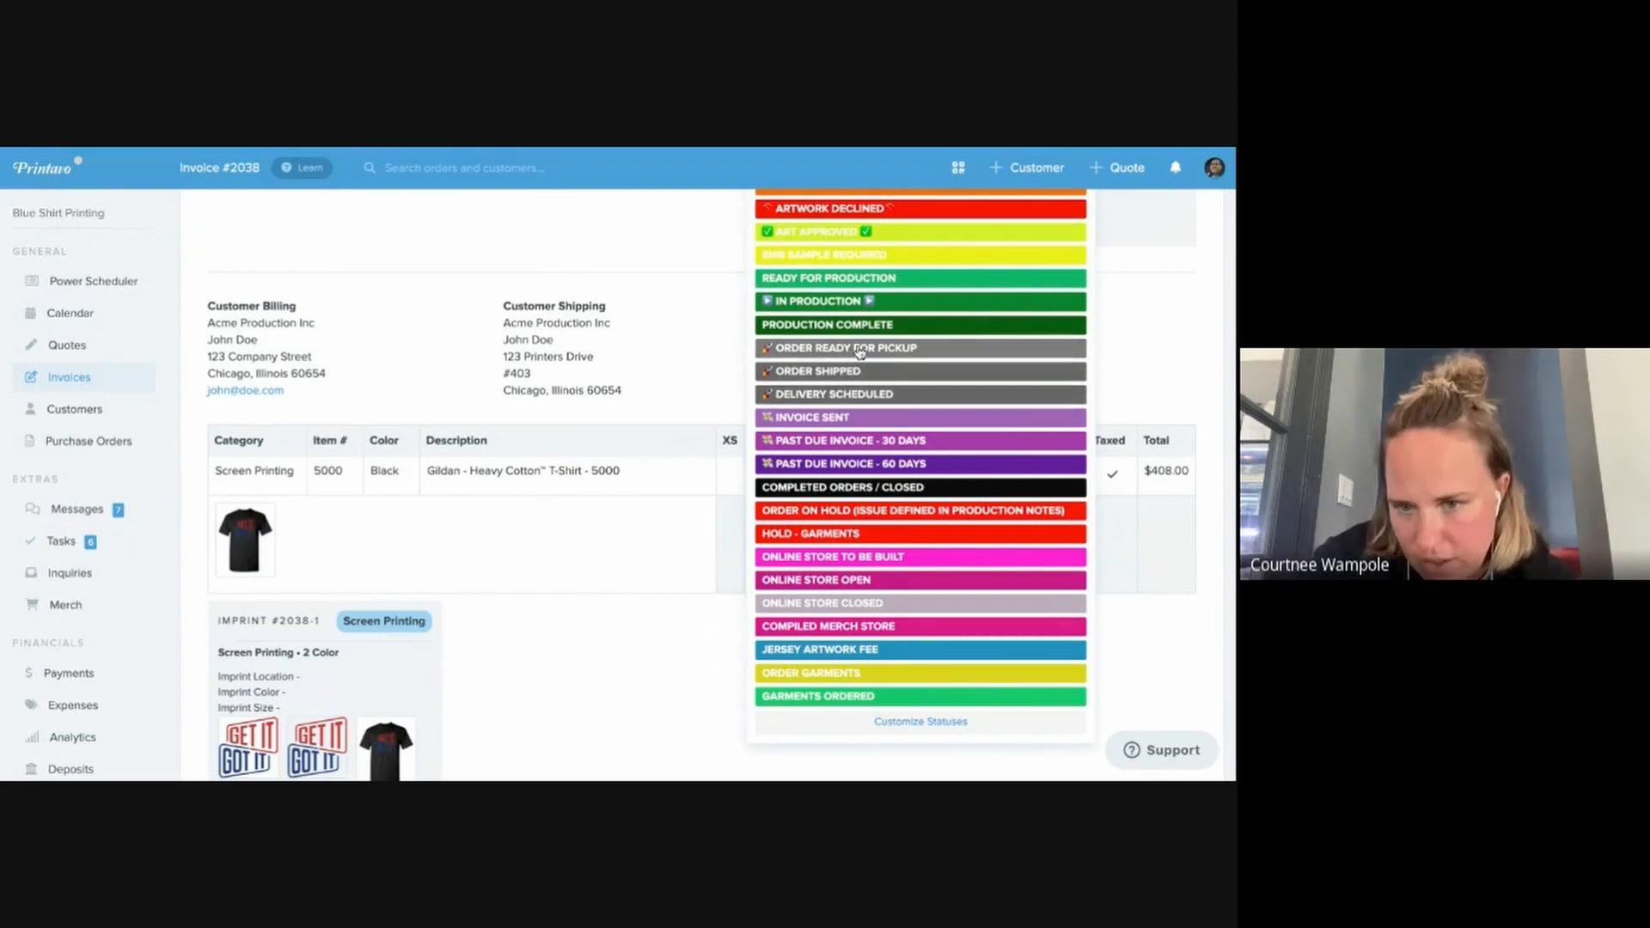
{"action": "scroll", "coordinate": [859, 351], "scroll_direction": "up", "scroll_amount": 5}
{"action": "scroll", "coordinate": [850, 386], "scroll_direction": "down", "scroll_amount": 6}
{"action": "scroll", "coordinate": [831, 458], "scroll_direction": "up", "scroll_amount": 2}
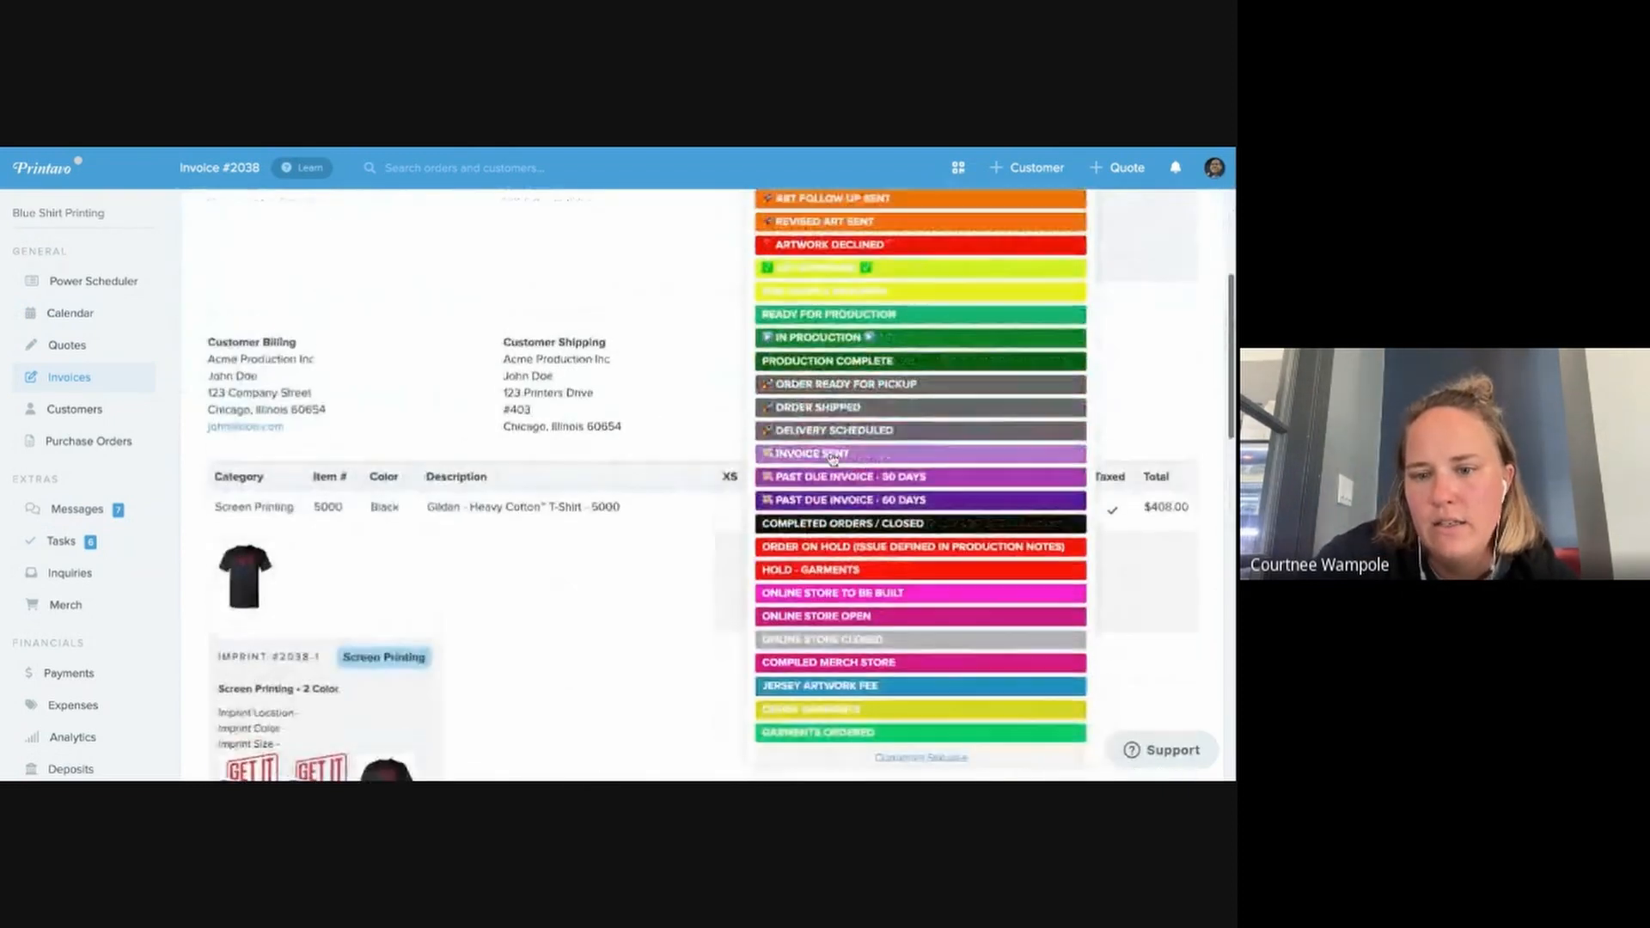
{"action": "left_click", "coordinate": [823, 384]}
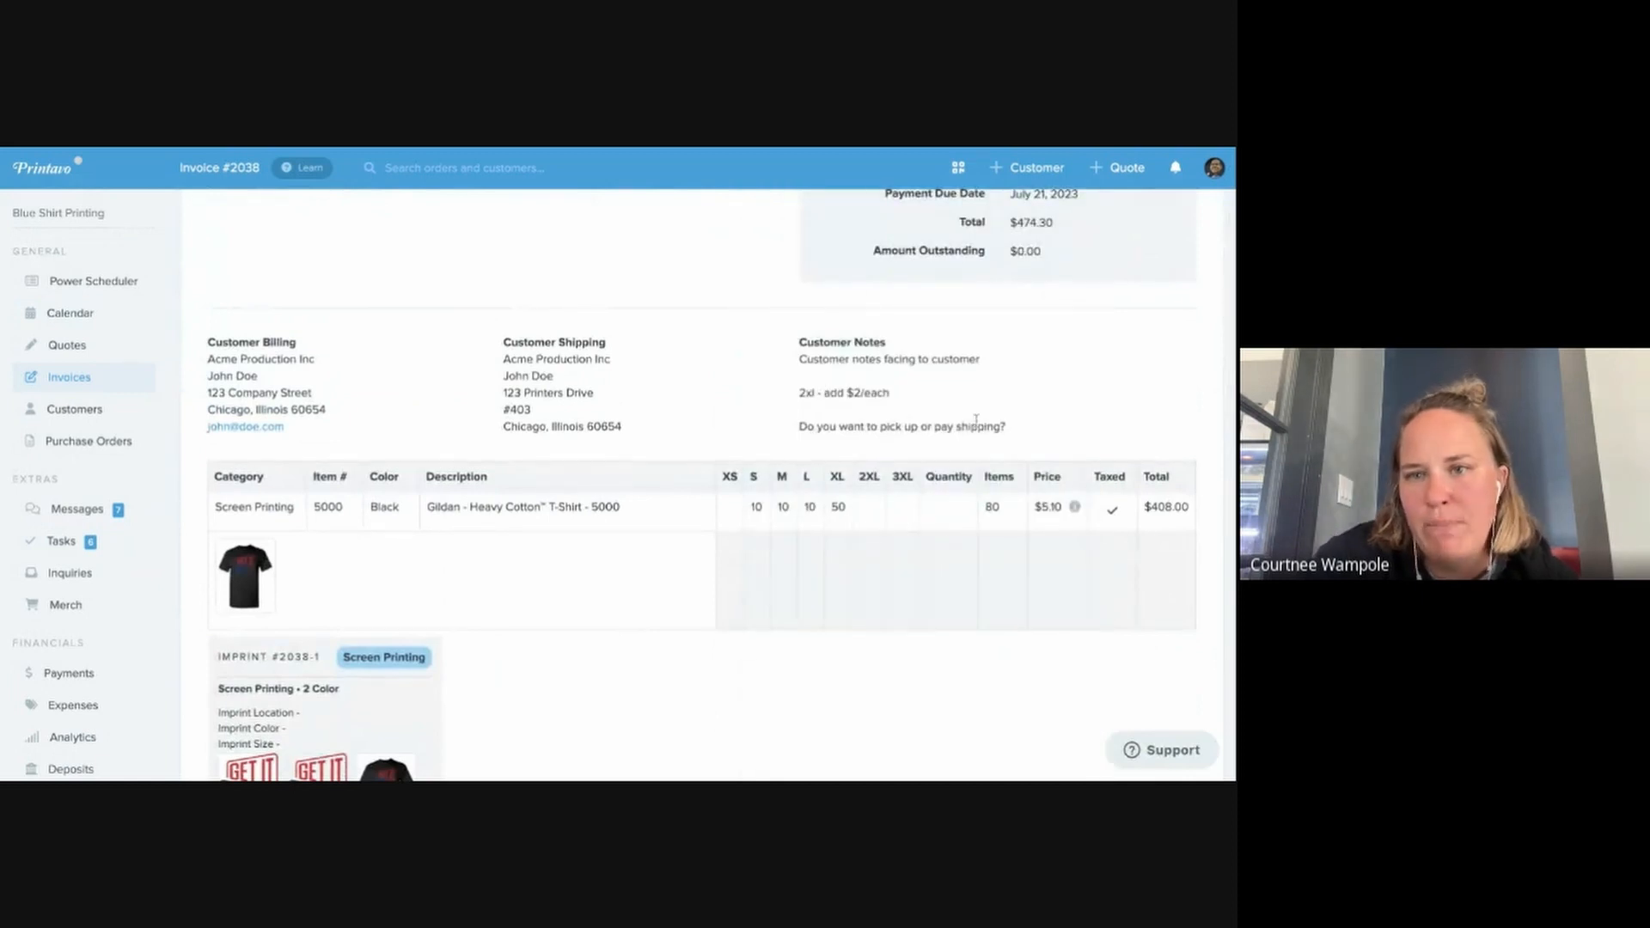
{"action": "scroll", "coordinate": [975, 420], "scroll_direction": "up", "scroll_amount": 6}
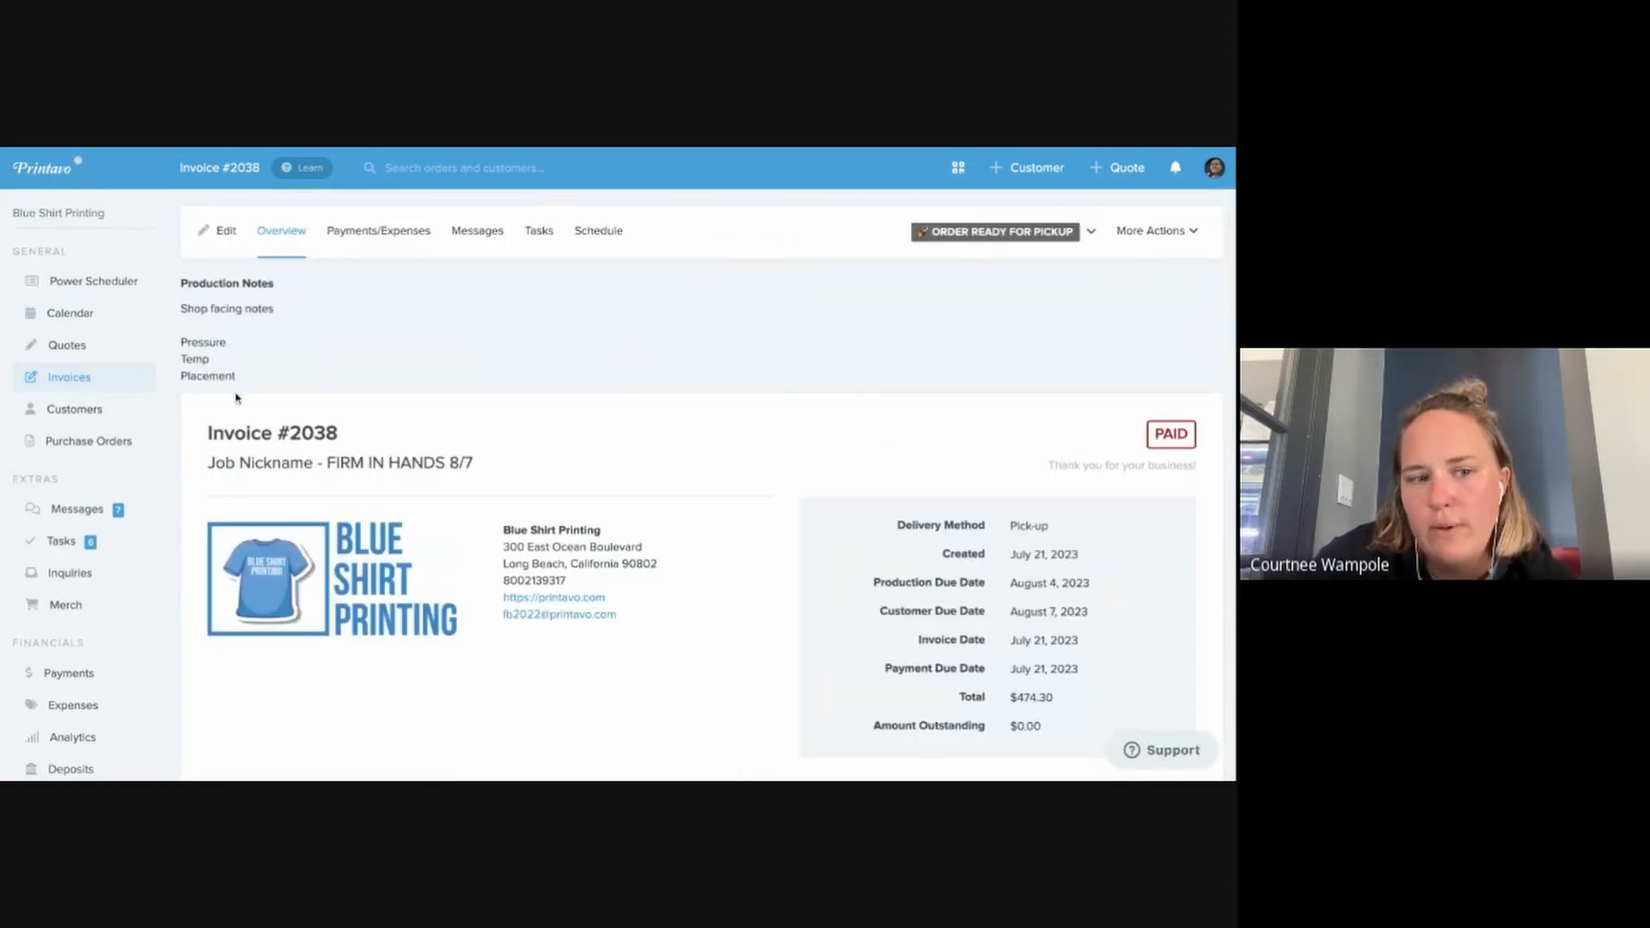
Review the production and invoicing statuses available for the FIRM IN HANDS 8/7 invoice, and open the Invoices list
{"action": "left_click", "coordinate": [997, 234]}
{"action": "scroll", "coordinate": [967, 601], "scroll_direction": "down", "scroll_amount": 6}
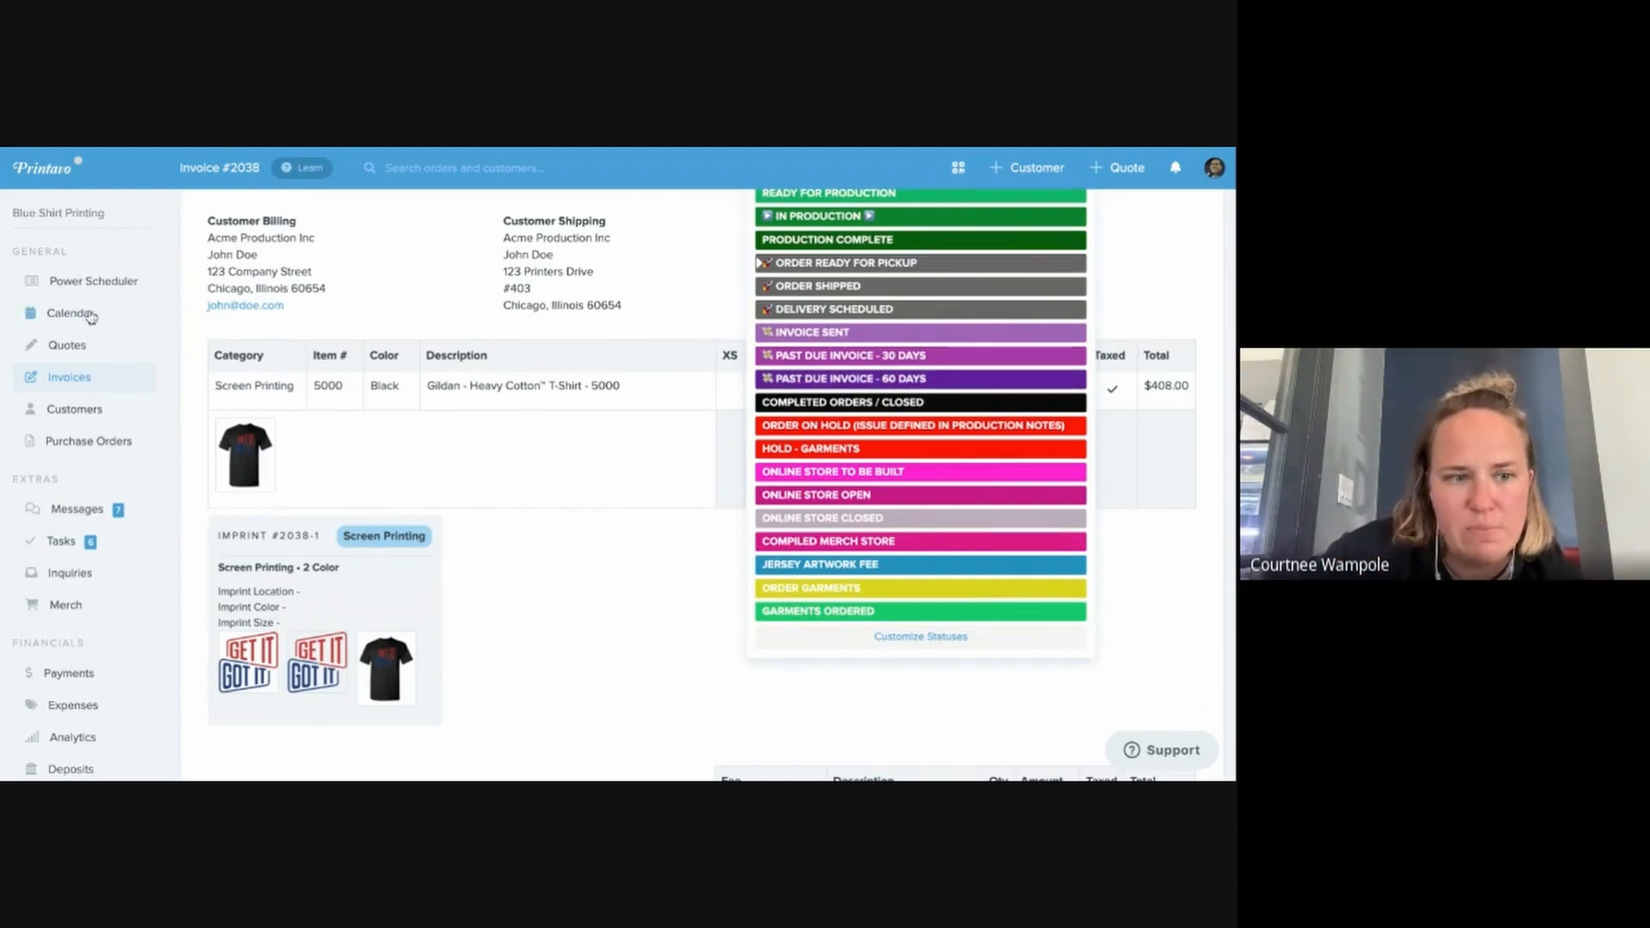
{"action": "left_click", "coordinate": [290, 405]}
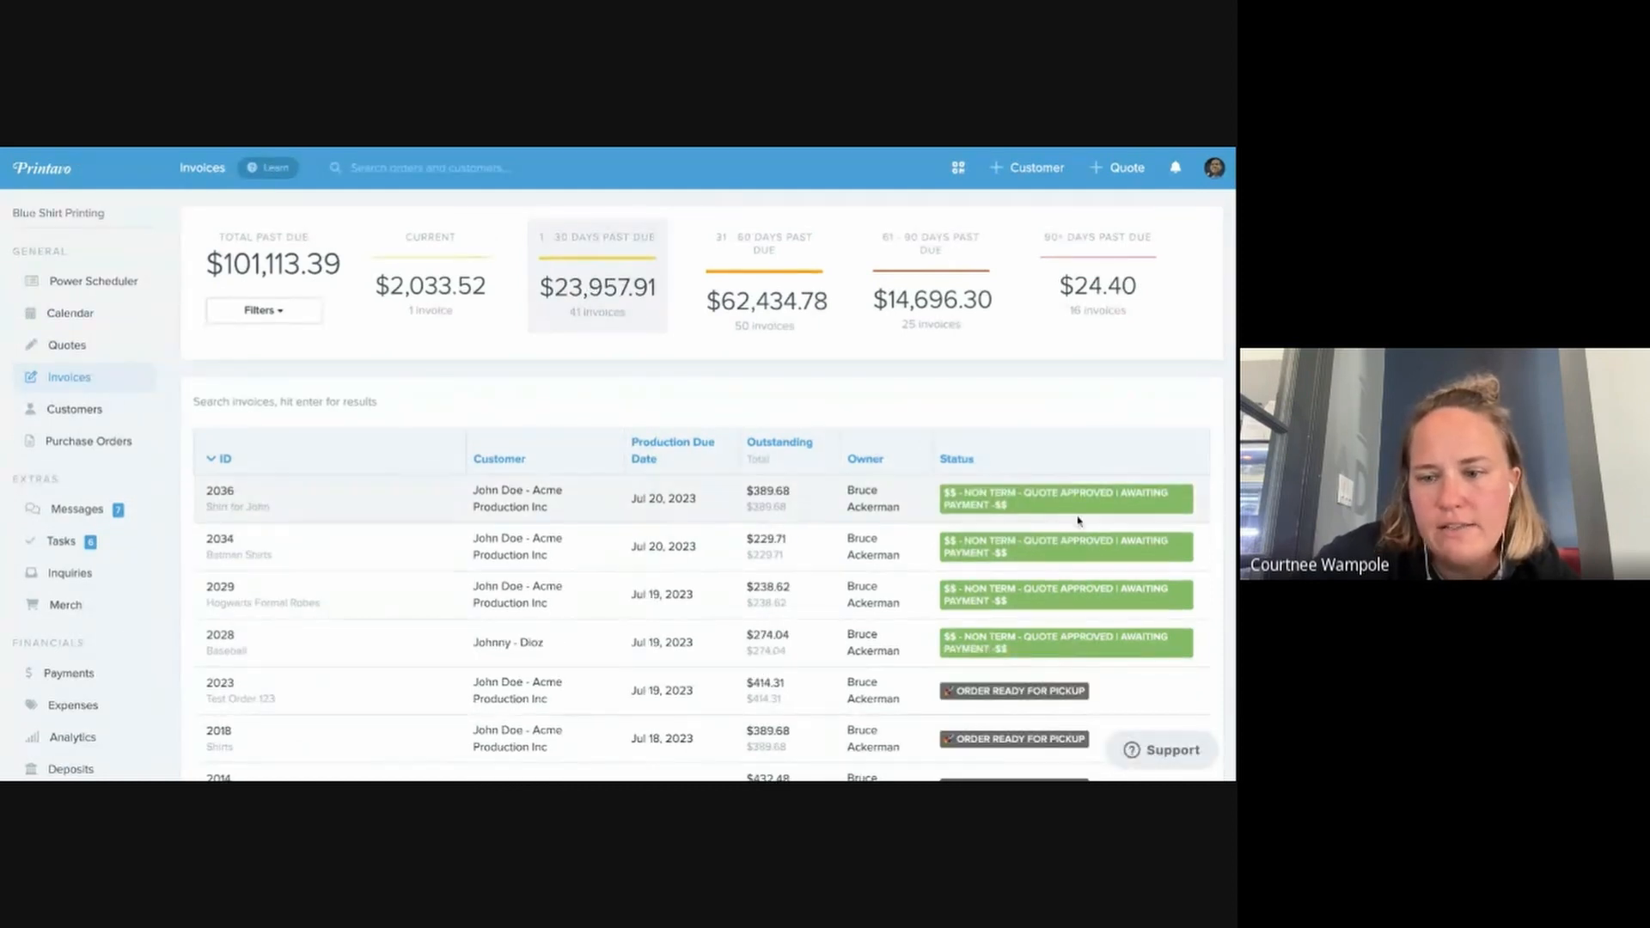
Open the first invoice in the Invoices list and browse the statuses available for it
{"action": "left_click", "coordinate": [1064, 497]}
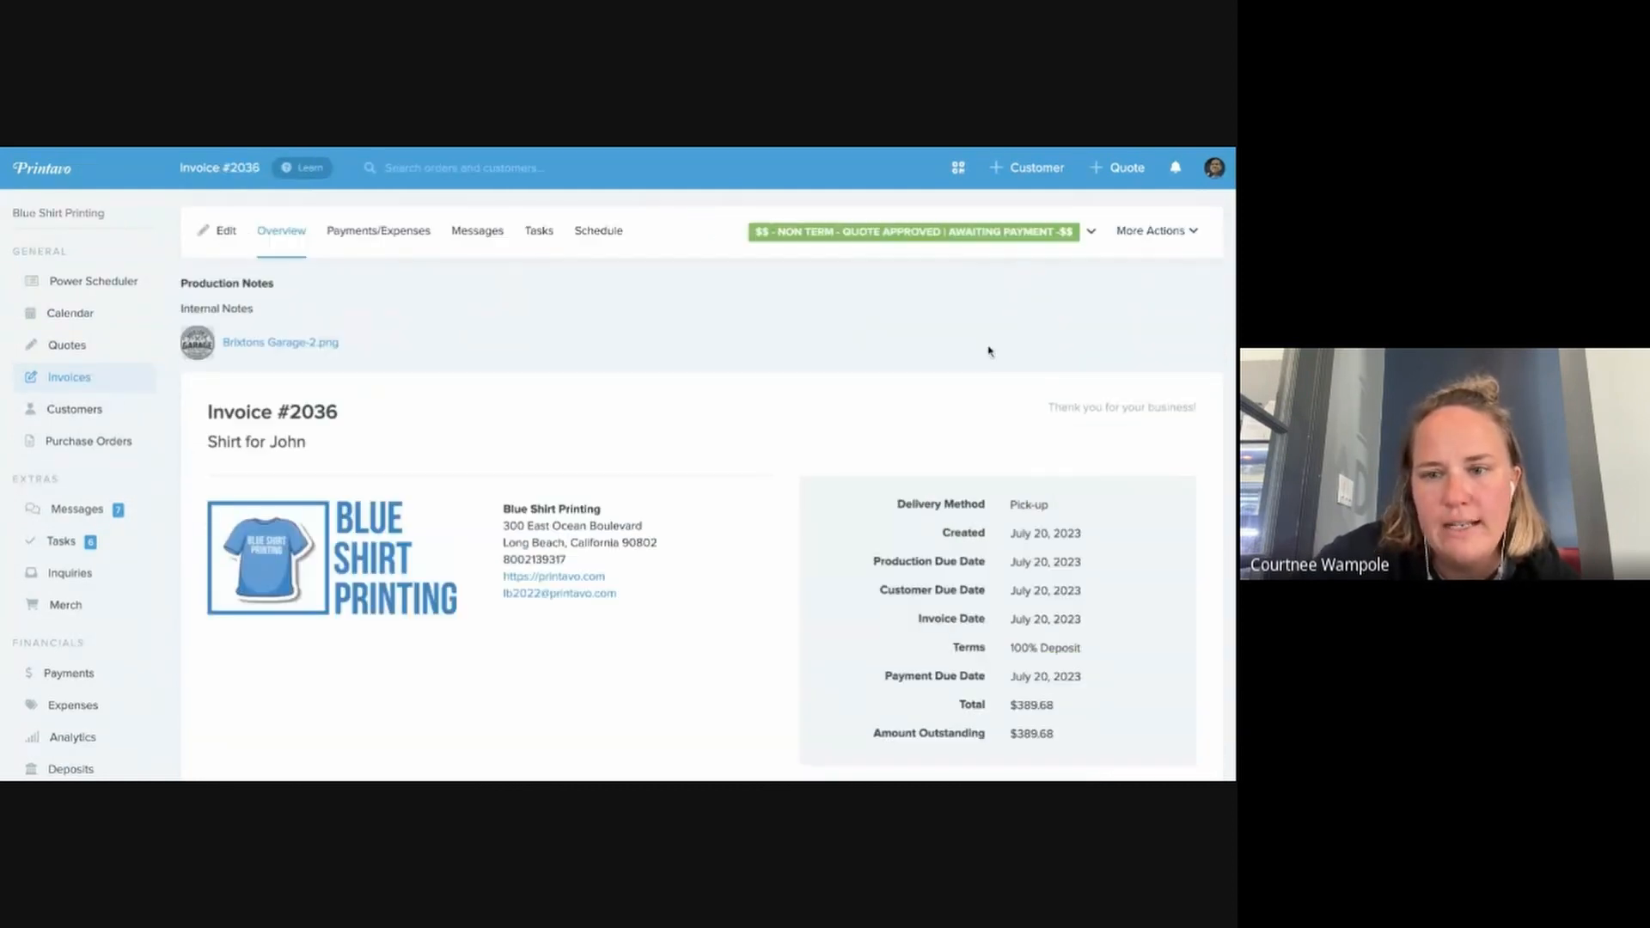
{"action": "left_click", "coordinate": [945, 231]}
{"action": "scroll", "coordinate": [949, 413], "scroll_direction": "down", "scroll_amount": 1}
{"action": "scroll", "coordinate": [948, 414], "scroll_direction": "down", "scroll_amount": 5}
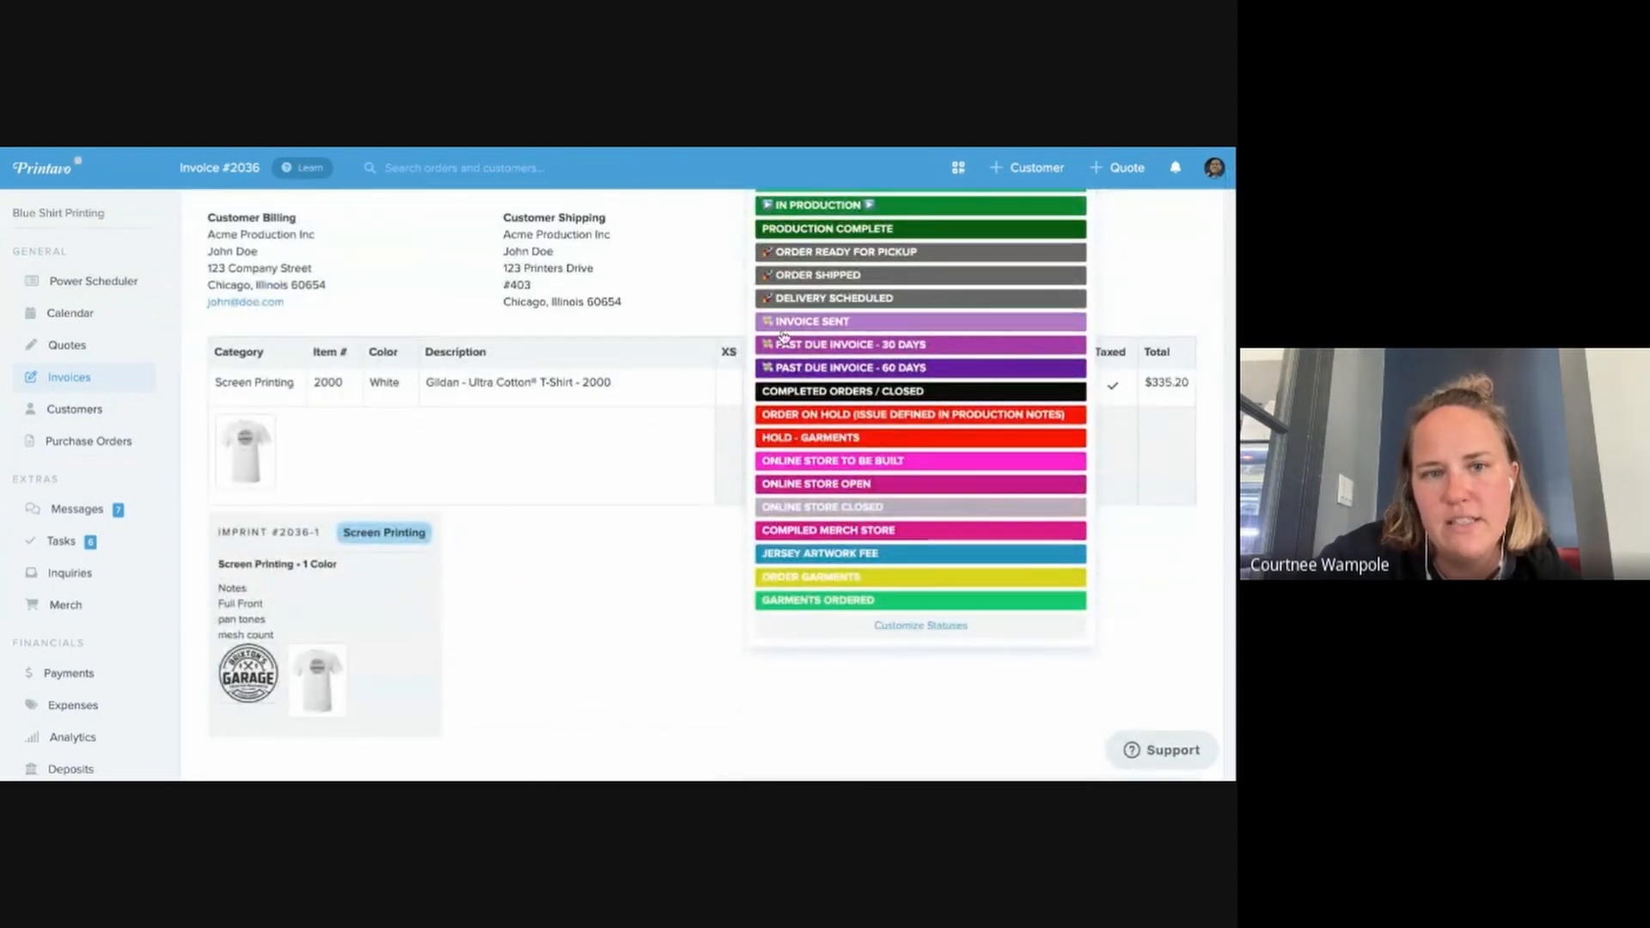
{"action": "scroll", "coordinate": [376, 613], "scroll_direction": "up", "scroll_amount": 6}
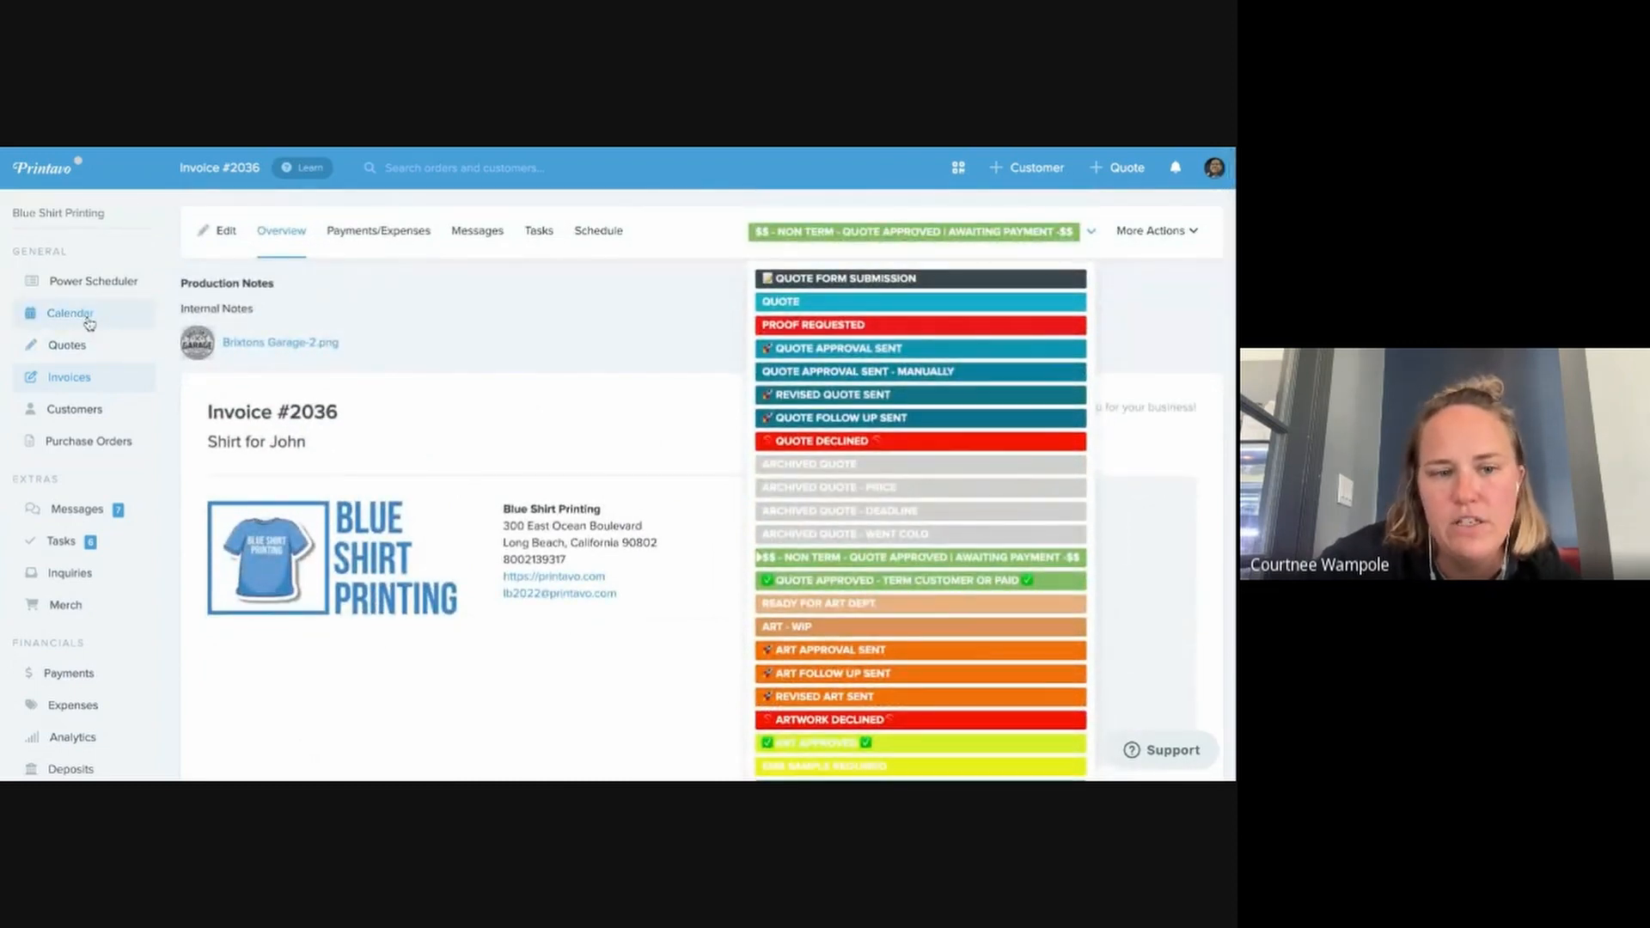
Preview the Brixtons Garage-2.png attachment in the invoice's production notes and close the preview
{"action": "left_click", "coordinate": [199, 341]}
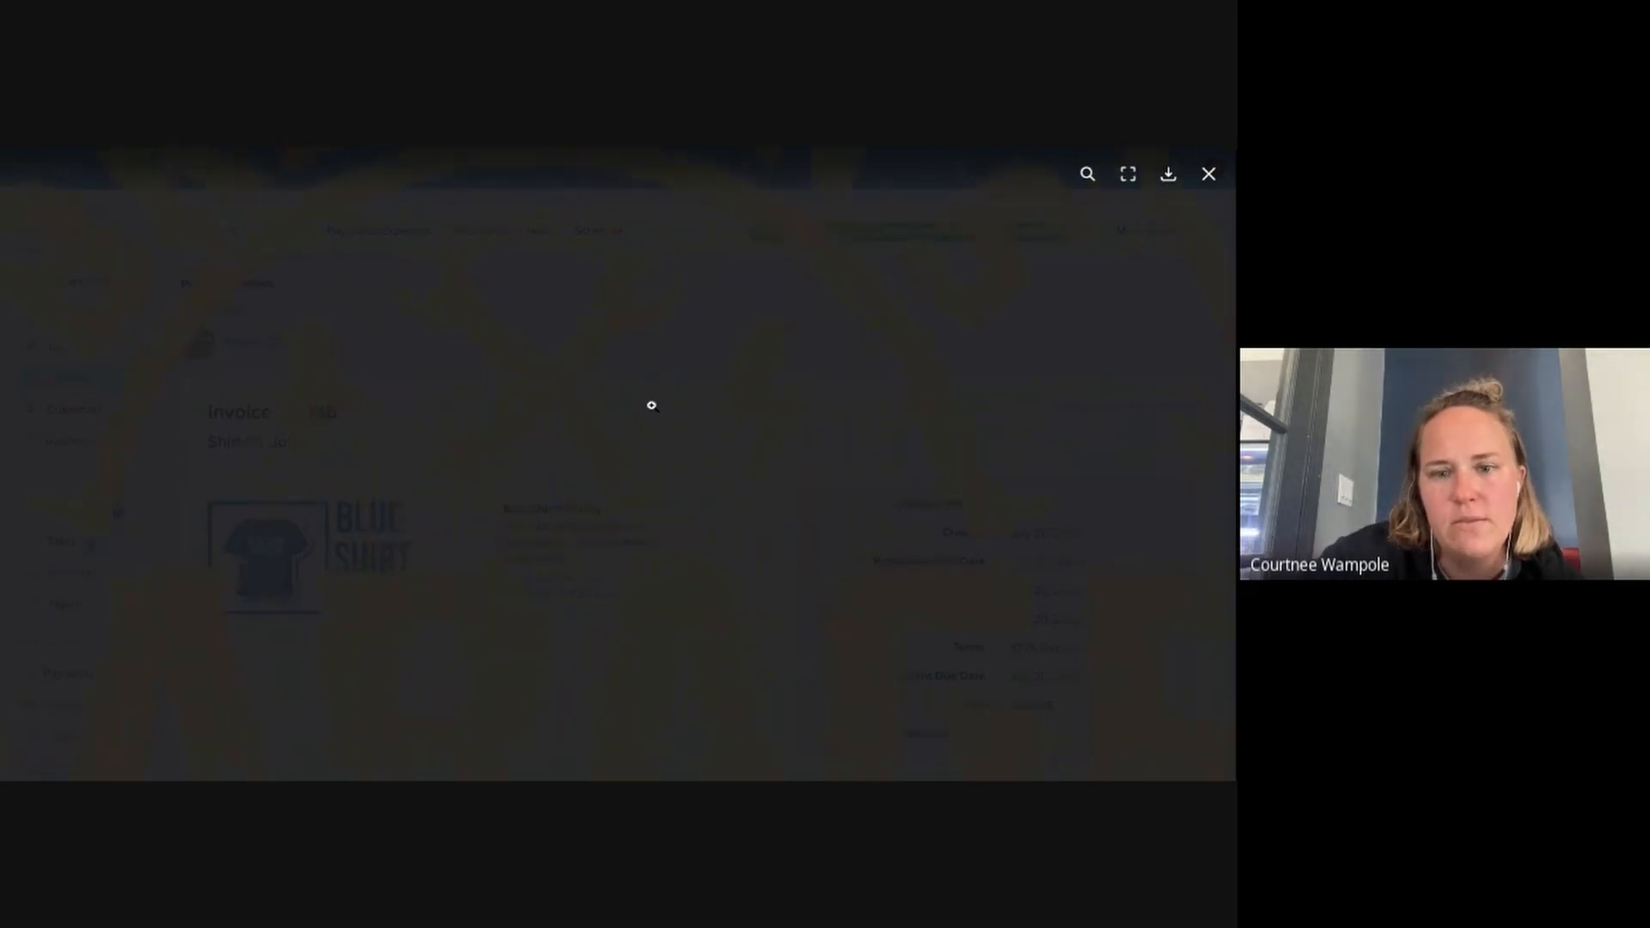
{"action": "scroll", "coordinate": [651, 407], "scroll_direction": "down", "scroll_amount": 1}
{"action": "scroll", "coordinate": [556, 383], "scroll_direction": "up", "scroll_amount": 1}
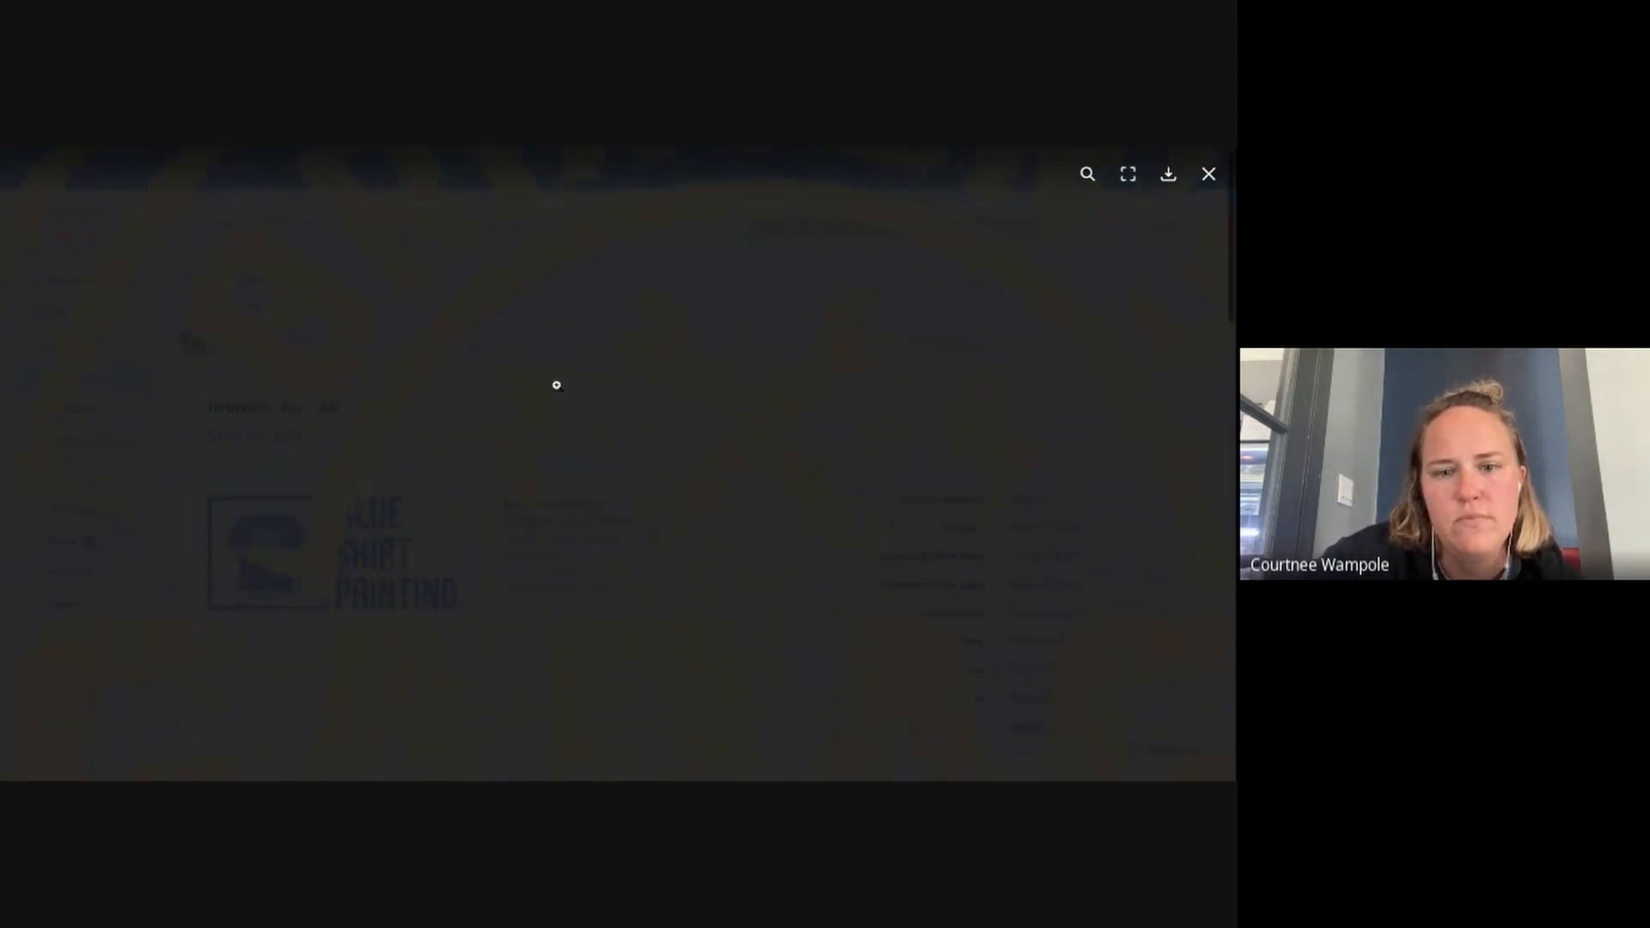
{"action": "left_click", "coordinate": [1207, 178]}
View the invoice's screen printing artwork and white T-shirt mockup at full size, and return to the invoice overview
{"action": "scroll", "coordinate": [376, 465], "scroll_direction": "down", "scroll_amount": 10}
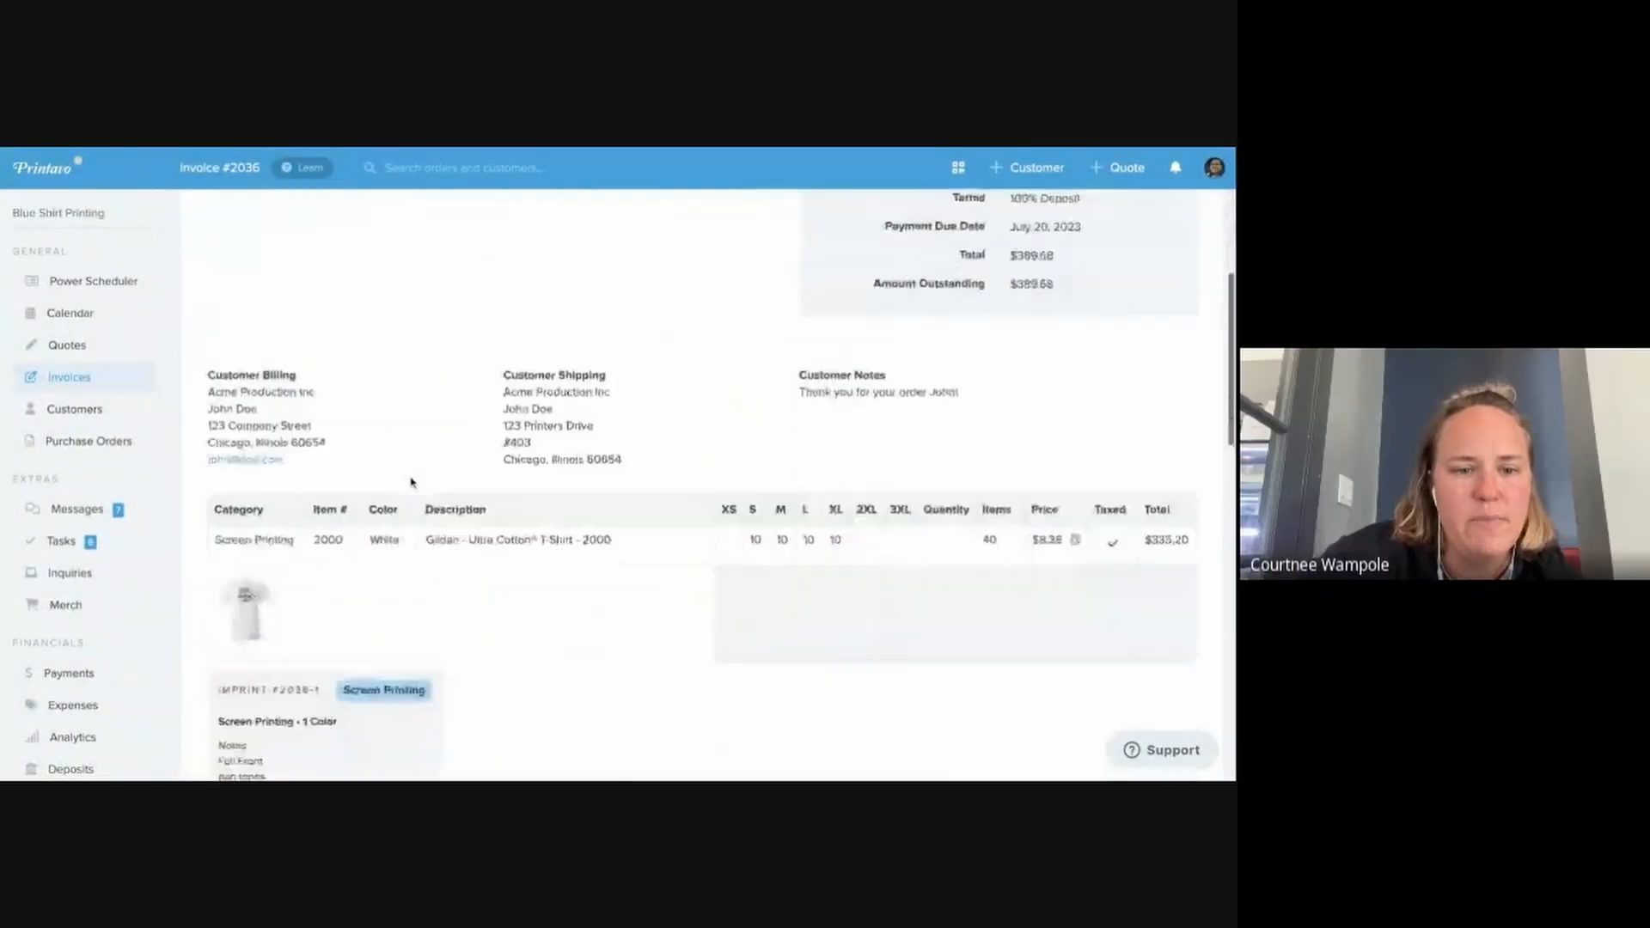
{"action": "left_click", "coordinate": [251, 576]}
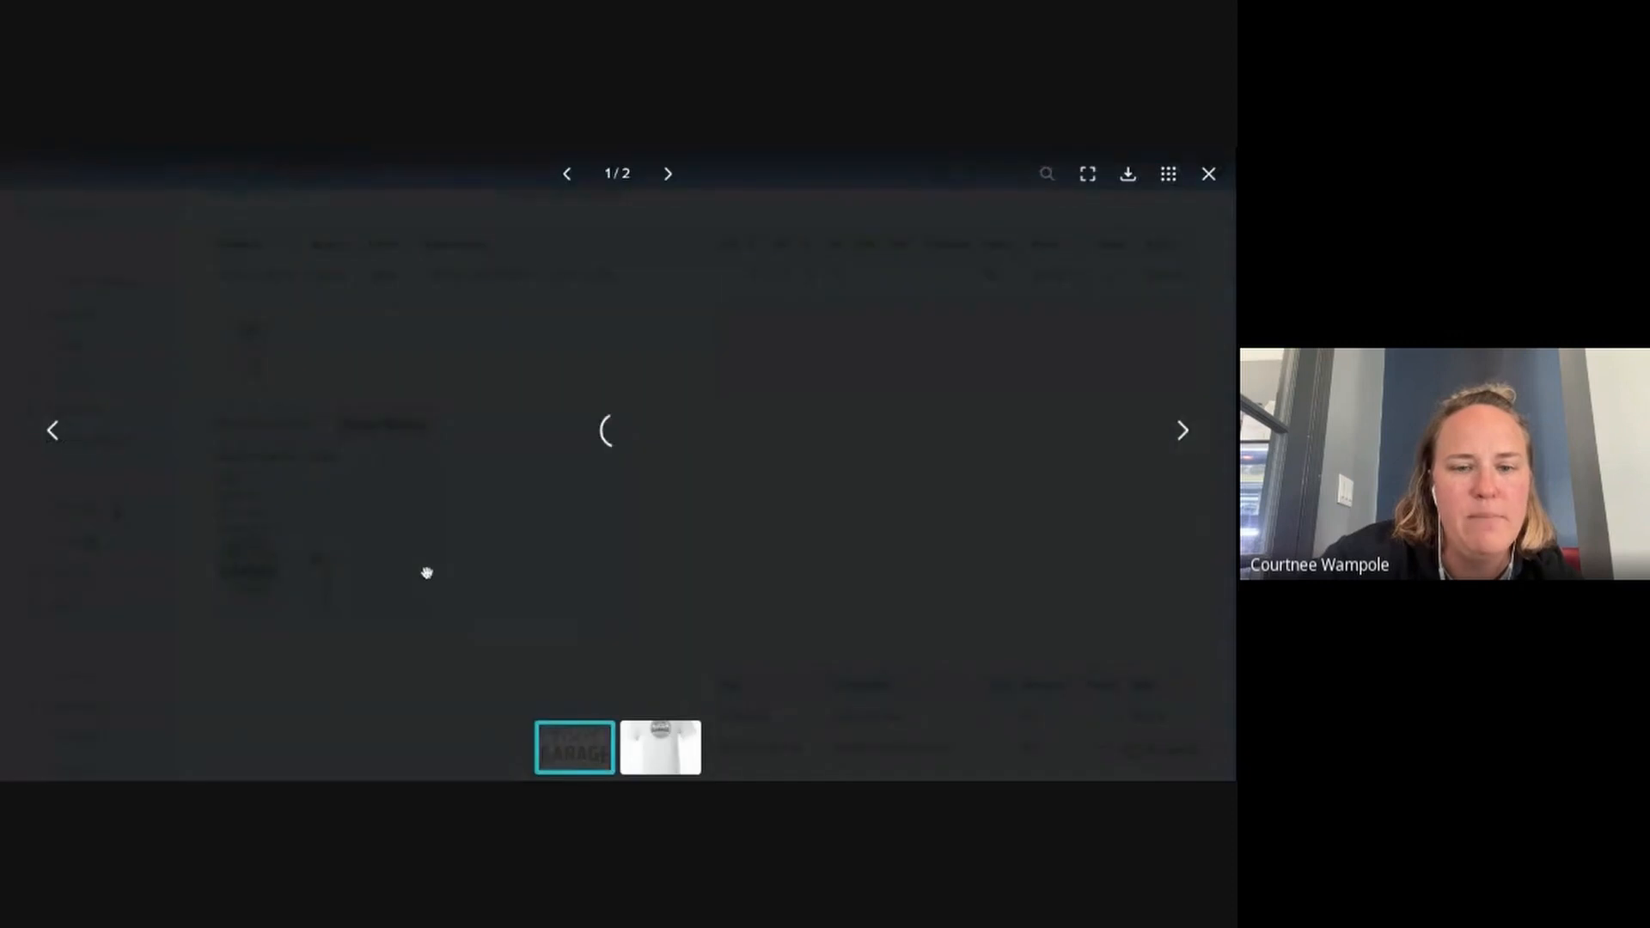
{"action": "left_click", "coordinate": [658, 755]}
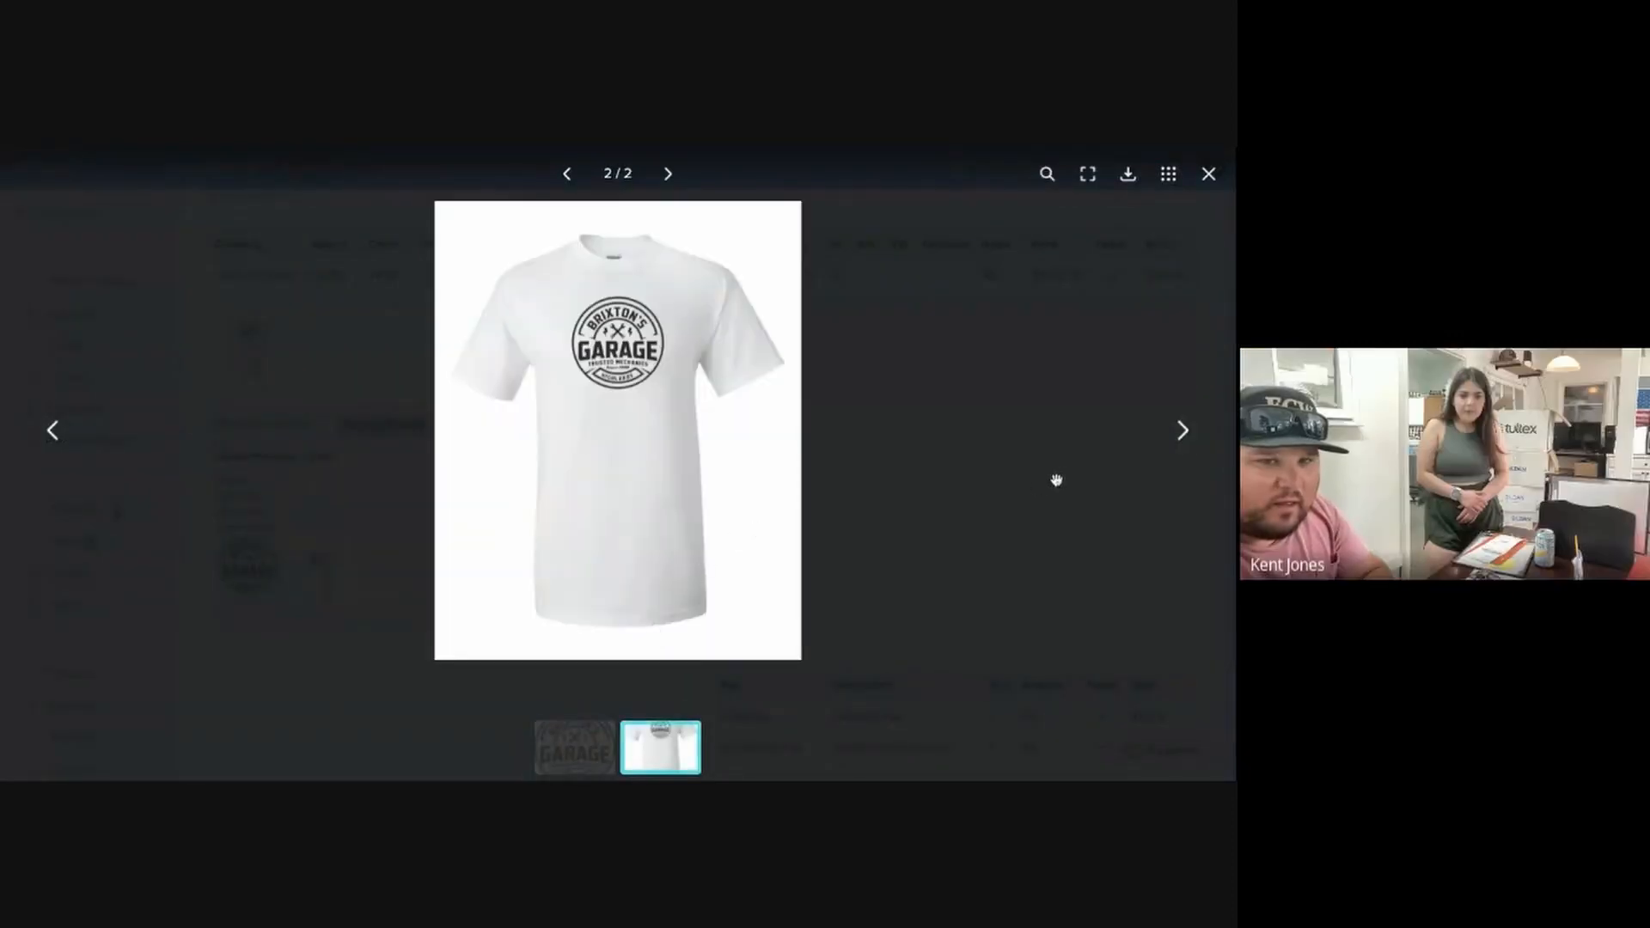
{"action": "left_click", "coordinate": [1182, 430]}
{"action": "left_click", "coordinate": [1180, 432]}
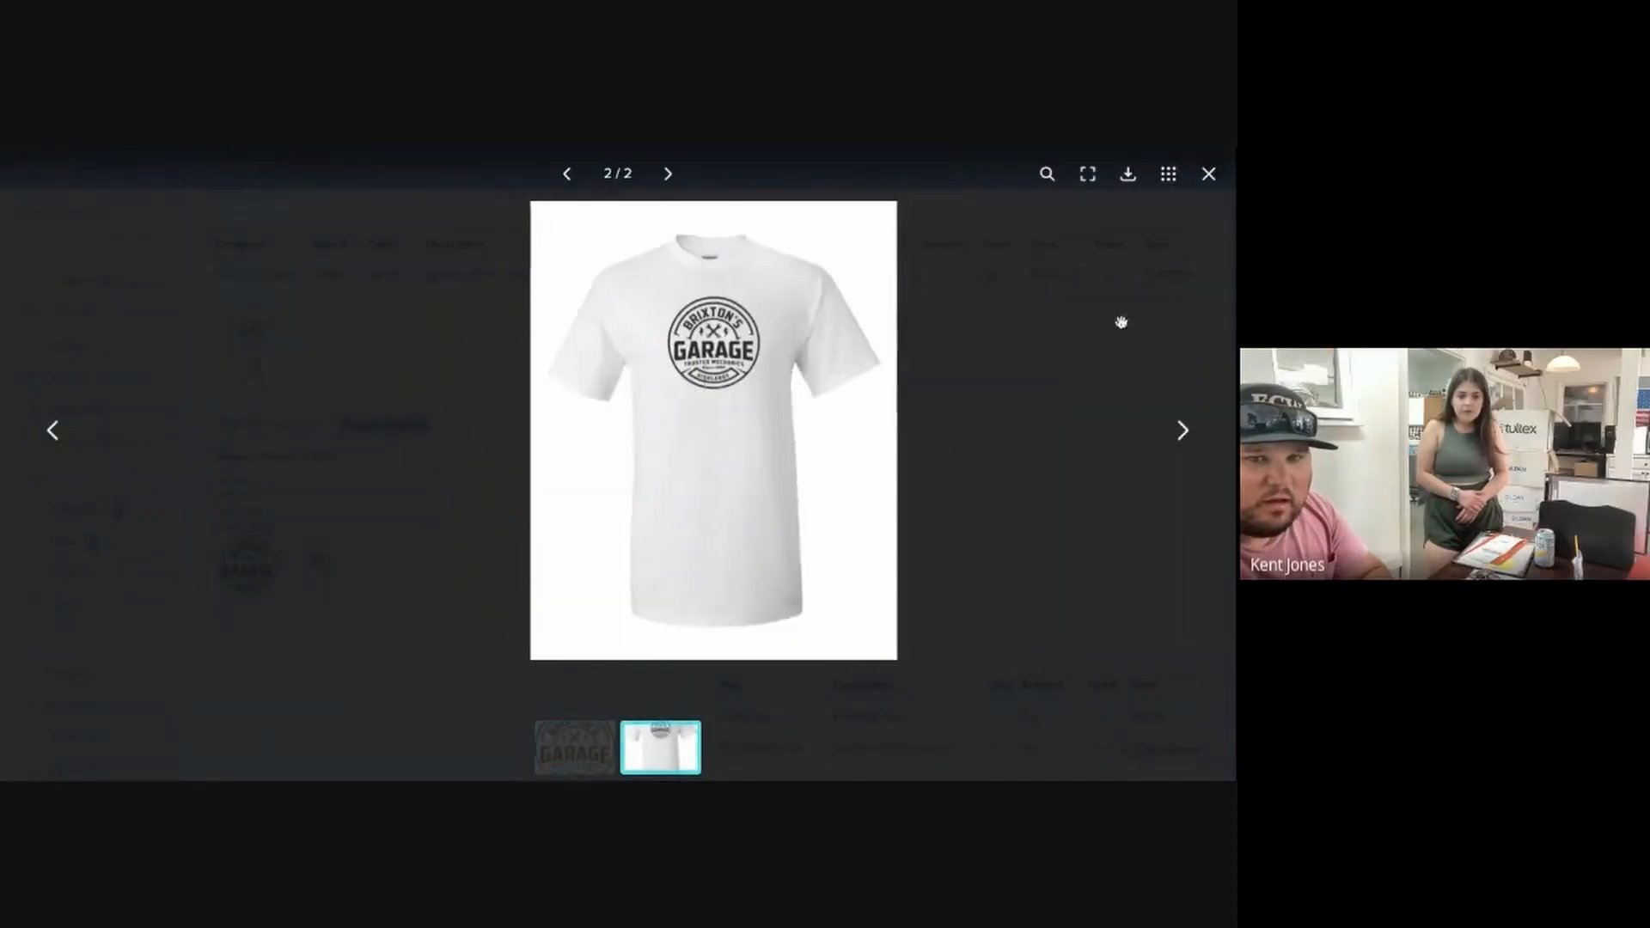
{"action": "left_click", "coordinate": [1208, 174]}
{"action": "scroll", "coordinate": [471, 416], "scroll_direction": "up", "scroll_amount": 5}
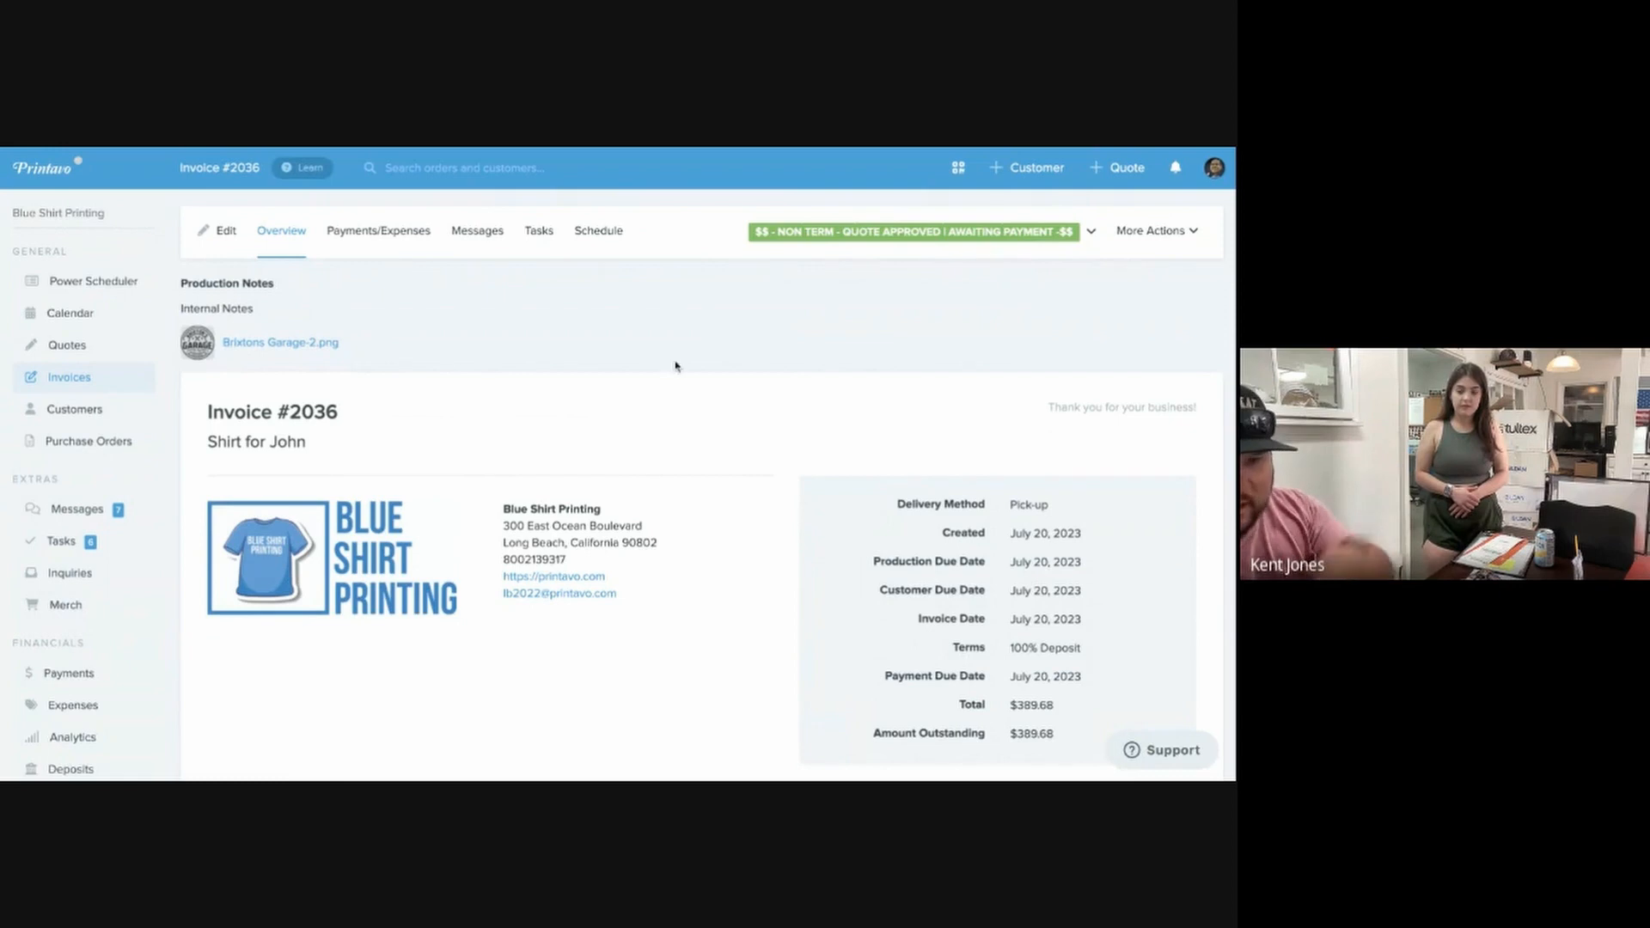
{"action": "scroll", "coordinate": [697, 361], "scroll_direction": "down", "scroll_amount": 1}
{"action": "scroll", "coordinate": [697, 360], "scroll_direction": "up", "scroll_amount": 1}
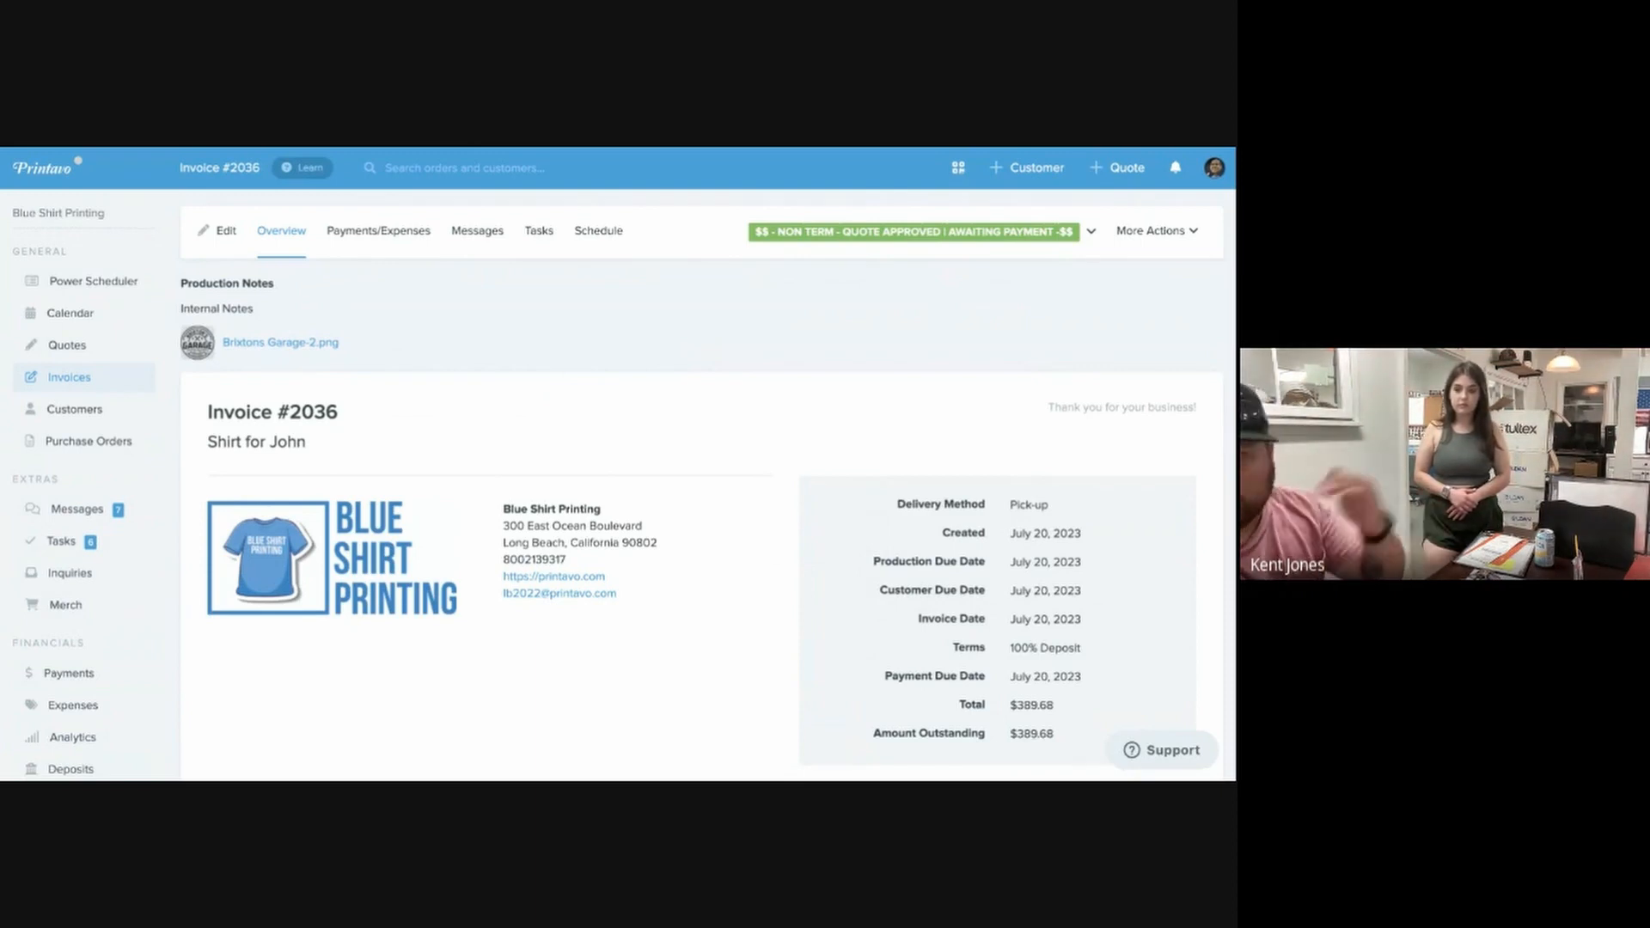
Open the invoice's work order and review its production notes and QR code
{"action": "left_click", "coordinate": [1154, 231]}
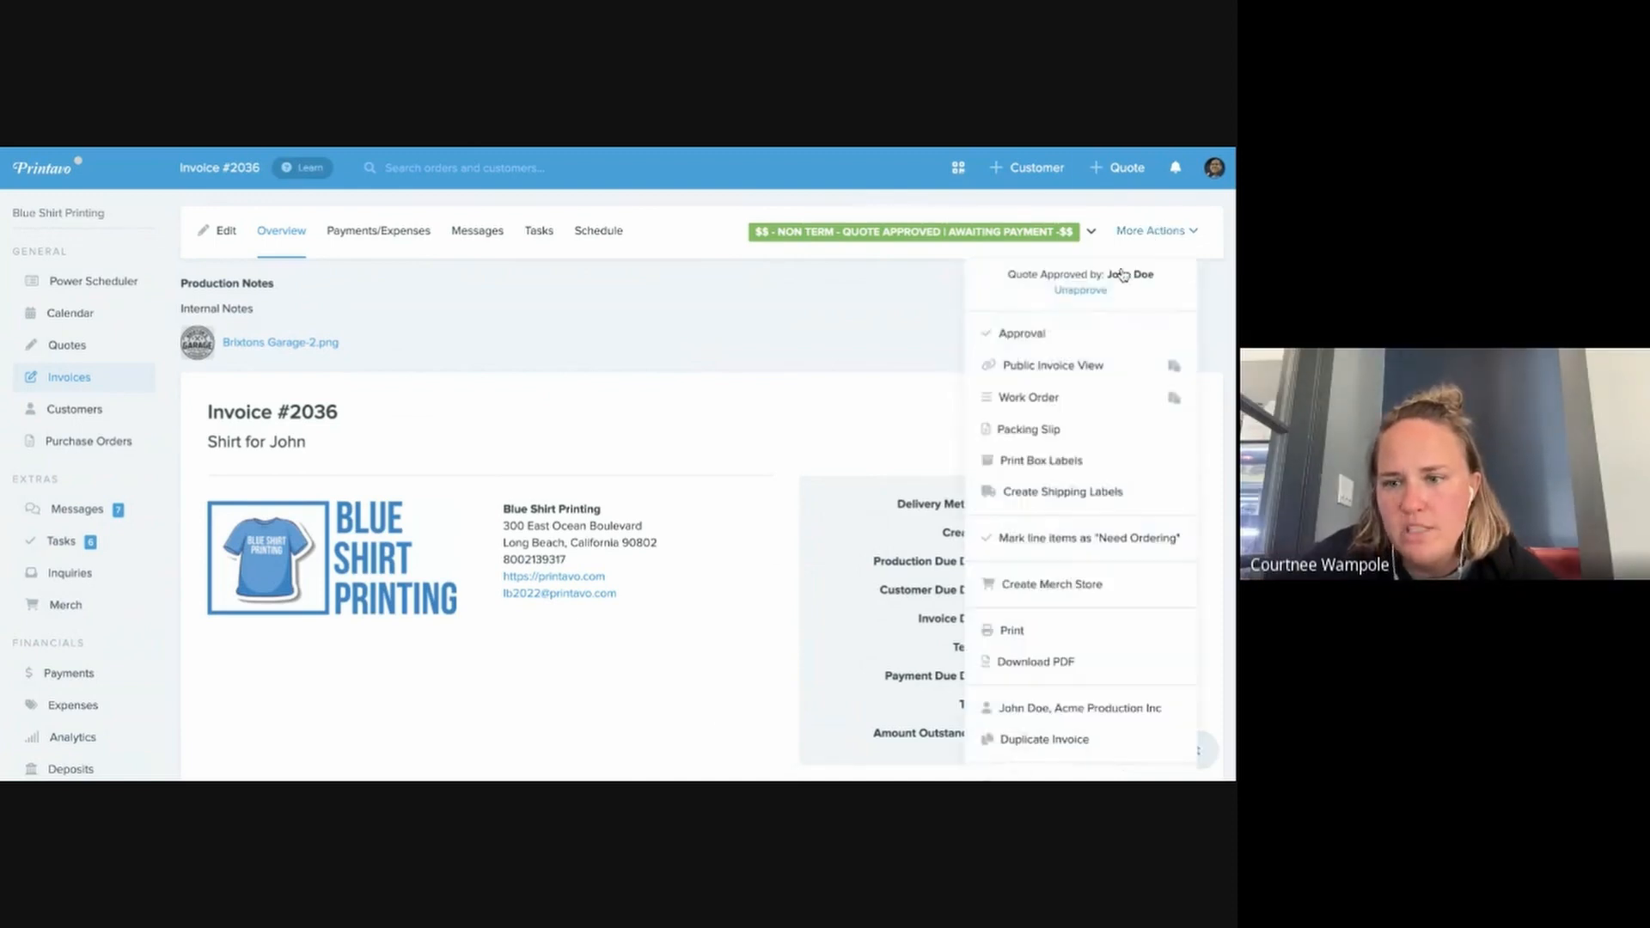
{"action": "left_click", "coordinate": [1045, 400]}
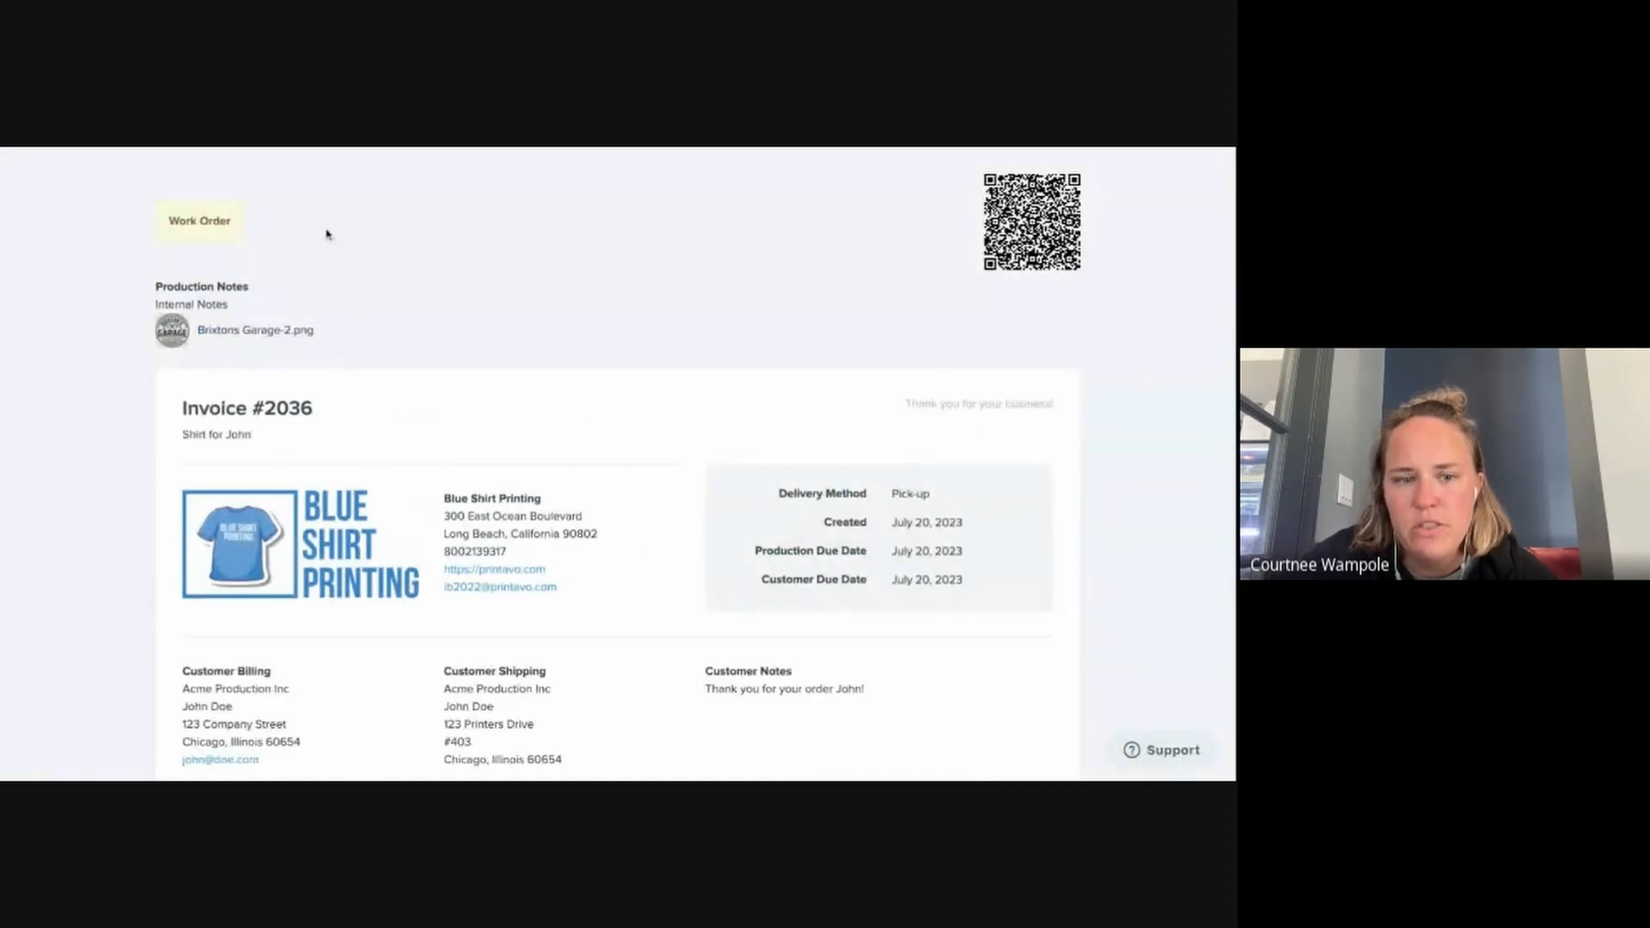
{"action": "scroll", "coordinate": [545, 514], "scroll_direction": "down", "scroll_amount": 1}
{"action": "scroll", "coordinate": [541, 509], "scroll_direction": "up", "scroll_amount": 1}
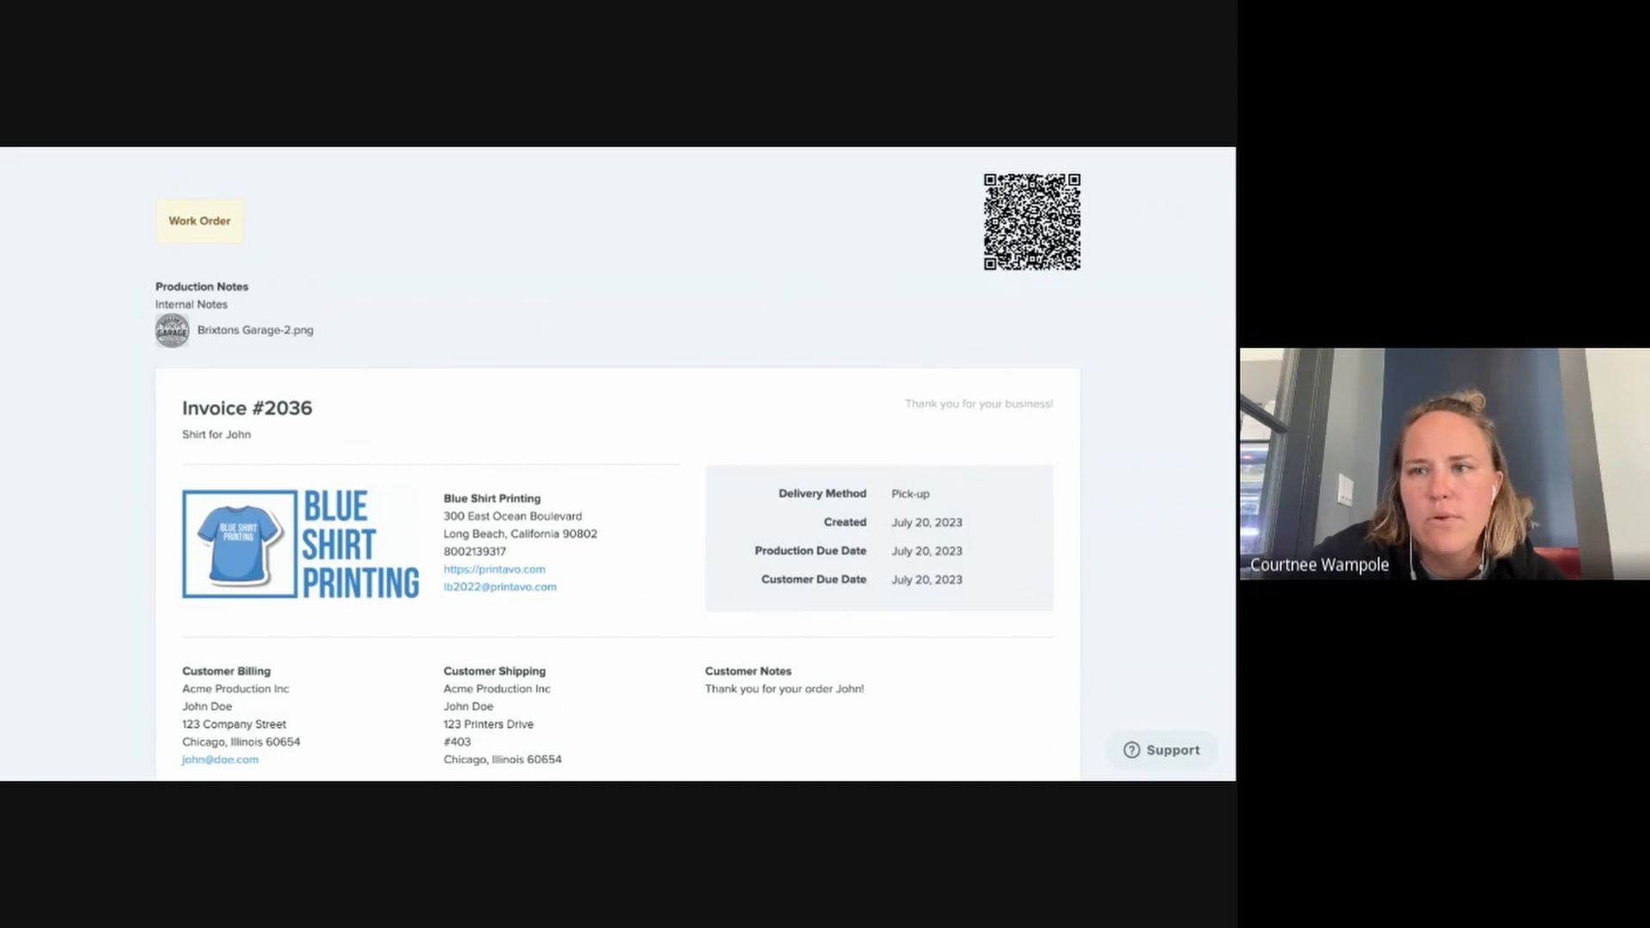
Return from the work order to the invoice and open its box labels for printing
{"action": "left_click", "coordinate": [937, 149]}
{"action": "left_click", "coordinate": [1151, 230]}
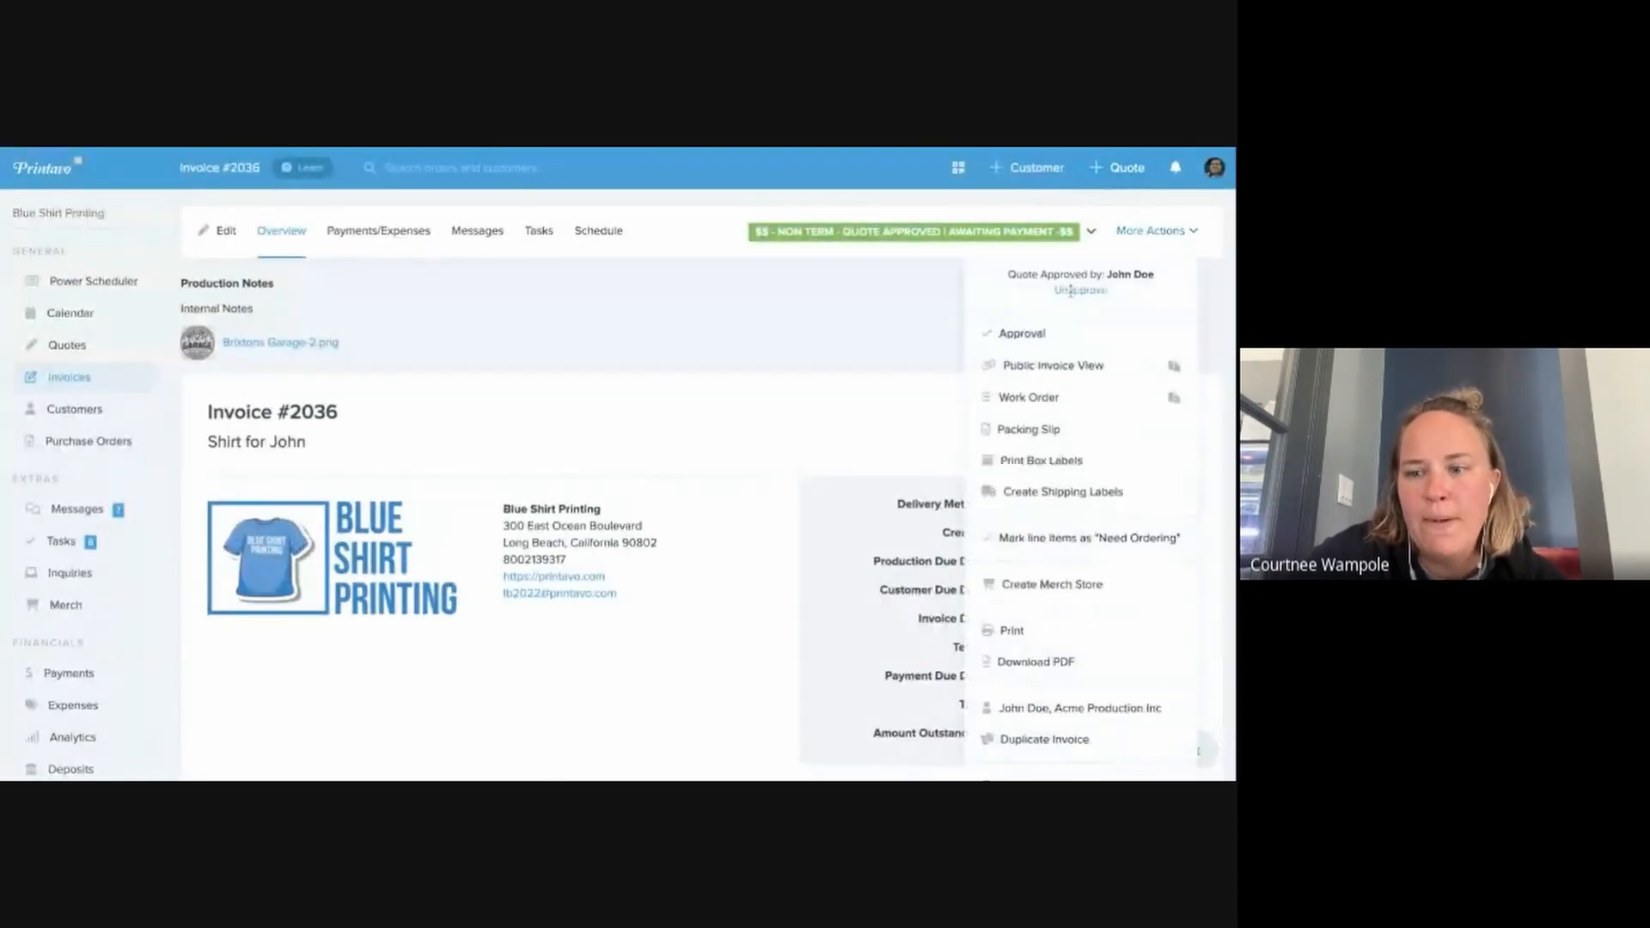
{"action": "left_click", "coordinate": [1038, 464]}
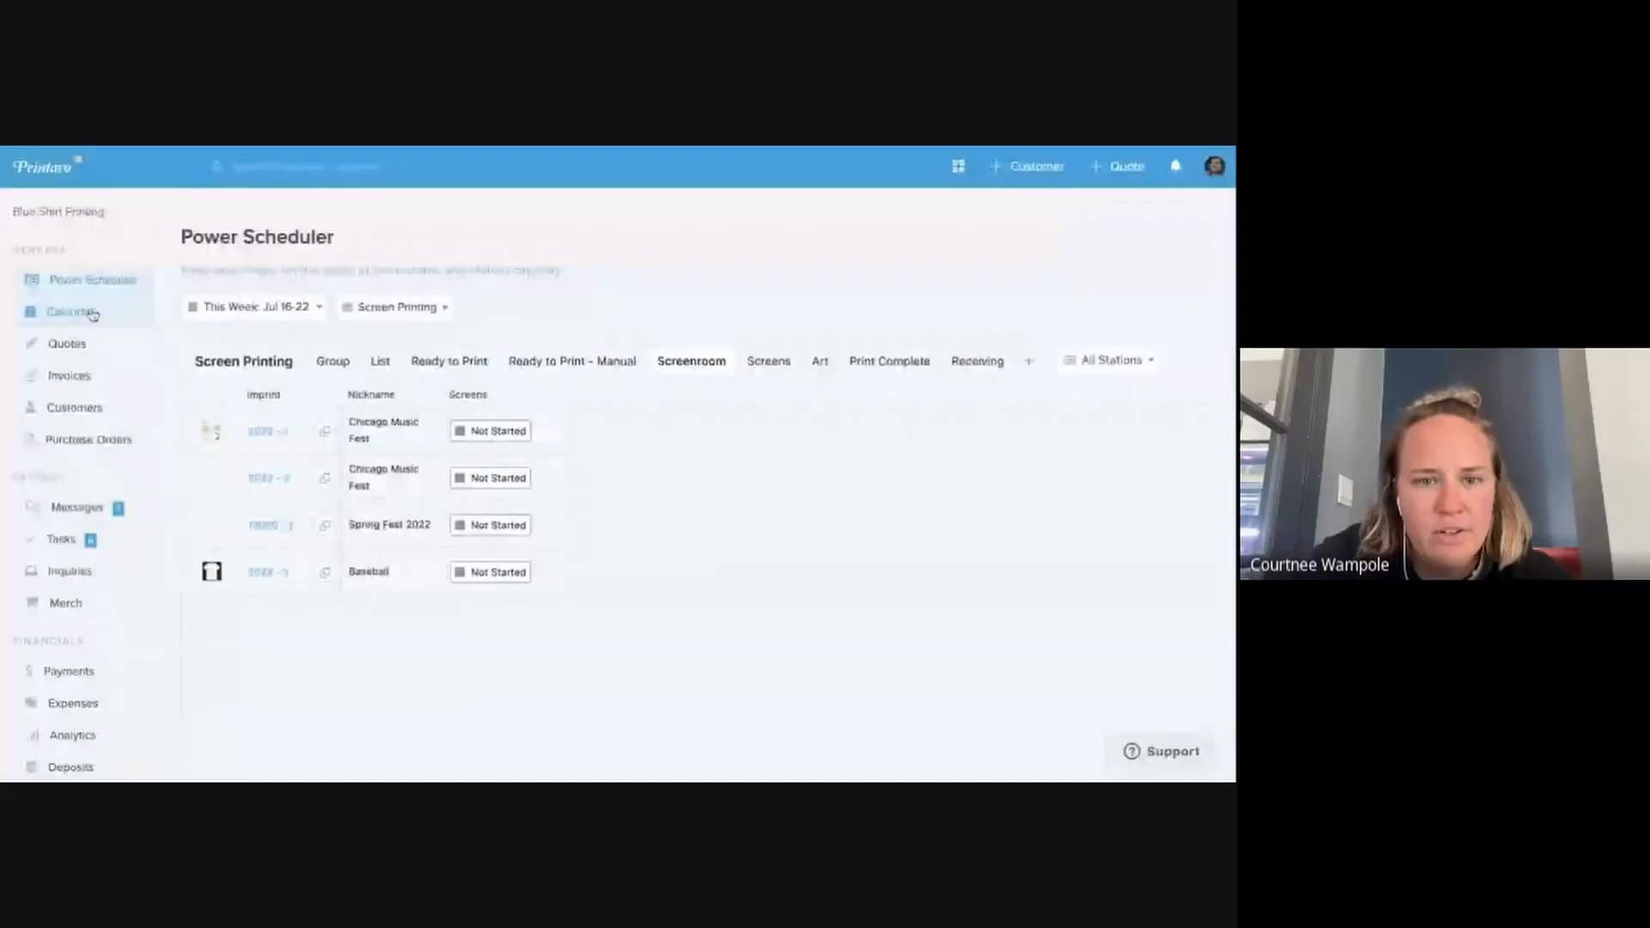
Compare the July 2023 monthly calendar with the Power Scheduler's Screenroom view, ending in the Power Scheduler
{"action": "left_click", "coordinate": [93, 314]}
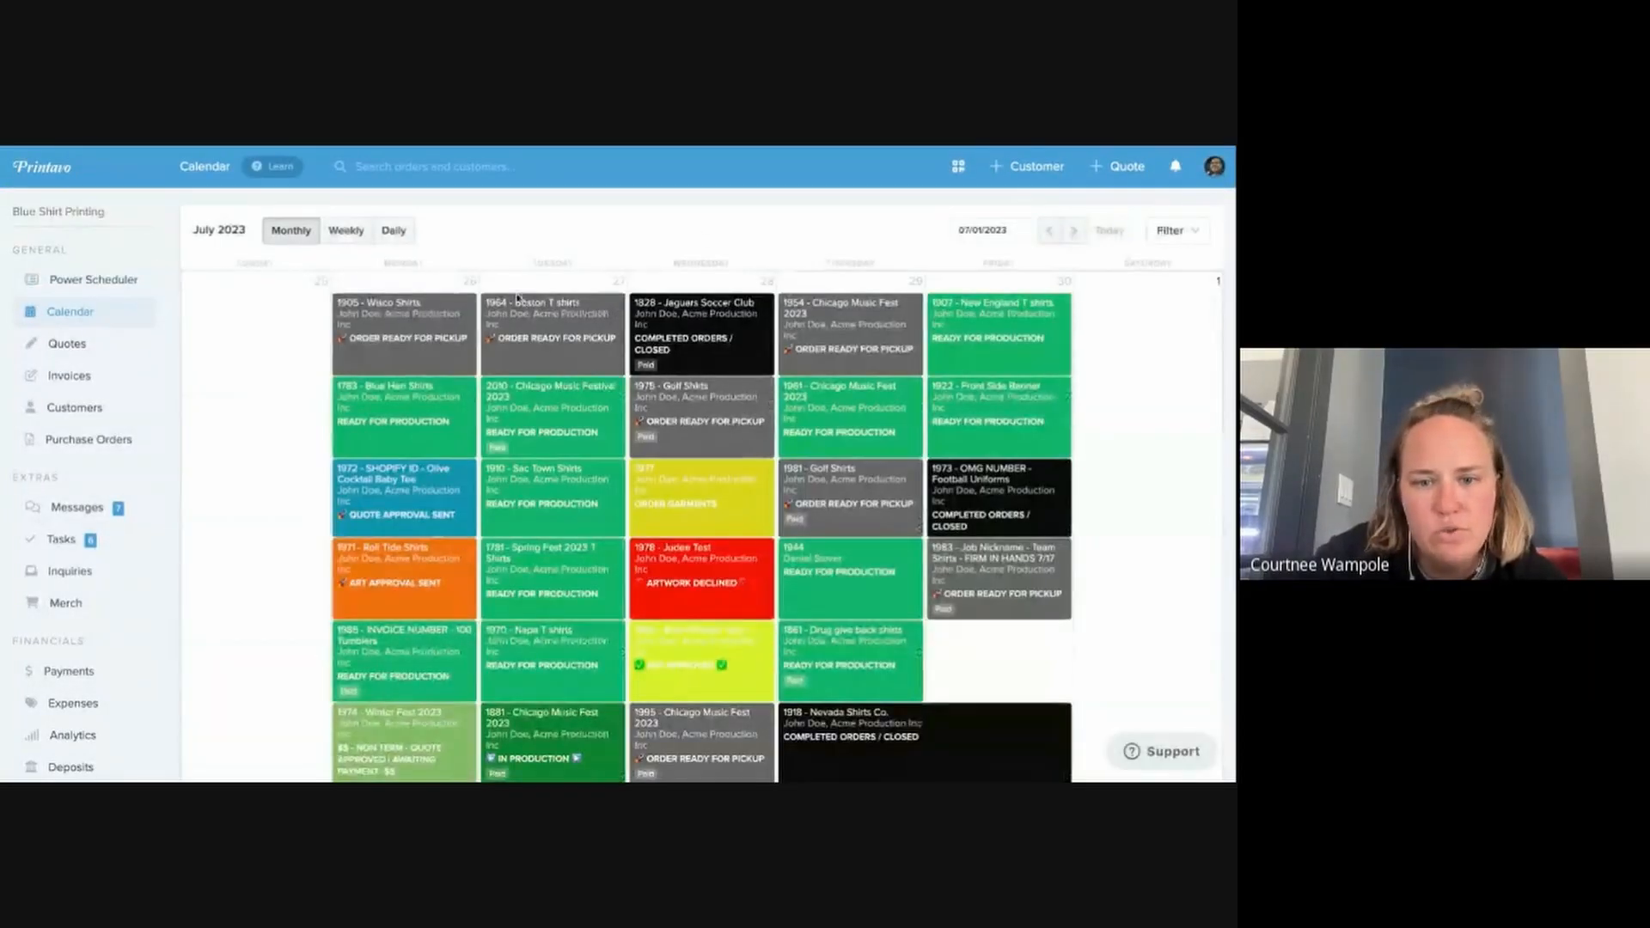
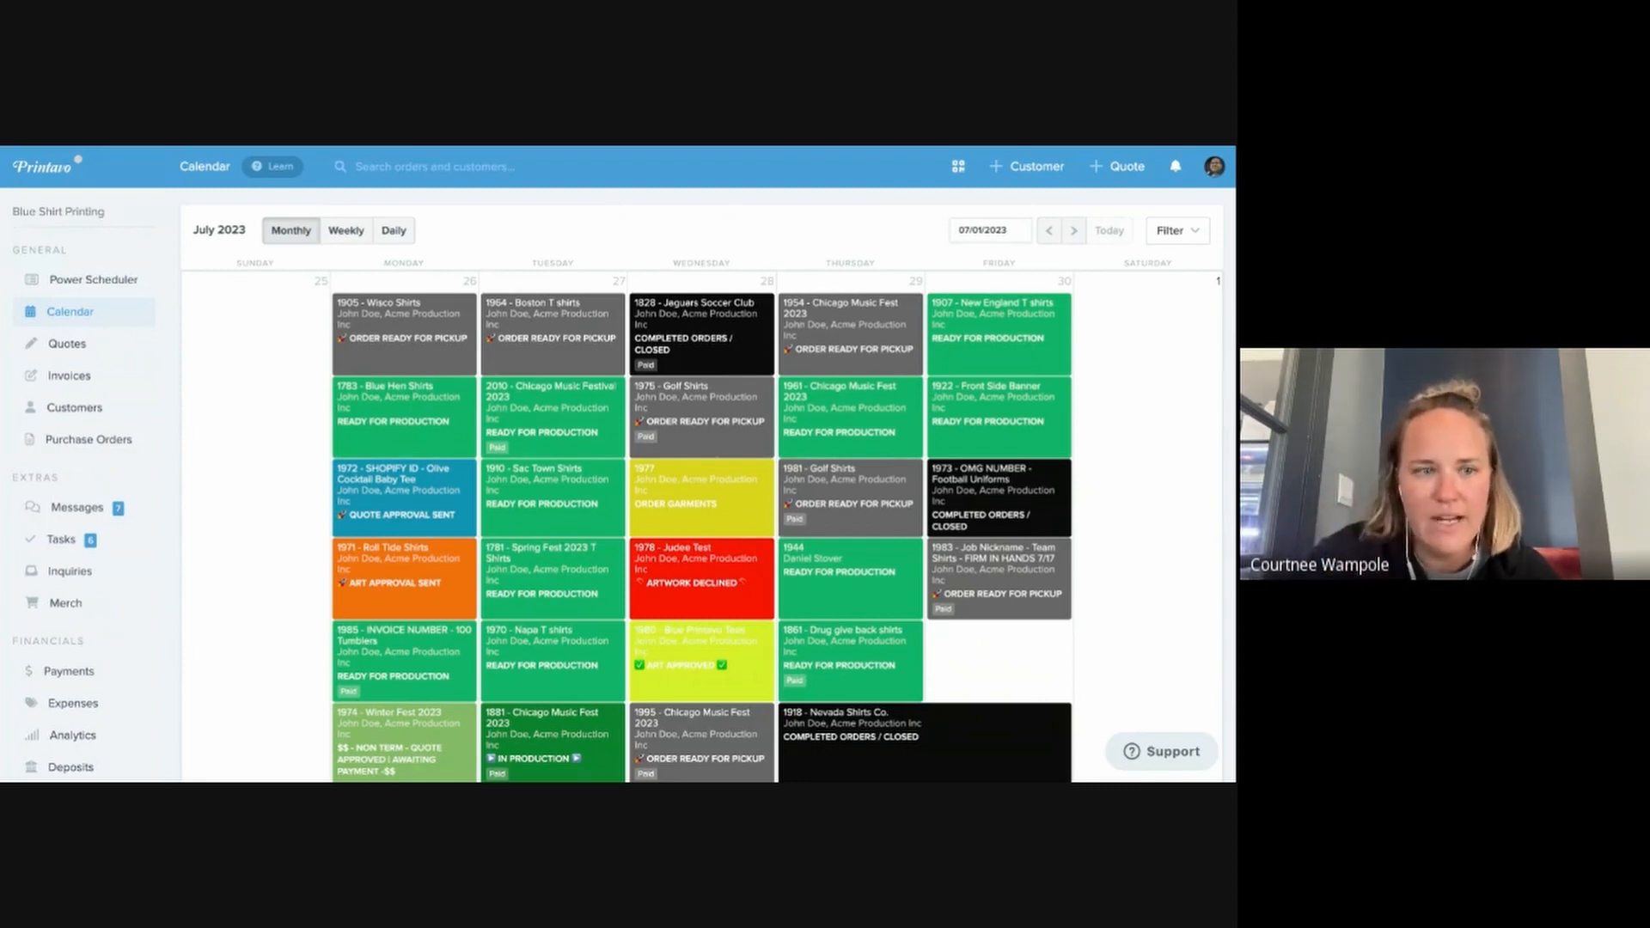
{"action": "left_click", "coordinate": [129, 290]}
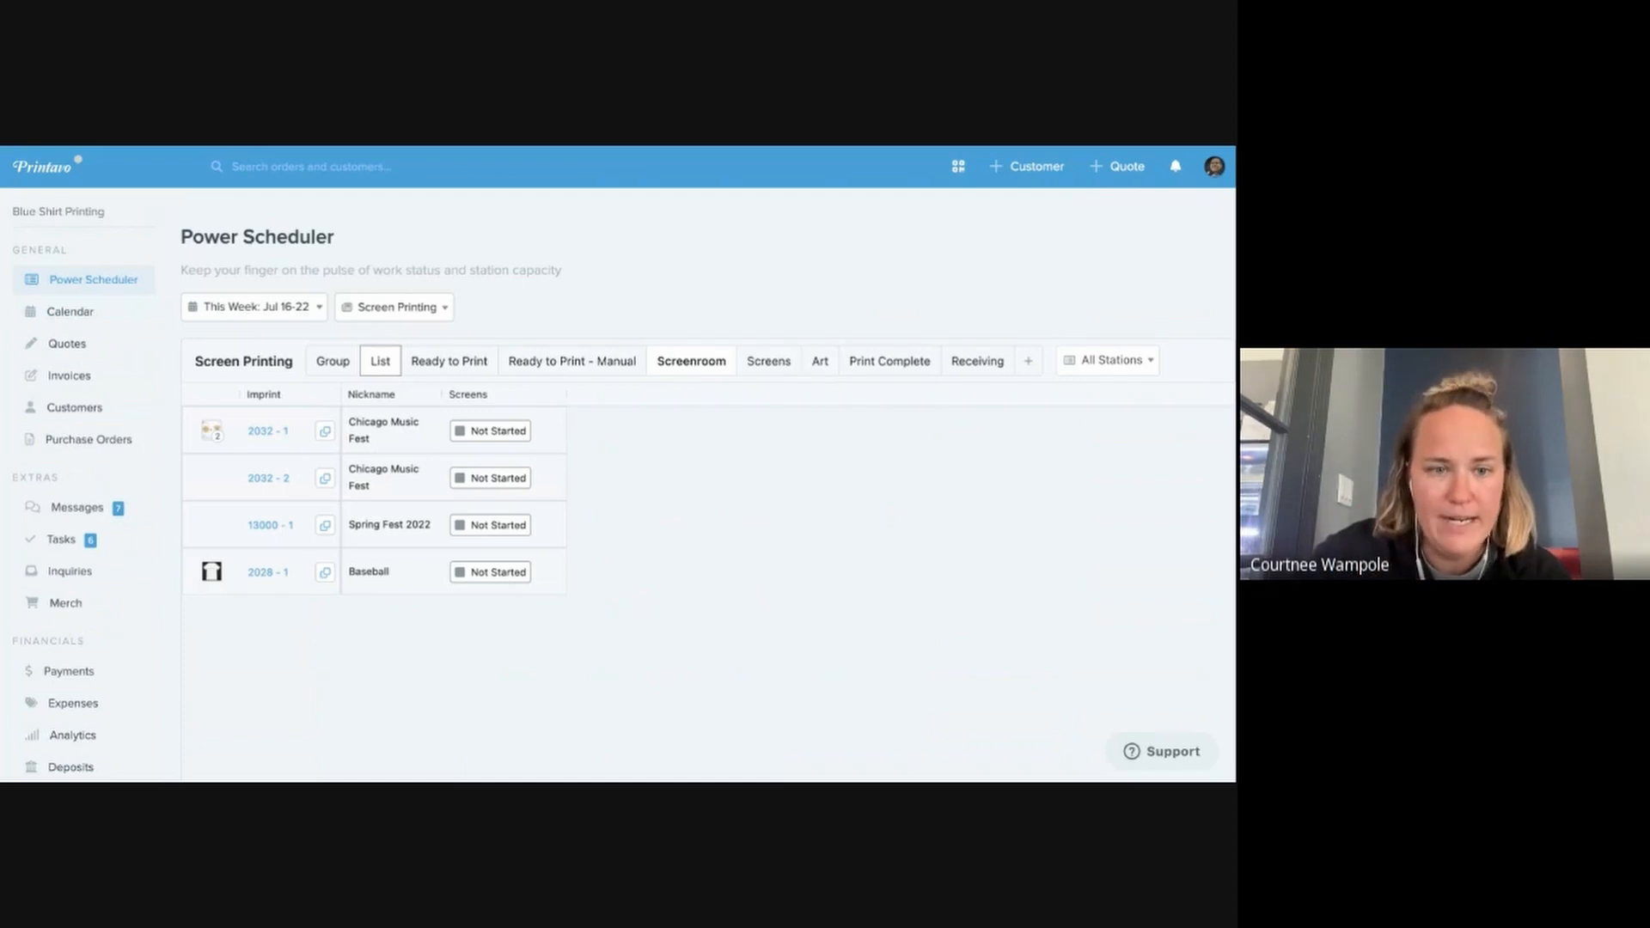
{"action": "left_click", "coordinate": [136, 313]}
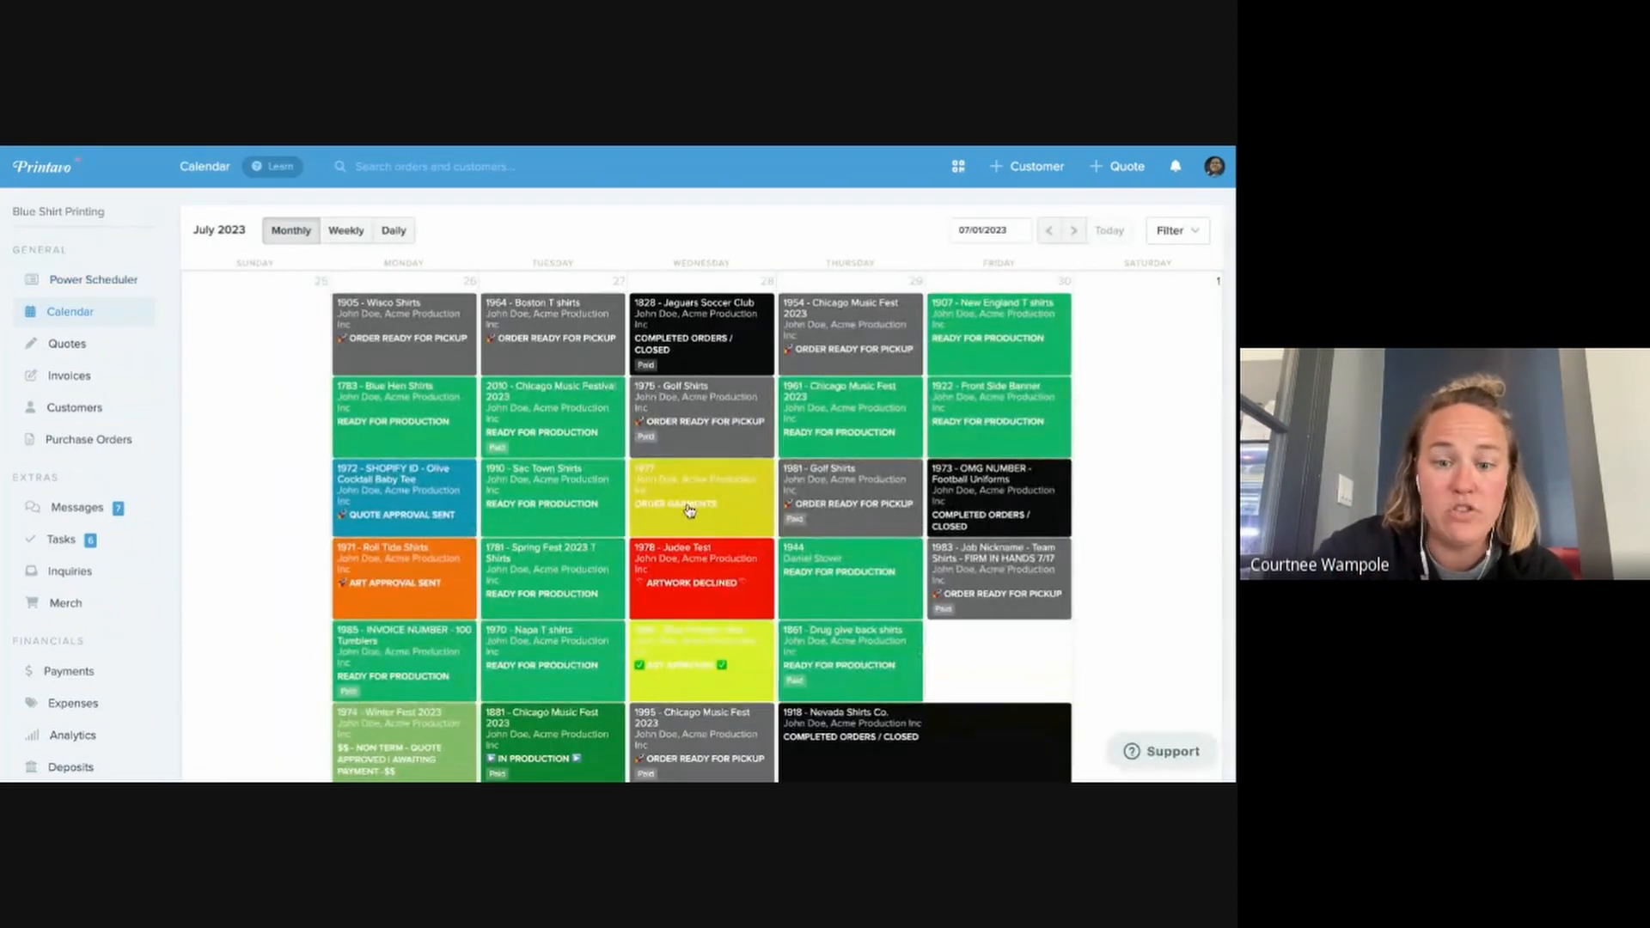
{"action": "left_click", "coordinate": [115, 284]}
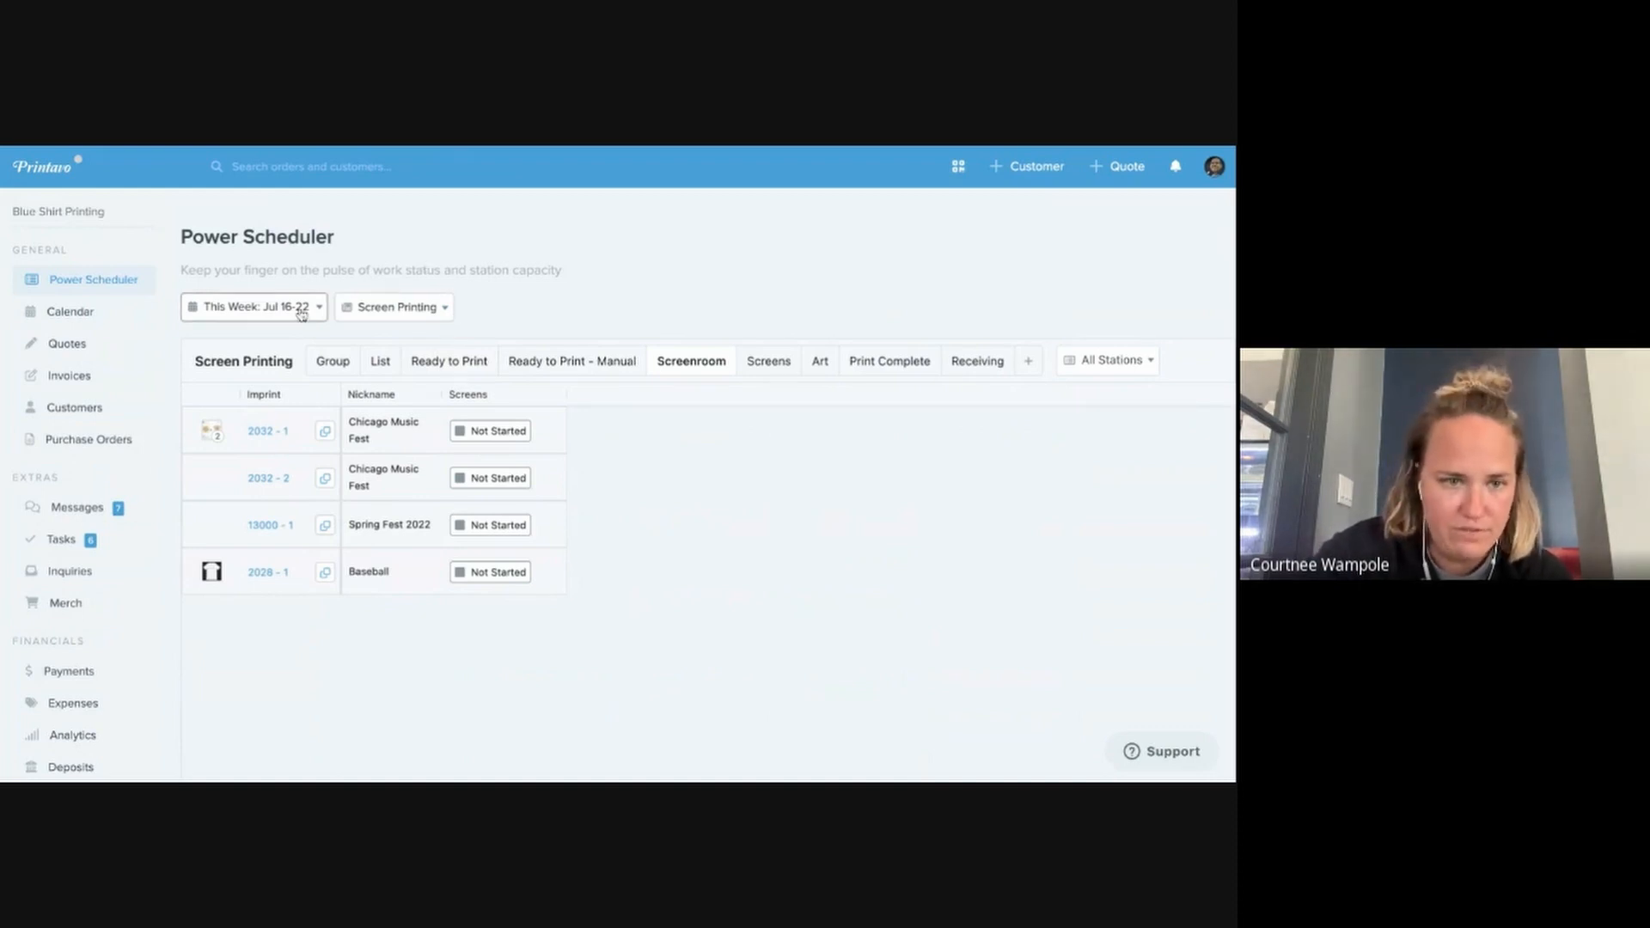
Switch the Power Scheduler from Screen Printing to DTG and show this week's DTG imprints as a list
{"action": "left_click", "coordinate": [390, 311]}
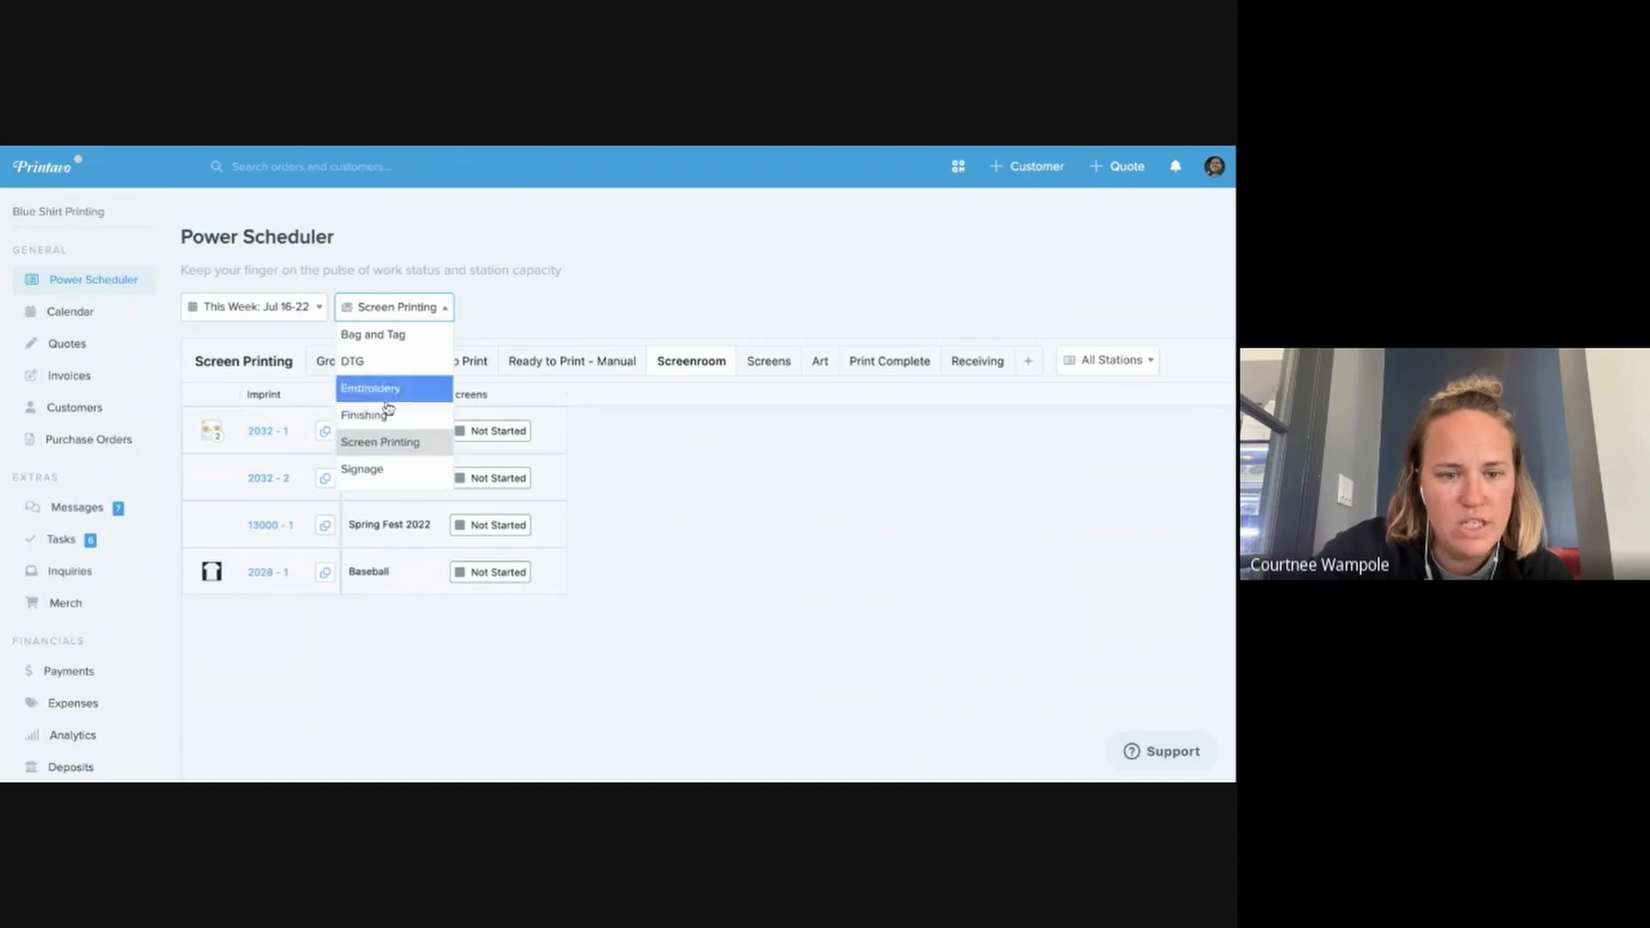
{"action": "left_click", "coordinate": [392, 358]}
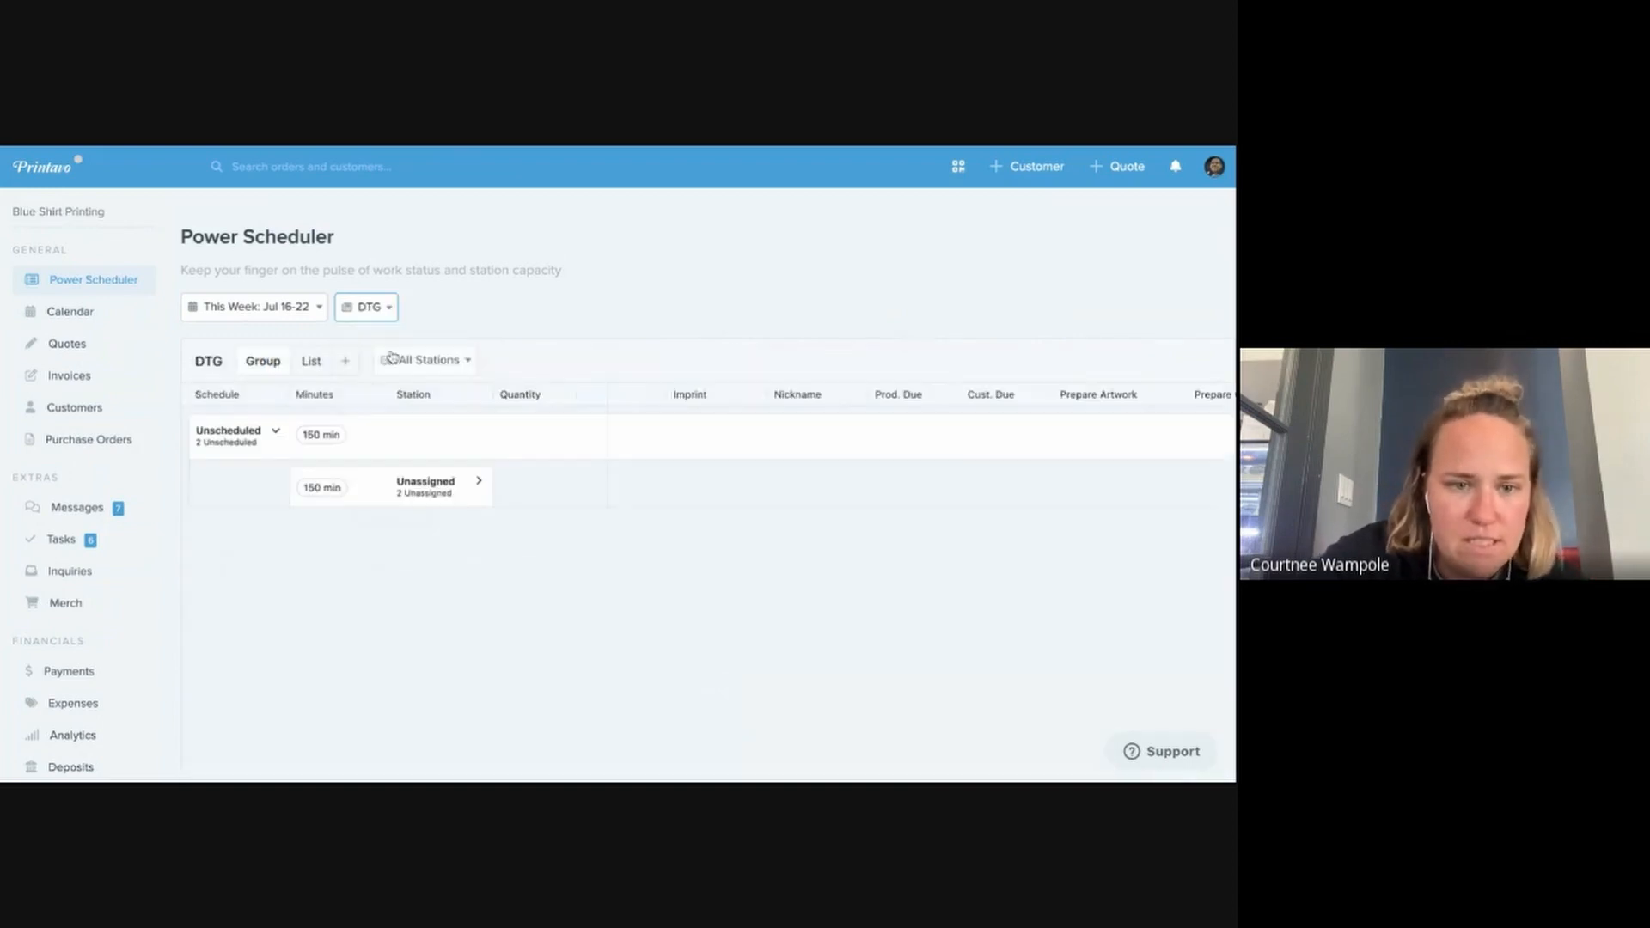
{"action": "left_click", "coordinate": [311, 361]}
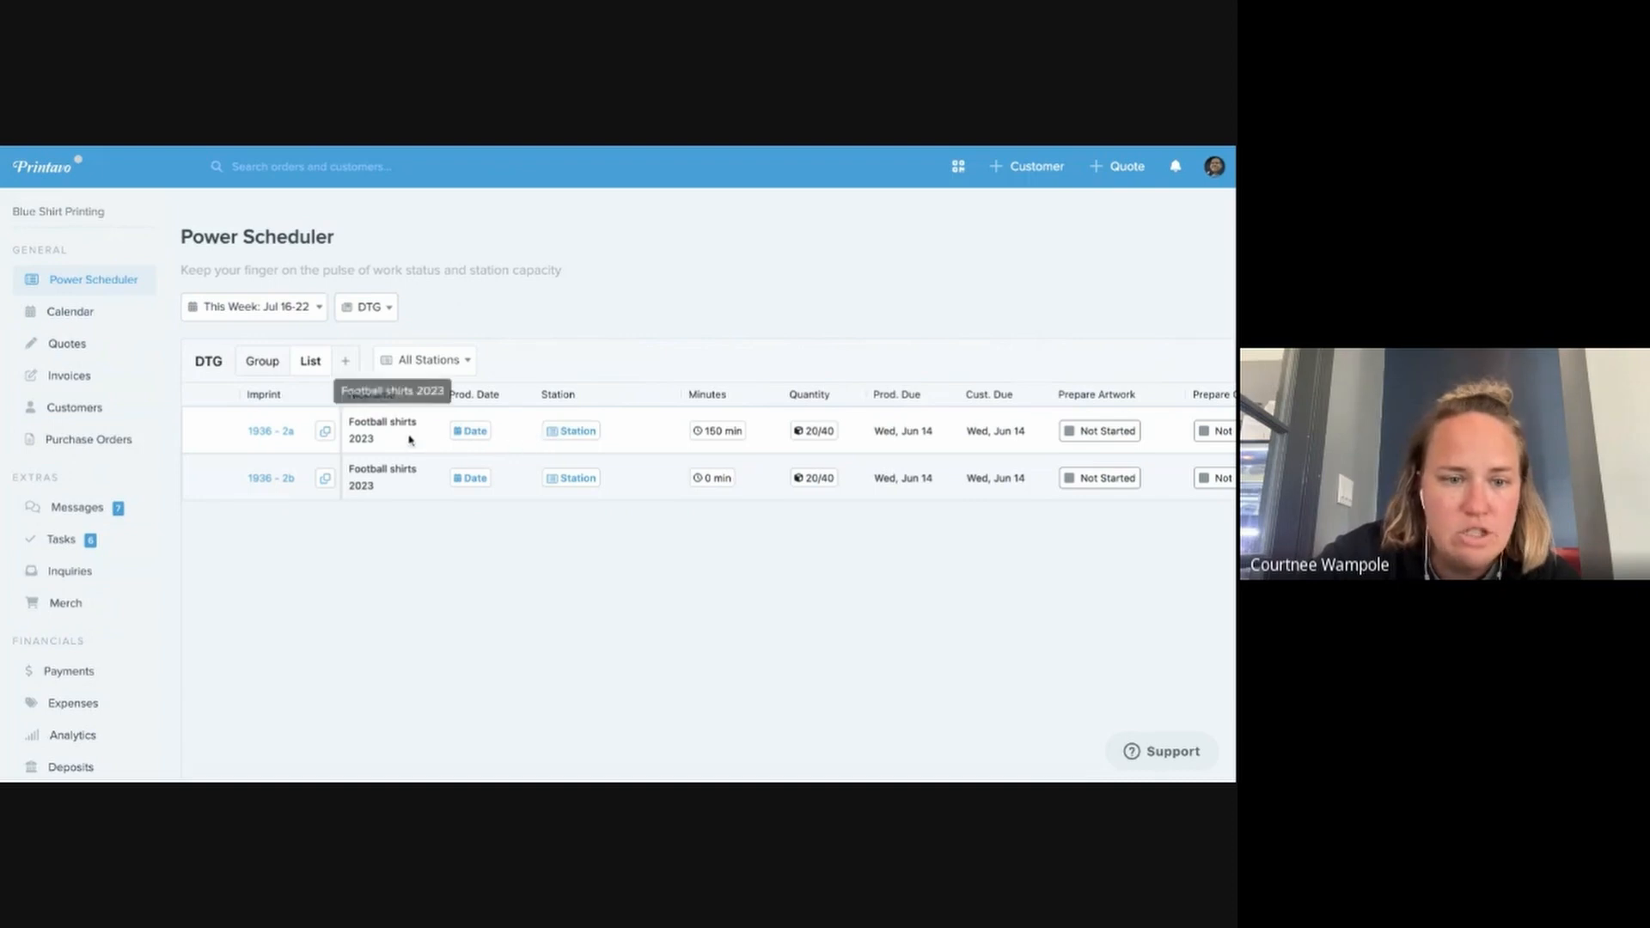
Duplicate the first Football shirts 2023 imprint in the DTG list and review the production stage and invoice status columns
{"action": "left_click", "coordinate": [325, 432]}
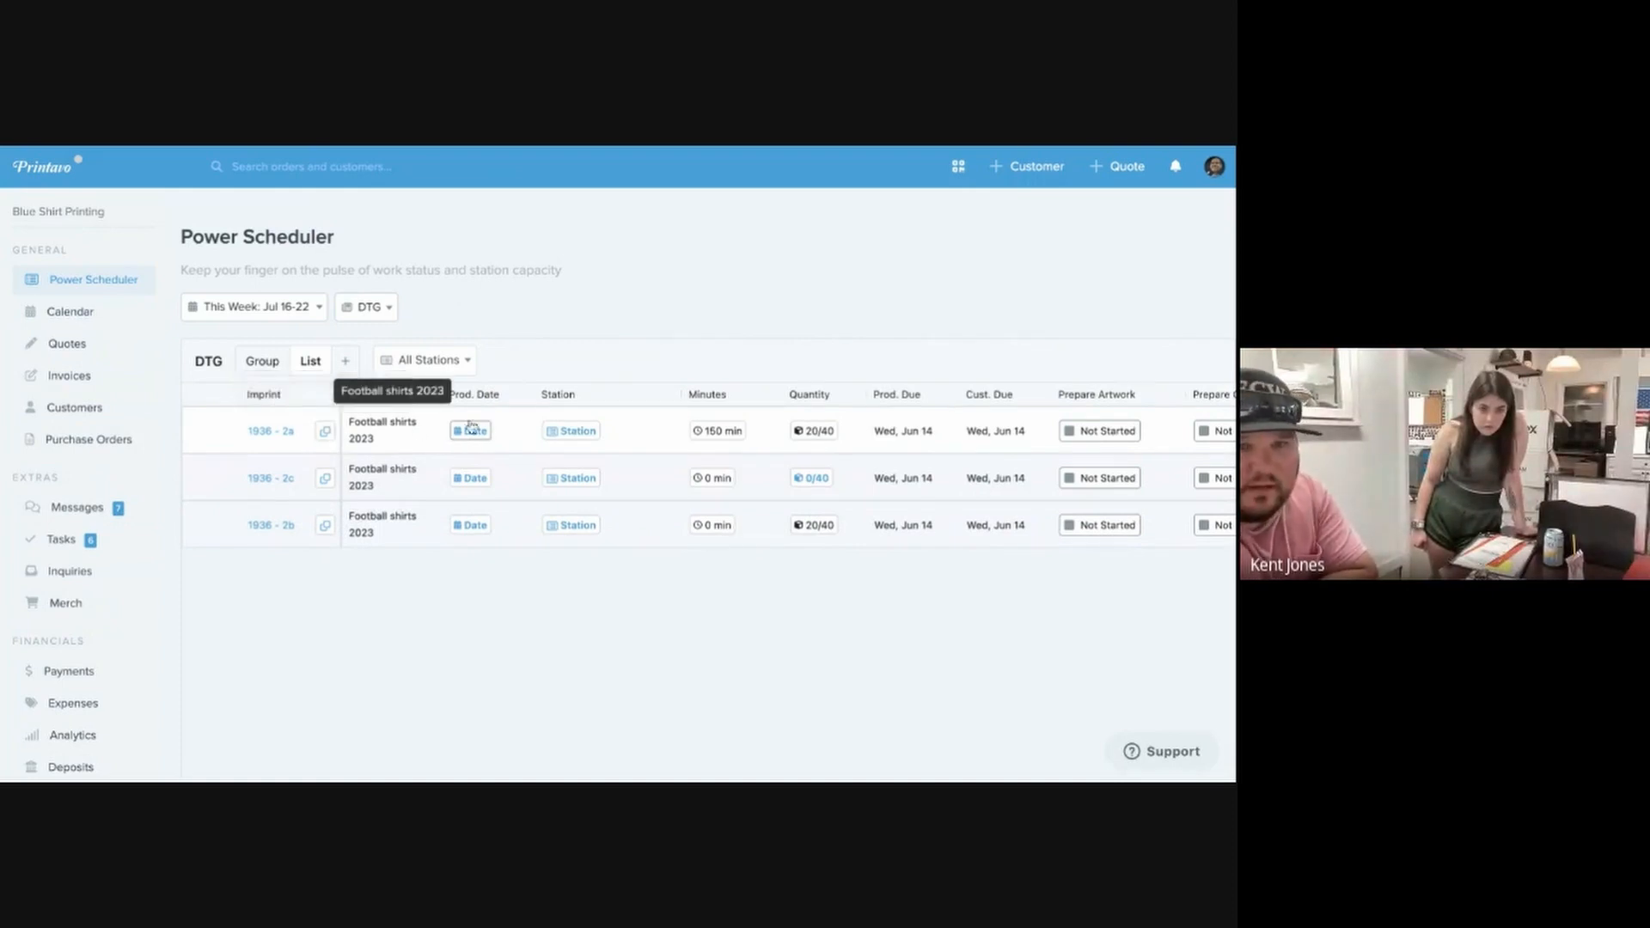
{"action": "left_click", "coordinate": [456, 367]}
{"action": "left_click", "coordinate": [453, 367]}
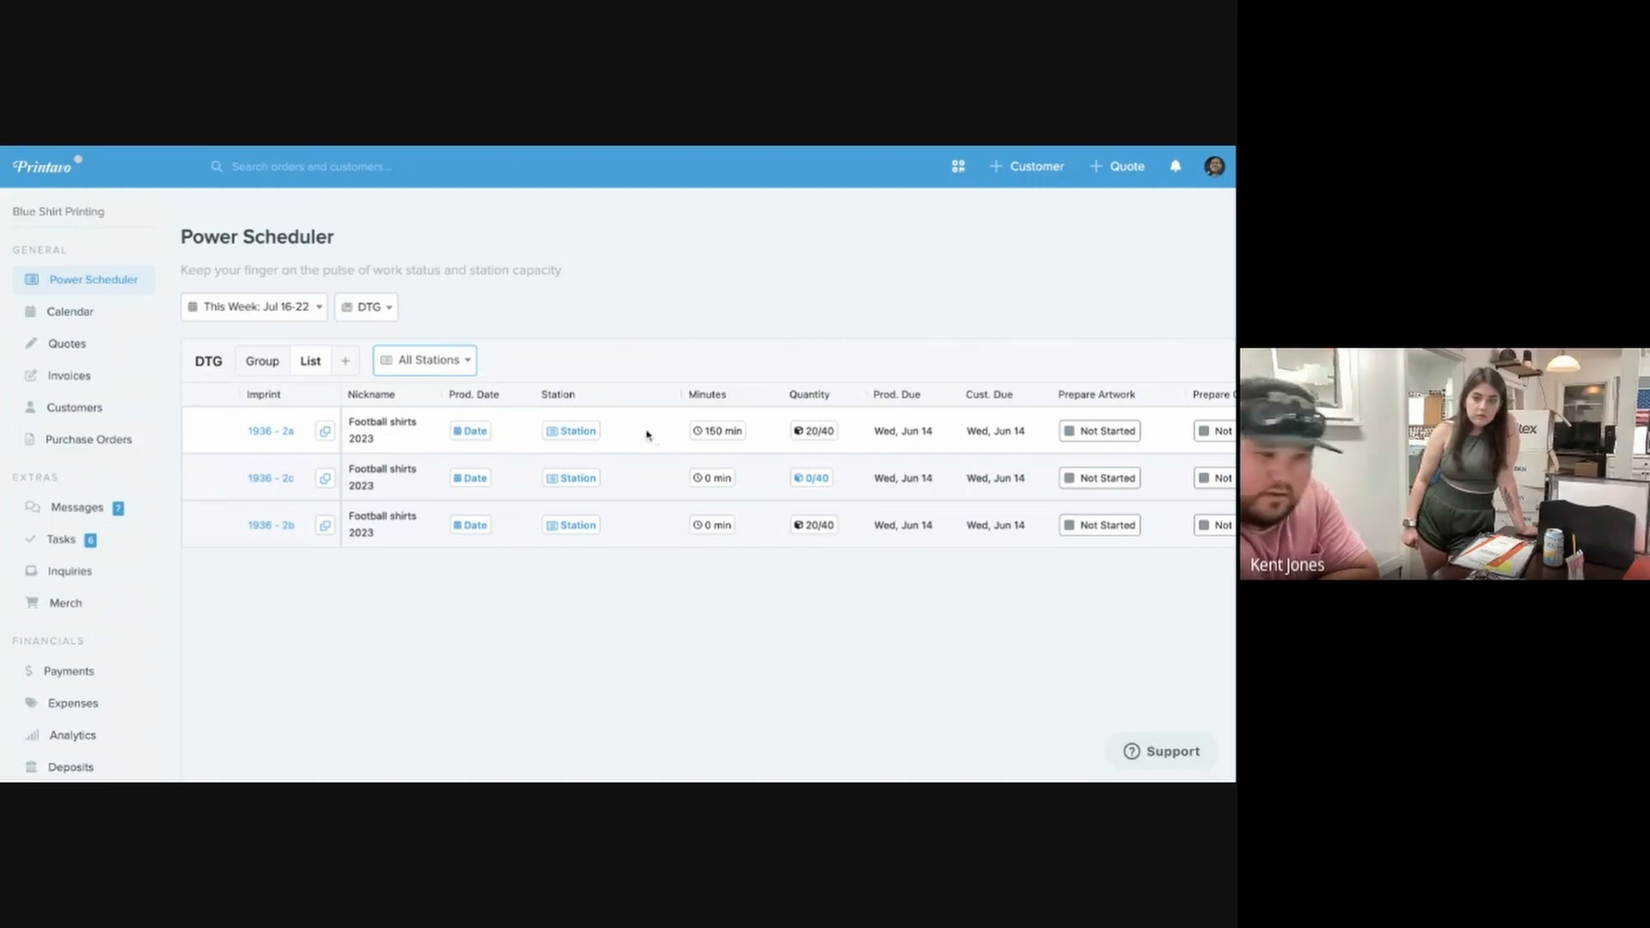
{"action": "scroll", "coordinate": [615, 438], "scroll_direction": "right", "scroll_amount": 5}
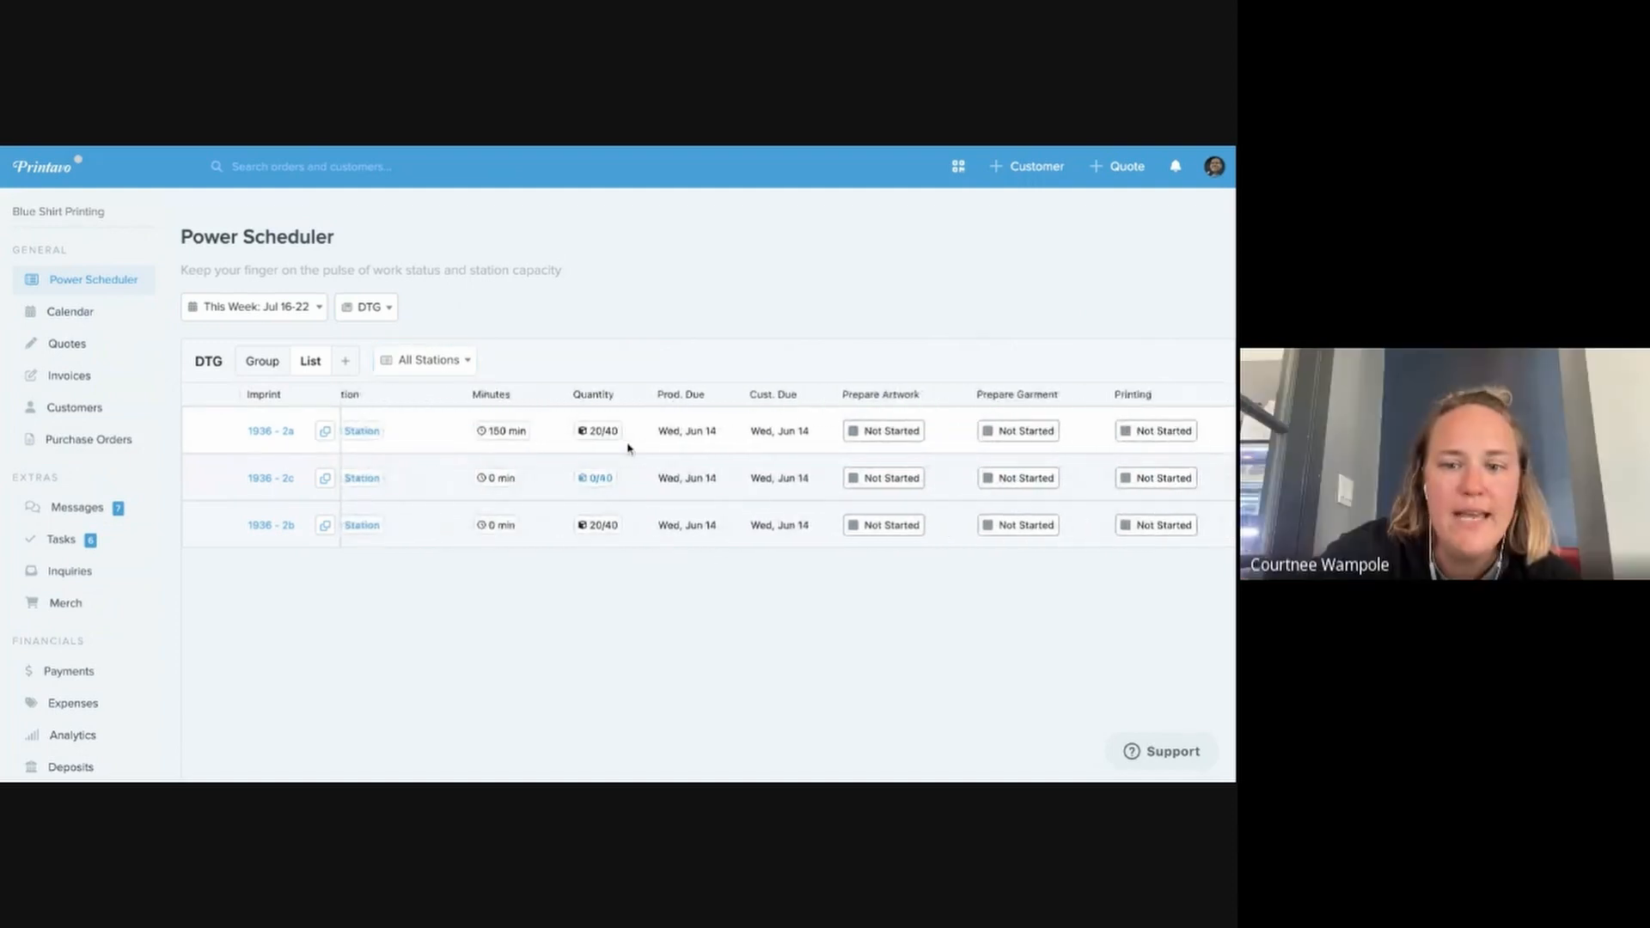
{"action": "scroll", "coordinate": [886, 449], "scroll_direction": "right", "scroll_amount": 5}
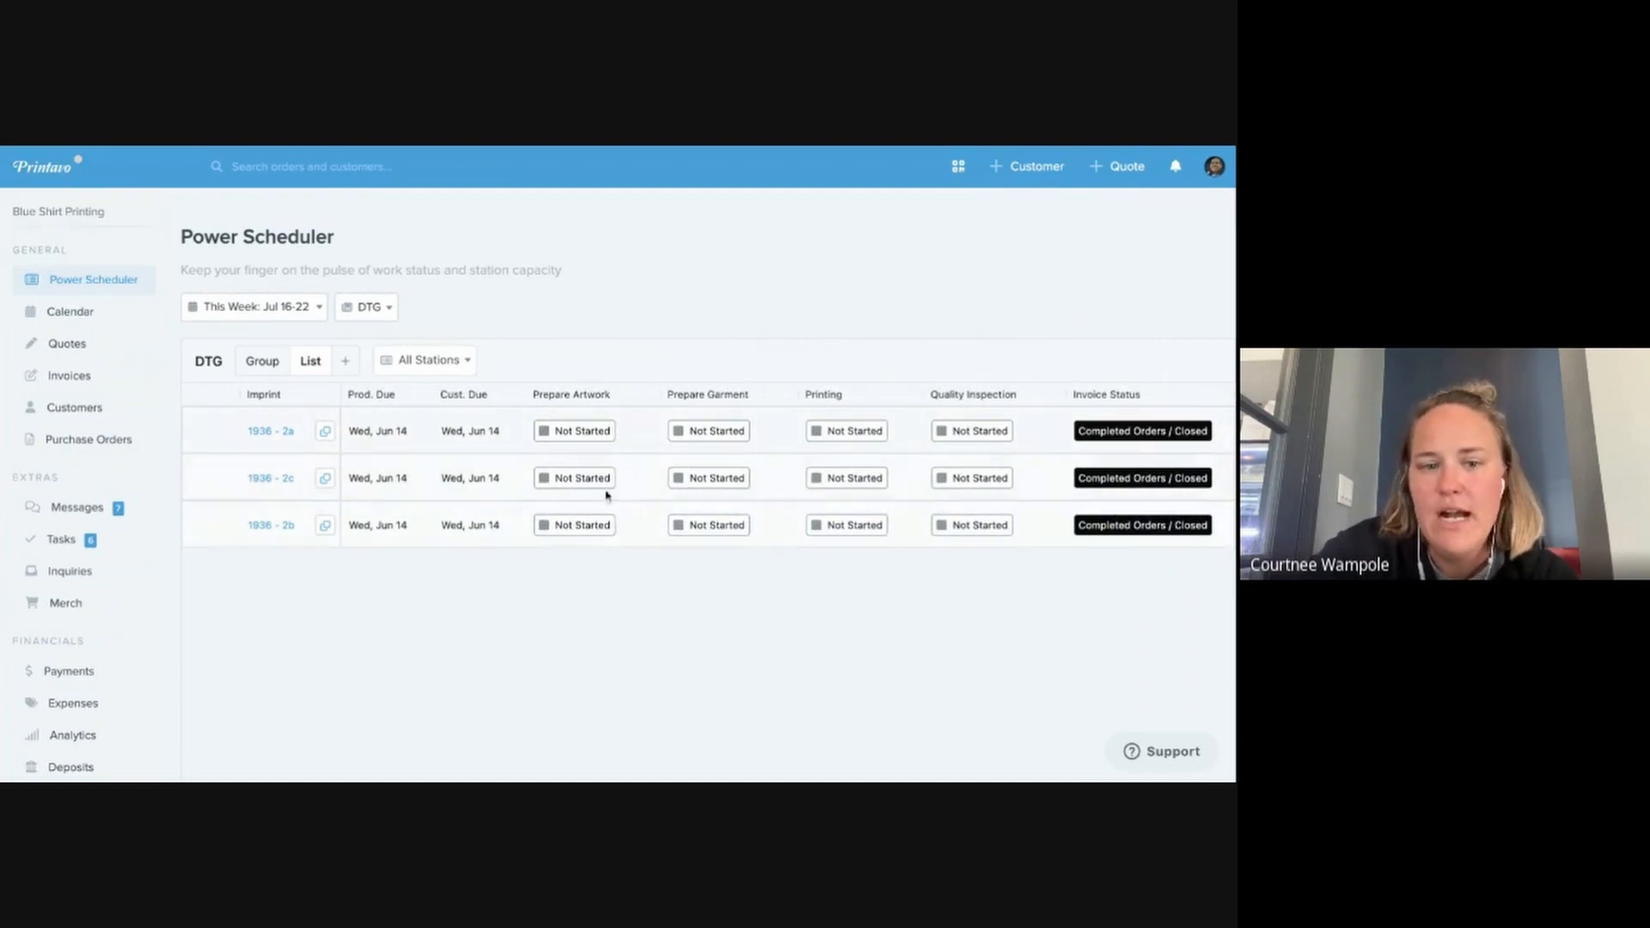
Switch the Power Scheduler to Screen Printing and review the stage columns of this week's imprint list
{"action": "left_click", "coordinate": [386, 311]}
{"action": "left_click", "coordinate": [382, 444]}
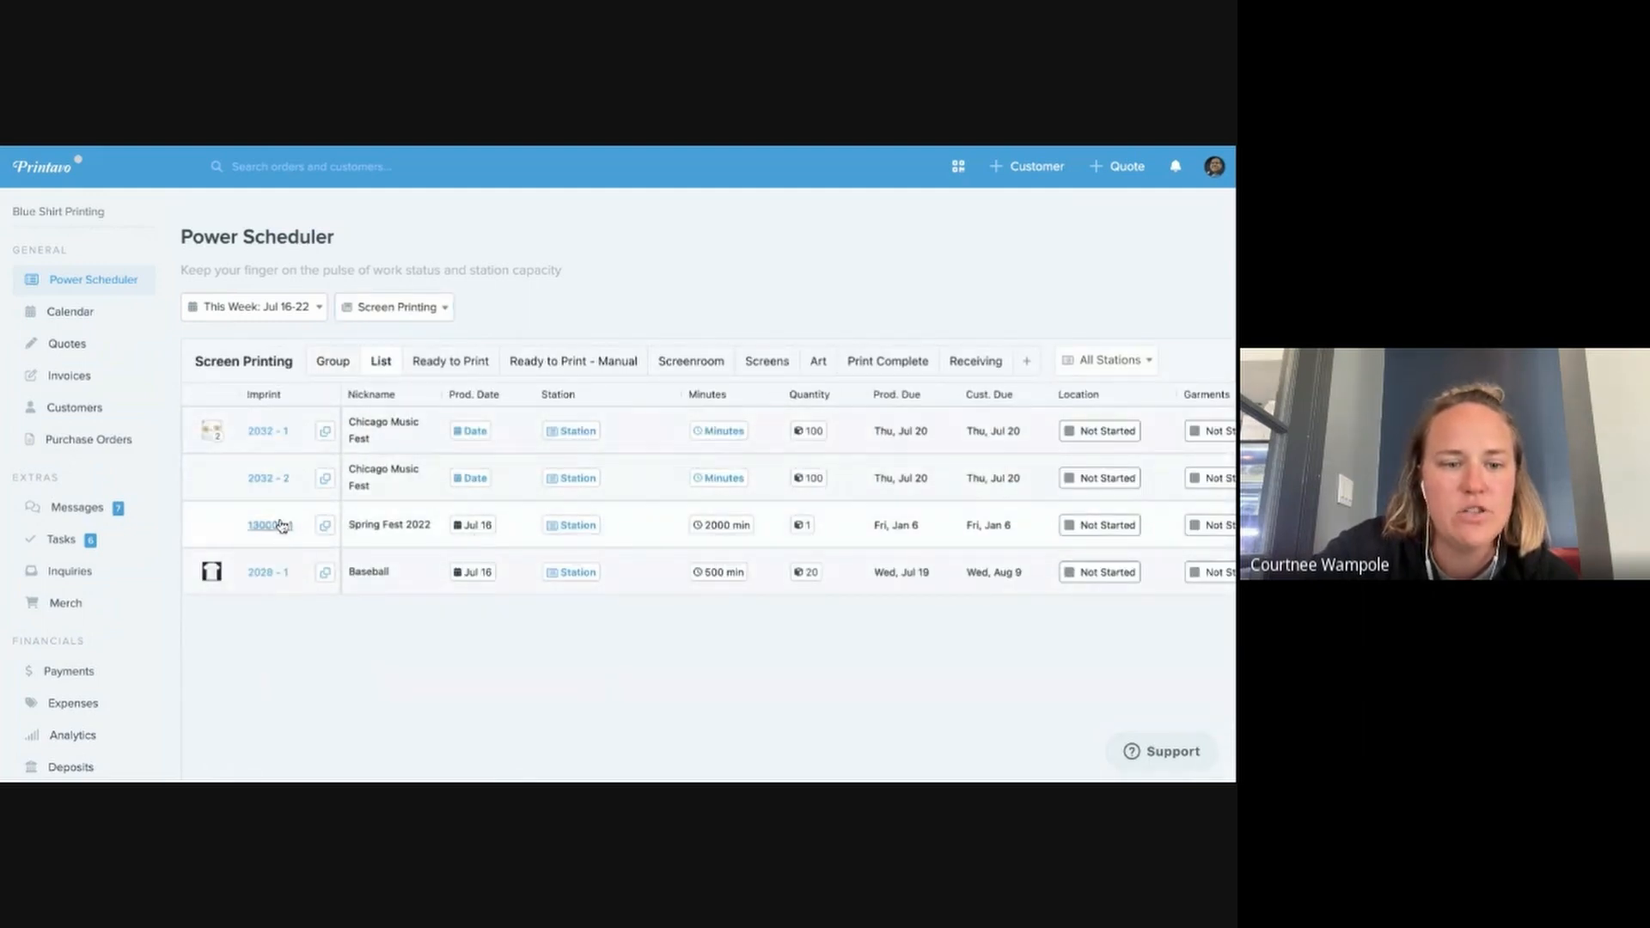
{"action": "left_click", "coordinate": [458, 370]}
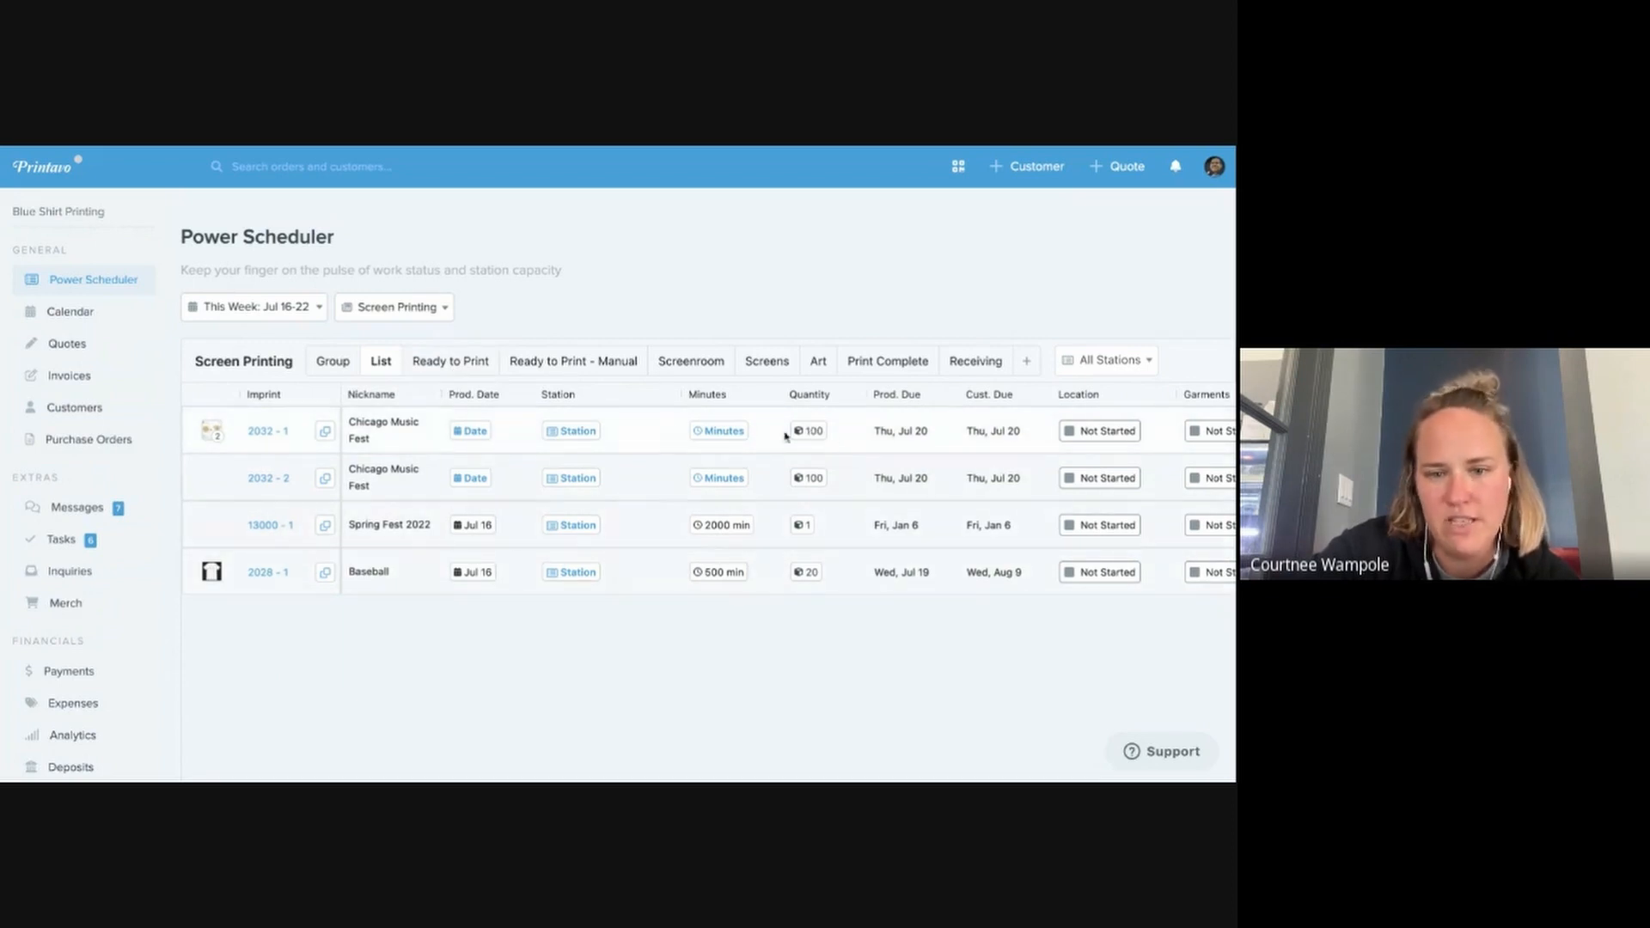
{"action": "scroll", "coordinate": [638, 437], "scroll_direction": "right", "scroll_amount": 5}
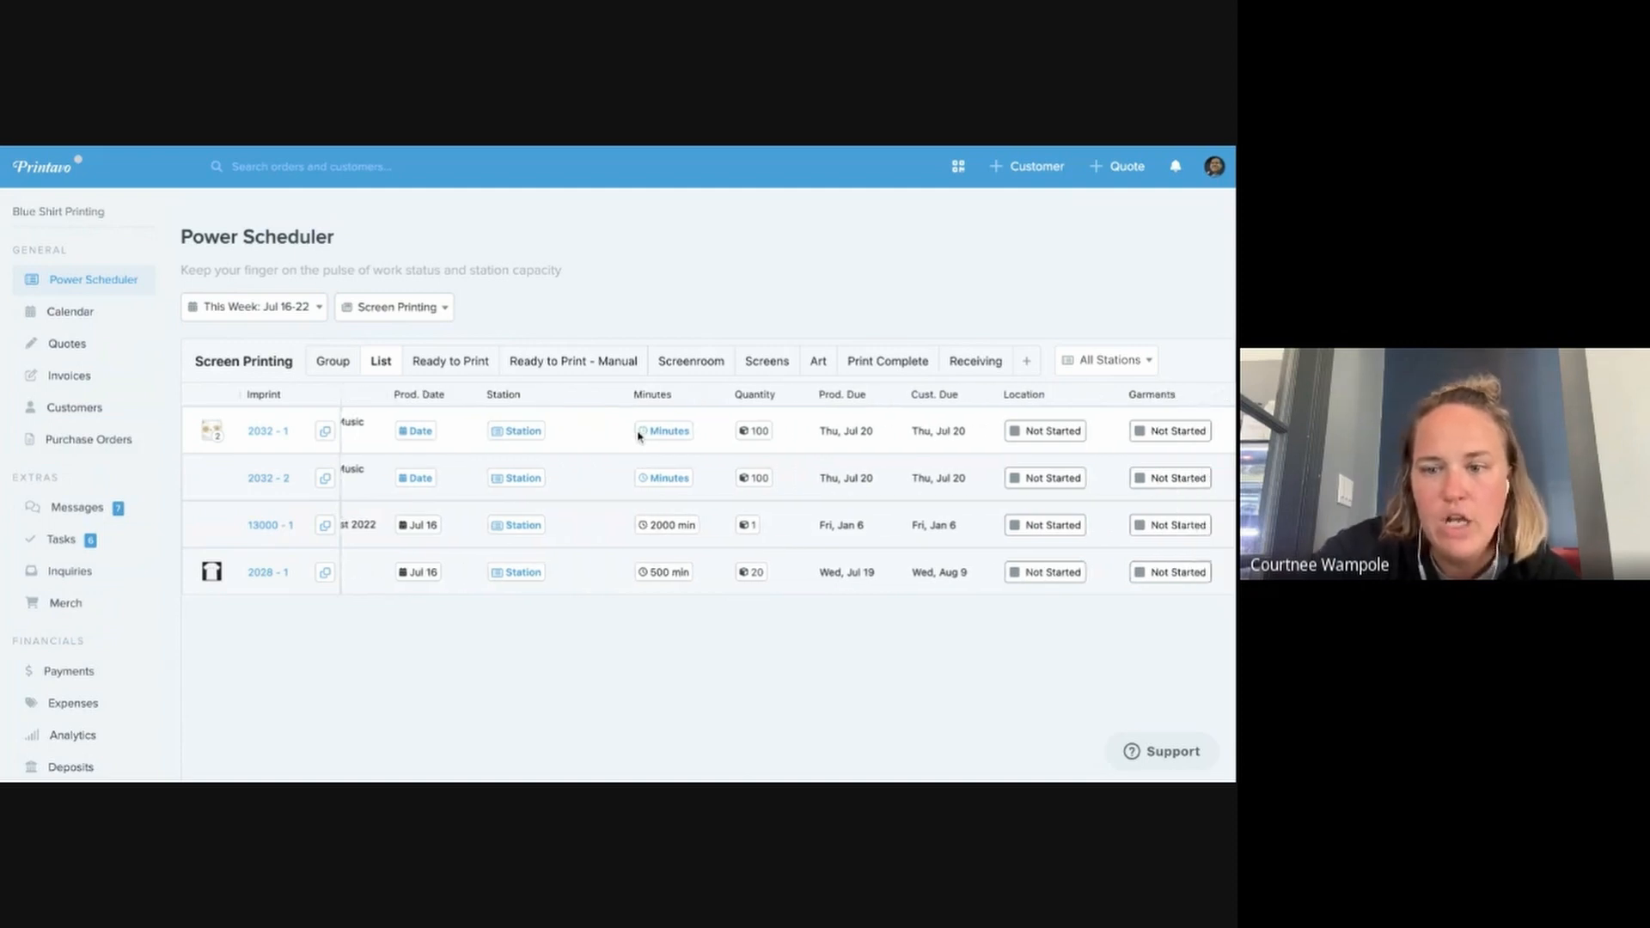
{"action": "scroll", "coordinate": [638, 434], "scroll_direction": "left", "scroll_amount": 2}
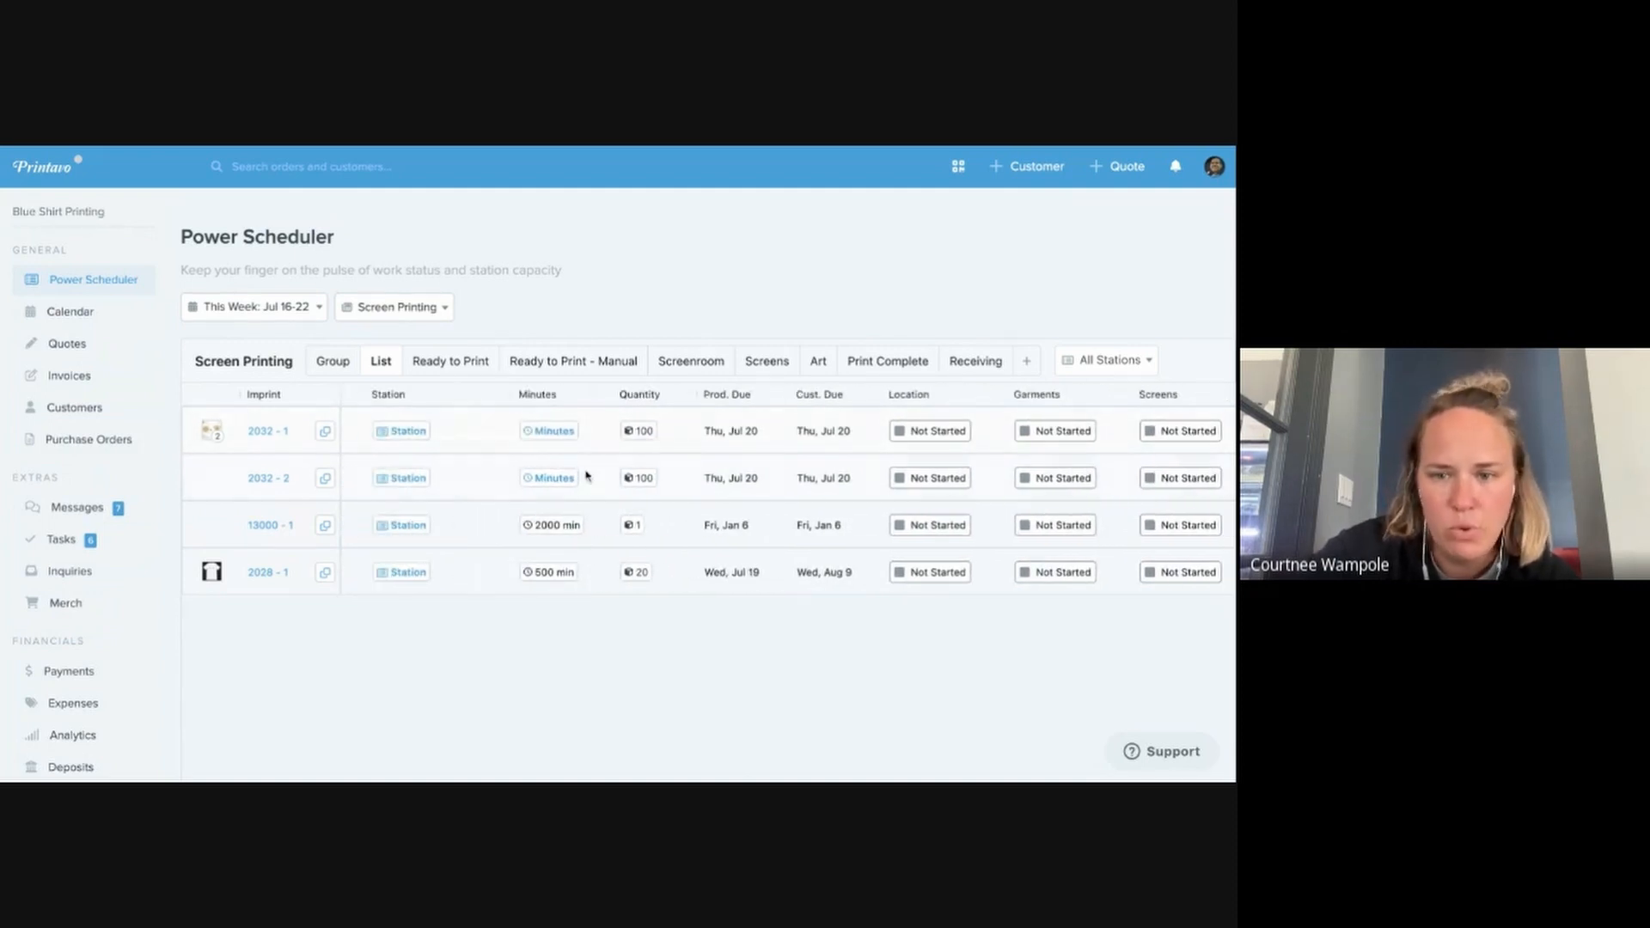
{"action": "scroll", "coordinate": [796, 471], "scroll_direction": "right", "scroll_amount": 4}
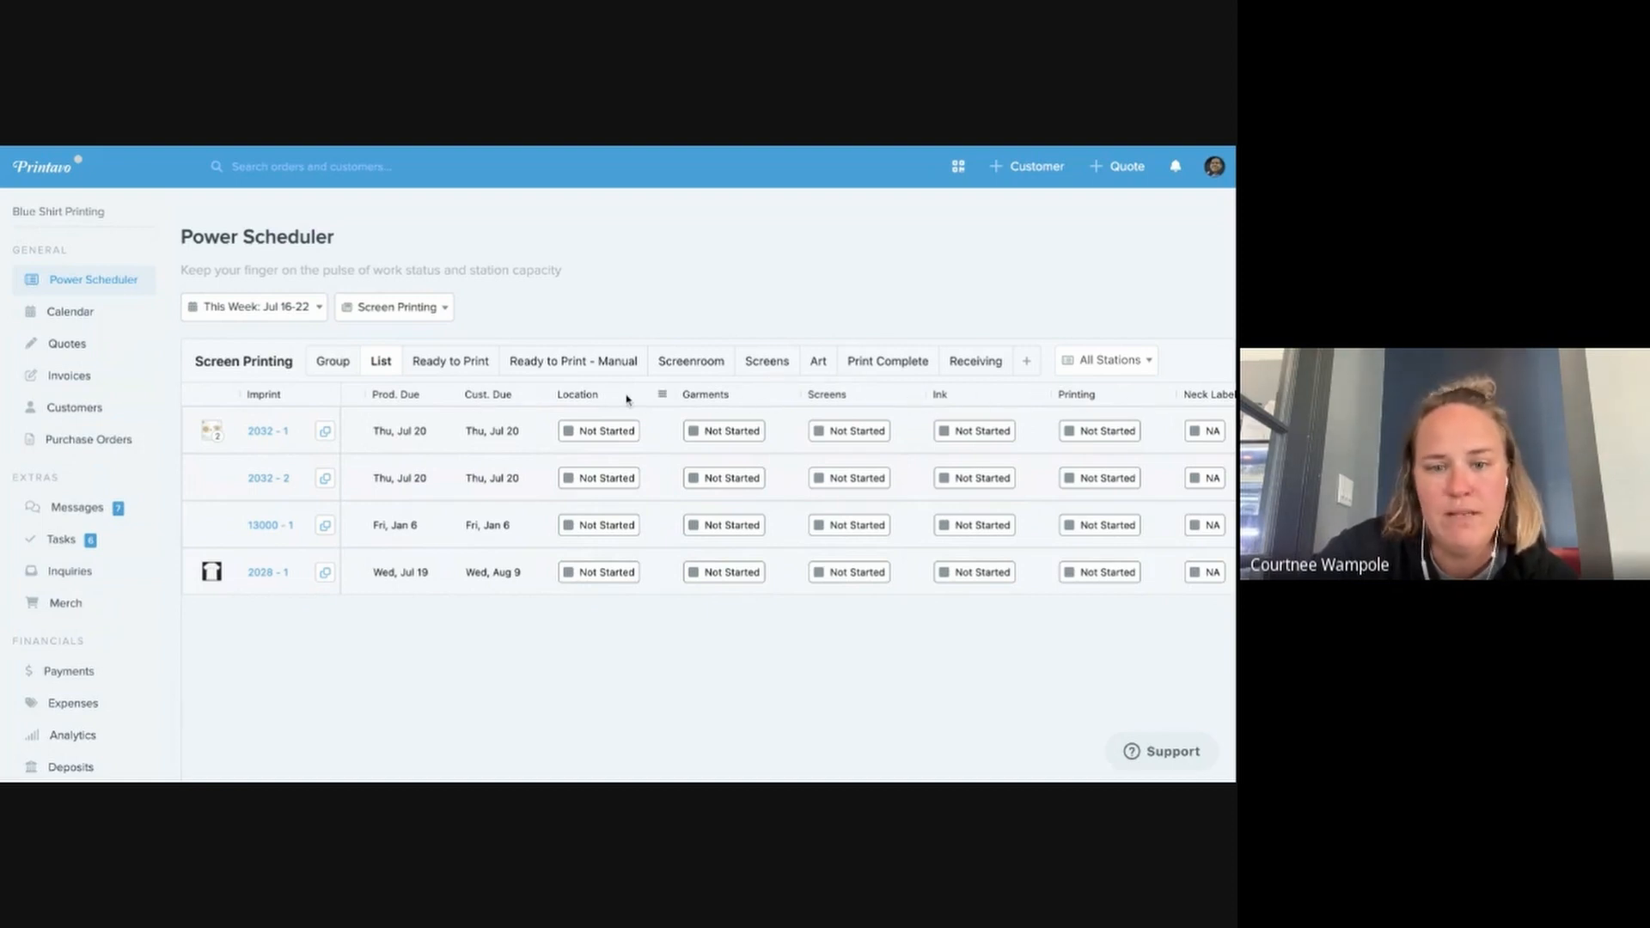
Check the Garments status options for the first Chicago Music Fest imprint, keeping Not Started
{"action": "left_click", "coordinate": [706, 432]}
{"action": "left_click", "coordinate": [708, 434]}
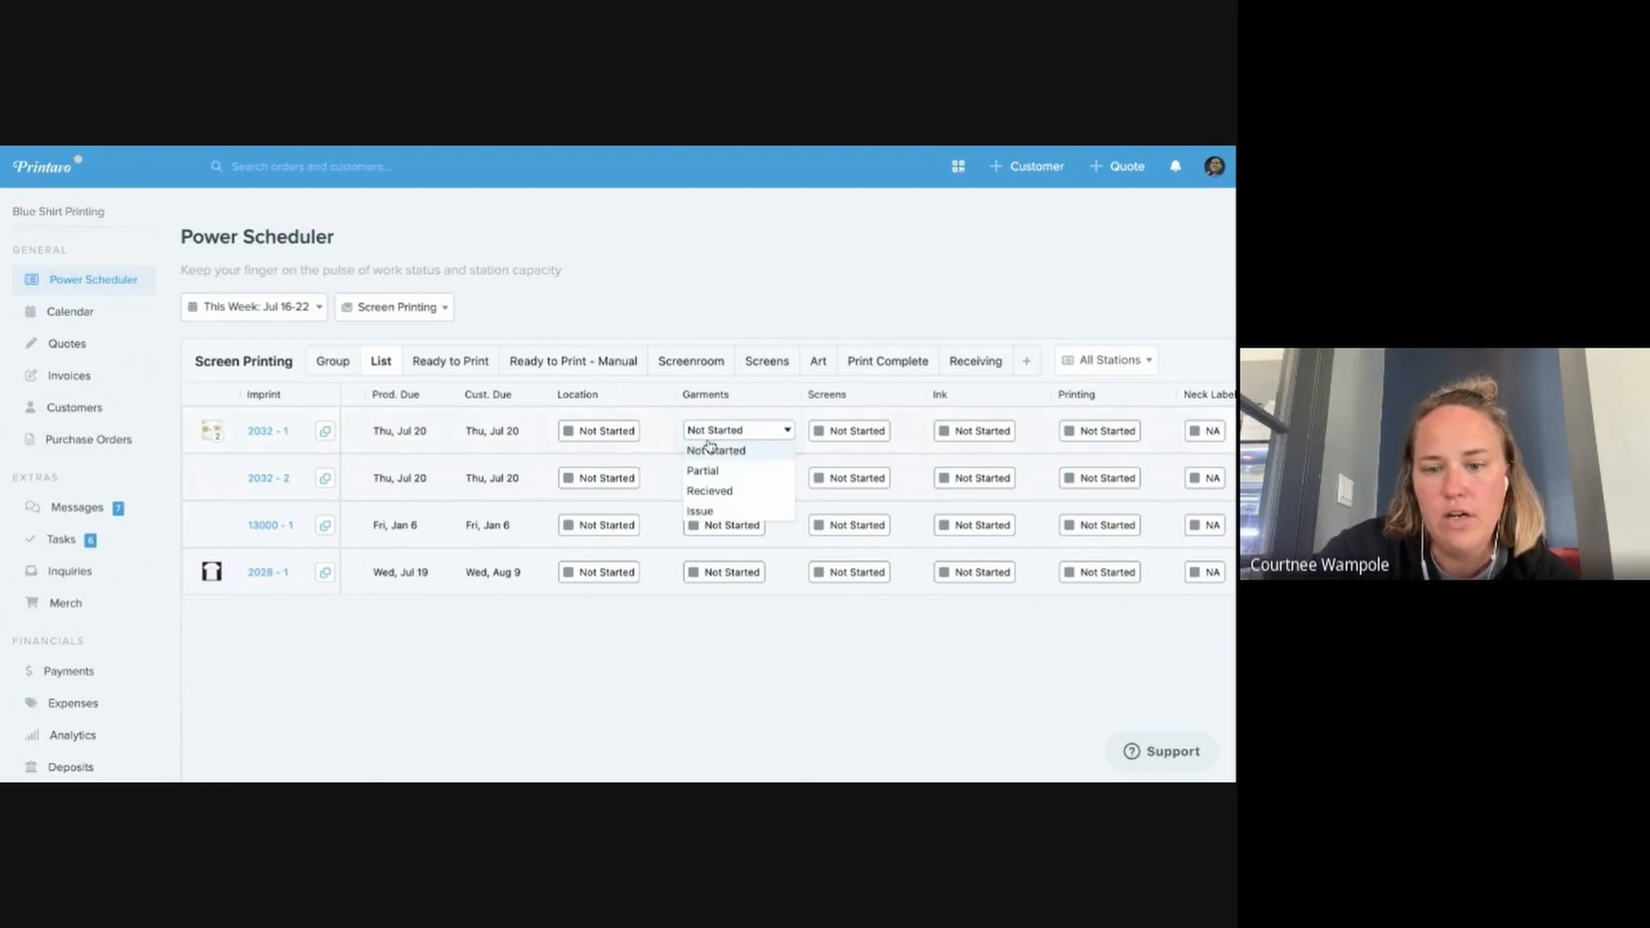
{"action": "left_click", "coordinate": [710, 442]}
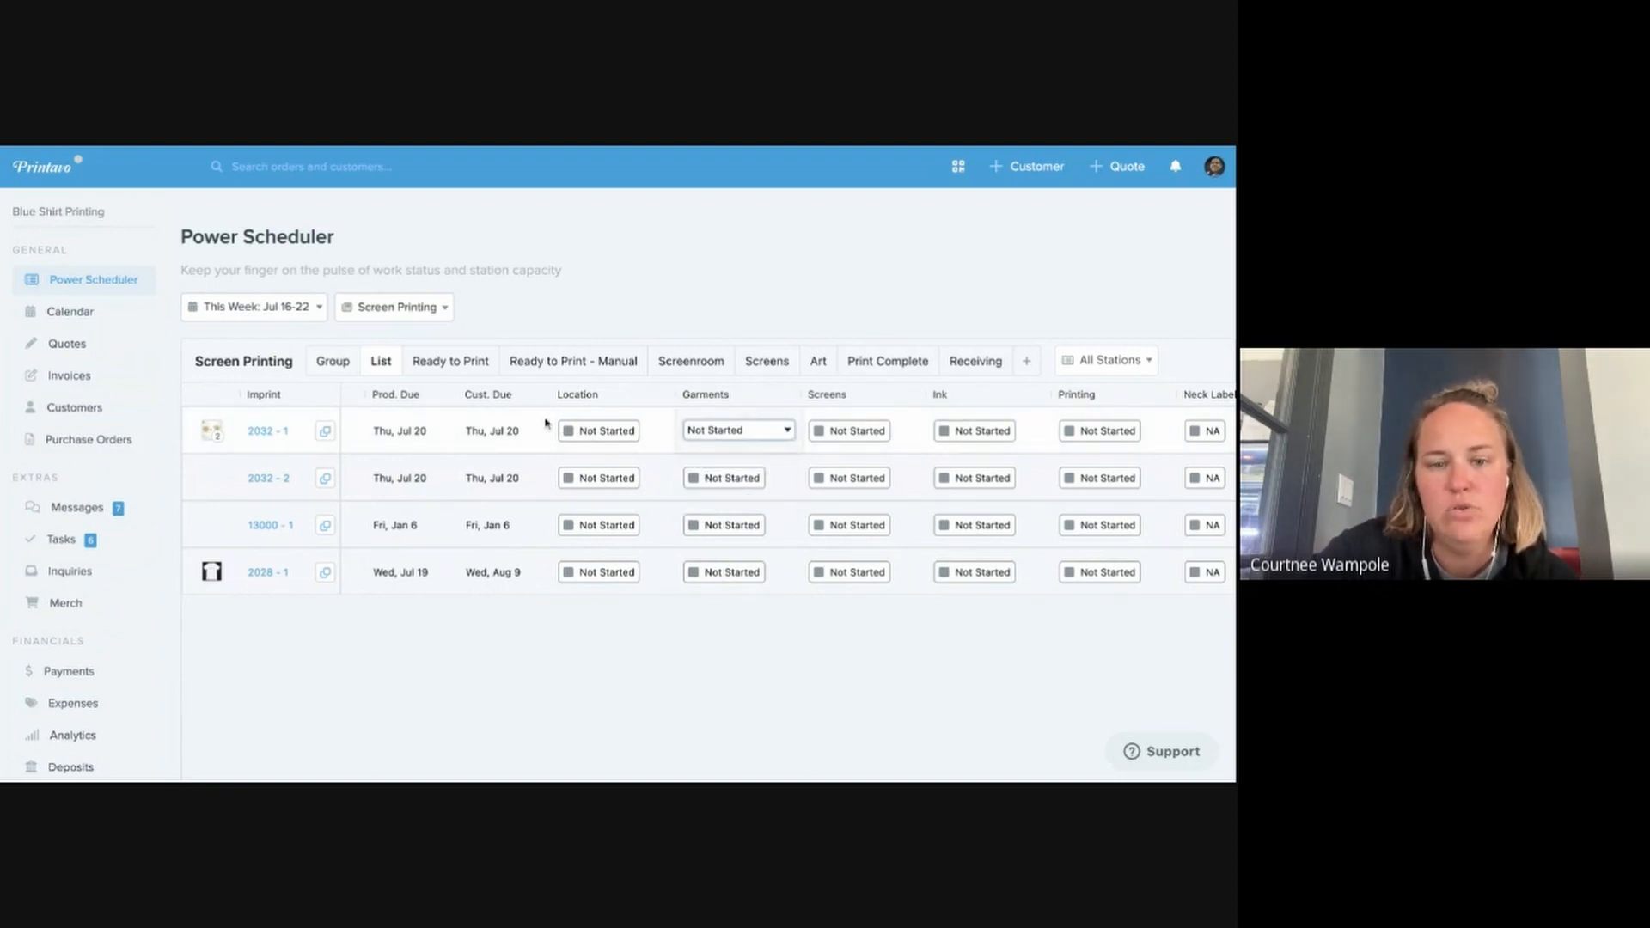
View the Screen Printing imprints in the Art view and in the Screens view
{"action": "scroll", "coordinate": [550, 427], "scroll_direction": "left", "scroll_amount": 3}
{"action": "scroll", "coordinate": [546, 423], "scroll_direction": "left", "scroll_amount": 3}
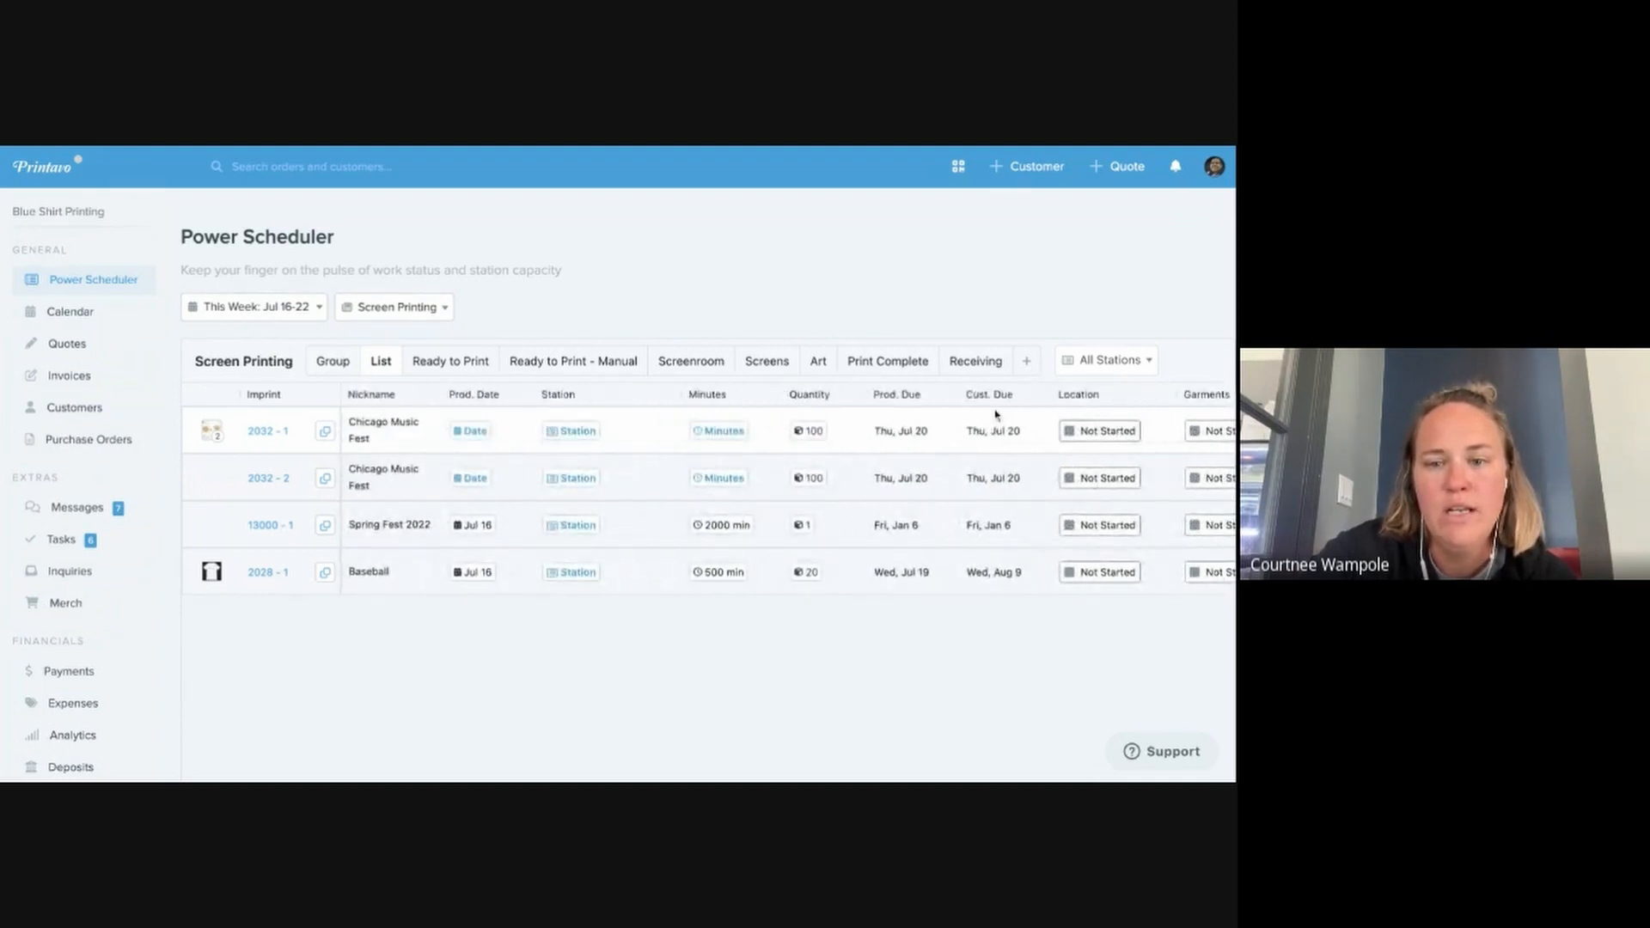
{"action": "left_click", "coordinate": [821, 362]}
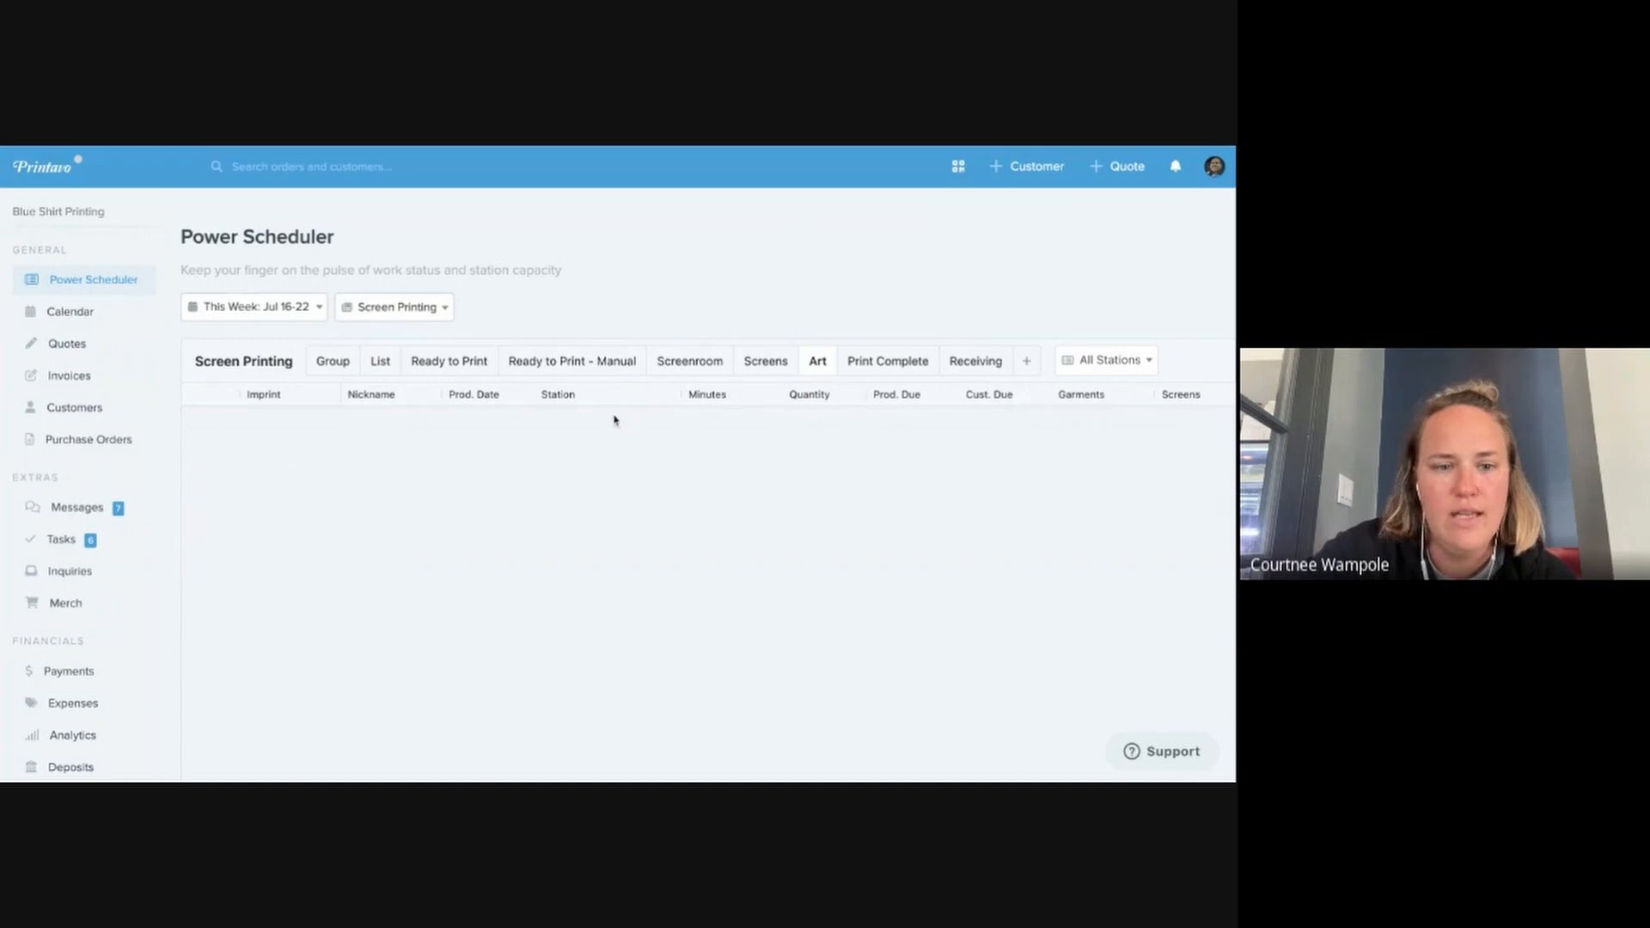
{"action": "left_click", "coordinate": [746, 371]}
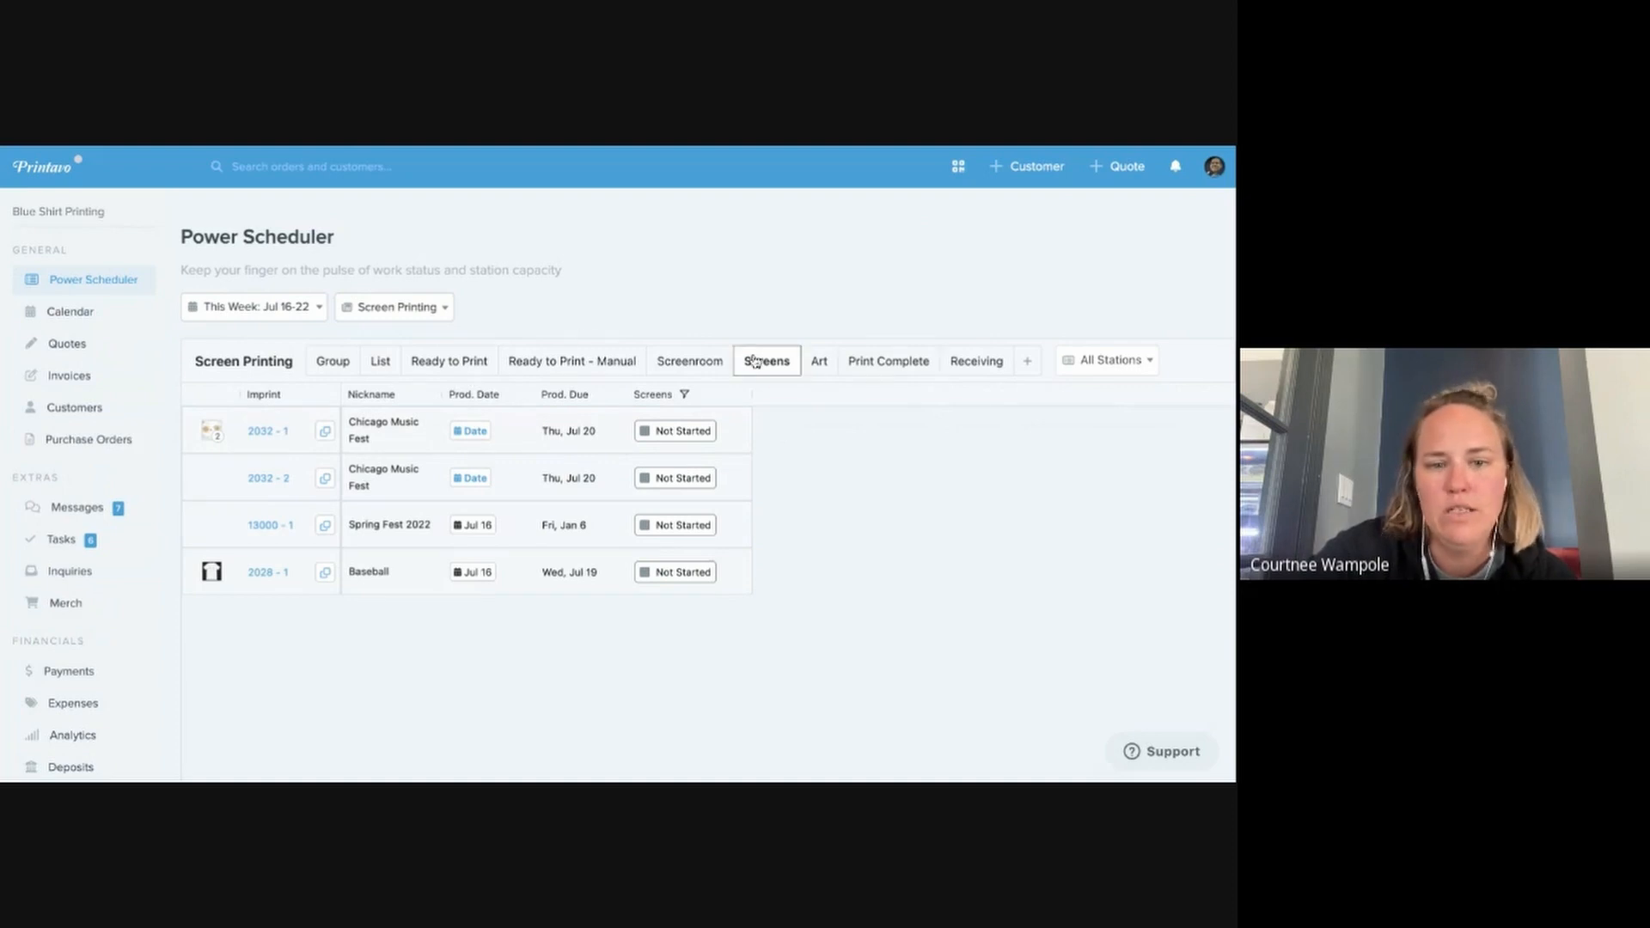
Show the Screen Printing imprints in the Group view and expand the unassigned imprints in the Unscheduled section
{"action": "left_click", "coordinate": [350, 359]}
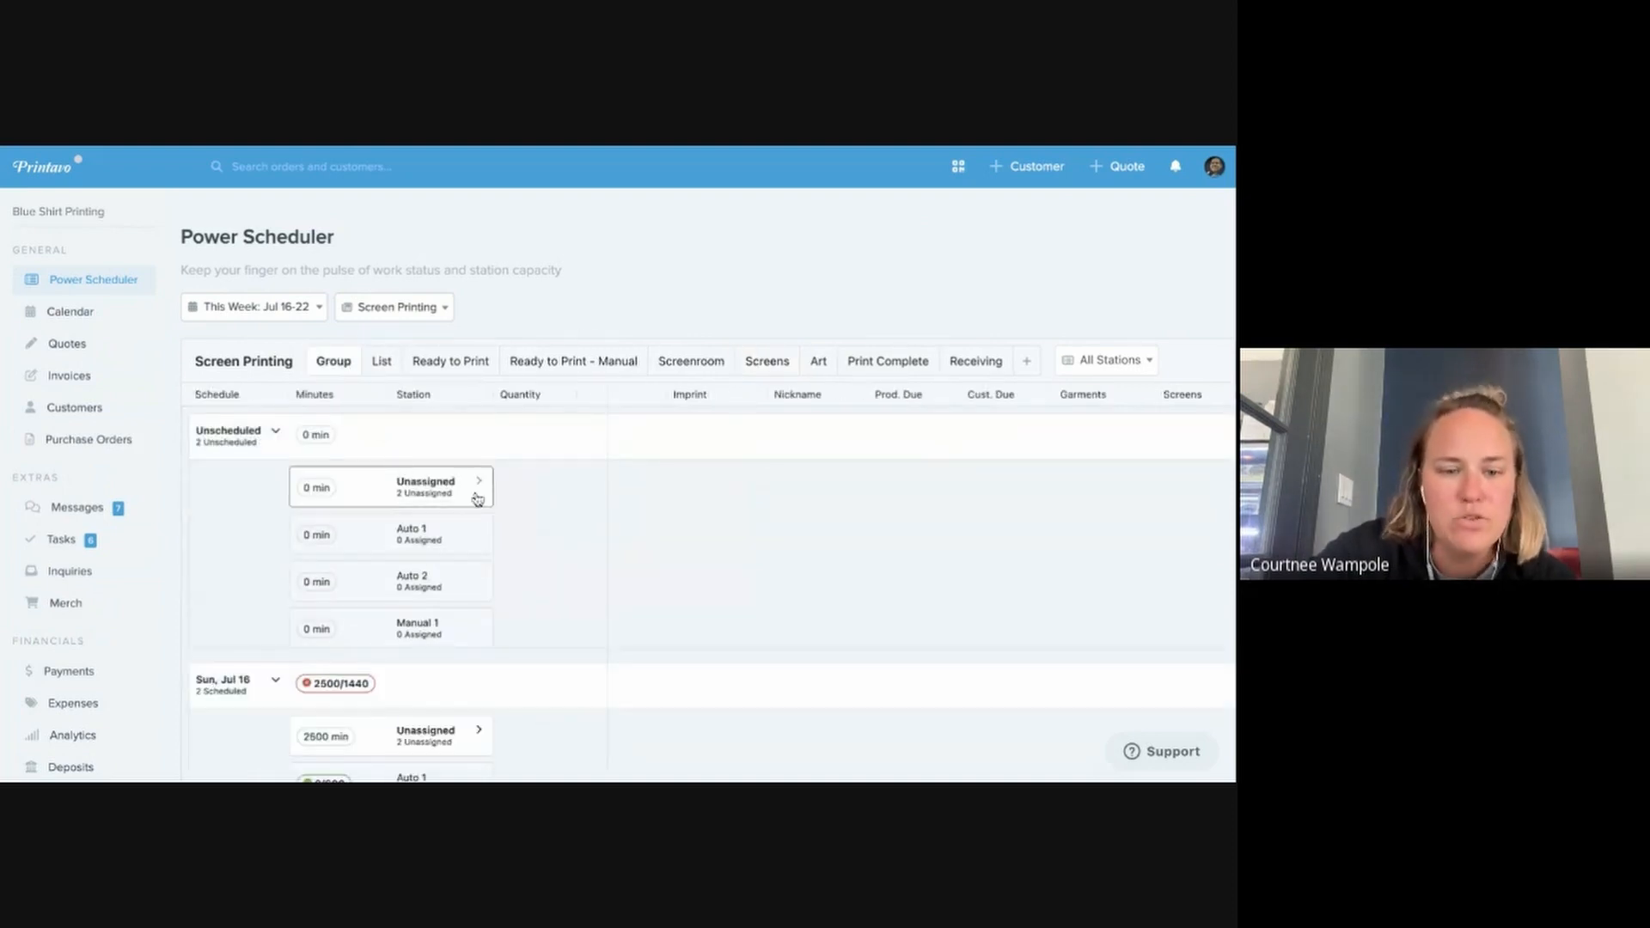
{"action": "scroll", "coordinate": [485, 503], "scroll_direction": "down", "scroll_amount": 1}
{"action": "left_click", "coordinate": [448, 460]}
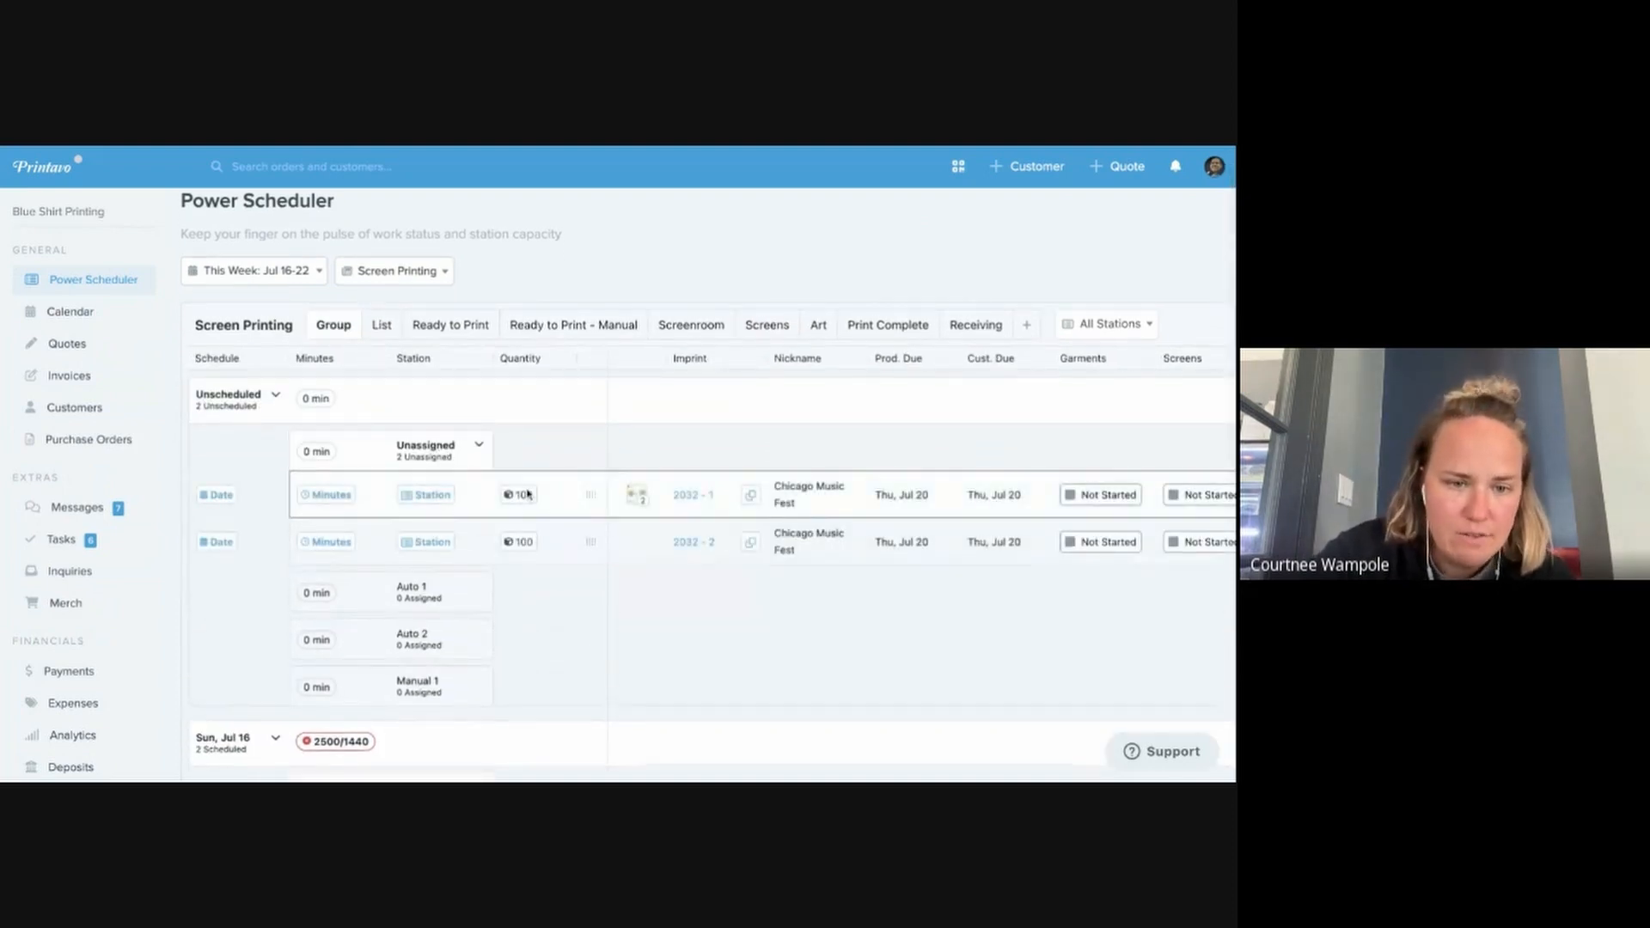
{"action": "scroll", "coordinate": [391, 589], "scroll_direction": "down", "scroll_amount": 4}
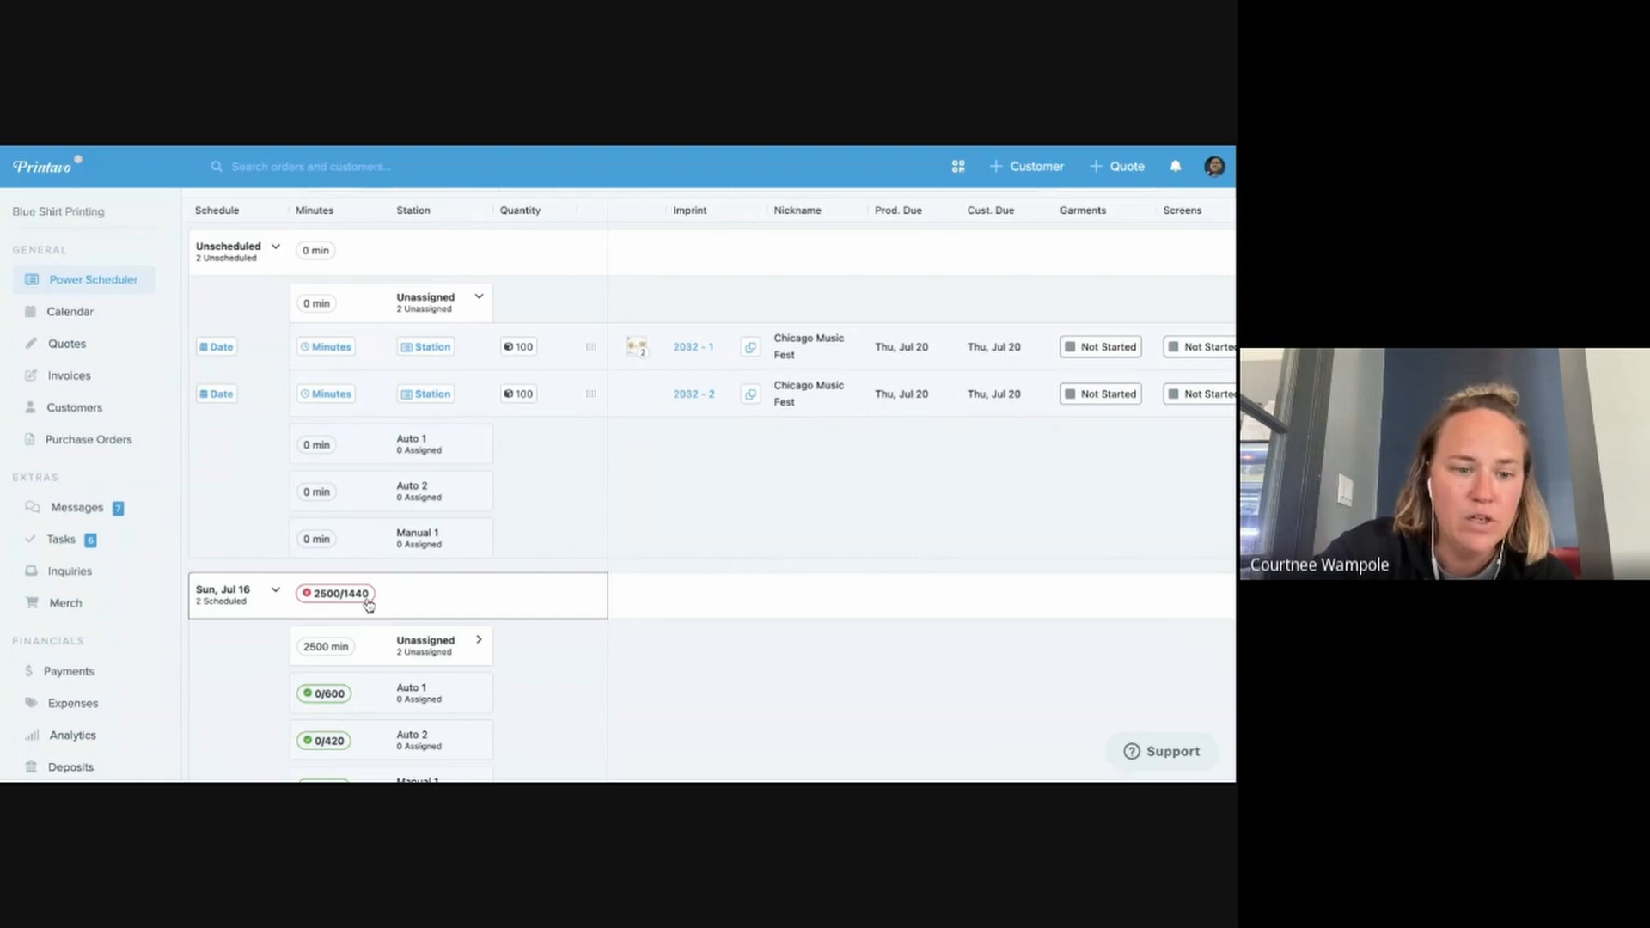
{"action": "scroll", "coordinate": [445, 430], "scroll_direction": "up", "scroll_amount": 2}
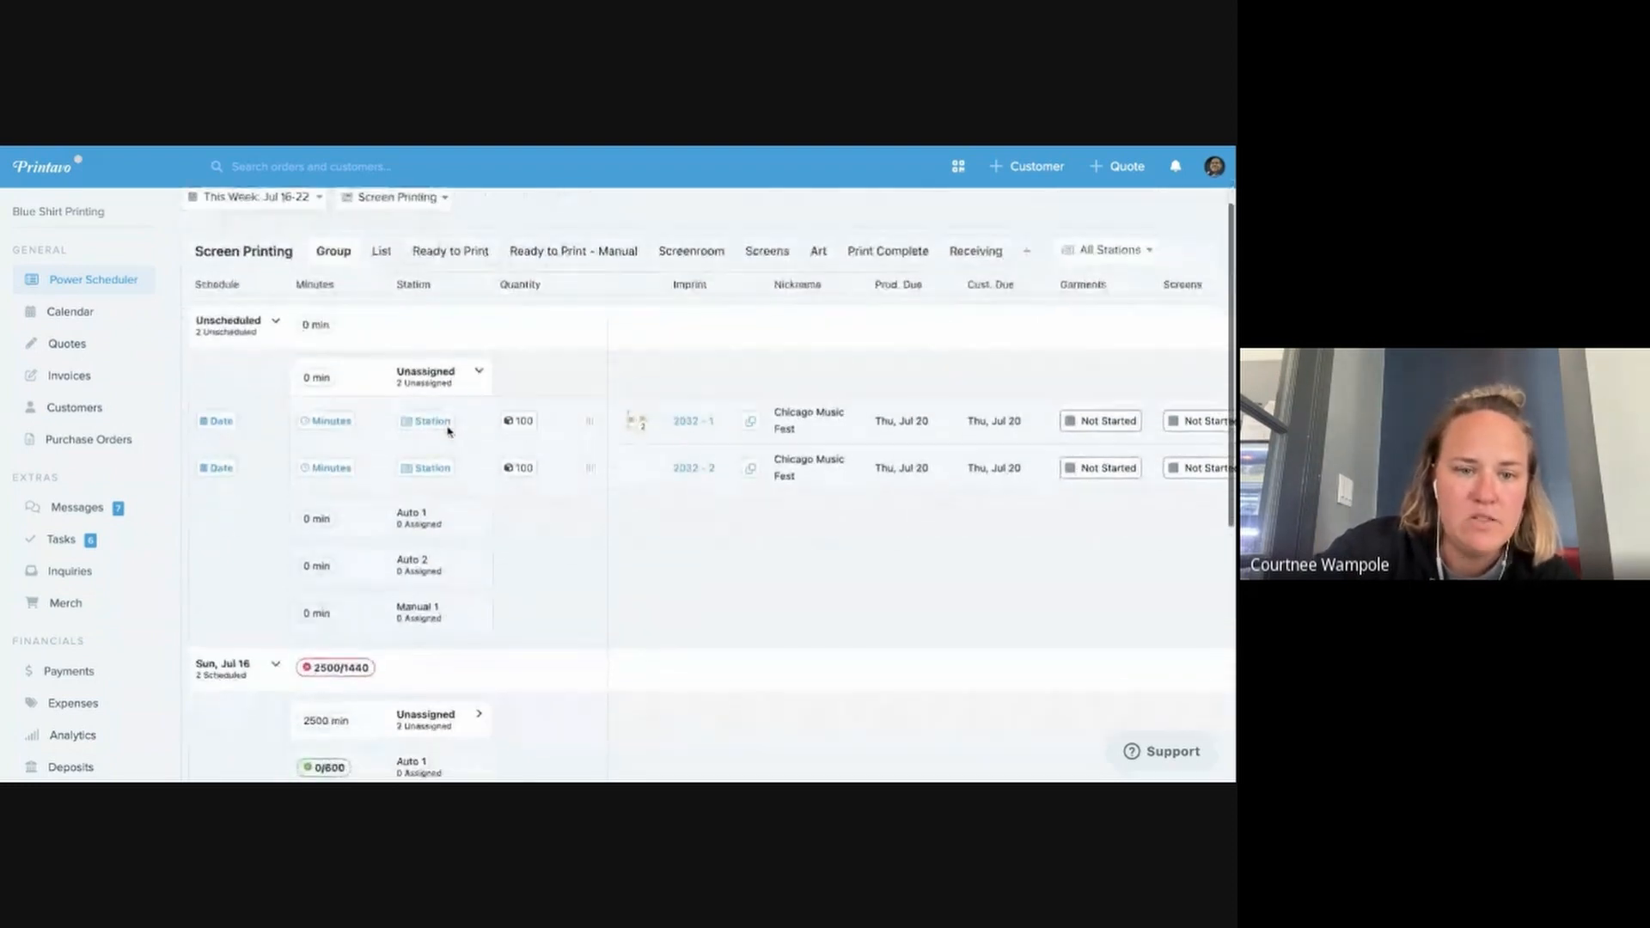
{"action": "scroll", "coordinate": [448, 431], "scroll_direction": "down", "scroll_amount": 1}
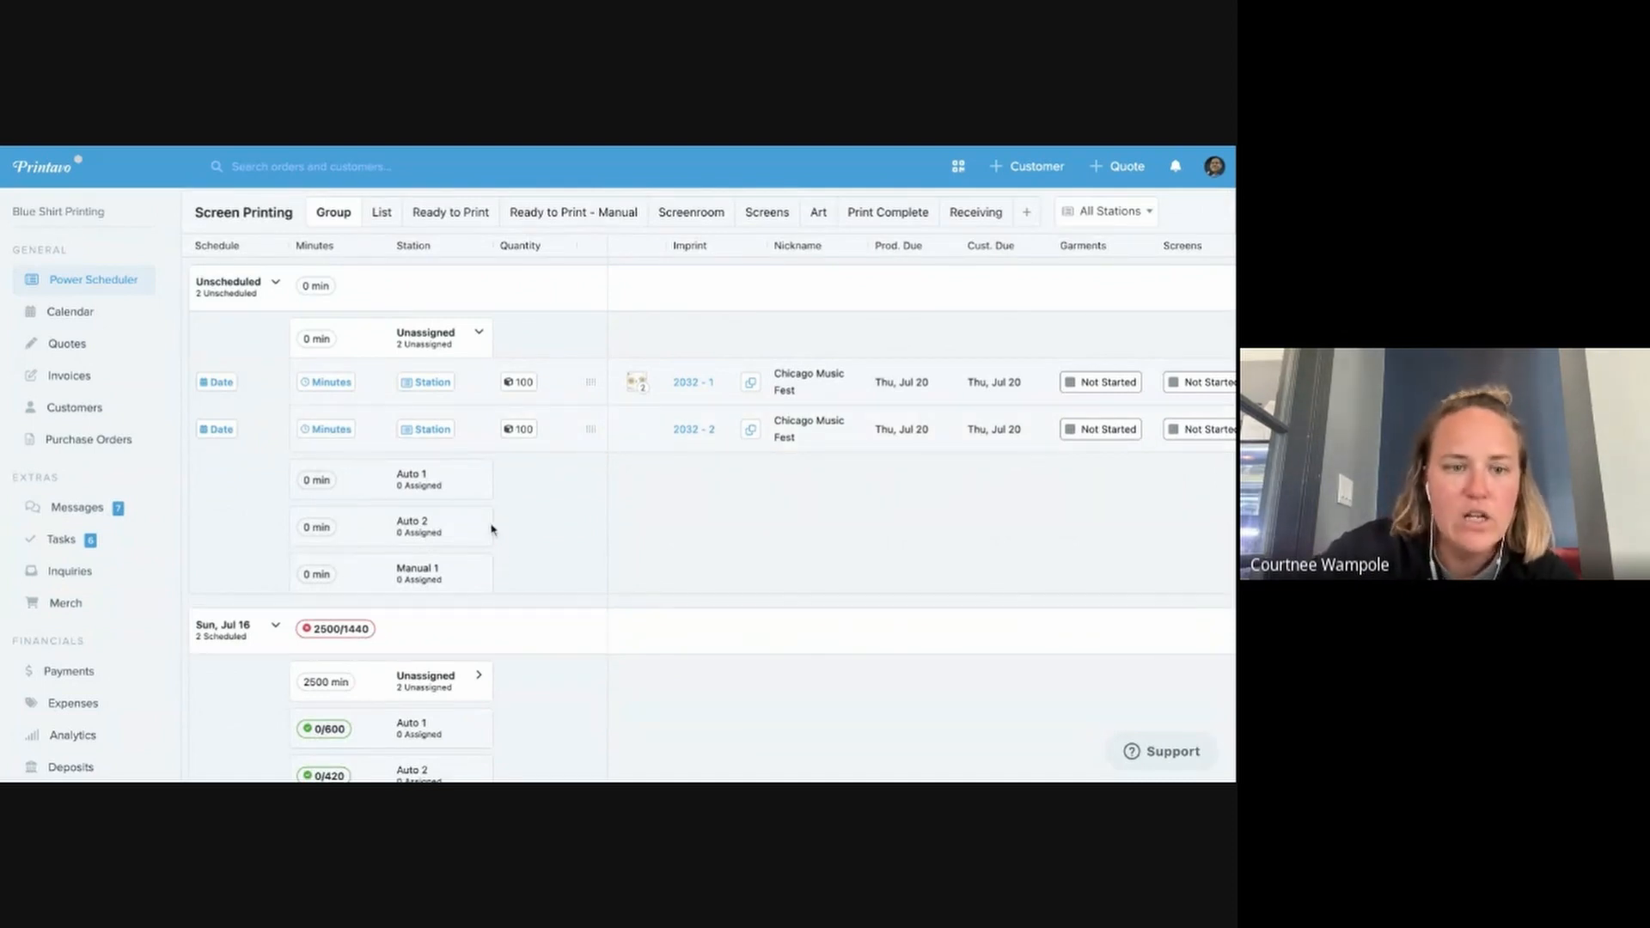
{"action": "scroll", "coordinate": [491, 528], "scroll_direction": "down", "scroll_amount": 2}
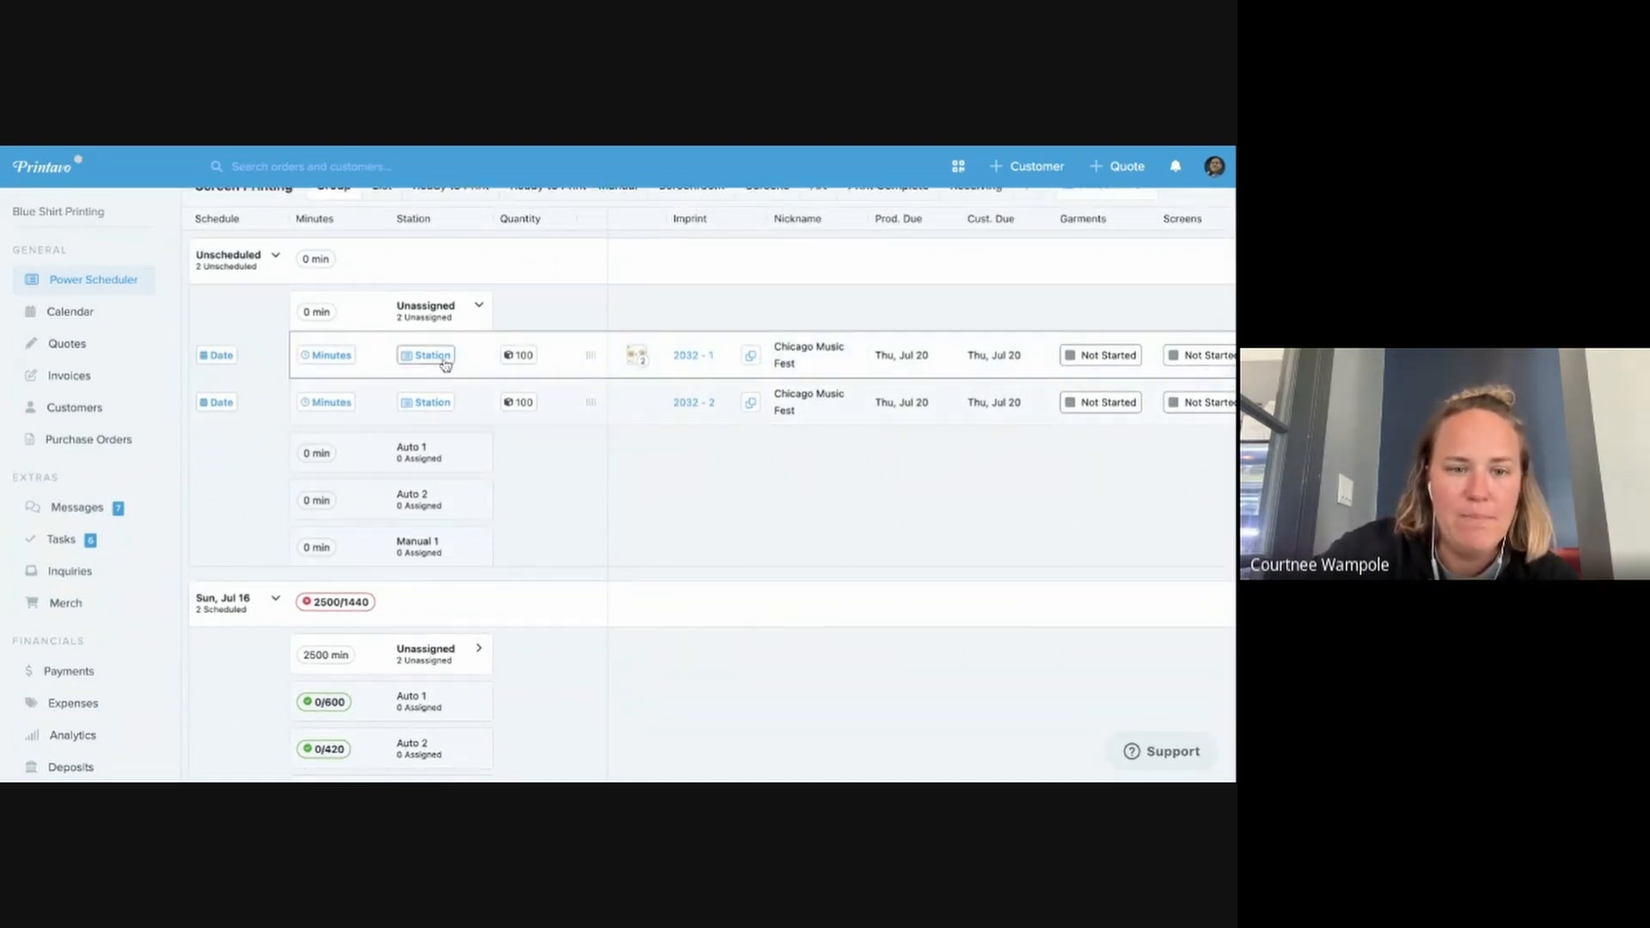
Set the first unscheduled Chicago Music Fest imprint to 500 minutes and check its available stations without assigning one
{"action": "left_click", "coordinate": [330, 356]}
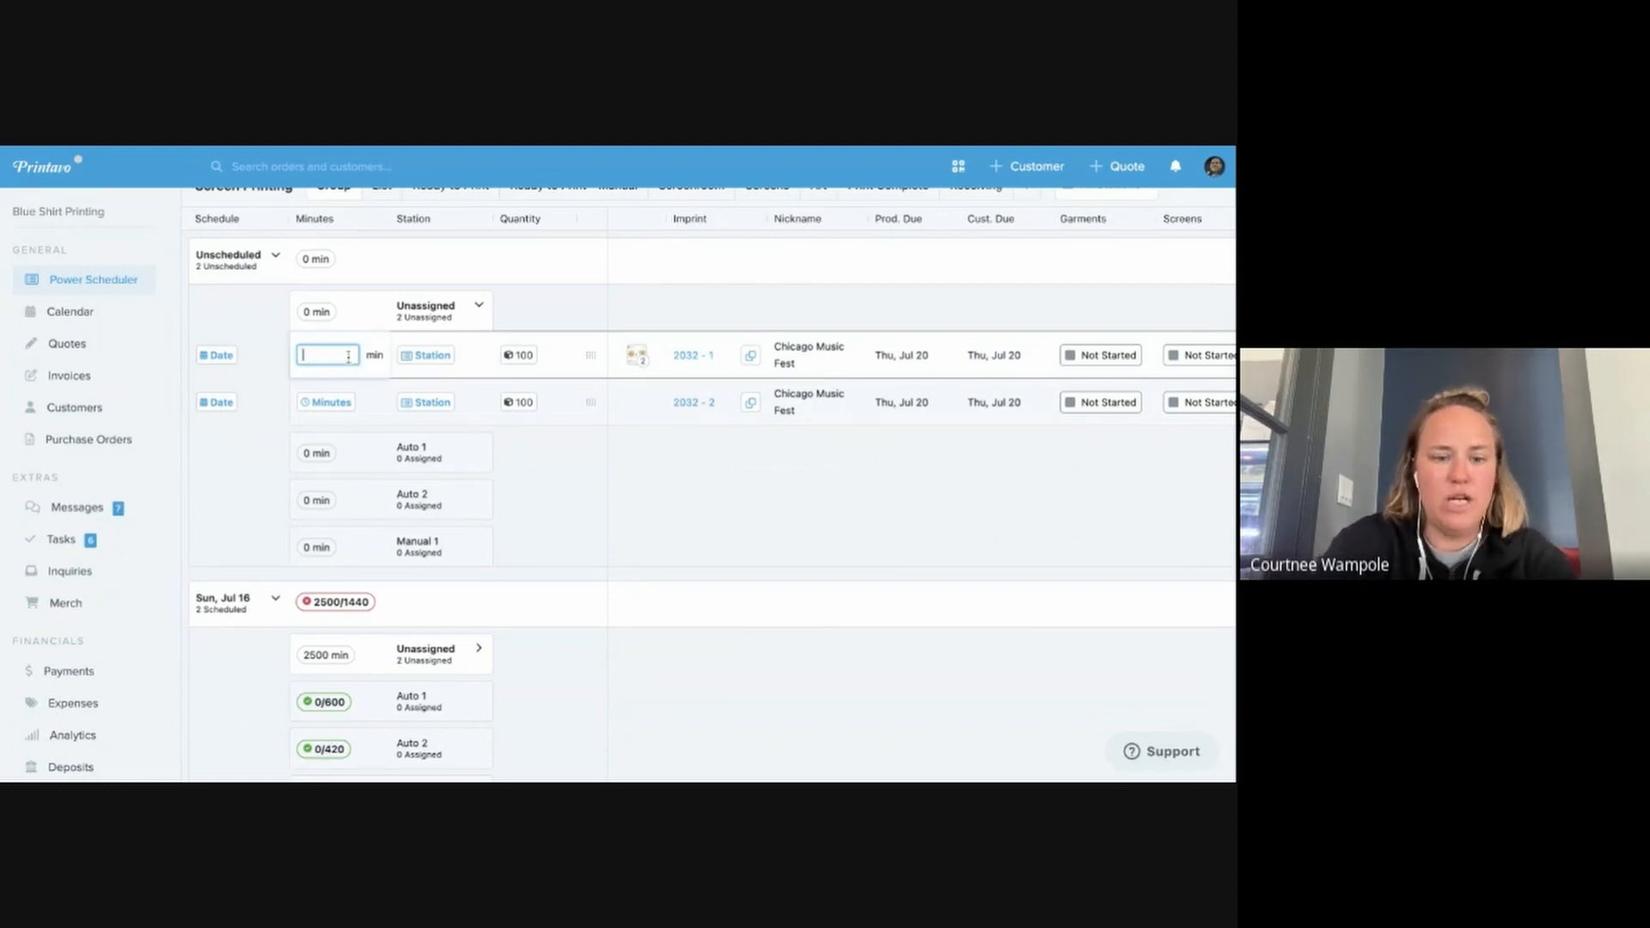
{"action": "key", "text": "Return"}
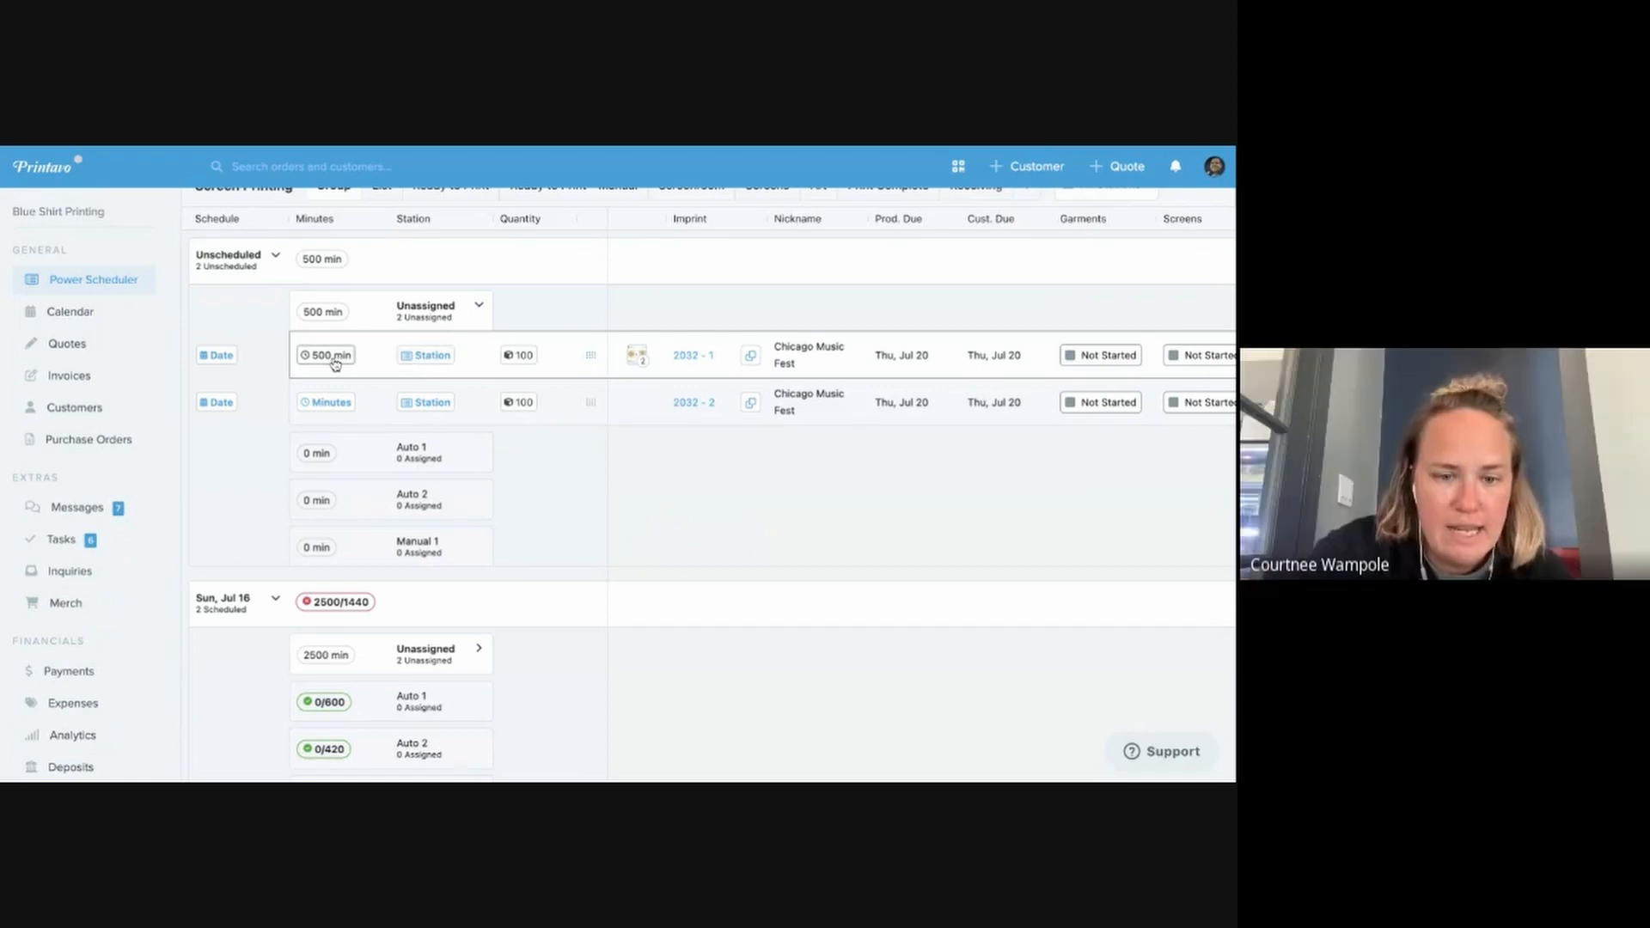
{"action": "left_click", "coordinate": [422, 356]}
{"action": "left_click", "coordinate": [420, 363]}
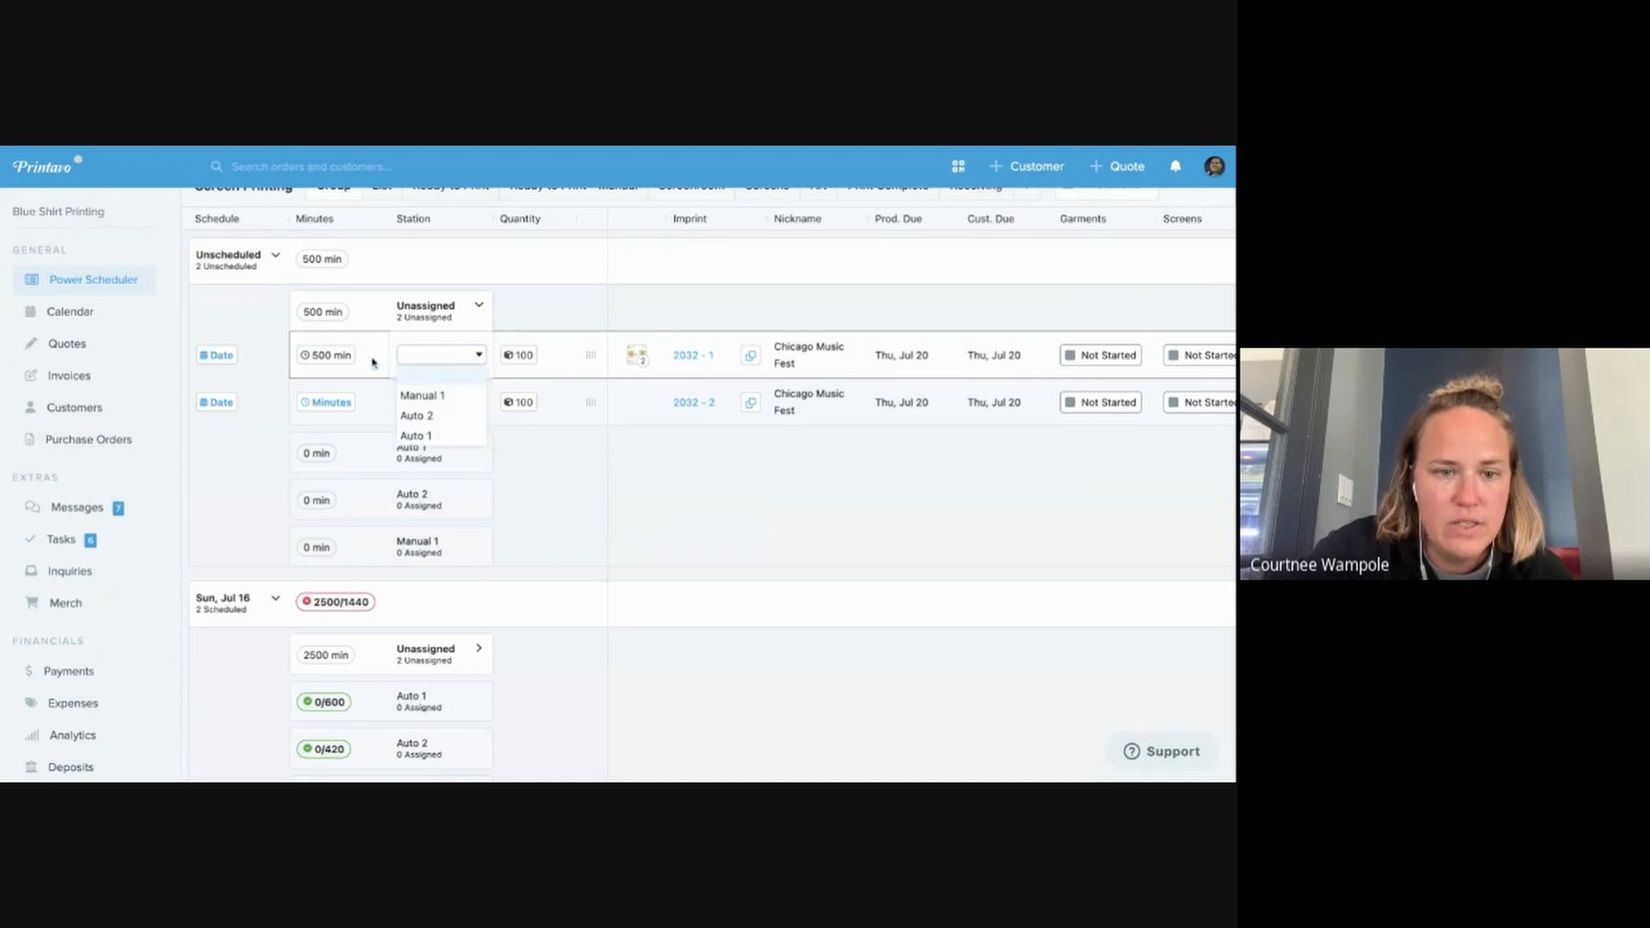
{"action": "left_click", "coordinate": [571, 559]}
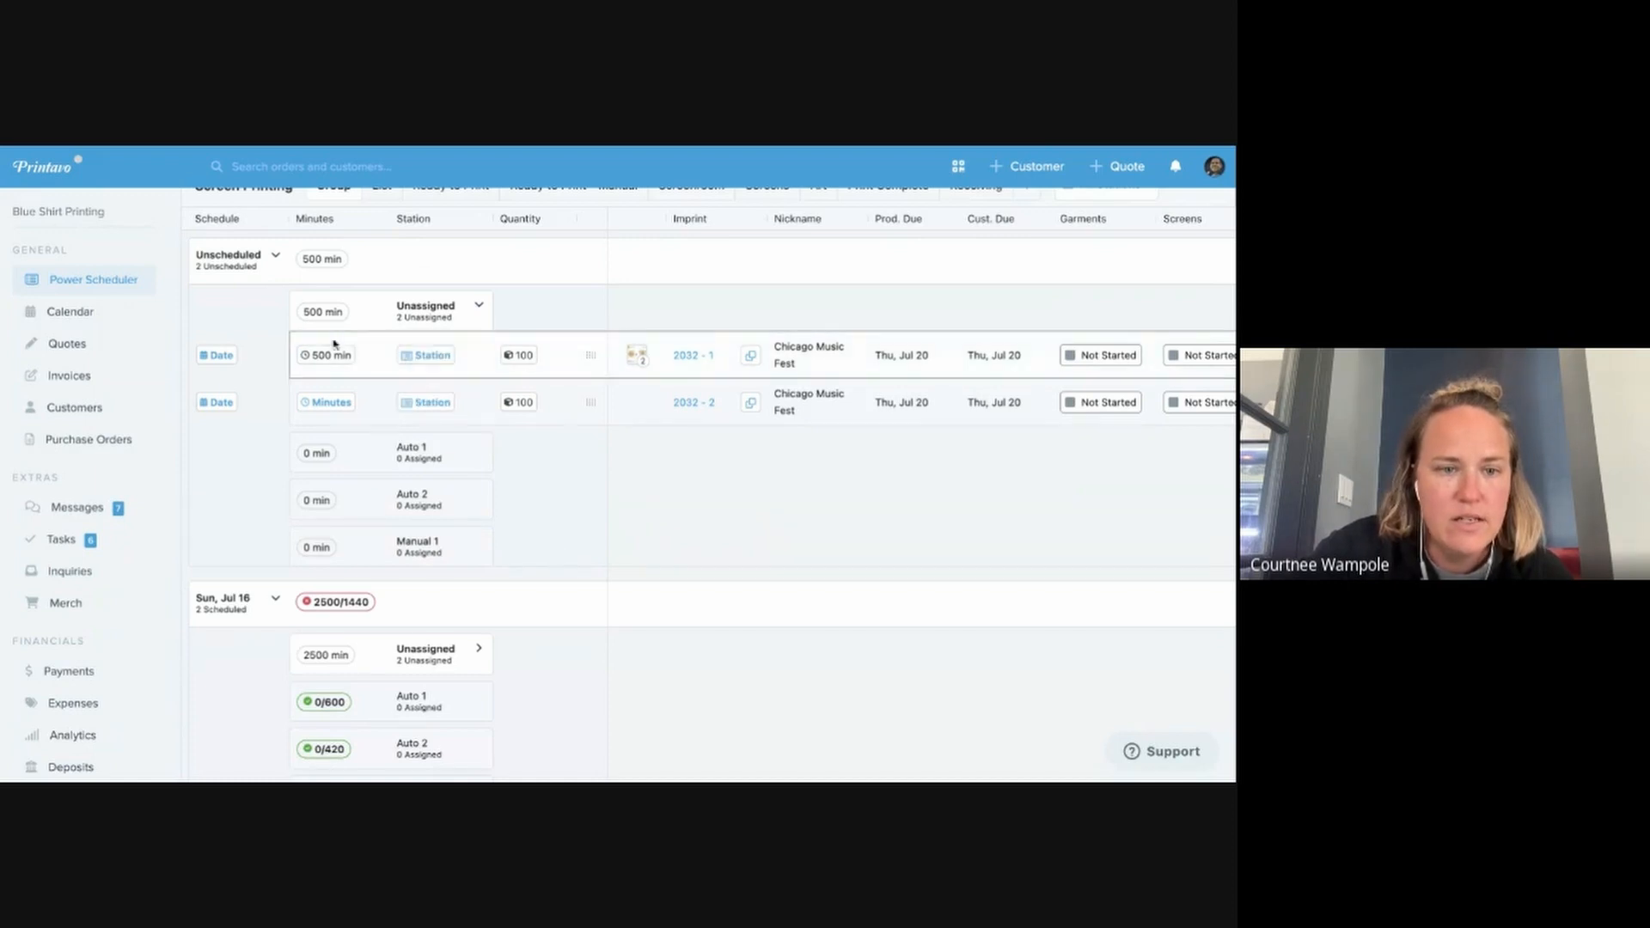
Move the first Chicago Music Fest imprint from Unscheduled to Sun, Jul 16 and review the week's daily capacities
{"action": "left_click_drag", "start_coordinate": [590, 354], "coordinate": [447, 563]}
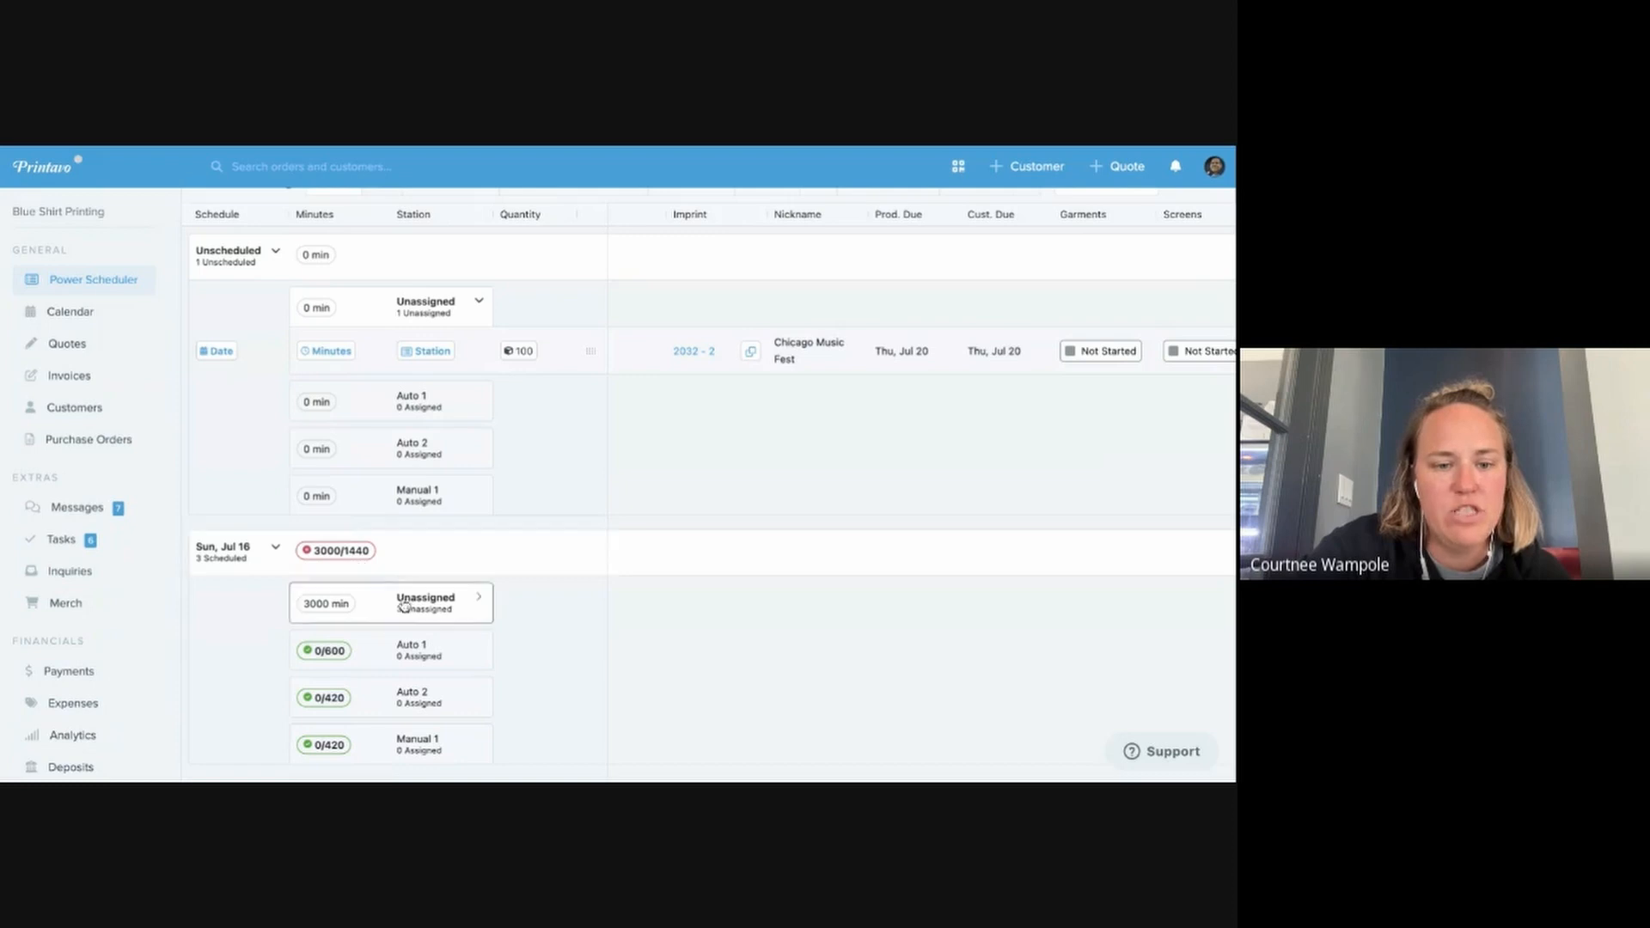
{"action": "scroll", "coordinate": [381, 679], "scroll_direction": "down", "scroll_amount": 3}
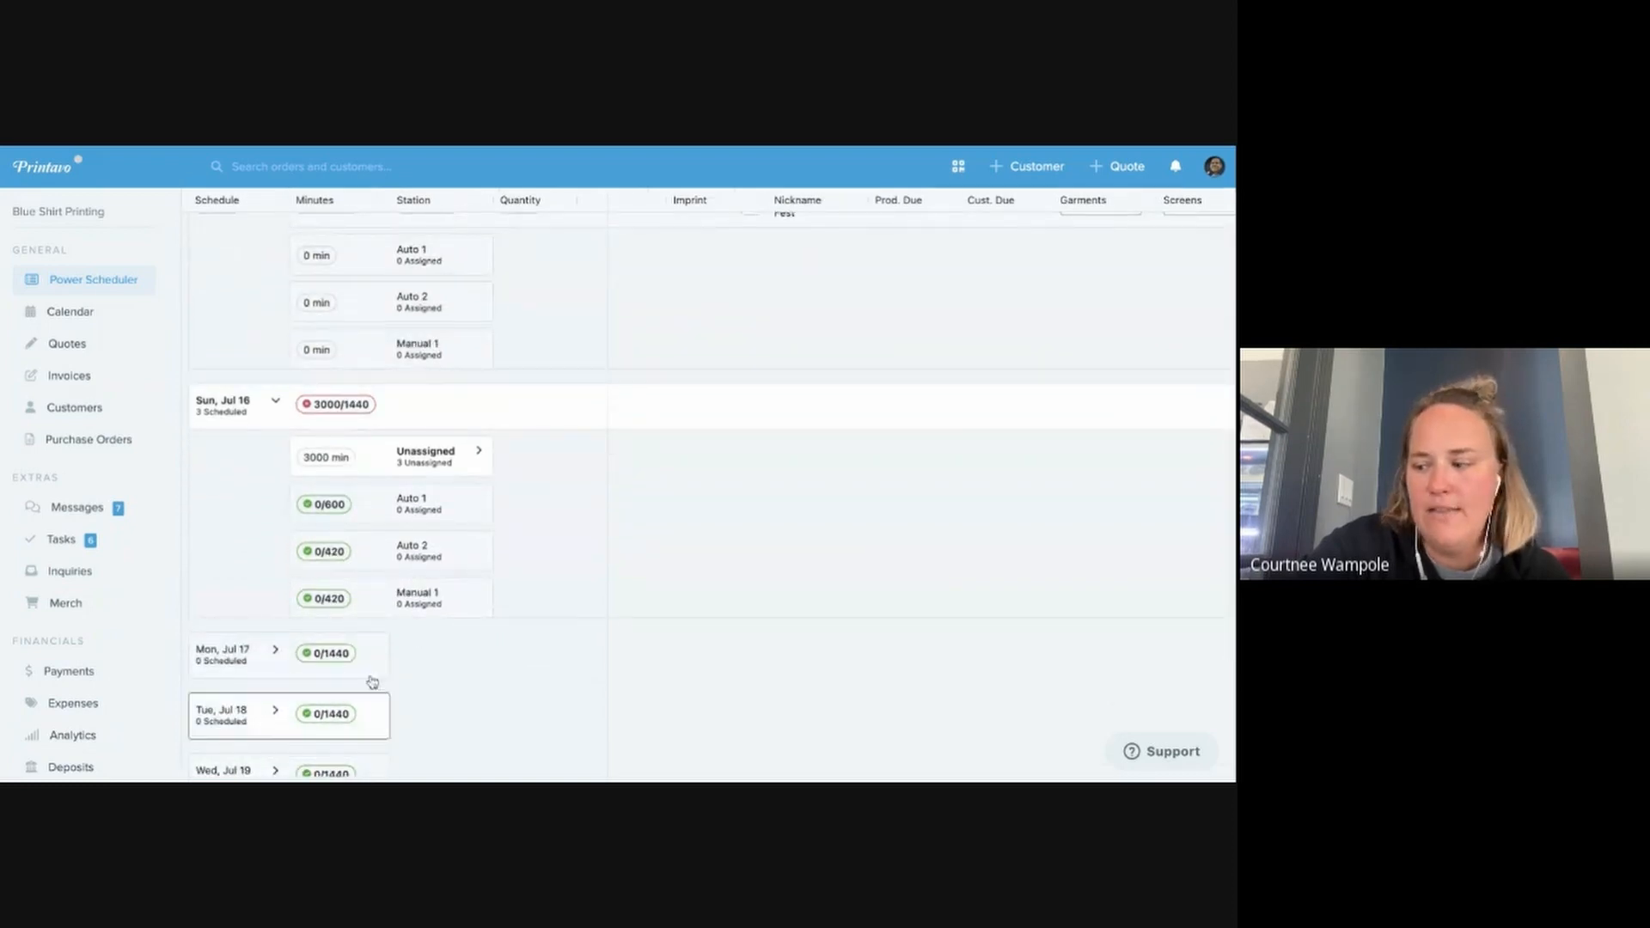
{"action": "scroll", "coordinate": [354, 673], "scroll_direction": "down", "scroll_amount": 4}
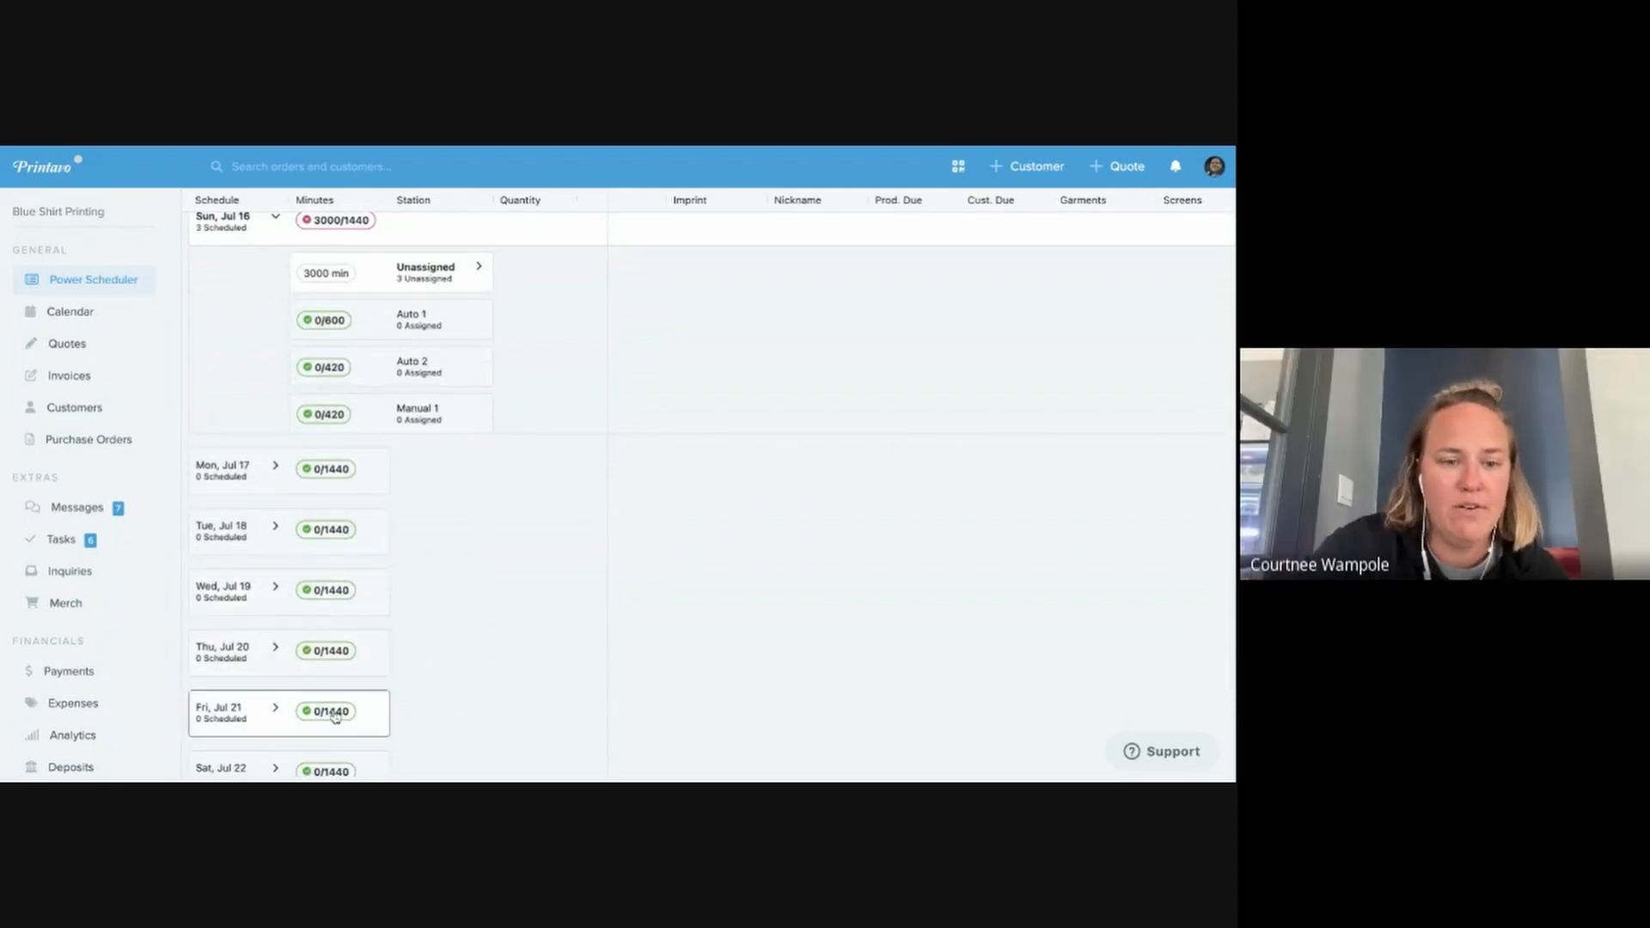
{"action": "scroll", "coordinate": [394, 596], "scroll_direction": "up", "scroll_amount": 2}
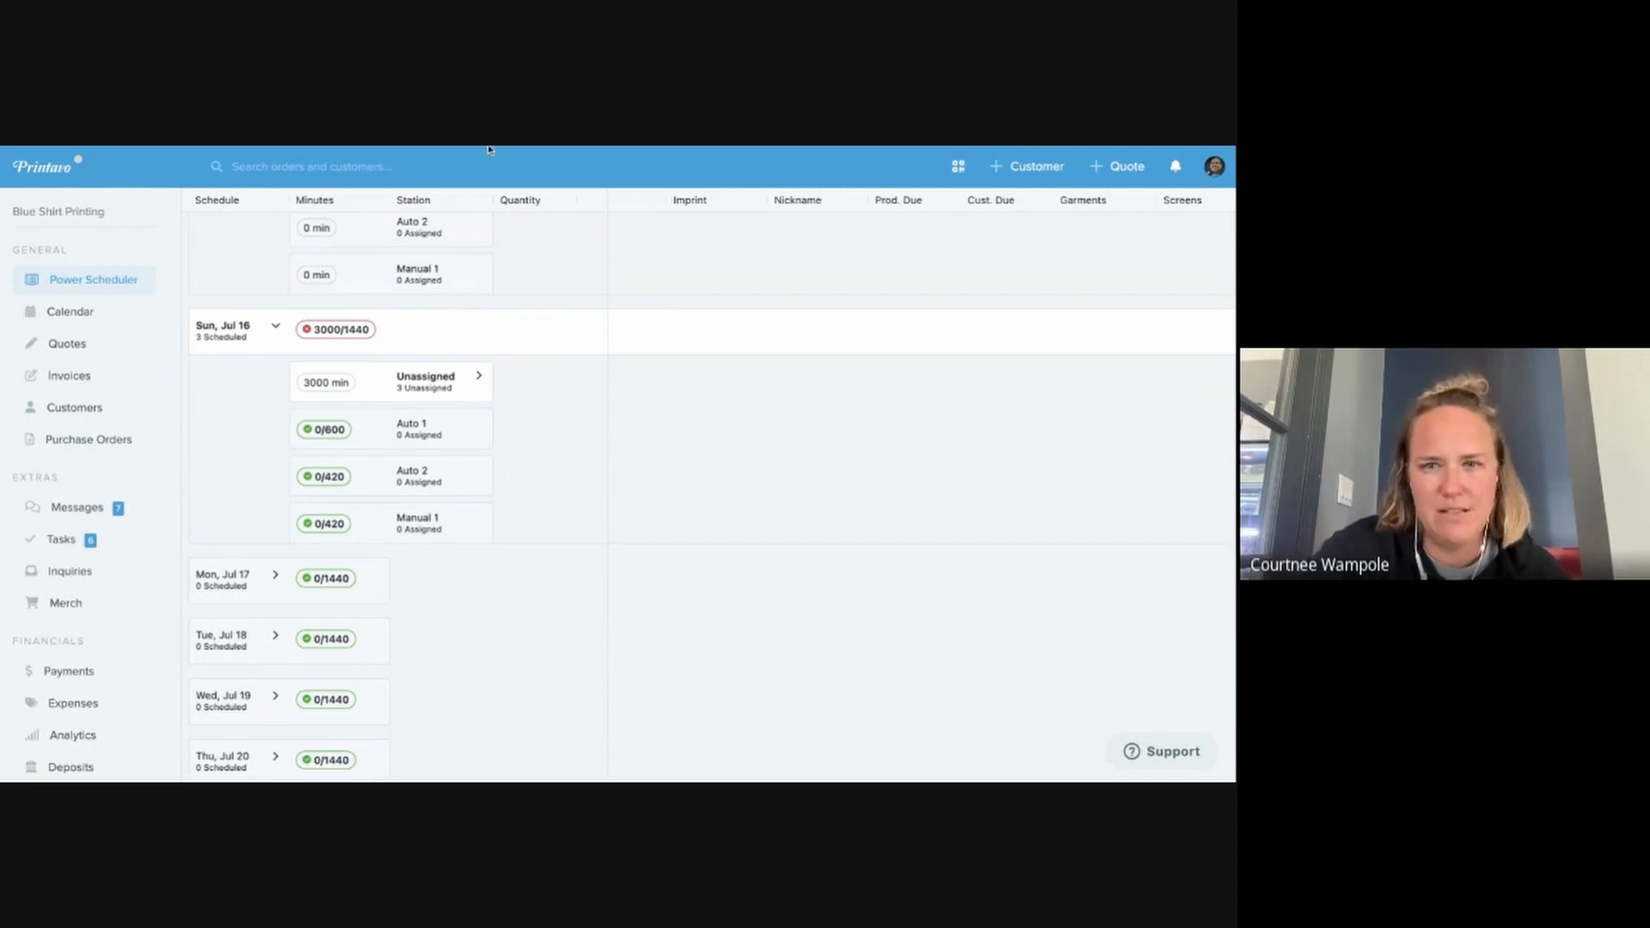
{"action": "scroll", "coordinate": [405, 514], "scroll_direction": "up", "scroll_amount": 8}
{"action": "scroll", "coordinate": [407, 509], "scroll_direction": "down", "scroll_amount": 7}
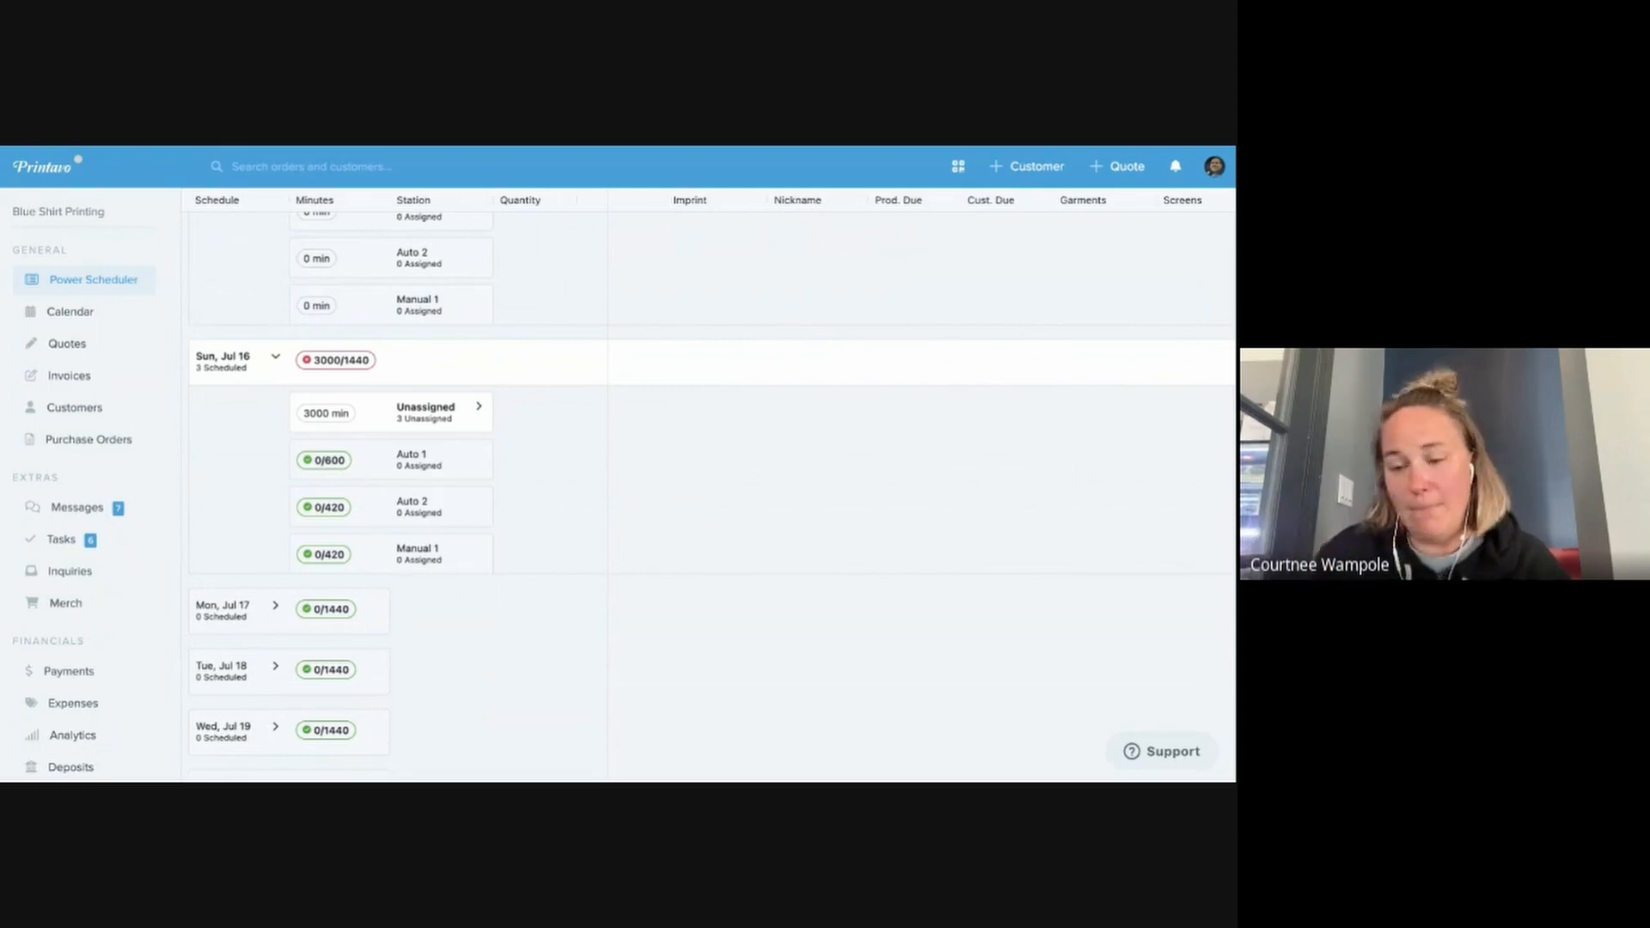
Switch to the Printavo pricing page and compare the features, limits and prices of the Lite, Standard and Premium plans
{"action": "key", "text": "ctrl+Tab"}
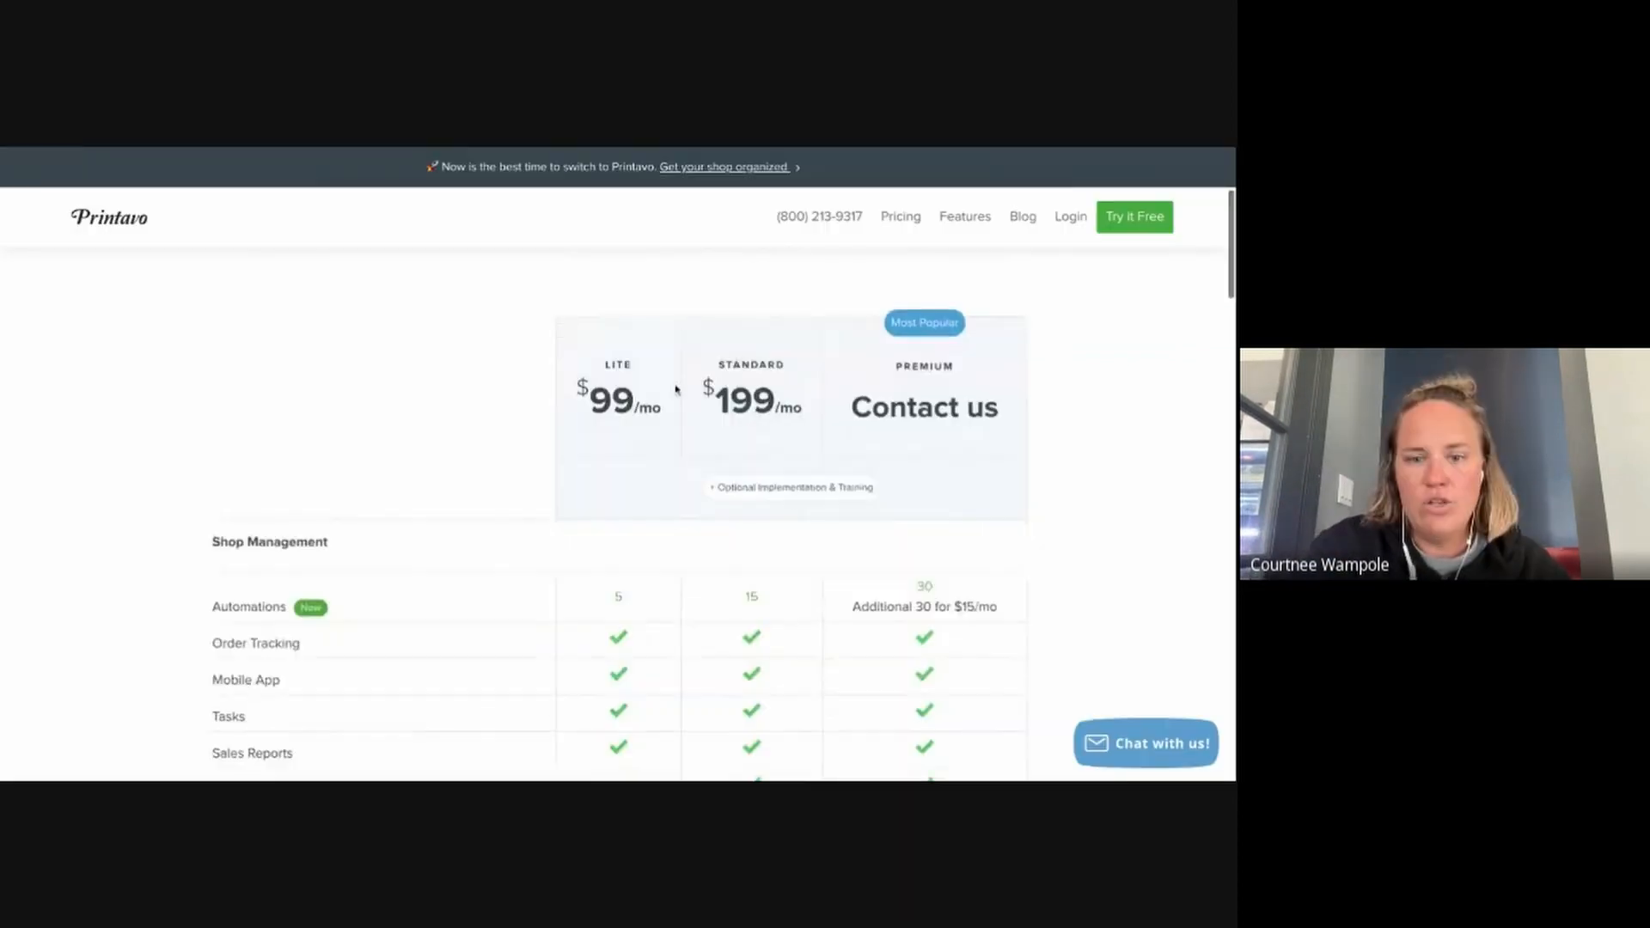
{"action": "scroll", "coordinate": [615, 412], "scroll_direction": "down", "scroll_amount": 10}
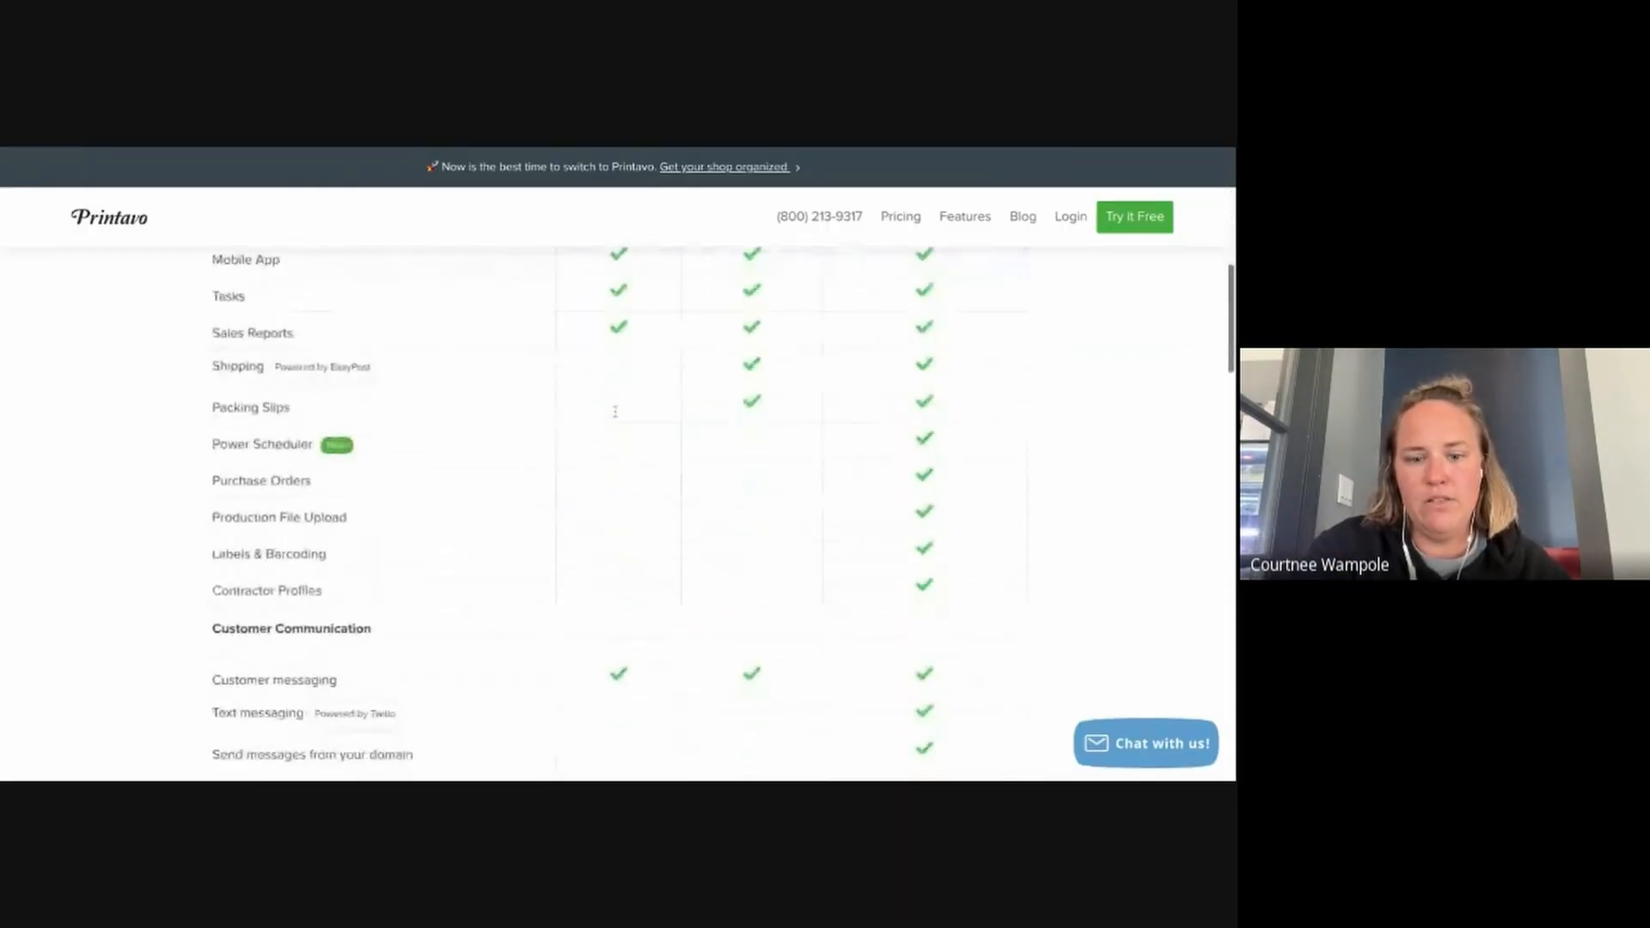
{"action": "left_click_drag", "start_coordinate": [627, 317], "coordinate": [594, 317]}
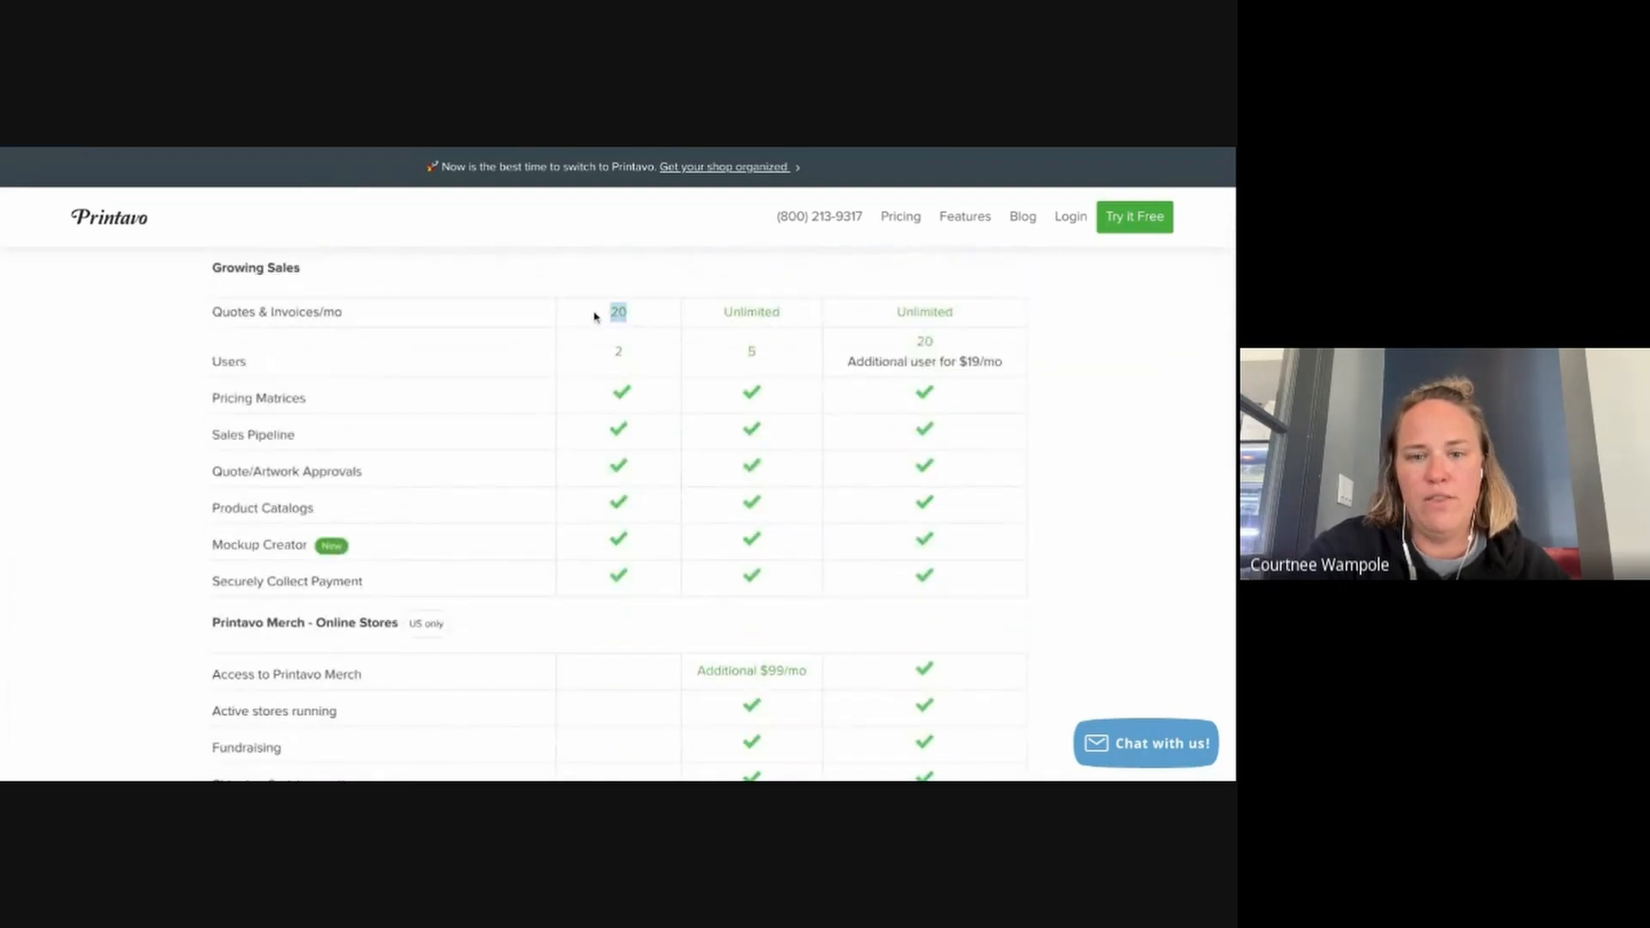
{"action": "scroll", "coordinate": [663, 304], "scroll_direction": "up", "scroll_amount": 10}
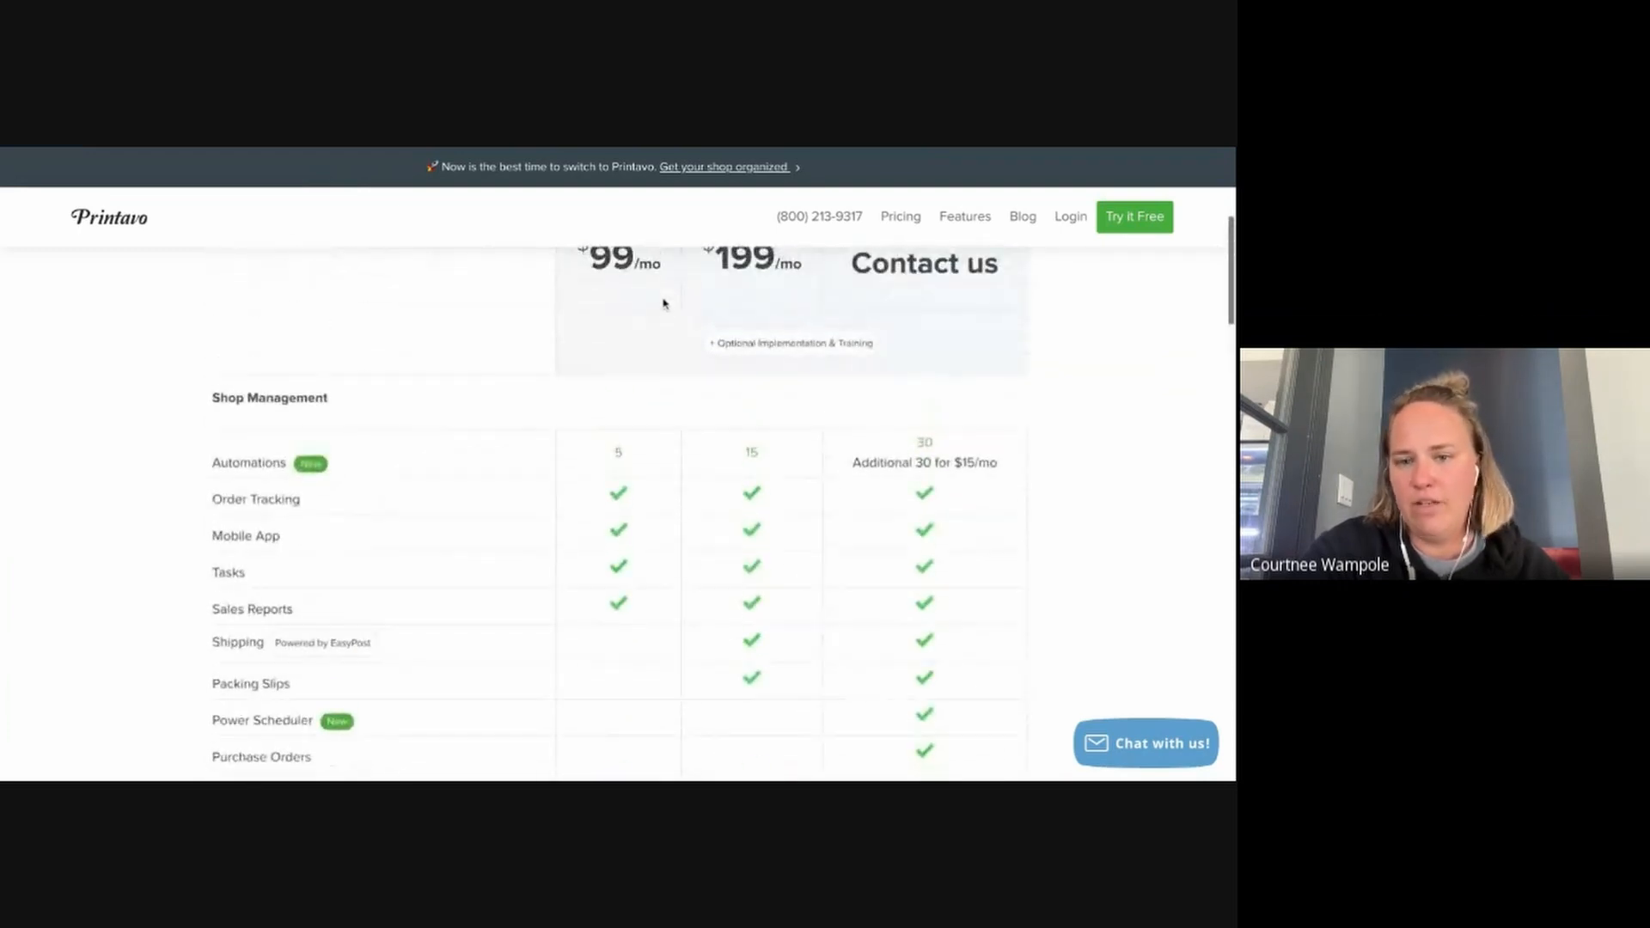
{"action": "scroll", "coordinate": [675, 415], "scroll_direction": "up", "scroll_amount": 2}
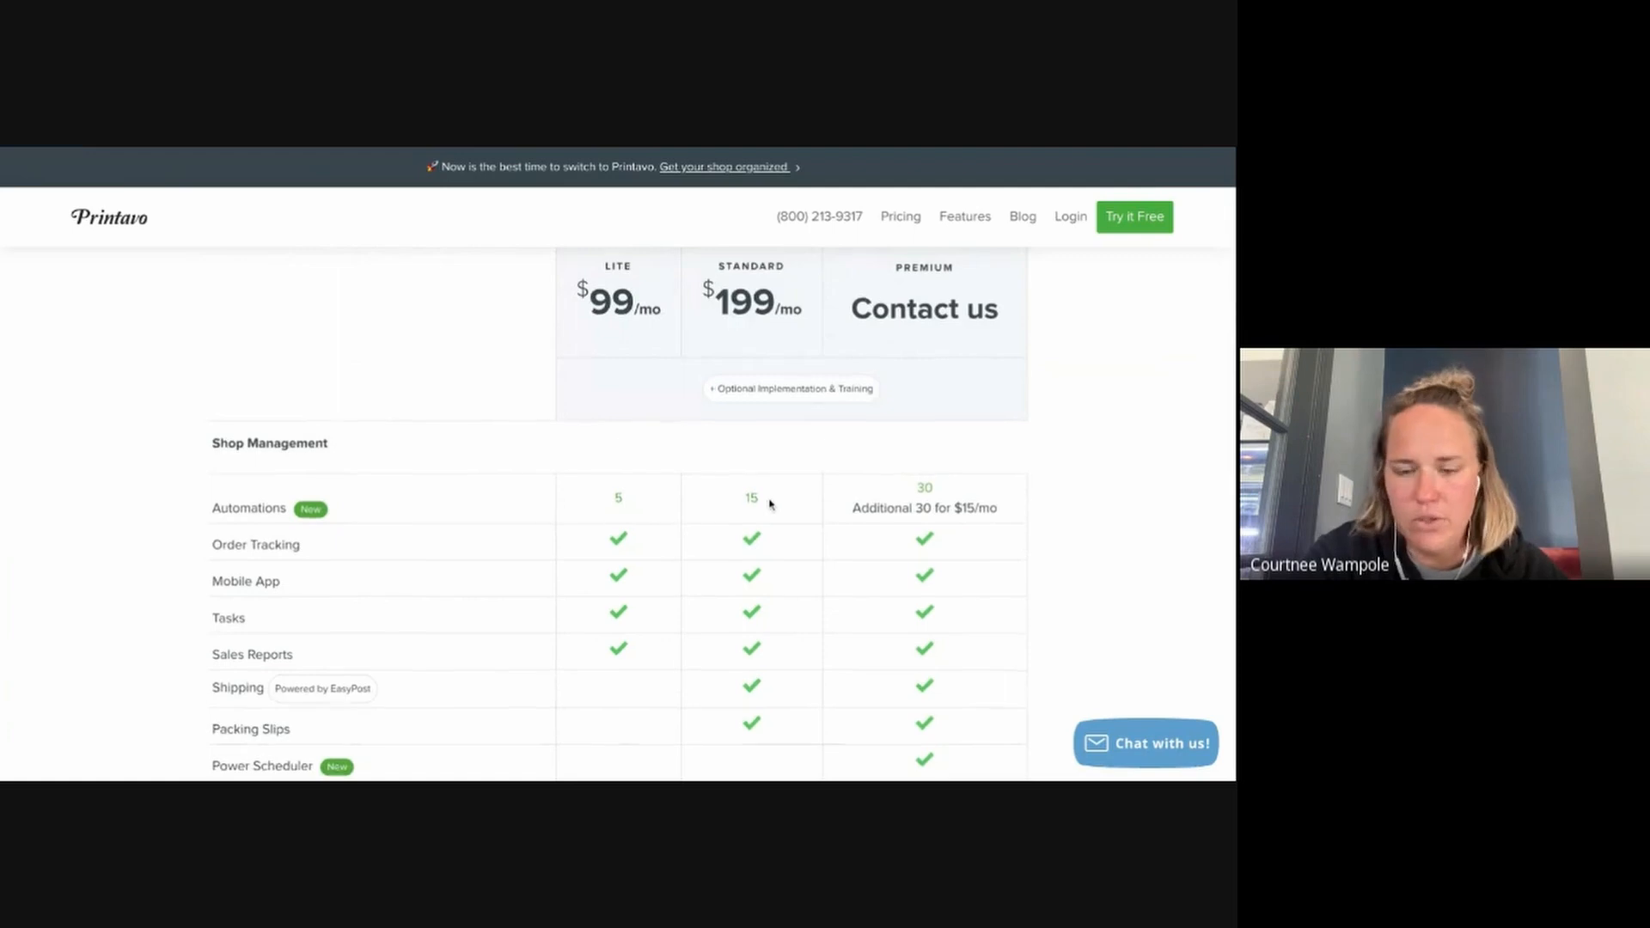
{"action": "scroll", "coordinate": [773, 435], "scroll_direction": "up", "scroll_amount": 1}
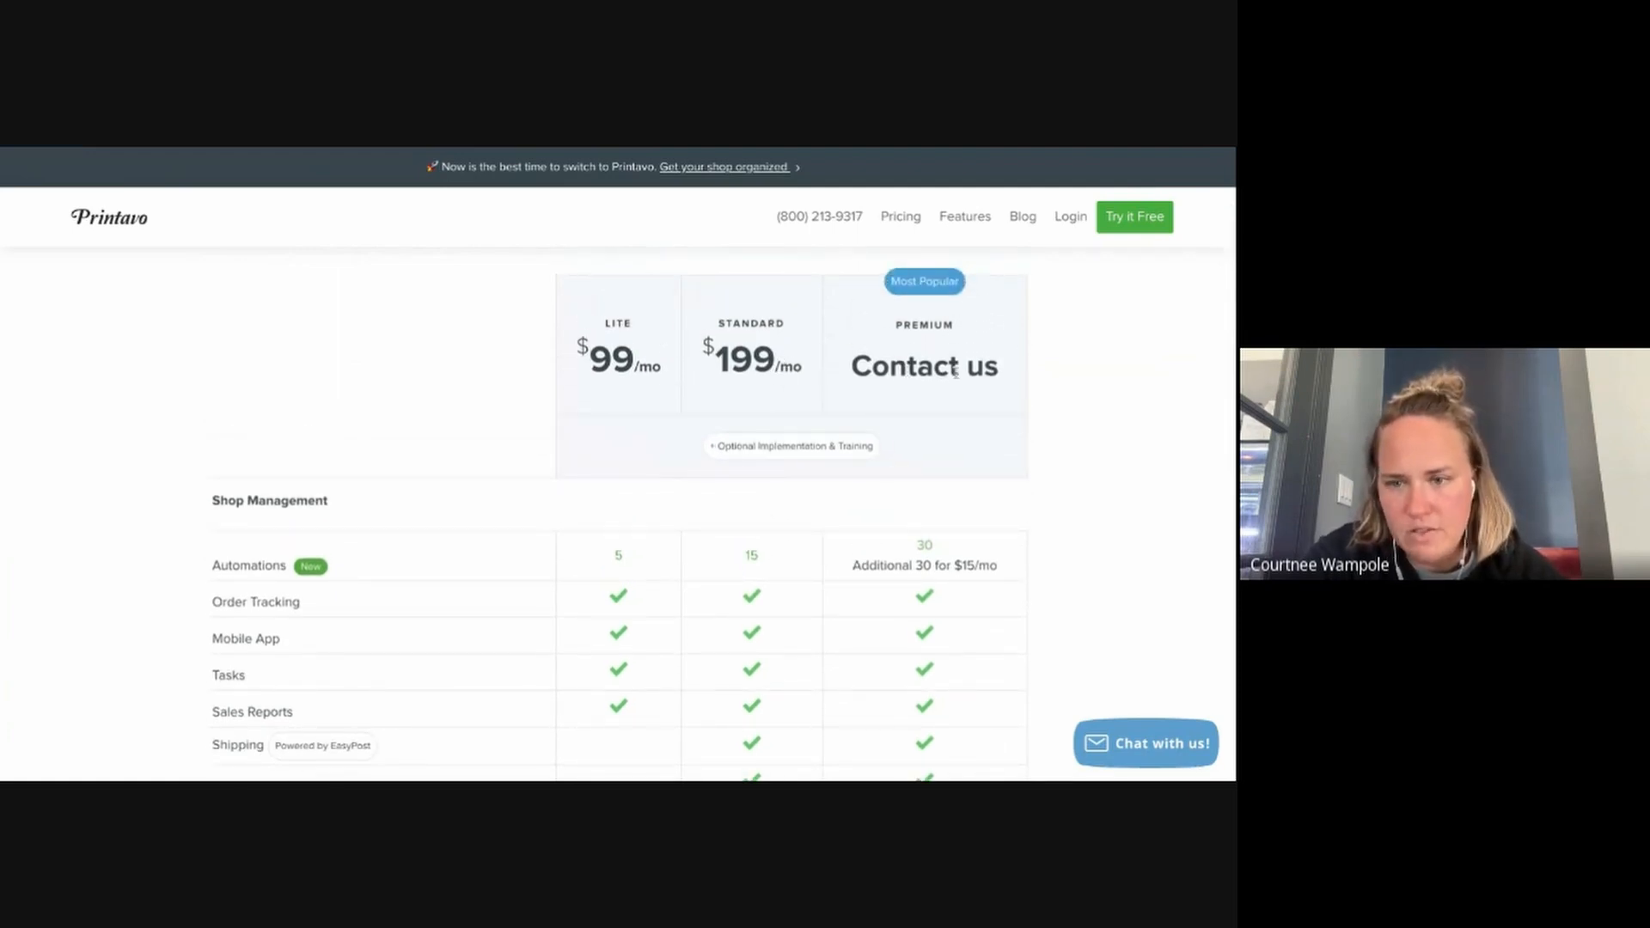
Compare the Shop Management features across the Lite, Standard and Premium plans, including the automation limits, Power Scheduler and Production File Upload
{"action": "scroll", "coordinate": [901, 543], "scroll_direction": "down", "scroll_amount": 1}
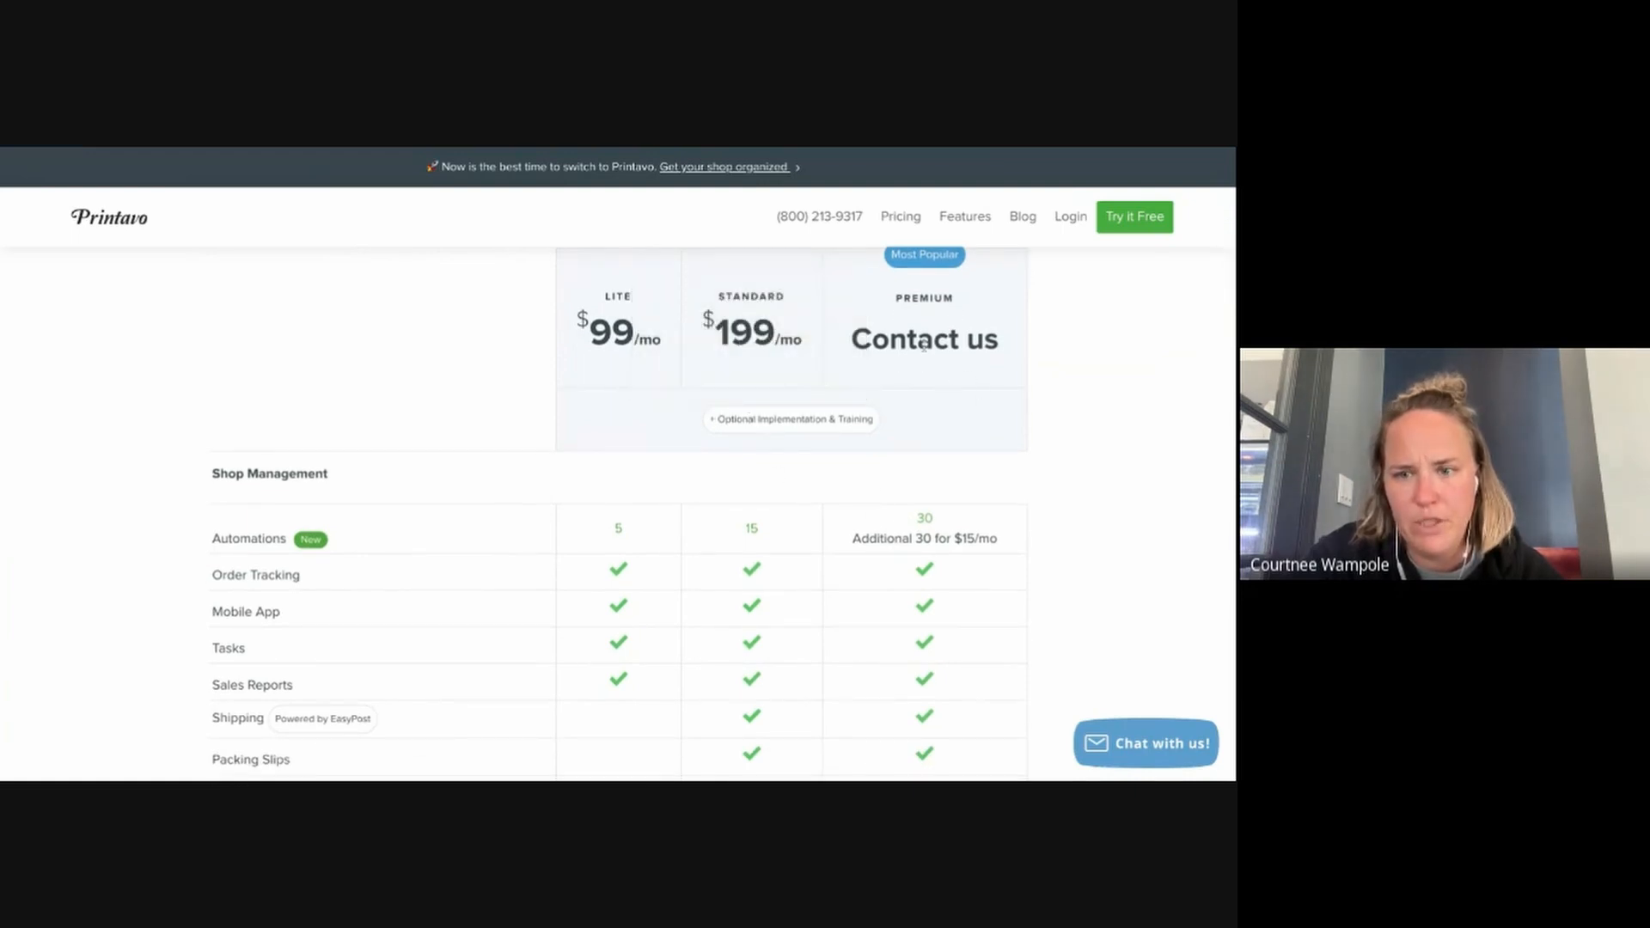
{"action": "scroll", "coordinate": [823, 542], "scroll_direction": "down", "scroll_amount": 2}
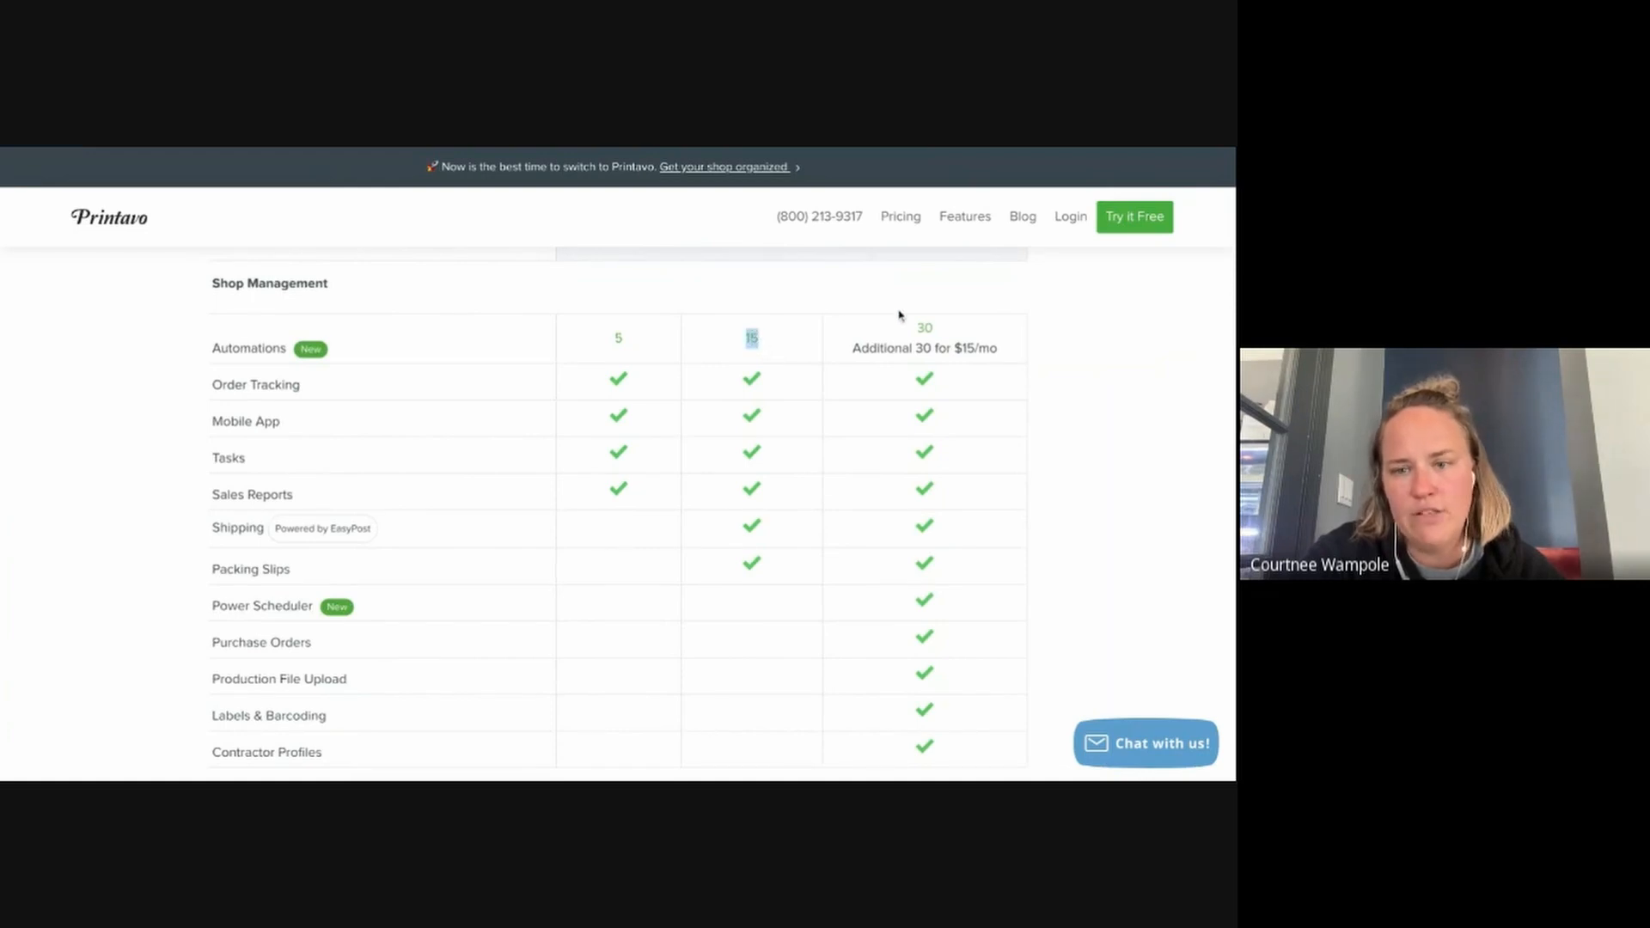
{"action": "left_click", "coordinate": [878, 328]}
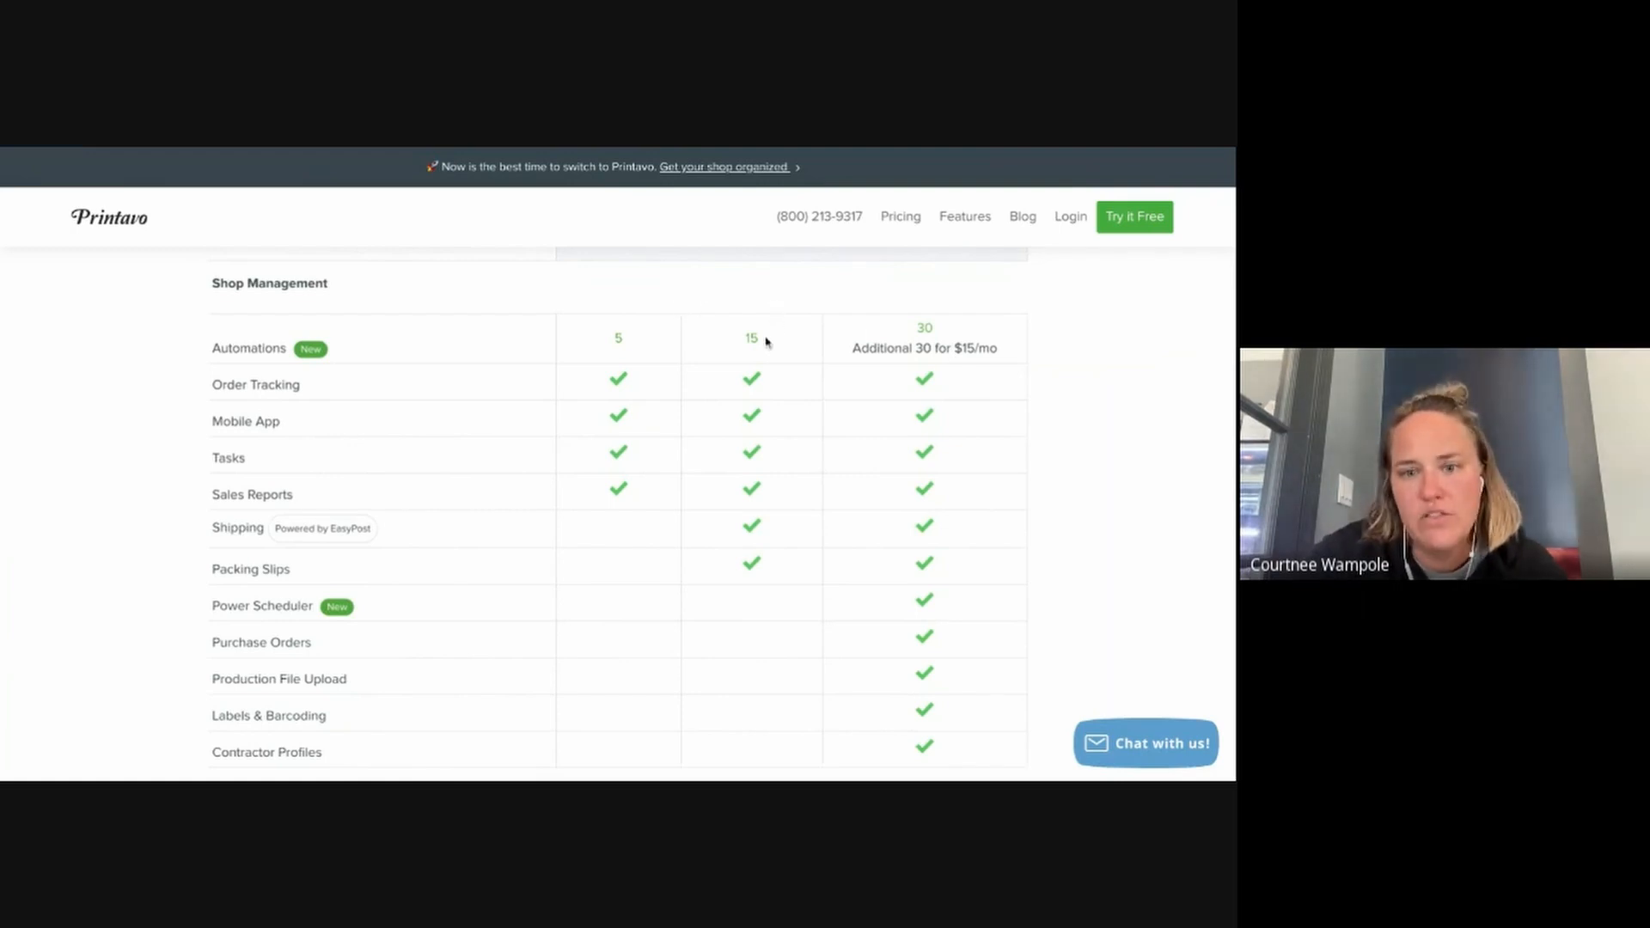
{"action": "scroll", "coordinate": [759, 413], "scroll_direction": "down", "scroll_amount": 1}
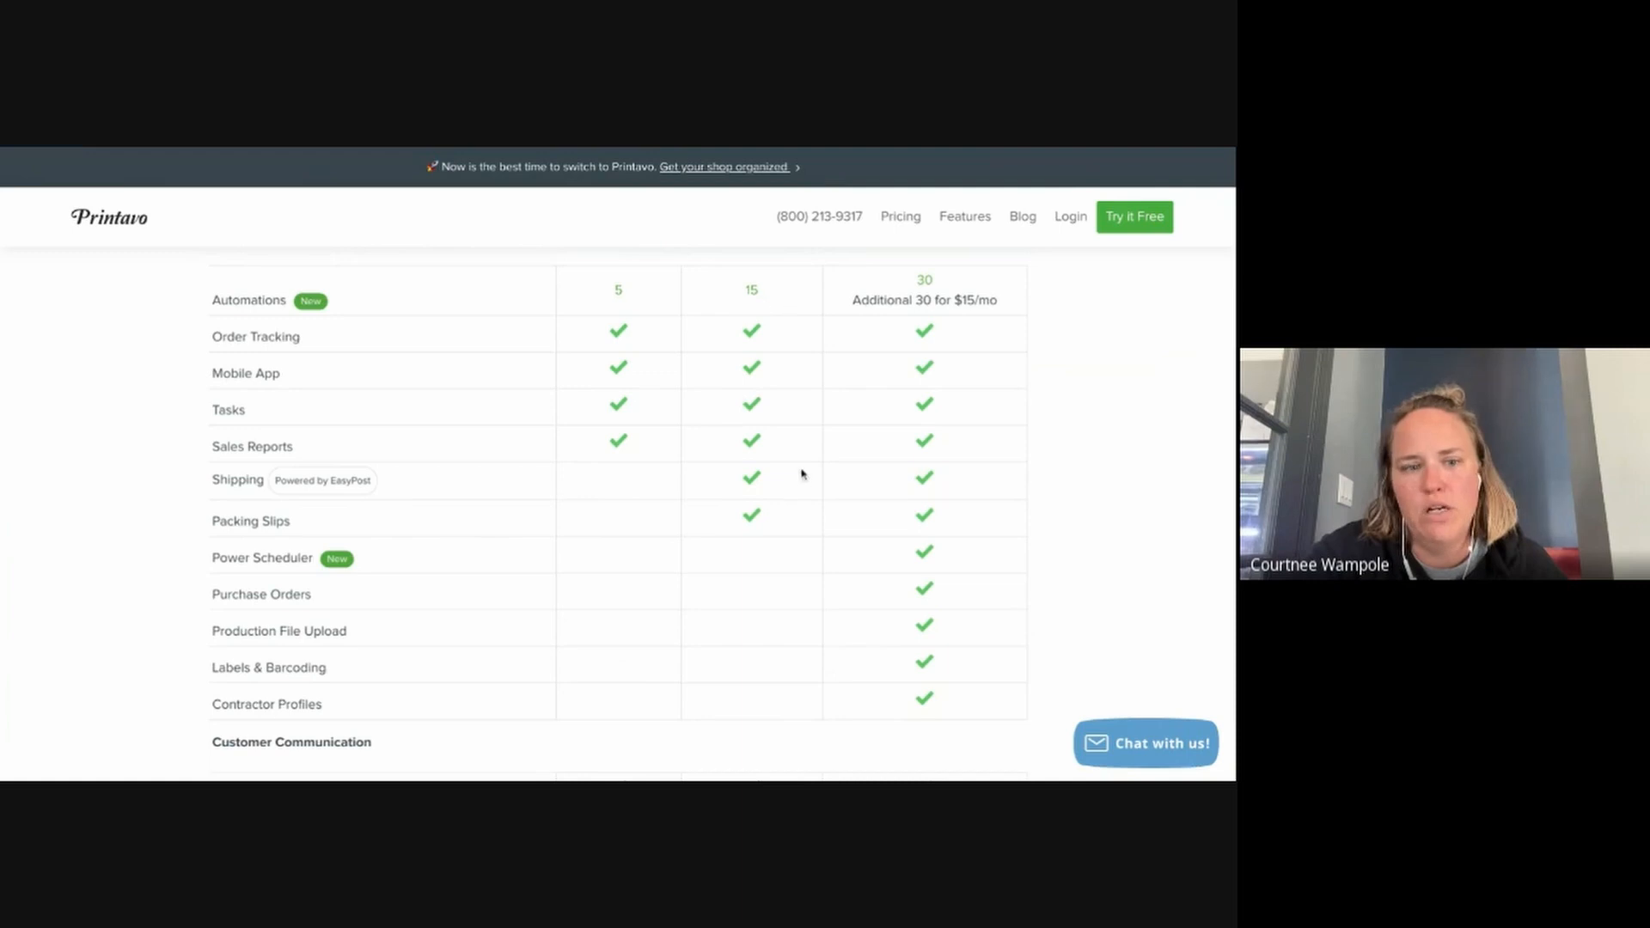
{"action": "scroll", "coordinate": [786, 568], "scroll_direction": "down", "scroll_amount": 1}
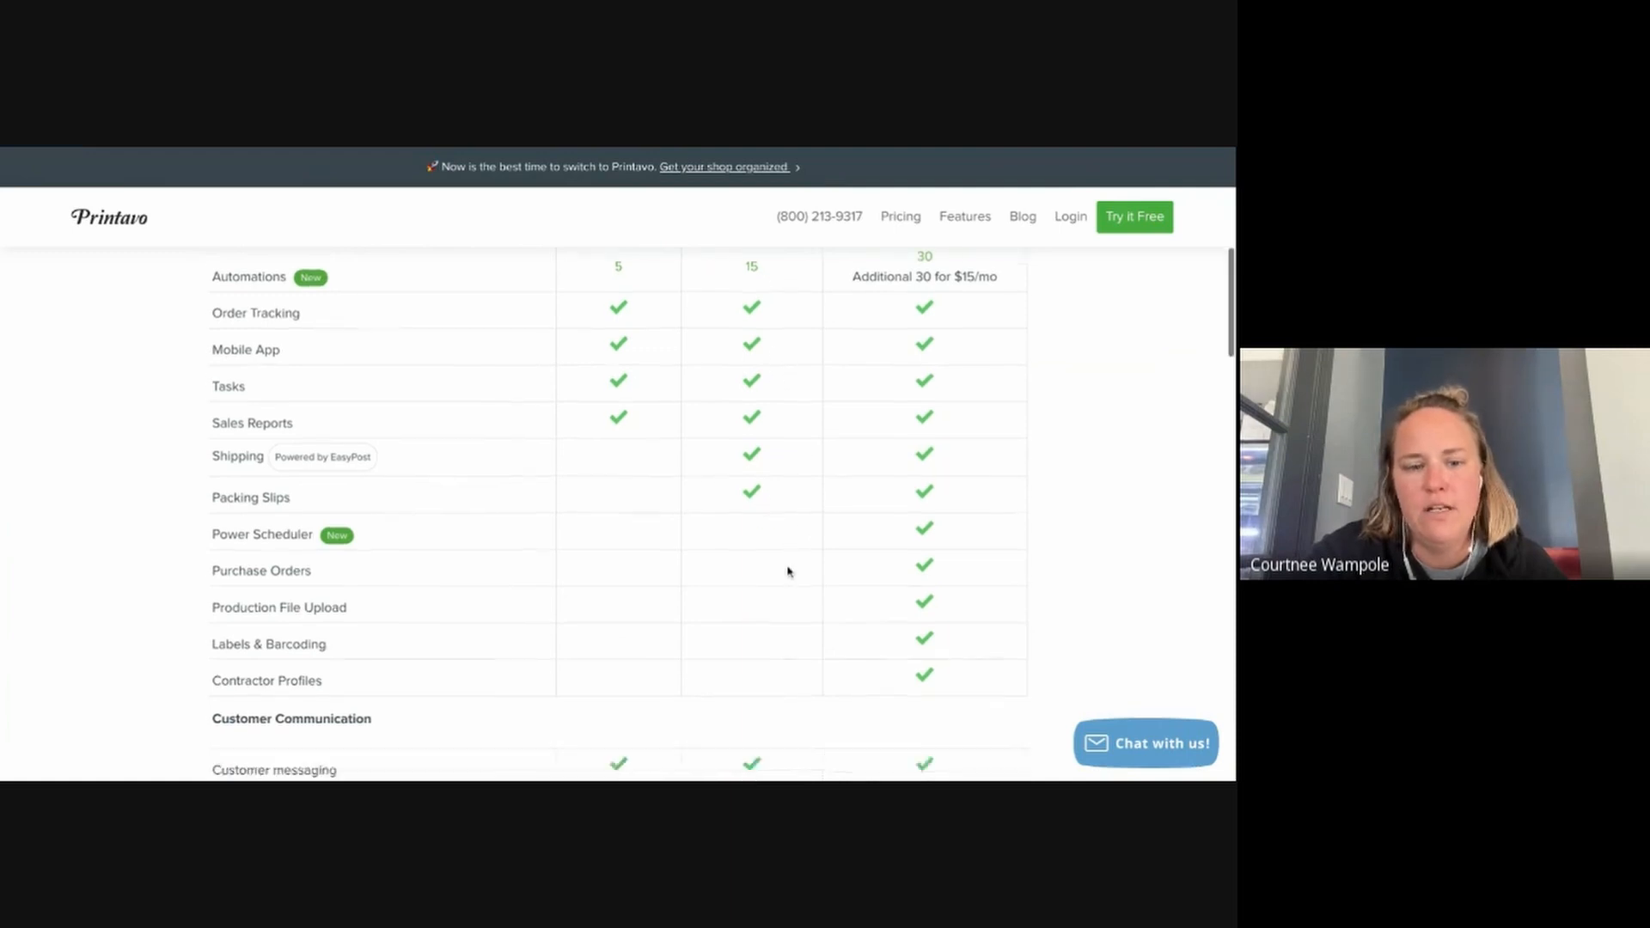
{"action": "double_click", "coordinate": [946, 513]}
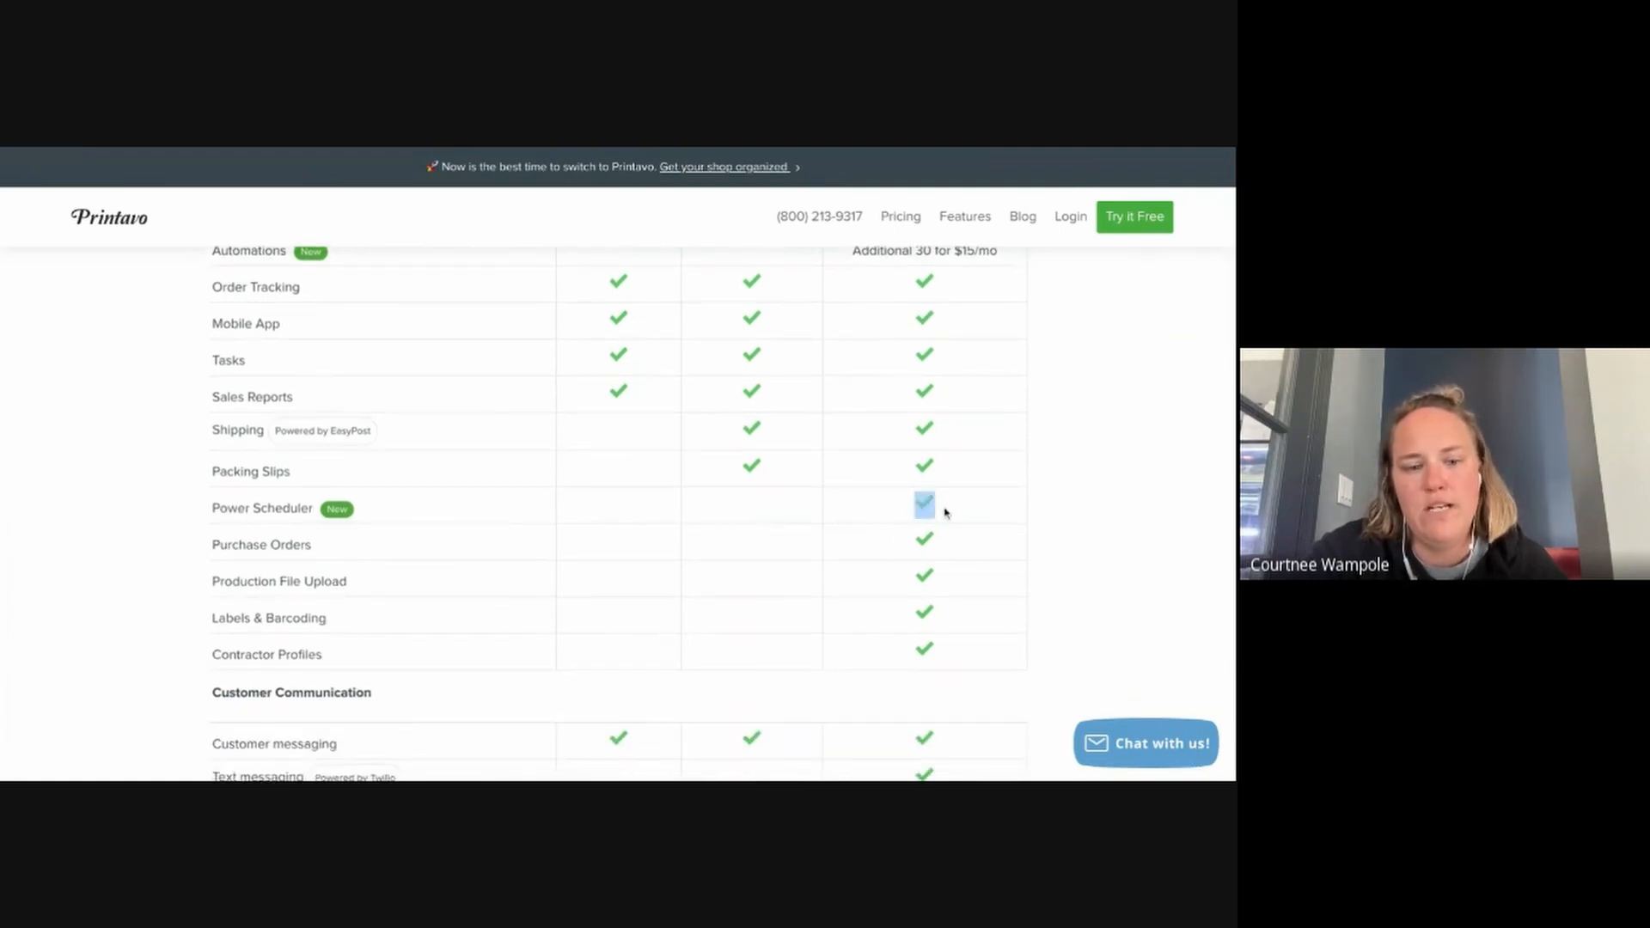
{"action": "double_click", "coordinate": [949, 583]}
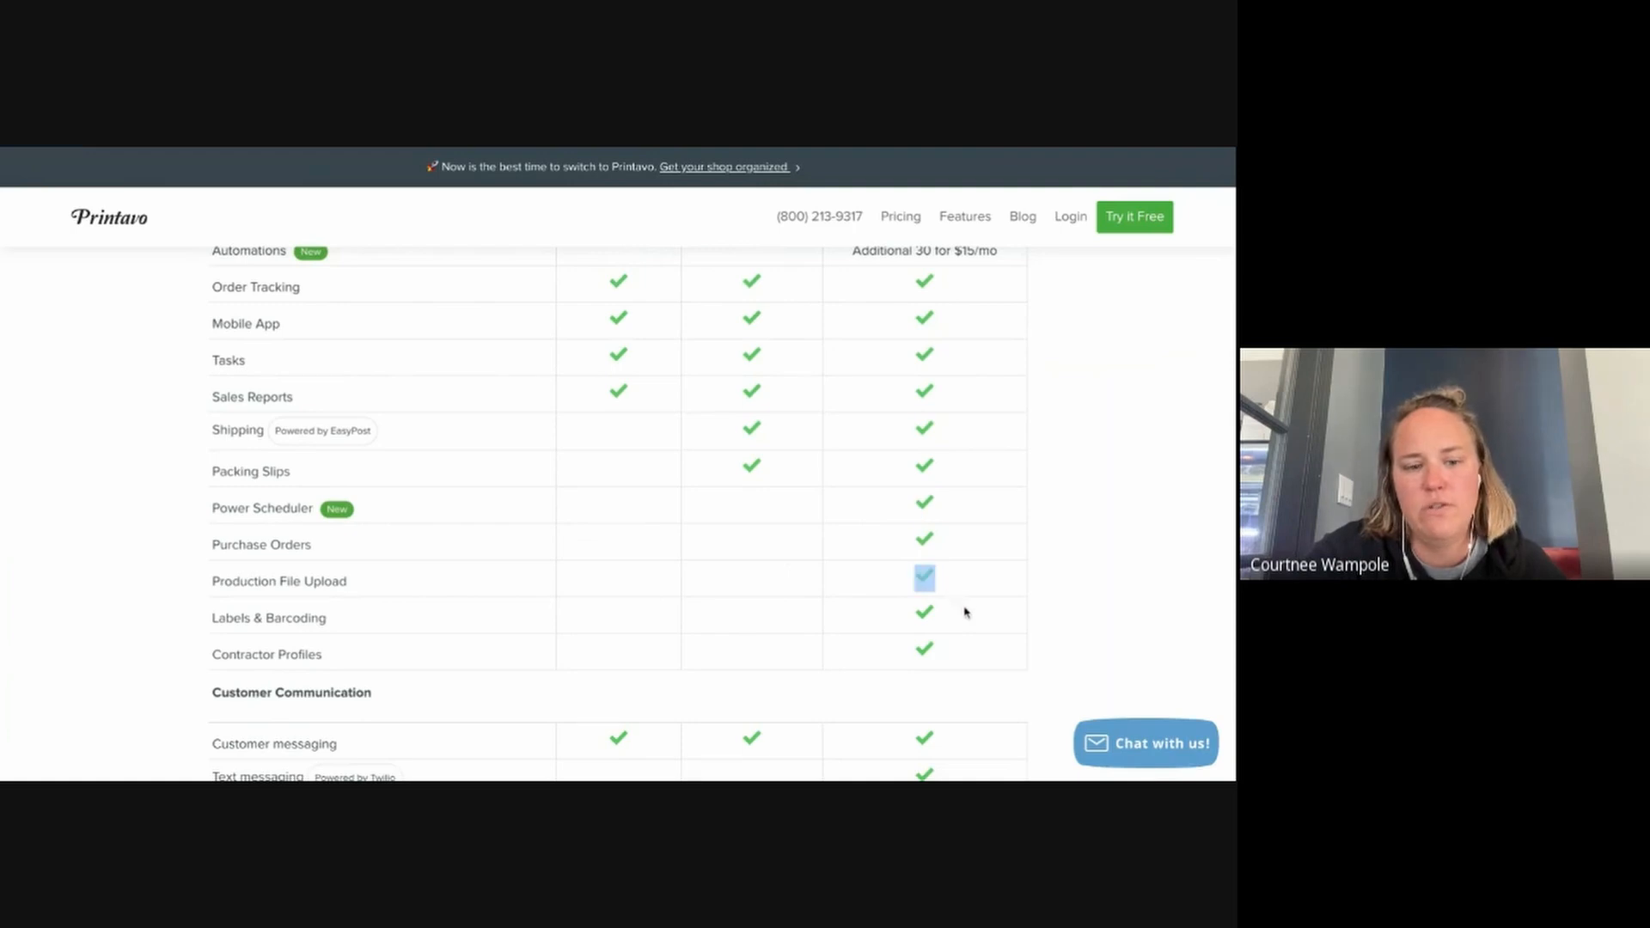
Compare the Customer Communication, Growing Sales and Printavo Merch rows across the three plans, including messaging from your own domain and user limits
{"action": "scroll", "coordinate": [958, 633], "scroll_direction": "down", "scroll_amount": 3}
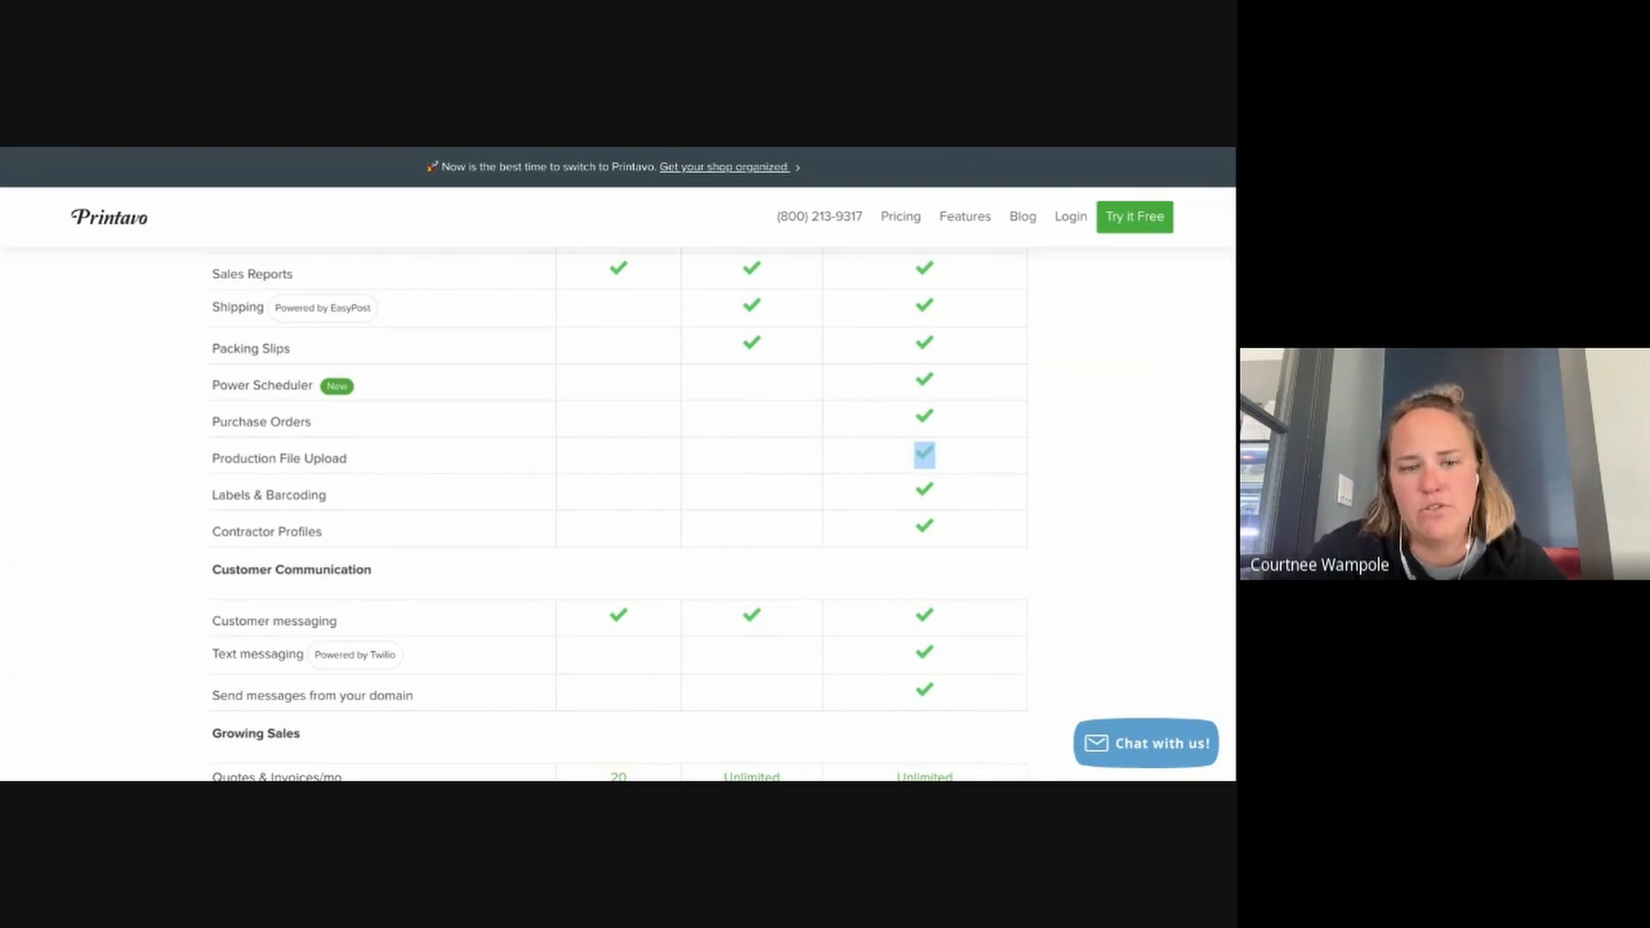
{"action": "scroll", "coordinate": [655, 567], "scroll_direction": "down", "scroll_amount": 1}
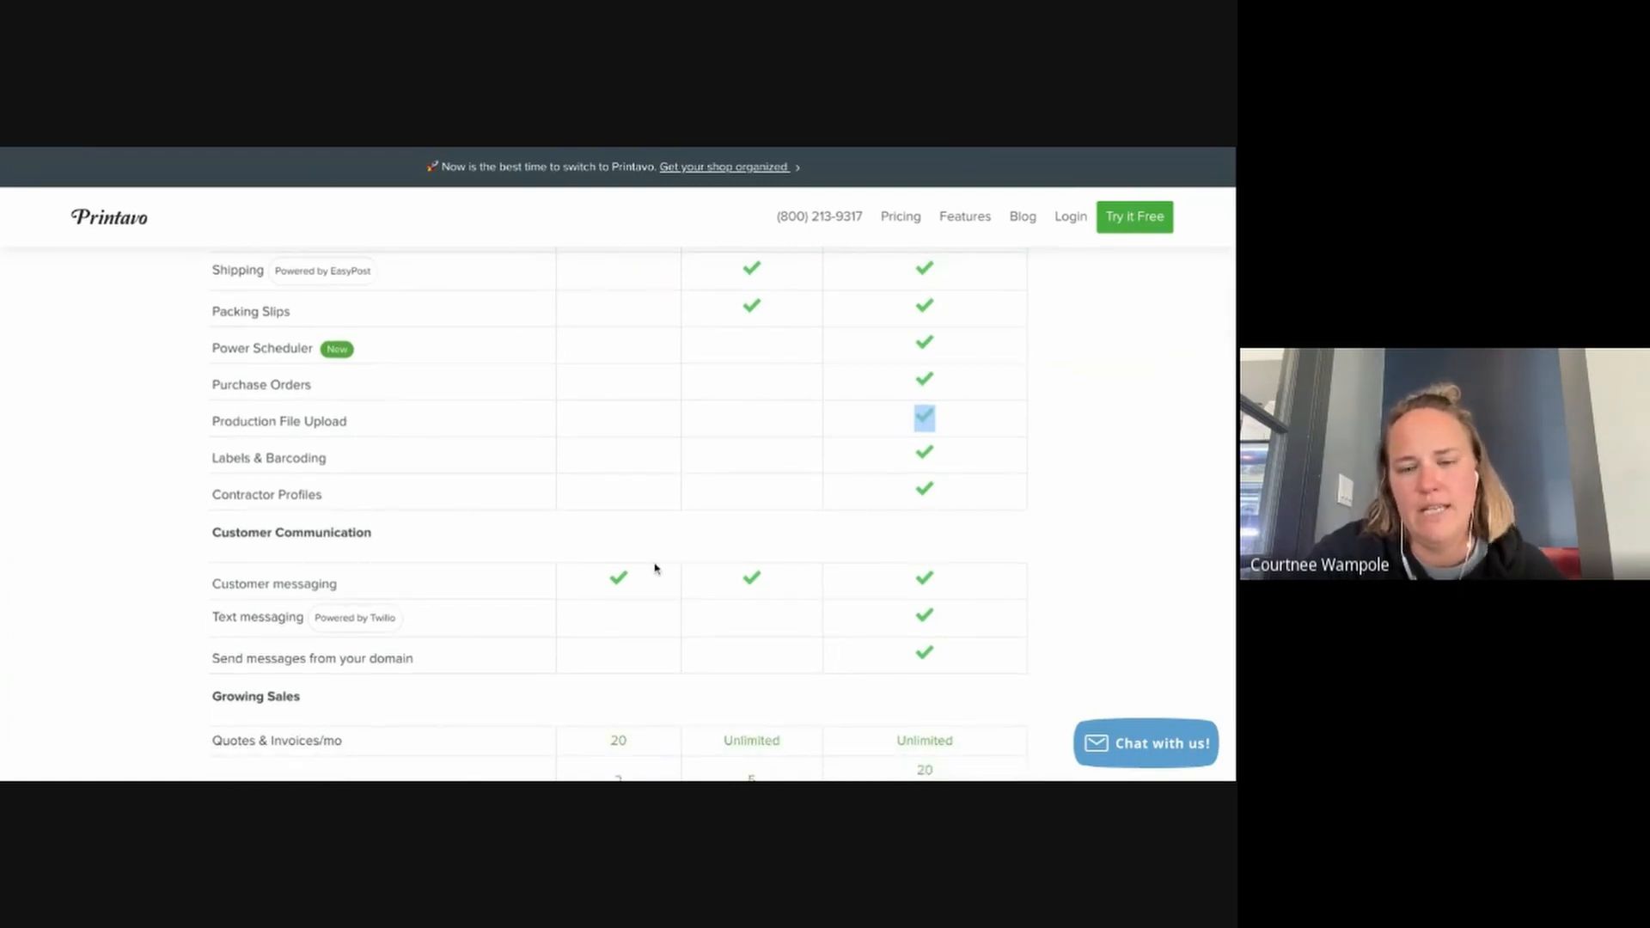
{"action": "scroll", "coordinate": [722, 511], "scroll_direction": "down", "scroll_amount": 1}
{"action": "scroll", "coordinate": [723, 510], "scroll_direction": "down", "scroll_amount": 1}
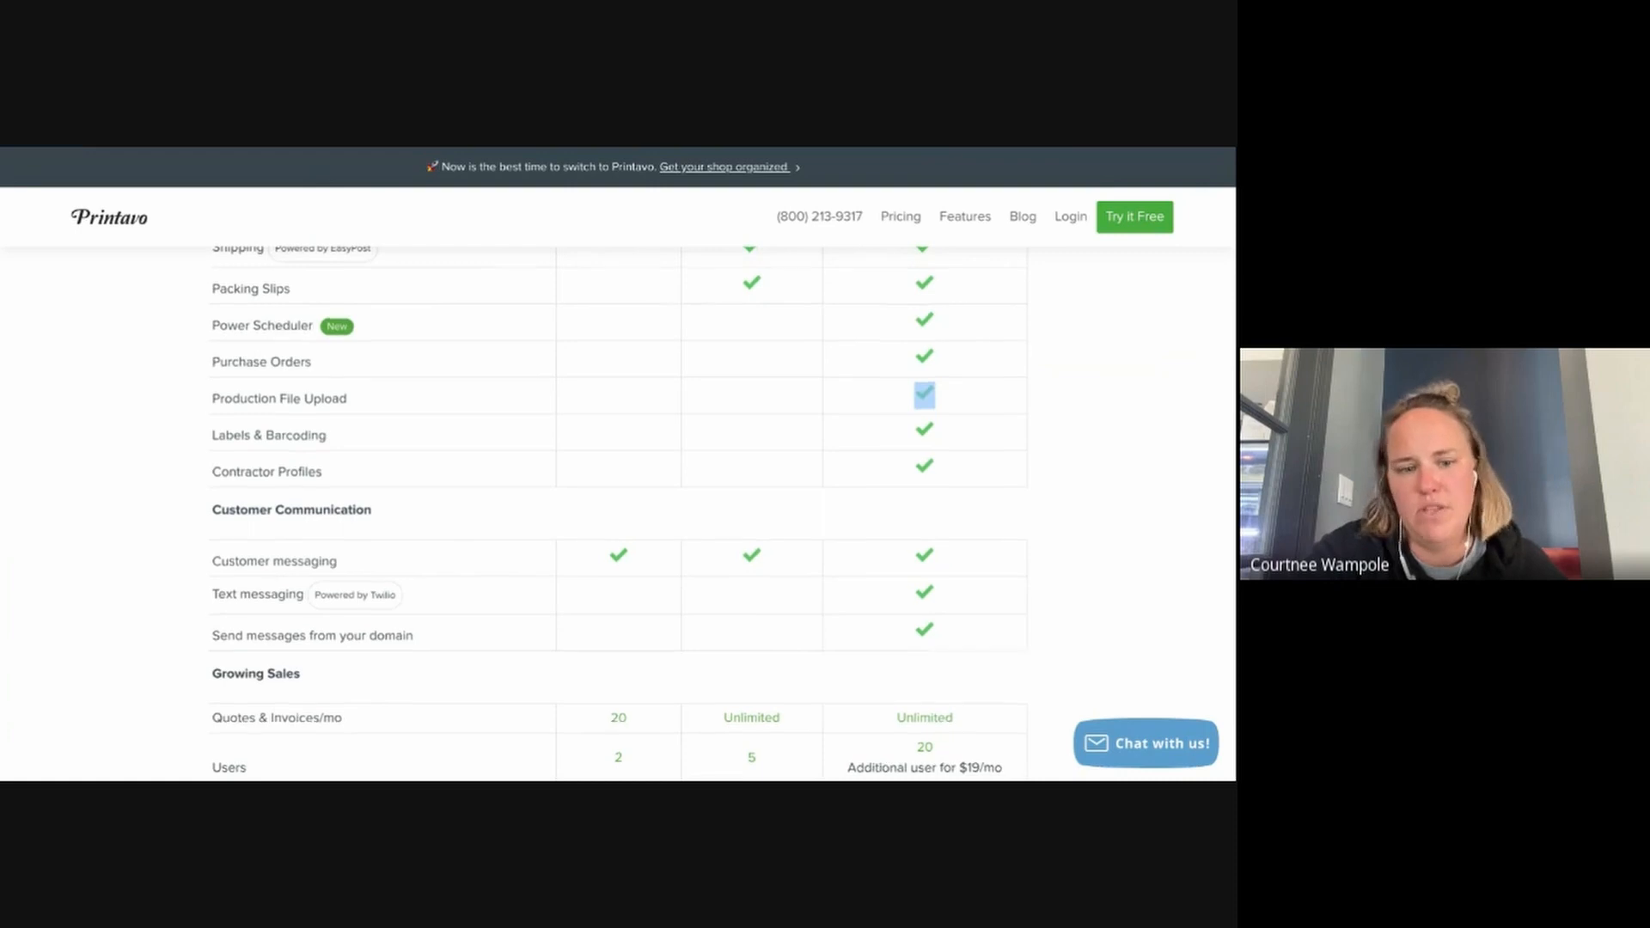
{"action": "left_click_drag", "start_coordinate": [935, 526], "coordinate": [952, 486]}
{"action": "scroll", "coordinate": [914, 529], "scroll_direction": "down", "scroll_amount": 2}
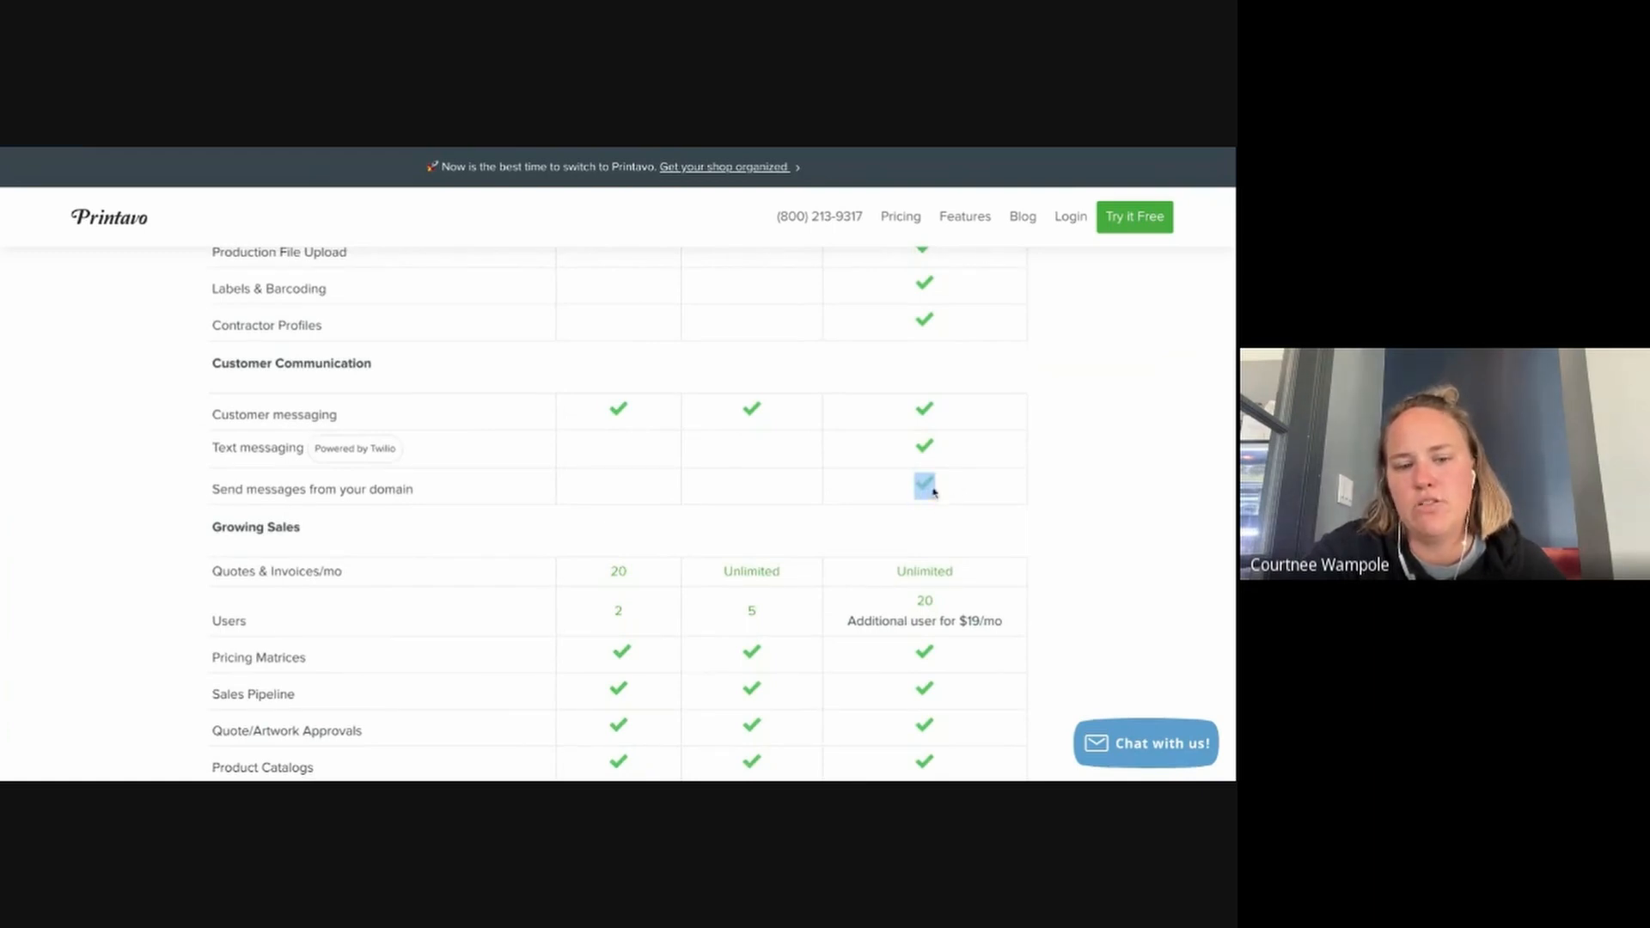
{"action": "scroll", "coordinate": [766, 504], "scroll_direction": "down", "scroll_amount": 5}
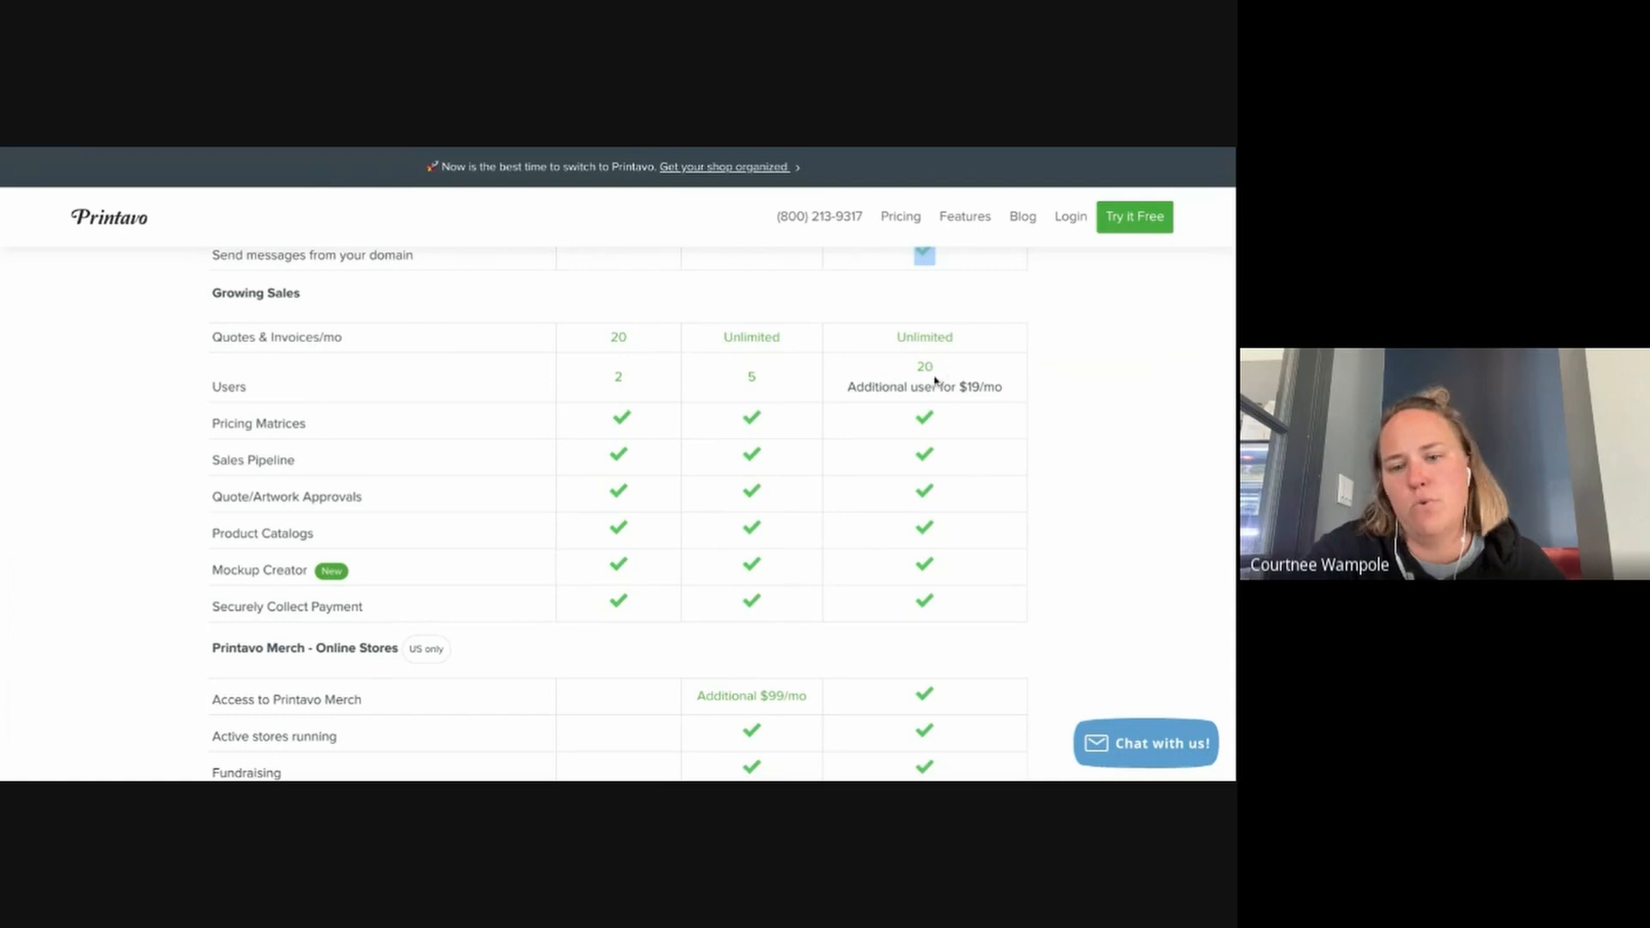
{"action": "scroll", "coordinate": [929, 592], "scroll_direction": "down", "scroll_amount": 4}
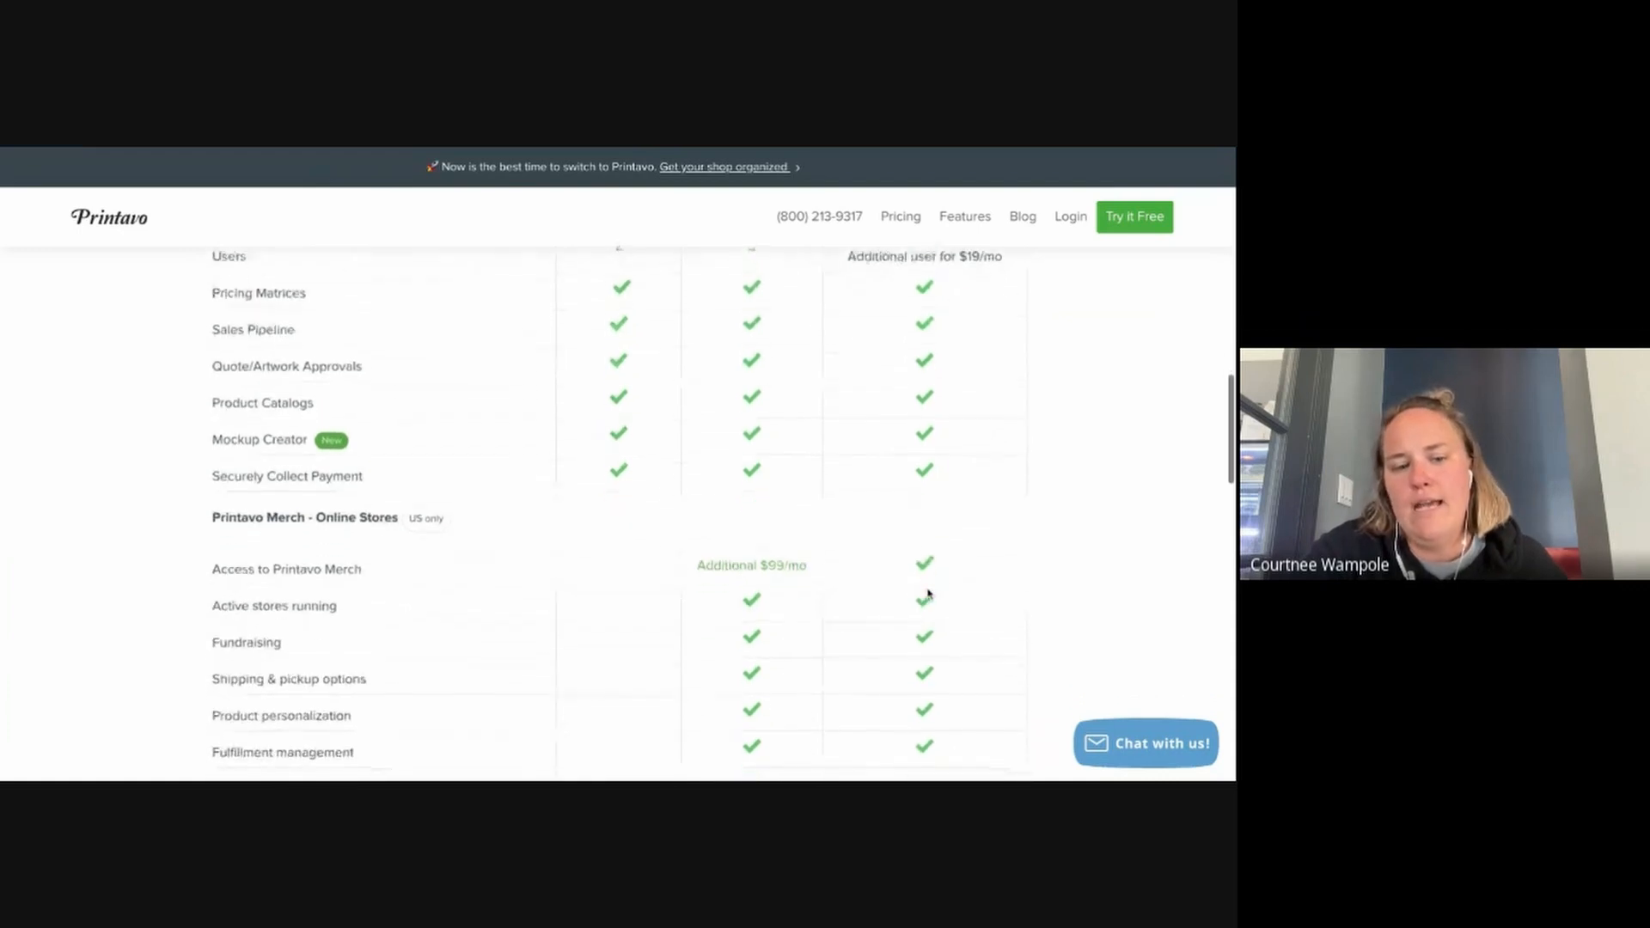
{"action": "scroll", "coordinate": [943, 625], "scroll_direction": "down", "scroll_amount": 1}
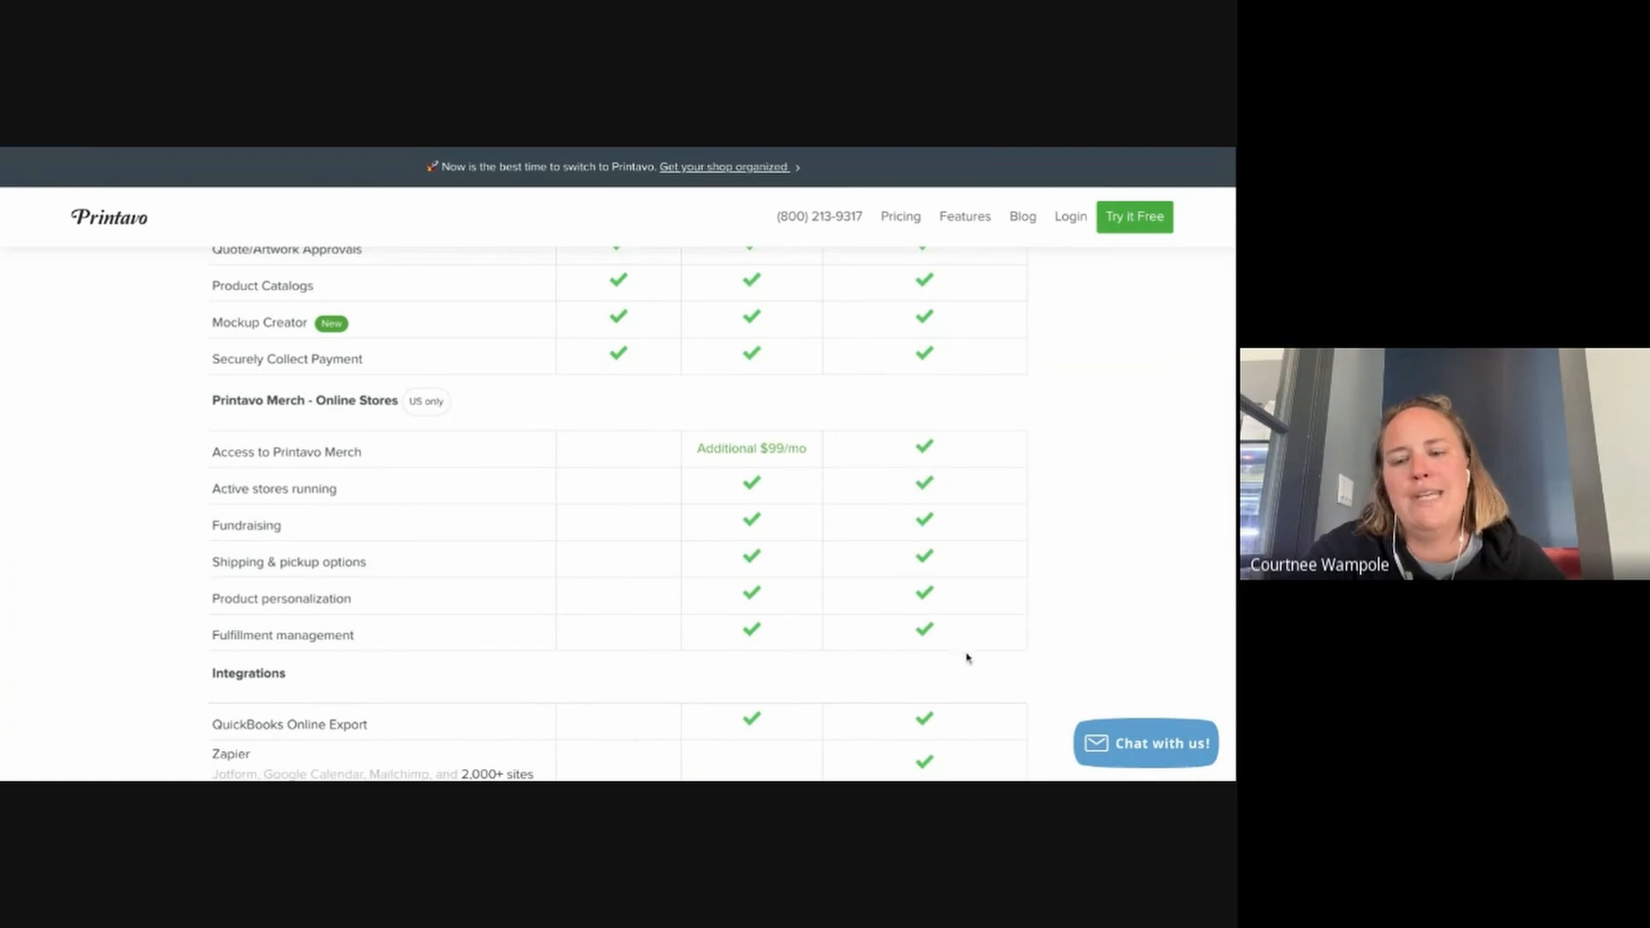
{"action": "scroll", "coordinate": [1080, 496], "scroll_direction": "down", "scroll_amount": 2}
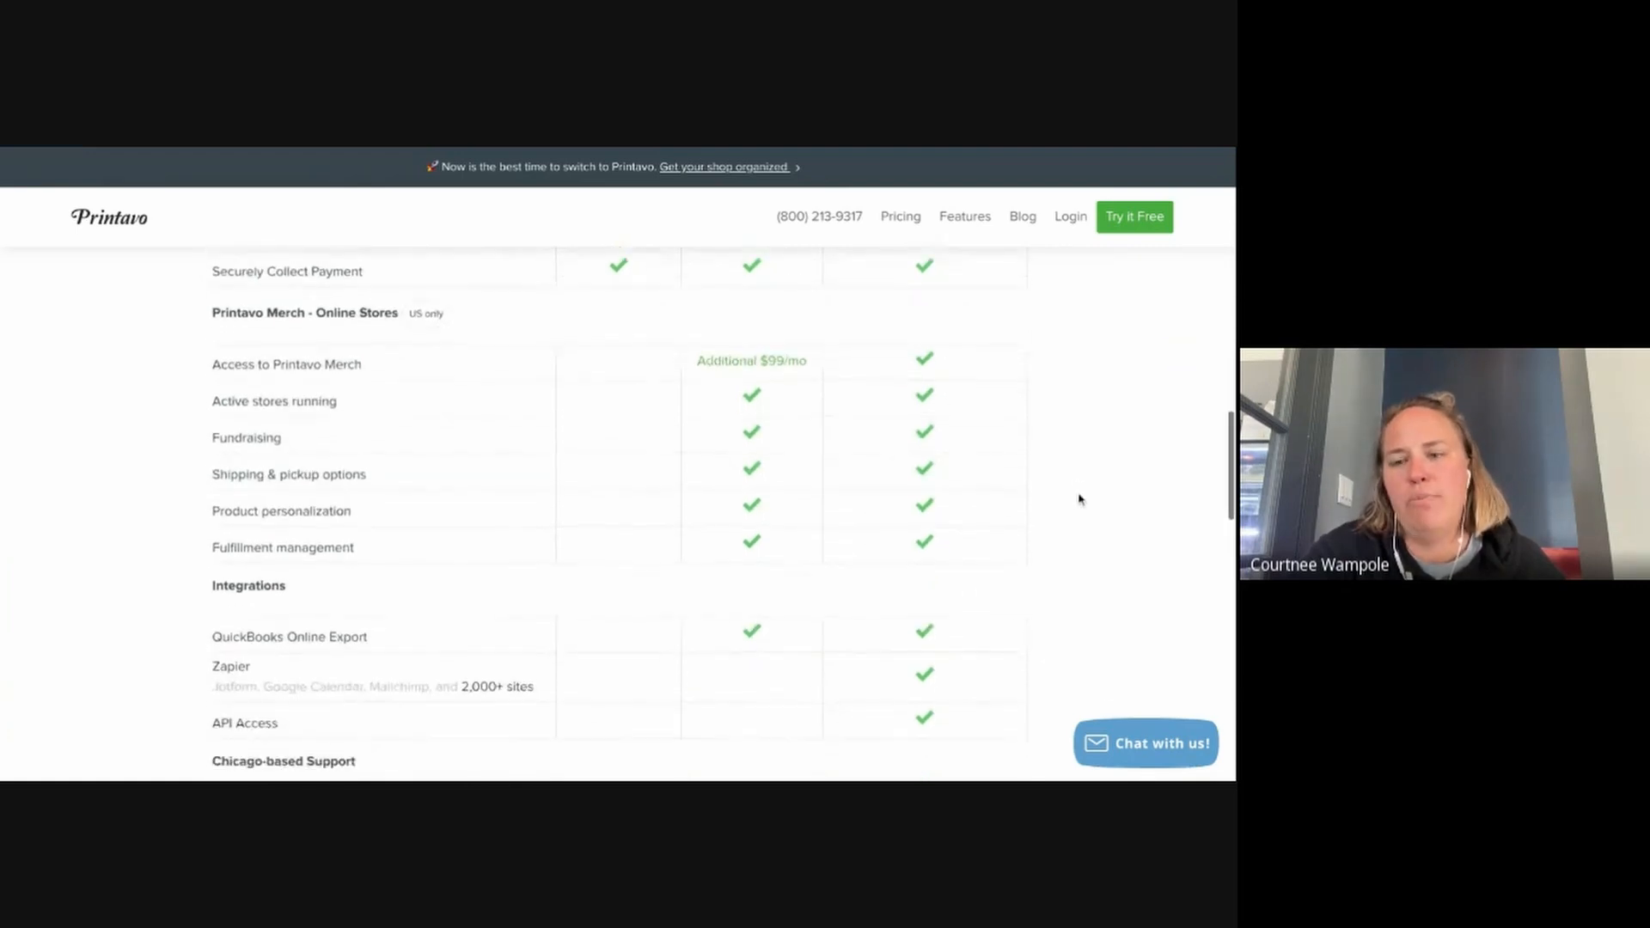
Review the Integrations and Chicago-based Support rows for each plan, including Zapier and API Access, and return to the plan prices
{"action": "scroll", "coordinate": [1080, 497], "scroll_direction": "down", "scroll_amount": 1}
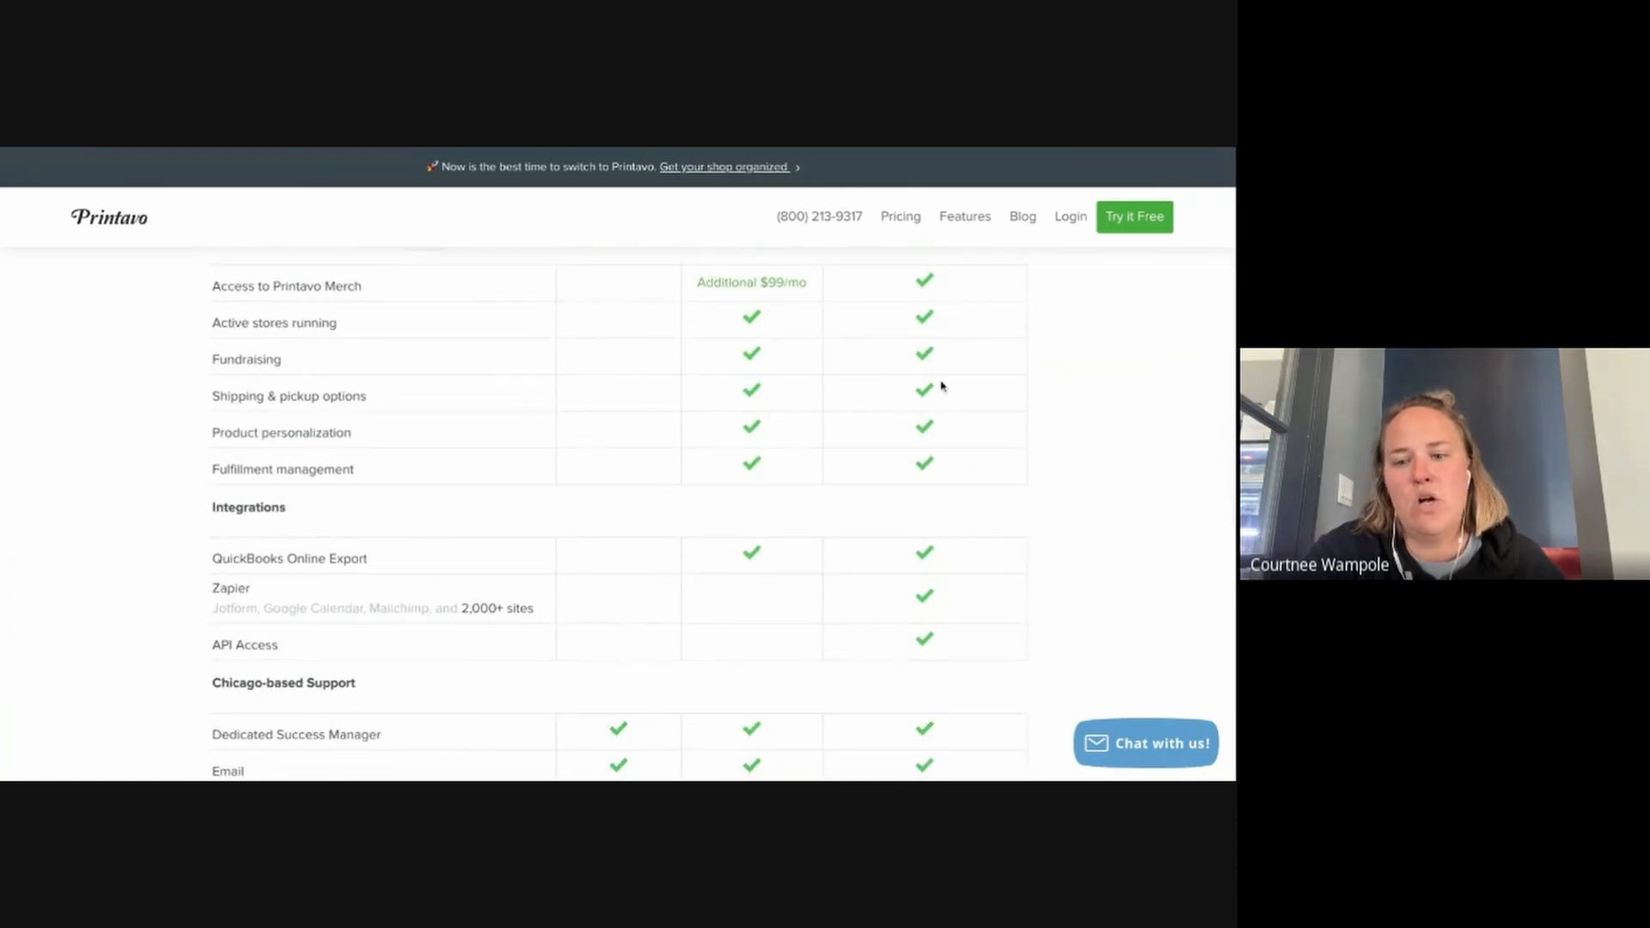
{"action": "scroll", "coordinate": [936, 449], "scroll_direction": "down", "scroll_amount": 1}
{"action": "scroll", "coordinate": [937, 449], "scroll_direction": "down", "scroll_amount": 1}
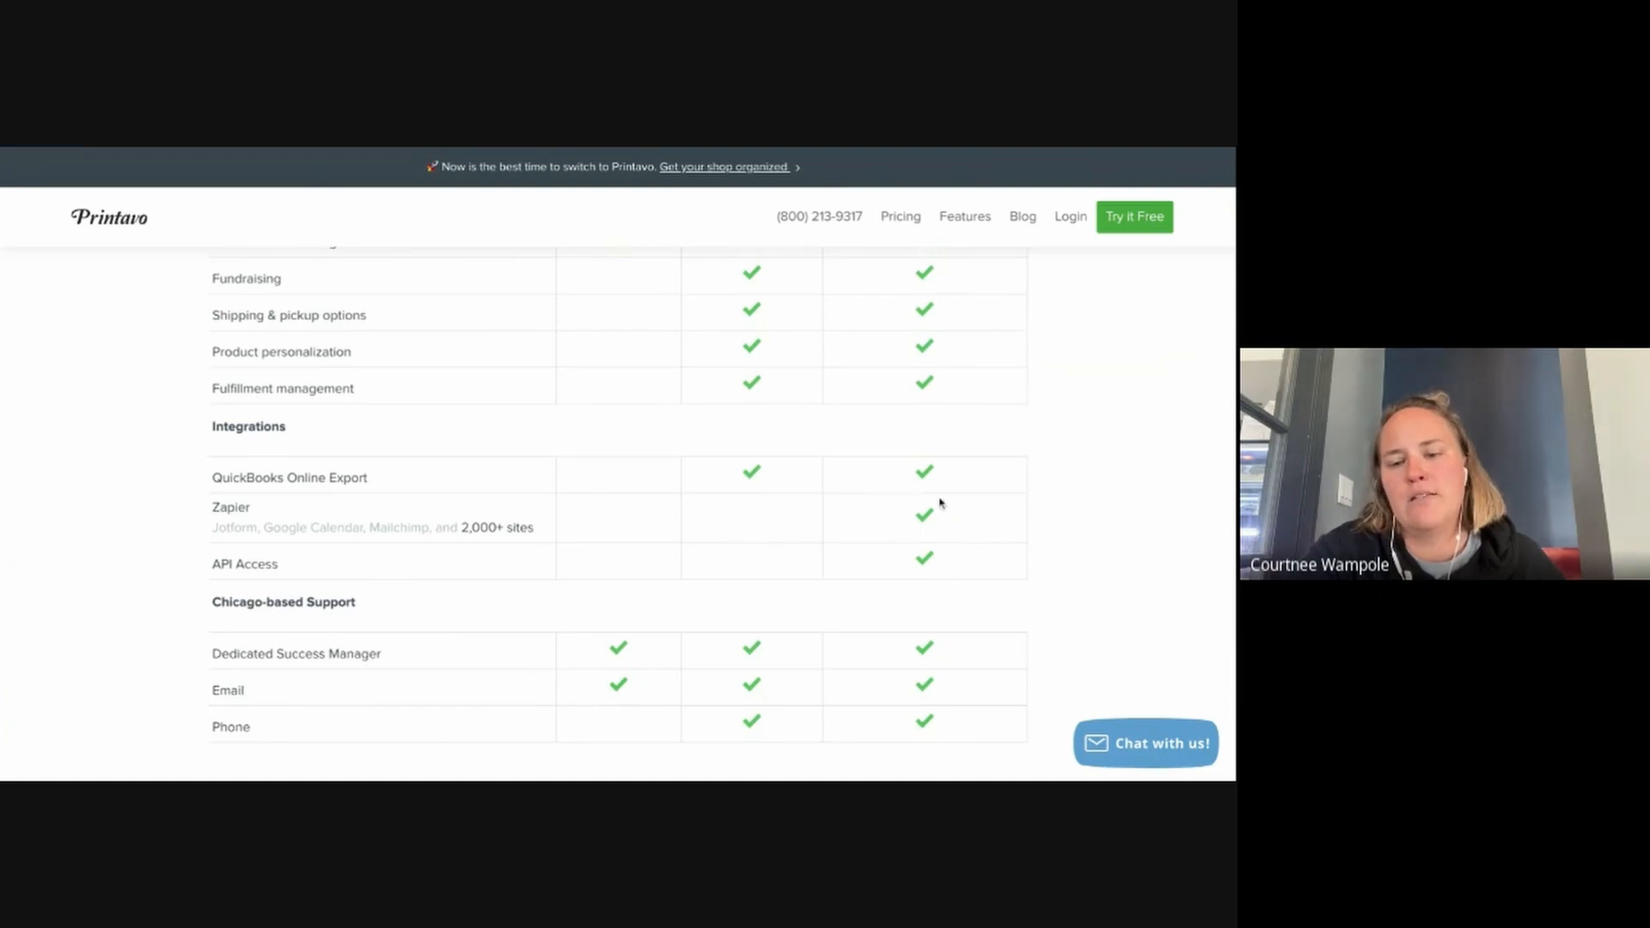
{"action": "scroll", "coordinate": [942, 556], "scroll_direction": "down", "scroll_amount": 2}
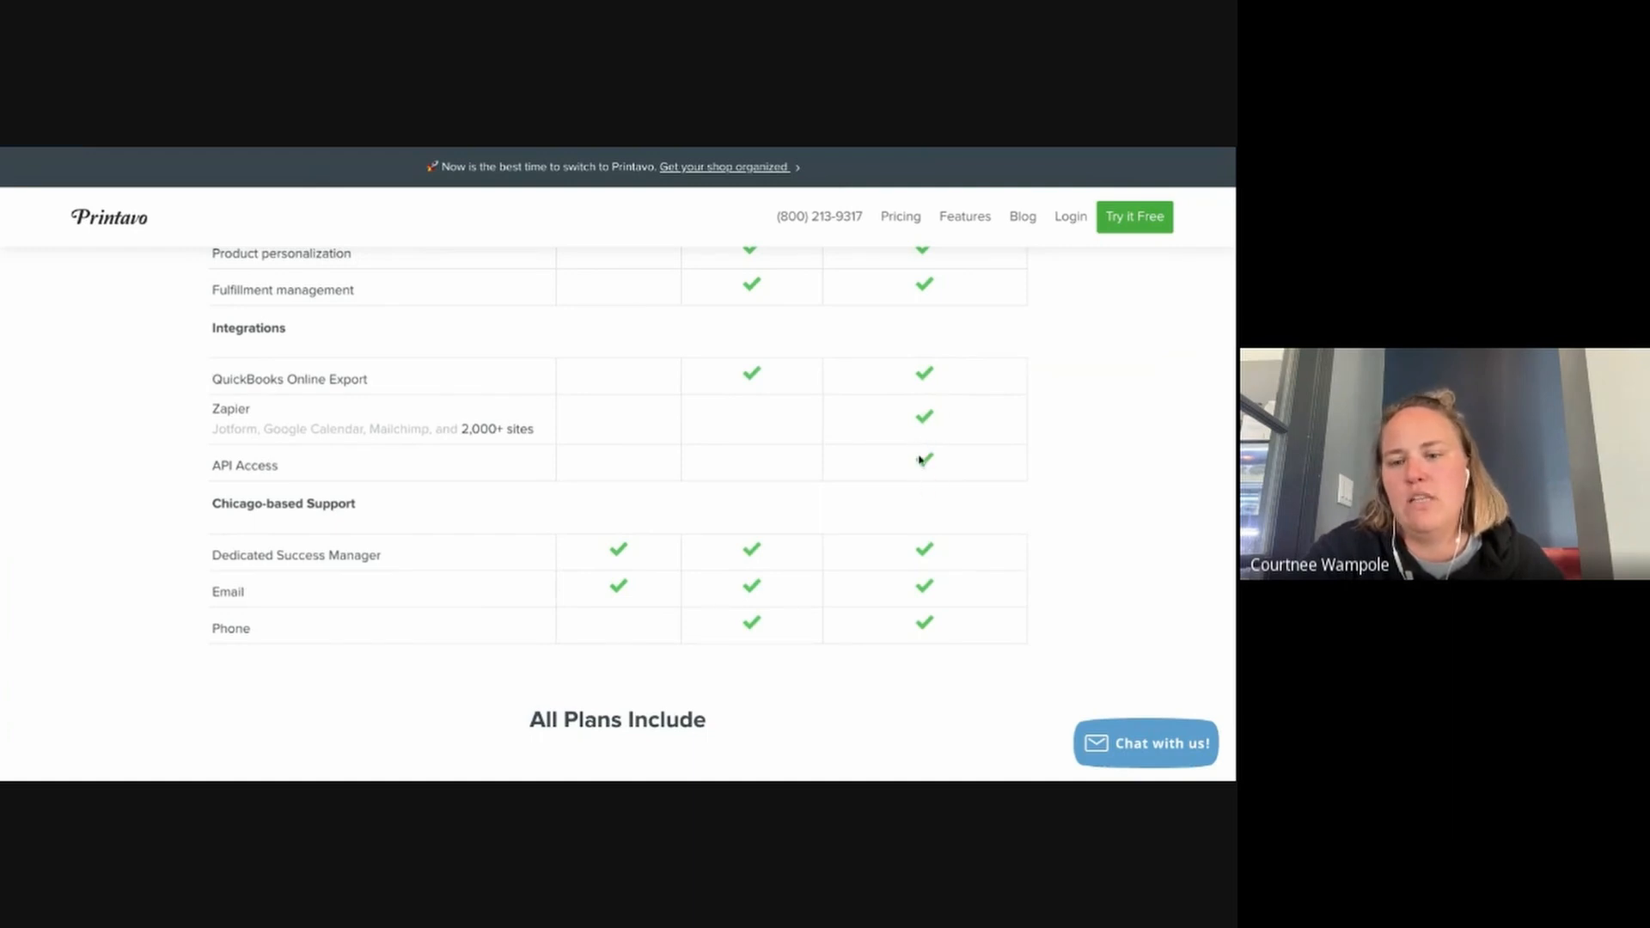
{"action": "scroll", "coordinate": [987, 482], "scroll_direction": "down", "scroll_amount": 1}
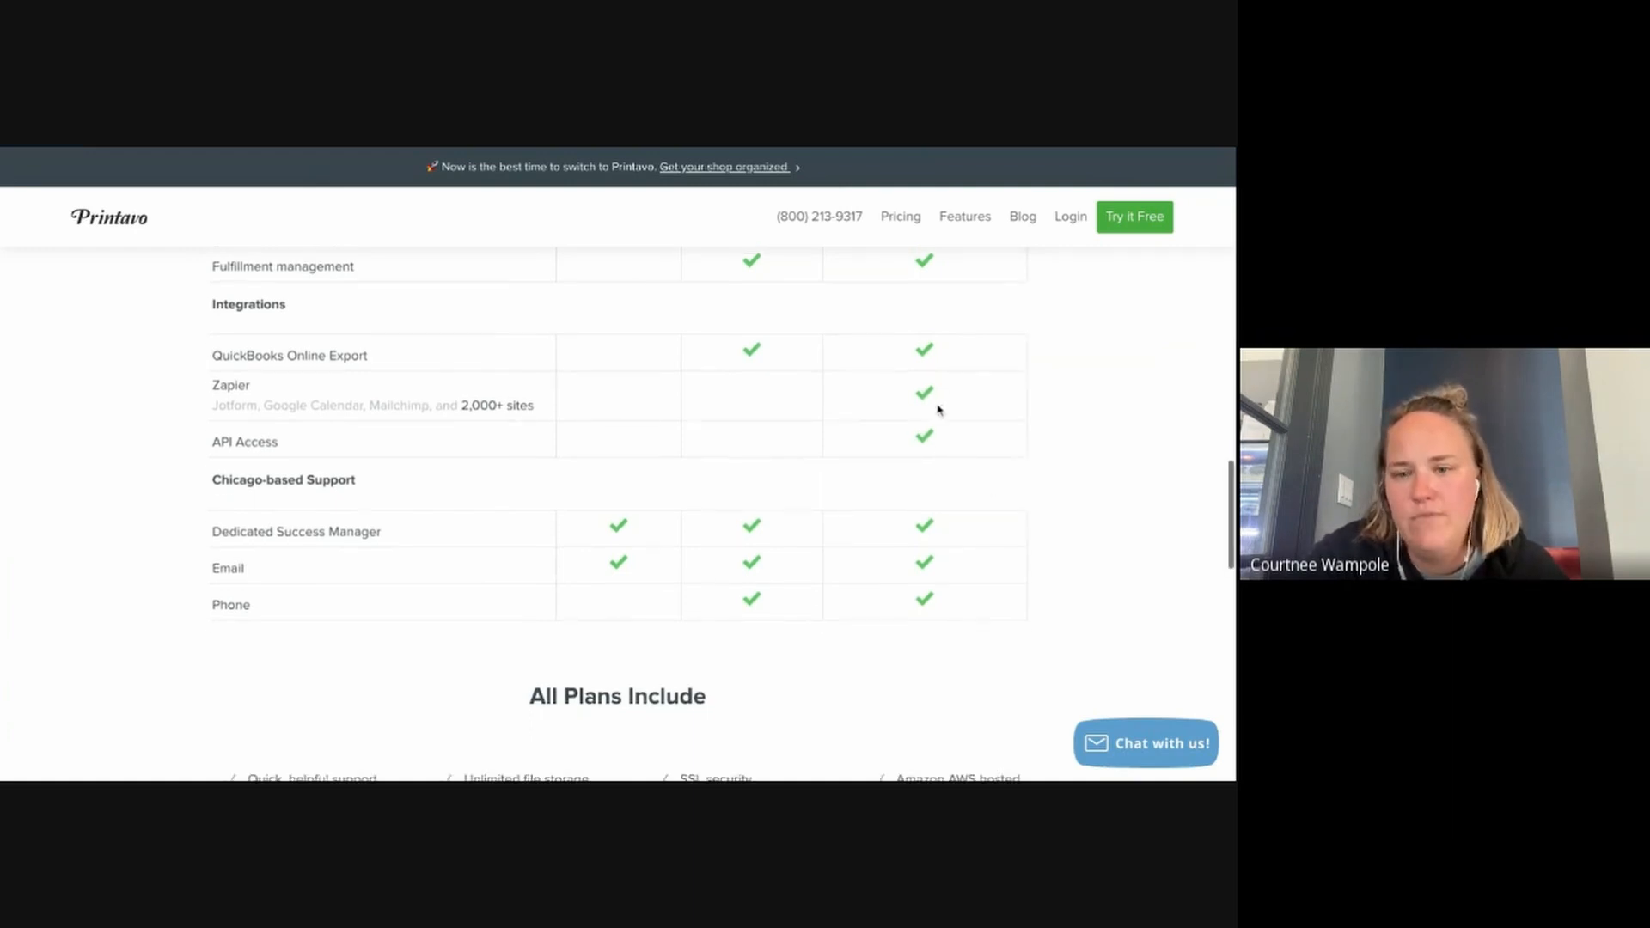
{"action": "left_click_drag", "start_coordinate": [935, 408], "coordinate": [912, 401]}
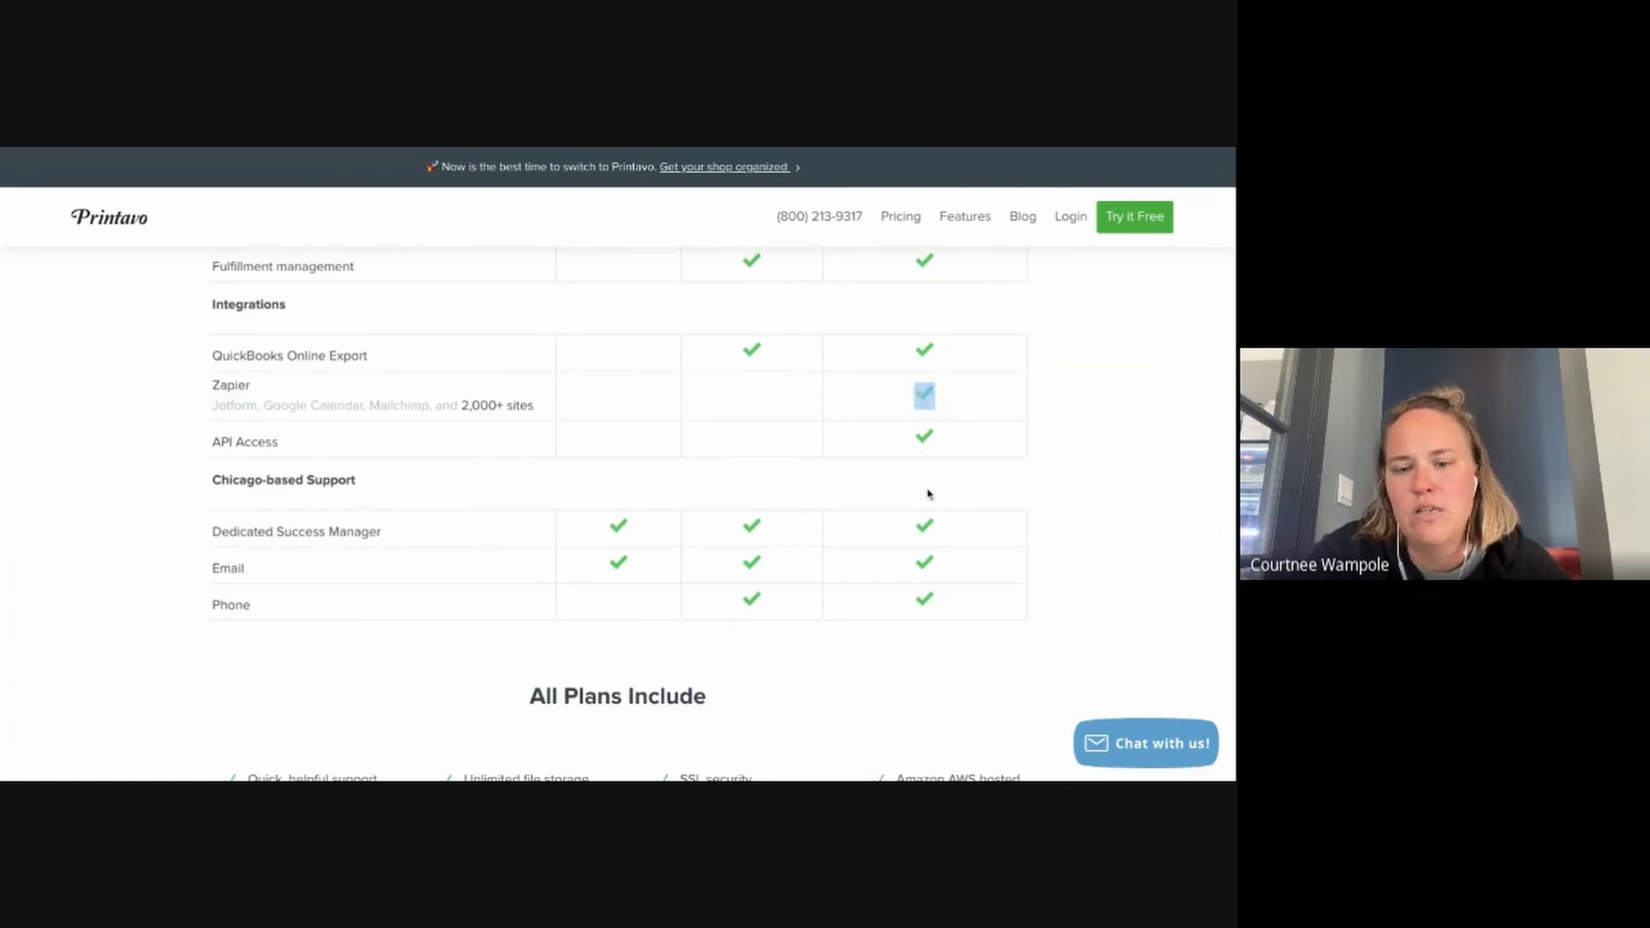
{"action": "scroll", "coordinate": [925, 490], "scroll_direction": "down", "scroll_amount": 1}
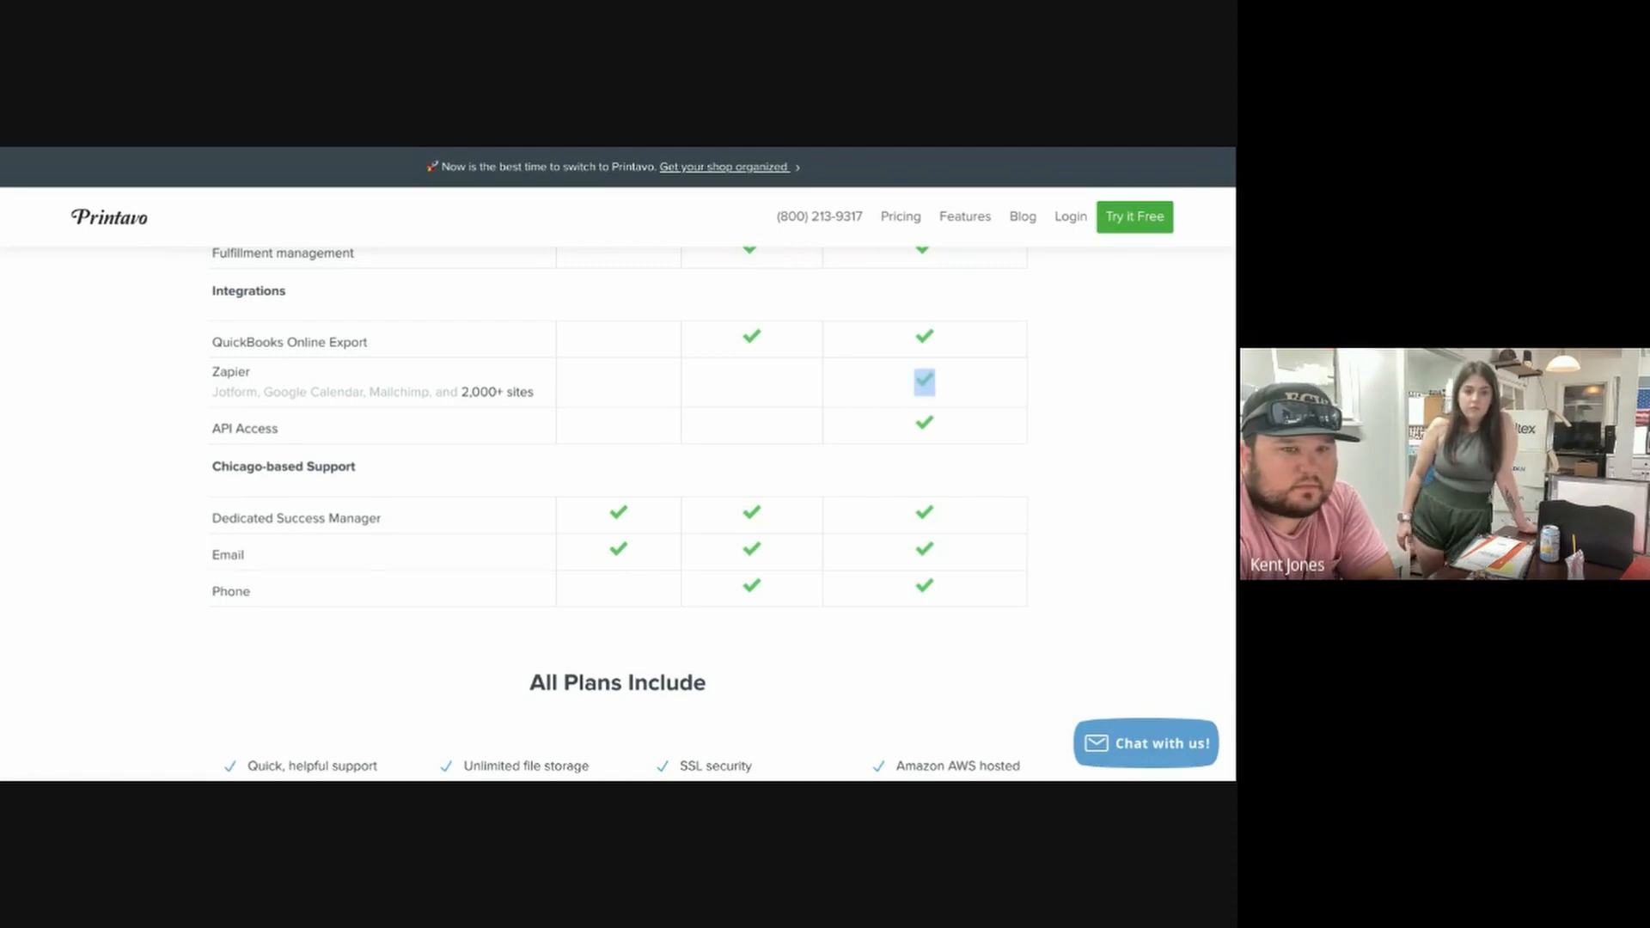
{"action": "left_click", "coordinate": [938, 588]}
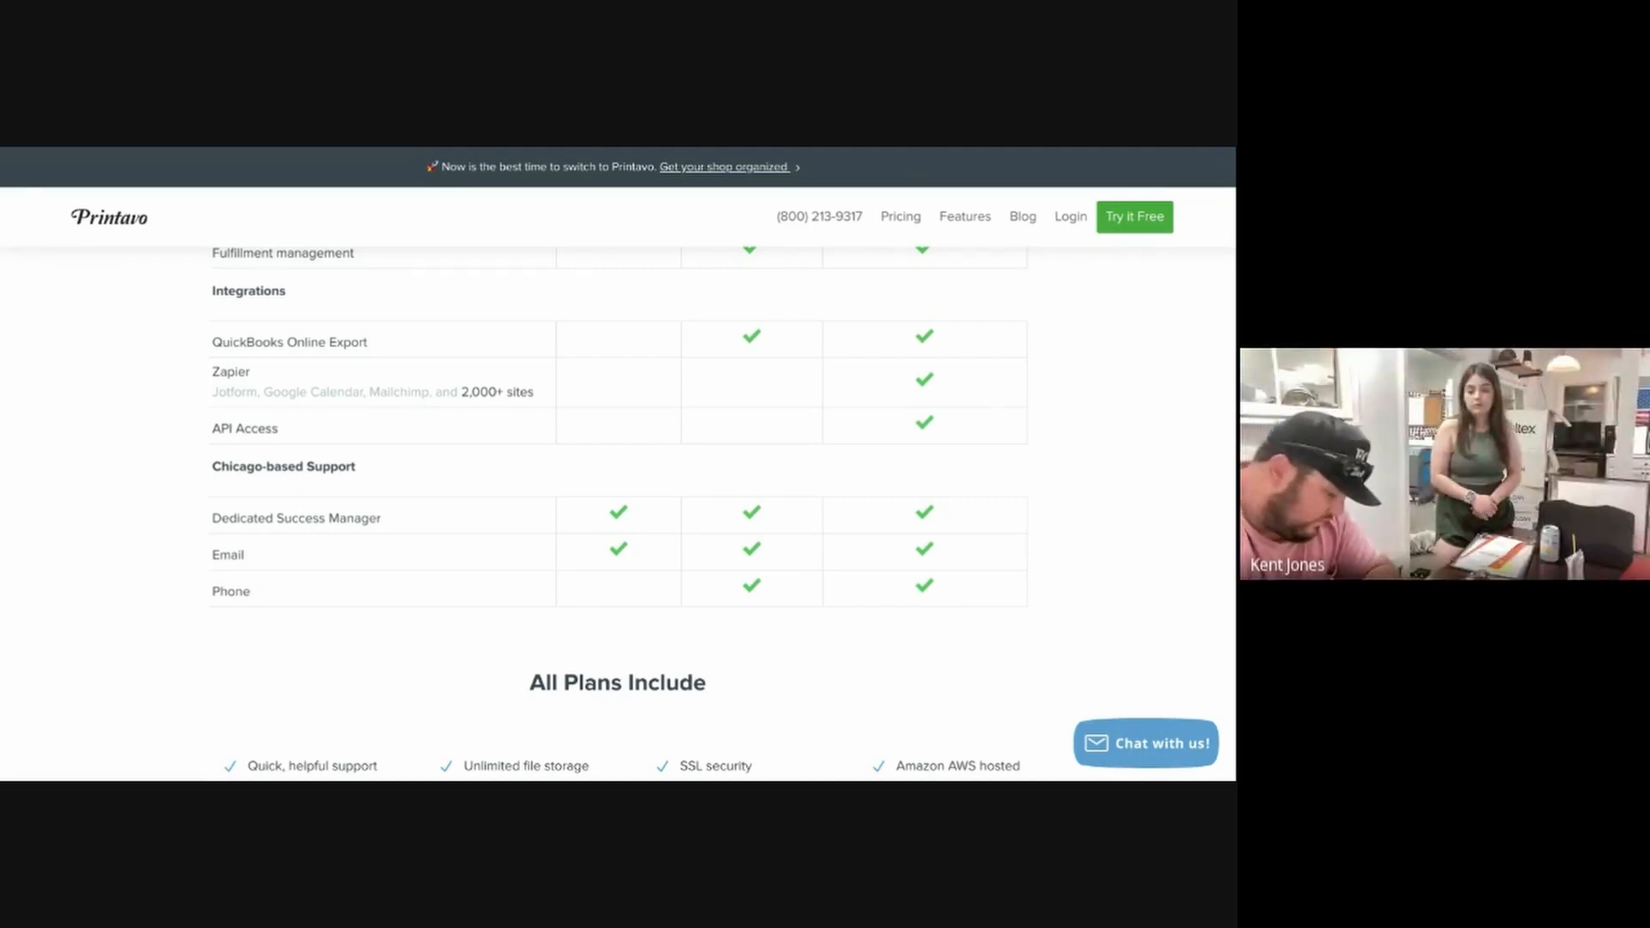
{"action": "scroll", "coordinate": [749, 455], "scroll_direction": "up", "scroll_amount": 15}
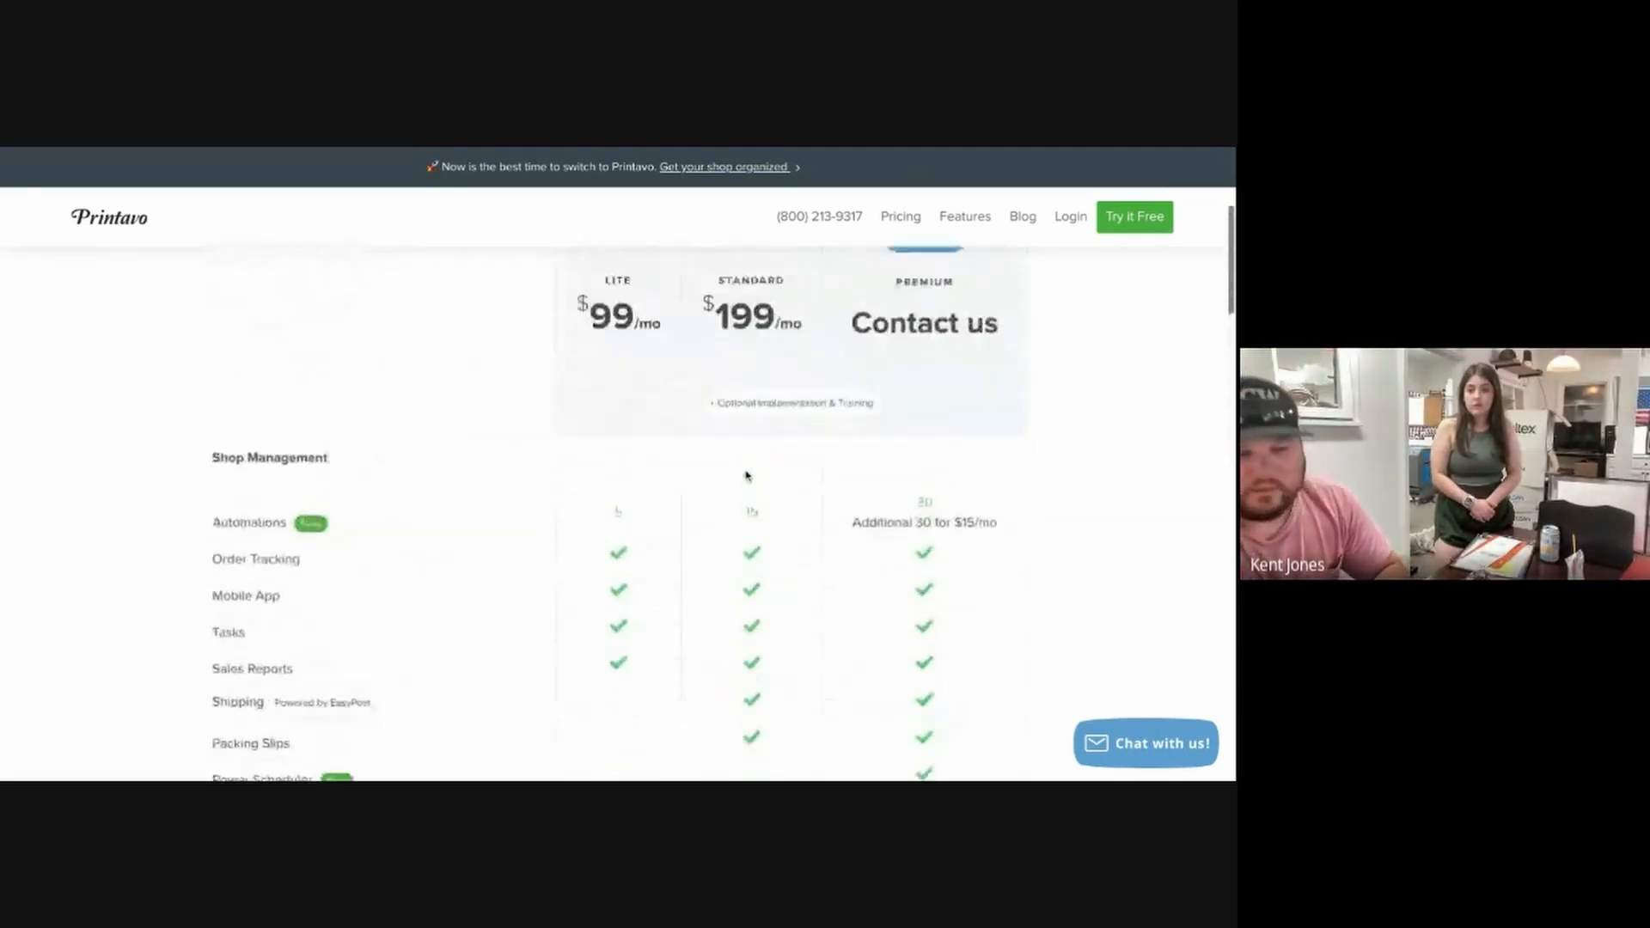